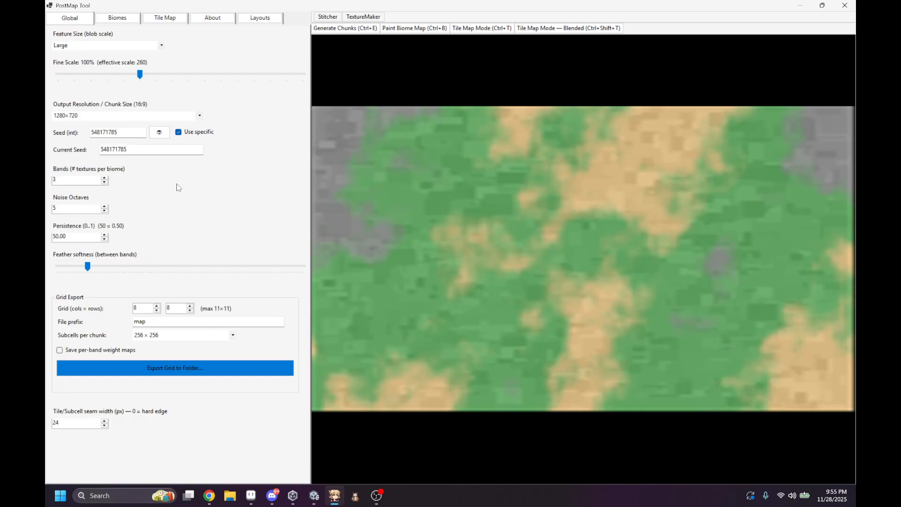
click(130, 18)
click(108, 253)
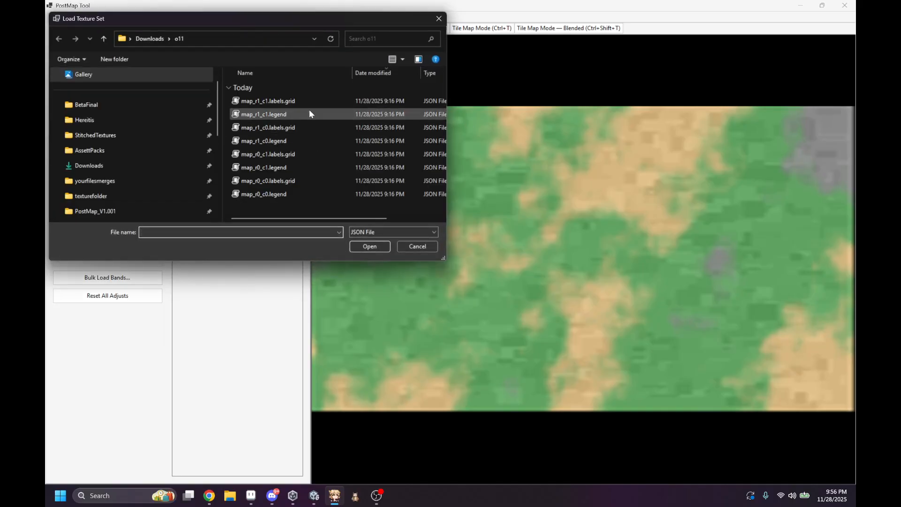
click(119, 164)
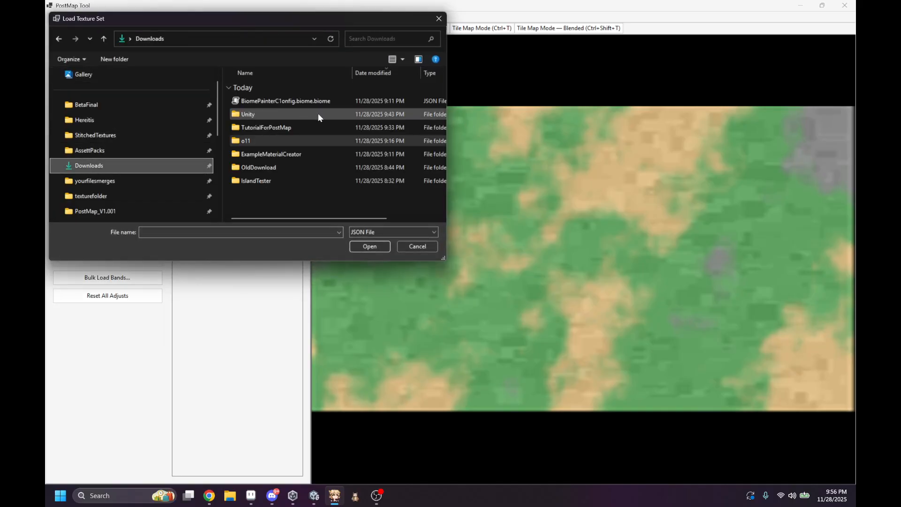
double_click(277, 154)
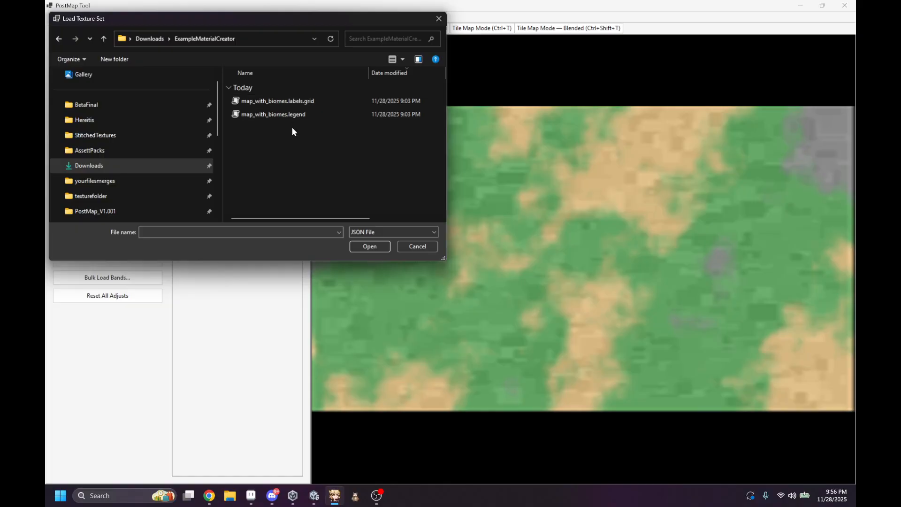
key(alt+Left)
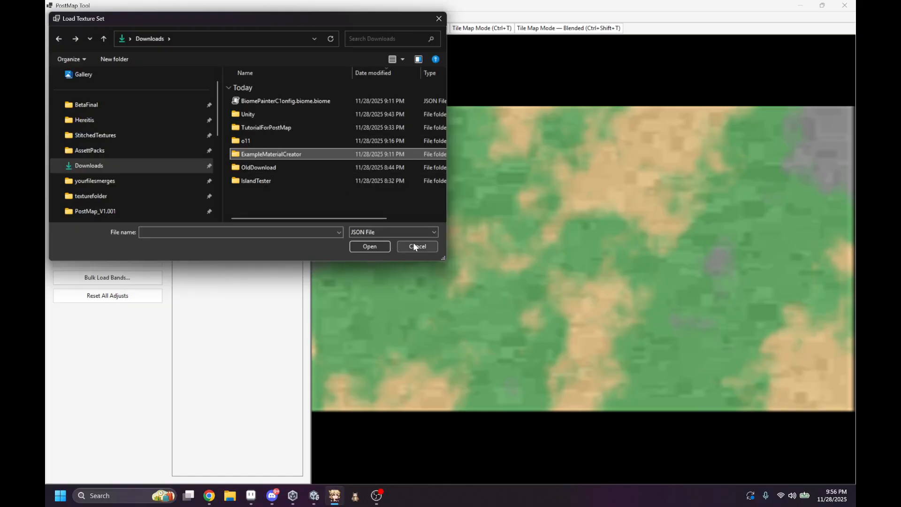
click(415, 247)
Step: Load the pinksand texture set from the TutorialForPostMap folder in Downloads into the biomes
click(118, 252)
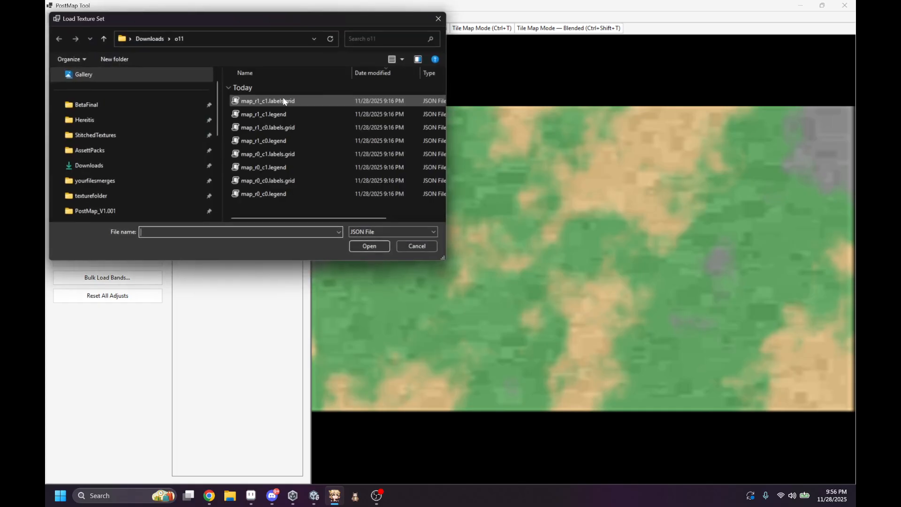
scroll(279, 133, right, 1)
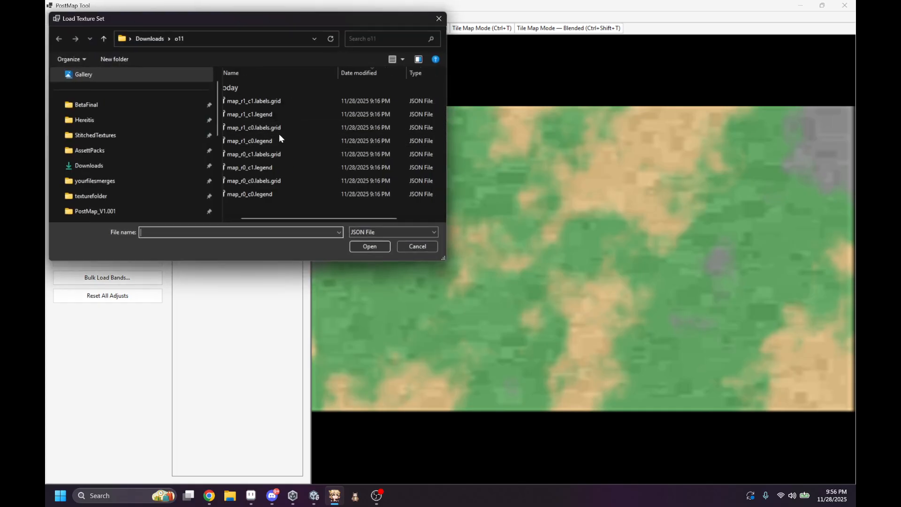
click(150, 39)
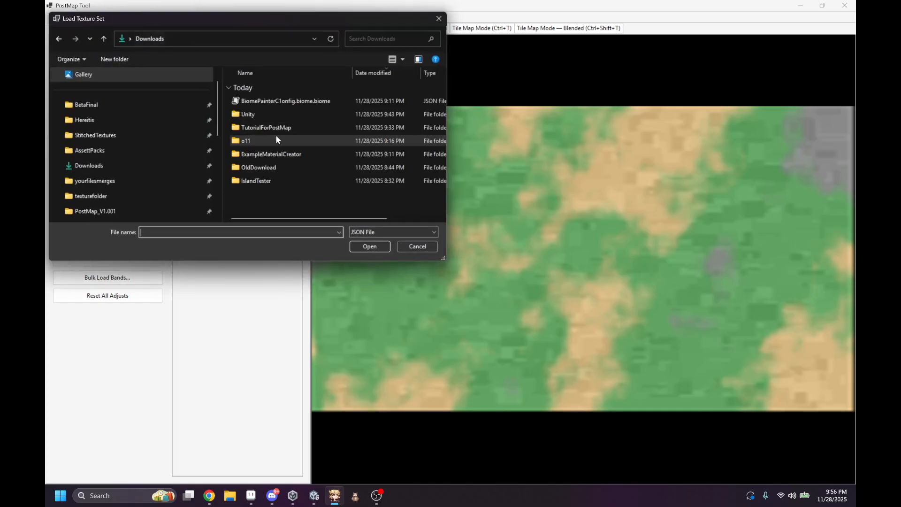
double_click(270, 178)
key(alt+Left)
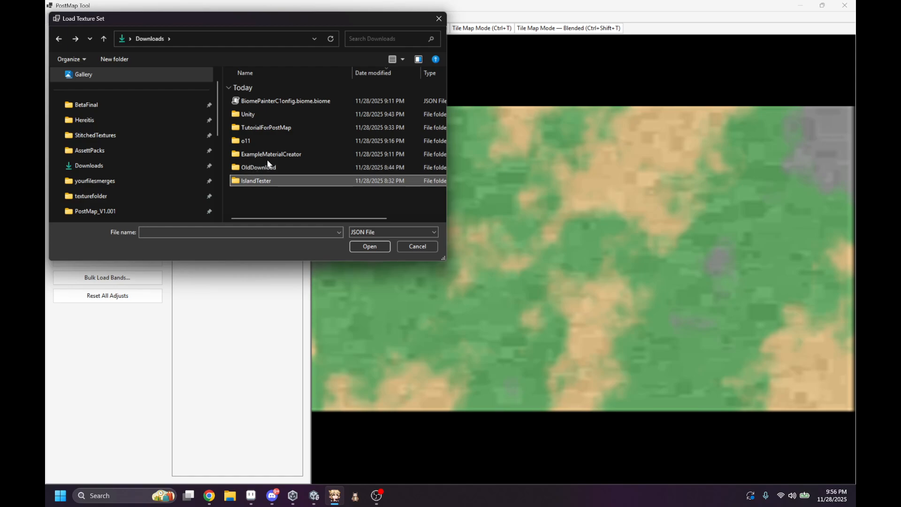
click(265, 155)
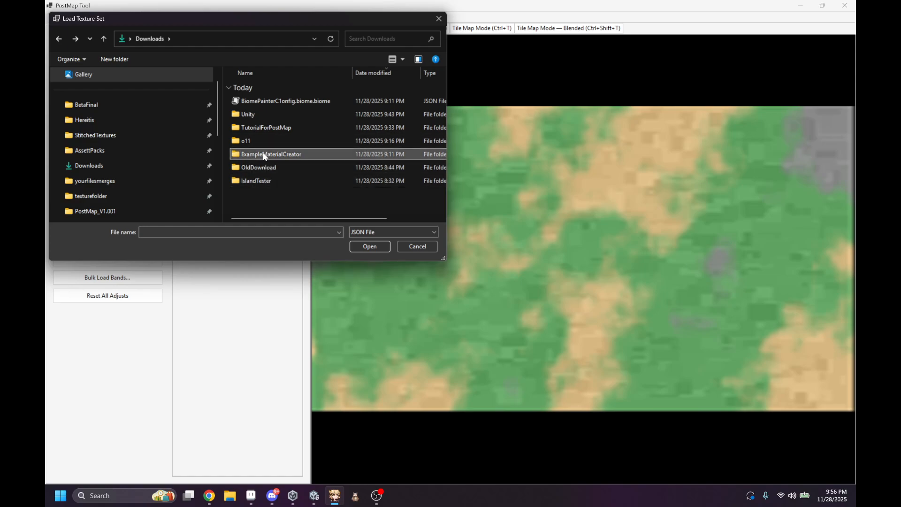
double_click(266, 155)
key(alt+Left)
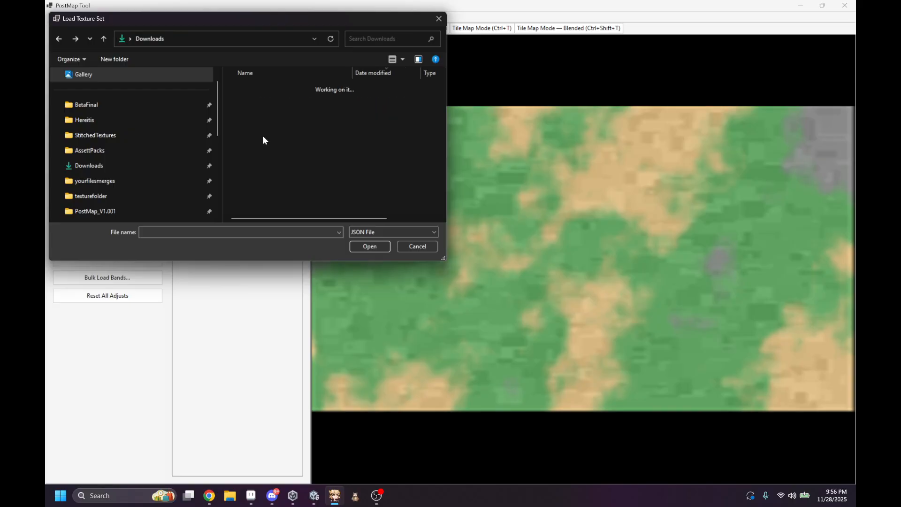
double_click(261, 127)
scroll(260, 128, down, 3)
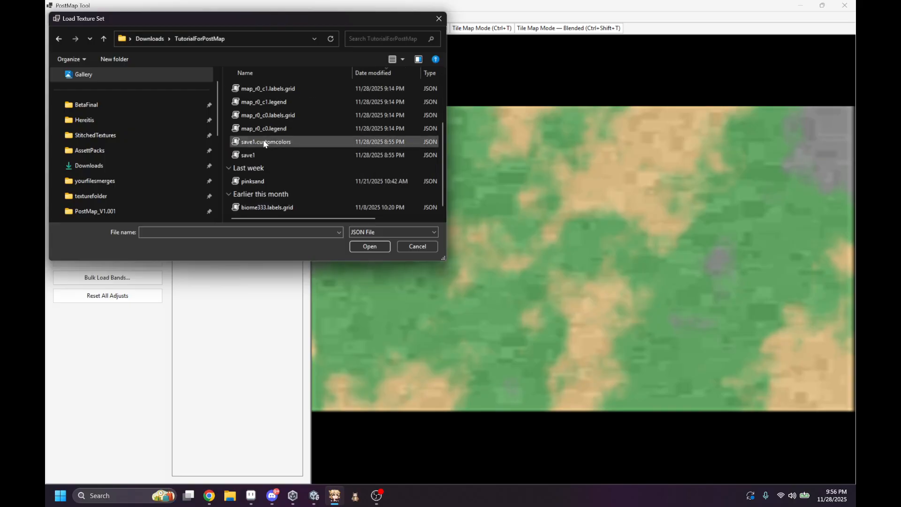
double_click(260, 176)
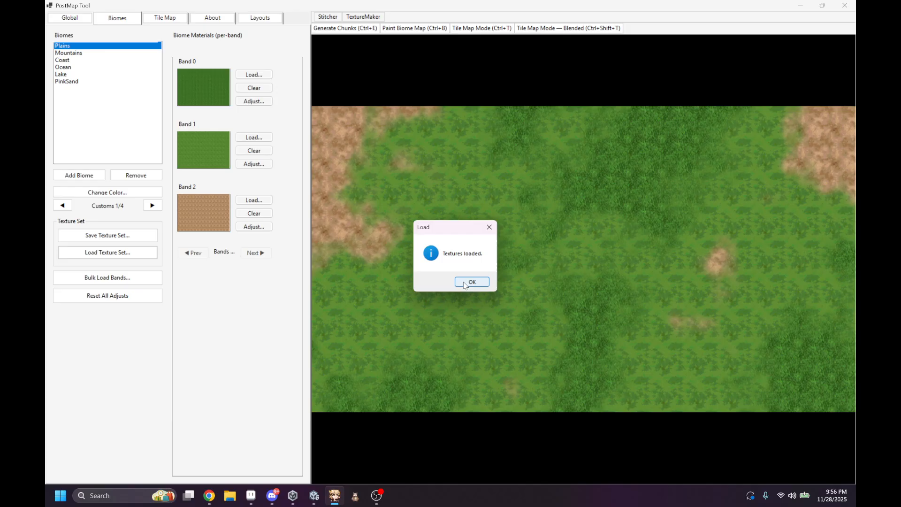
click(472, 281)
Step: Randomize the map seed twice in the global settings to regenerate the textured preview
click(71, 19)
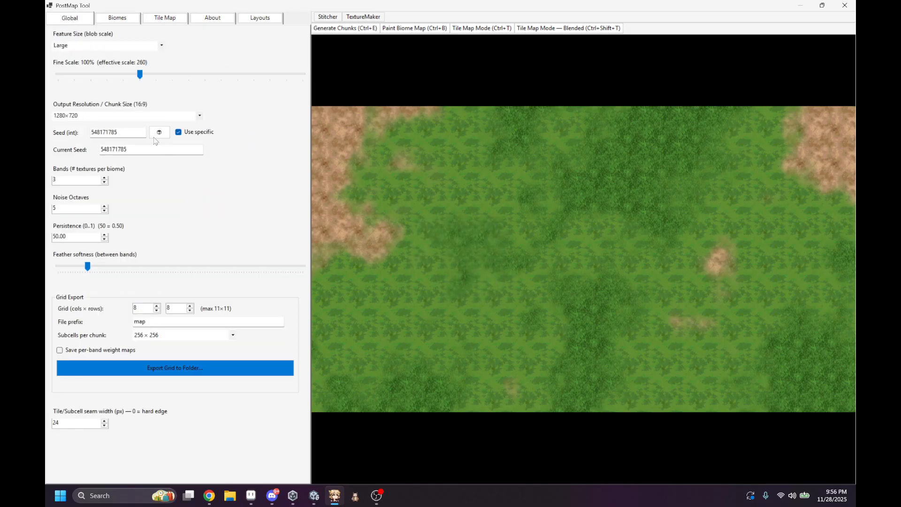
click(160, 132)
click(159, 133)
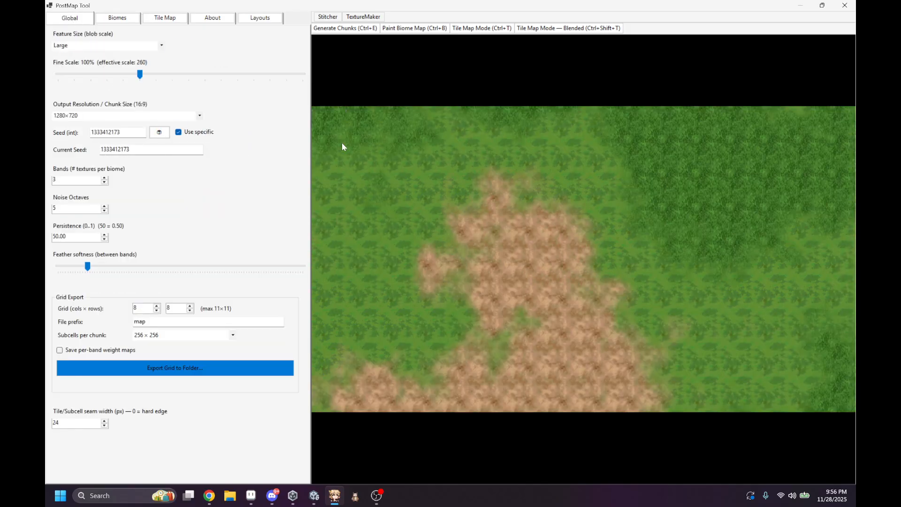
Step: Review the biome materials, switch to Chrome to examine the Desire Fantasy asset demo page, and return to PostMap Tool
click(113, 18)
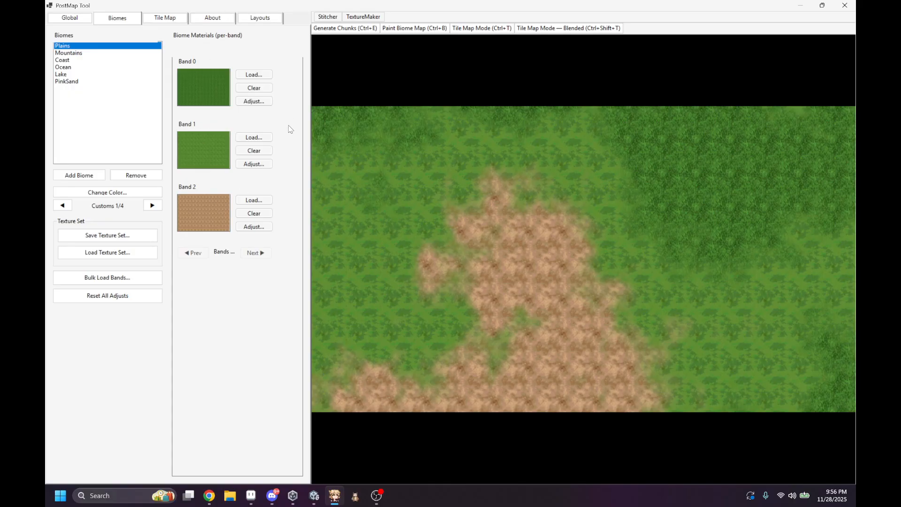
click(210, 495)
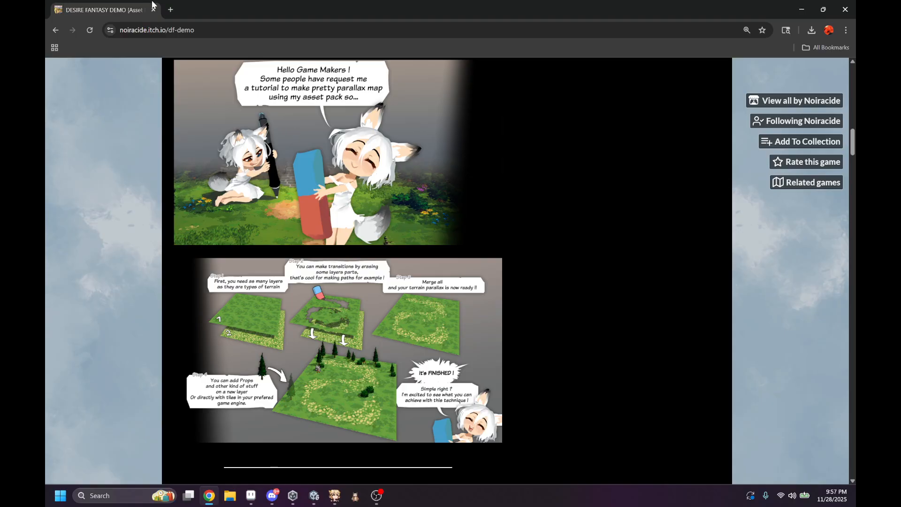
scroll(465, 259, up, 12)
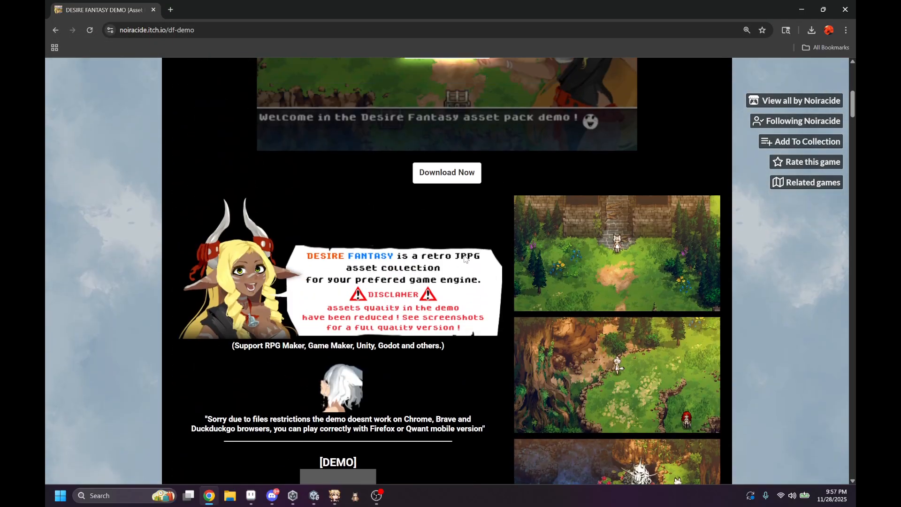
scroll(464, 258, up, 8)
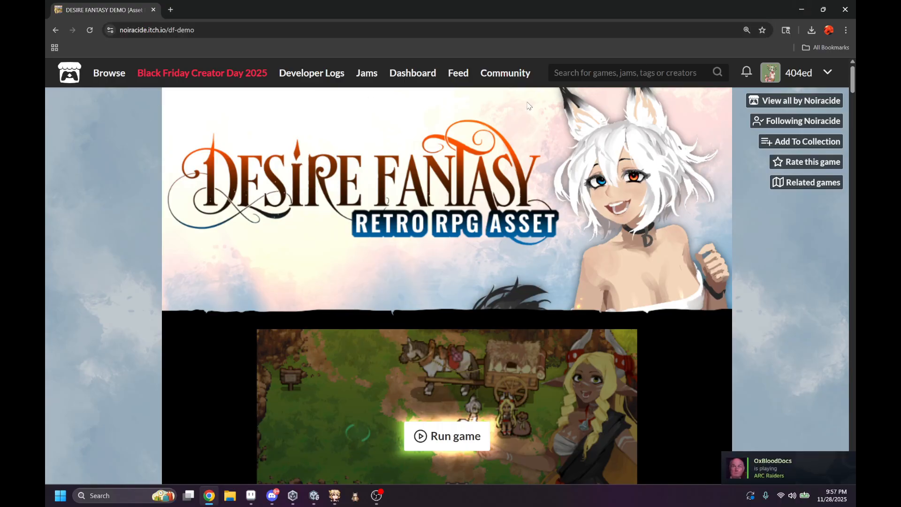
scroll(525, 108, down, 5)
scroll(525, 105, down, 6)
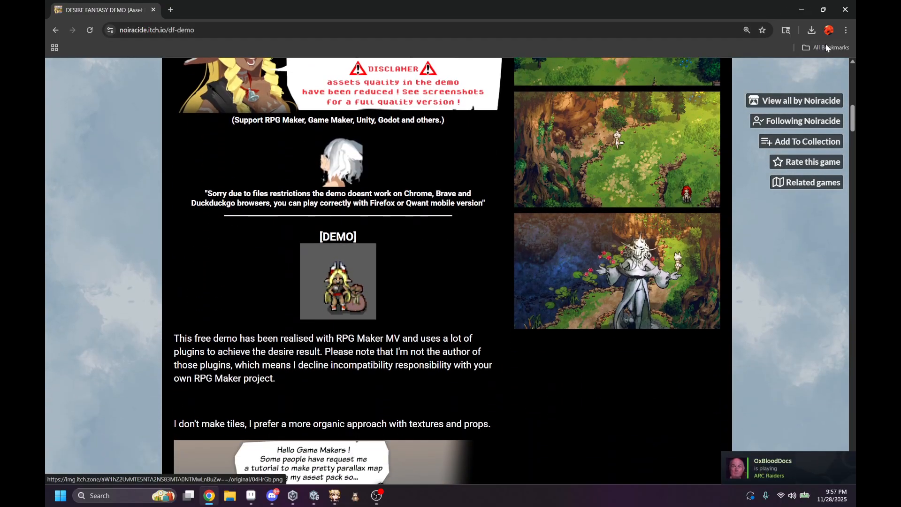
click(803, 8)
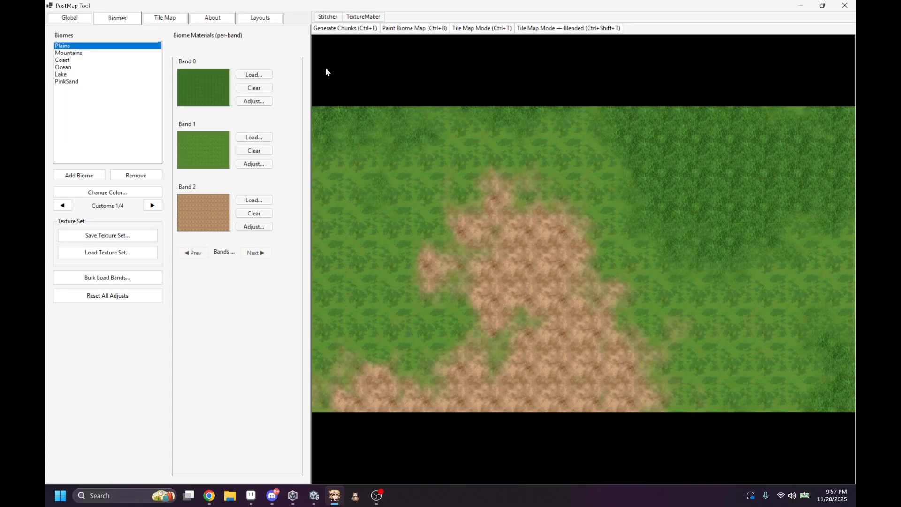
Step: Compare the Huge and Tiny feature sizes in the global settings, leaving the size at Huge
click(83, 21)
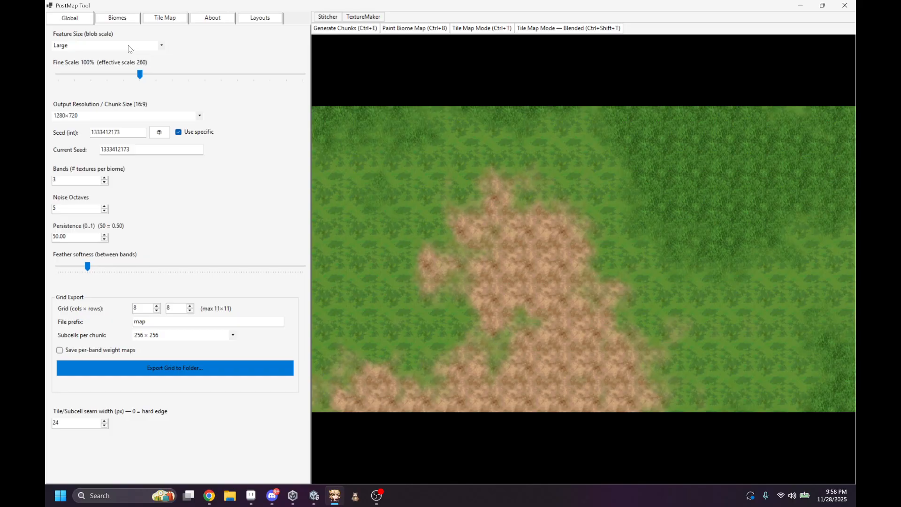
scroll(129, 49, down, 2)
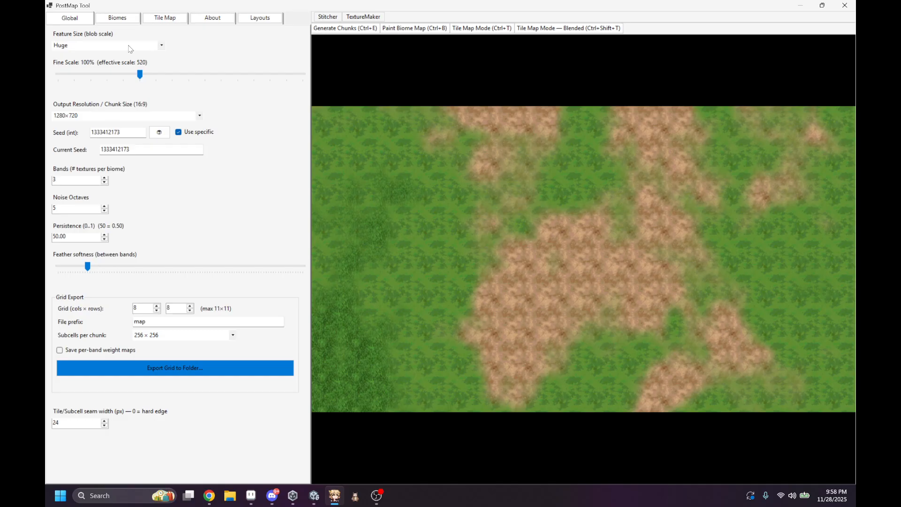
scroll(129, 49, up, 4)
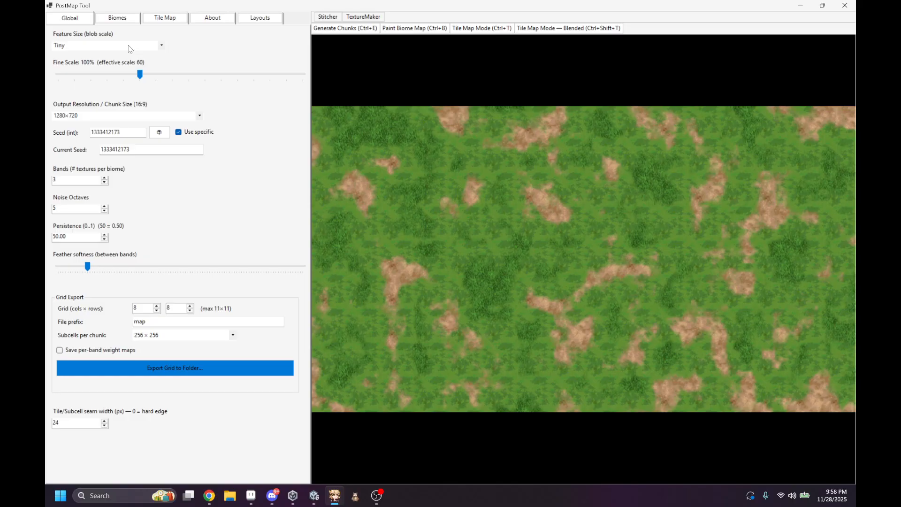
scroll(129, 49, down, 4)
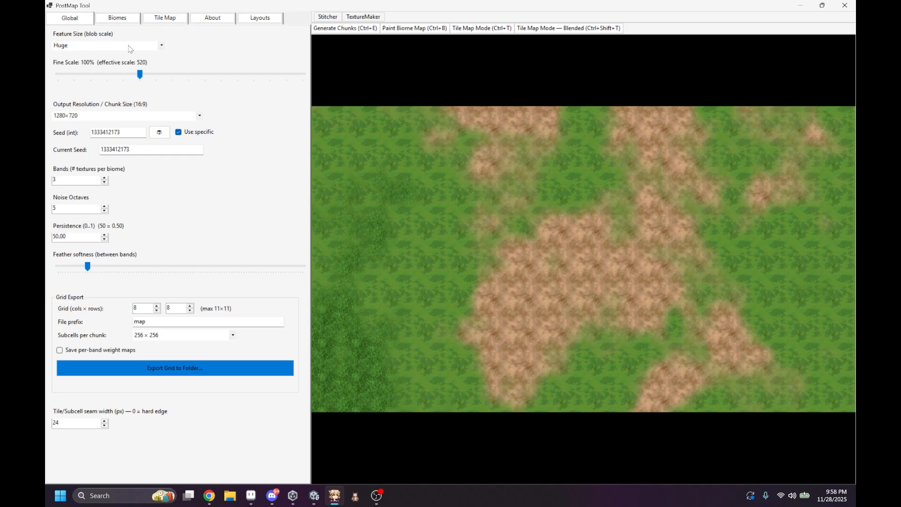
Step: Randomize the map seed four times to generate a new terrain layout
click(164, 136)
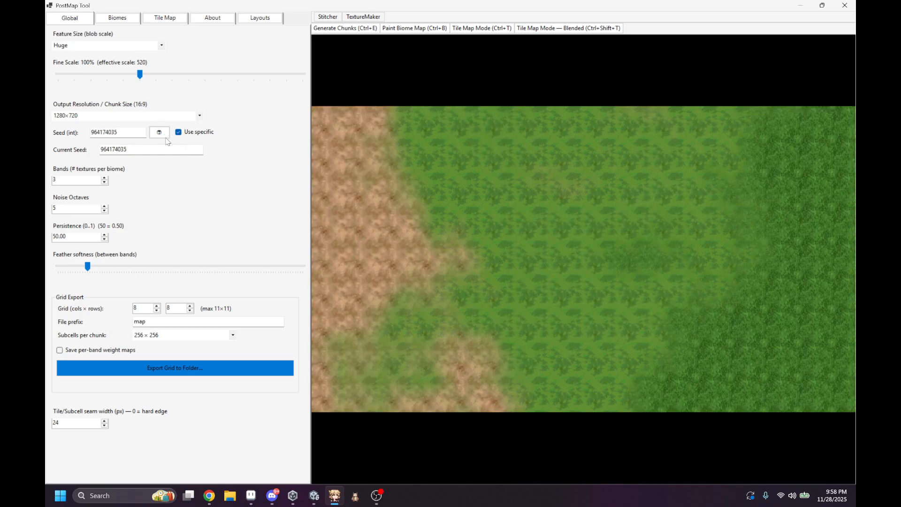
click(166, 138)
click(165, 138)
click(165, 138)
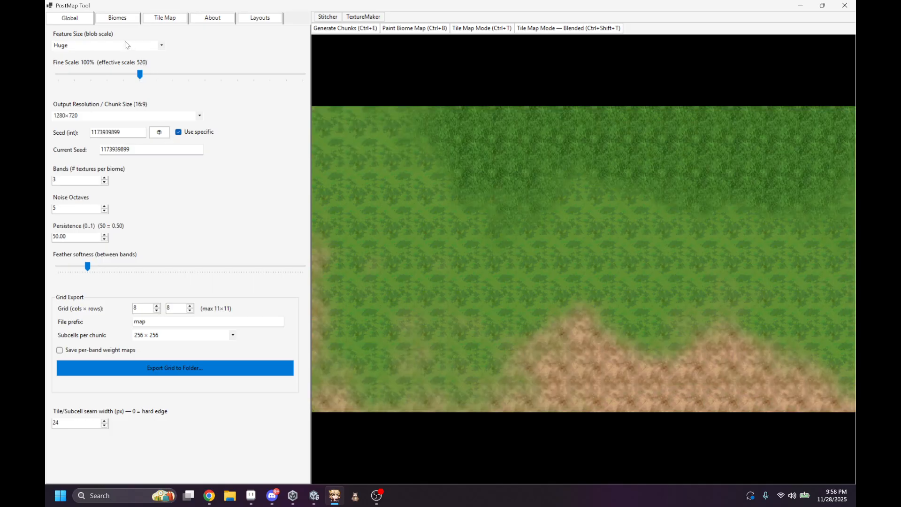
Step: Set the feature size to Large and raise the fine scale to 141%
scroll(126, 45, up, 1)
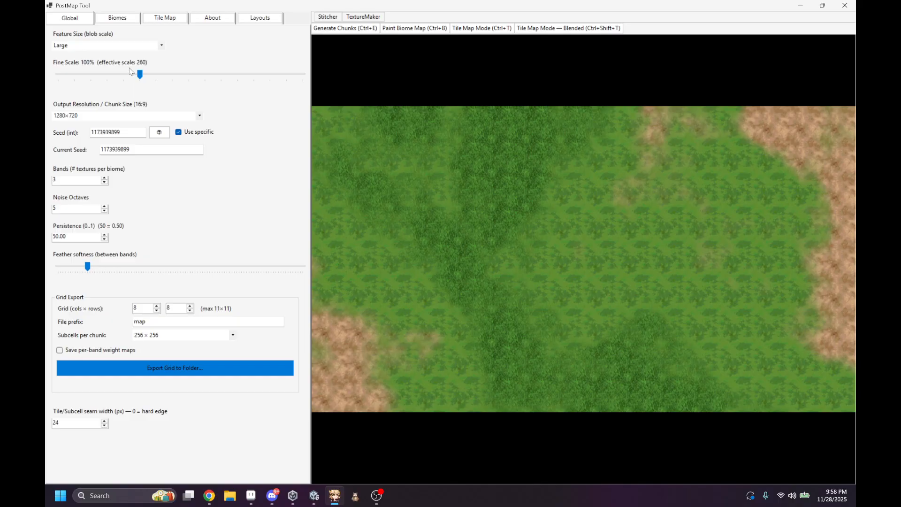
click(155, 74)
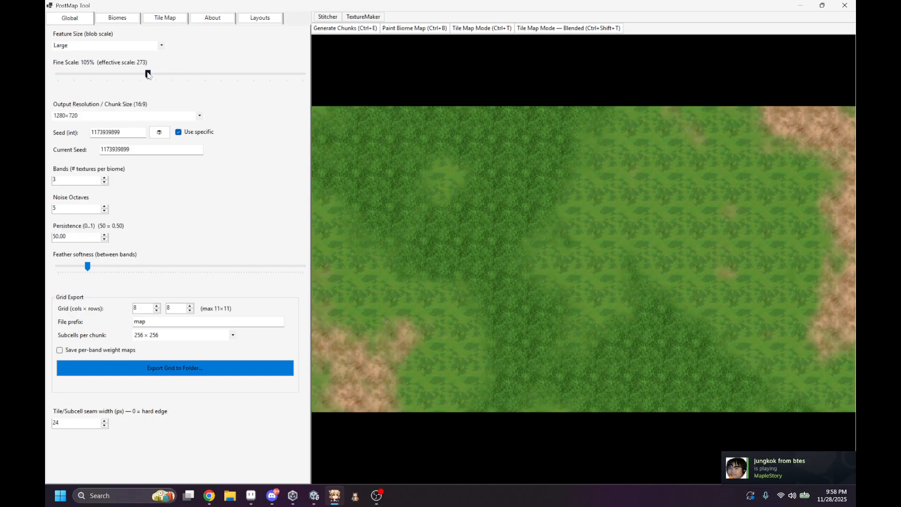
drag(148, 74, 209, 79)
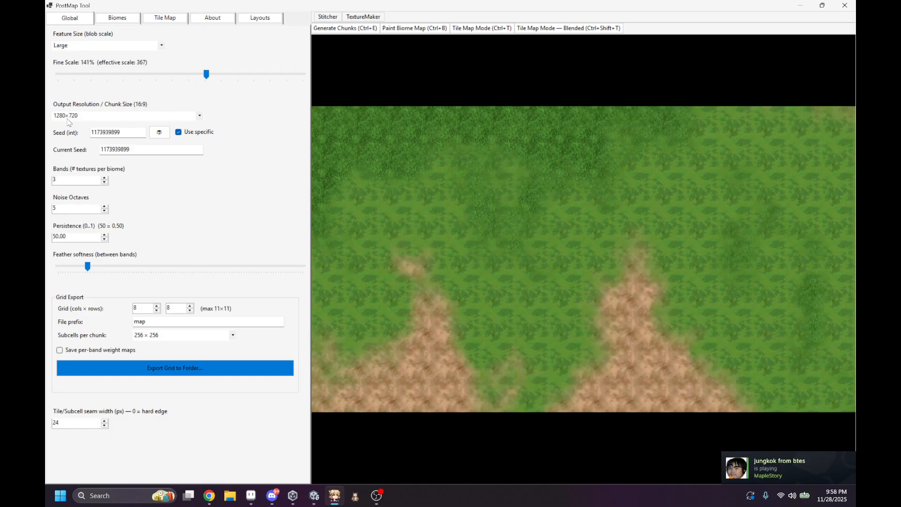
Step: Set the output resolution and chunk size to 3840×2160
scroll(69, 121, down, 1)
scroll(79, 118, down, 1)
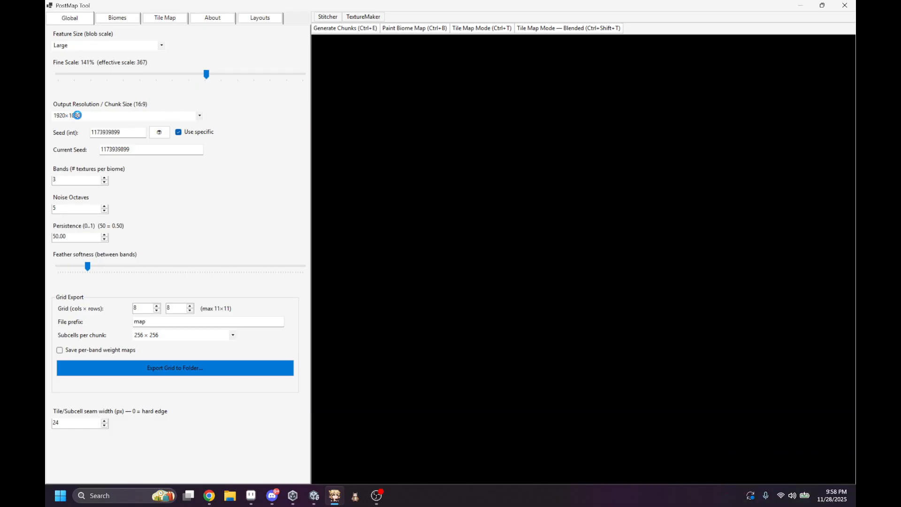
click(81, 117)
click(86, 175)
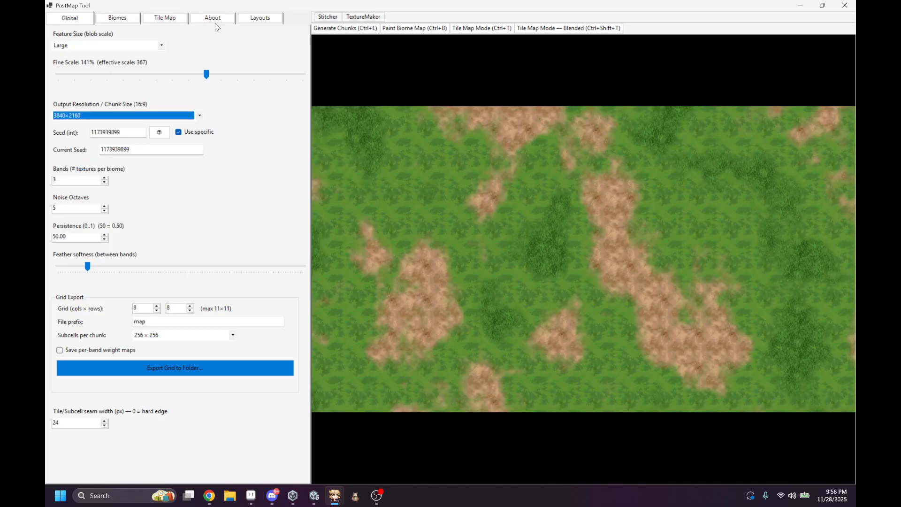
Step: Set the feature size to Huge and the fine scale to 102%, after trying fine scales of 200% and 50%
drag(207, 74, 358, 71)
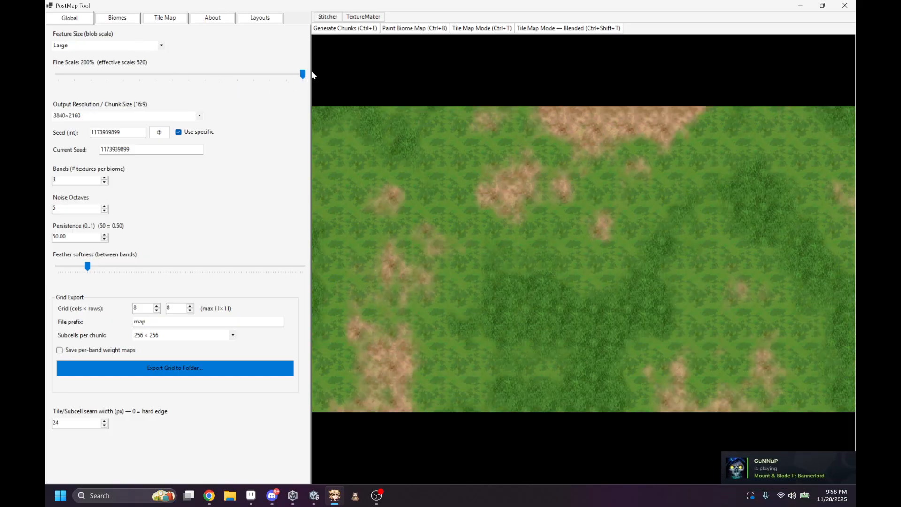
drag(303, 74, 49, 81)
scroll(111, 45, down, 1)
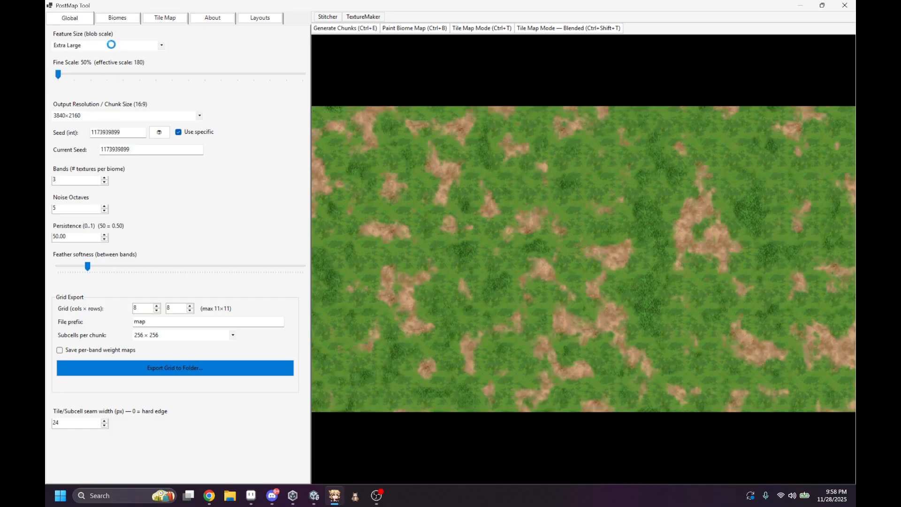
scroll(111, 45, down, 1)
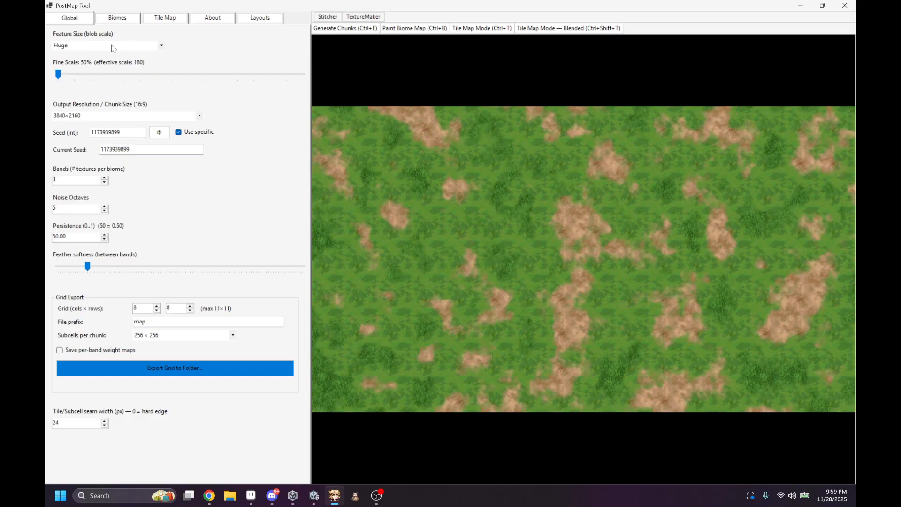
drag(60, 74, 143, 75)
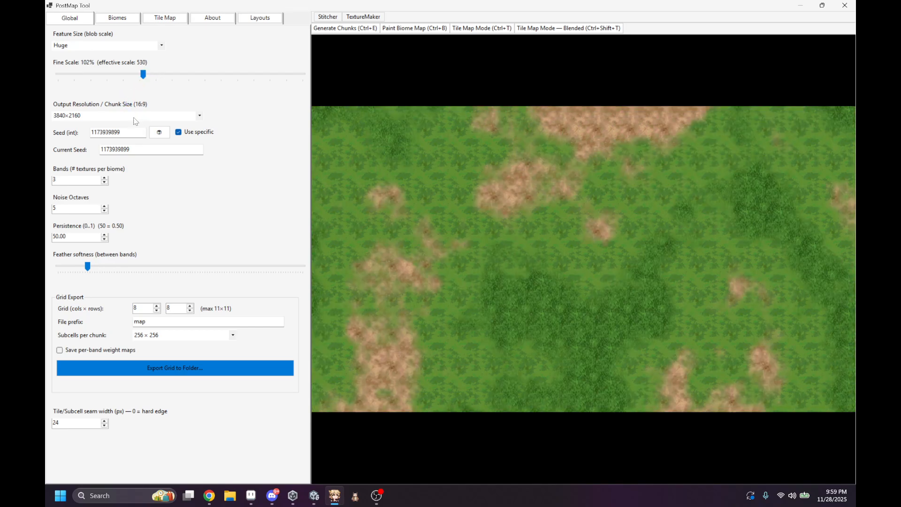
Step: Set the output resolution and chunk size to 1280×720 and the noise octaves to 8, after trying 1 octave
click(134, 117)
click(101, 139)
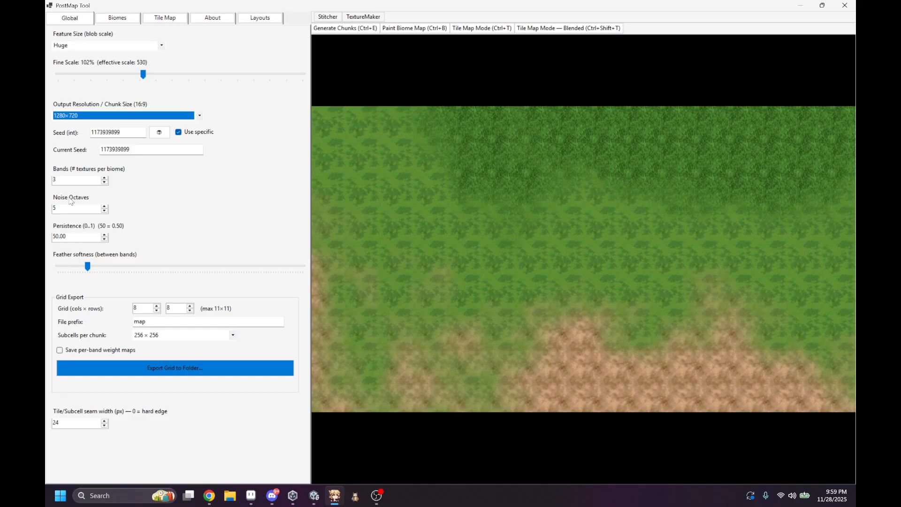
scroll(71, 208, down, 2)
scroll(70, 208, up, 1)
scroll(70, 212, up, 4)
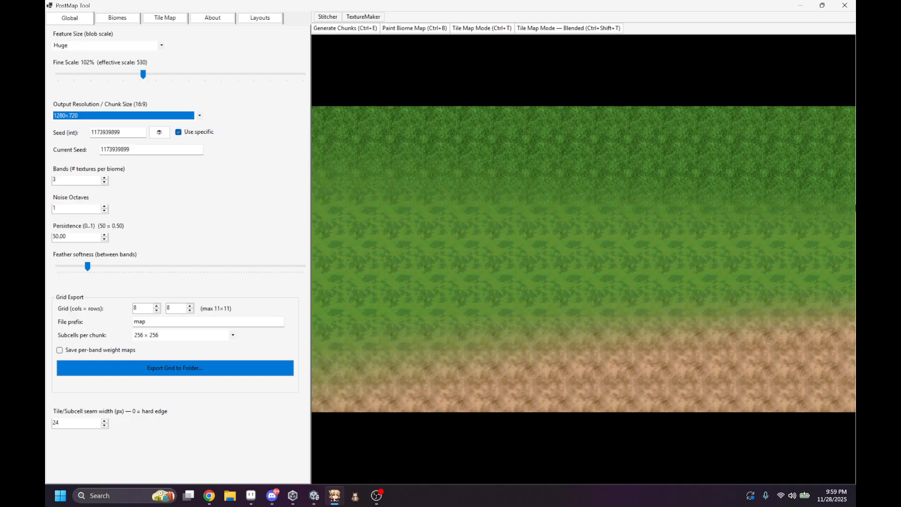
scroll(66, 208, up, 7)
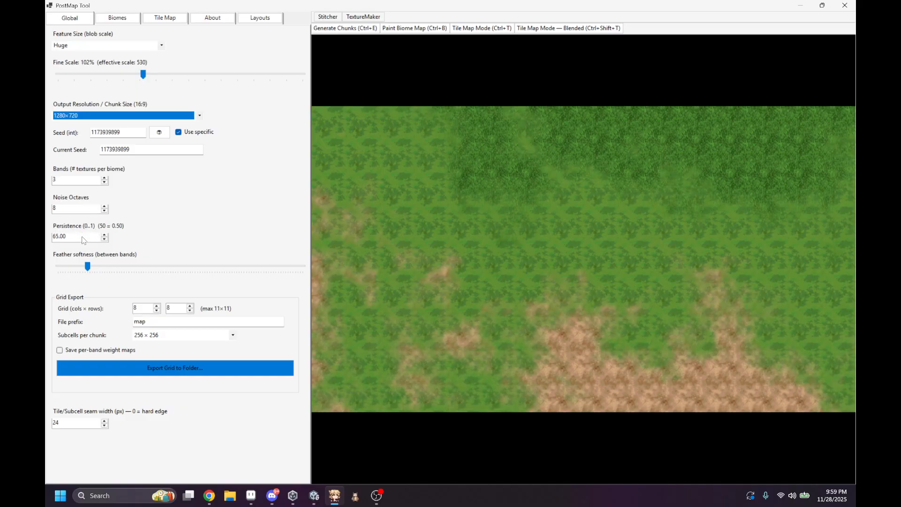
Step: Try persistence values of 95, 0 and 100, and return the persistence to 50
scroll(84, 241, up, 1)
scroll(84, 240, up, 1)
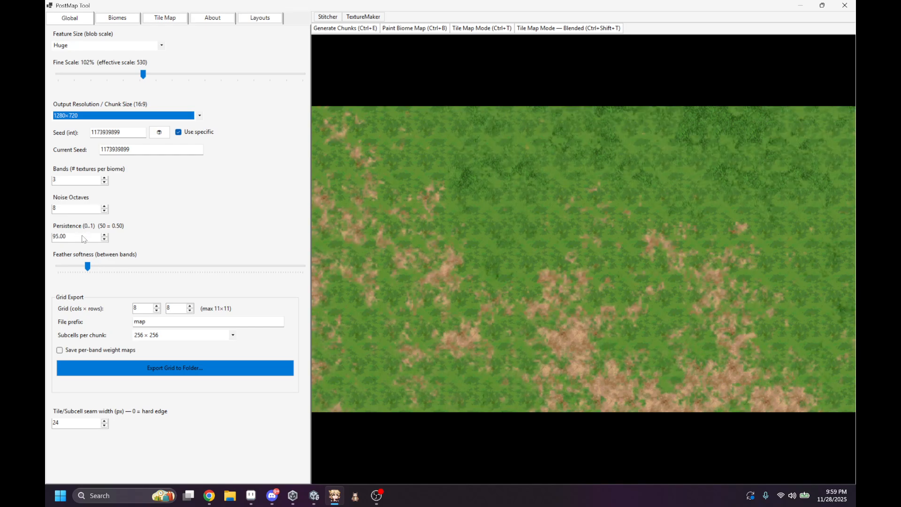
scroll(84, 240, up, 1)
scroll(84, 239, down, 7)
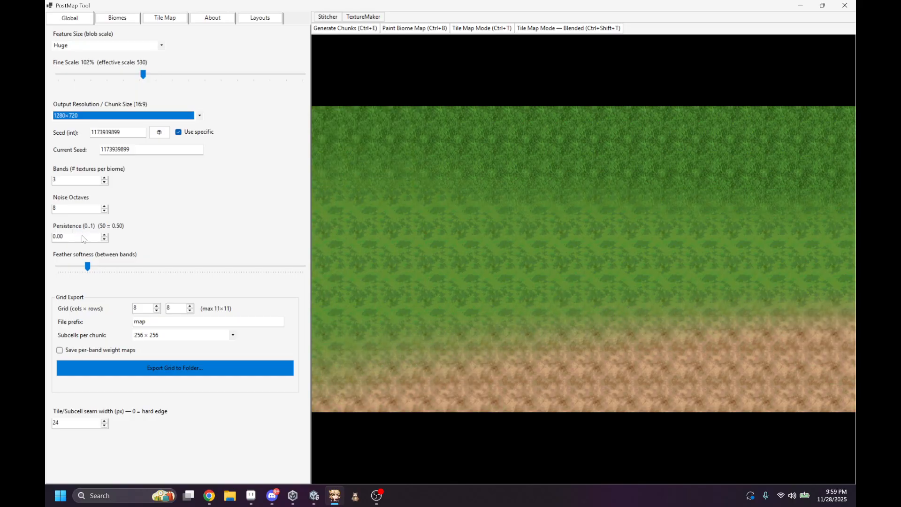
scroll(83, 239, up, 6)
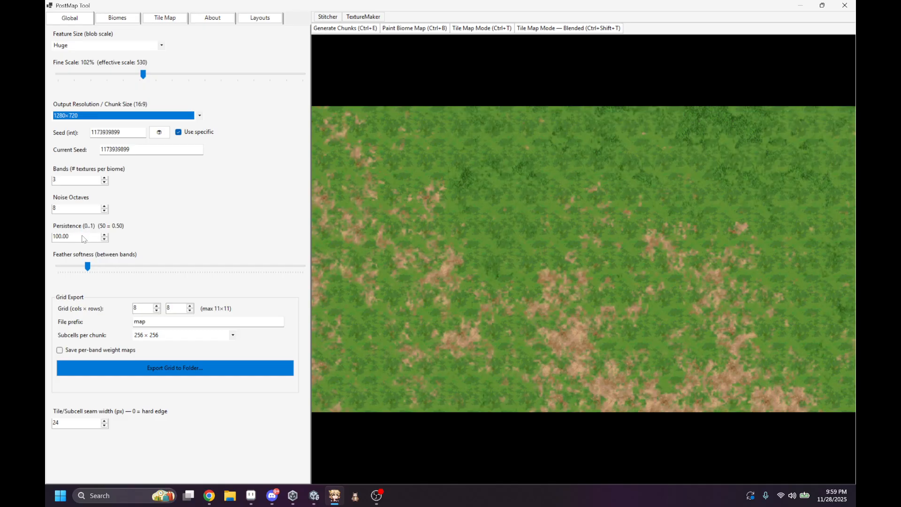
scroll(84, 239, down, 9)
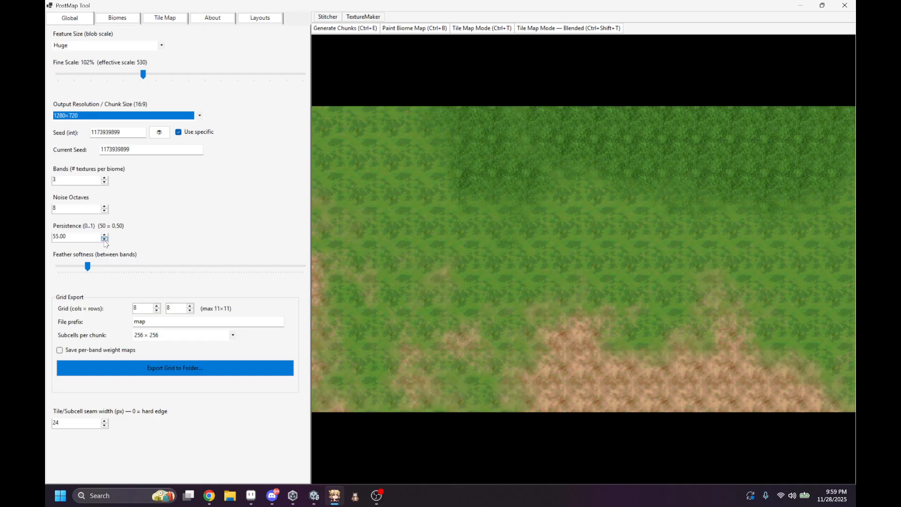
click(104, 239)
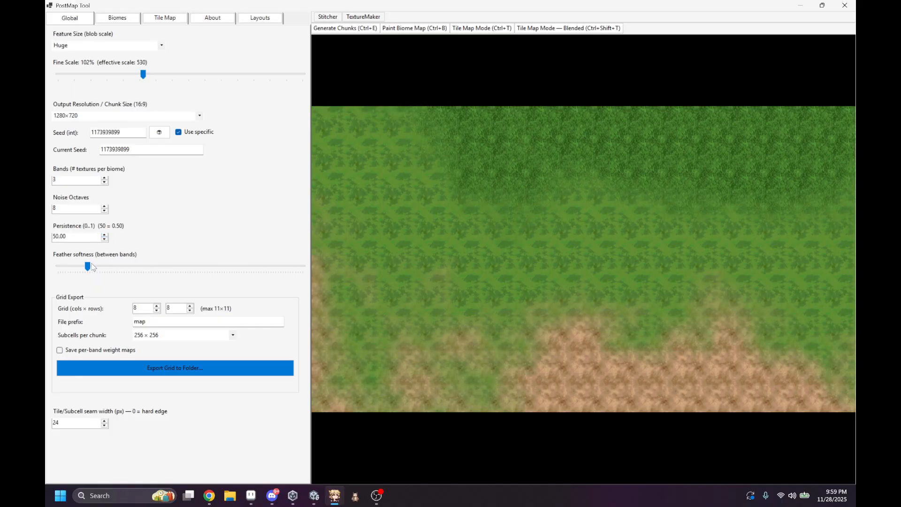
Step: Try a higher feather softness between bands, and lower it to slightly below its original setting
mouse_move(88, 267)
mouse_down()
mouse_move(152, 267)
mouse_move(91, 267)
mouse_move(100, 266)
mouse_up()
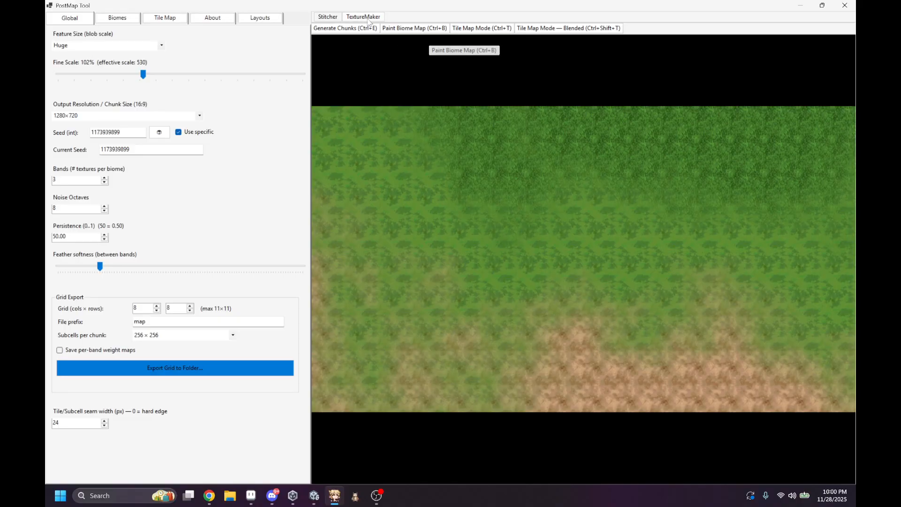
click(132, 21)
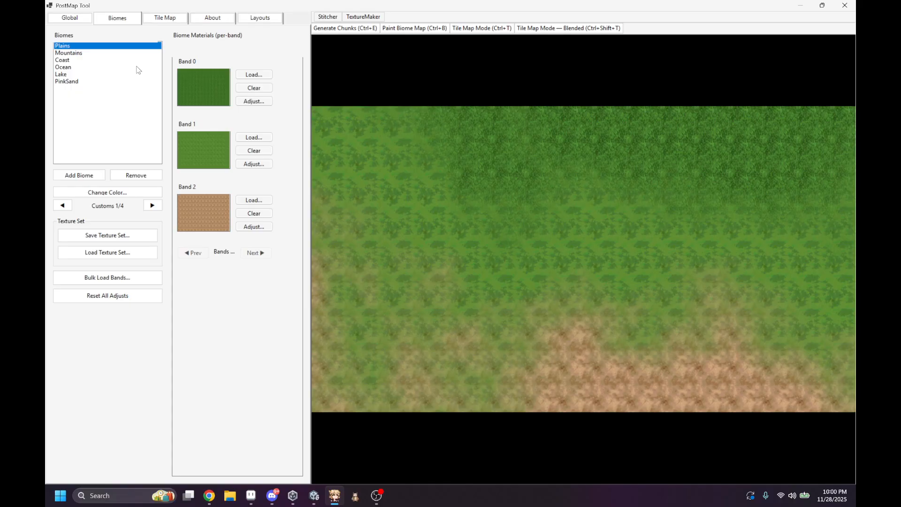
click(72, 19)
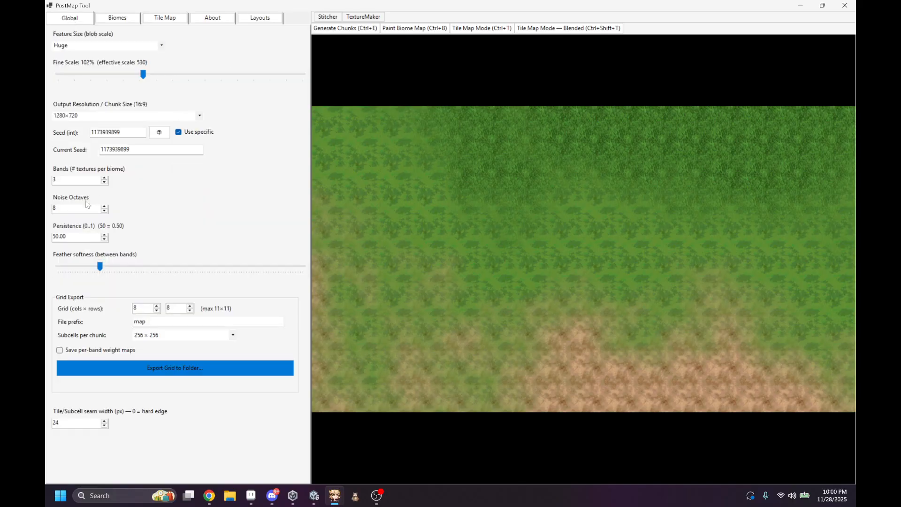
drag(100, 266, 85, 266)
Step: Shift the hue of the Plains biome's Band 0 texture to turn the dark green grass brown
click(118, 19)
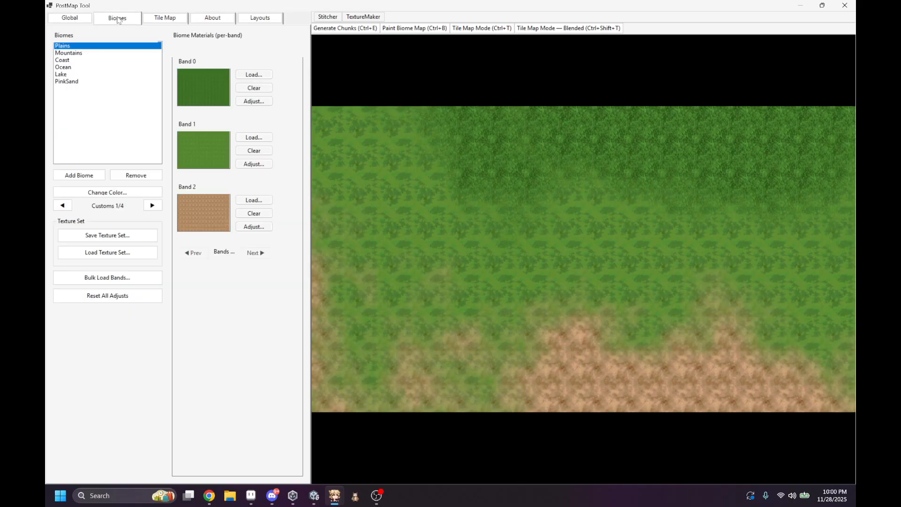
click(249, 102)
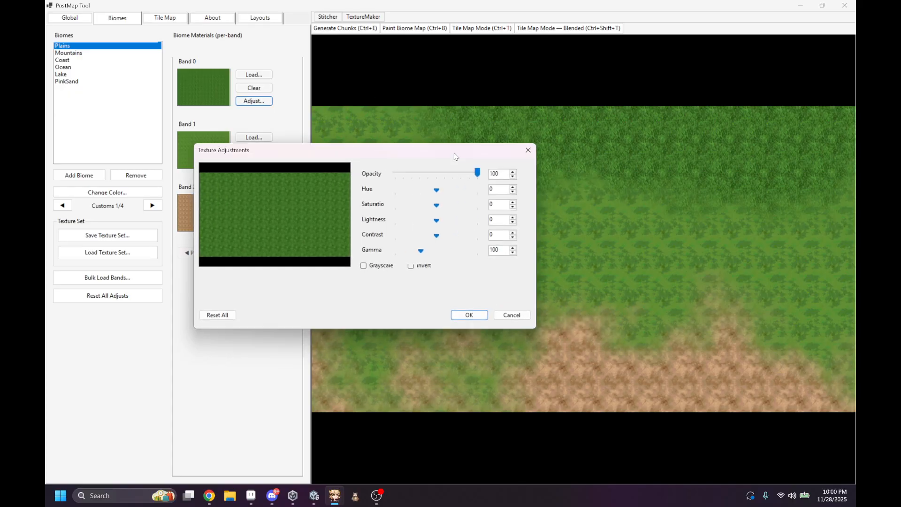
drag(454, 156, 361, 130)
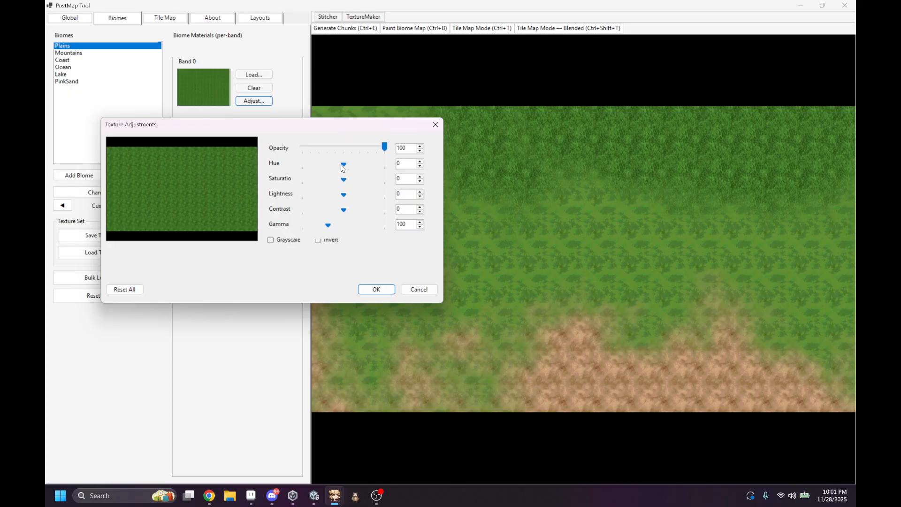
drag(343, 166, 328, 165)
click(372, 289)
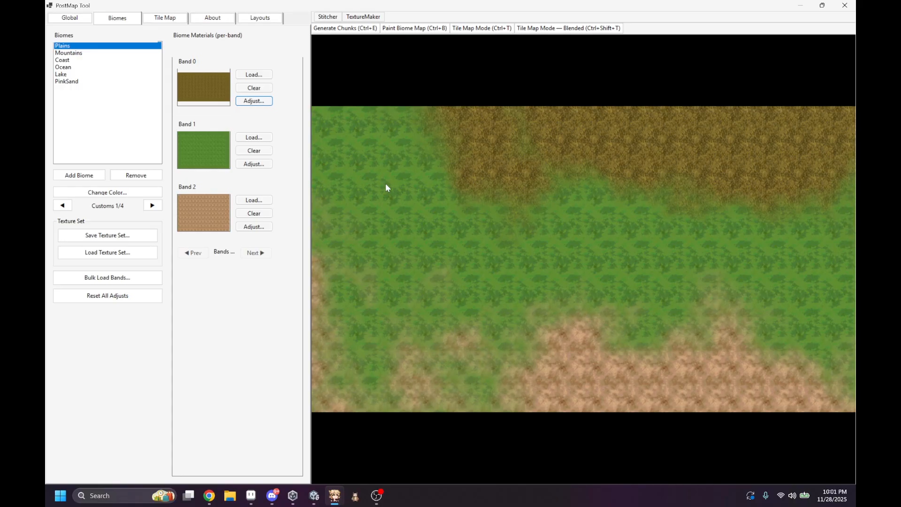
Step: Set the number of bands per biome to 4 and load the light green grass texture into the Plains biome's Band 3
click(75, 19)
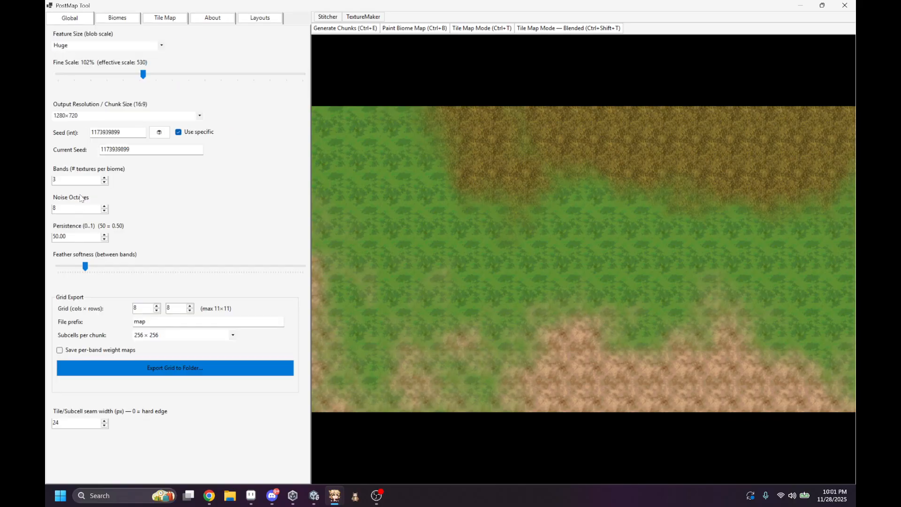
click(104, 178)
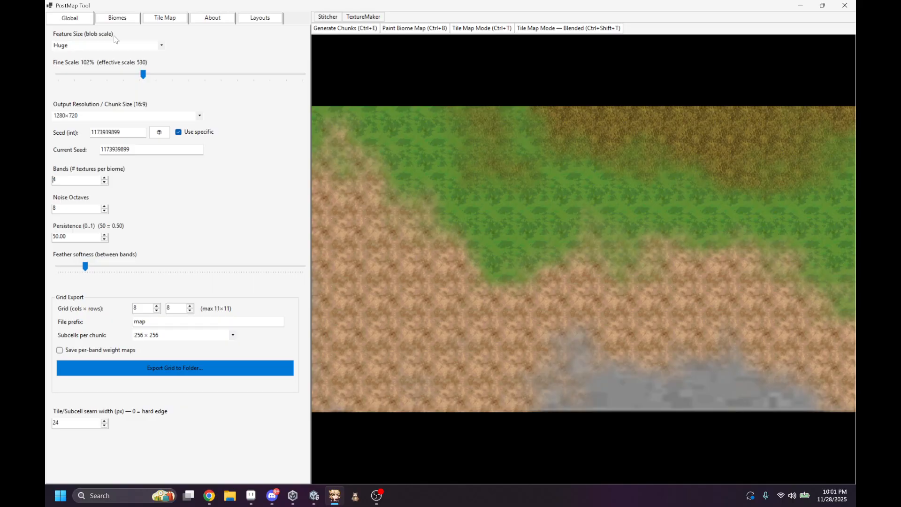
click(117, 18)
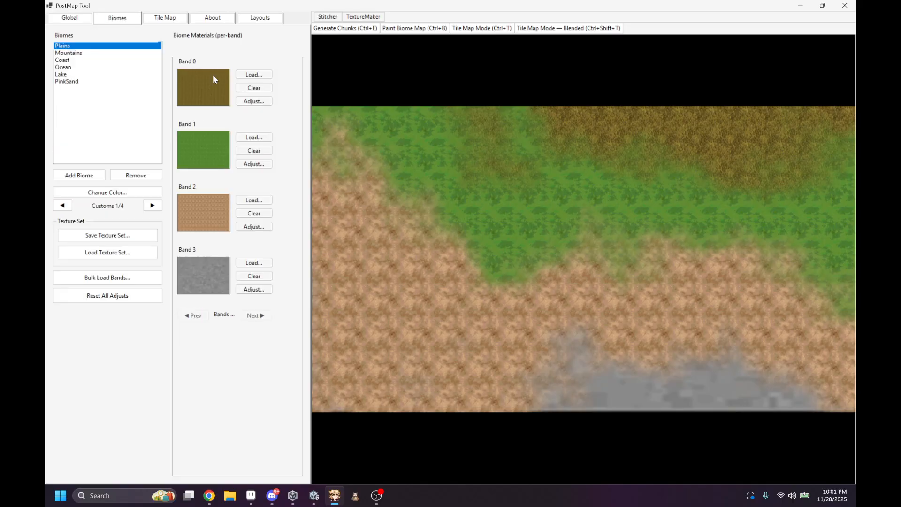
click(254, 264)
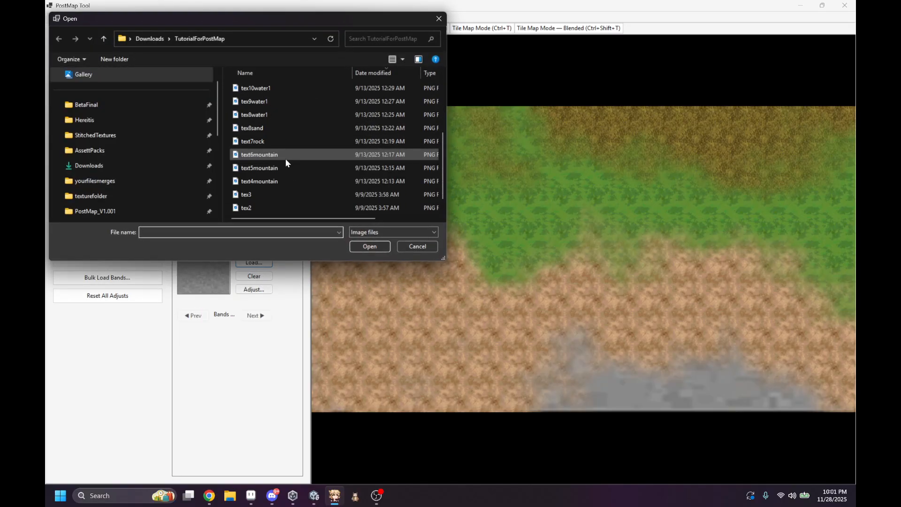
double_click(269, 192)
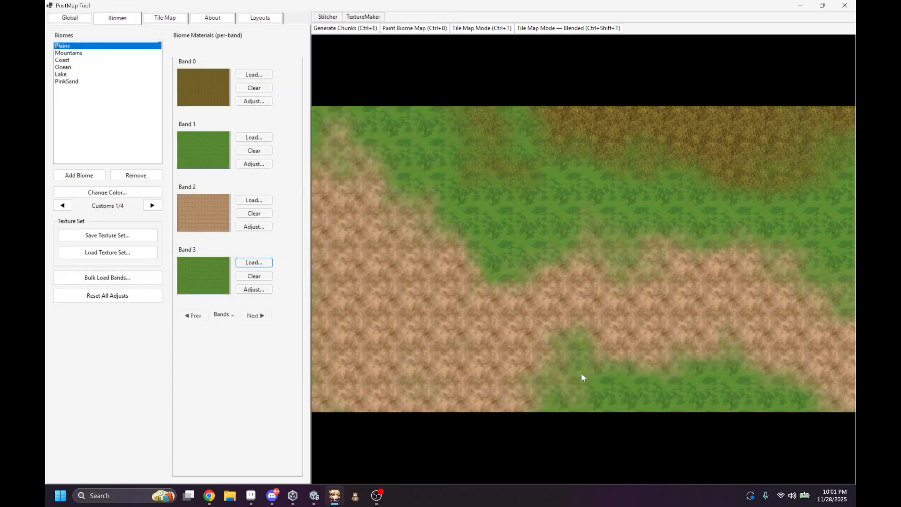
Step: Increase the saturation of the Plains biome's Band 3 texture slightly
click(254, 289)
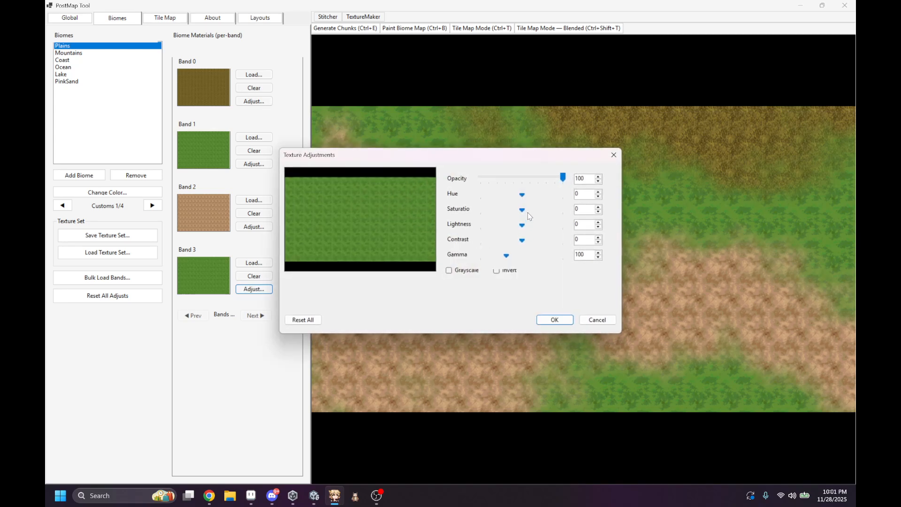
drag(522, 210, 532, 215)
click(554, 319)
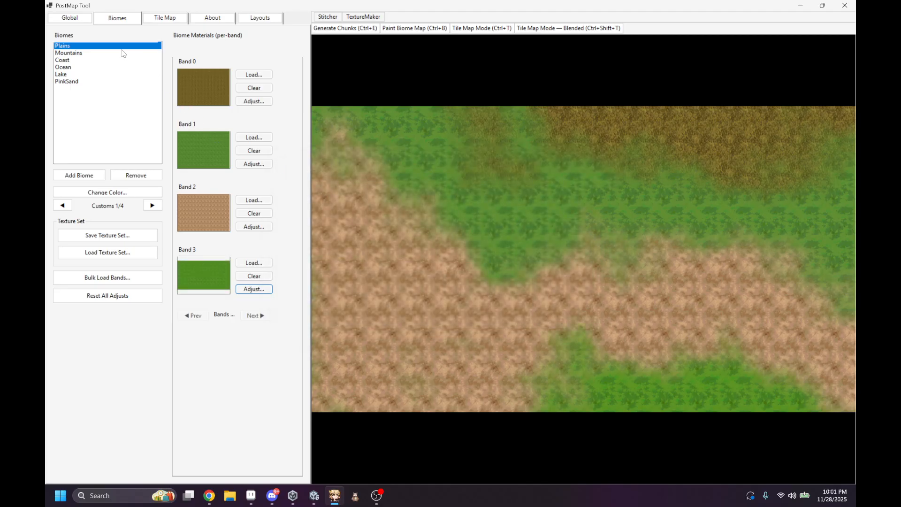
Step: Preview the Coast and Ocean biomes, return to Plains, and reduce the bands per biome to 3
click(73, 60)
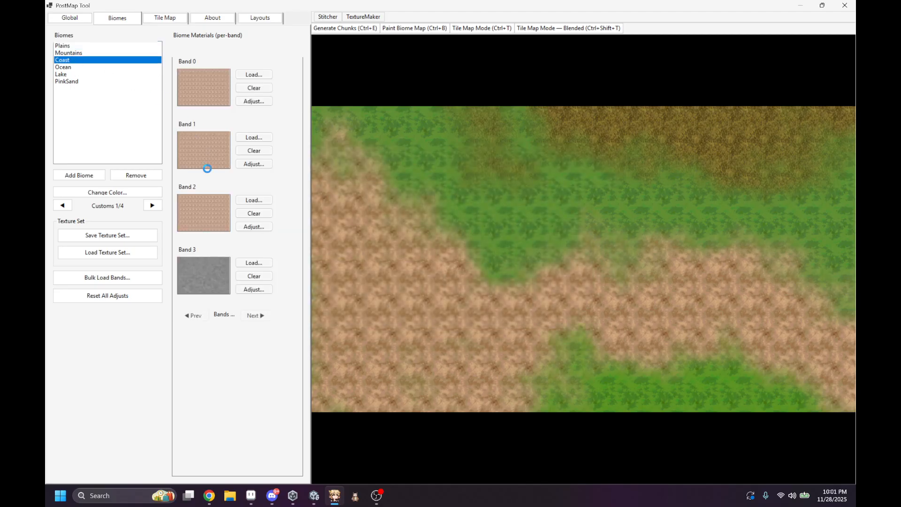
click(102, 67)
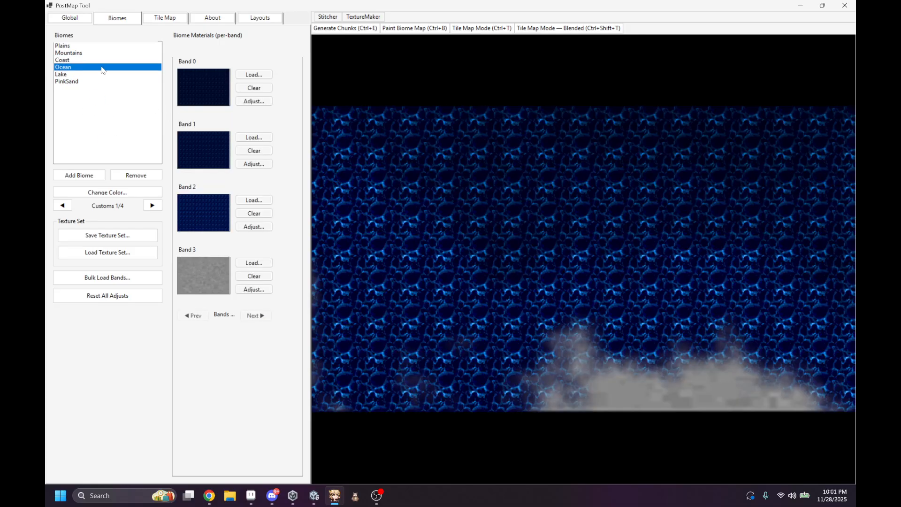
click(89, 47)
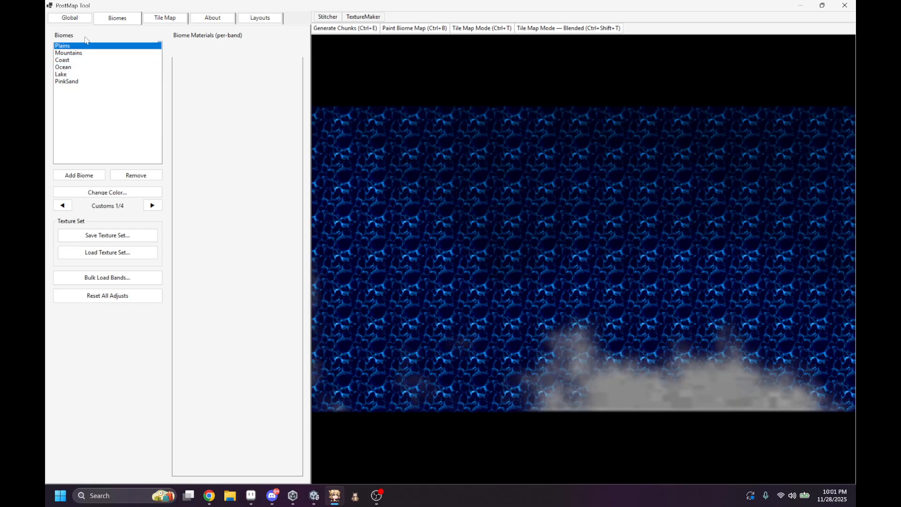
click(74, 19)
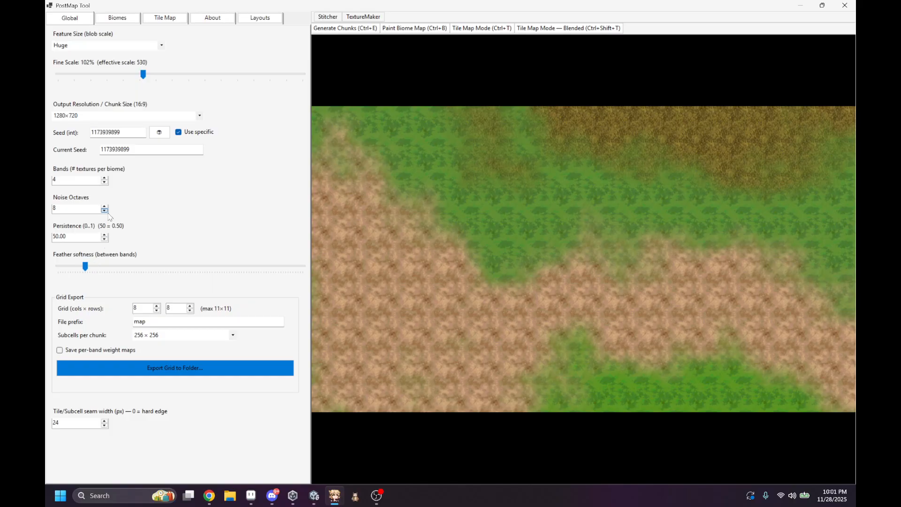
Step: Save the current texture set as 221 in the Downloads folder
click(117, 21)
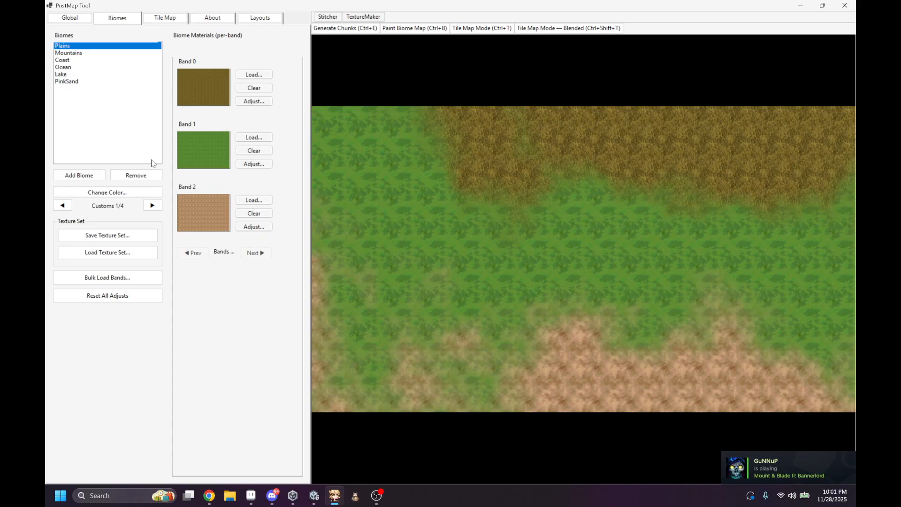
click(120, 235)
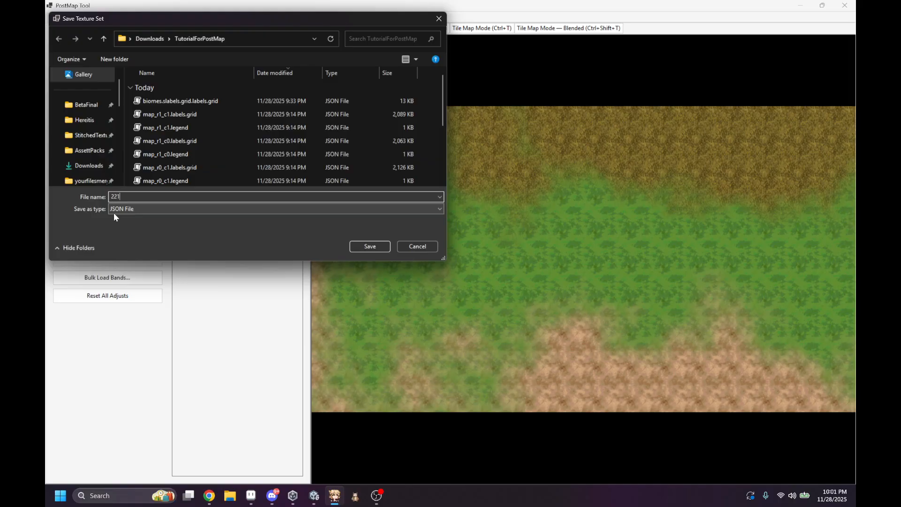
text(221)
click(90, 174)
click(355, 242)
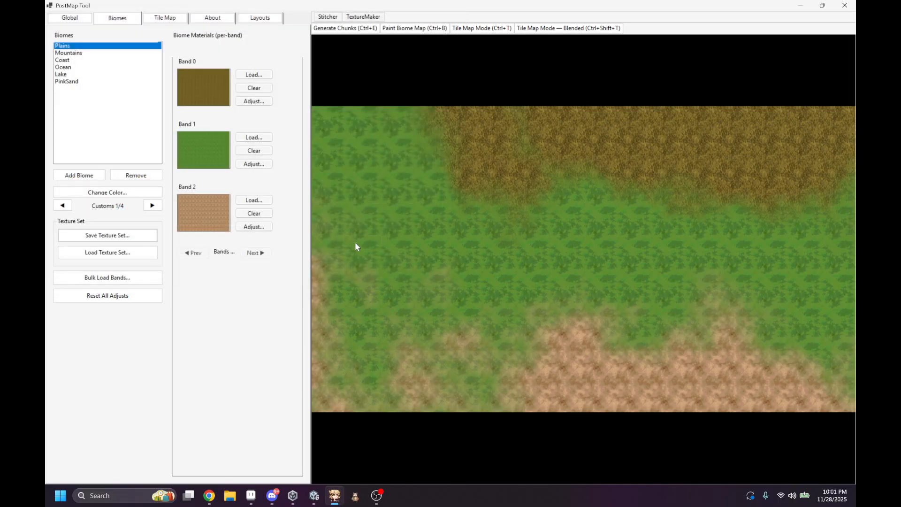
click(466, 281)
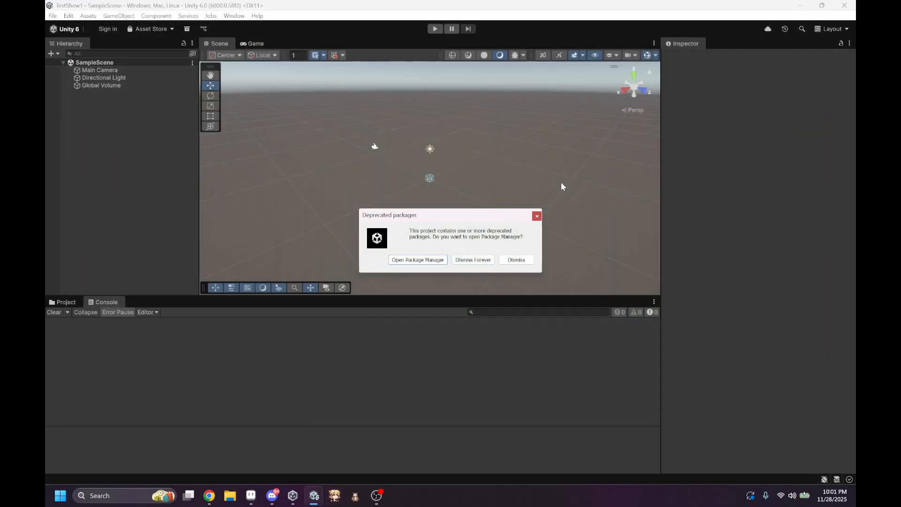
Step: Dismiss the deprecated packages notice in Unity and minimize the editor window
click(537, 216)
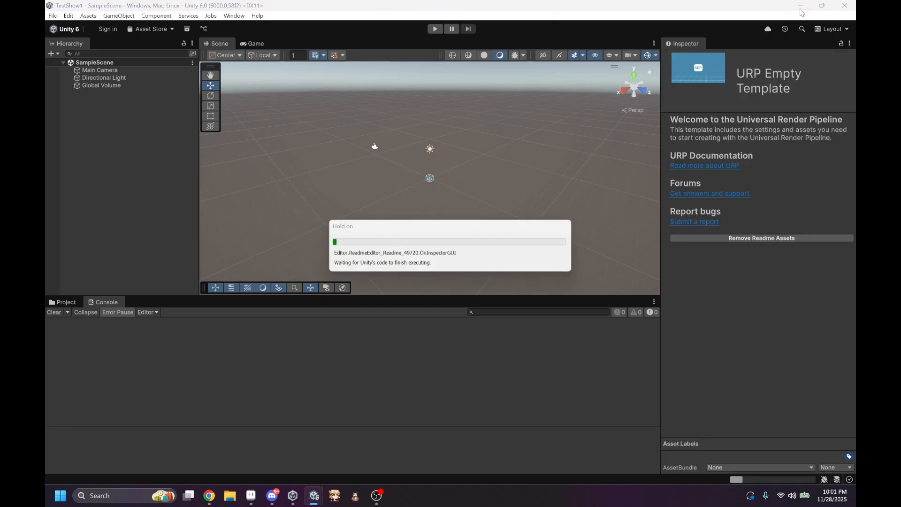
click(801, 6)
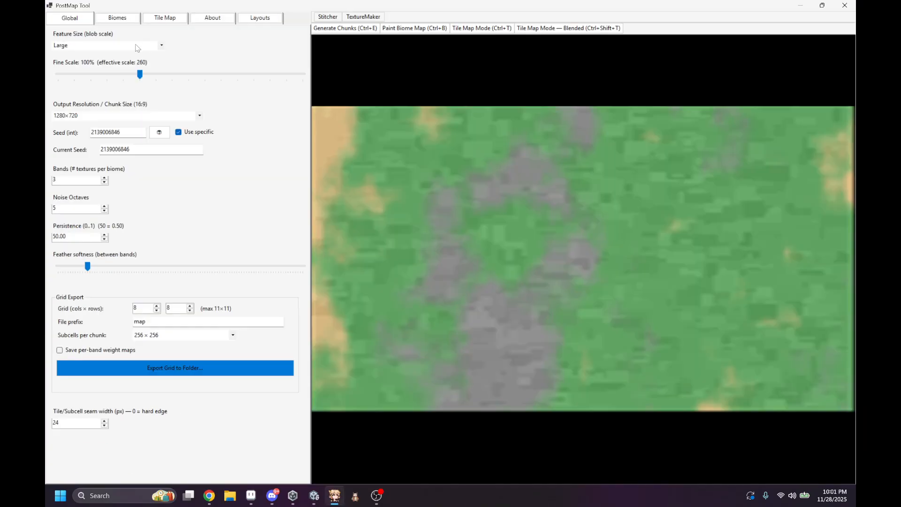
Step: Switch to PostMap Tool and load the 221 texture set from the Downloads folder in the biome settings
click(127, 19)
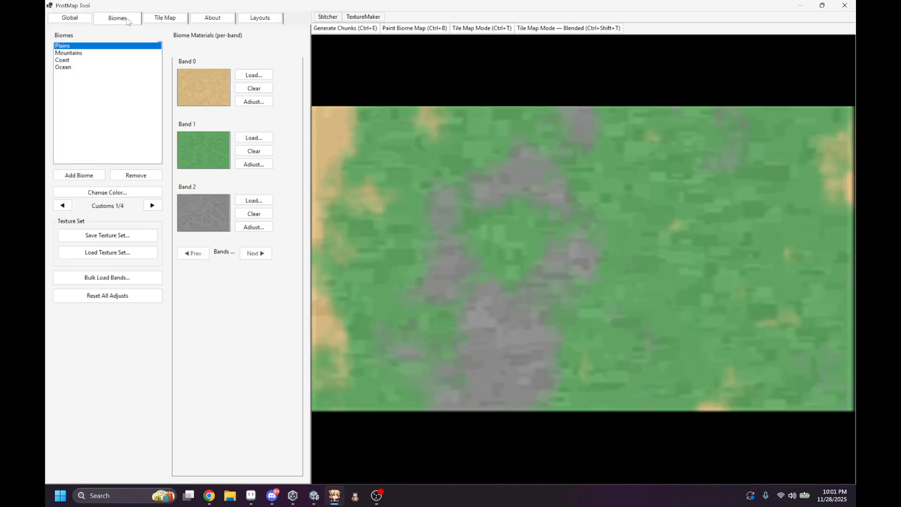
click(132, 253)
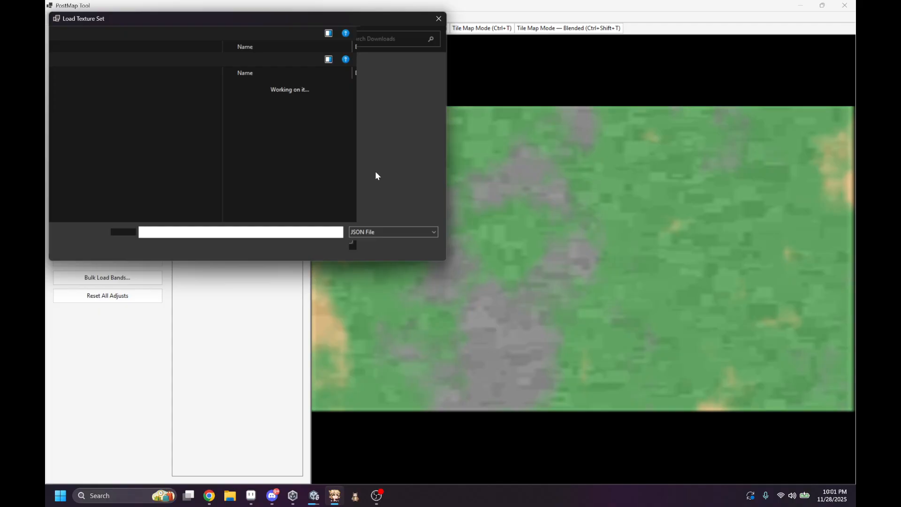
click(104, 167)
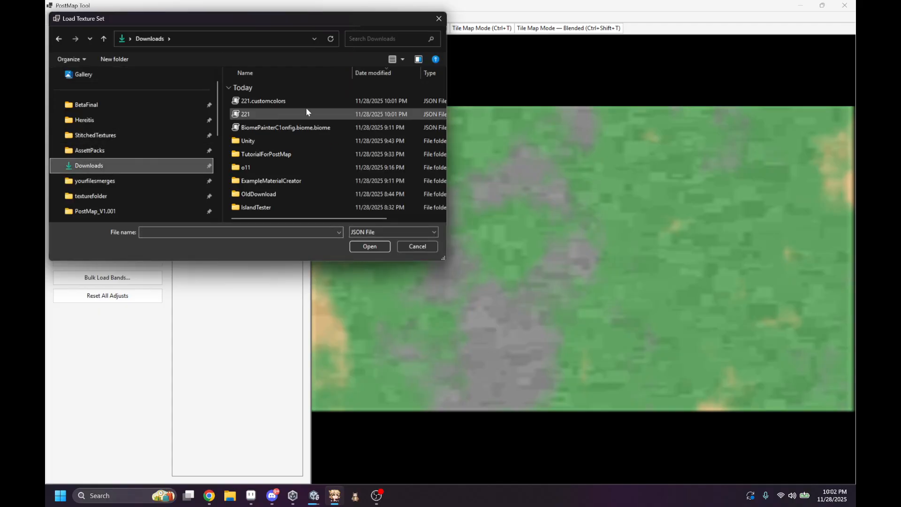
double_click(280, 113)
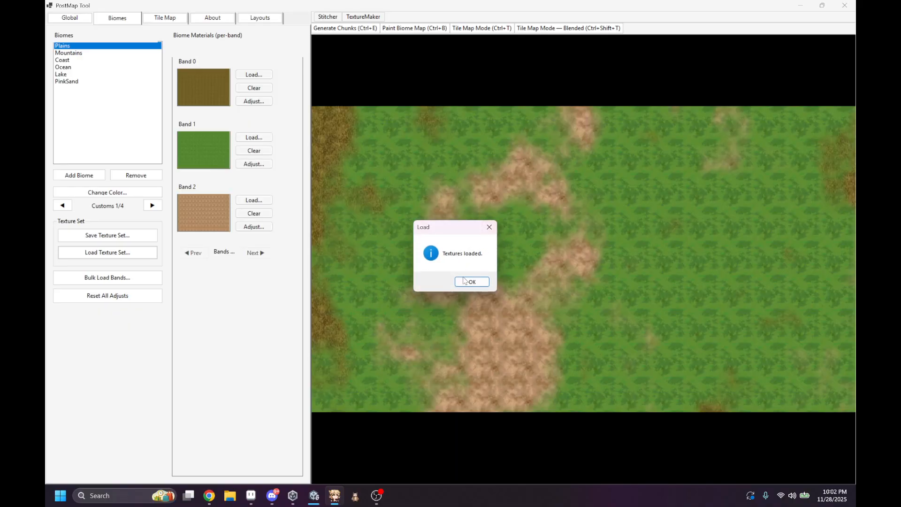
click(464, 281)
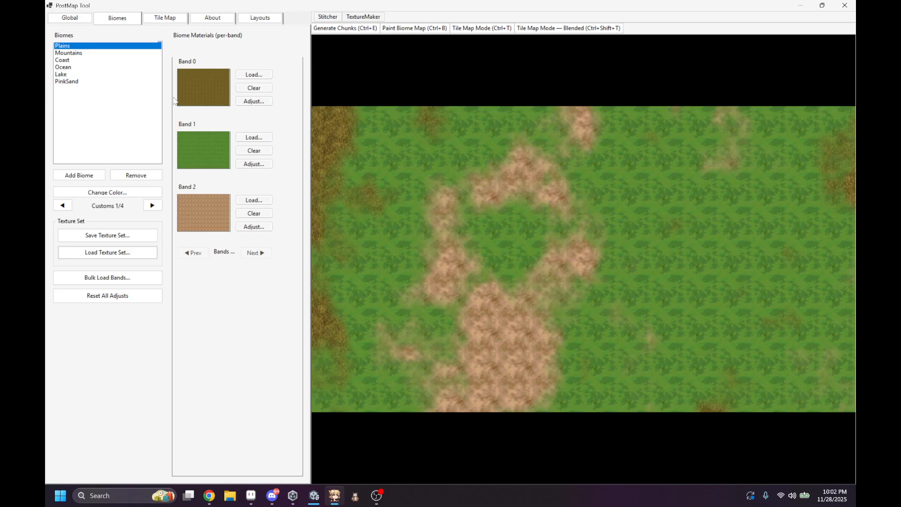
Step: Reset all texture adjustments on the Plains biome's Band 0
click(254, 101)
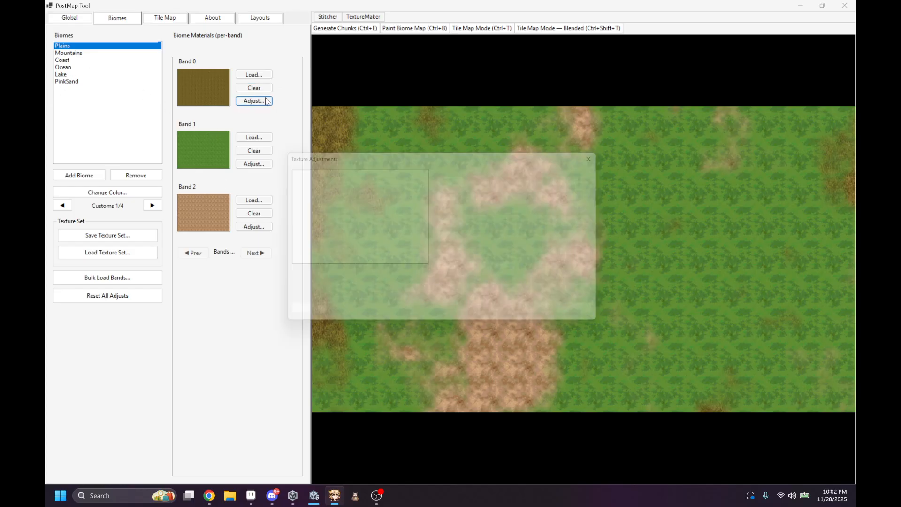
drag(405, 159, 611, 157)
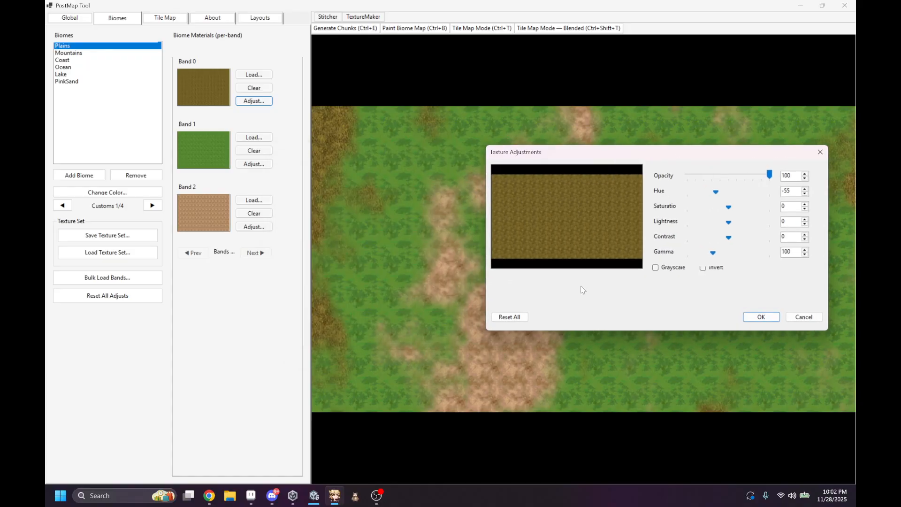
click(510, 316)
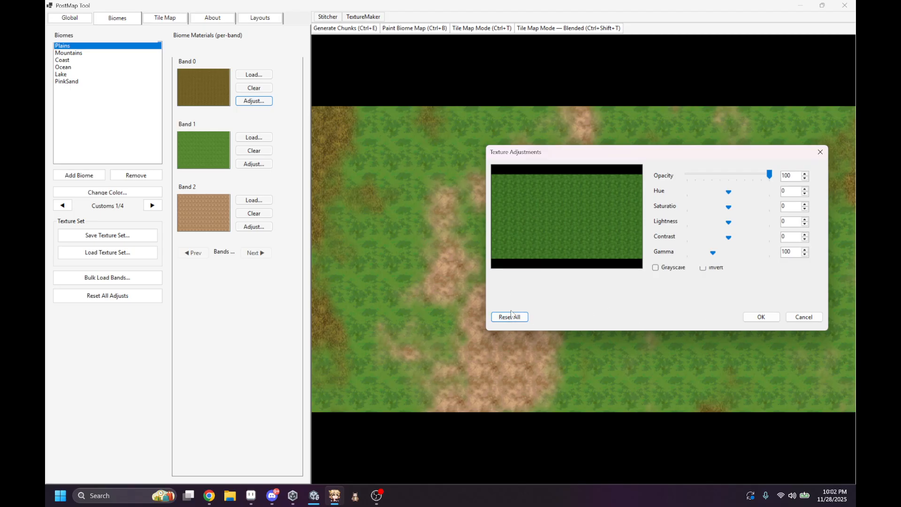
click(758, 318)
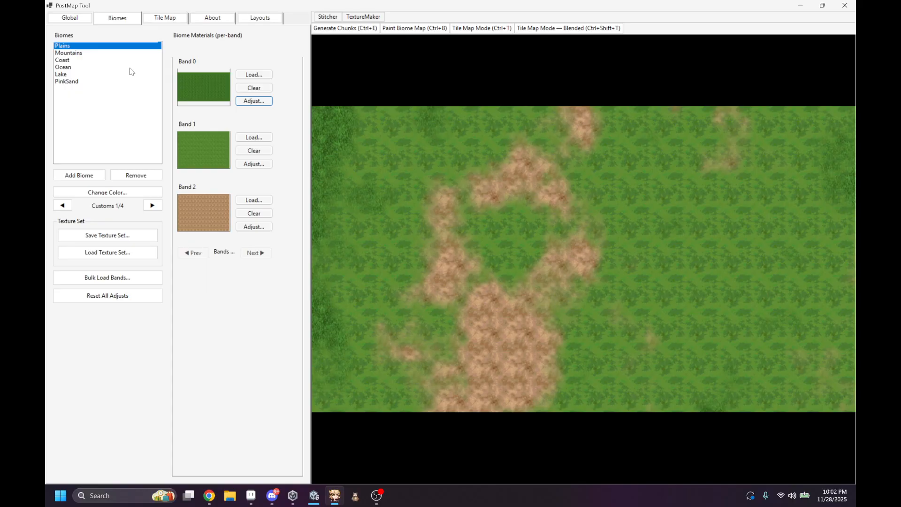
Step: Add a new biome, rename it Forest, and remove it from the biome list
click(82, 175)
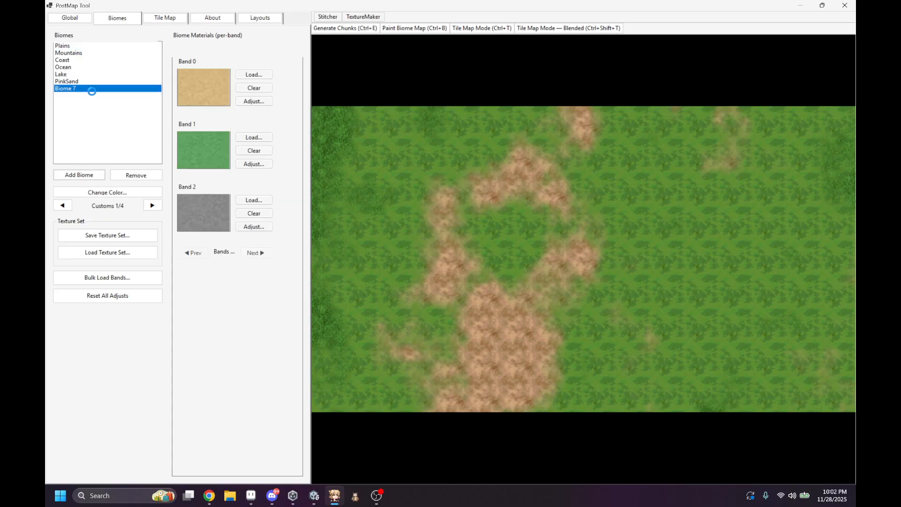
double_click(92, 90)
text(Forest)
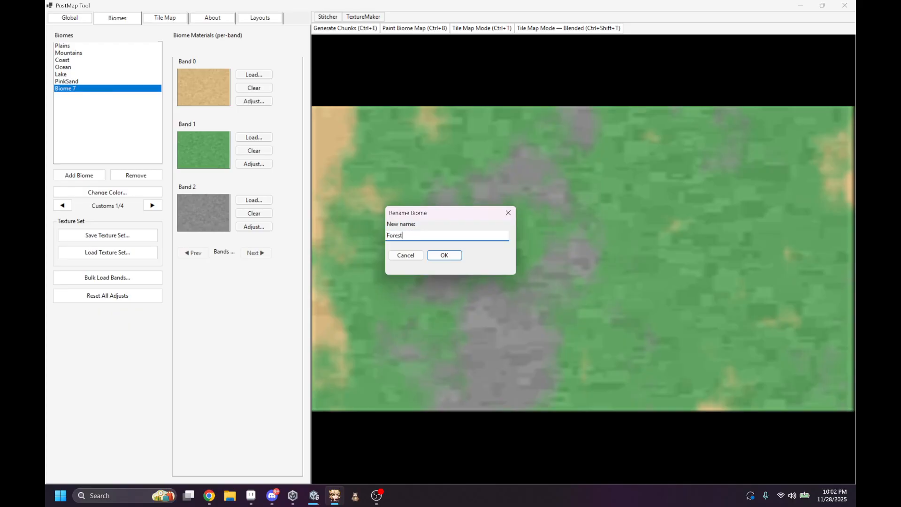
key(Return)
click(93, 89)
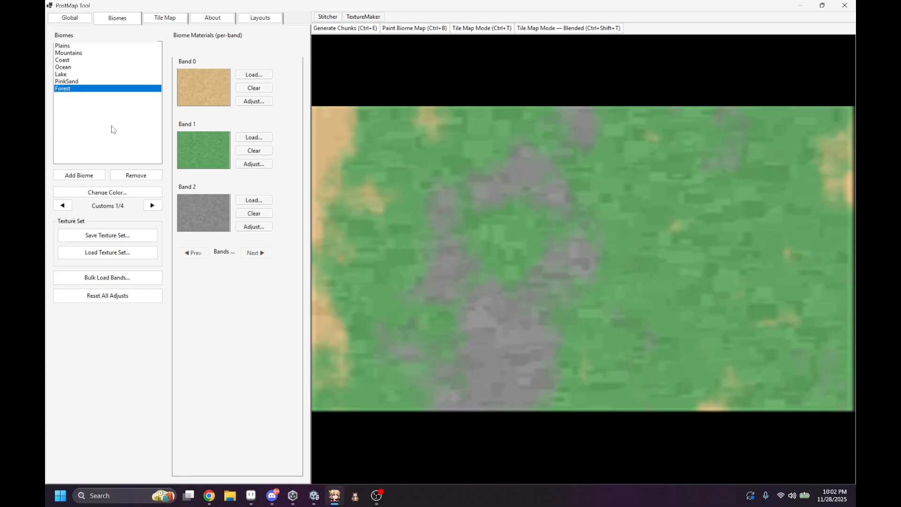
click(132, 176)
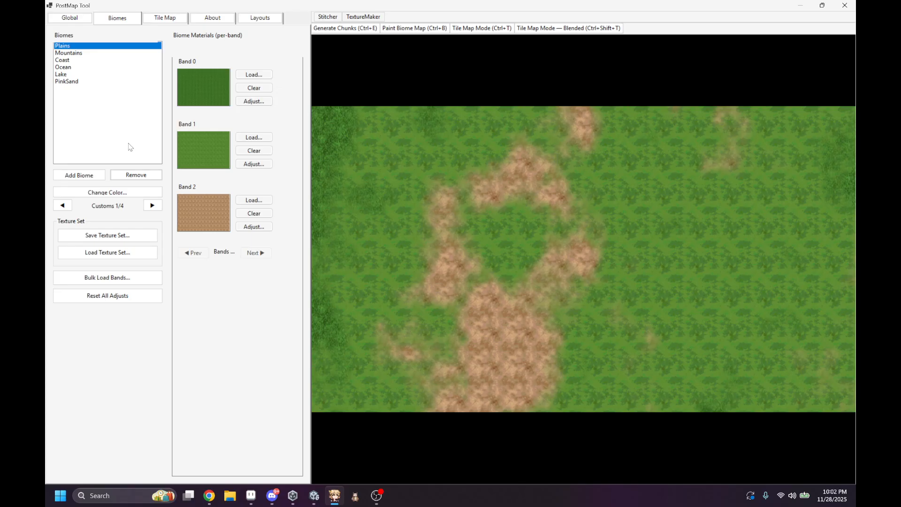
Step: Bulk load the text1 image from the ExampleMaterialCreator folder into all three bands of the PinkSand biome
click(83, 82)
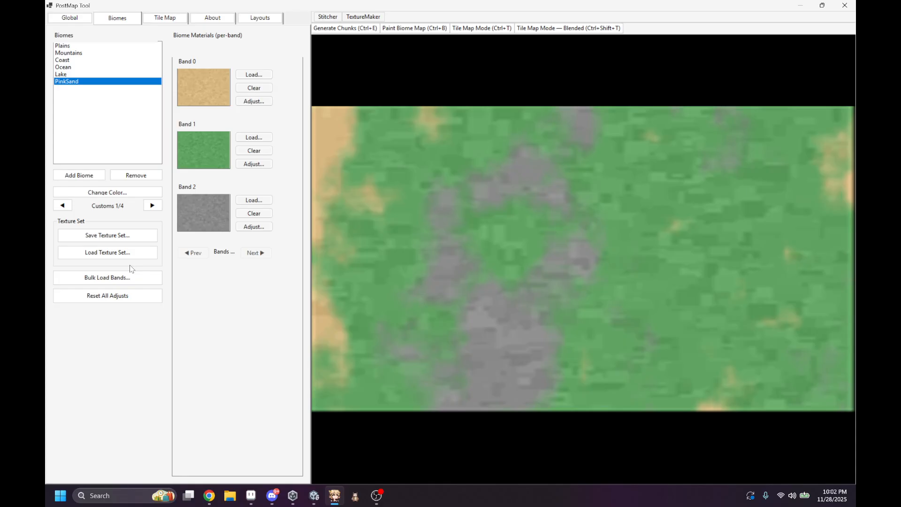
click(120, 277)
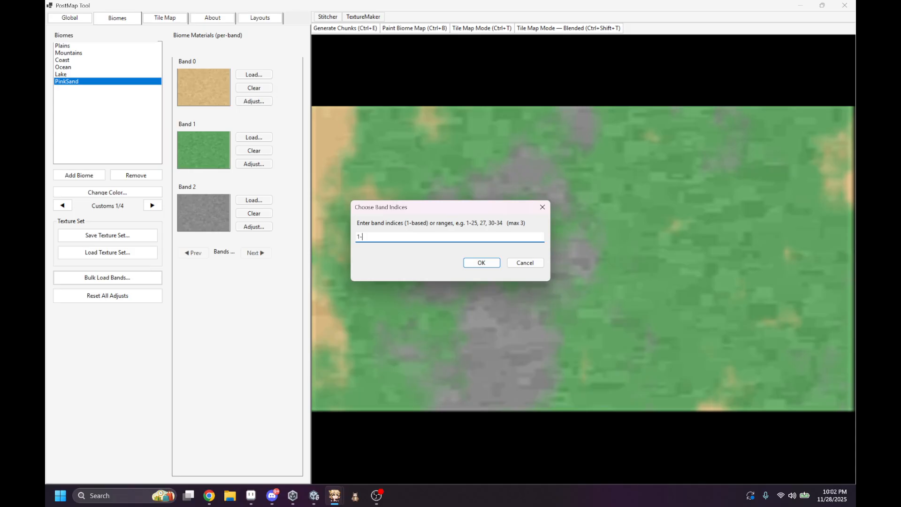
text(1-20)
key(BackSpace)
key(BackSpace)
click(480, 261)
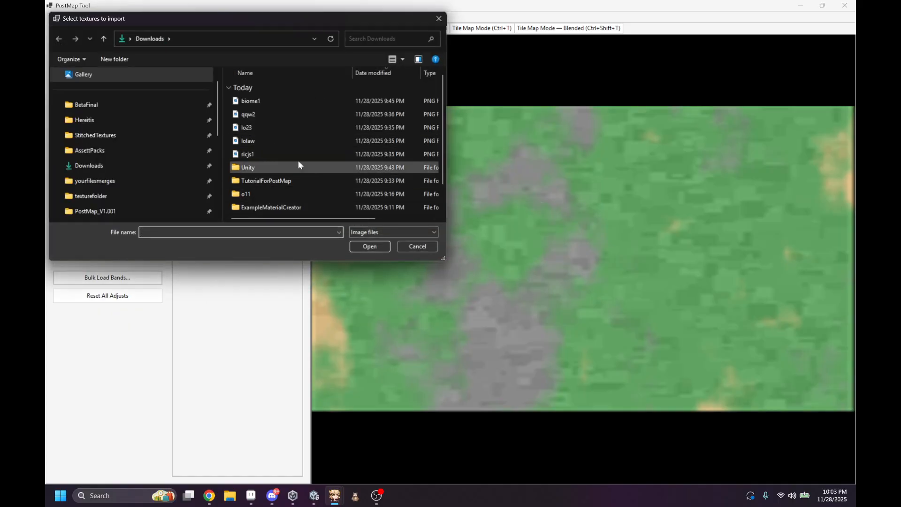
scroll(316, 157, down, 1)
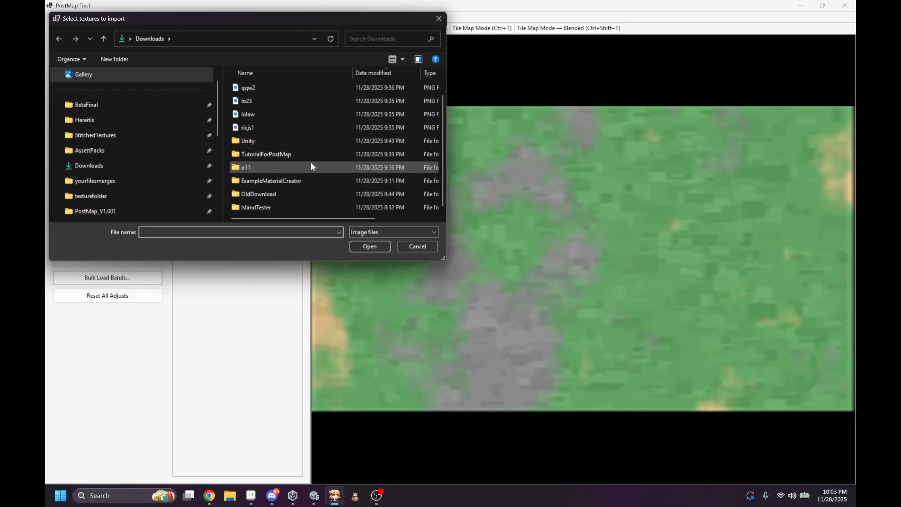
click(257, 182)
double_click(257, 181)
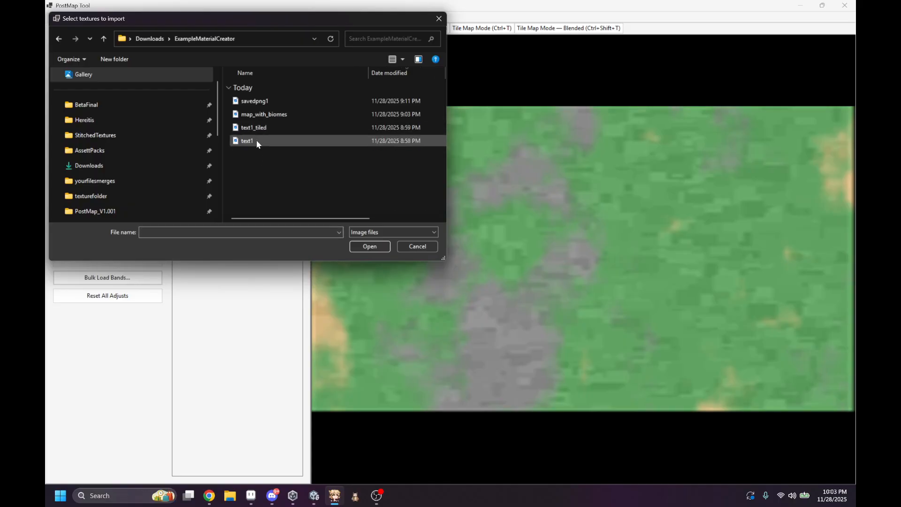
double_click(256, 139)
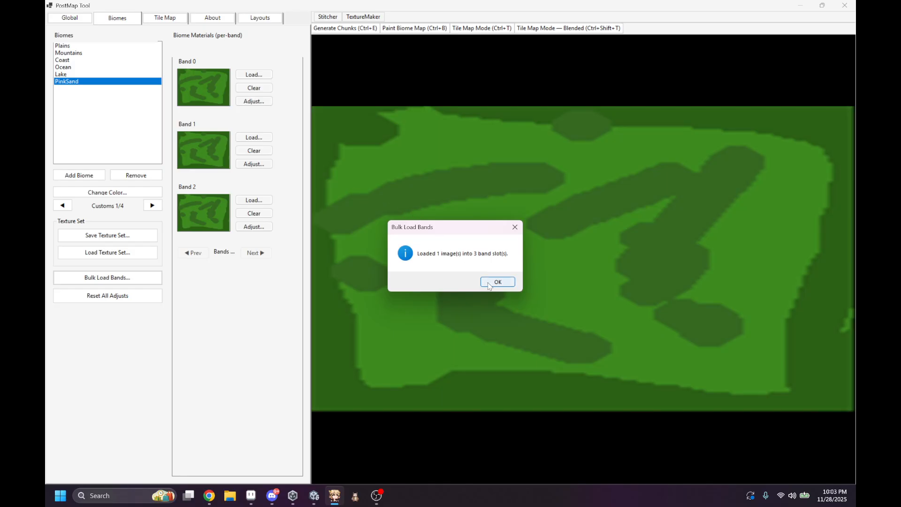
click(498, 282)
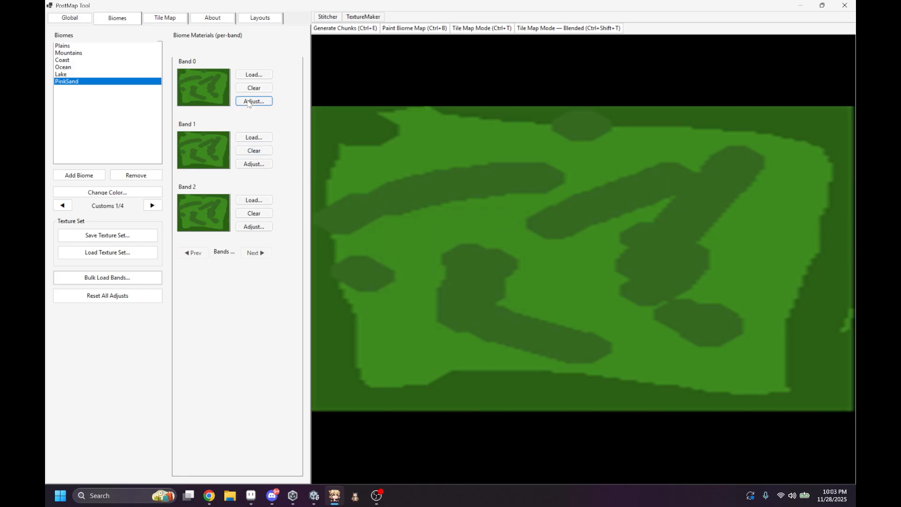
Step: Bulk load the lo23 and lolaw images from Downloads into band indices 1,3 of the PinkSand biome
click(127, 279)
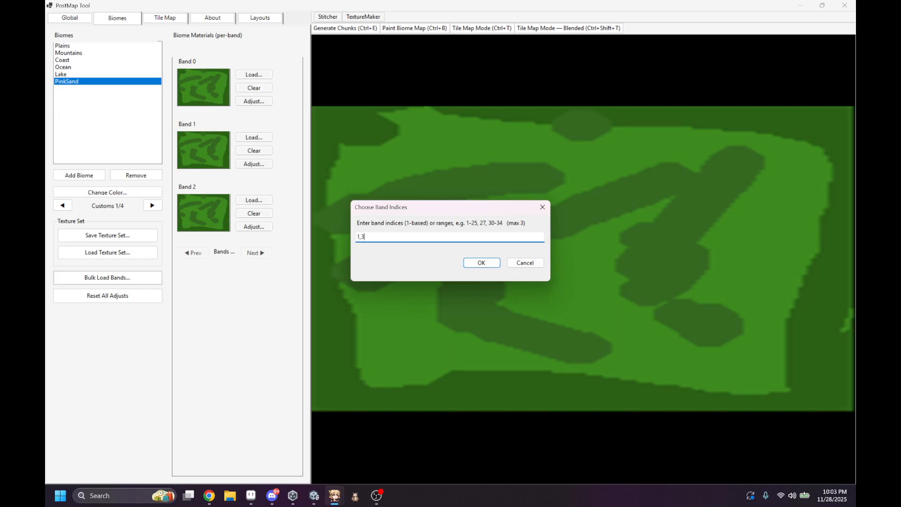
text(1,3)
key(Return)
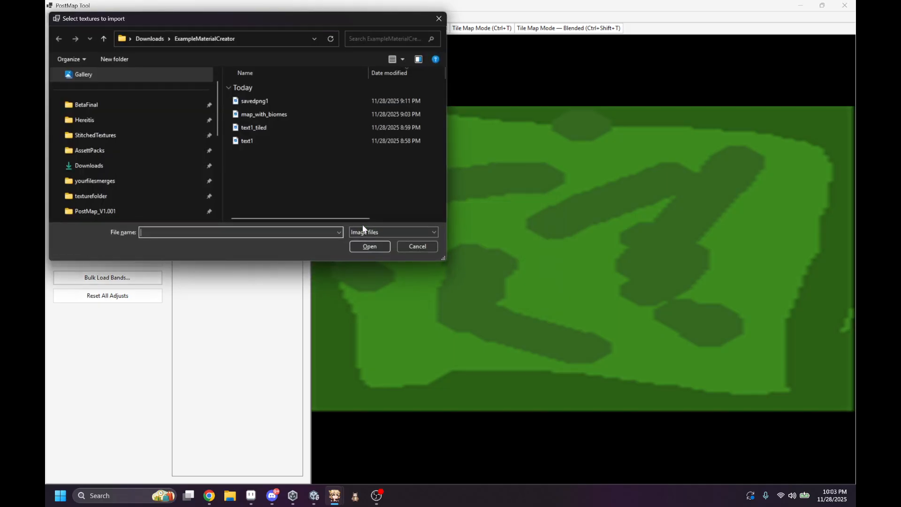
click(107, 165)
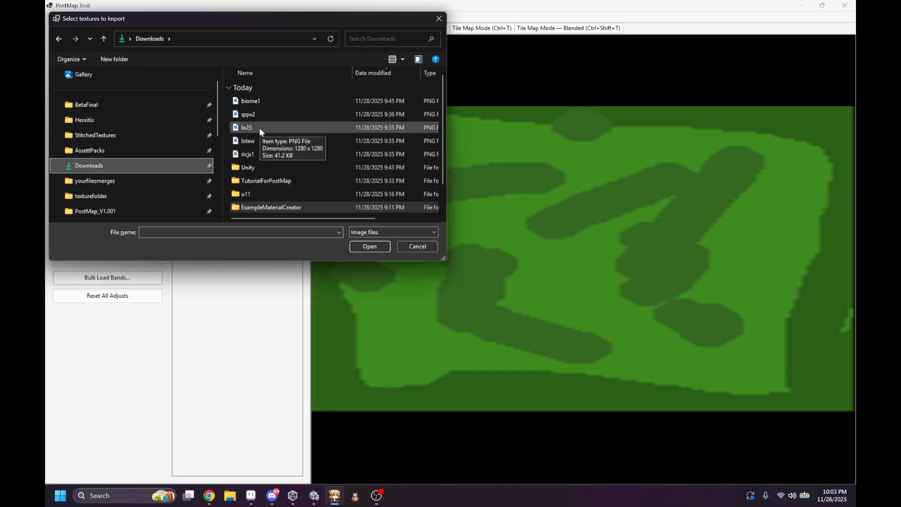
shift+click(260, 128)
click(258, 126)
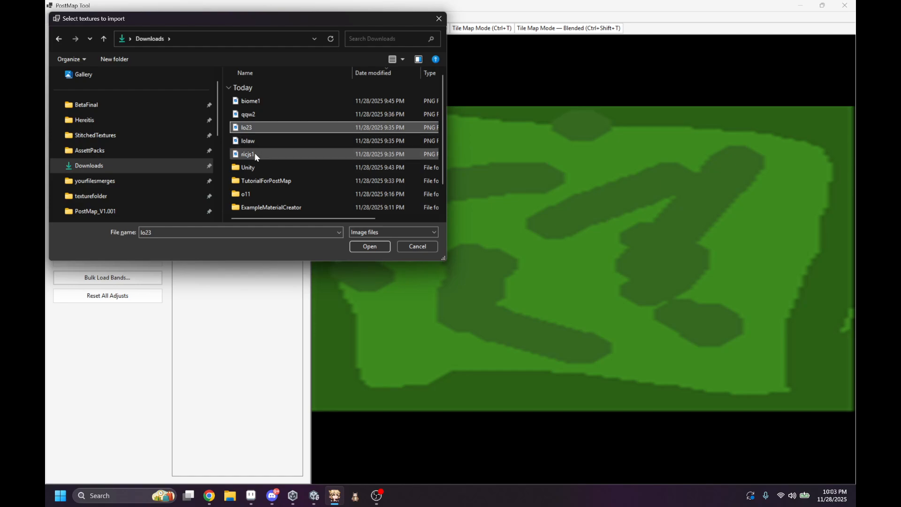
shift+click(254, 153)
click(257, 137)
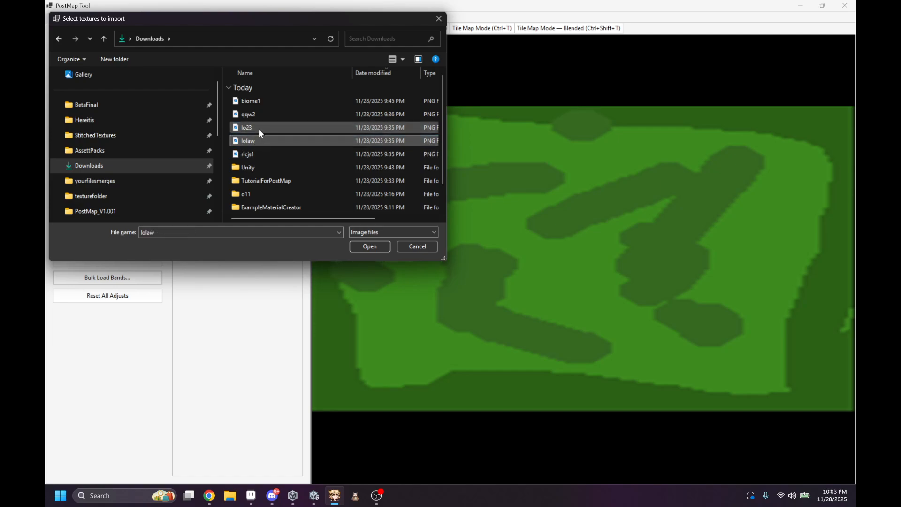
shift+click(258, 128)
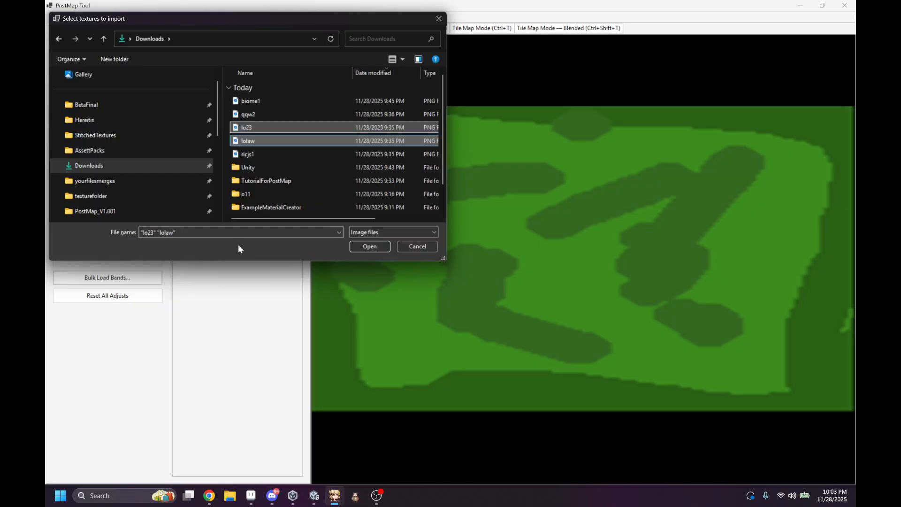
click(367, 247)
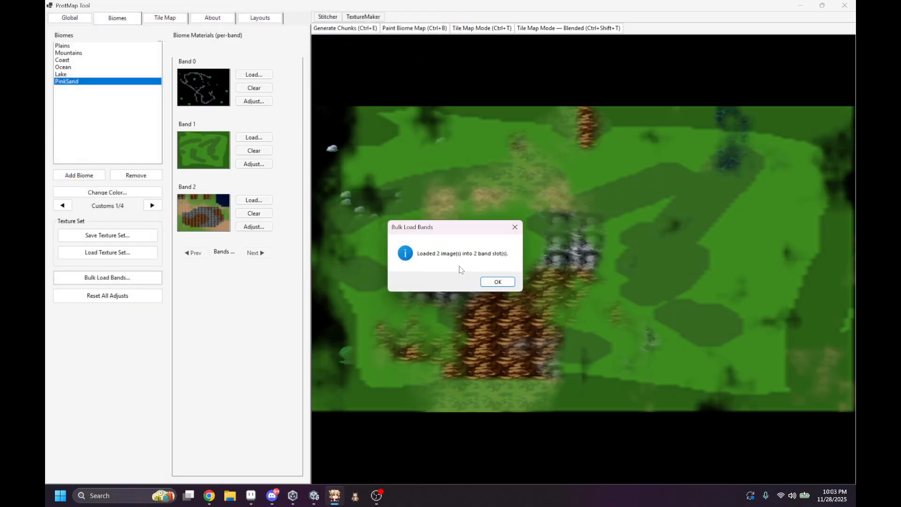
click(493, 280)
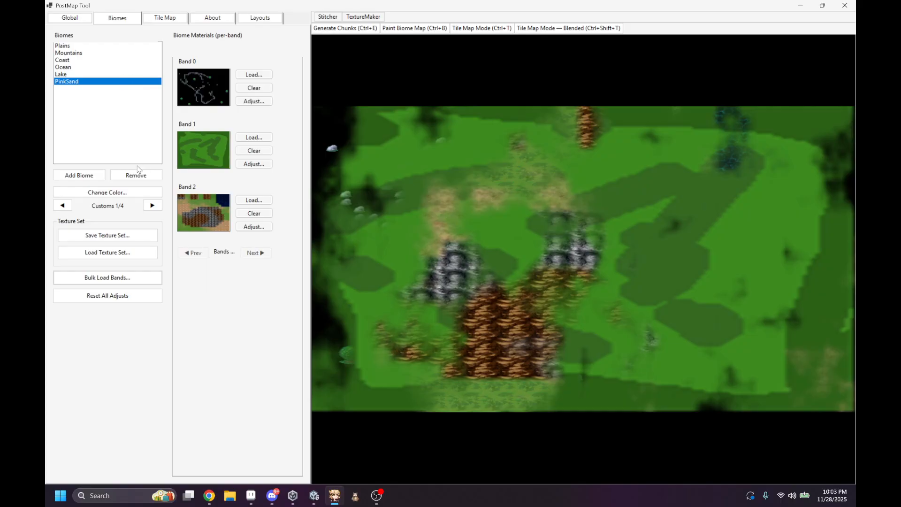
Step: Look at the color choices for the Plains biome and close them without picking a color
click(102, 47)
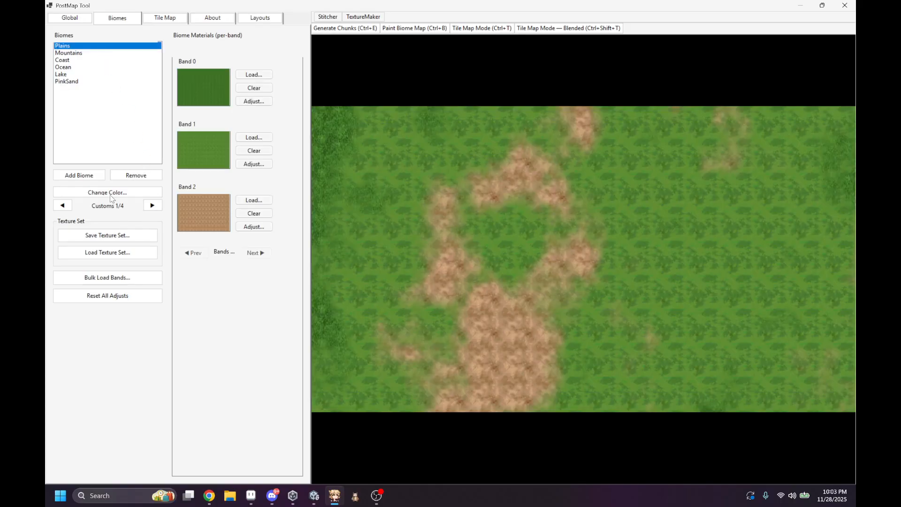
click(111, 194)
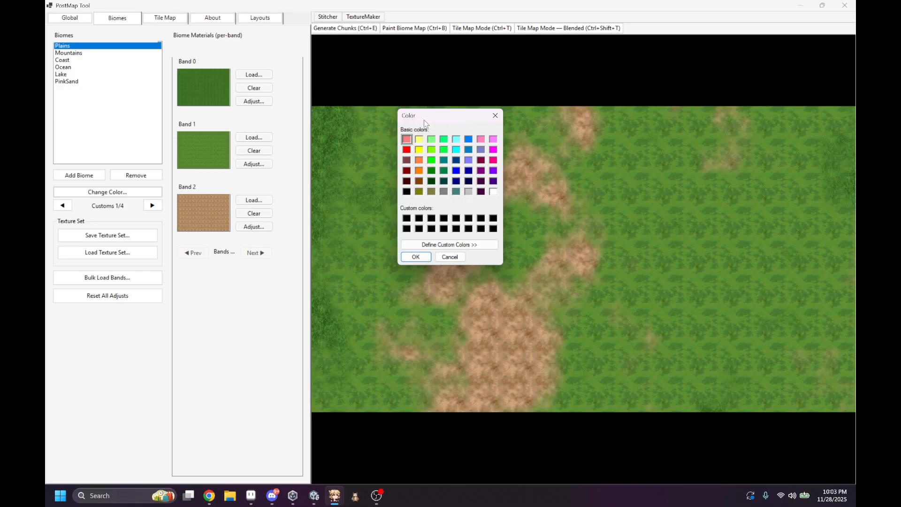
click(495, 115)
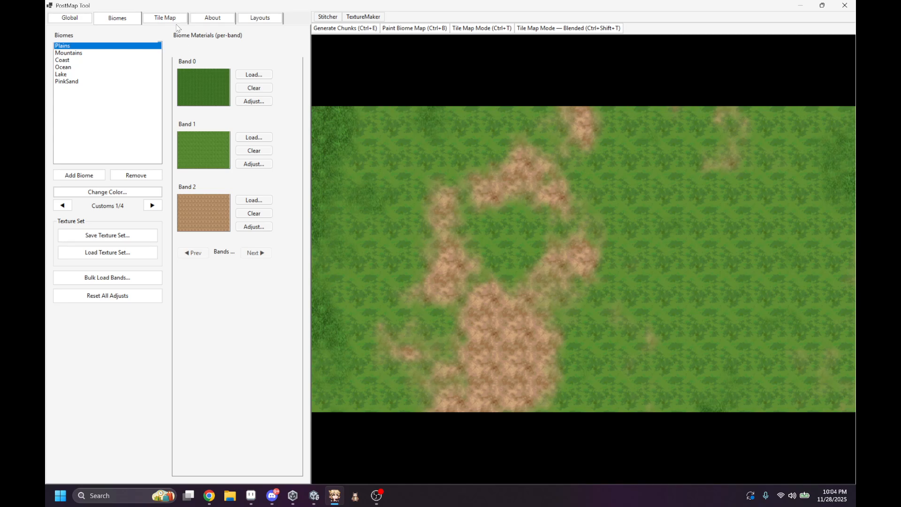
Step: Review the tool's About information, including the keyboard shortcuts, subcell grid caps and credits
click(209, 18)
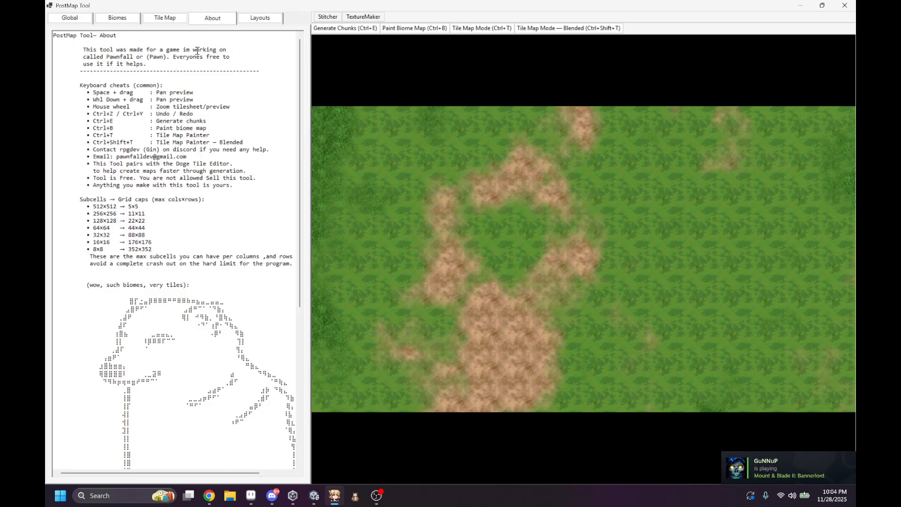
scroll(197, 50, down, 12)
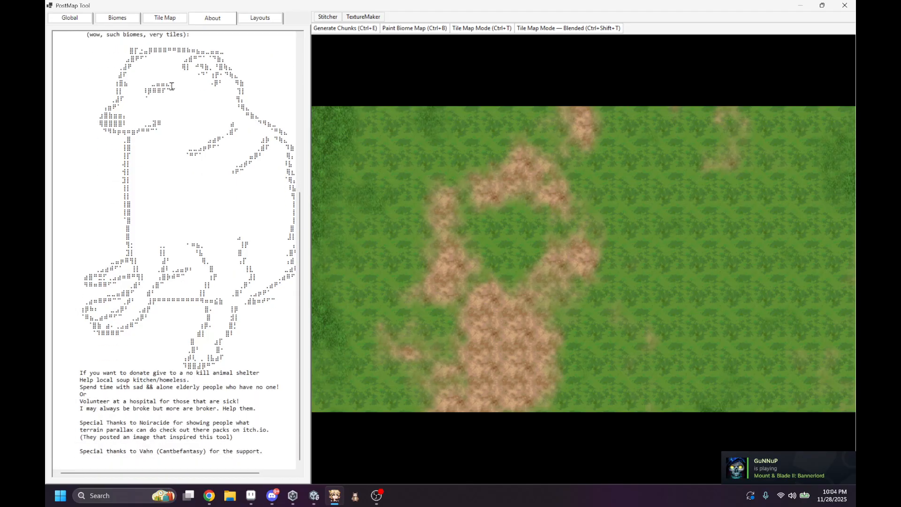
scroll(172, 86, up, 12)
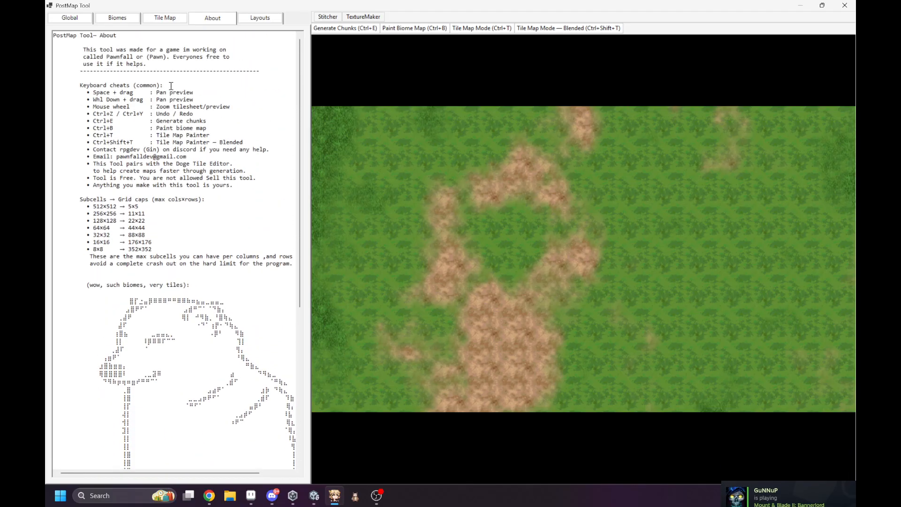
Step: Preview the Doge UI theme in the layout options, and apply and save the Dark theme
click(262, 19)
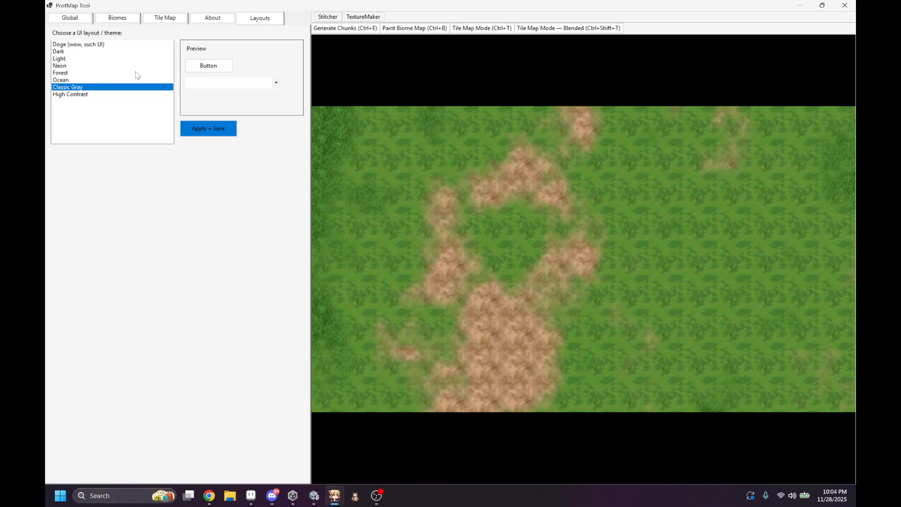
click(72, 45)
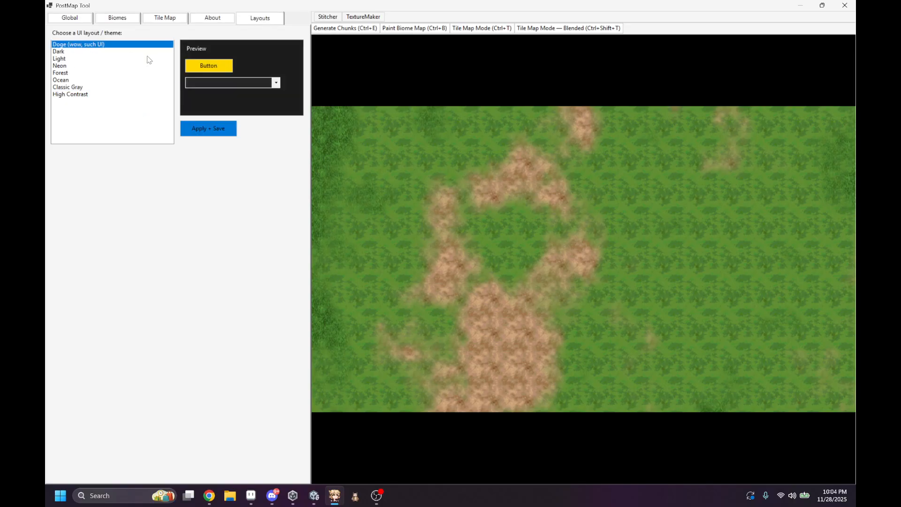
click(115, 52)
click(207, 127)
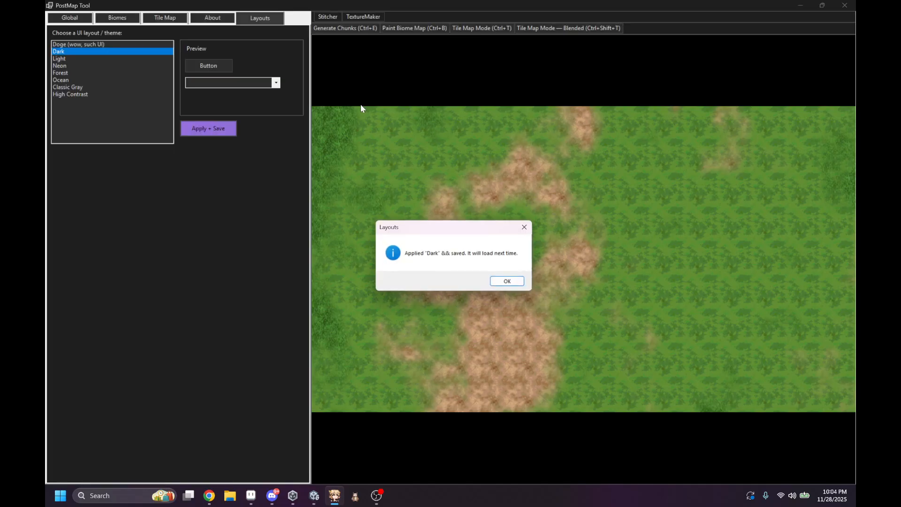
click(514, 282)
Step: Apply and save the Light UI theme
click(86, 58)
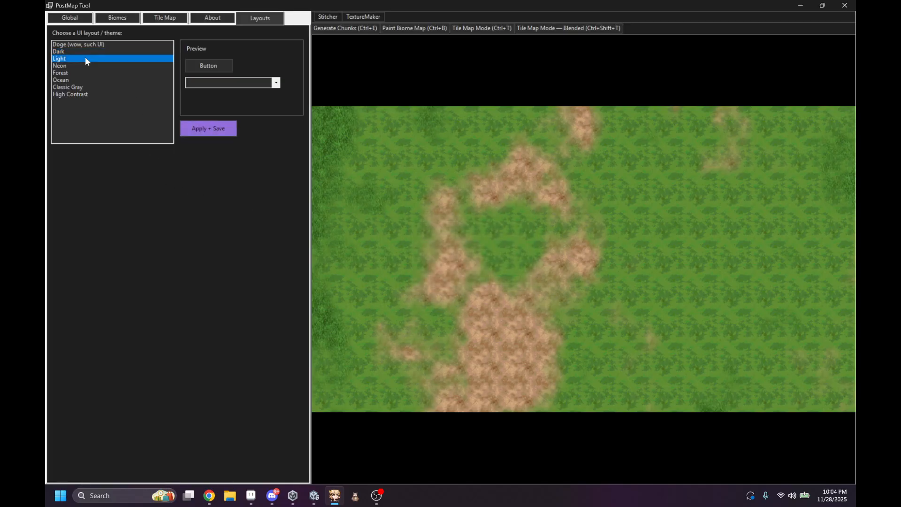
click(201, 126)
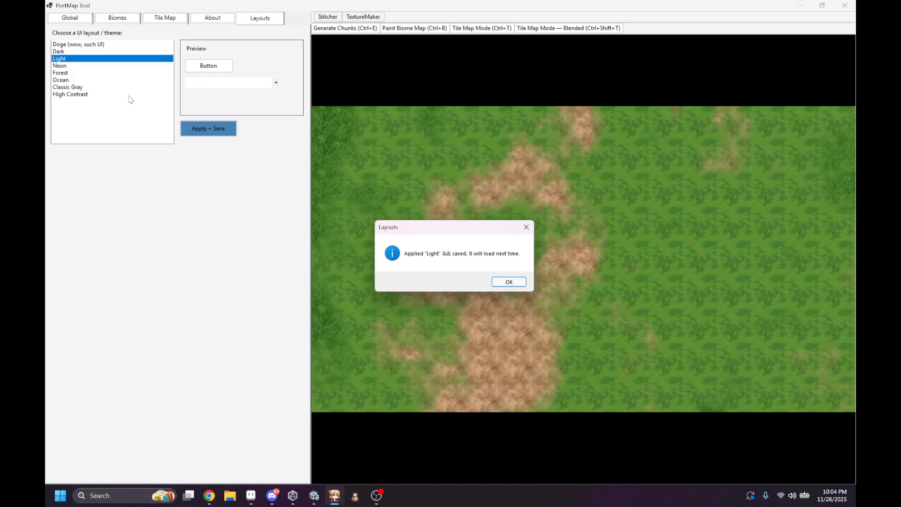
click(507, 281)
Step: Switch the UI theme back to Dark and save it
click(77, 51)
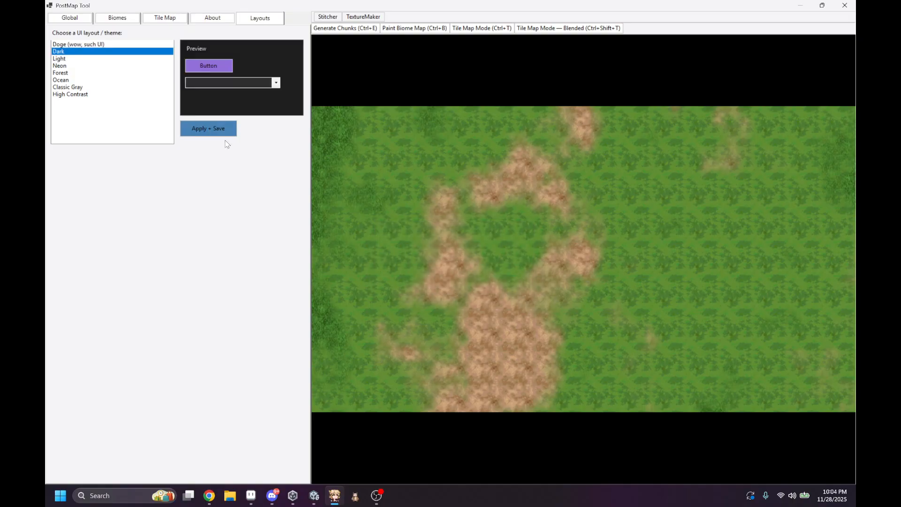
click(208, 128)
click(509, 281)
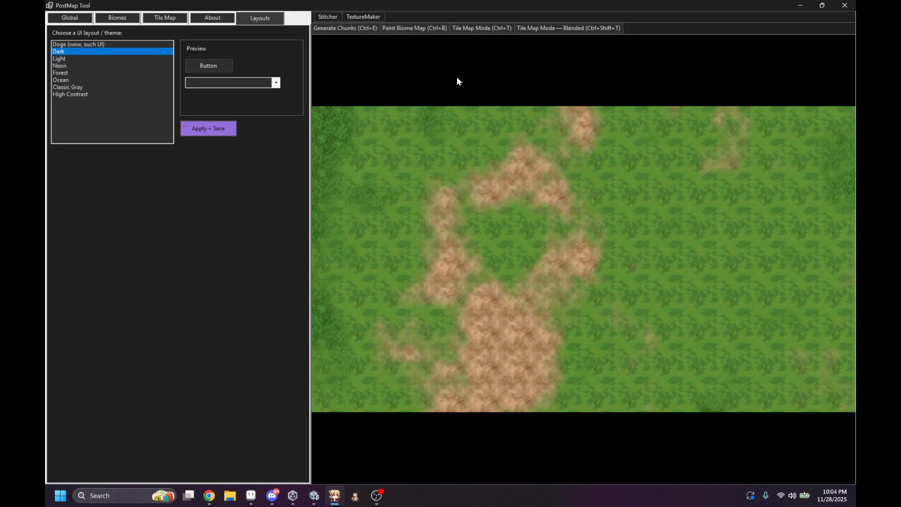
Step: Open the standard Tile Map Painter and show the Tile Map settings beside it
click(122, 18)
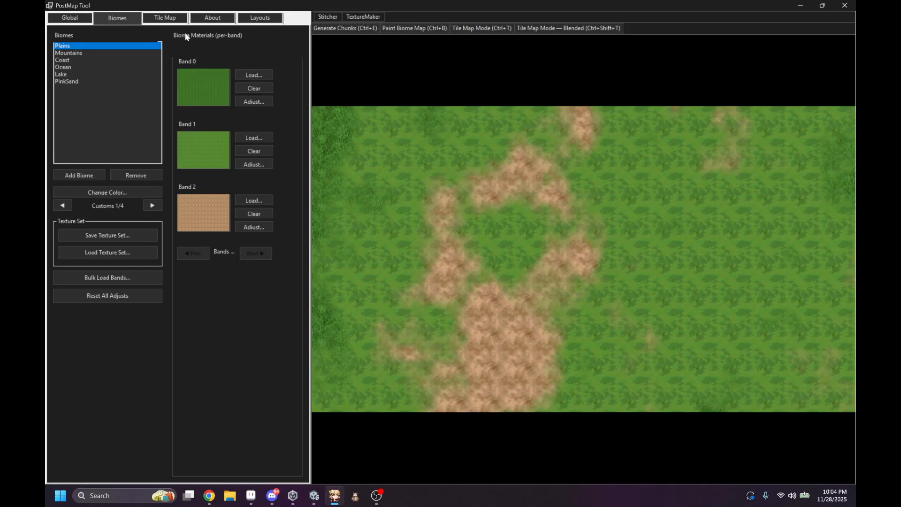
click(499, 29)
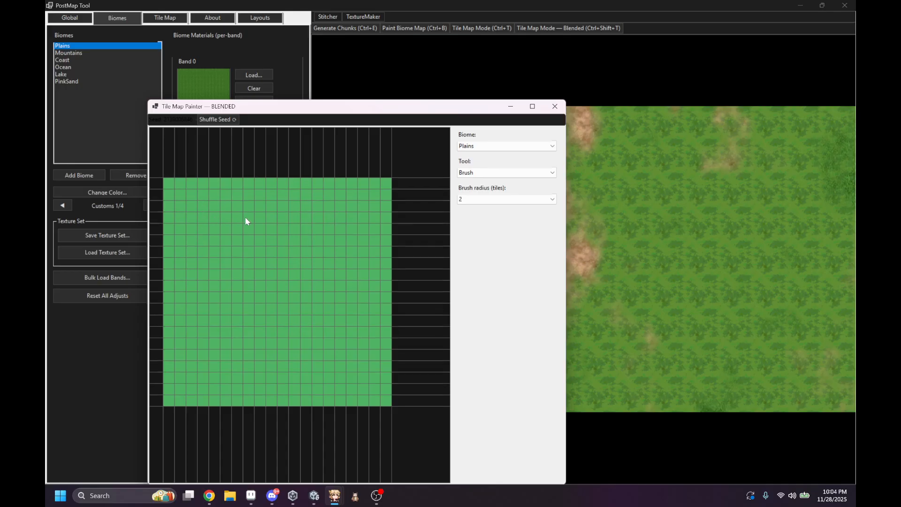
middle_drag(245, 218, 284, 211)
drag(456, 108, 585, 93)
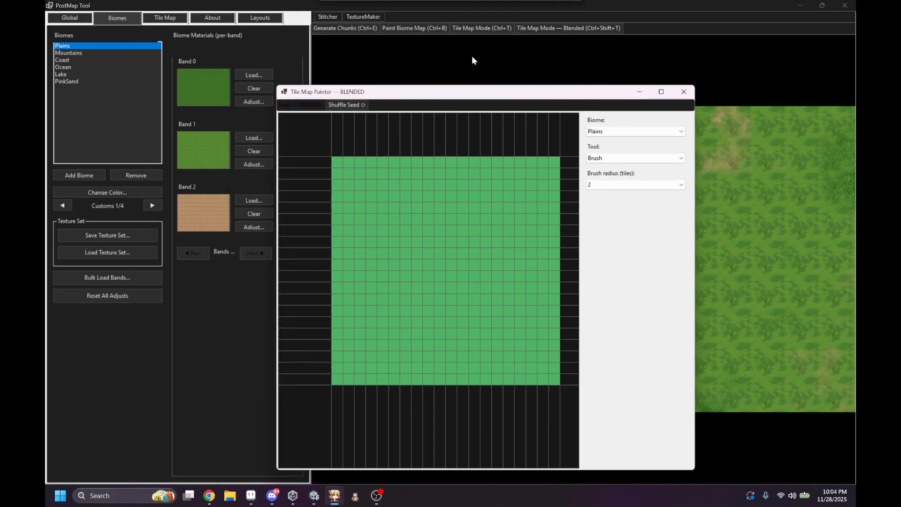
click(167, 19)
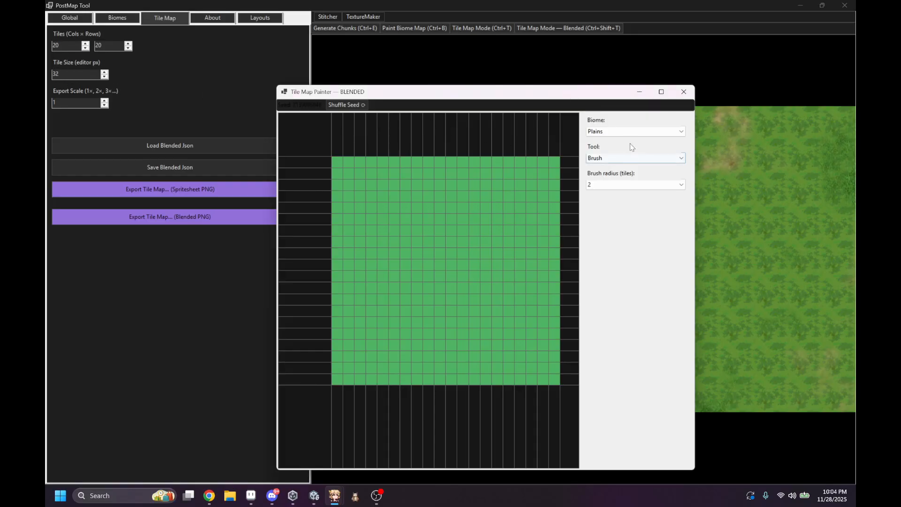
Step: Paint the Mountains biome over most of the tile grid with the radius 2 brush, leaving Plains patches along the edges
click(631, 131)
click(609, 145)
mouse_move(477, 178)
mouse_down()
mouse_move(488, 344)
mouse_move(474, 257)
mouse_move(403, 288)
mouse_move(538, 248)
mouse_move(495, 280)
mouse_move(562, 244)
mouse_up()
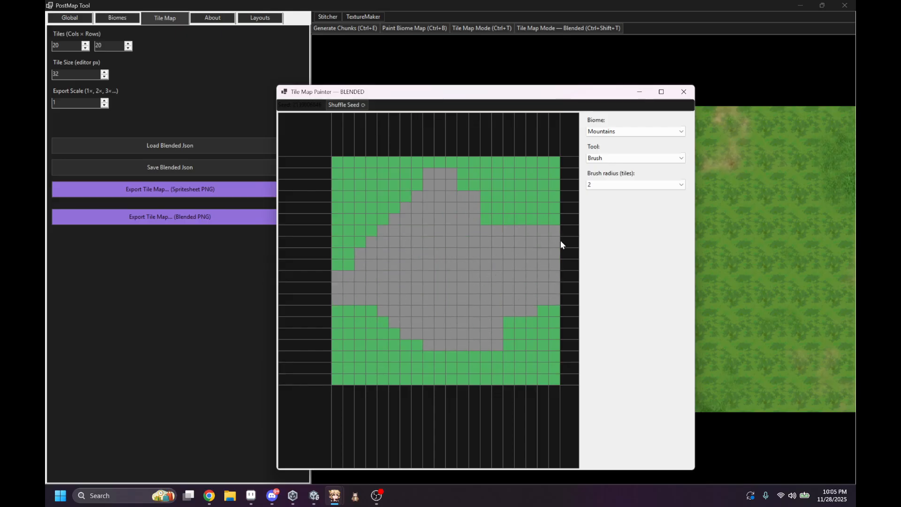
mouse_move(501, 329)
mouse_down()
mouse_move(426, 346)
mouse_move(469, 344)
mouse_up()
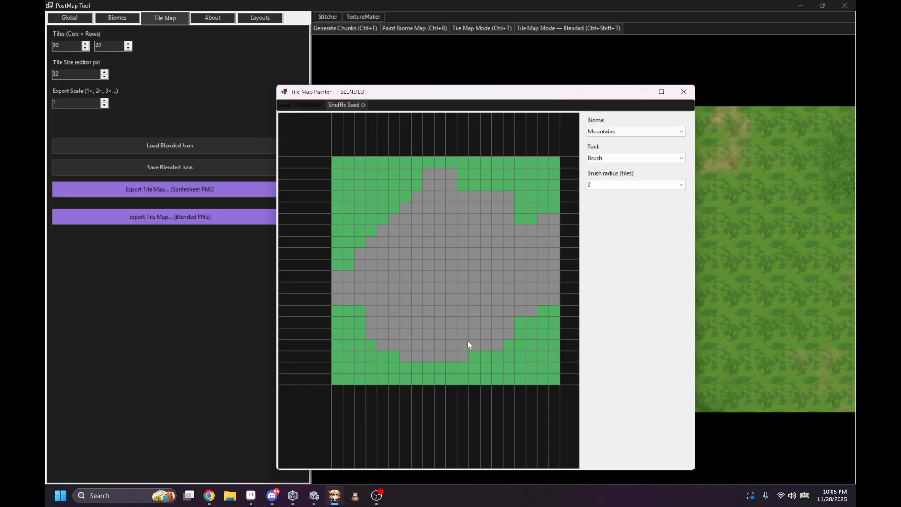
mouse_move(425, 266)
mouse_down()
mouse_move(364, 185)
mouse_move(375, 215)
mouse_up()
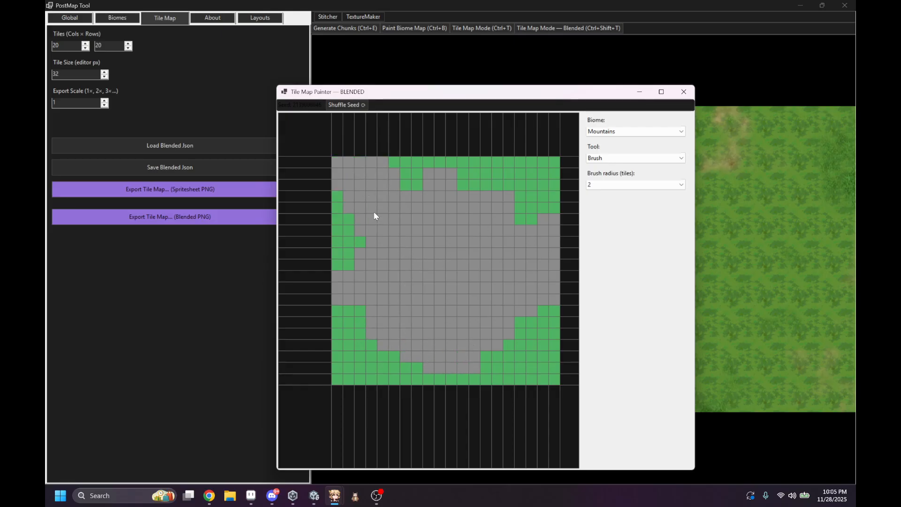
mouse_move(513, 358)
mouse_down()
mouse_move(494, 336)
mouse_move(496, 357)
mouse_up()
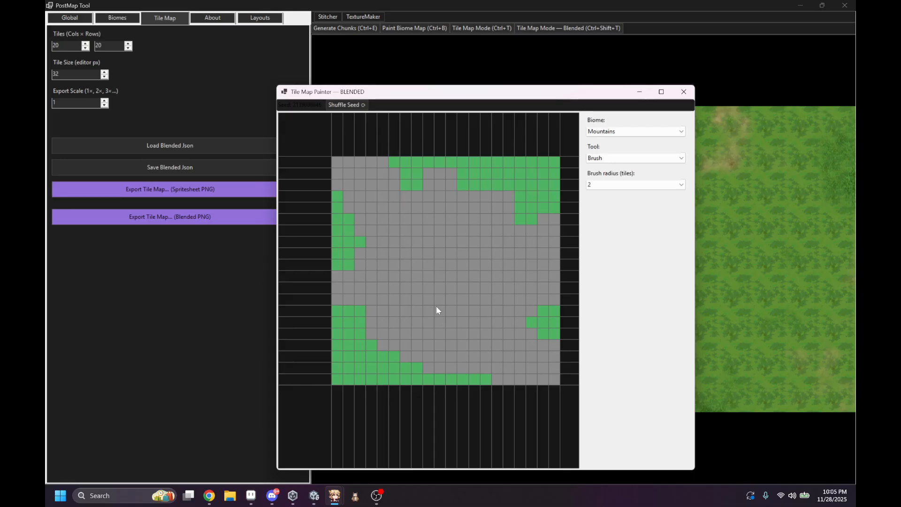
drag(436, 308, 390, 373)
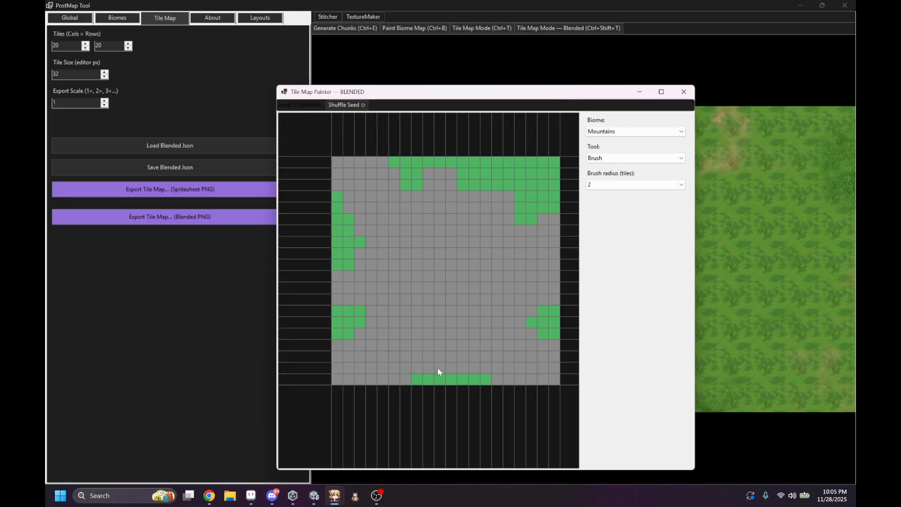
Step: Paint an Ocean area in the upper-right corner of the tile grid with the radius 2 brush
click(608, 132)
click(608, 159)
mouse_move(521, 201)
mouse_down()
mouse_move(544, 185)
mouse_move(497, 174)
mouse_up()
middle_drag(385, 347, 356, 345)
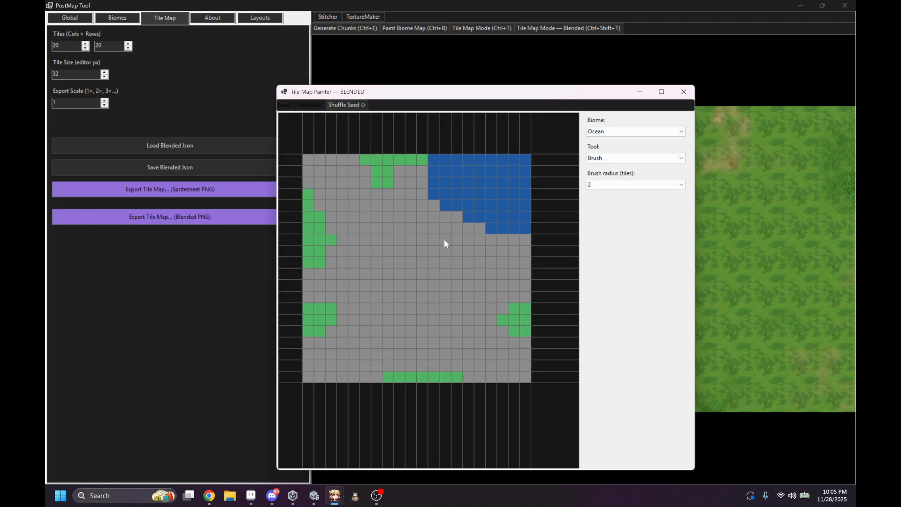
Step: Close the standard tile painter and open the map in the blended Tile Map Painter, maximized
click(684, 92)
click(611, 28)
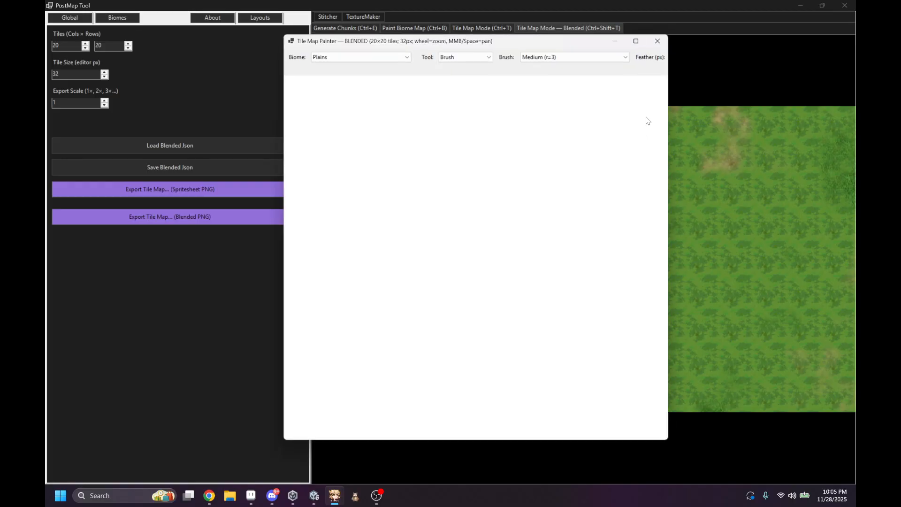
middle_drag(533, 221, 549, 243)
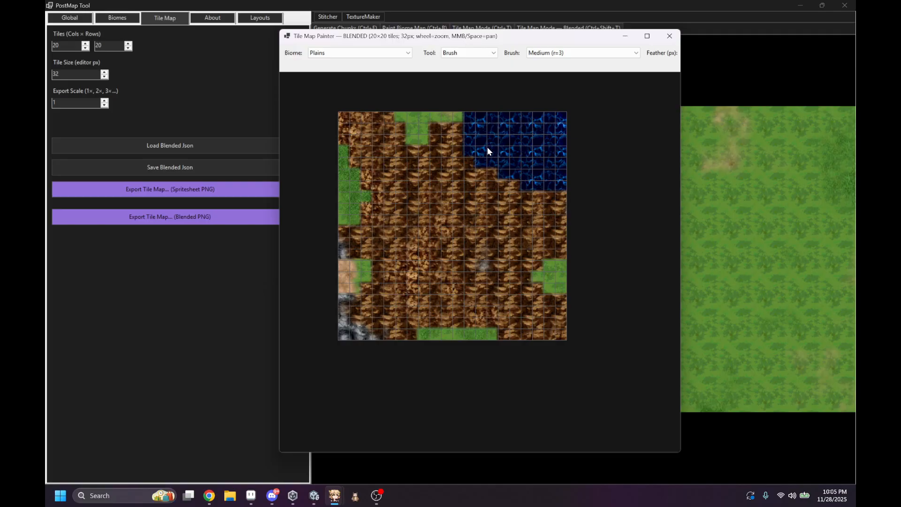
click(646, 36)
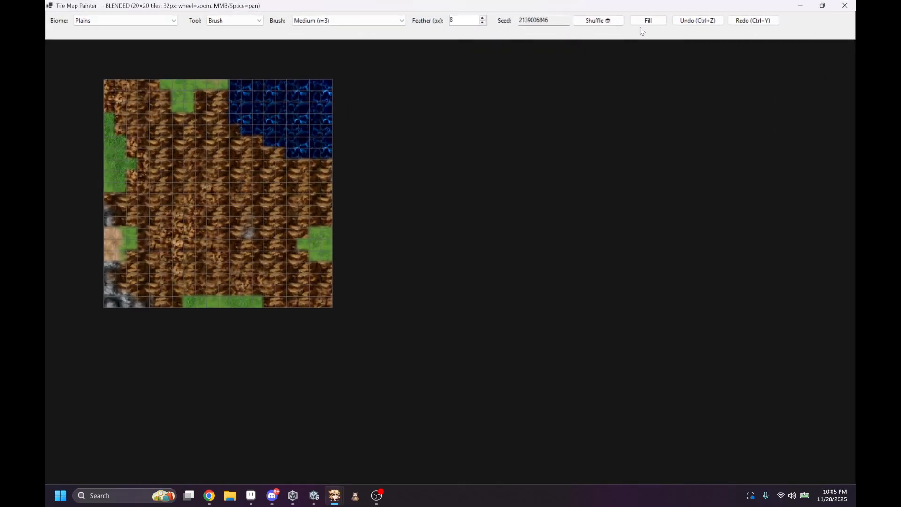
Step: Shuffle the blended map's seed several times and set the feather to 14 px
click(611, 22)
click(613, 22)
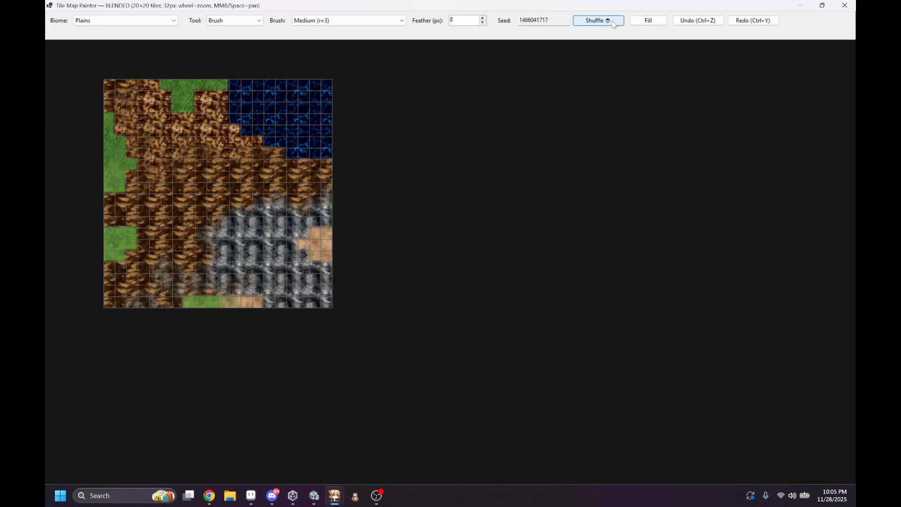
click(612, 21)
click(612, 21)
click(612, 21)
click(612, 21)
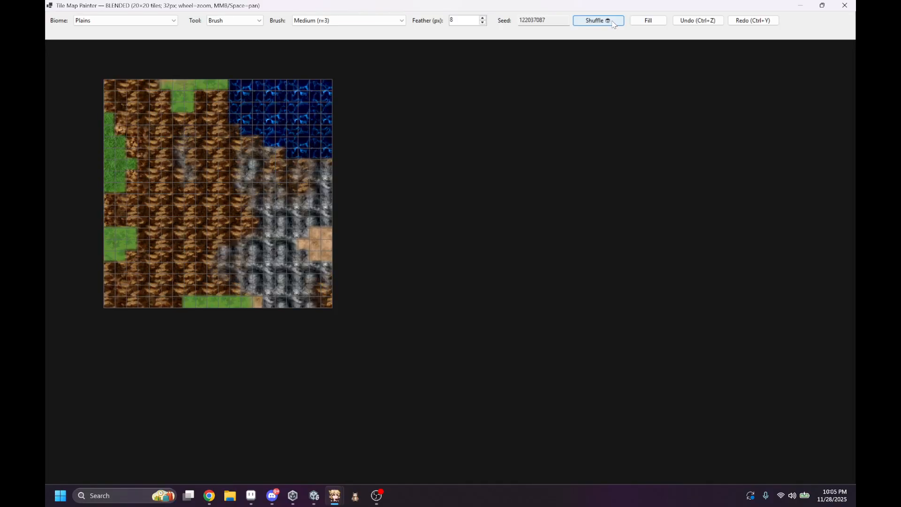
click(612, 21)
click(615, 21)
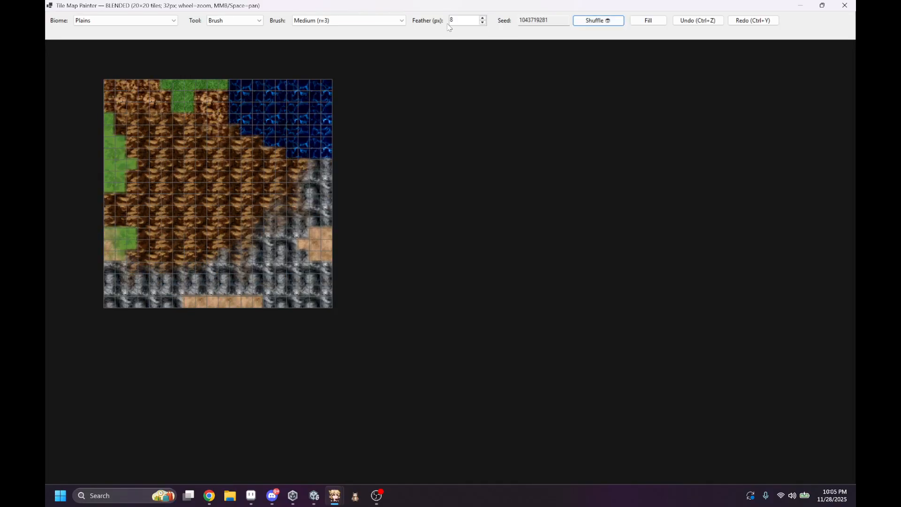
scroll(474, 19, down, 2)
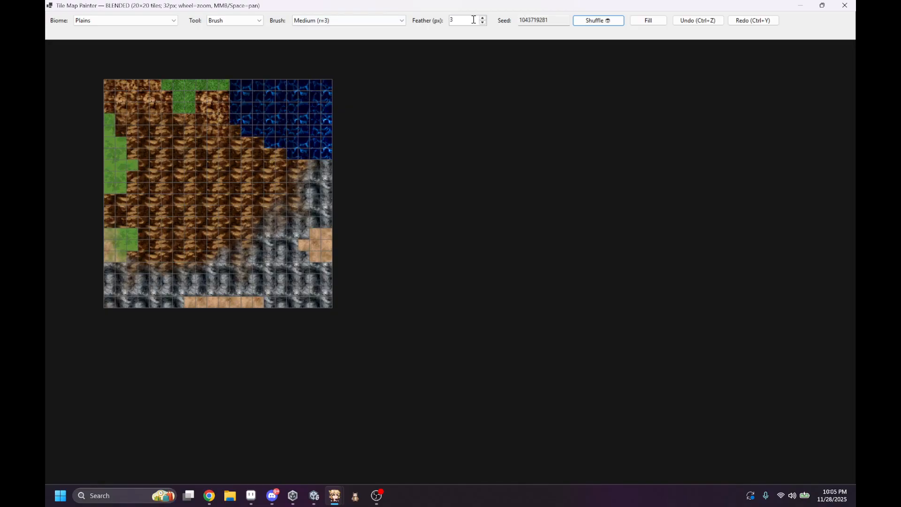
text(2)
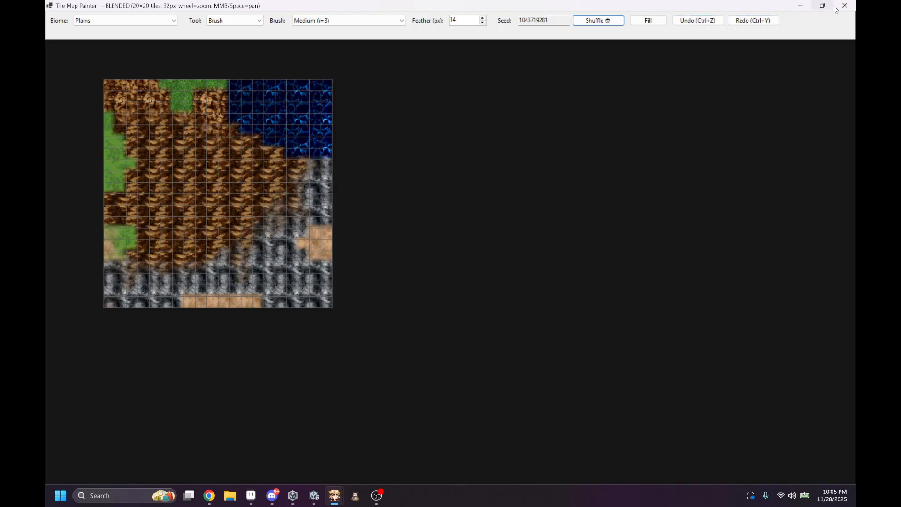
Step: Try a diagonal Coast strip across the mountains with the Medium (r=3) brush, and undo the painting
click(156, 23)
click(143, 44)
mouse_move(140, 98)
mouse_down()
mouse_move(182, 165)
mouse_move(263, 213)
mouse_up()
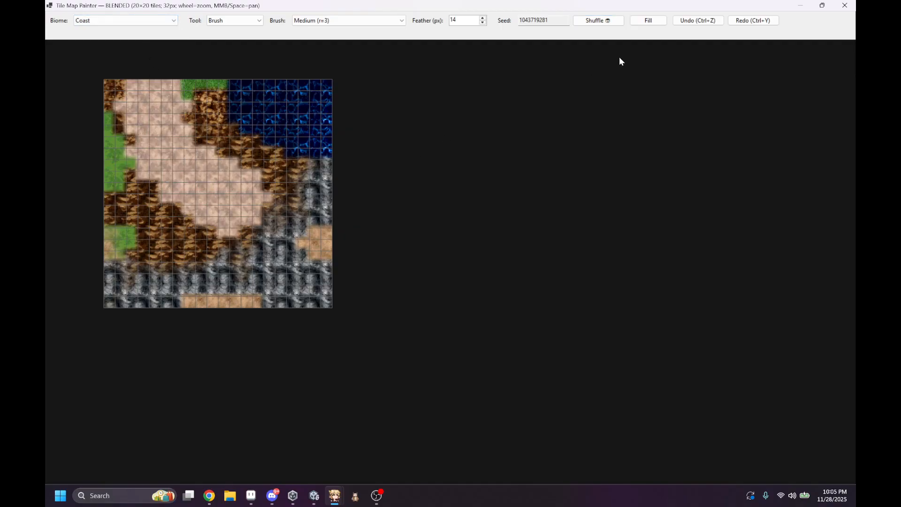
key(ctrl+z)
key(ctrl+z)
key(ctrl+z)
key(ctrl+z)
key(ctrl+z)
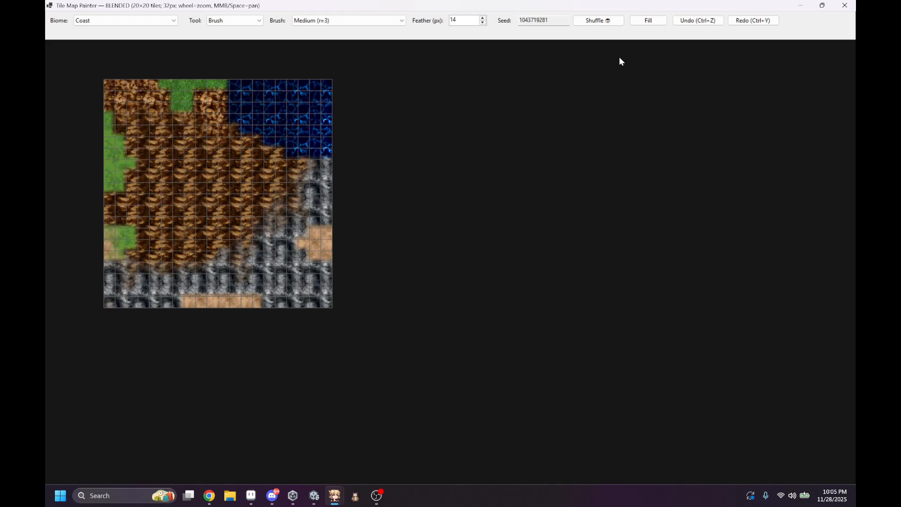
Step: Close the blended painter, check the map in the standard Tile Map Painter, and close that too
click(844, 5)
click(476, 27)
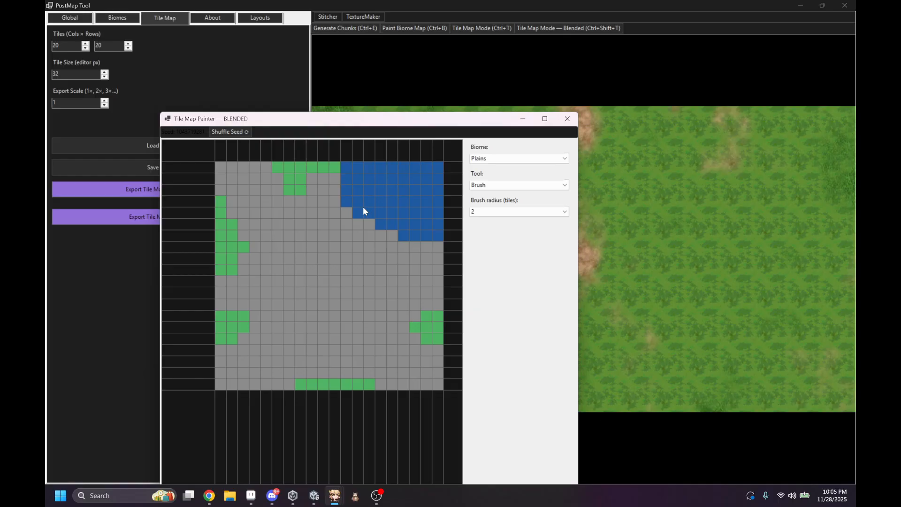
click(567, 118)
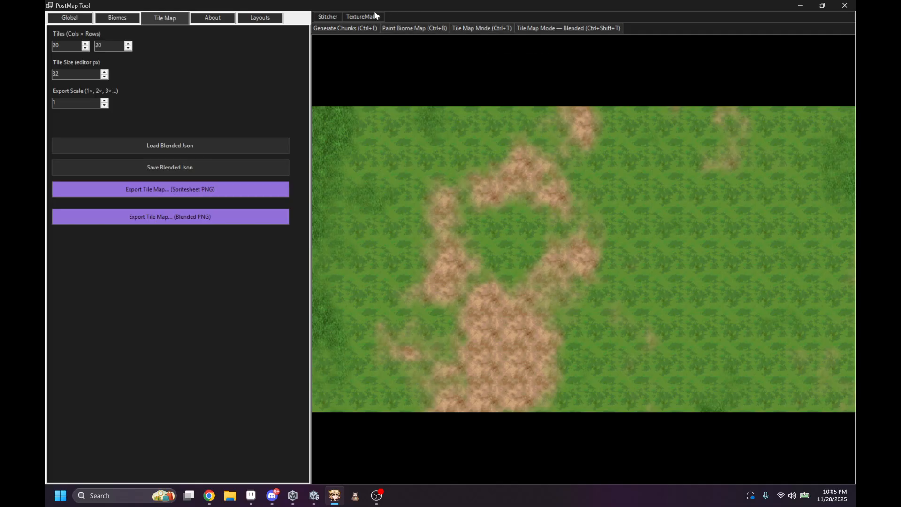
Step: Bring up Aseprite, switch to File Explorer and open the TutorialForPostMap folder in Downloads
click(250, 496)
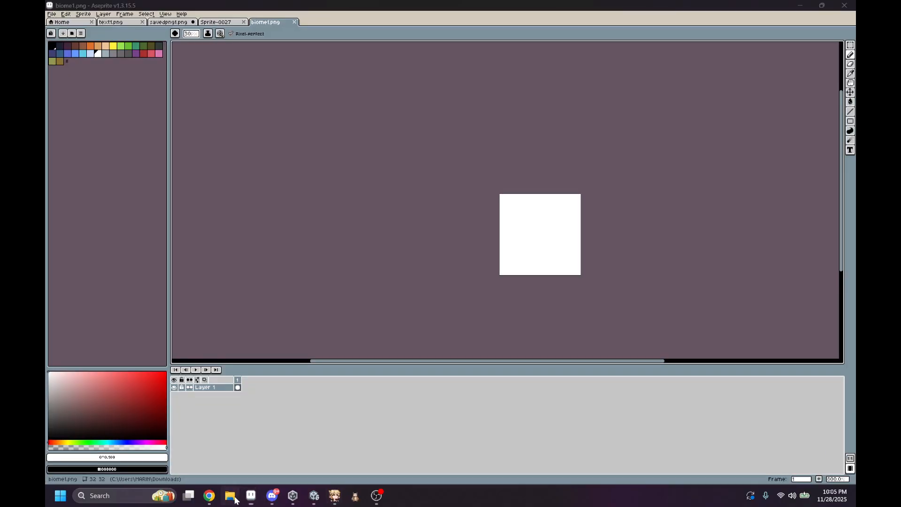
click(230, 496)
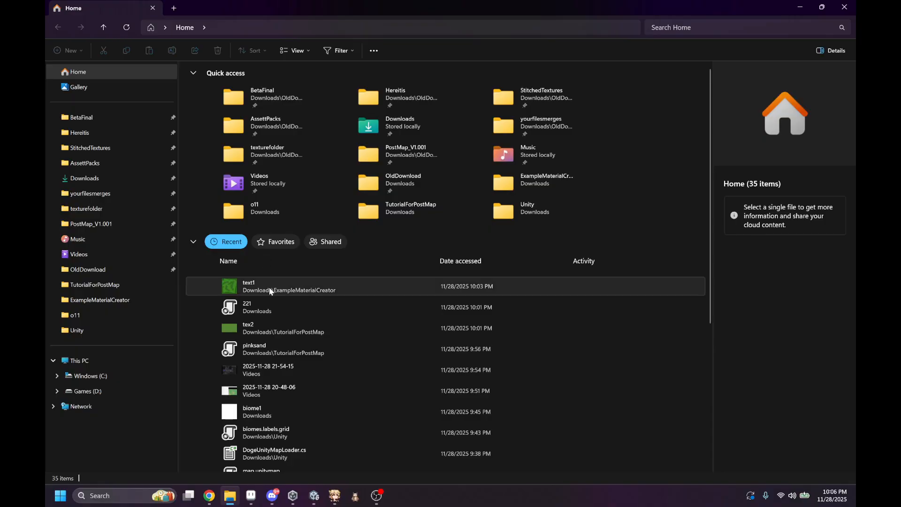
click(85, 178)
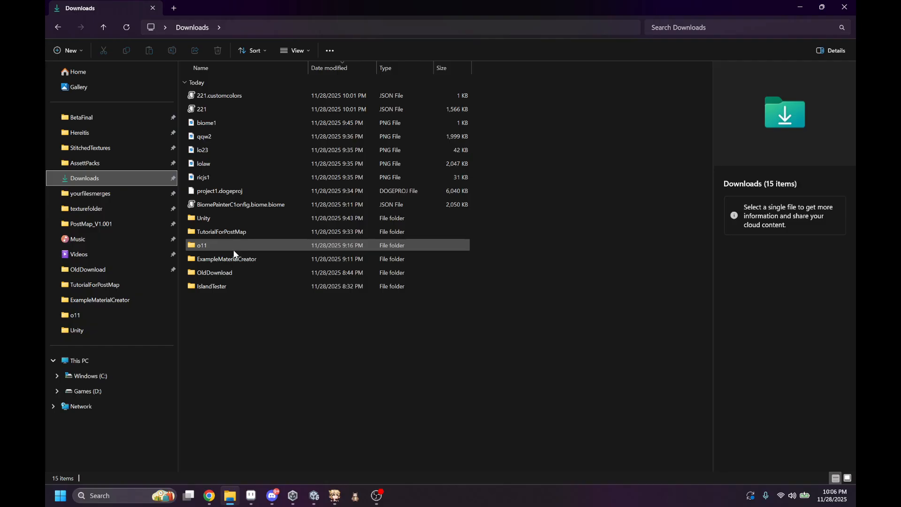
double_click(231, 232)
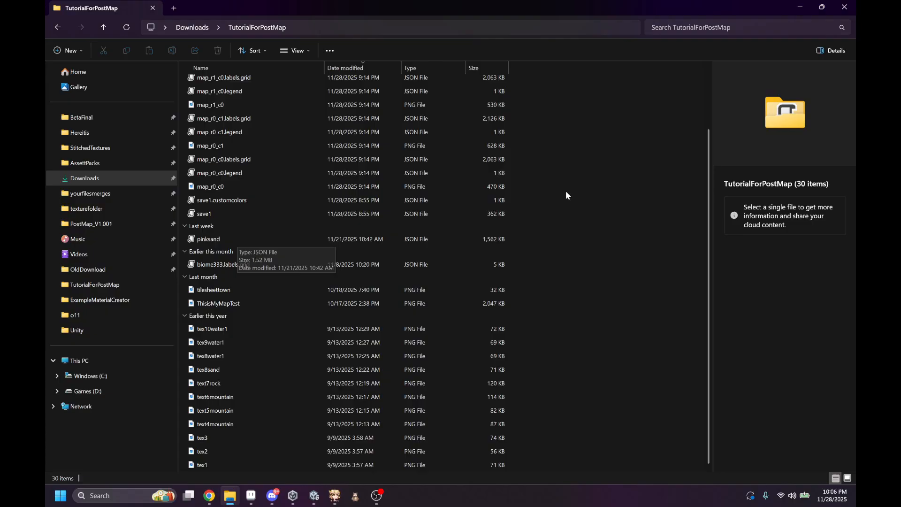
Step: Delete the biomes.slabels.grid.labels.grid file and all map_r0 and map_r1 JSON and PNG files from the TutorialForPostMap folder
scroll(562, 188, down, 2)
drag(557, 184, 402, 99)
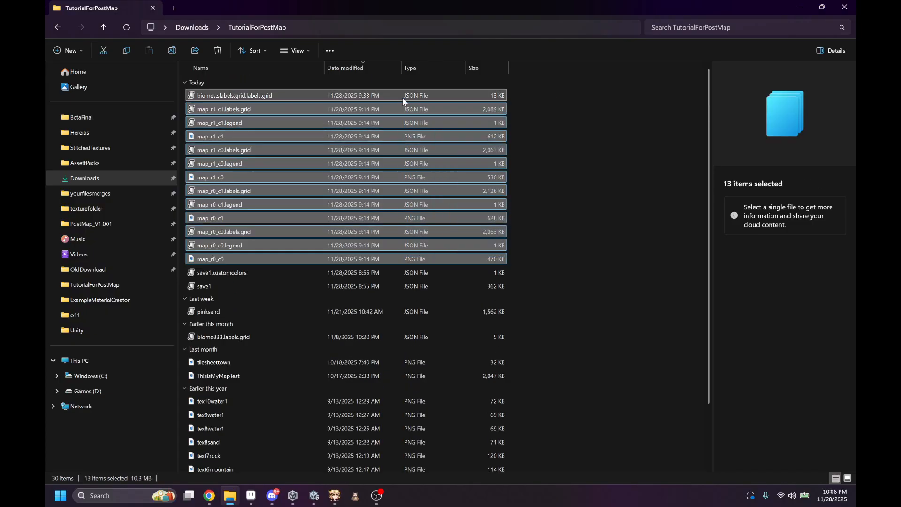
key(Delete)
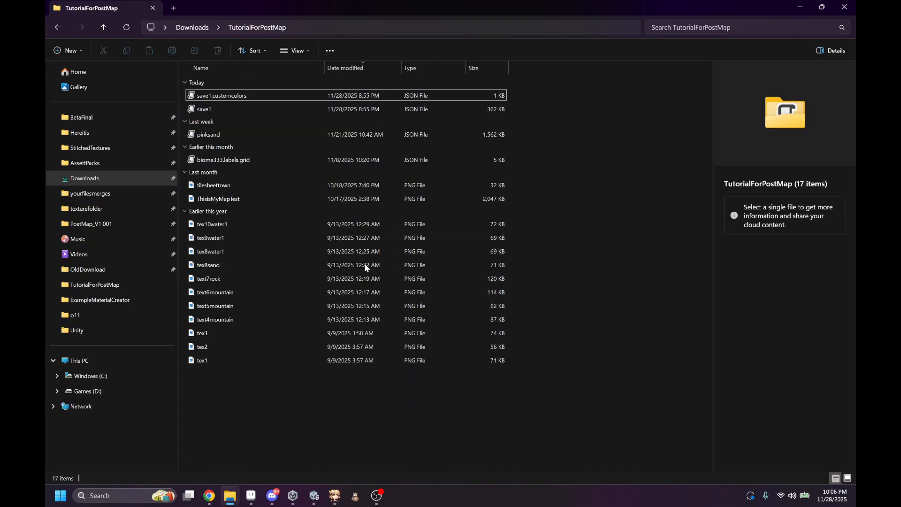
Step: Open tex1.png from the TutorialForPostMap folder in Aseprite as a single image, without loading tex2.png and tex3.png as a sequence
drag(372, 12, 688, 112)
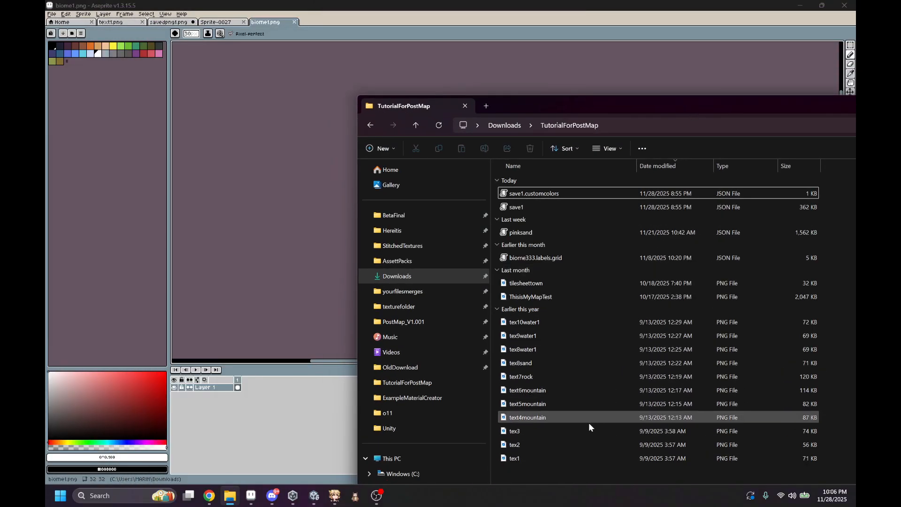
click(567, 458)
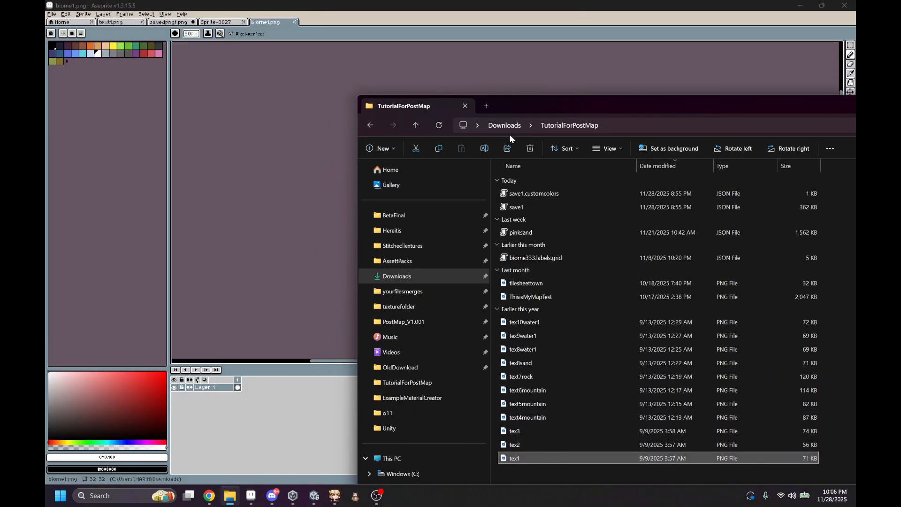
drag(639, 98, 710, 94)
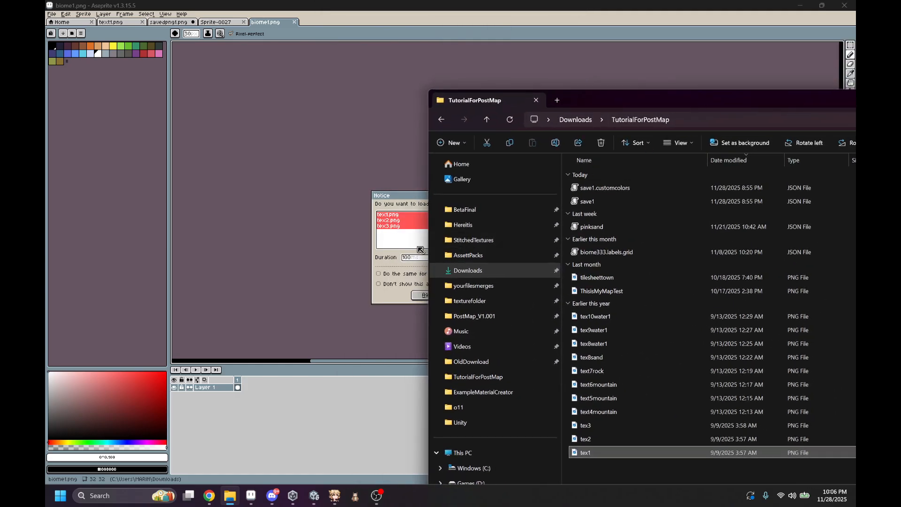
click(407, 193)
drag(407, 193, 407, 183)
click(464, 298)
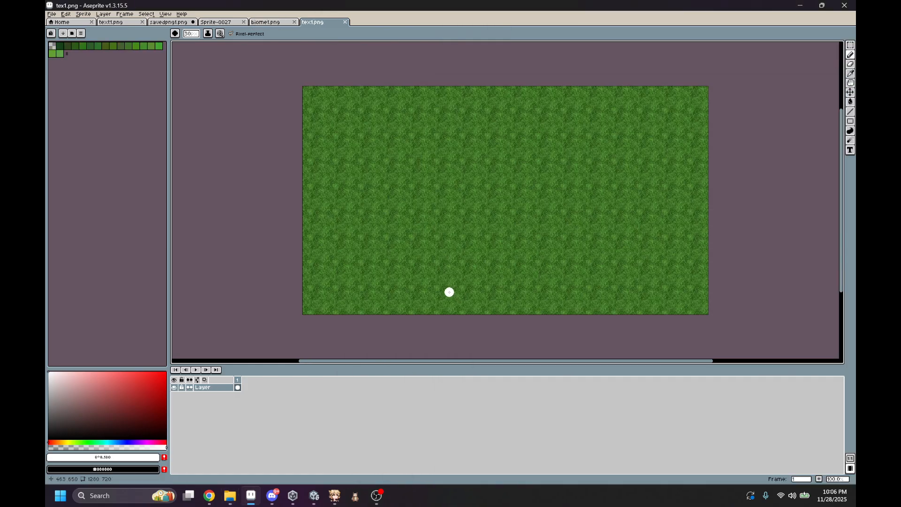
Step: Select a rectangular area of about 129 × 112 px at the grass texture's upper-left corner
scroll(473, 161, up, 3)
scroll(485, 165, down, 1)
middle_drag(485, 165, 579, 236)
scroll(415, 165, up, 4)
click(849, 52)
click(850, 45)
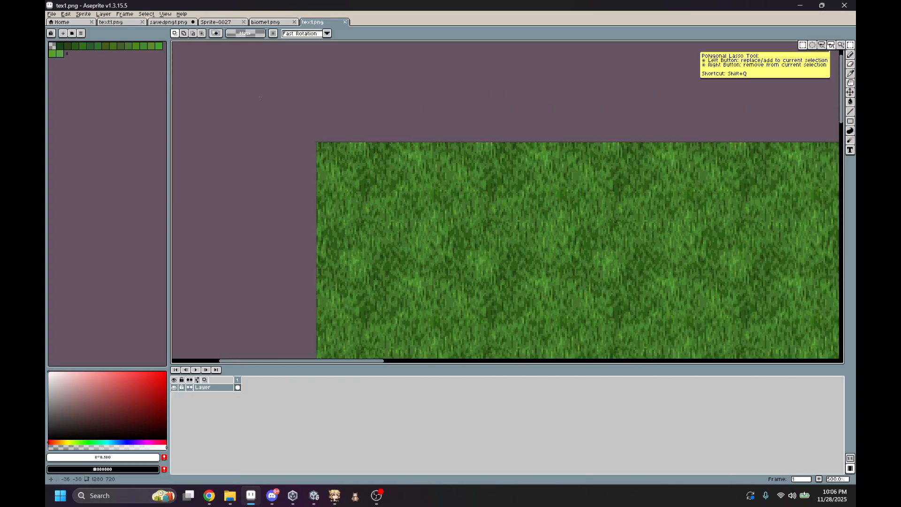
drag(315, 142, 523, 316)
scroll(530, 263, down, 6)
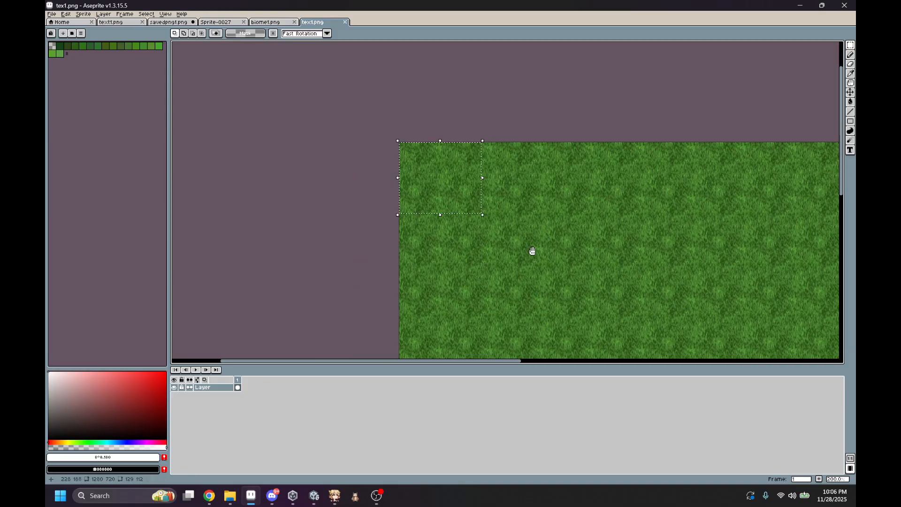
Step: Try moving the selected grass patch along the texture's upper edge, and cancel the move
middle_drag(446, 175, 417, 161)
scroll(394, 145, up, 2)
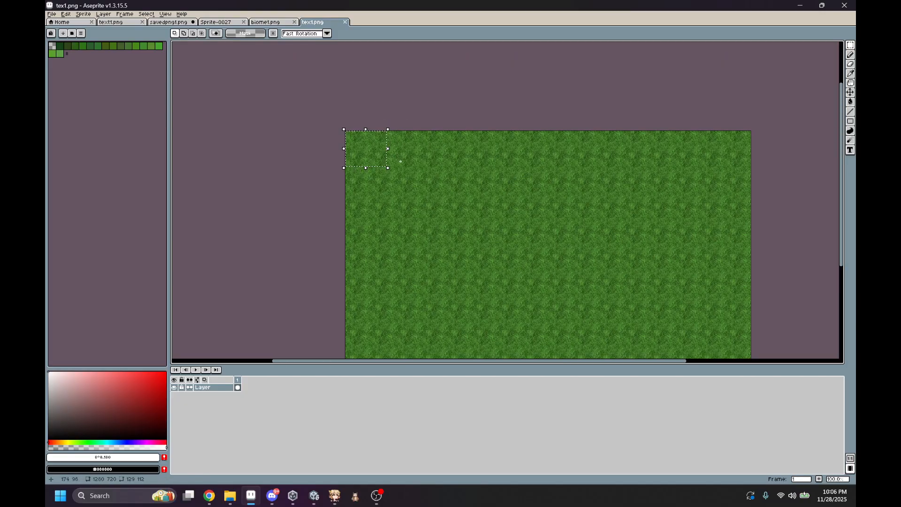
drag(374, 157, 438, 144)
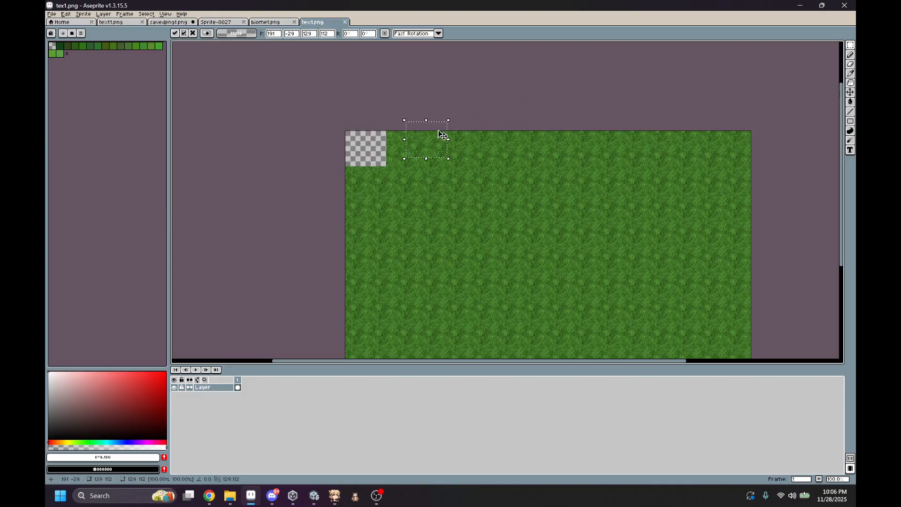
key(Escape)
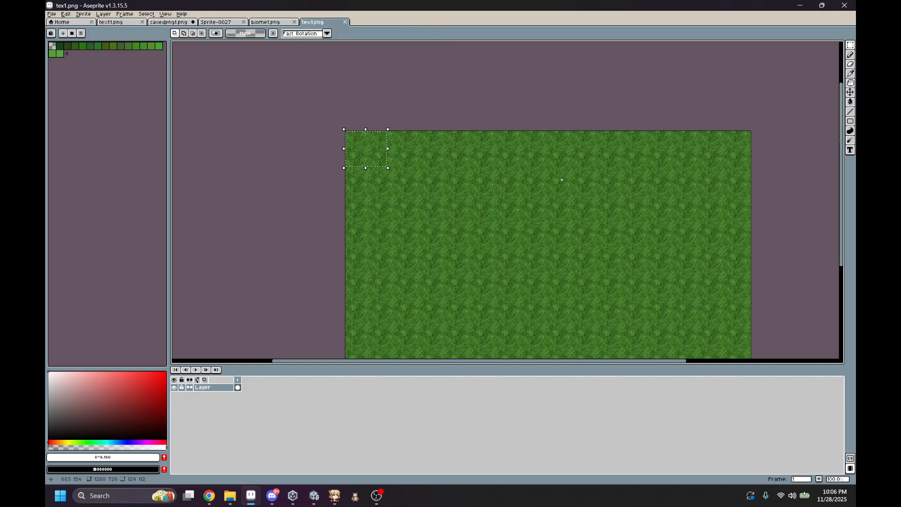
scroll(426, 171, up, 5)
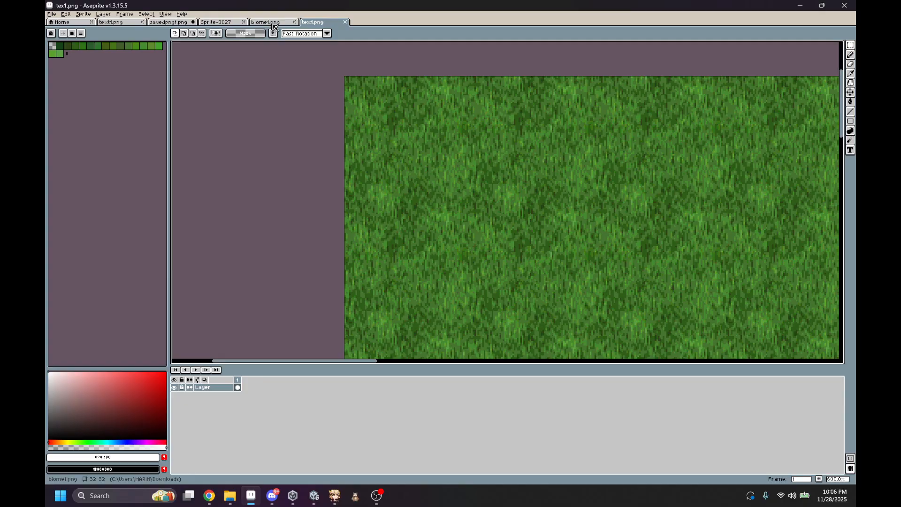
Step: Create a new 128 × 128 px RGB sprite with a transparent background
key(alt+f)
text(n)
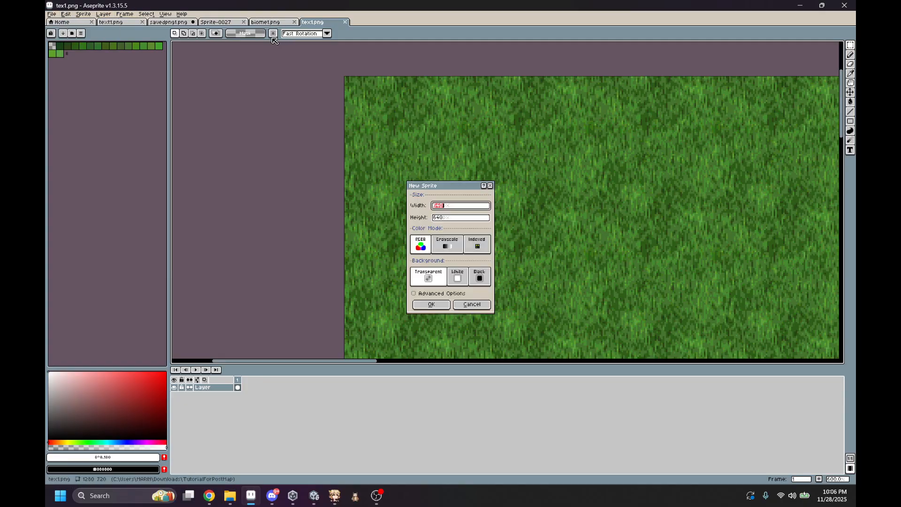
text(128)
key(Tab)
text(128)
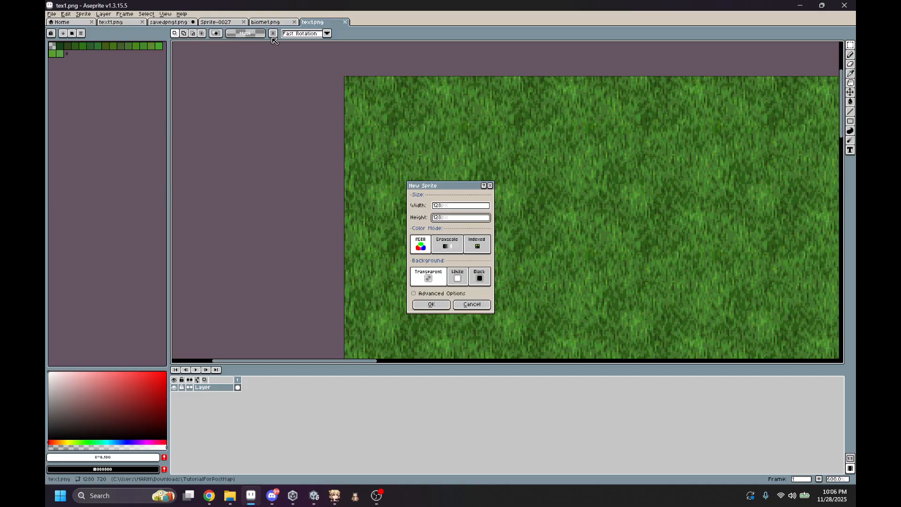
key(Return)
Step: Paint a freehand red shape on the new sprite with the Pencil tool and cover the surrounding areas in dark gray
scroll(520, 220, up, 4)
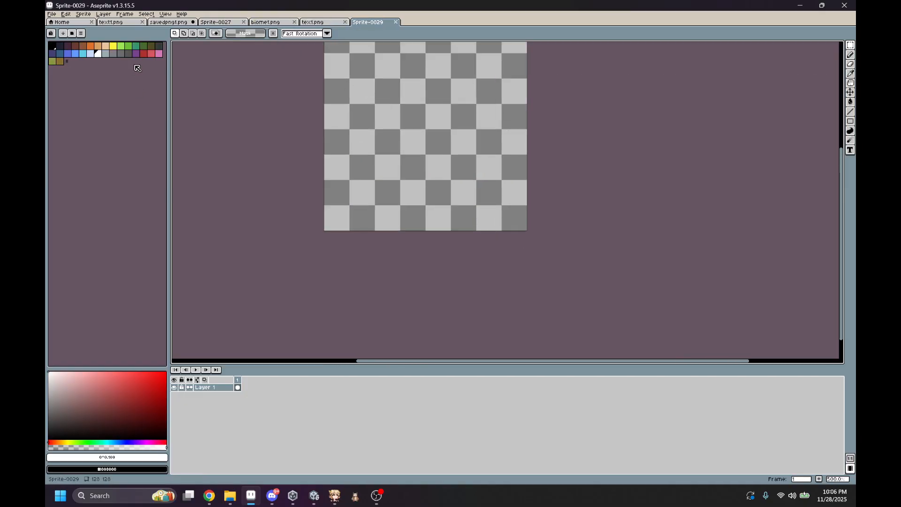
click(144, 53)
click(850, 55)
scroll(364, 152, up, 1)
click(364, 152)
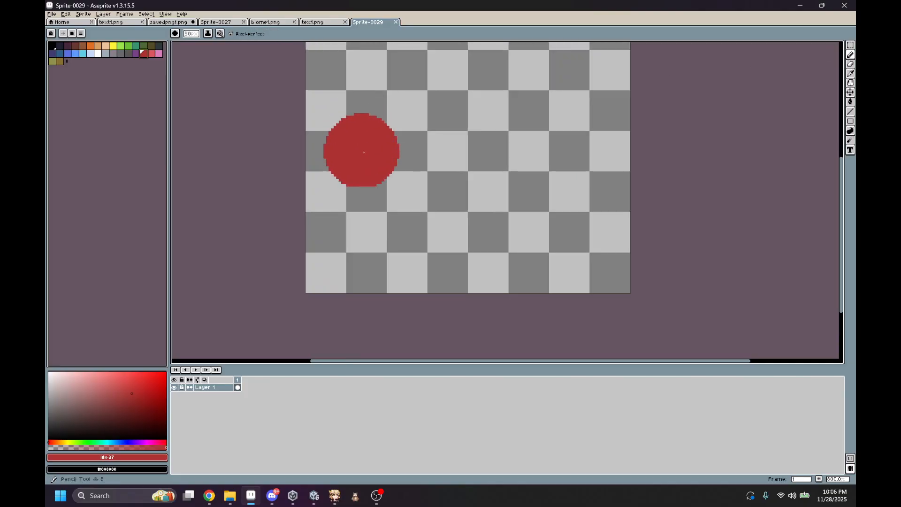
scroll(369, 175, down, 3)
middle_drag(363, 152, 363, 202)
mouse_move(301, 136)
mouse_down()
mouse_move(629, 105)
mouse_move(565, 212)
mouse_move(492, 271)
mouse_move(352, 128)
mouse_up()
mouse_move(395, 239)
mouse_down()
mouse_move(519, 97)
mouse_move(370, 43)
mouse_up()
click(128, 54)
mouse_move(355, 138)
mouse_down()
mouse_move(376, 99)
mouse_move(572, 252)
mouse_move(539, 125)
mouse_move(566, 123)
mouse_up()
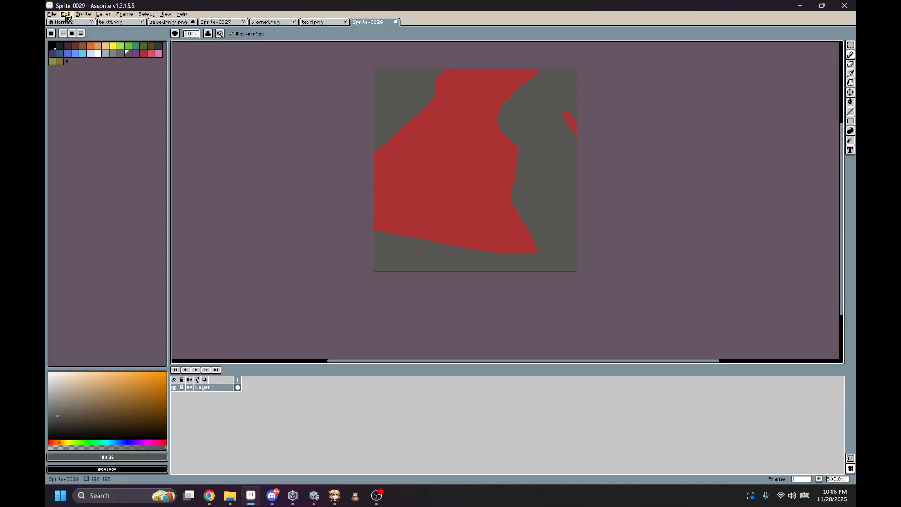
Step: Save the painted sprite as exa1.png in the Downloads folder
click(51, 13)
click(81, 58)
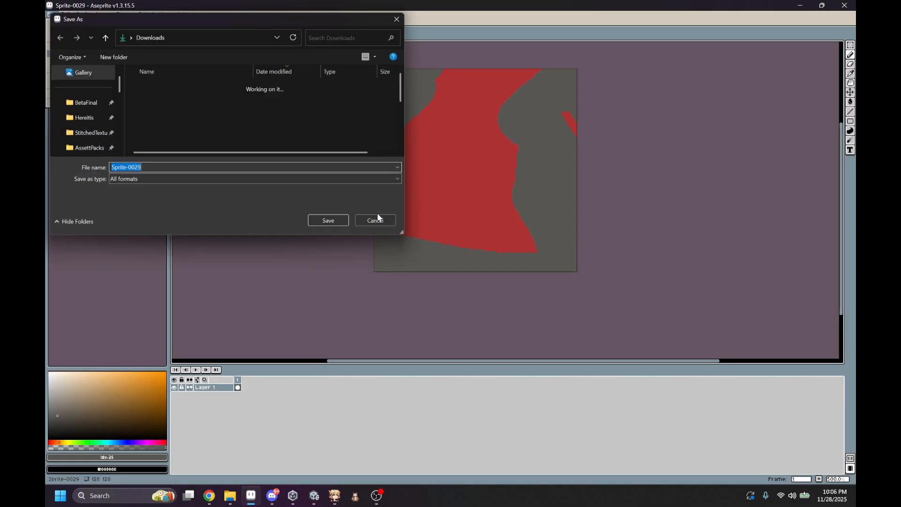
scroll(67, 110, down, 2)
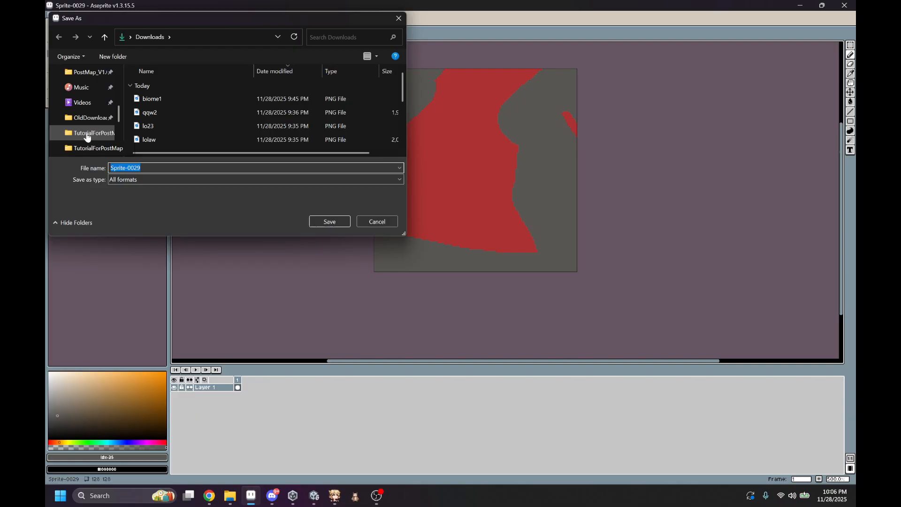
scroll(83, 136, up, 3)
scroll(93, 112, down, 3)
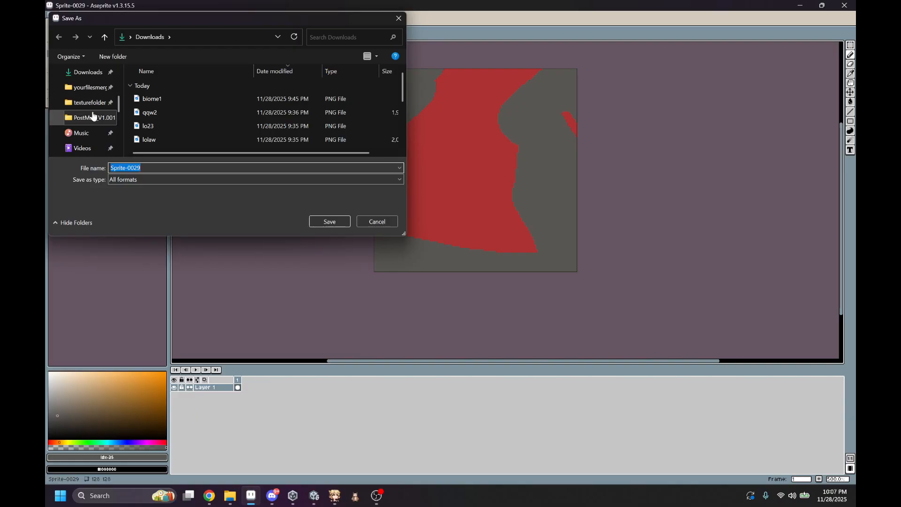
click(166, 168)
key(ctrl+a)
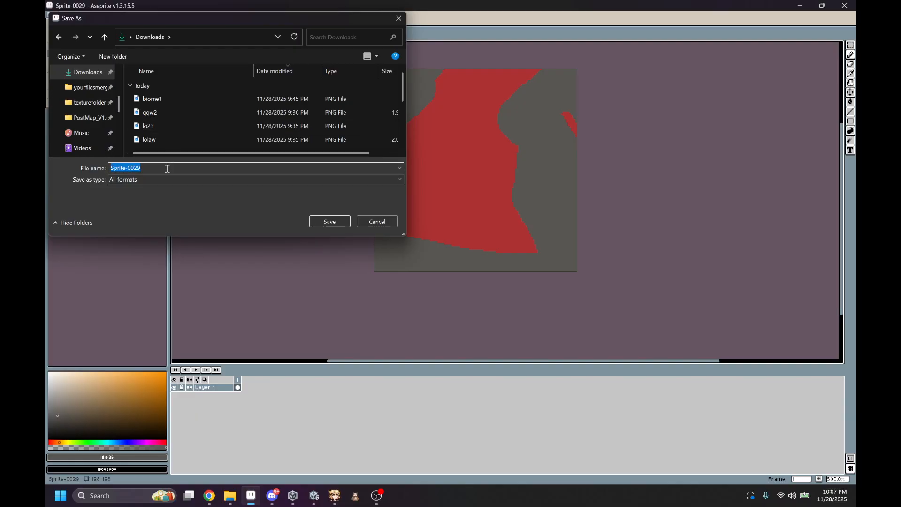
text(exa1.png)
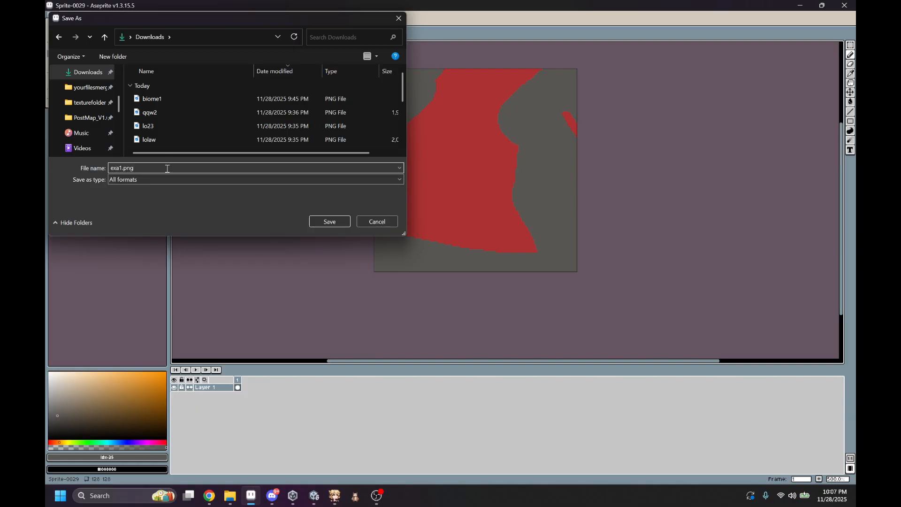
key(Return)
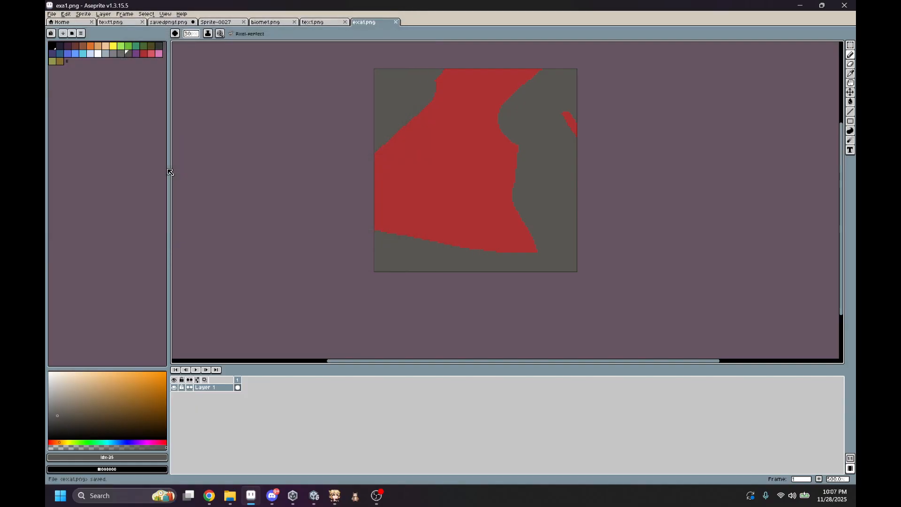
Step: Cancel quitting Aseprite at the savedpng1.png save prompt, minimize it, and close the TutorialForPostMap folder window to return to PostMap Tool
click(844, 9)
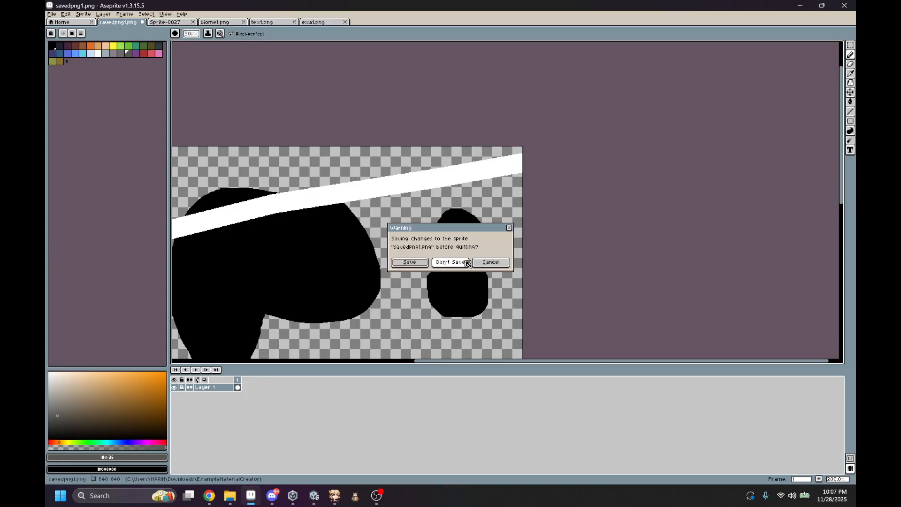
click(491, 262)
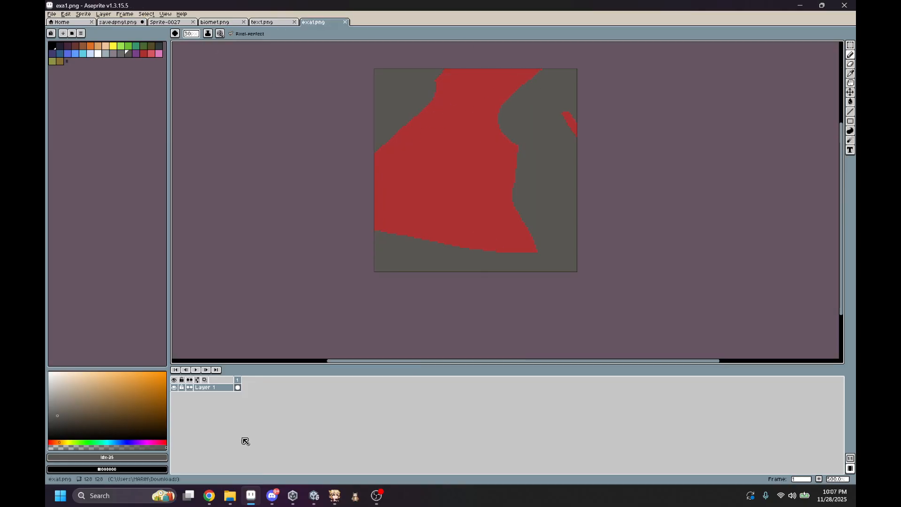
click(798, 5)
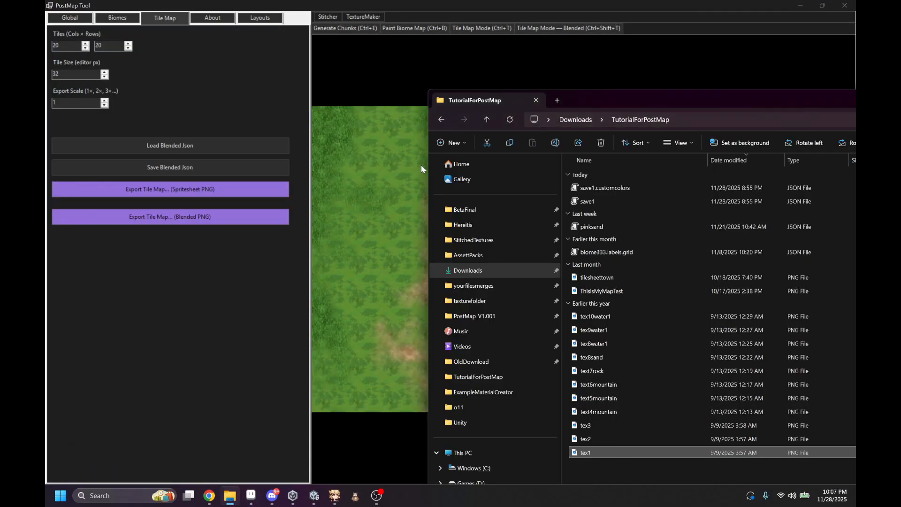
drag(687, 109, 385, 137)
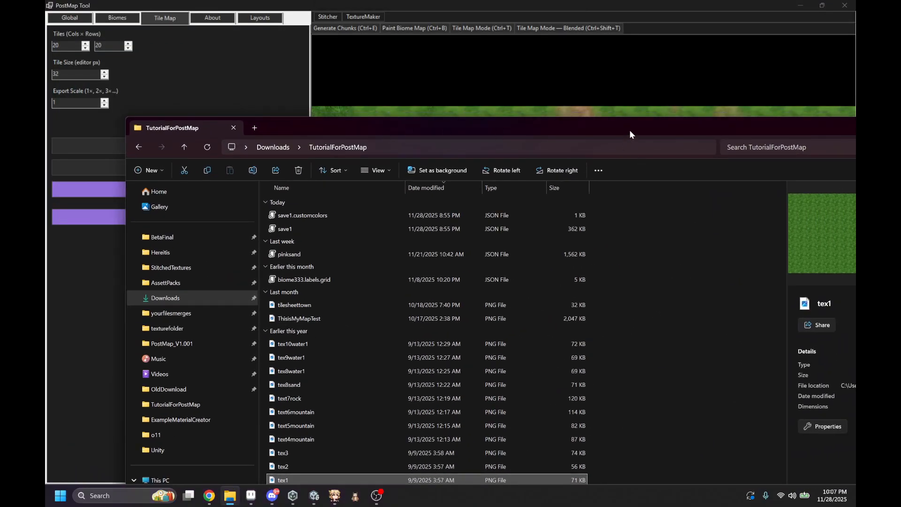
drag(629, 134, 422, 156)
click(713, 149)
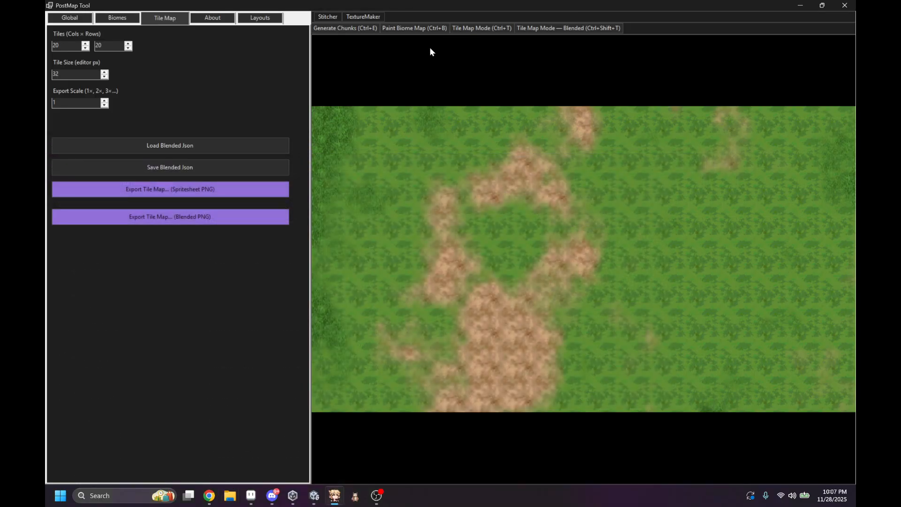
Step: Open TextureMaker's PNG Tiler and add exa1.png from Downloads as an input file
click(374, 18)
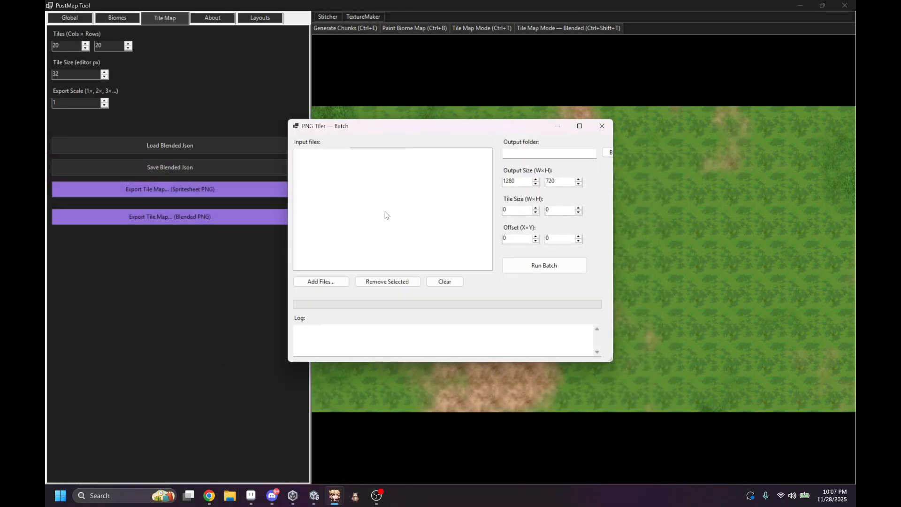
click(321, 281)
drag(433, 134, 587, 81)
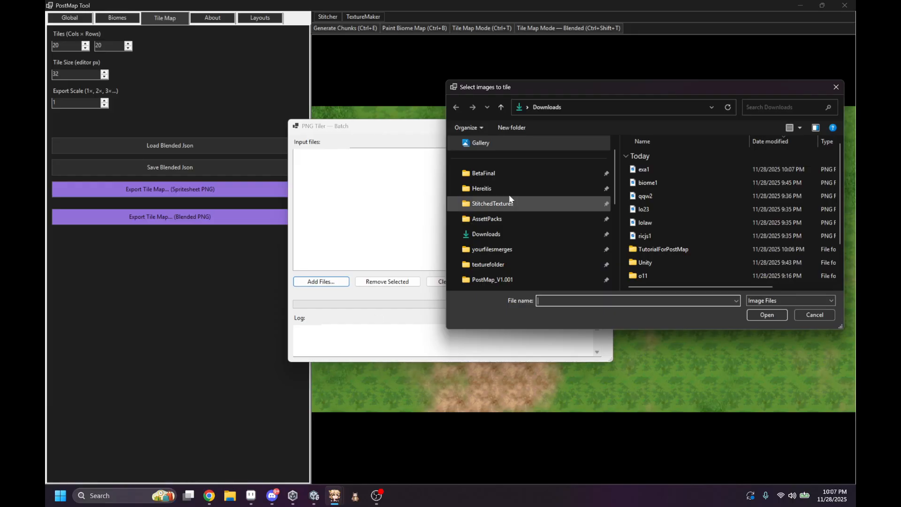
drag(640, 89, 633, 139)
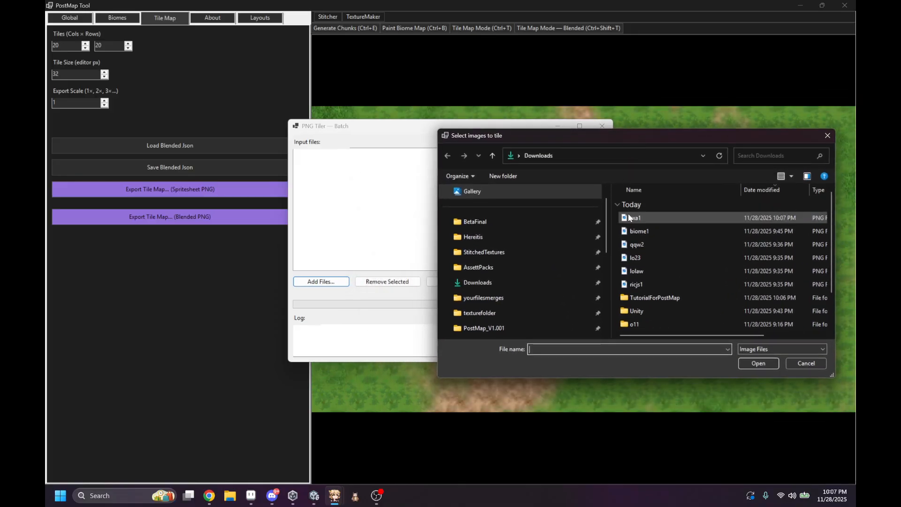
drag(616, 216, 646, 278)
click(615, 216)
double_click(629, 217)
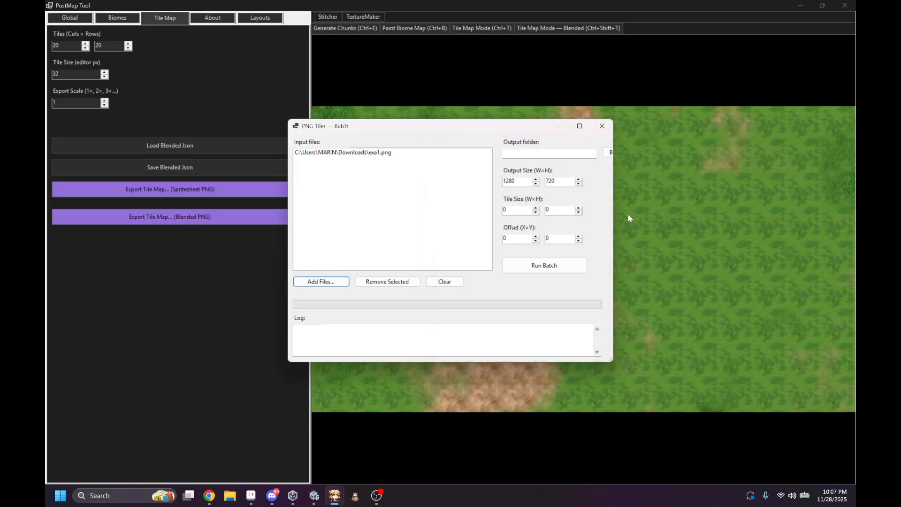
Step: Set Downloads as the PNG Tiler's output folder and run the batch on exa1.png
click(607, 153)
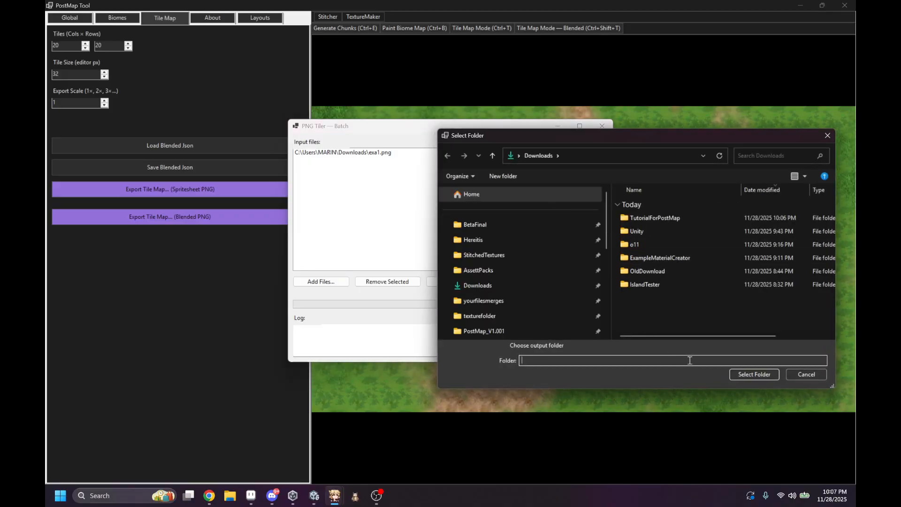
click(522, 280)
click(754, 374)
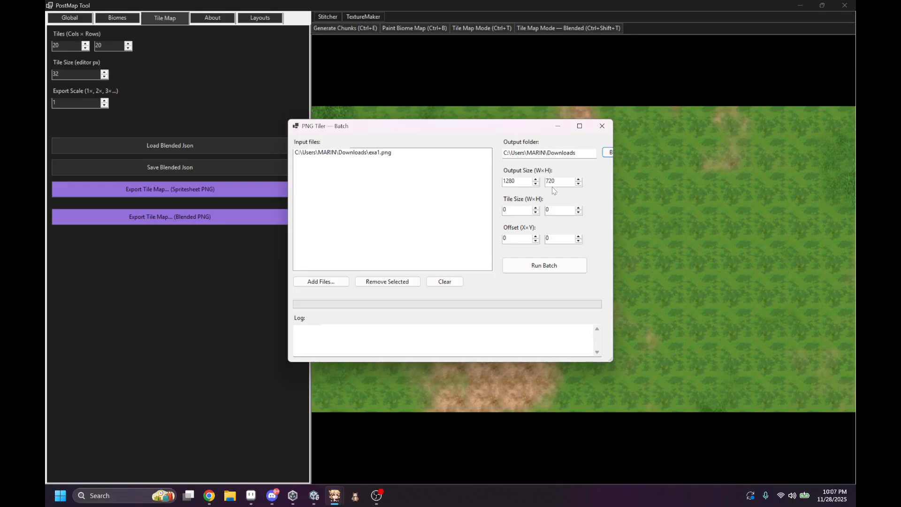
click(579, 126)
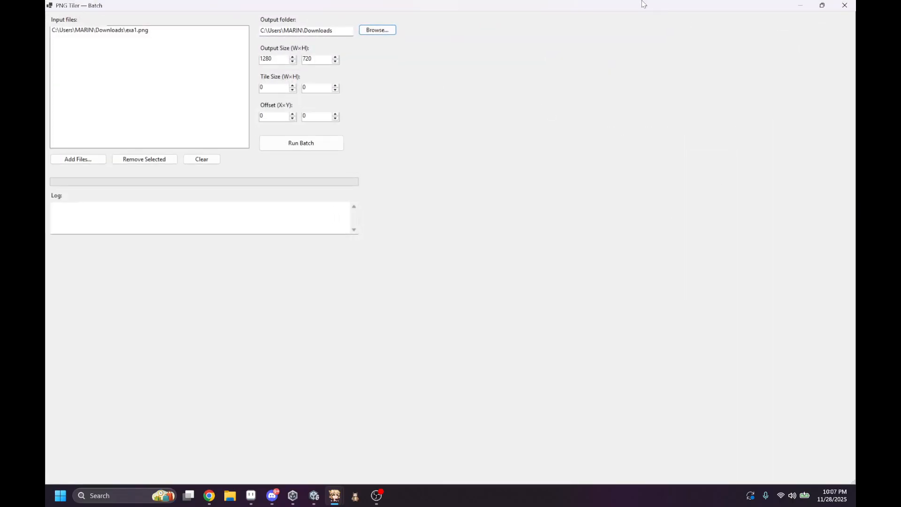
drag(643, 3, 444, 45)
click(511, 184)
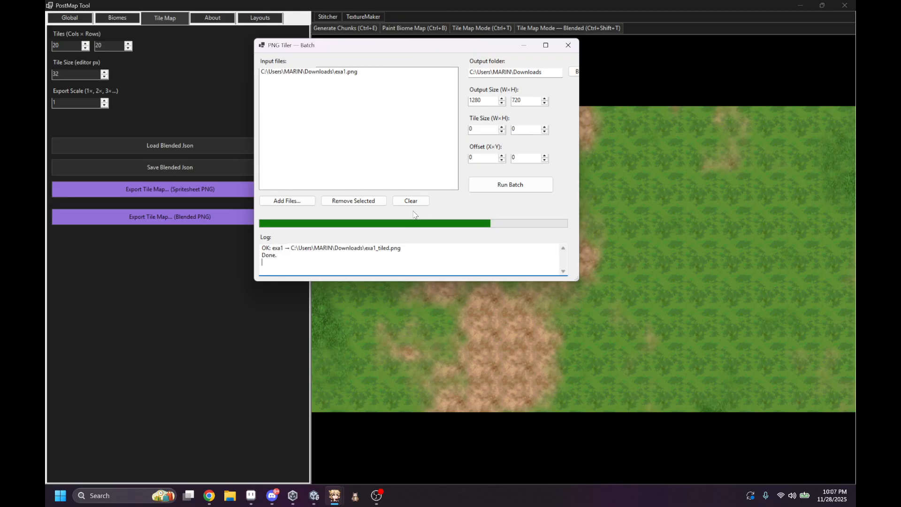
Step: Inspect exa1_tiled.png from Downloads through File Explorer, and close the image viewer, Explorer and PNG Tiler windows
click(229, 496)
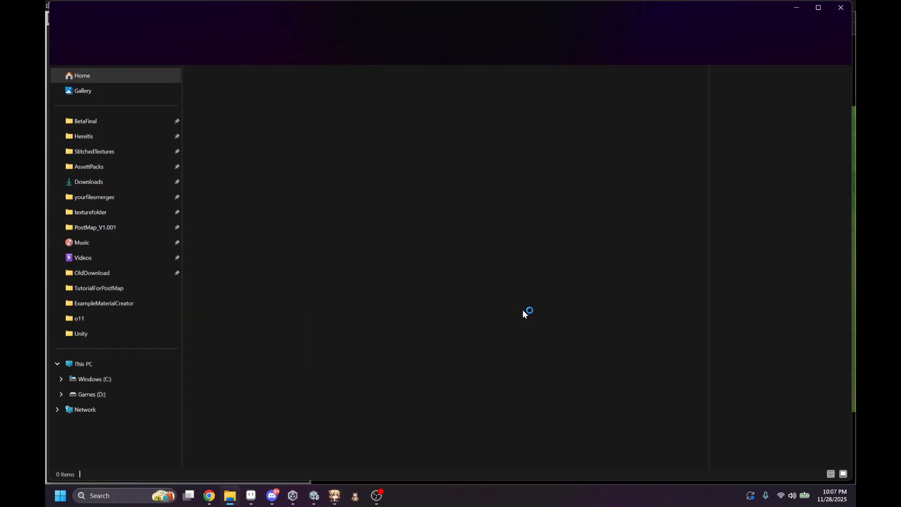
click(122, 182)
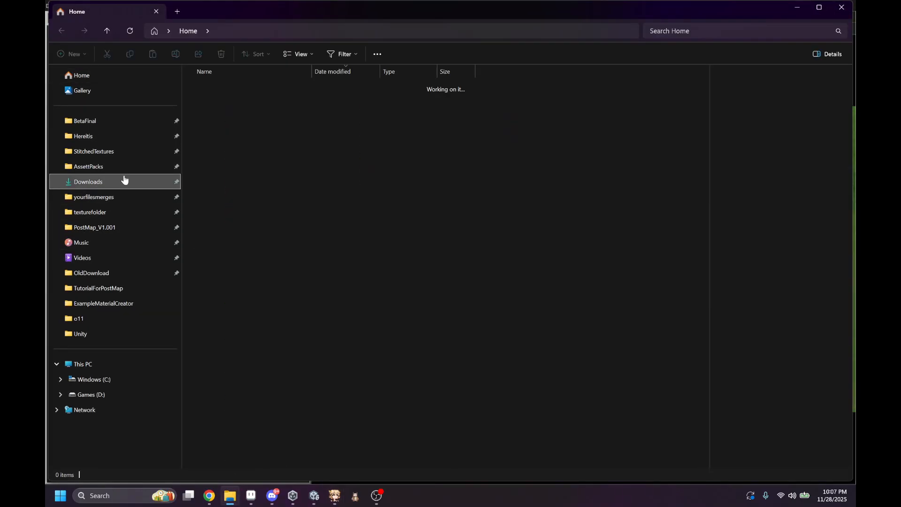
click(267, 99)
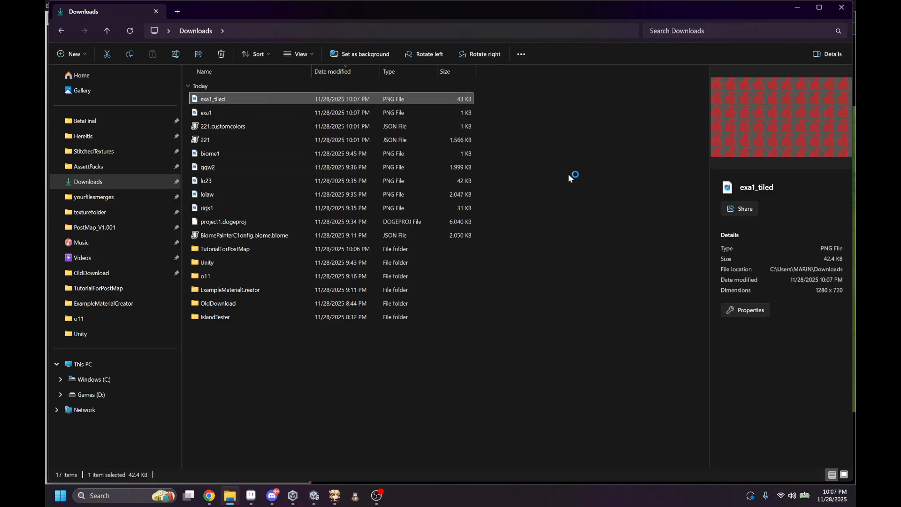
click(695, 74)
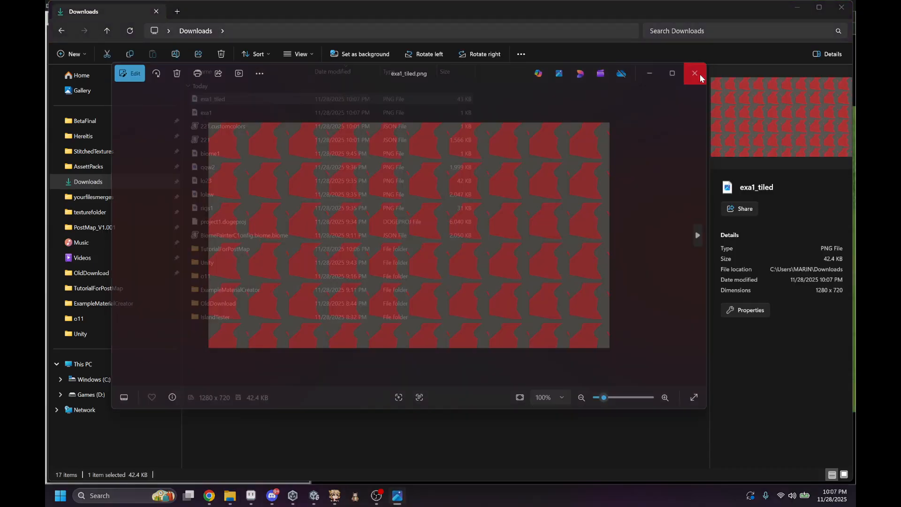
click(841, 7)
click(567, 46)
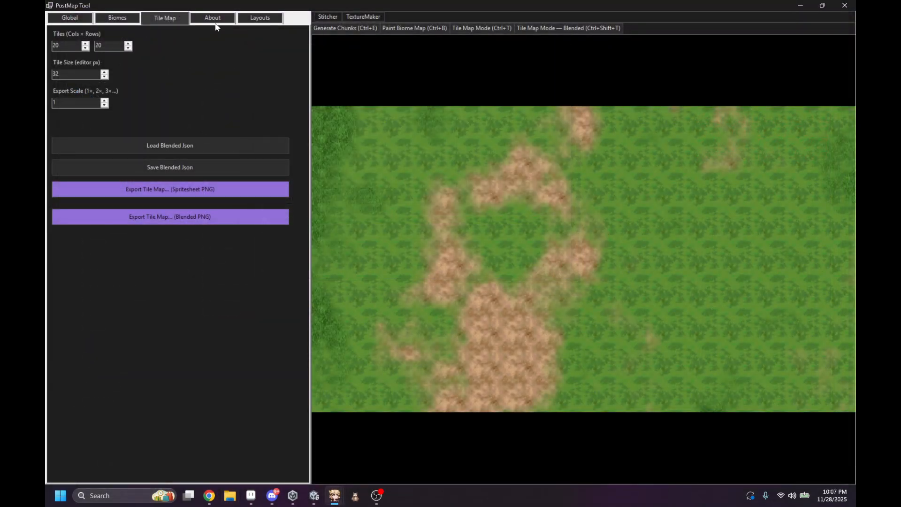
Step: Load exa1_tiled.png from Downloads as the Band 0 material of the Plains biome
click(111, 19)
click(254, 75)
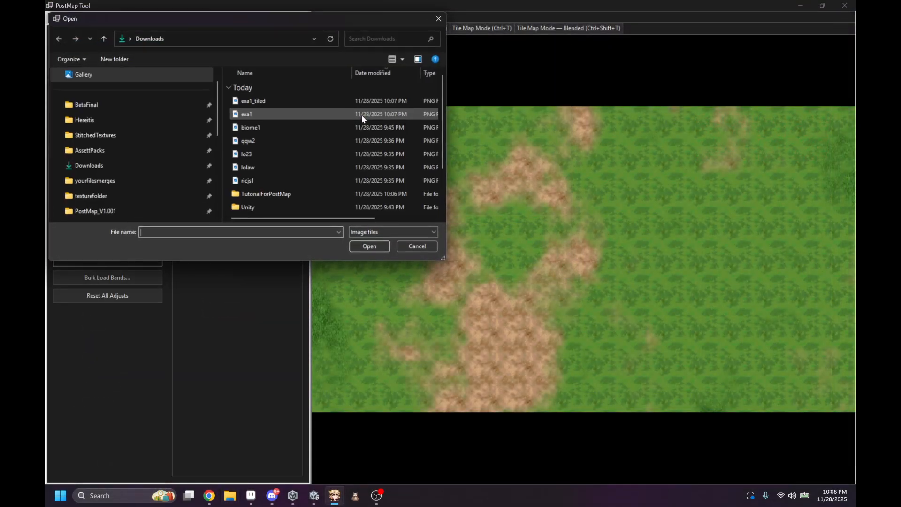
double_click(267, 101)
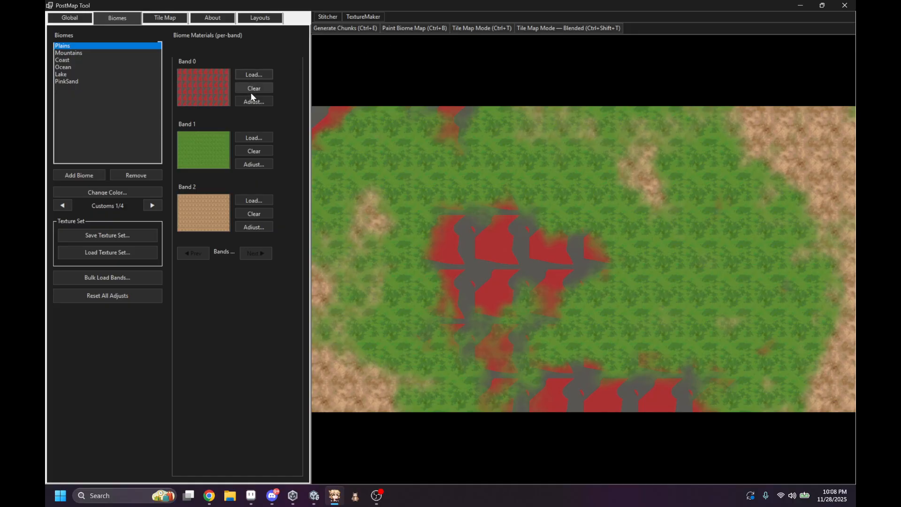
Step: Load tex2 from the TutorialForPostMap folder into Plains Band 0, and replace it with the dark green grass texture from the same folder
click(254, 74)
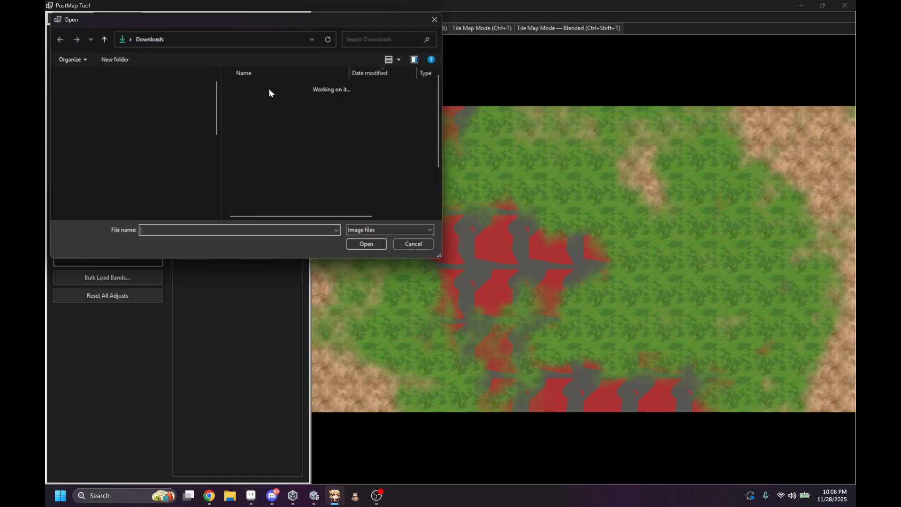
scroll(262, 176, down, 1)
scroll(269, 155, up, 1)
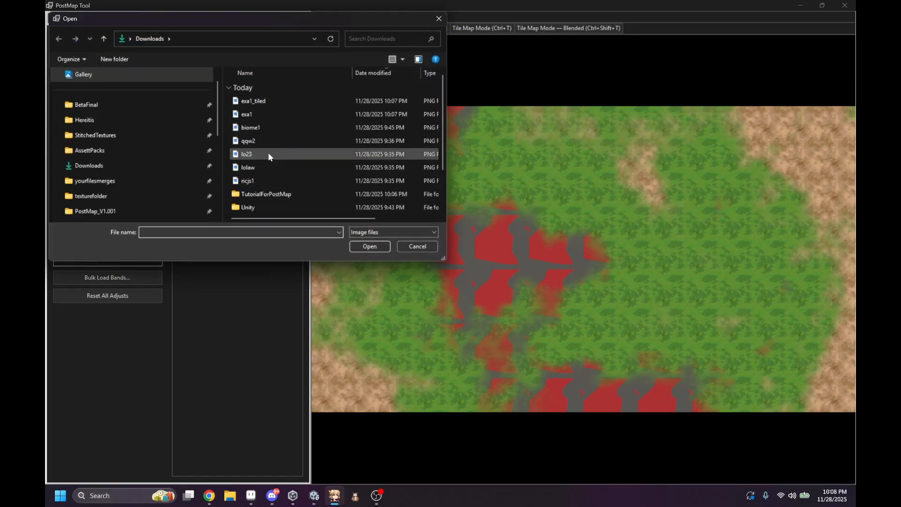
scroll(263, 138, down, 1)
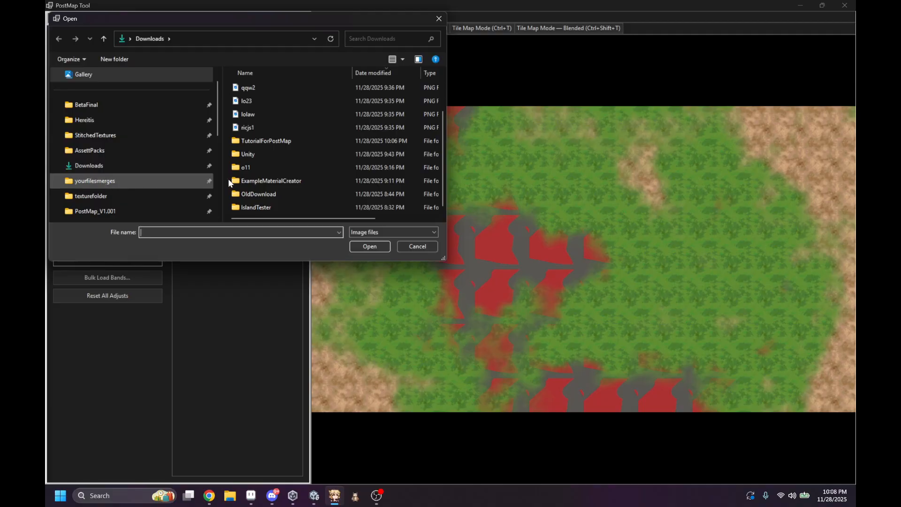
double_click(286, 142)
scroll(269, 179, down, 3)
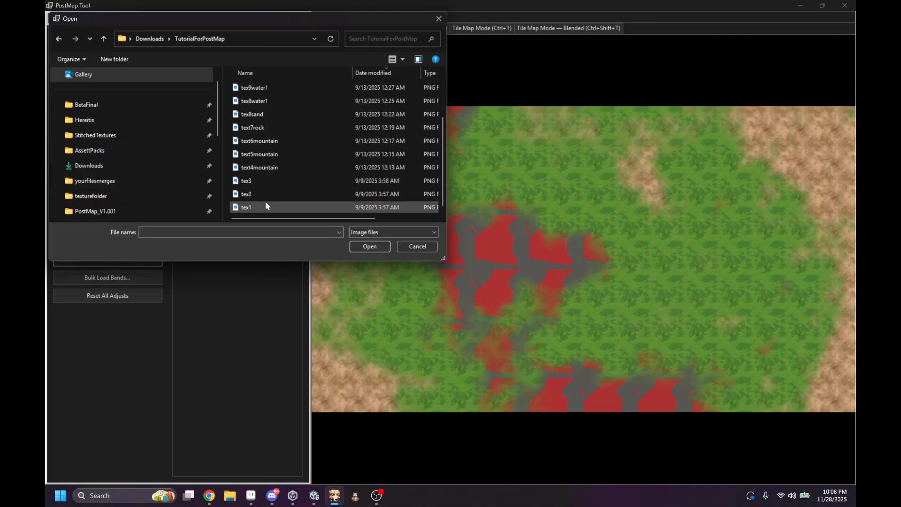
double_click(268, 195)
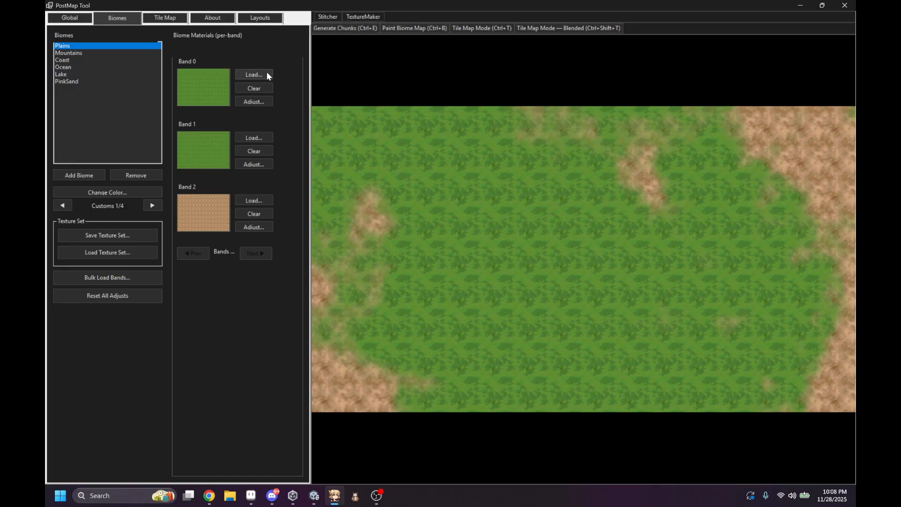
click(253, 75)
double_click(266, 203)
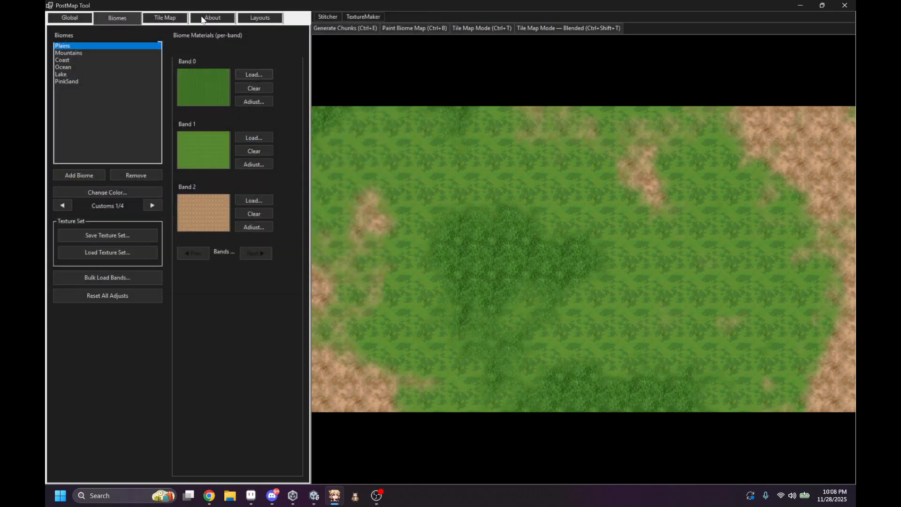
Step: Open the Biome Painter maximized, examine the biome map's chunk grid at several zoom levels and areas, and close the painter
click(412, 30)
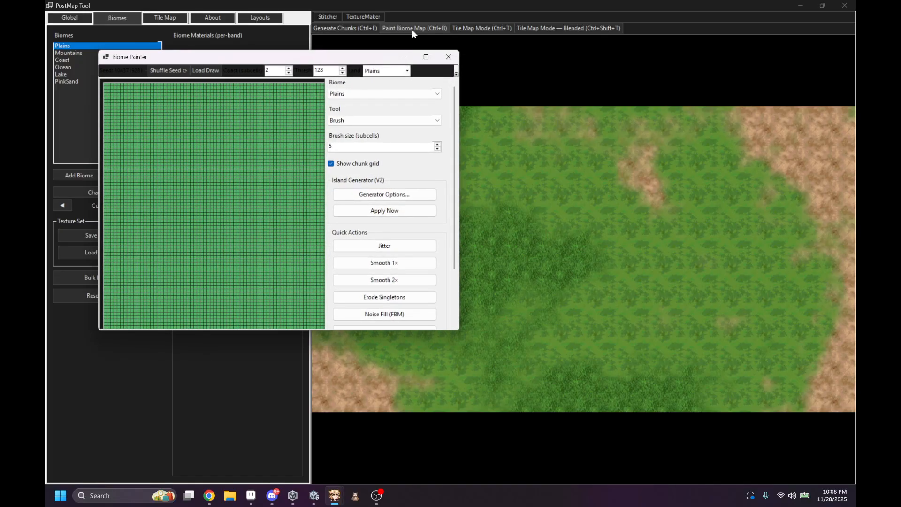
click(426, 57)
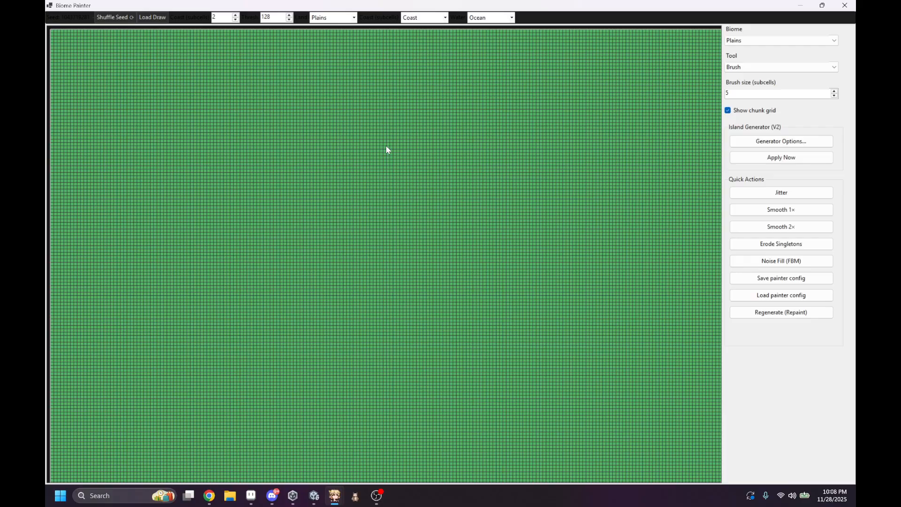
scroll(131, 89, up, 4)
middle_drag(155, 99, 317, 225)
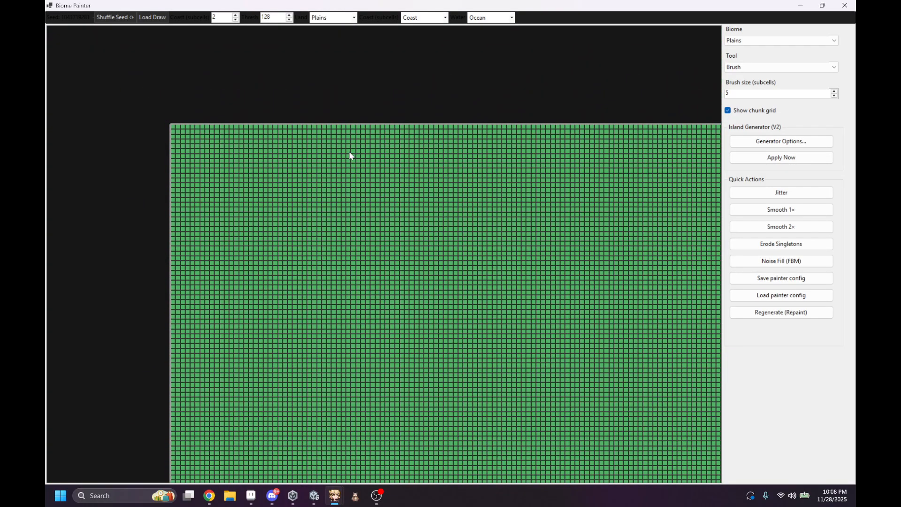
scroll(181, 134, up, 8)
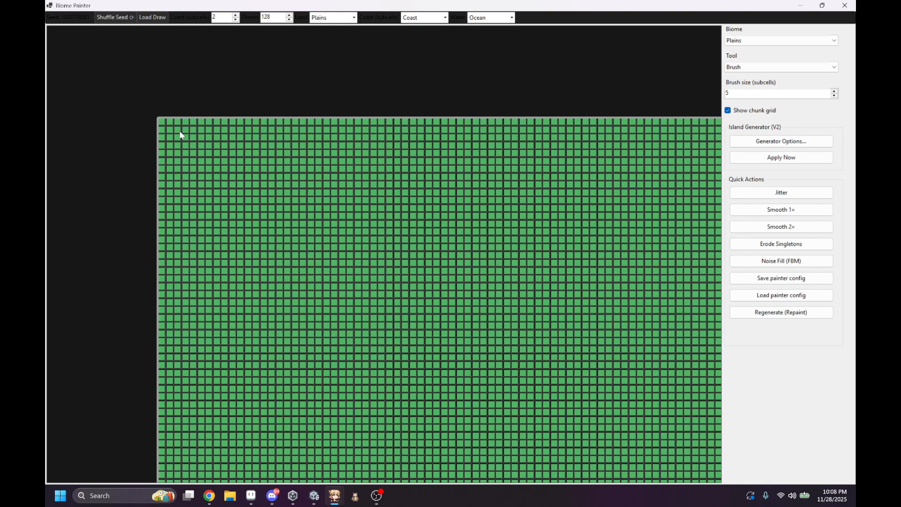
scroll(203, 119, down, 10)
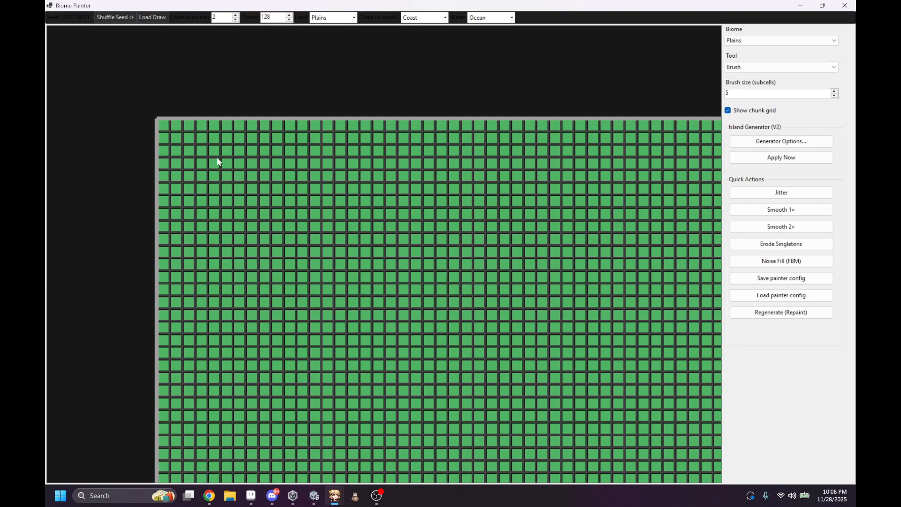
scroll(261, 196, down, 9)
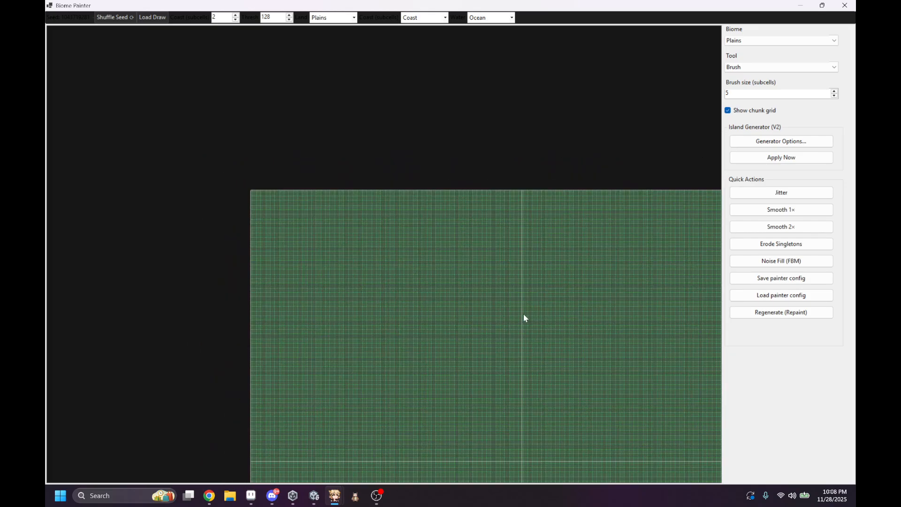
middle_drag(522, 314, 380, 219)
scroll(381, 220, down, 5)
middle_drag(501, 312, 274, 140)
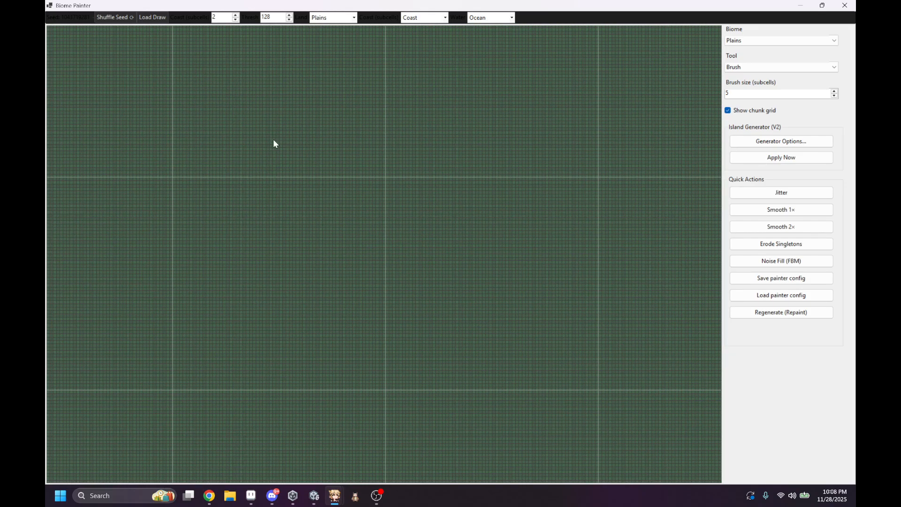
middle_drag(517, 300, 223, 67)
middle_drag(293, 157, 180, 118)
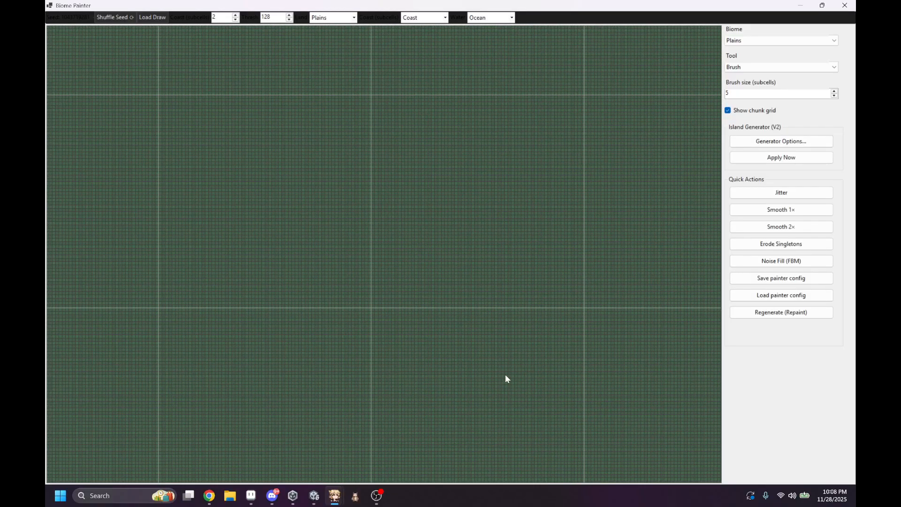
middle_drag(521, 387, 175, 136)
middle_drag(600, 251, 576, 130)
middle_drag(456, 208, 536, 94)
middle_drag(229, 73, 469, 365)
middle_drag(152, 92, 415, 227)
middle_drag(304, 239, 435, 258)
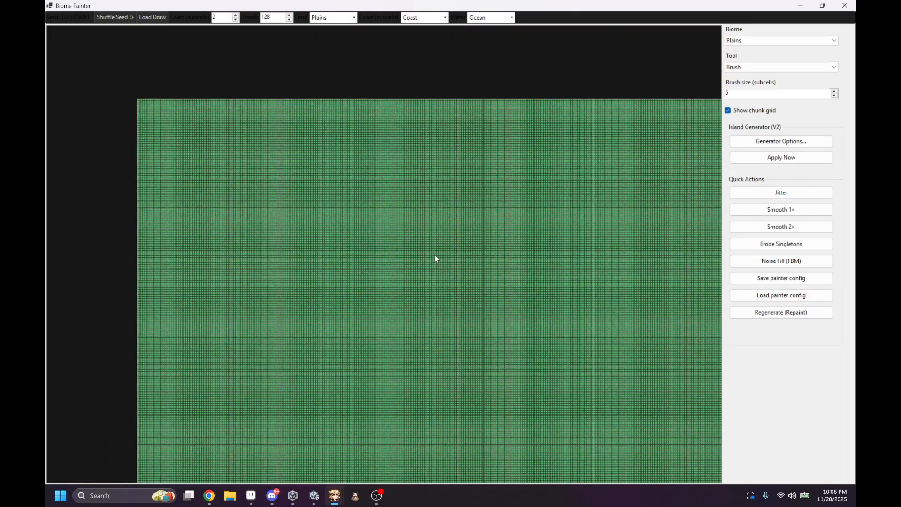
scroll(365, 267, up, 10)
middle_drag(345, 258, 467, 367)
middle_drag(344, 77, 438, 271)
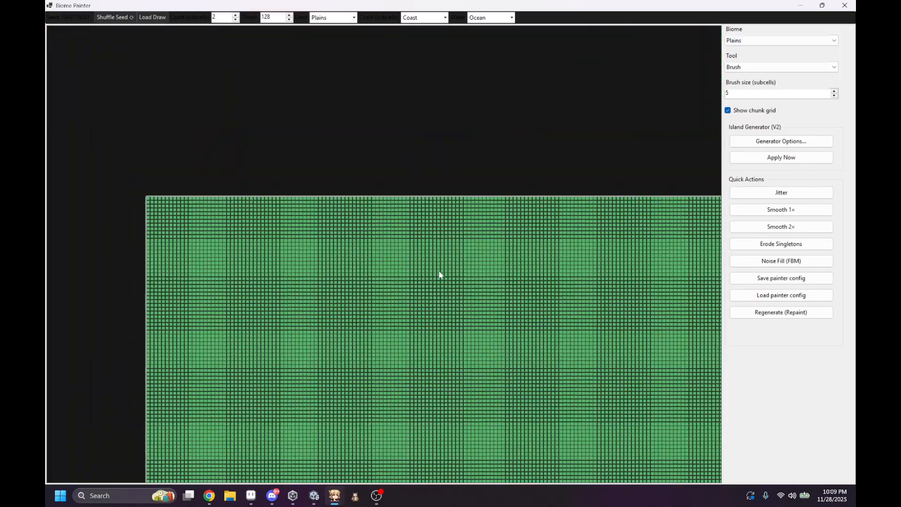
scroll(454, 304, up, 3)
middle_drag(359, 288, 546, 192)
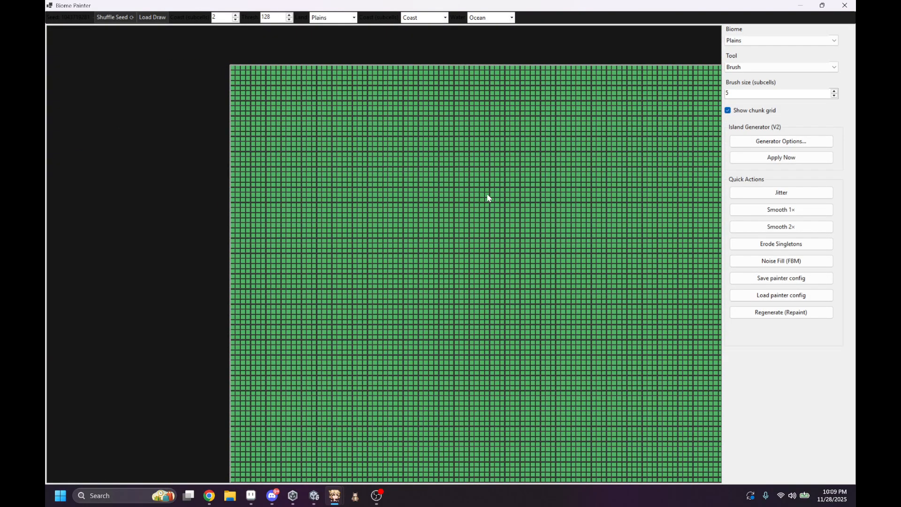
scroll(280, 147, up, 1)
middle_drag(336, 156, 267, 180)
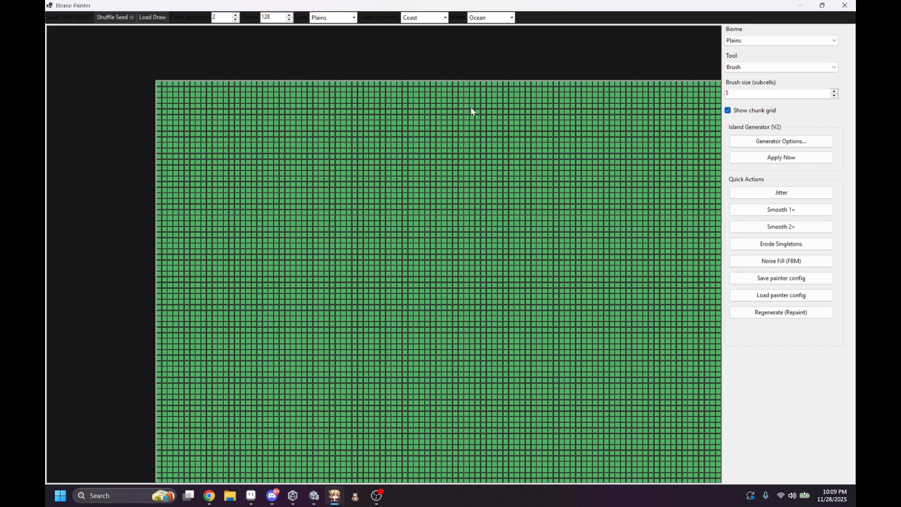
click(844, 5)
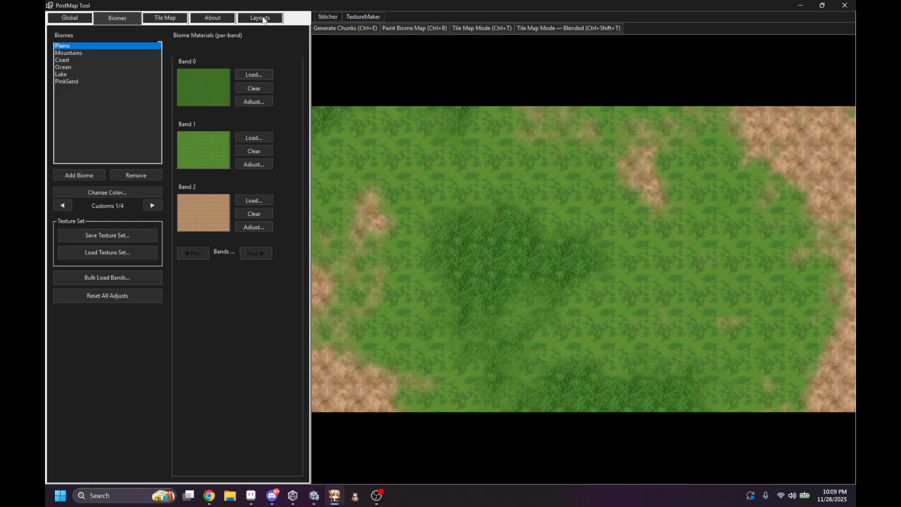
Step: Apply and save the Light UI theme, and dismiss the confirmation
click(263, 19)
click(66, 59)
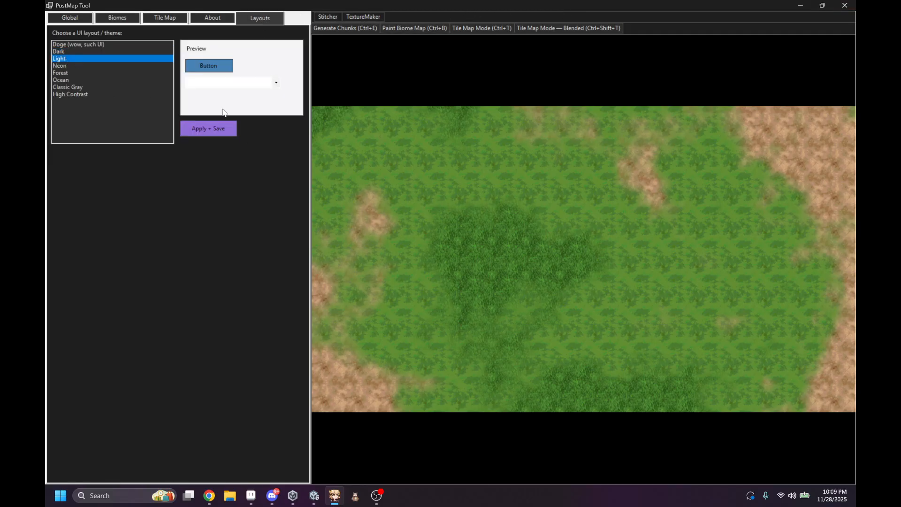
click(224, 127)
click(509, 284)
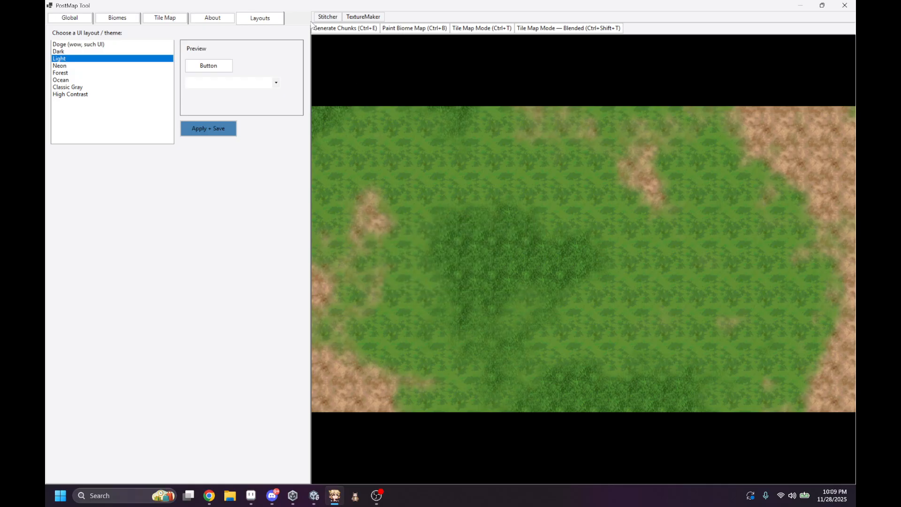
Step: Reopen the Biome Painter maximized, choose the Mountains biome, and brush strokes across the upper part of the map
click(417, 28)
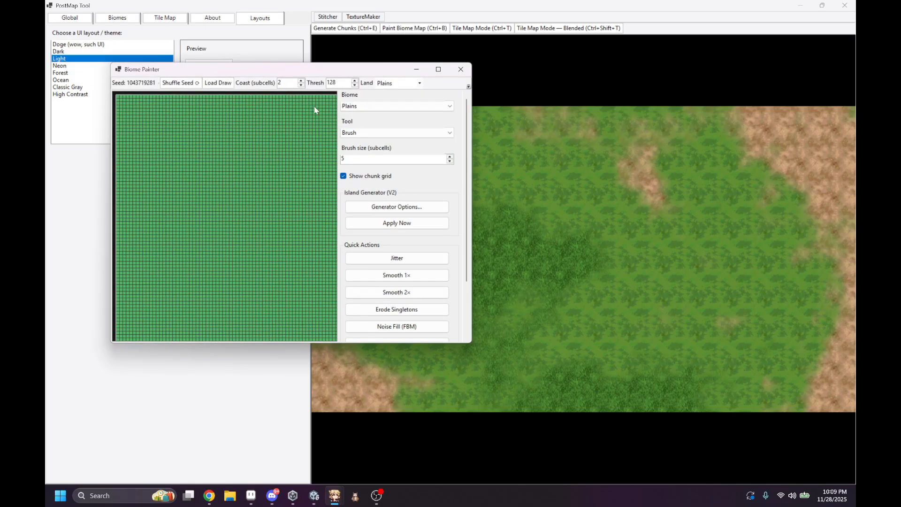
click(438, 69)
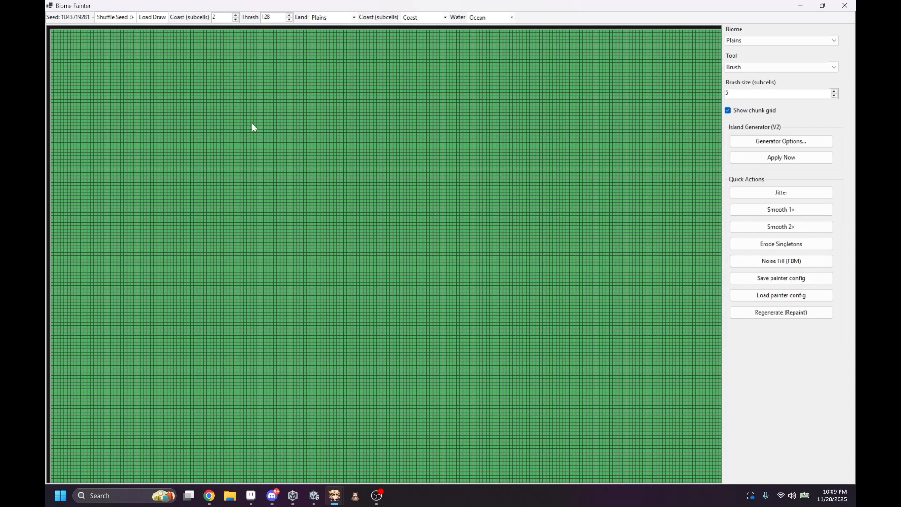
scroll(342, 171, down, 3)
click(748, 42)
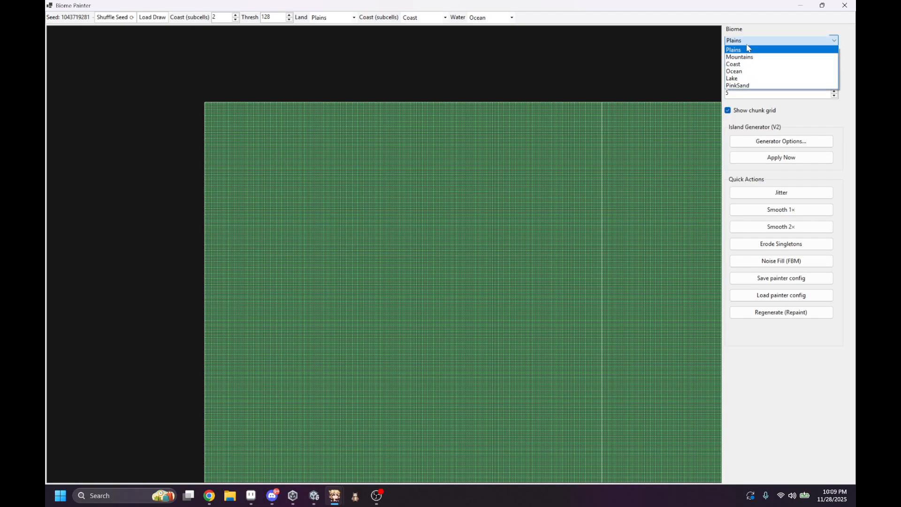
click(740, 57)
drag(439, 158, 492, 151)
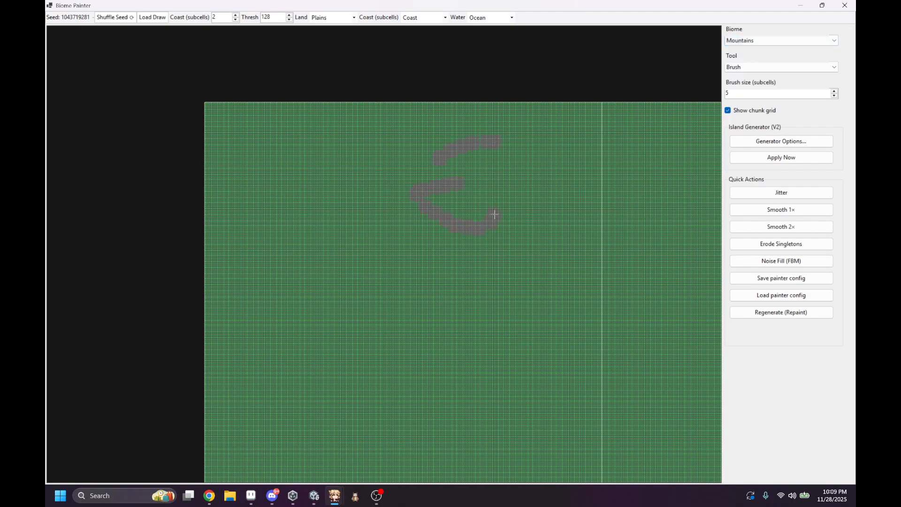
Step: Brush solid Mountains patches and more curved strokes below the first strokes on the map
scroll(300, 246, up, 5)
mouse_move(451, 310)
mouse_down()
mouse_move(263, 336)
mouse_move(339, 329)
mouse_up()
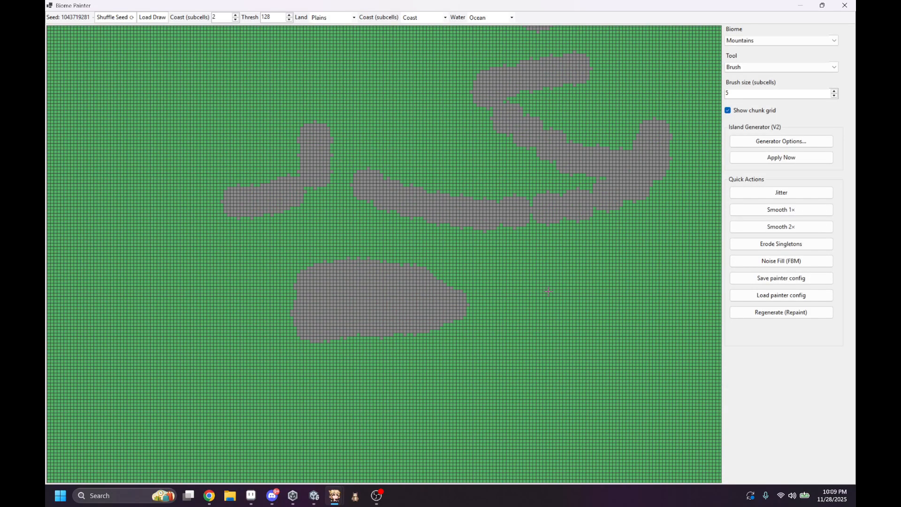
scroll(478, 306, down, 2)
scroll(513, 276, up, 3)
mouse_move(469, 197)
mouse_down()
mouse_move(462, 180)
mouse_move(426, 167)
mouse_move(335, 100)
mouse_up()
scroll(491, 189, down, 3)
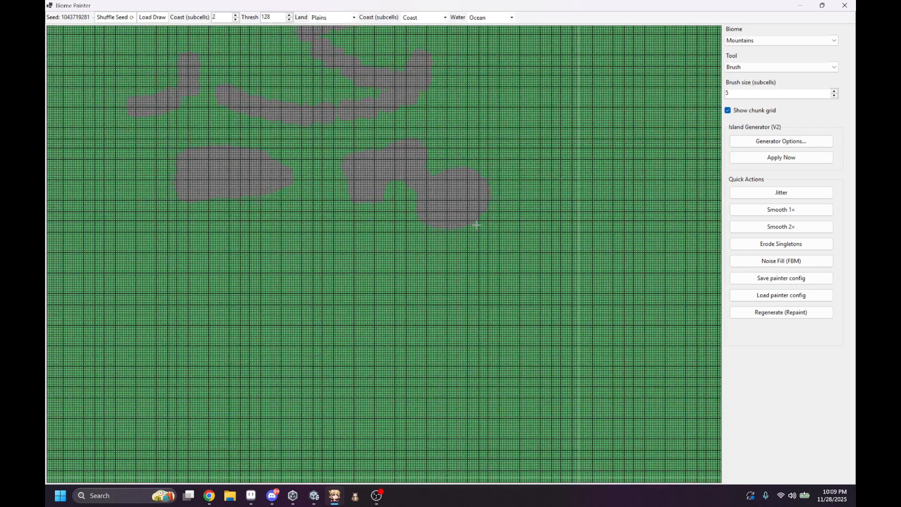
Step: Brush several long diagonal Mountains strokes across the map below the solid patches
scroll(477, 225, down, 3)
drag(377, 338, 626, 226)
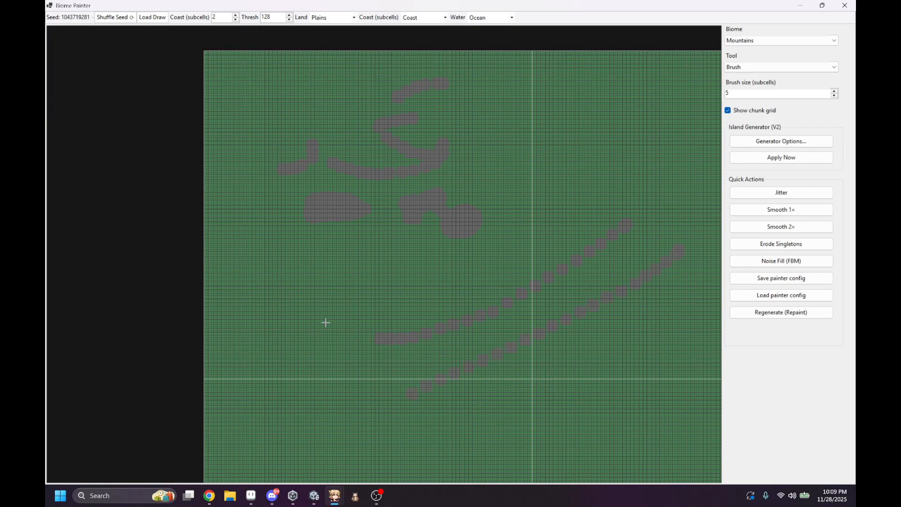
click(420, 452)
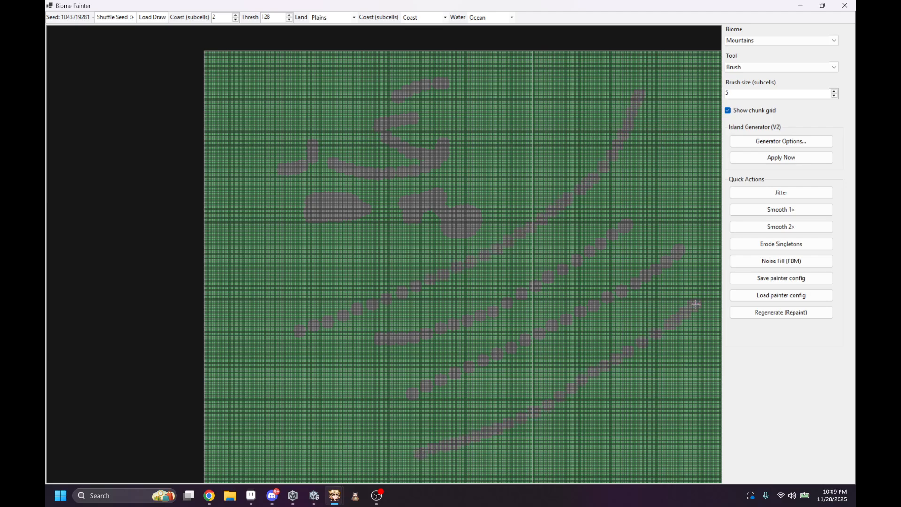
scroll(567, 374, down, 4)
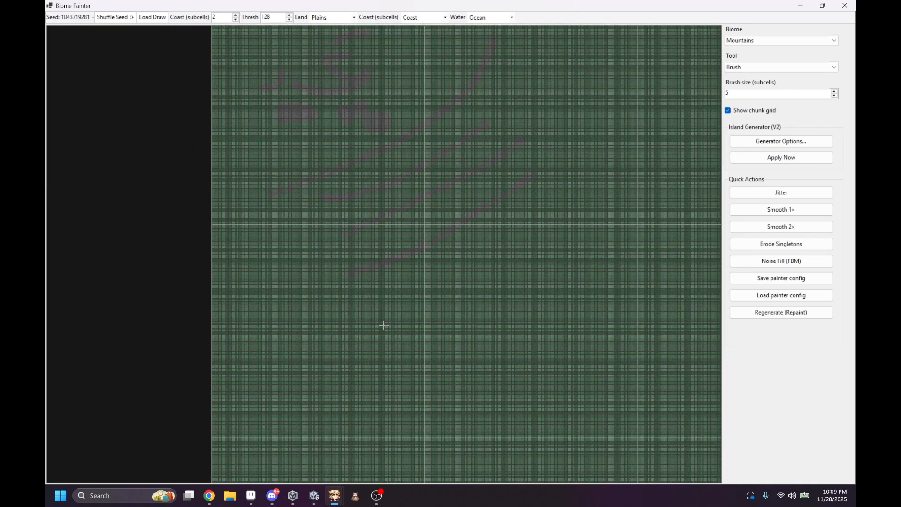
scroll(375, 374, up, 6)
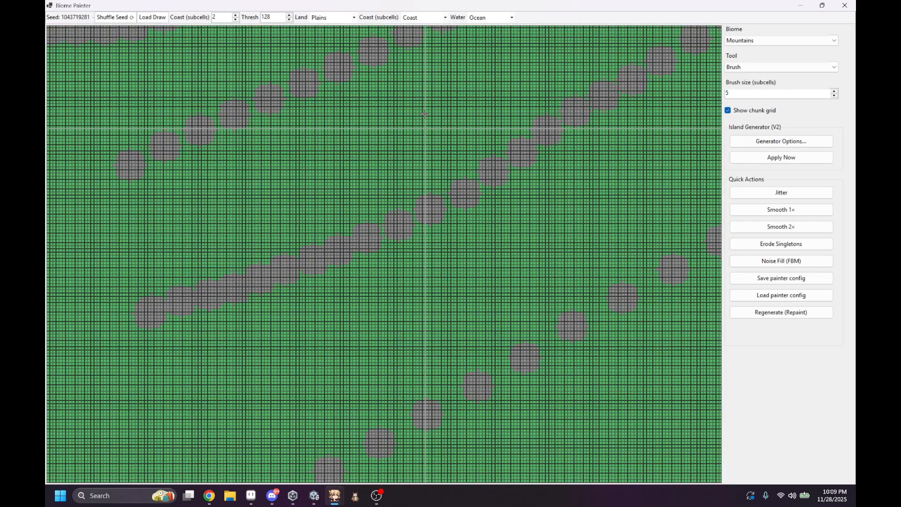
Step: Brush a large Mountains patch near the map's upper-left corner, and undo the strokes painted after the first one
middle_drag(424, 114, 713, 479)
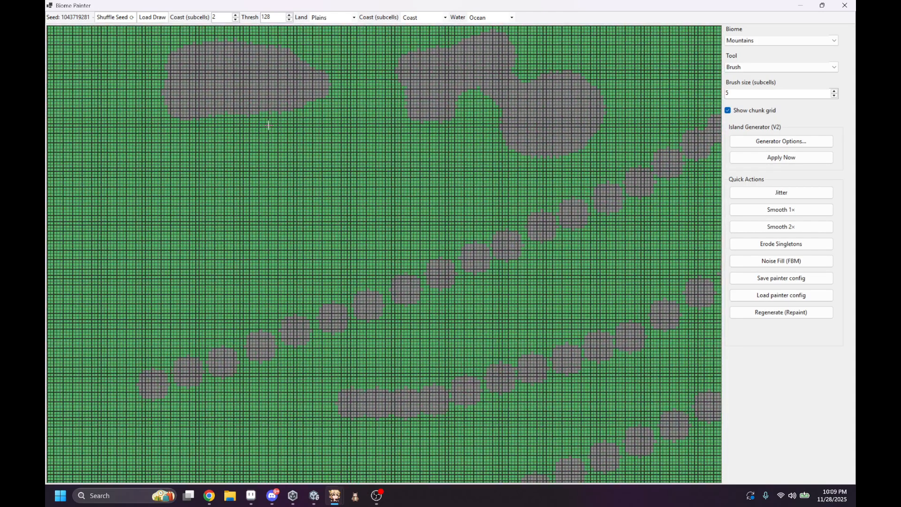
middle_drag(269, 125, 547, 386)
middle_drag(386, 70, 424, 264)
mouse_move(414, 225)
mouse_down()
mouse_move(413, 244)
mouse_move(459, 237)
mouse_move(422, 289)
mouse_move(345, 243)
mouse_move(371, 228)
mouse_up()
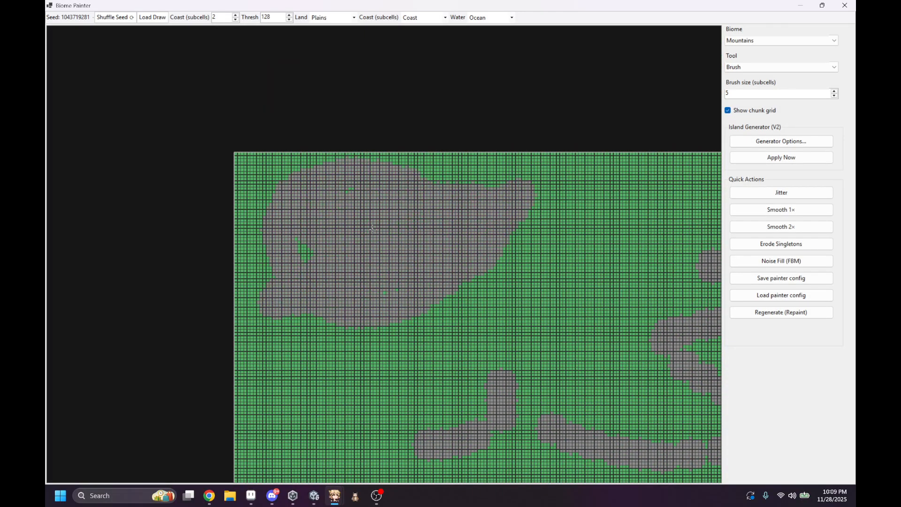
scroll(436, 228, down, 8)
middle_drag(501, 200, 398, 110)
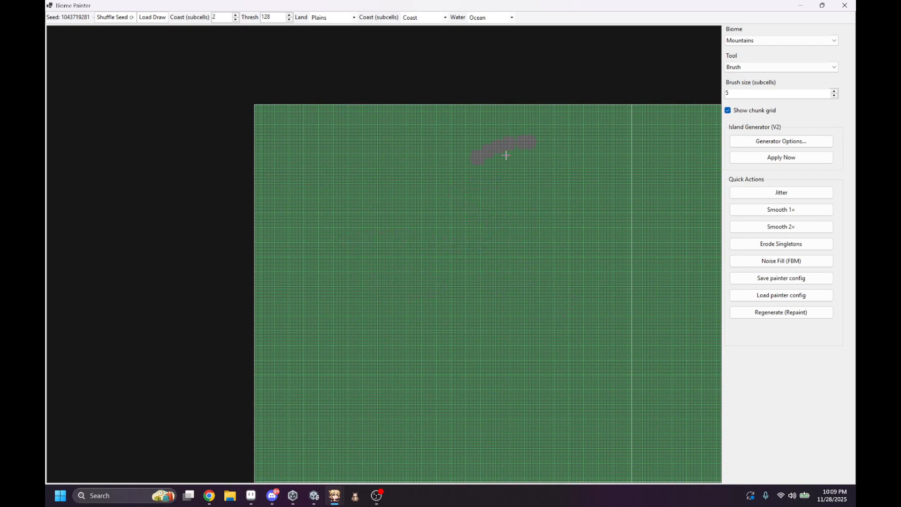
Step: Look over the painted map, and examine the Island Generator (V2) options without changing them
middle_drag(560, 222, 389, 196)
scroll(595, 201, down, 2)
middle_drag(627, 223, 595, 141)
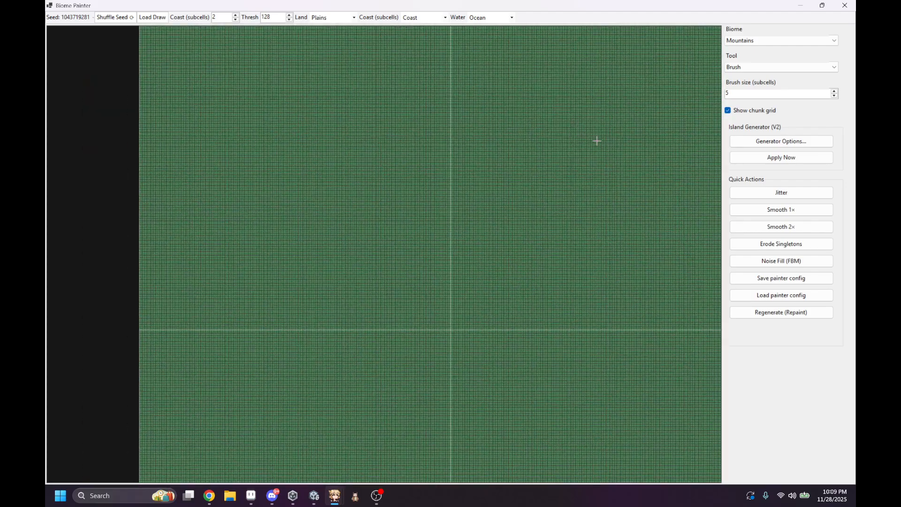
middle_drag(622, 169, 603, 154)
click(792, 141)
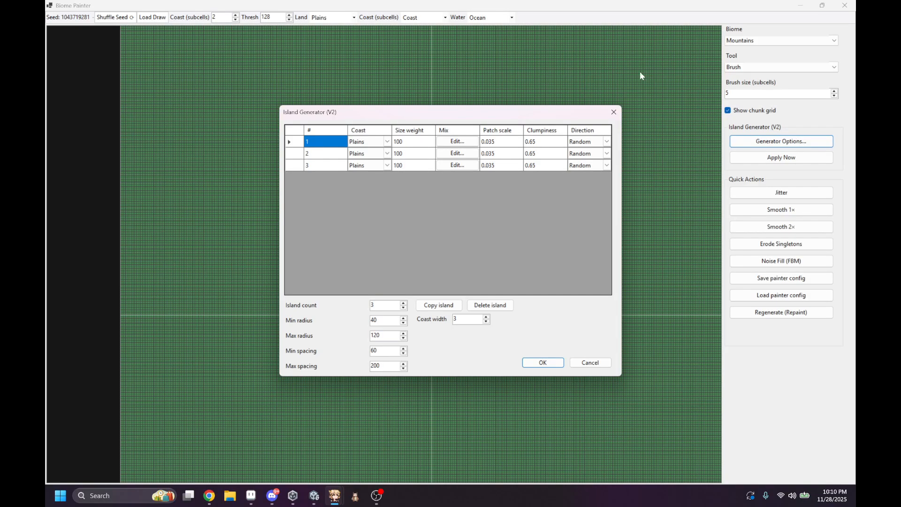
click(590, 362)
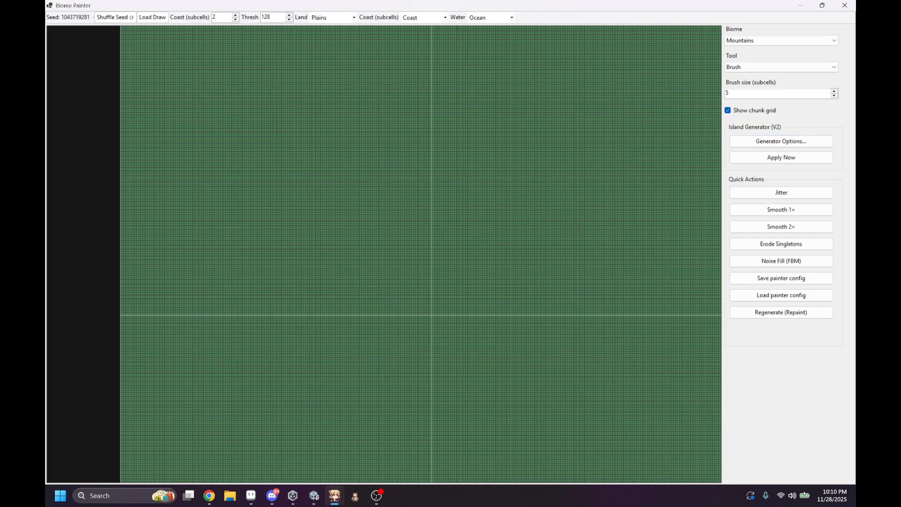
Step: Close and reopen the Biome Painter maximized, and generate islands on the map with the existing generator options
click(845, 5)
click(72, 19)
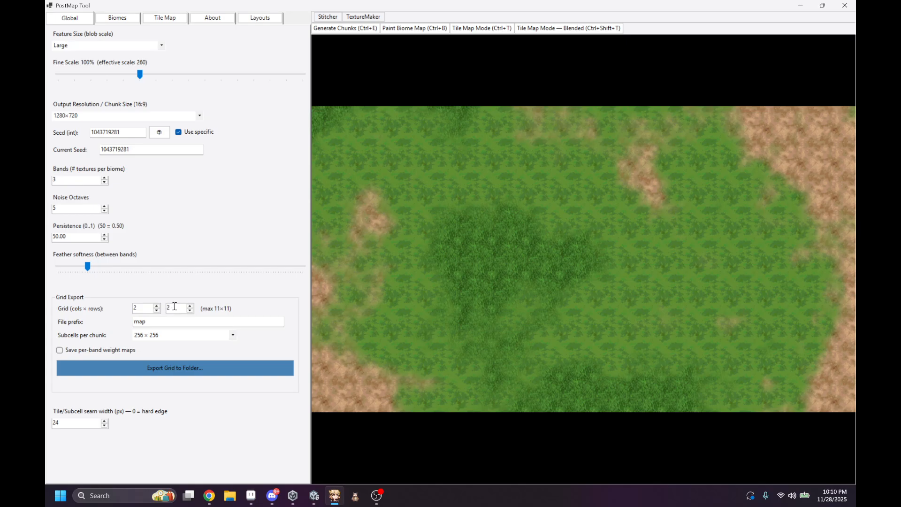
click(432, 29)
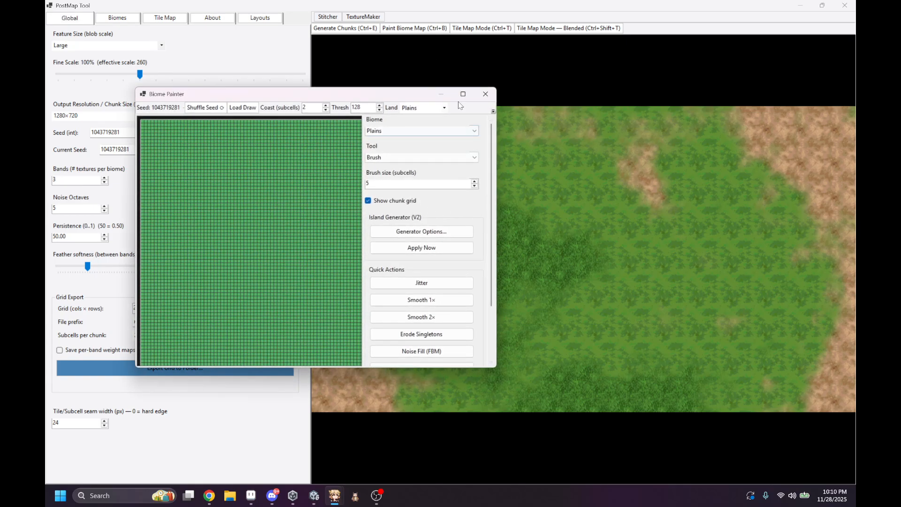
click(462, 92)
scroll(378, 253, down, 9)
middle_drag(518, 357, 400, 139)
middle_drag(455, 205, 455, 244)
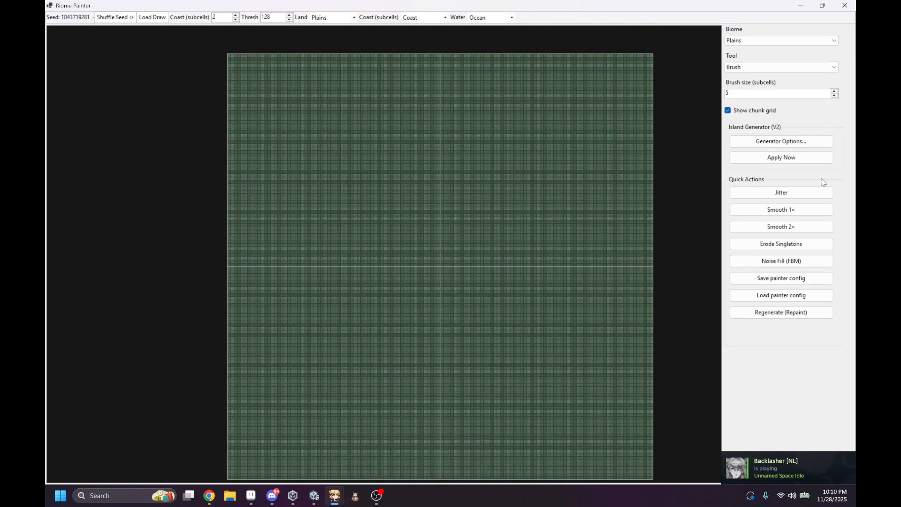
click(782, 157)
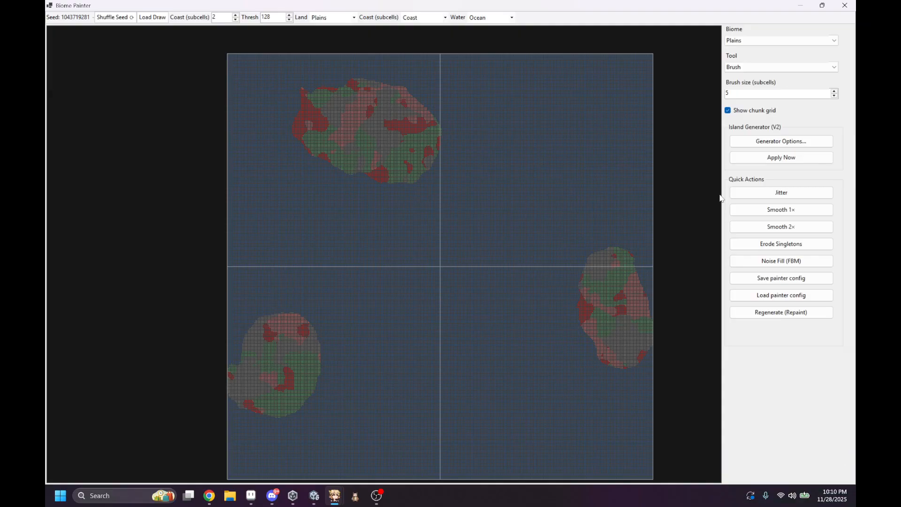
Step: Try to set the coast biome of all three islands to Coast in the generator options, and regenerate the islands
click(779, 141)
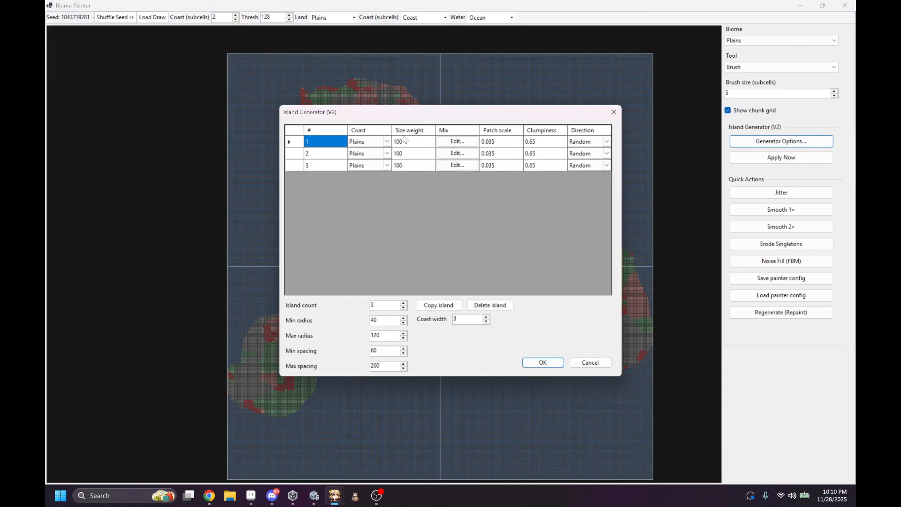
drag(435, 115, 635, 240)
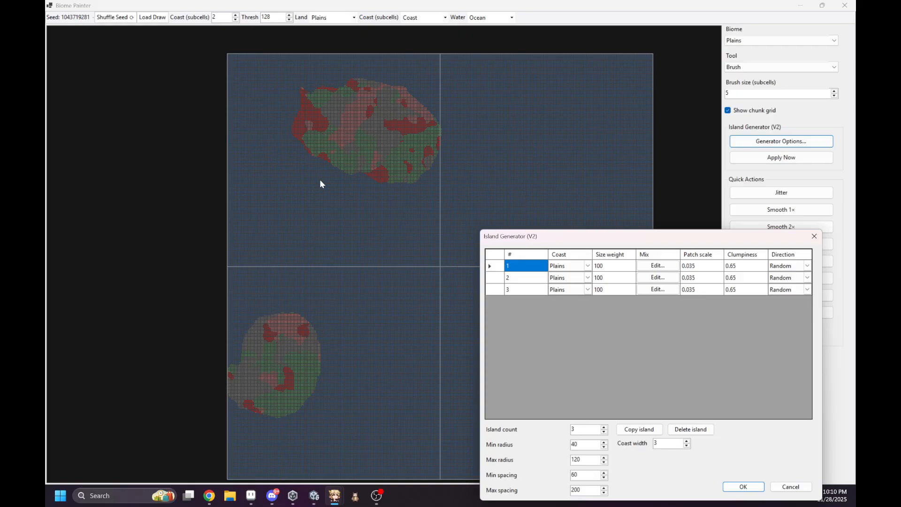
click(587, 268)
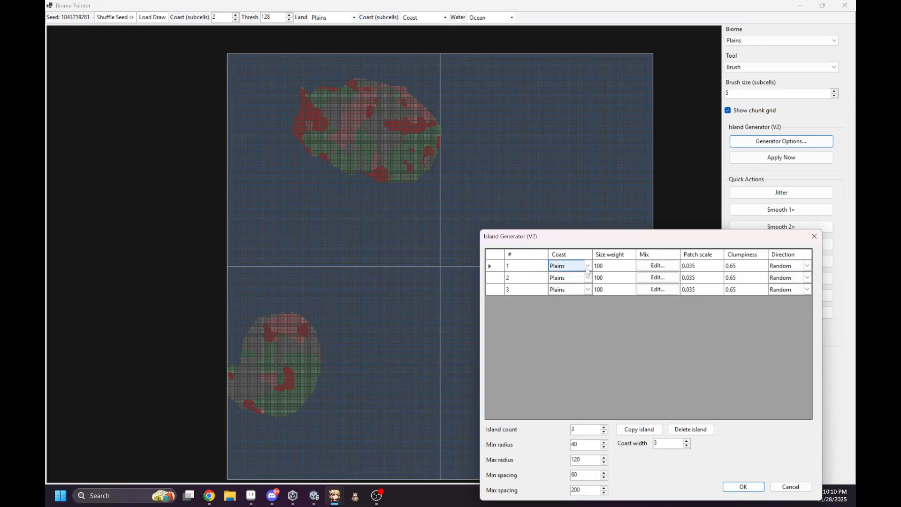
click(587, 268)
click(572, 282)
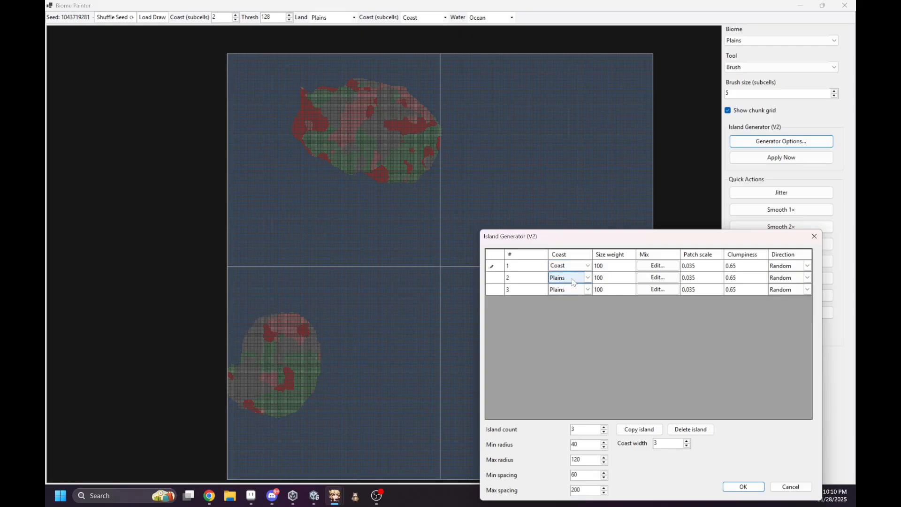
click(571, 278)
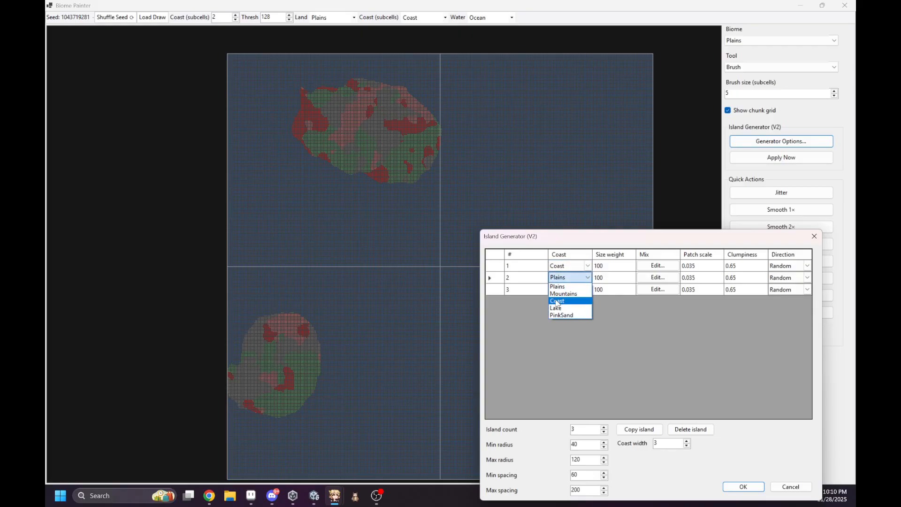
click(556, 301)
click(563, 291)
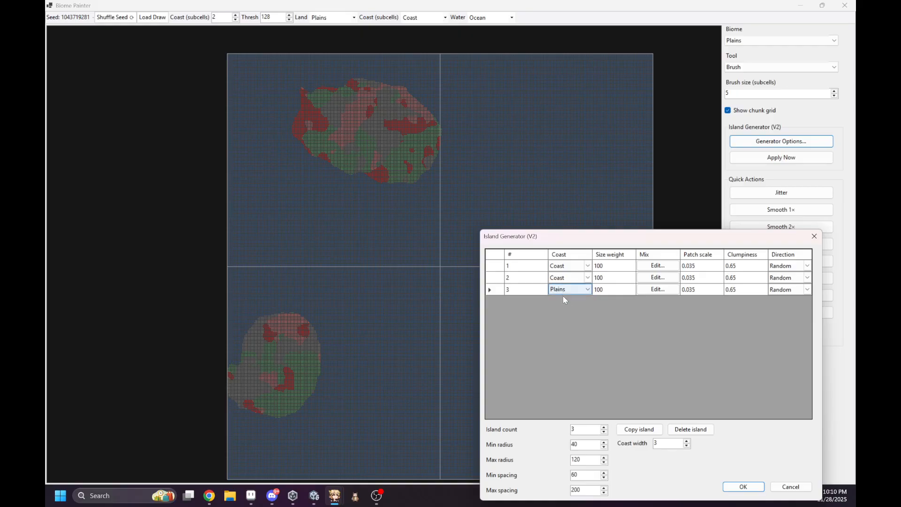
click(562, 295)
click(558, 312)
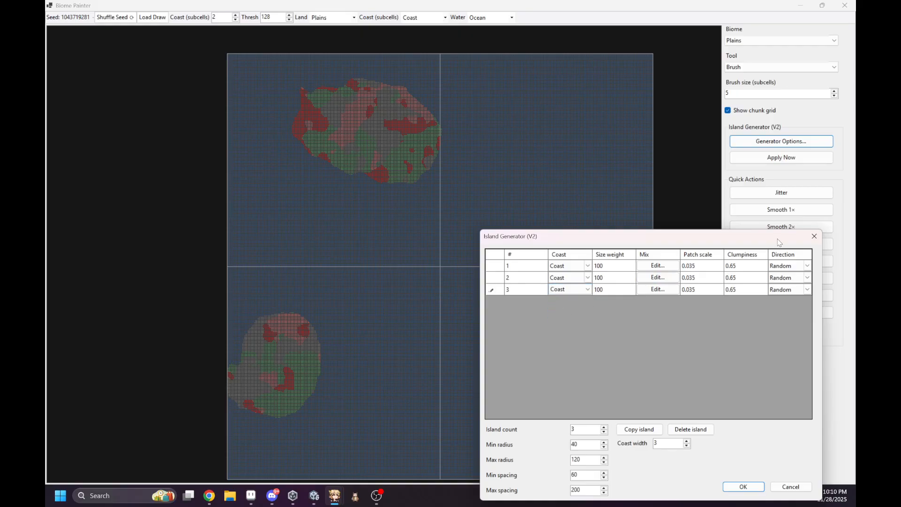
click(814, 236)
click(781, 157)
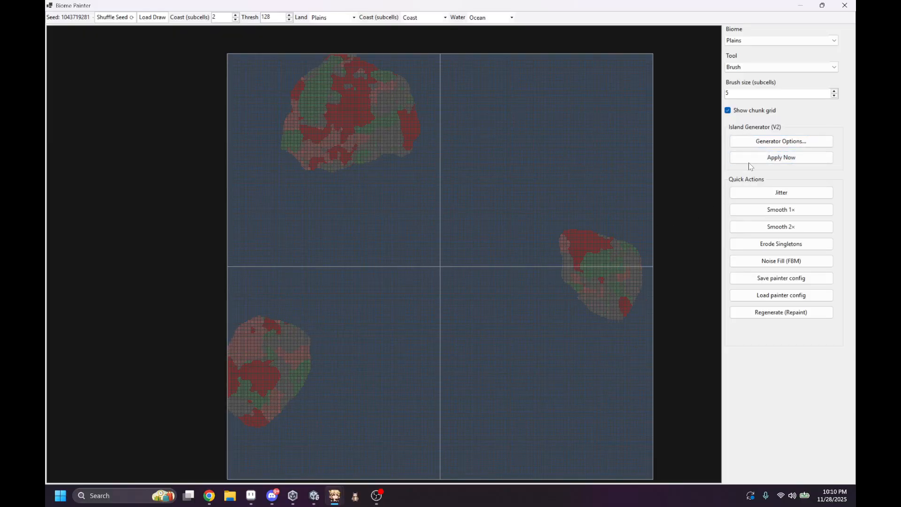
Step: Set the coast biome of islands 1, 2 and 3 to Coast in the generator options, accept, and regenerate the islands
click(768, 142)
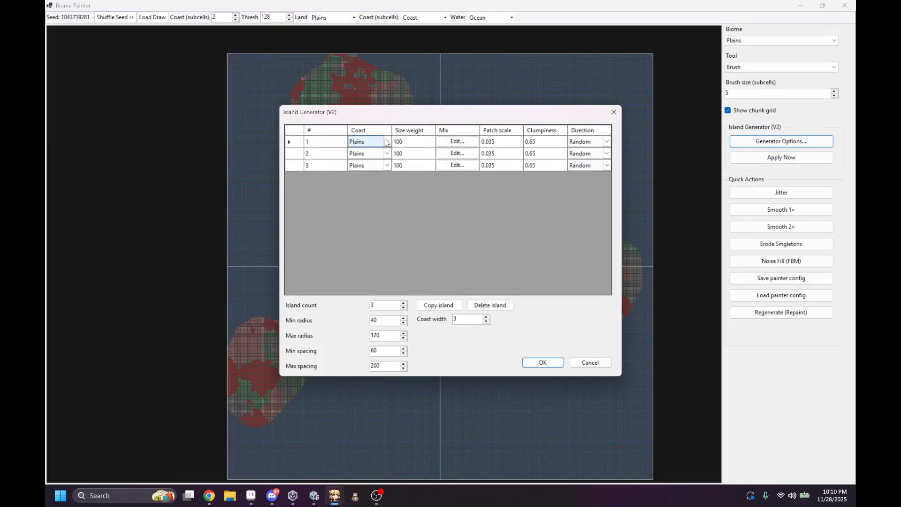
click(383, 143)
click(386, 141)
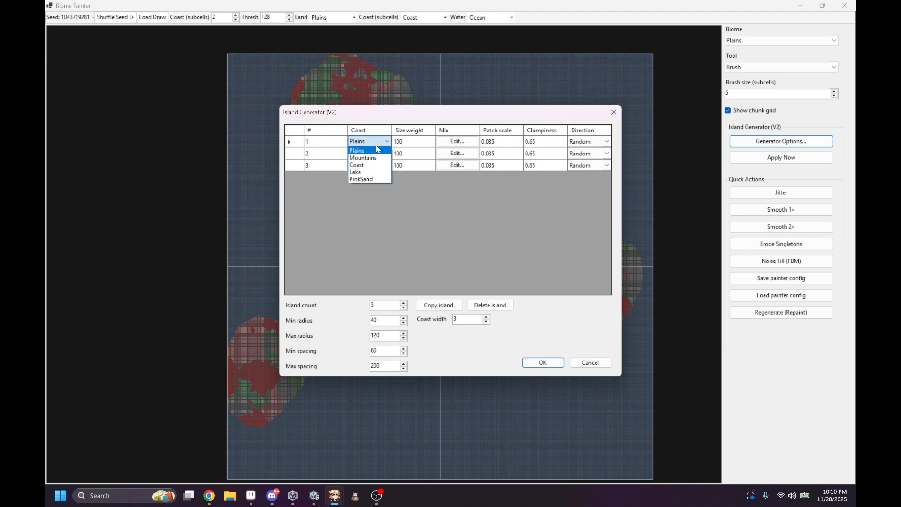
click(370, 172)
click(387, 154)
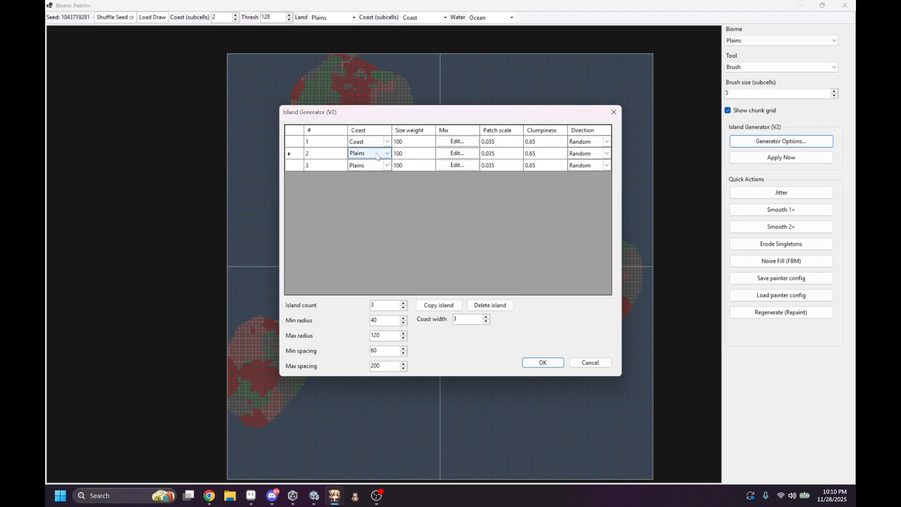
click(387, 154)
click(362, 178)
click(373, 166)
click(373, 166)
click(370, 189)
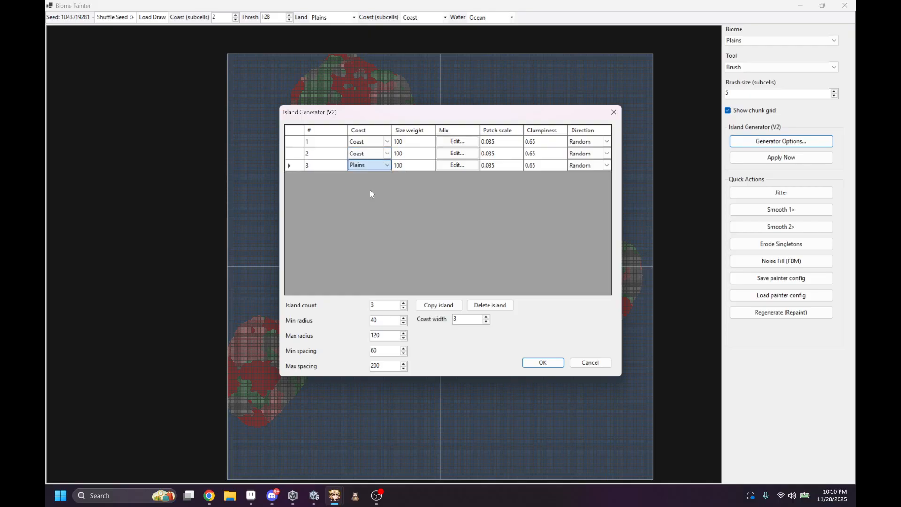
click(542, 362)
click(777, 158)
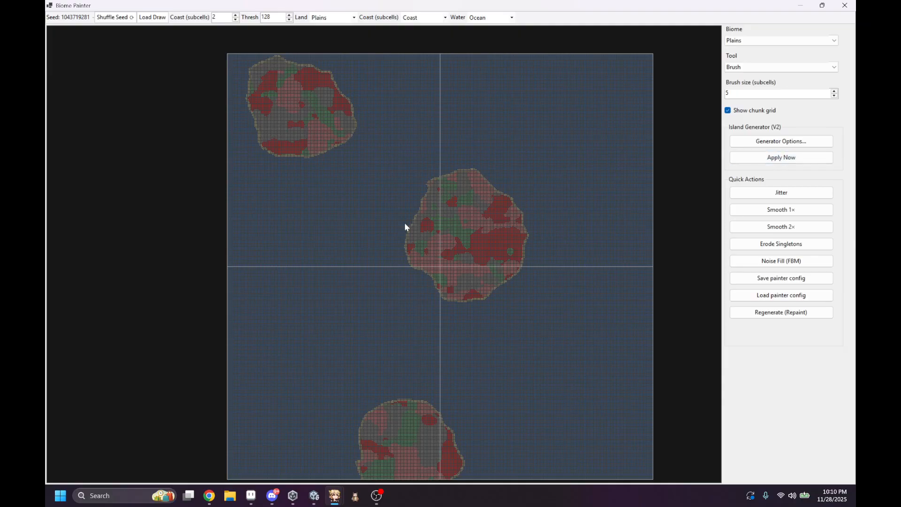
Step: Set the island generator's max radius to 300 and the size weight of island 2 to 50
scroll(404, 223, up, 3)
click(781, 141)
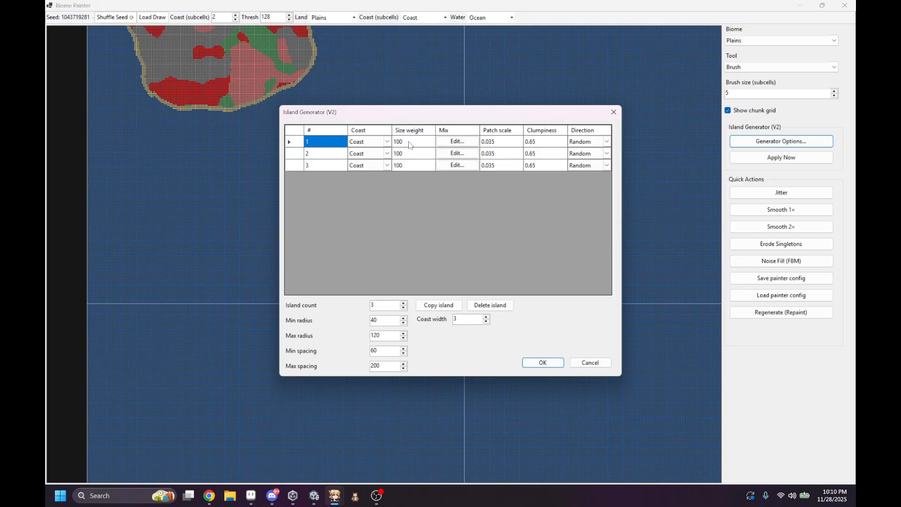
double_click(392, 337)
text(300)
click(413, 153)
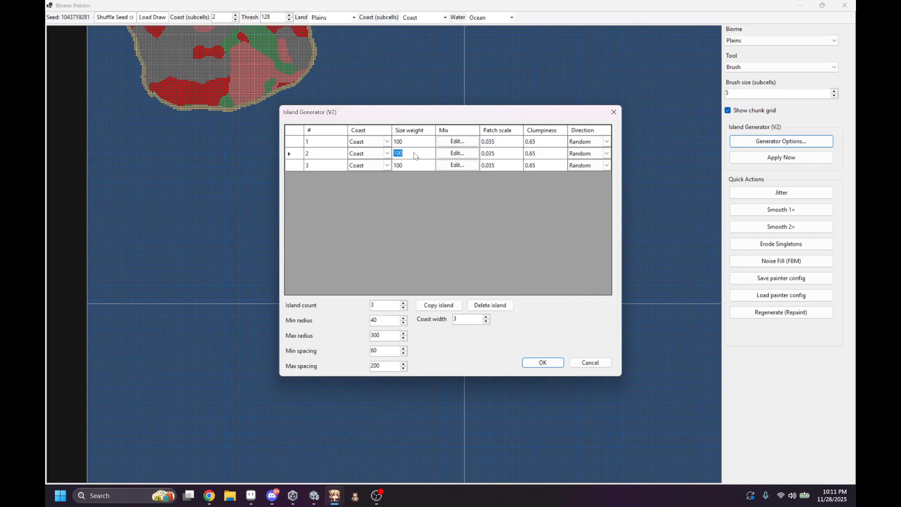
text(50)
Step: Set the direction of islands 1 and 2 to Center, accept the generator options, and regenerate the islands
drag(515, 114, 441, 160)
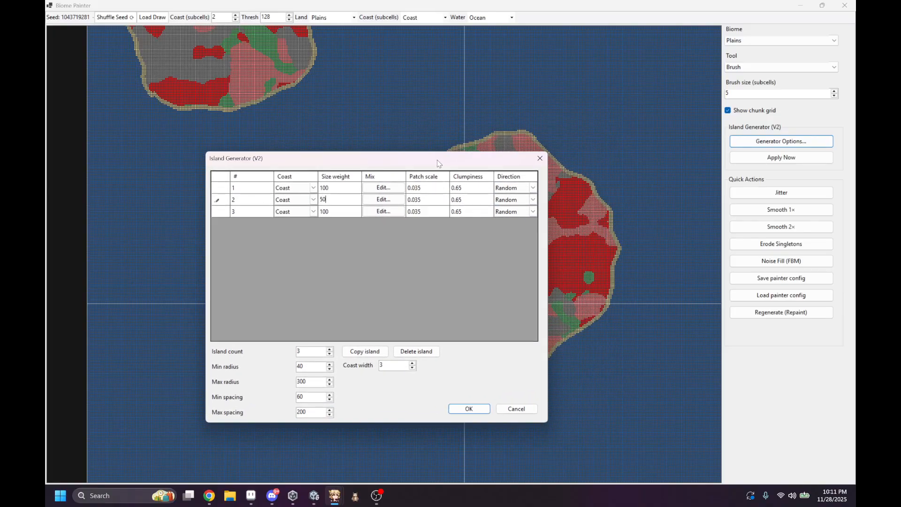
click(533, 189)
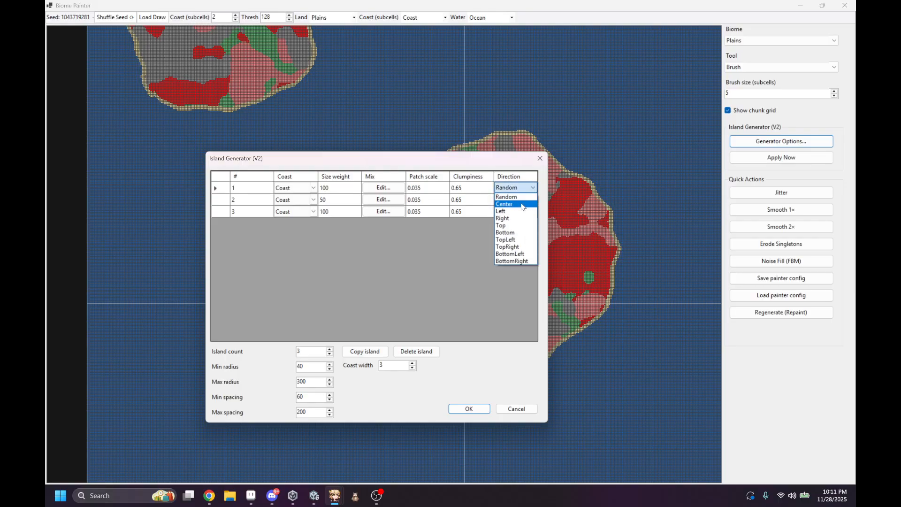
click(537, 201)
click(534, 200)
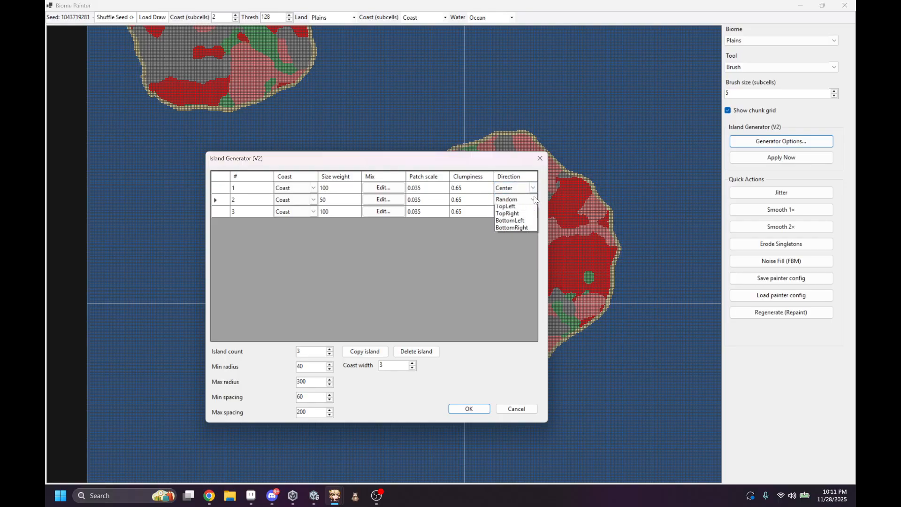
click(515, 216)
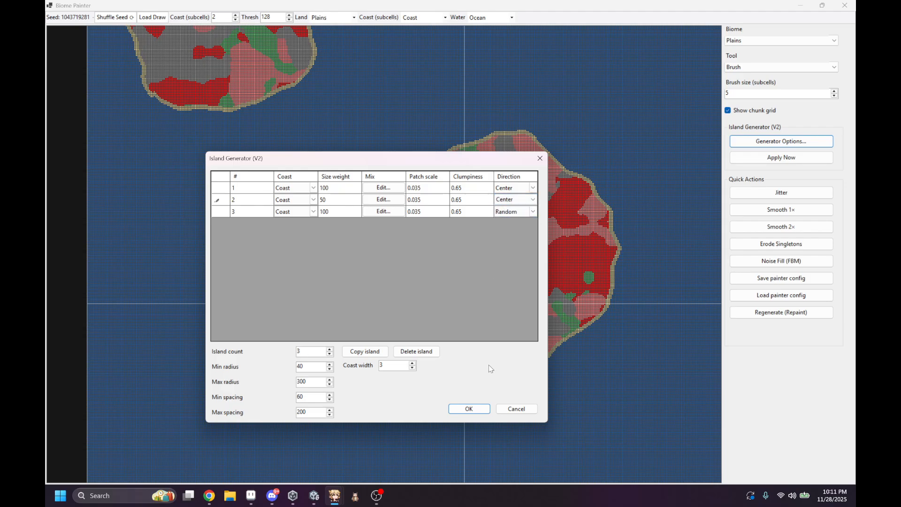
click(469, 409)
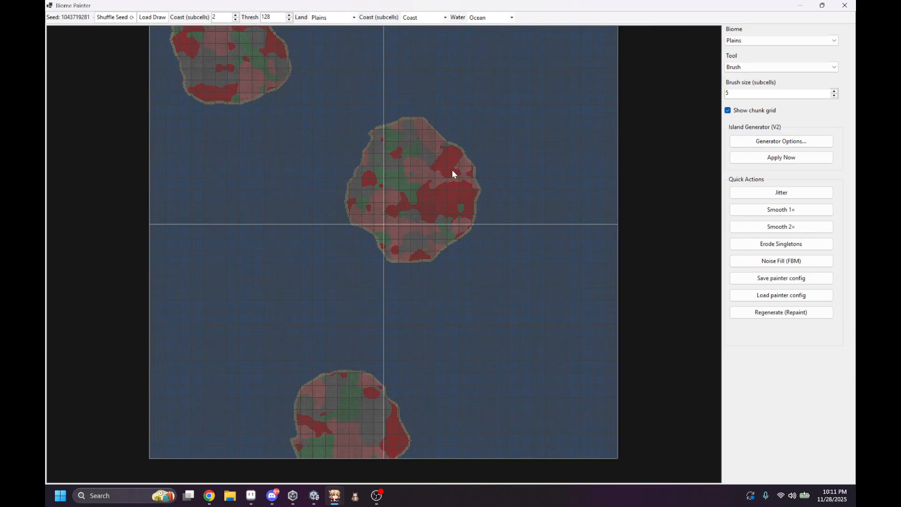
click(781, 158)
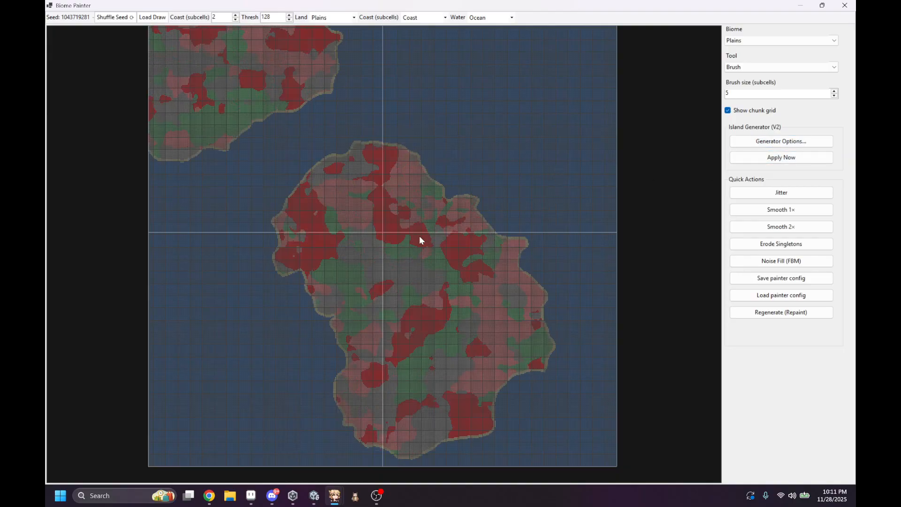
Step: Try an island count of 9, return it to 3, and regenerate the islands with a coast width of 12
scroll(416, 283, up, 6)
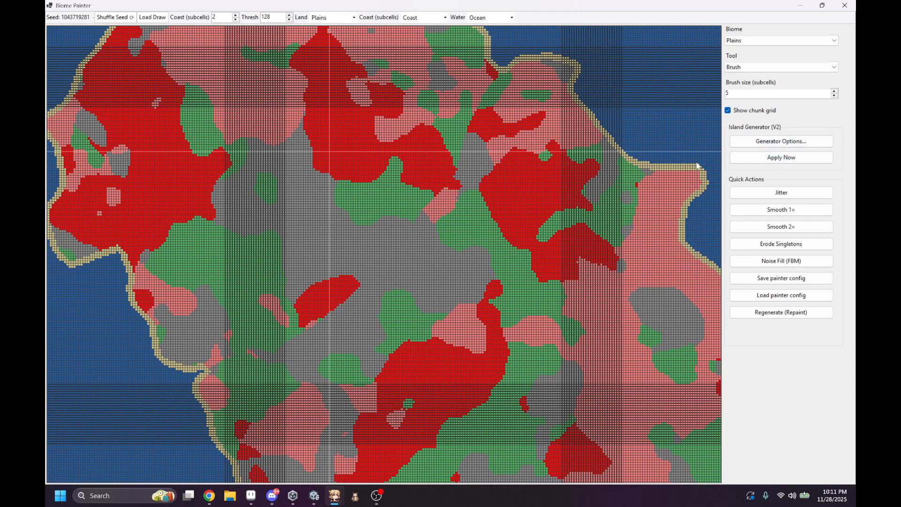
scroll(579, 172, down, 5)
scroll(478, 167, down, 1)
middle_drag(478, 167, 543, 294)
middle_drag(476, 210, 395, 210)
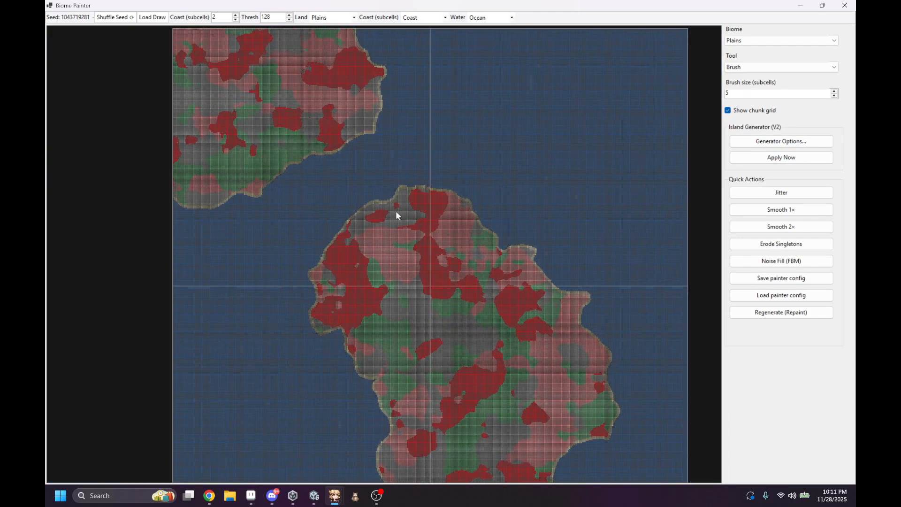
middle_drag(694, 207, 683, 179)
click(769, 141)
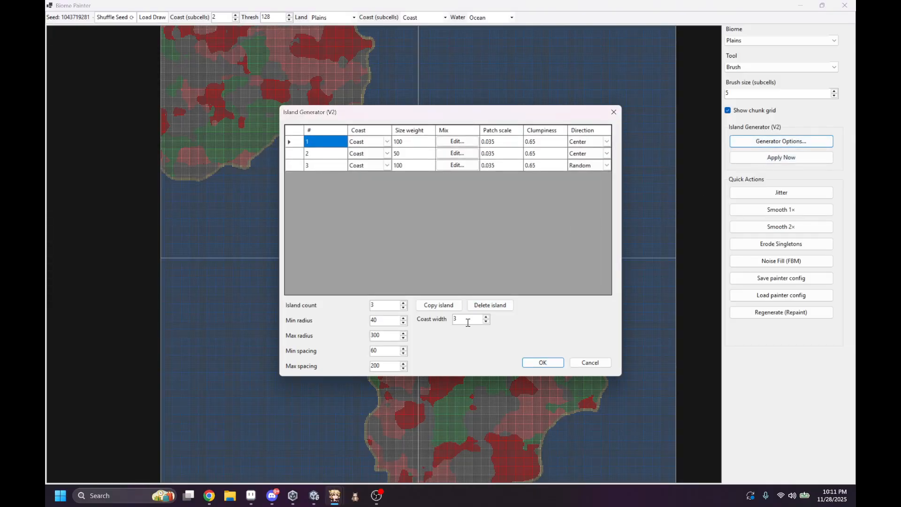
double_click(382, 306)
text(9)
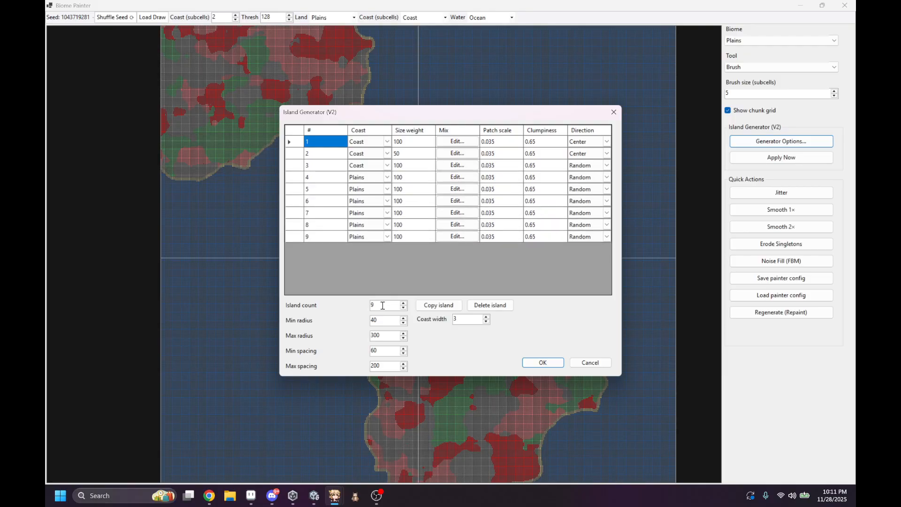
scroll(383, 305, down, 2)
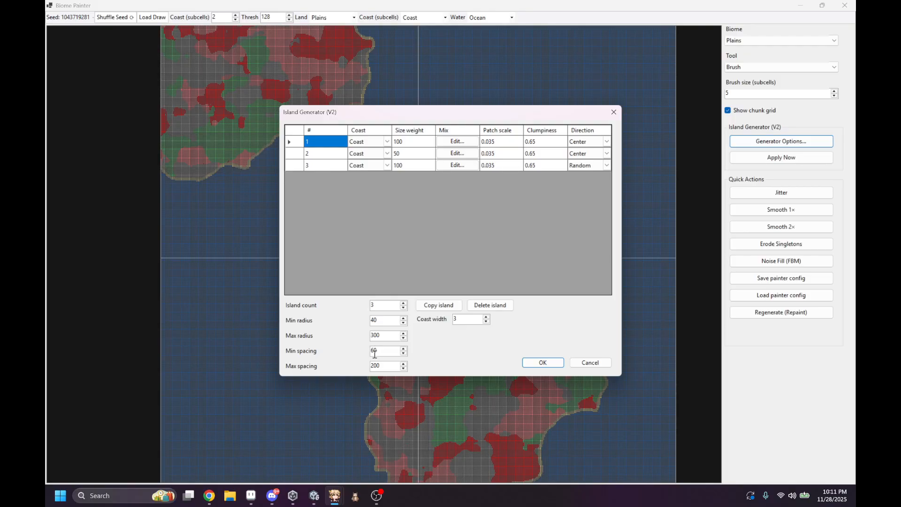
click(520, 361)
click(777, 159)
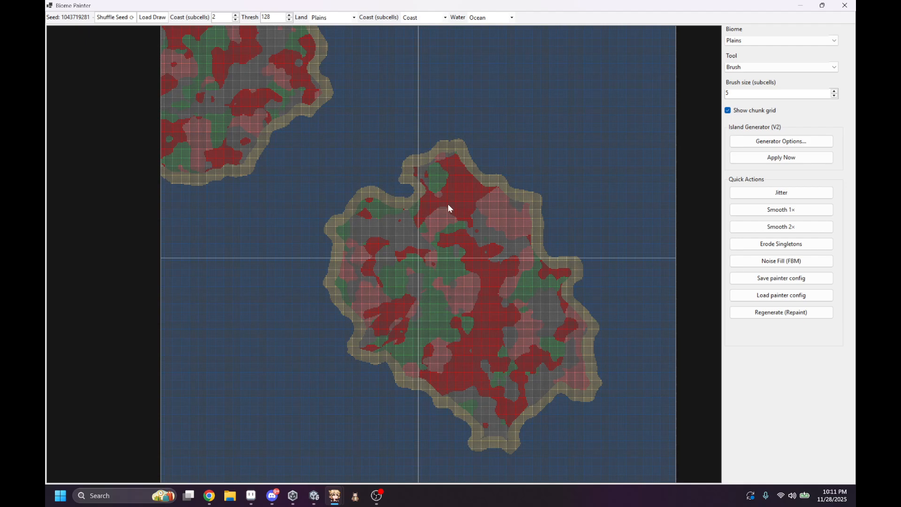
Step: In island 1's biome mix, set the Plains weight to 70 and the Mountains weight to 20
click(781, 142)
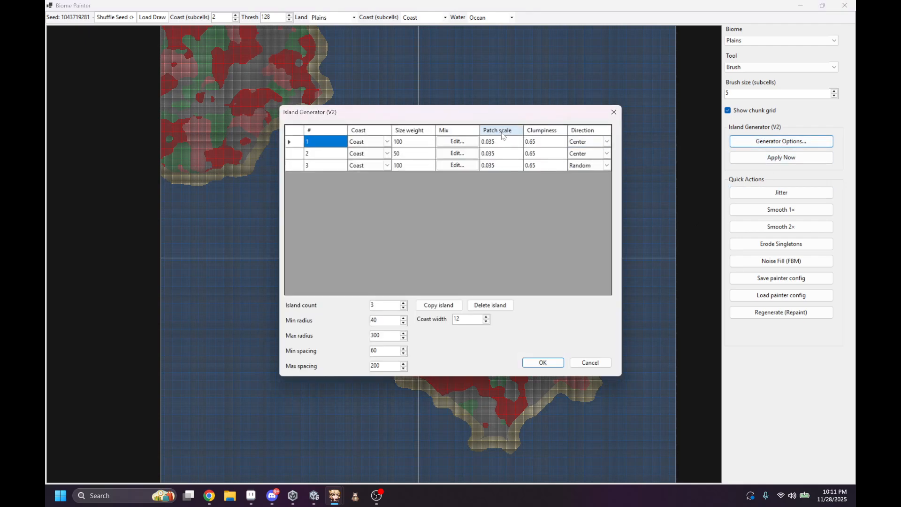
click(457, 142)
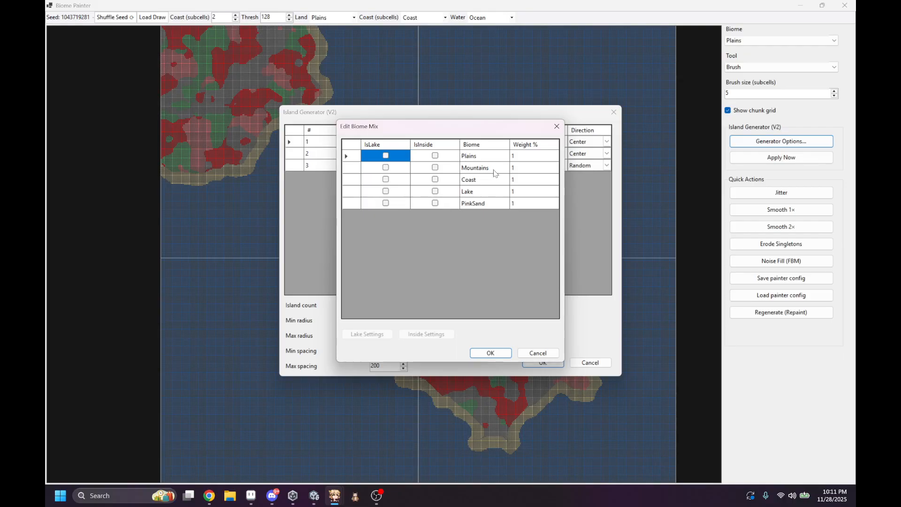
click(535, 157)
click(534, 155)
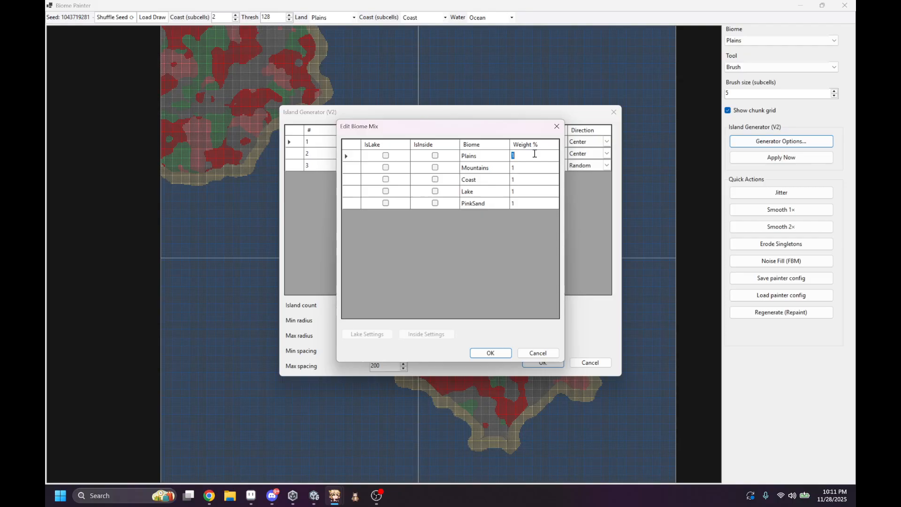
text(70)
click(522, 166)
click(522, 166)
text(20)
click(490, 353)
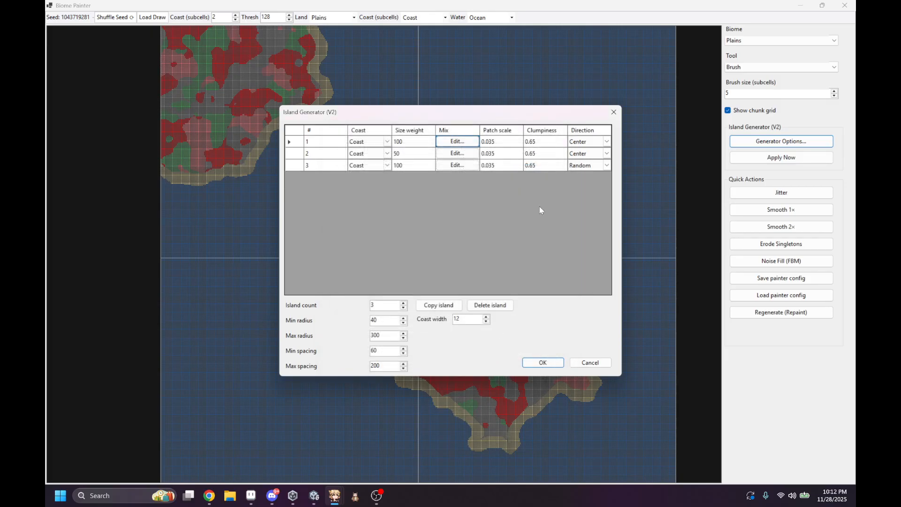
Step: Delete islands 3 and 2 from the generator list and replace them with two copies of island 1
click(295, 165)
click(490, 305)
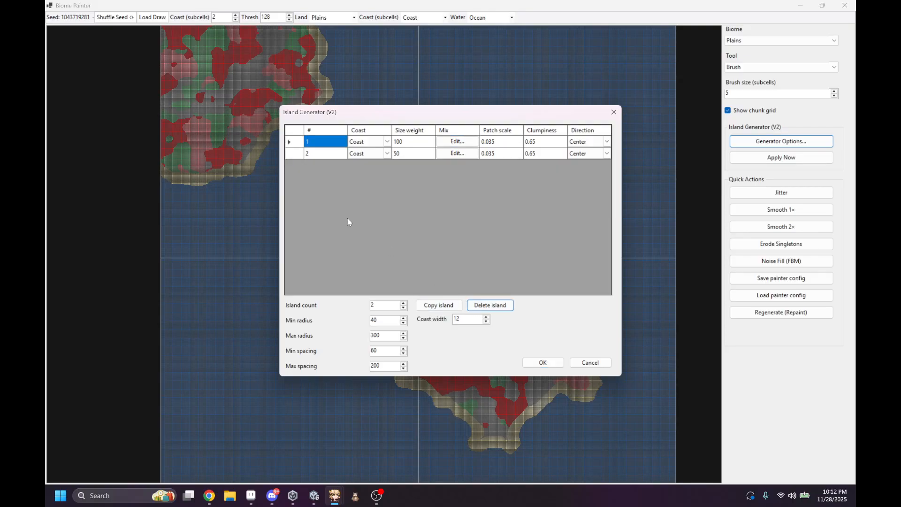
click(294, 153)
click(507, 306)
click(439, 305)
click(439, 305)
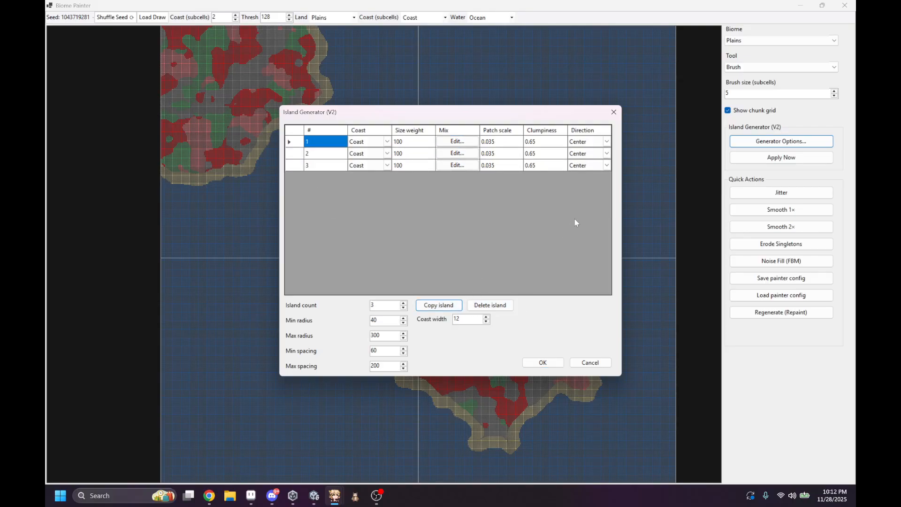
Step: Accept the generator options and regenerate the map with the three identical islands
click(543, 362)
click(744, 161)
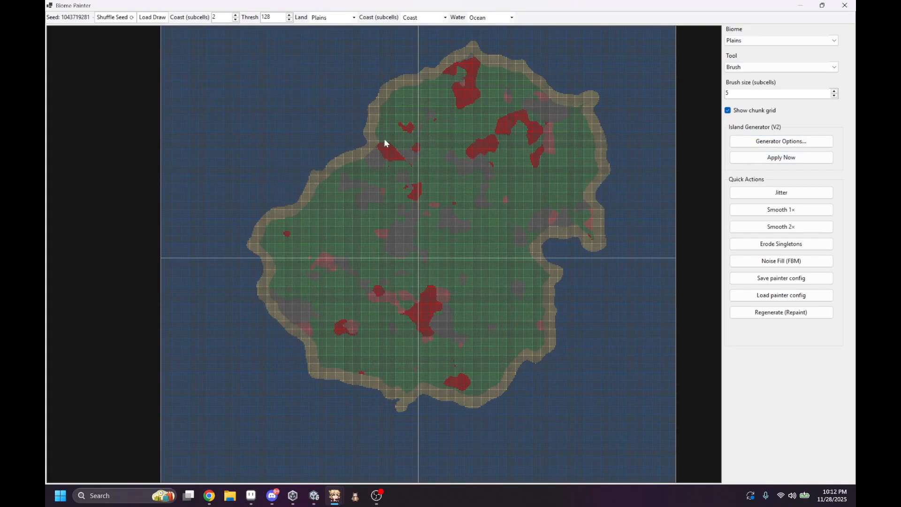
scroll(502, 118, down, 2)
middle_drag(447, 127, 427, 210)
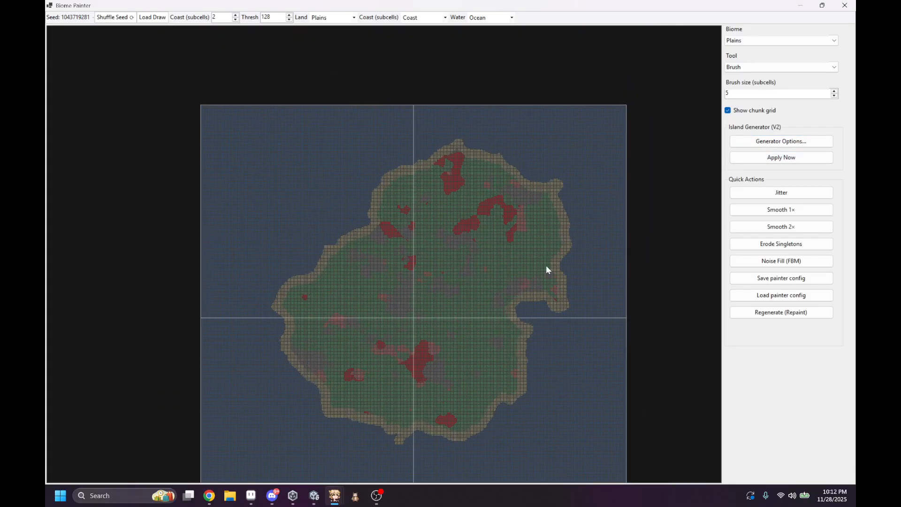
middle_drag(548, 249, 561, 162)
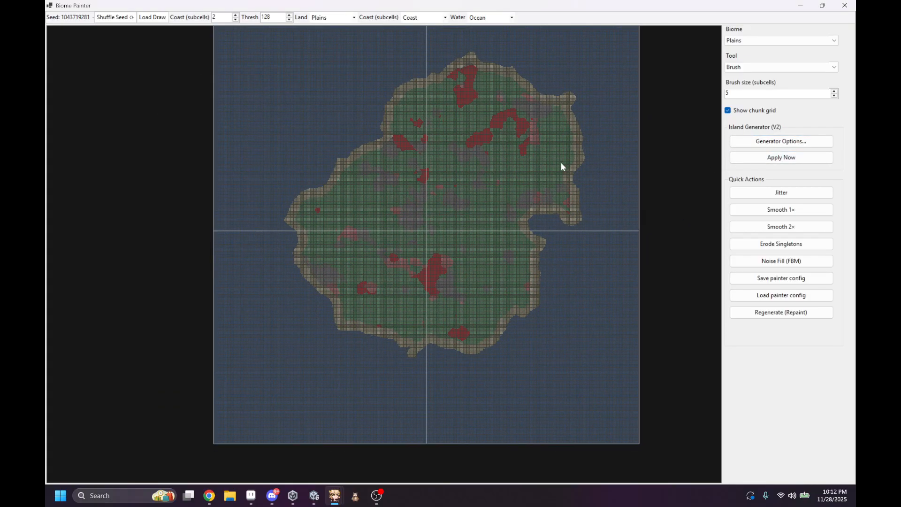
Step: Reopen the island generator options and set the direction of island 3 to Random
click(807, 147)
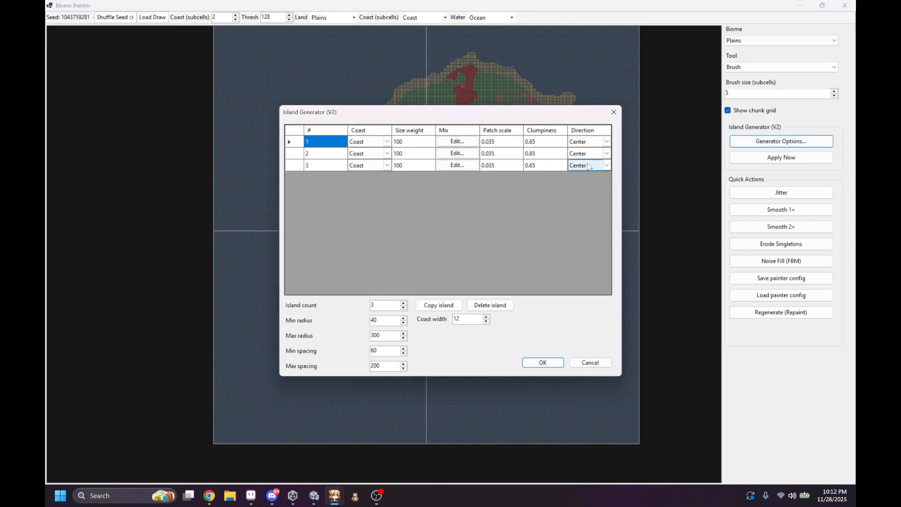
drag(530, 113, 379, 132)
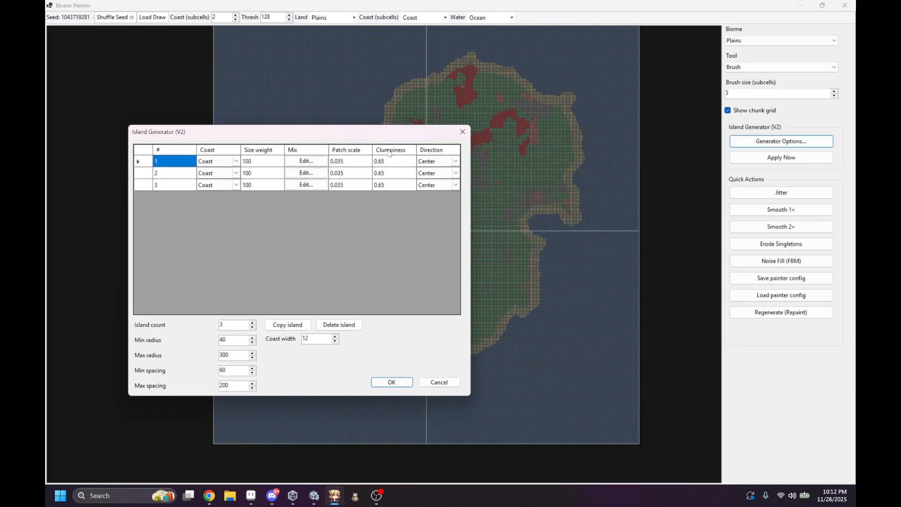
click(452, 187)
click(455, 185)
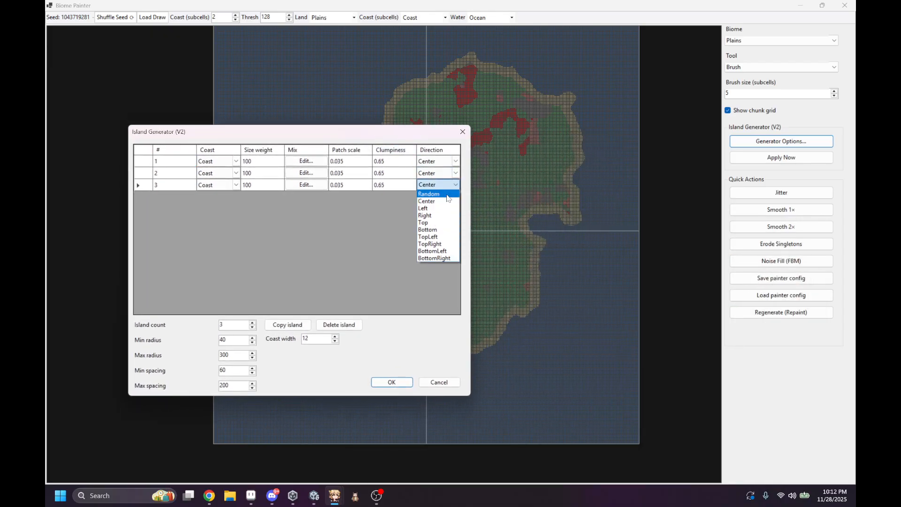
click(448, 197)
drag(335, 137, 633, 202)
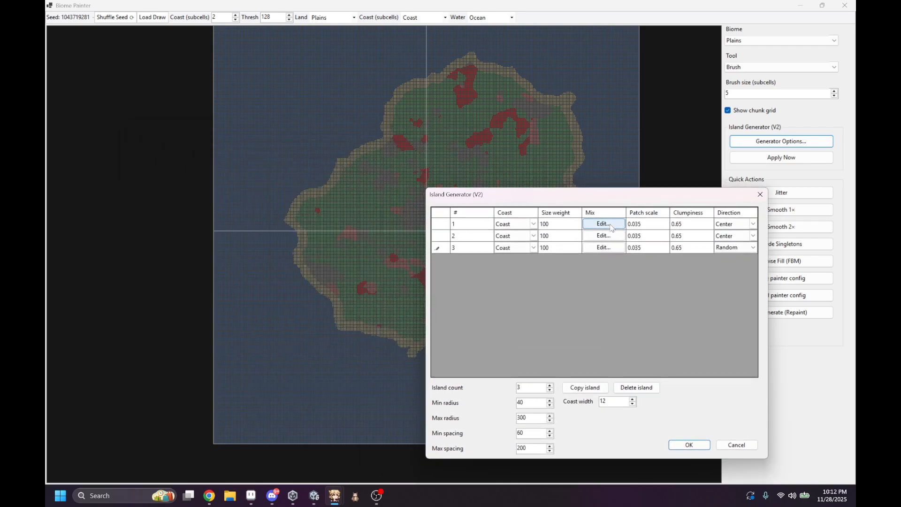
Step: In island 1's biome mix, mark PinkSand as an inside biome and place it inside Mountains
click(603, 223)
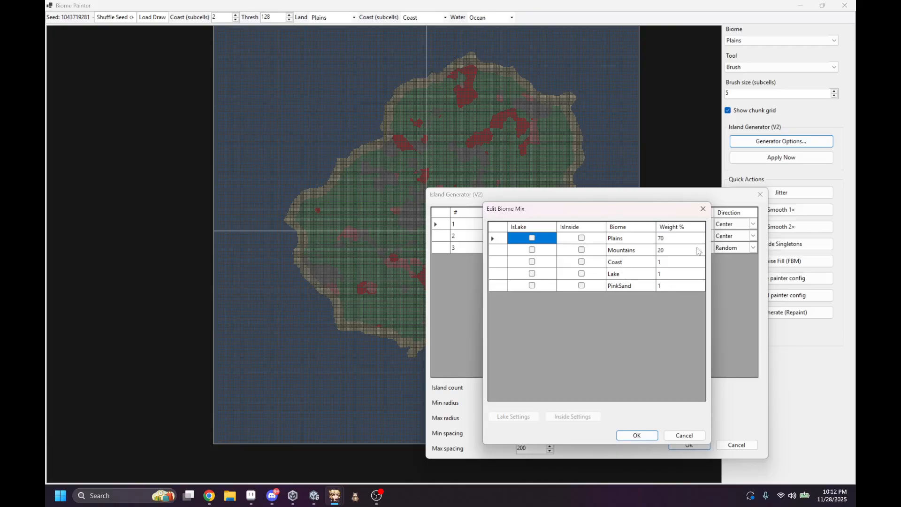
click(581, 285)
click(583, 416)
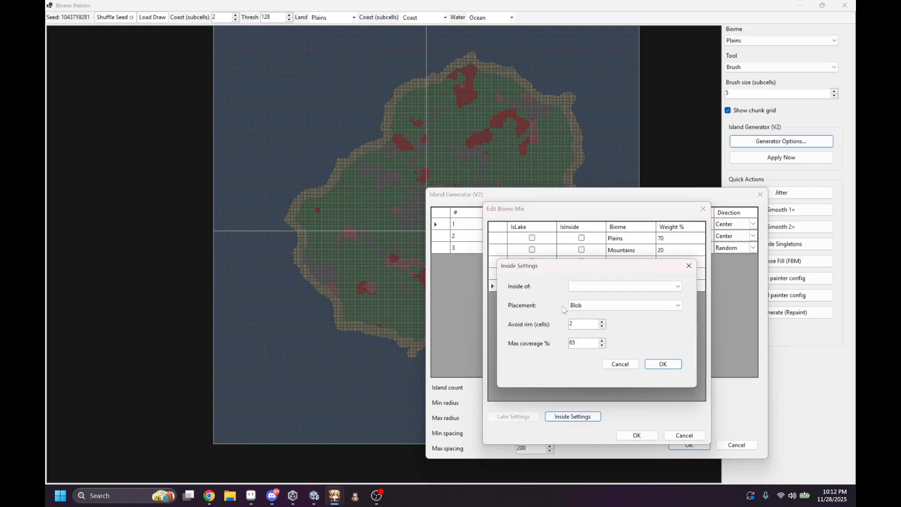
click(576, 288)
click(587, 308)
click(662, 365)
Step: Mark Lake as an inside biome and place it inside PinkSand
click(581, 274)
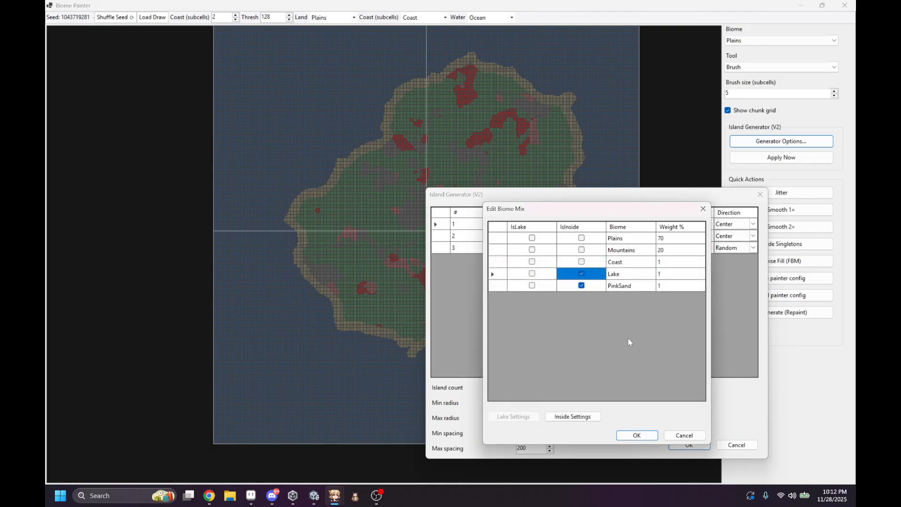
click(587, 416)
click(590, 286)
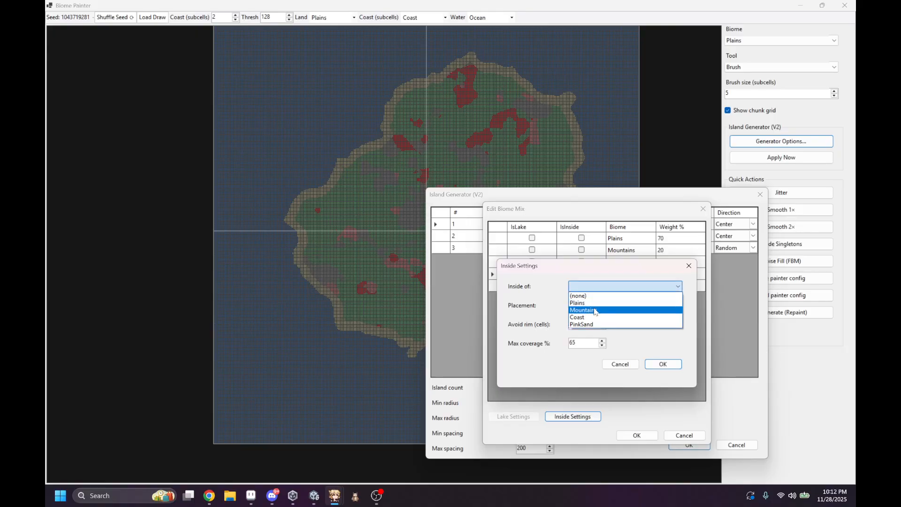
click(582, 324)
click(662, 364)
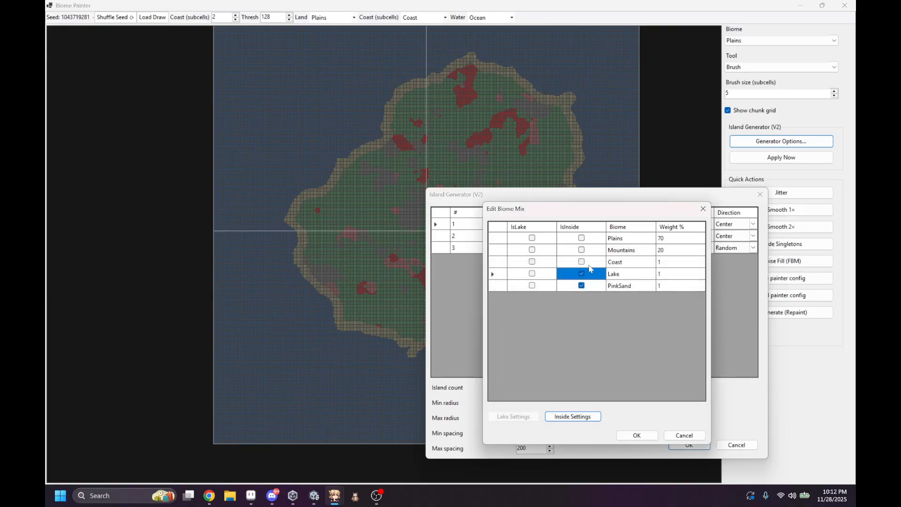
Step: Mark Coast as an inside biome placed inside Lake, and accept the biome mix
click(582, 262)
click(573, 416)
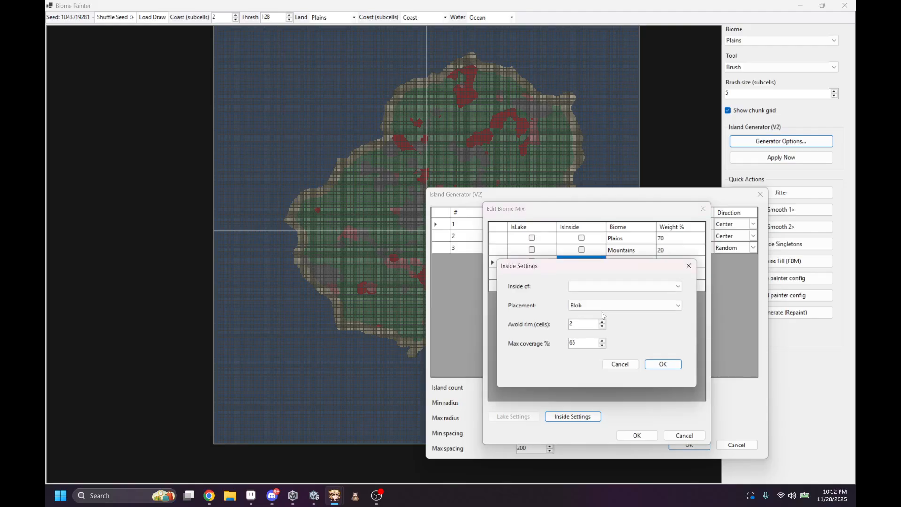
click(589, 287)
click(592, 317)
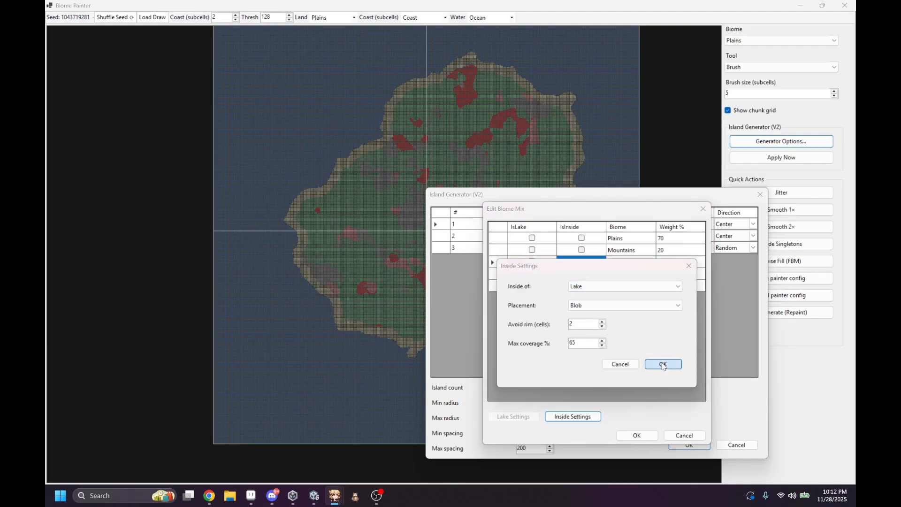
click(662, 364)
click(638, 435)
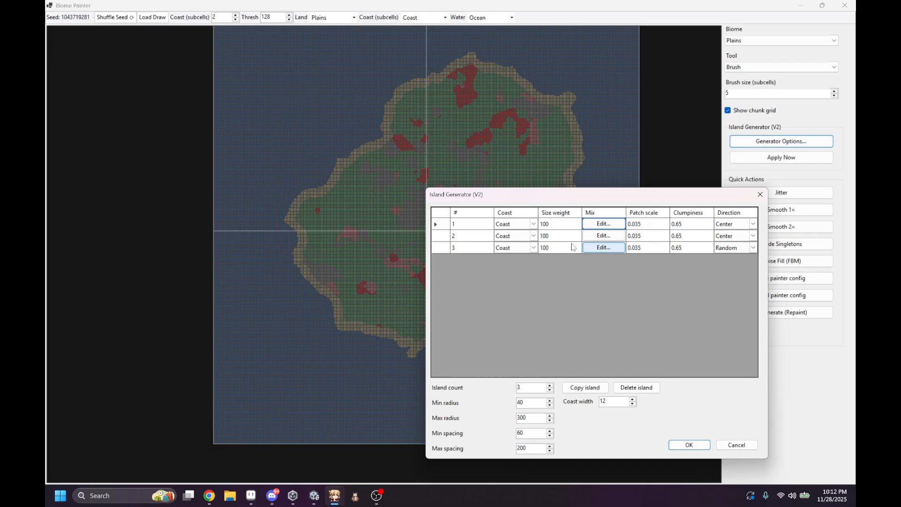
Step: Delete islands 3 and 2 so that only island 1 stays in the generator list
click(440, 249)
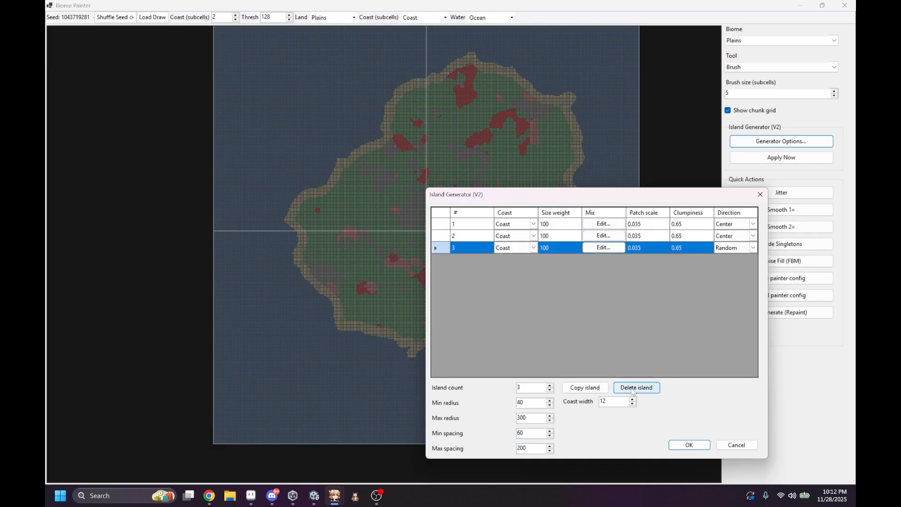
click(634, 389)
click(440, 235)
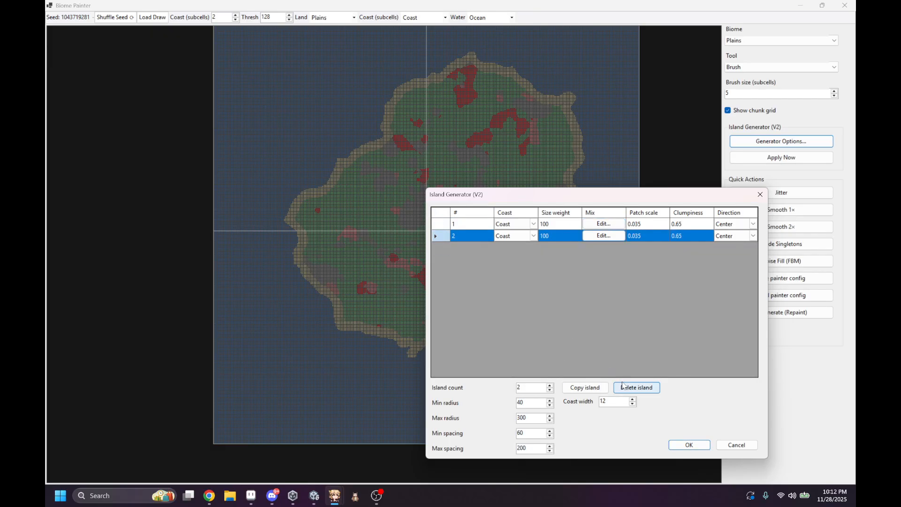
click(635, 387)
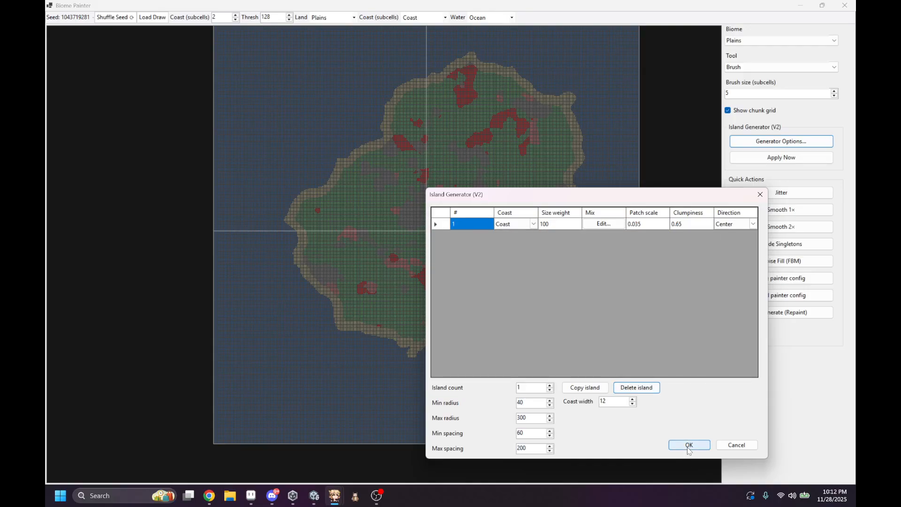
Step: Accept the generator options, regenerate the map with the single island, and inspect its nested biomes
click(688, 445)
click(781, 158)
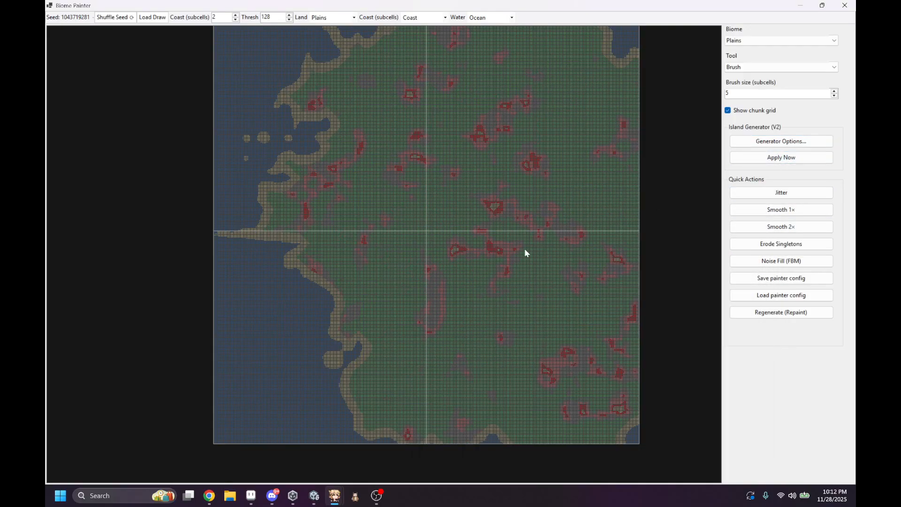
scroll(511, 230, up, 2)
scroll(504, 218, up, 4)
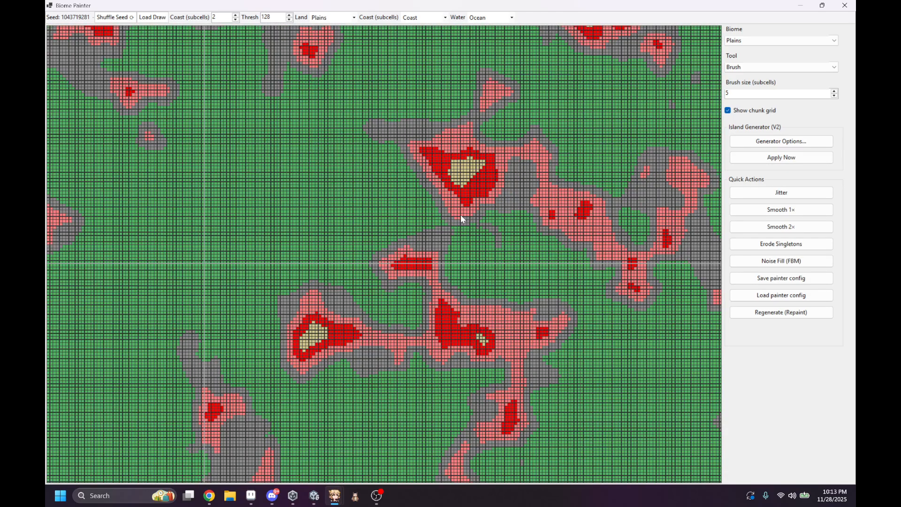
scroll(472, 169, down, 6)
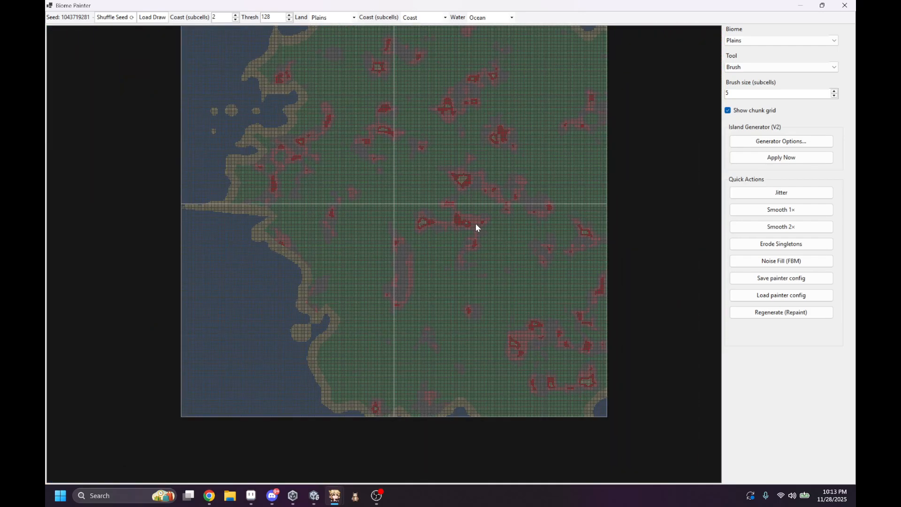
middle_drag(491, 106, 476, 134)
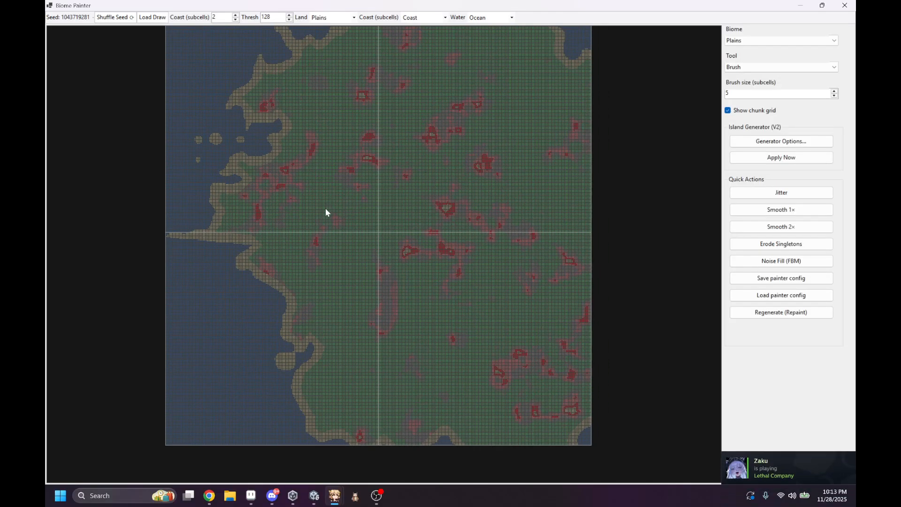
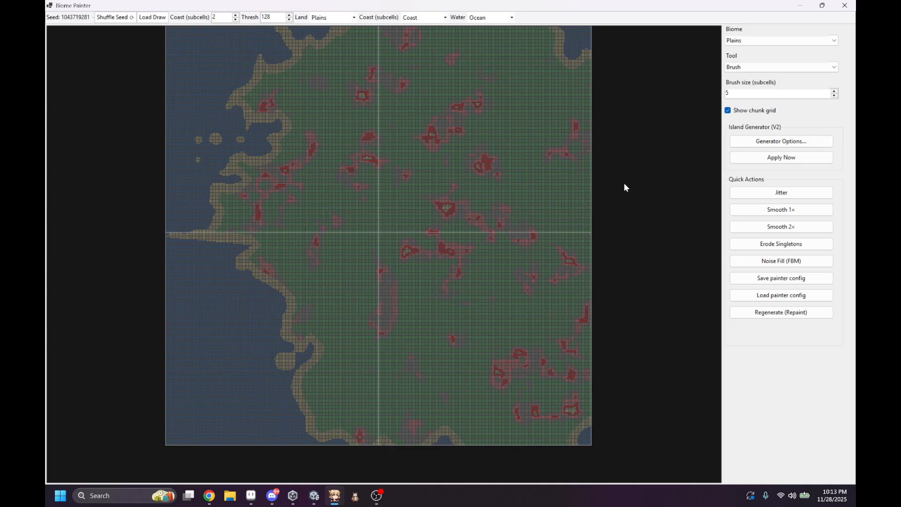
Step: In island 1's biome mix, clear the inside option for Lake and Coast and mark Lake as a lake biome
click(749, 142)
click(449, 141)
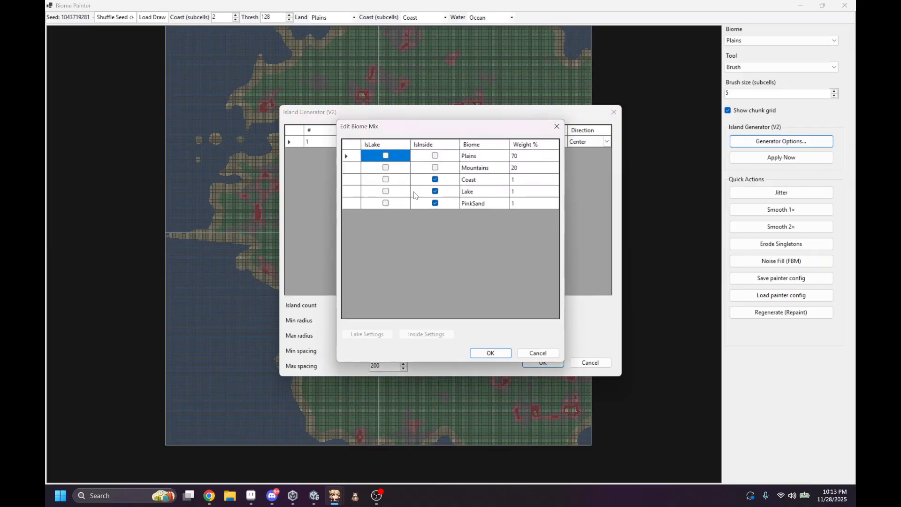
click(392, 193)
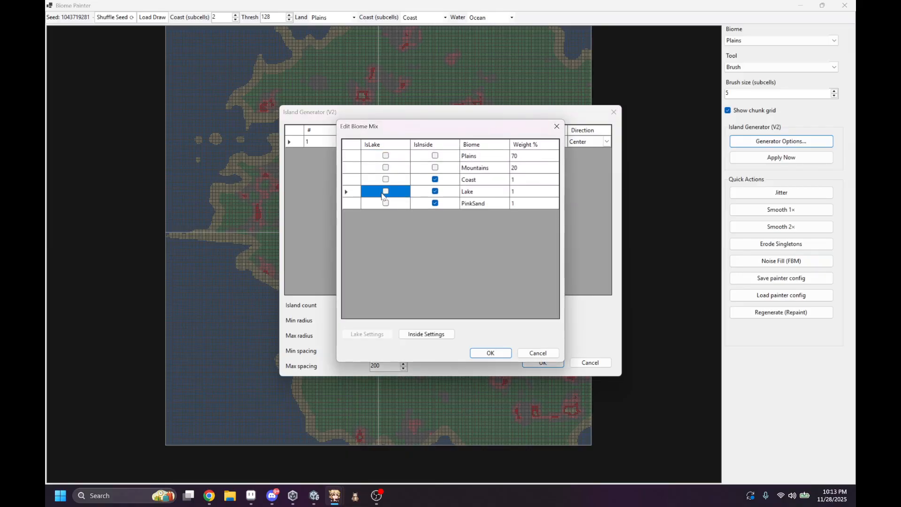
click(435, 193)
click(435, 179)
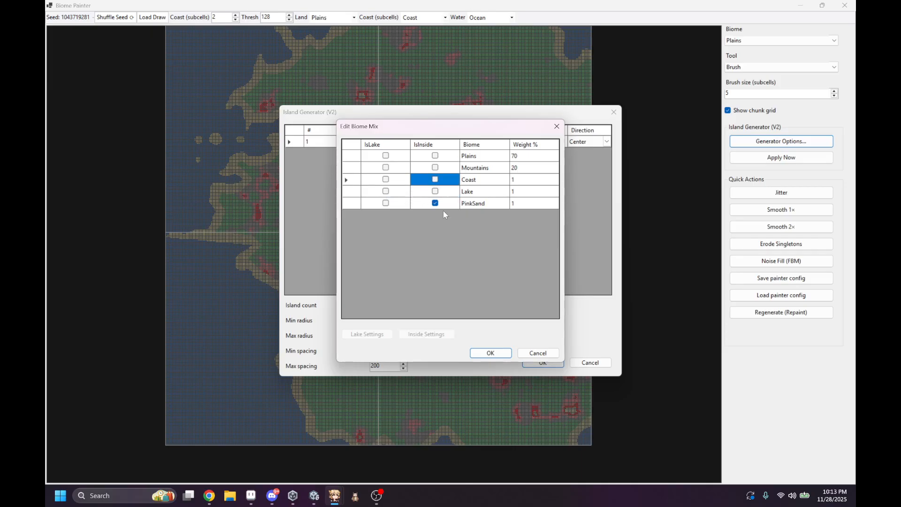
click(385, 192)
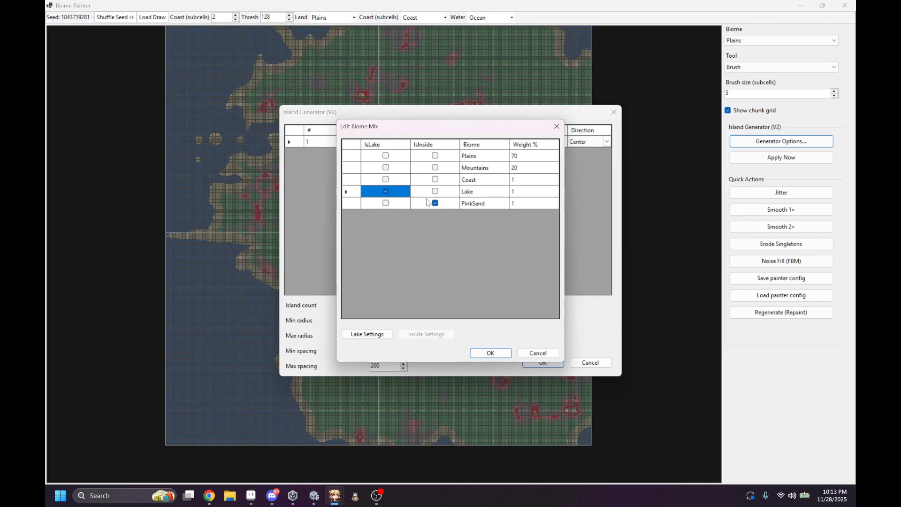
Step: Set Coast as the shore biome in Lake's lake settings and accept the biome mix
click(366, 333)
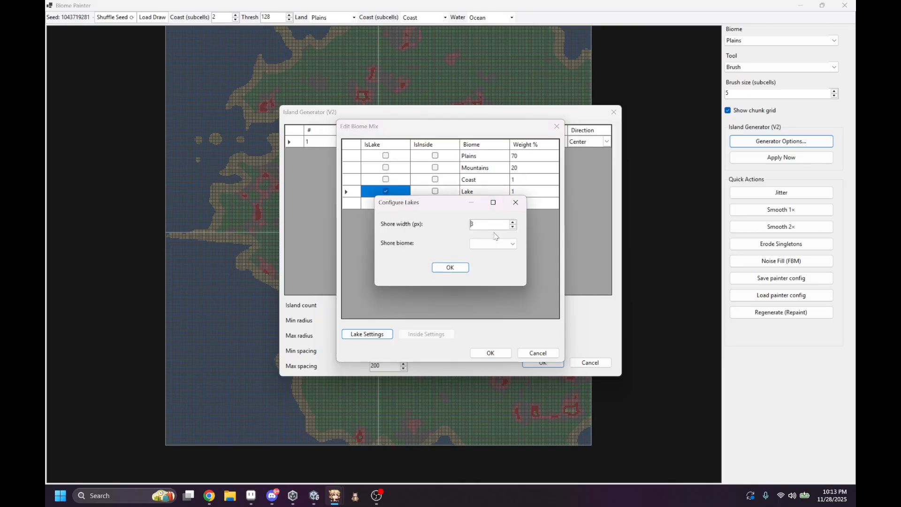
click(513, 244)
click(483, 263)
click(449, 267)
click(490, 352)
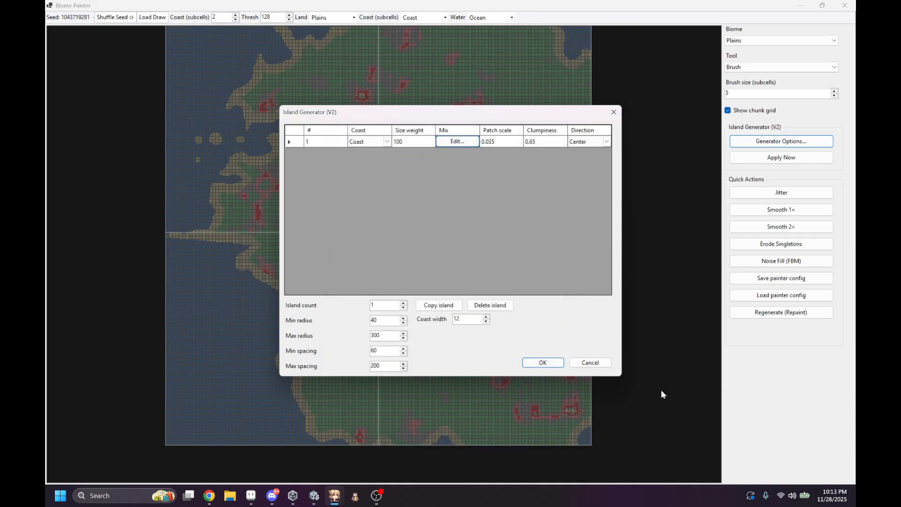
Step: Accept the generator options, regenerate the map with the lake setup, and inspect the shores around the lakes
click(543, 363)
click(816, 158)
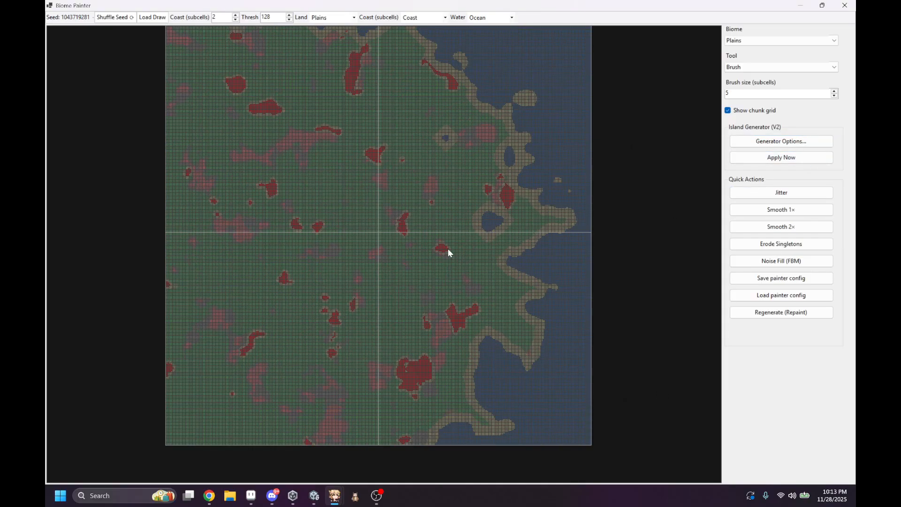
scroll(471, 229, up, 5)
scroll(445, 220, down, 3)
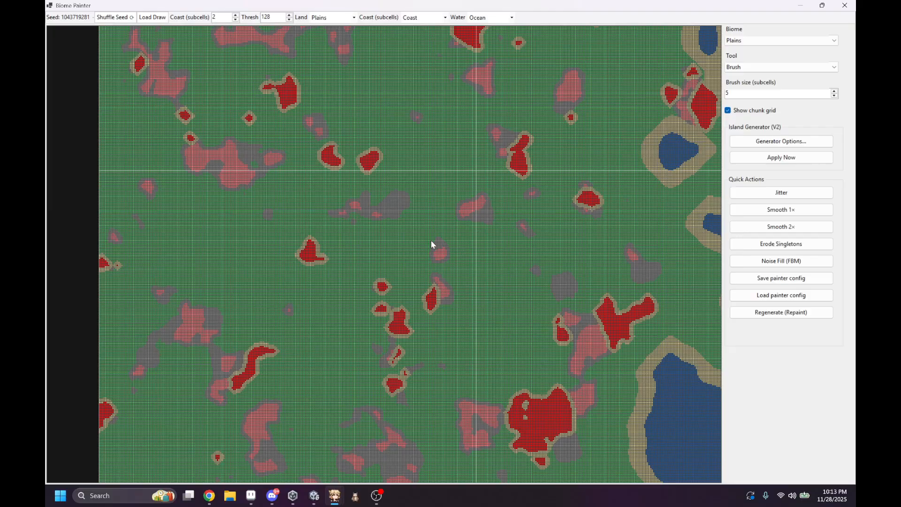
scroll(312, 259, up, 5)
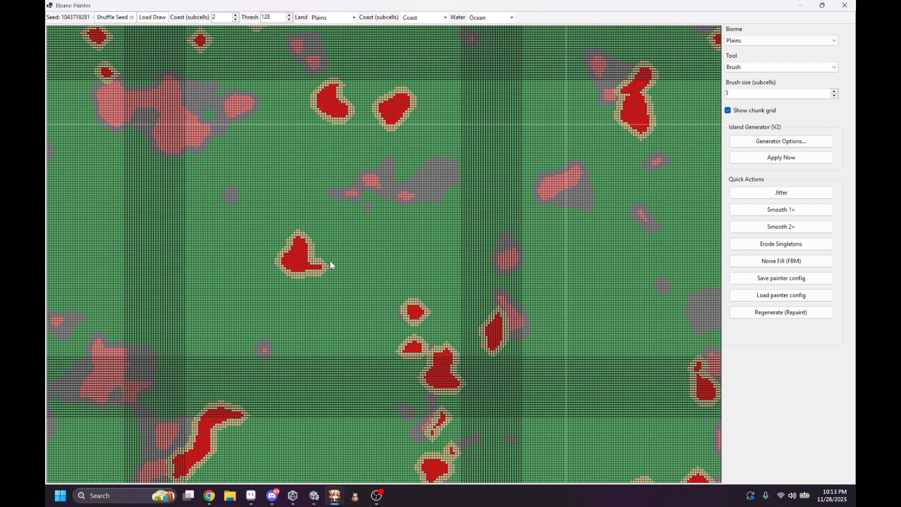
scroll(457, 263, down, 6)
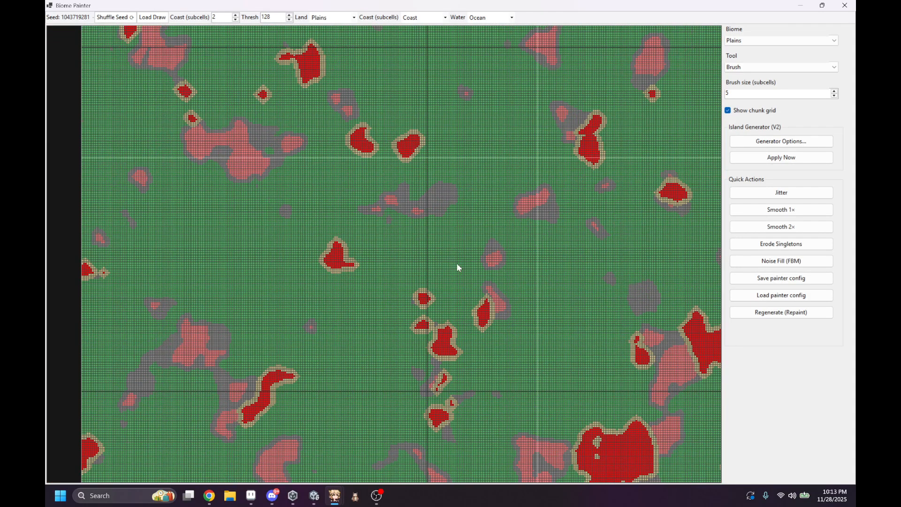
scroll(498, 244, down, 1)
middle_drag(498, 243, 506, 297)
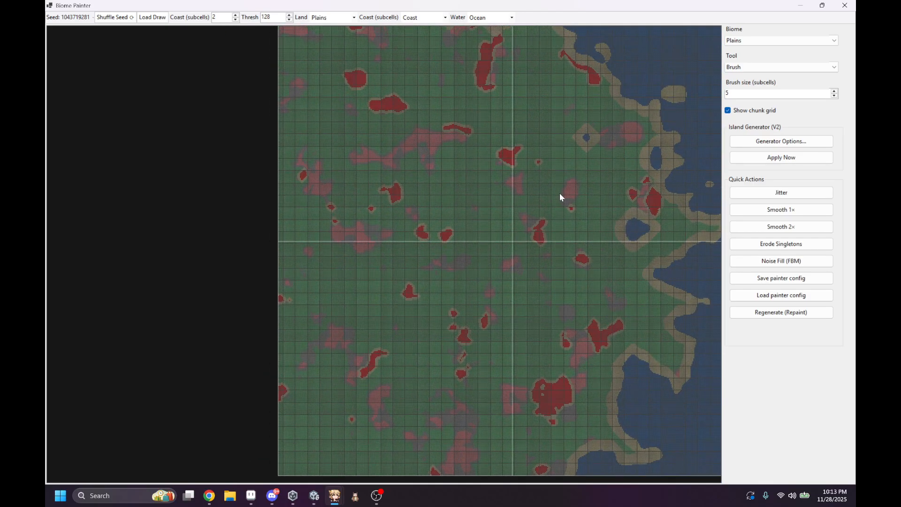
click(757, 141)
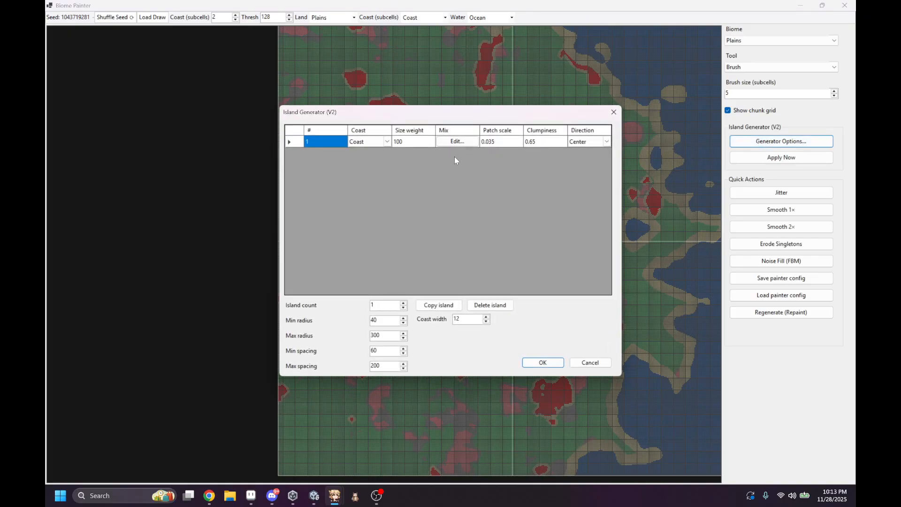
click(541, 363)
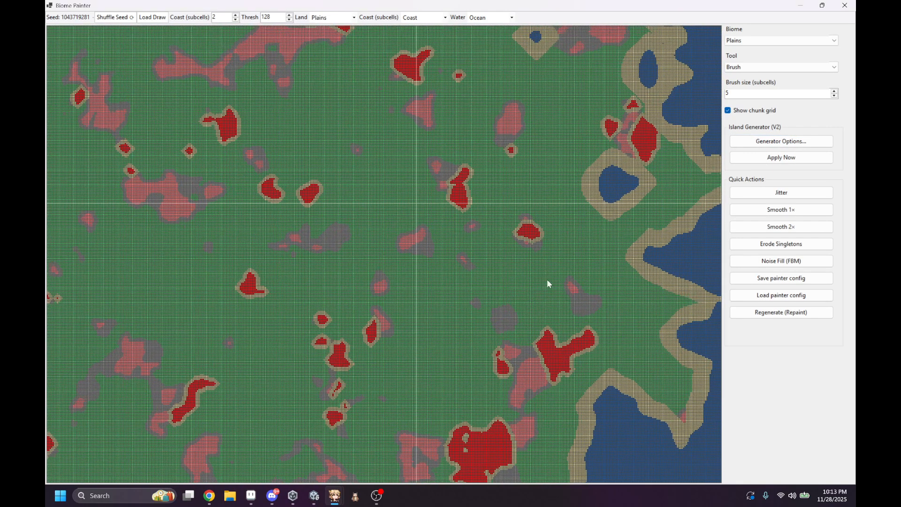
Step: Jitter the biome borders repeatedly and smooth them with Smooth 1× and Smooth 2×
click(800, 195)
click(800, 195)
click(800, 195)
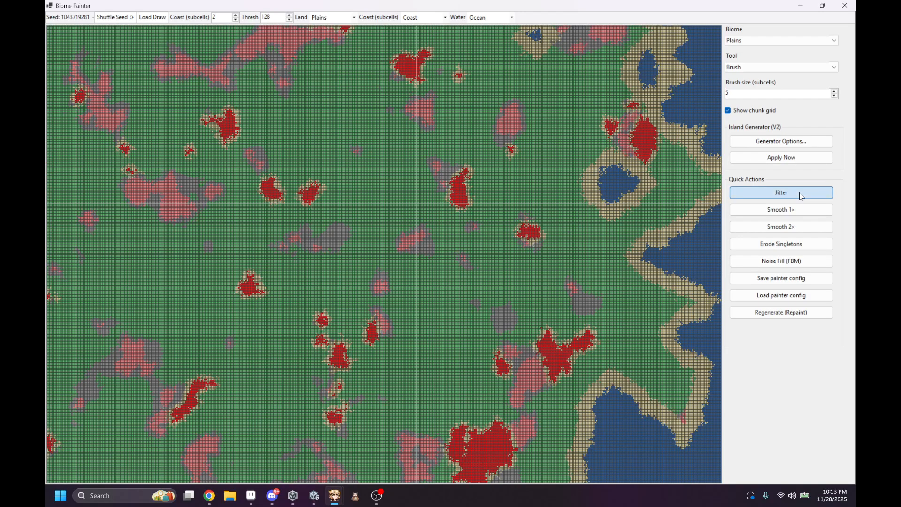
click(800, 196)
click(800, 195)
click(794, 212)
click(794, 226)
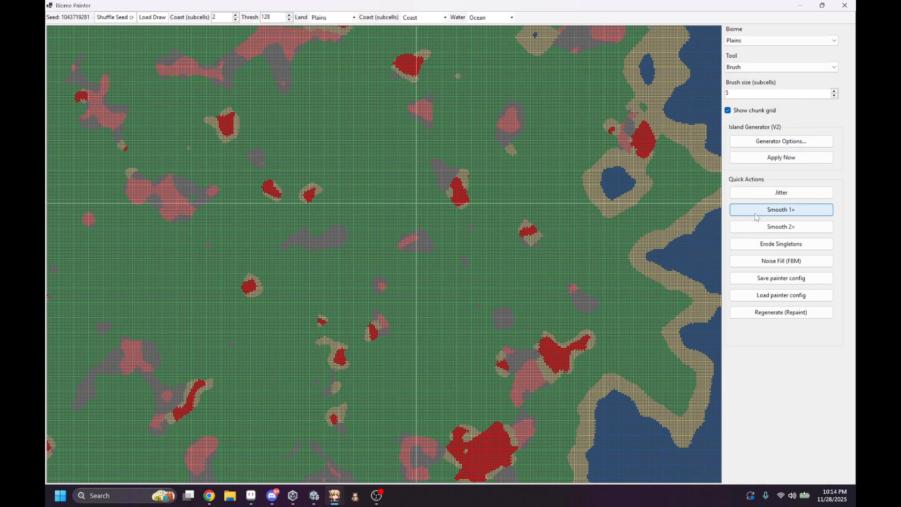
Step: Set the brush size to 0 and paint four single Plains cells around one ocean cell in the eastern bay
middle_drag(708, 237, 680, 239)
scroll(575, 244, up, 10)
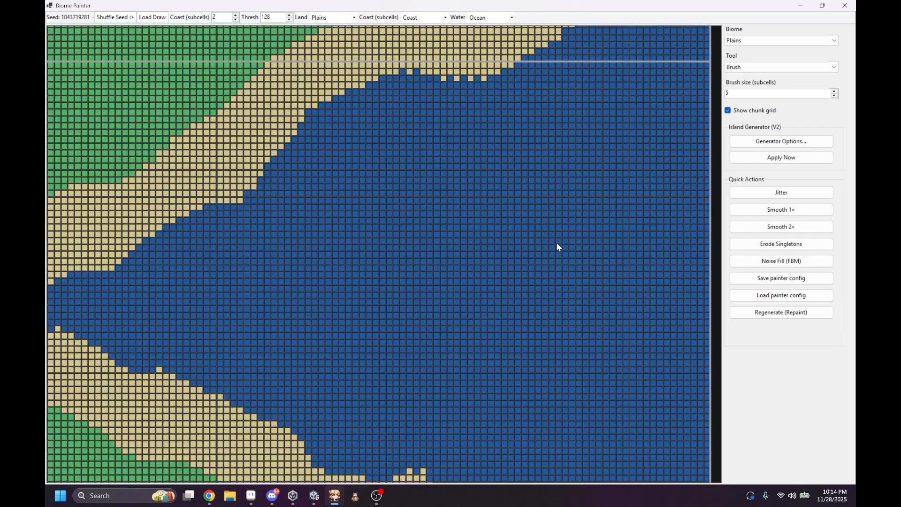
scroll(752, 92, down, 2)
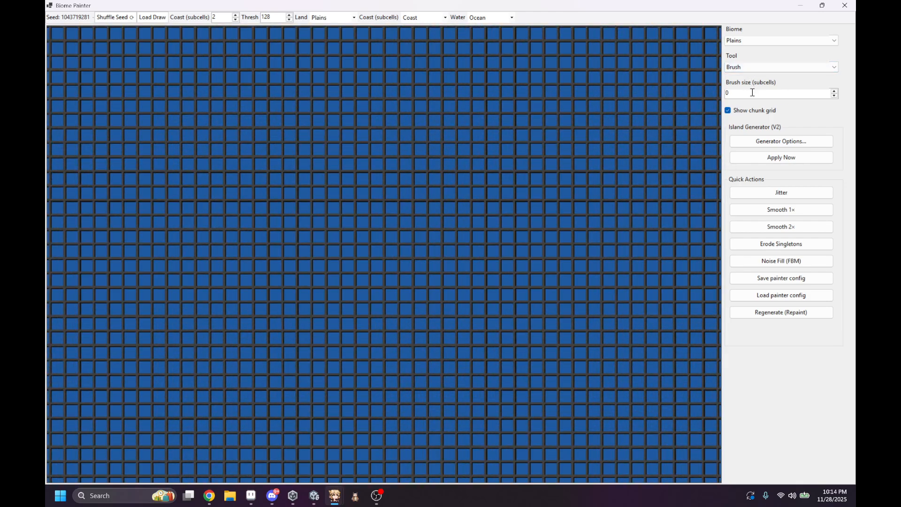
click(551, 179)
click(536, 193)
click(551, 208)
click(565, 193)
Step: Paint the four corner cells in Plains to complete the 3×3 ring around the ocean cell
scroll(553, 181, down, 3)
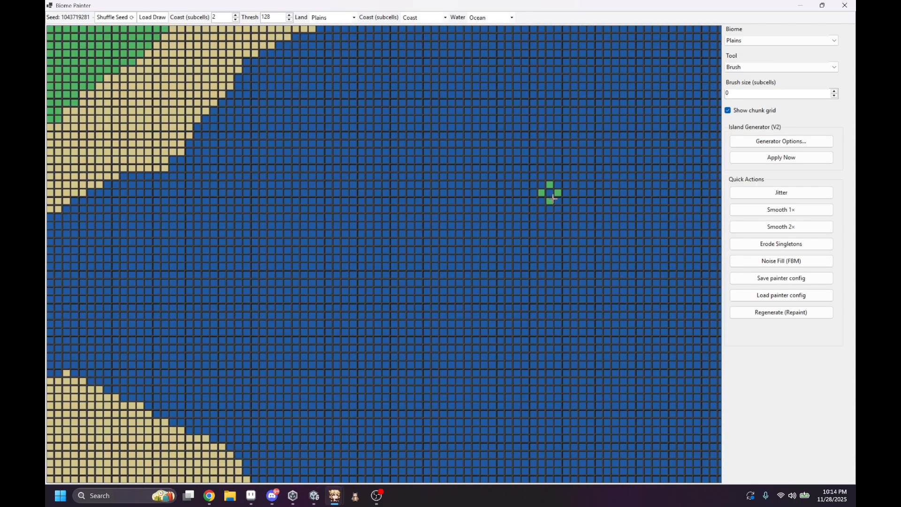
scroll(553, 181, up, 2)
click(539, 179)
click(561, 178)
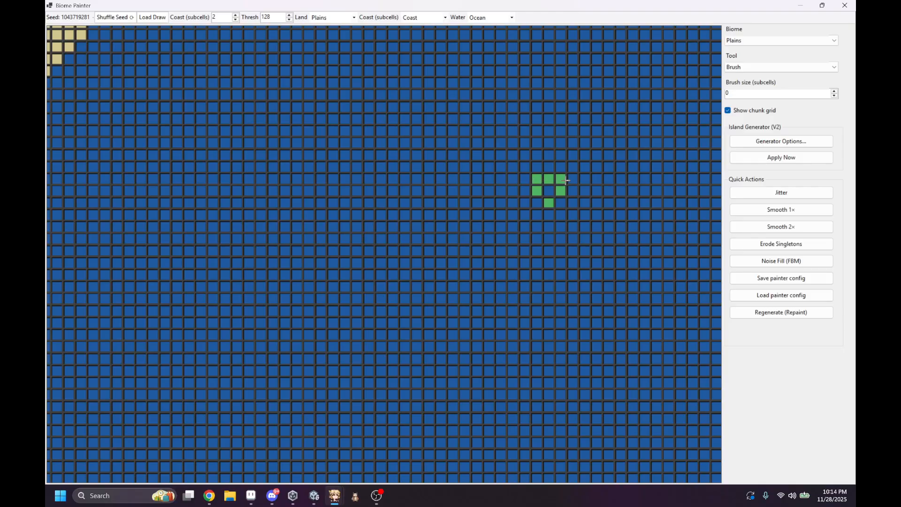
click(561, 204)
click(537, 203)
Step: Erode singletons to fill the lone ocean cell inside the Plains ring, and inspect the block
click(744, 245)
scroll(479, 140, down, 2)
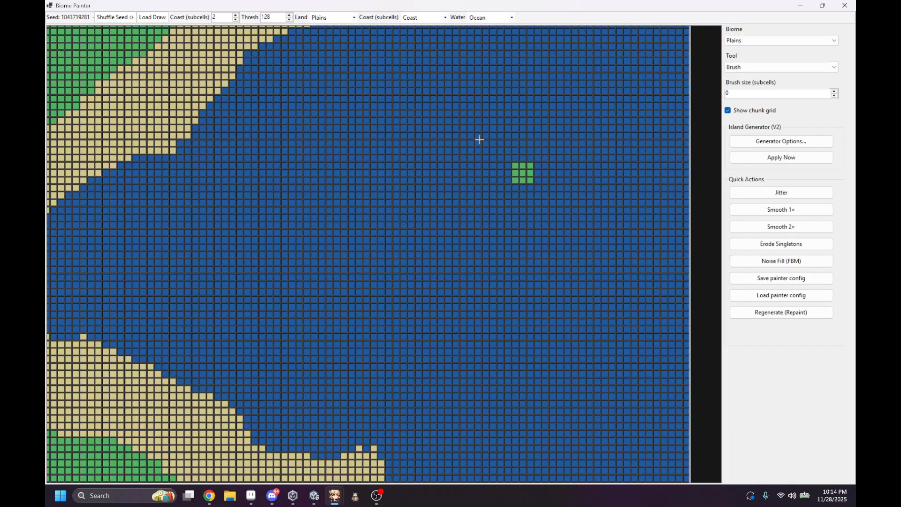
scroll(549, 157, up, 4)
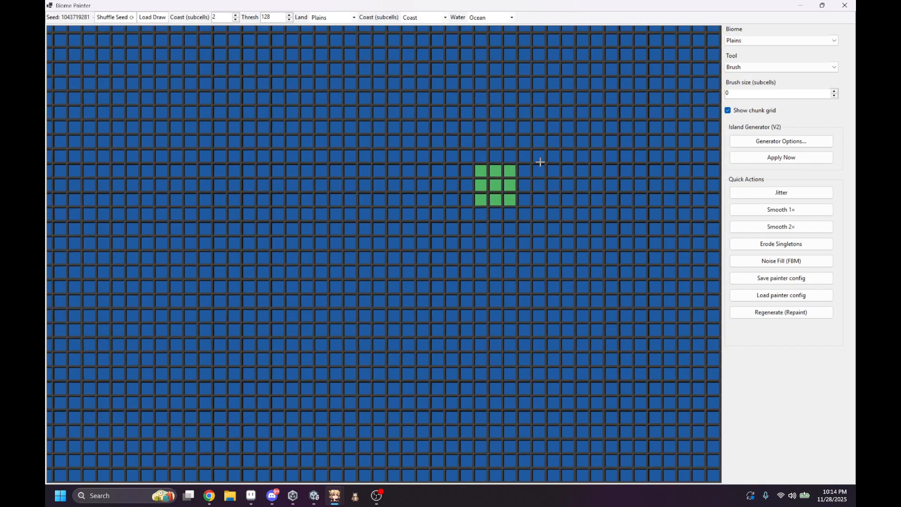
scroll(577, 207, down, 5)
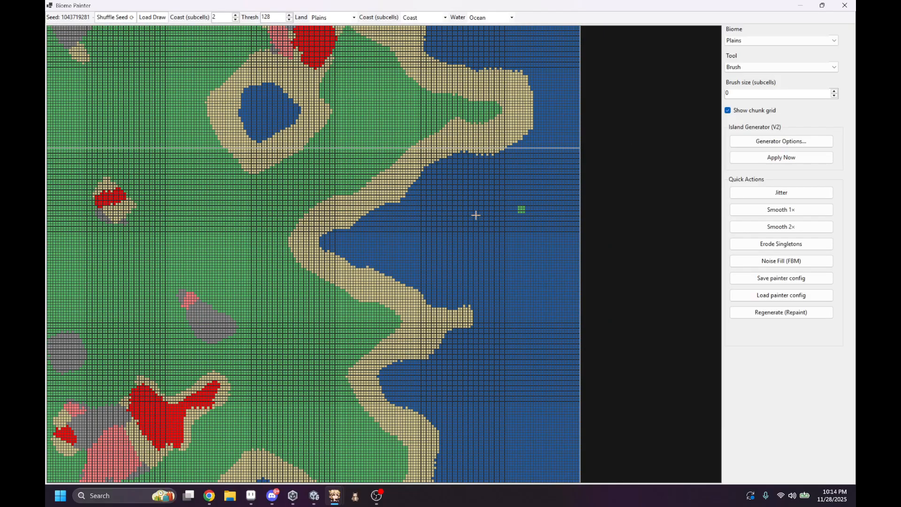
Step: Fill the whole map with FBM noise and inspect the resulting biome distribution
scroll(475, 215, down, 1)
click(733, 260)
scroll(480, 216, down, 1)
scroll(411, 208, down, 1)
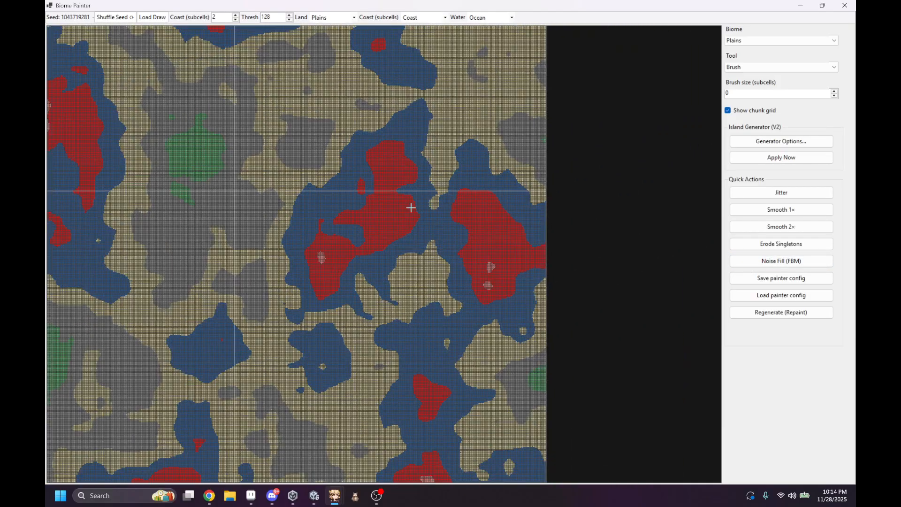
middle_drag(275, 167, 383, 123)
Step: Save the painter config as T1tlo09 in the Downloads folder
click(754, 272)
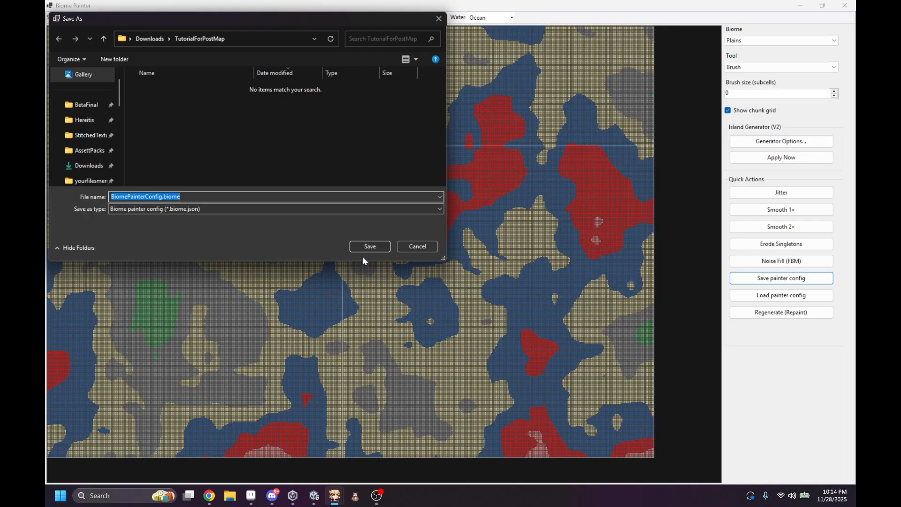
click(88, 165)
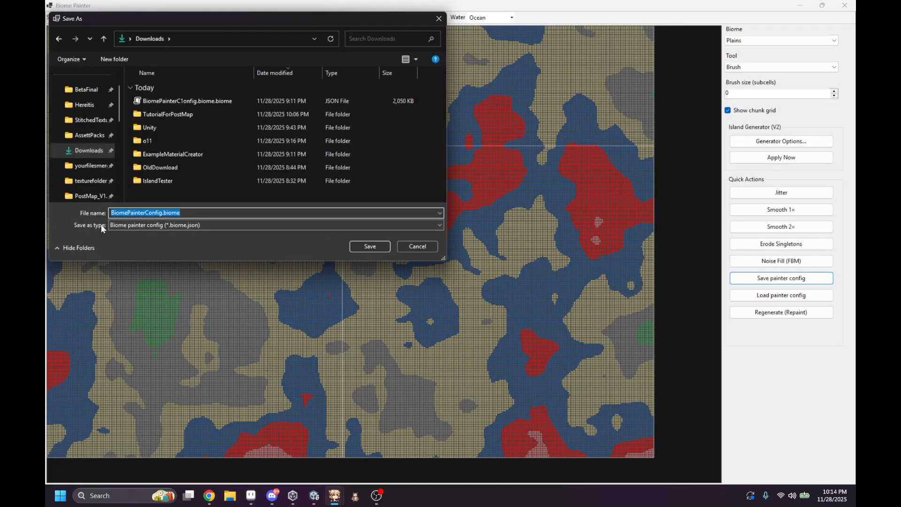
text(T1tlo09)
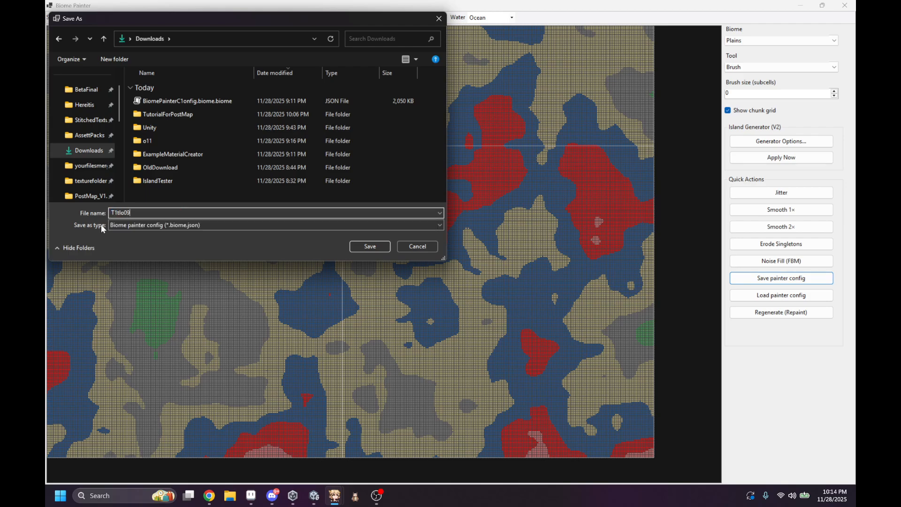
click(370, 247)
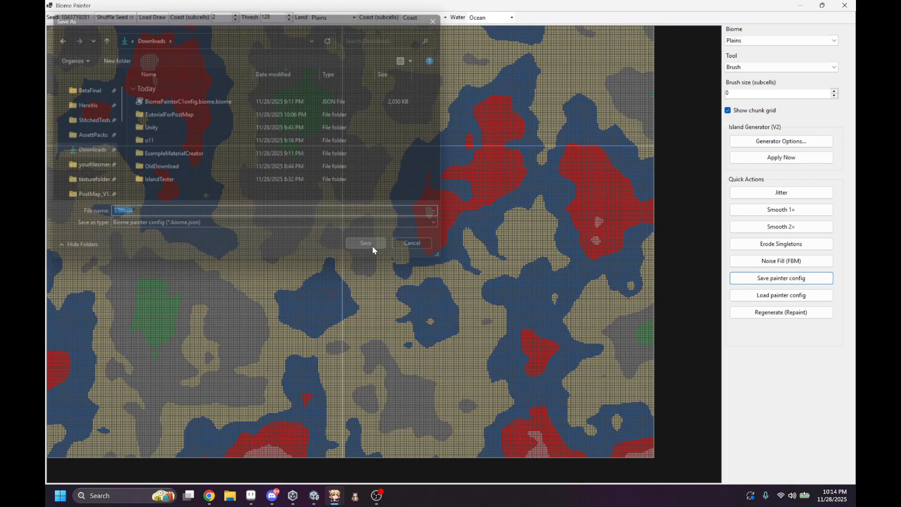
Step: Close the Biome Painter and restart PostMap Tool for a fresh session
click(852, 5)
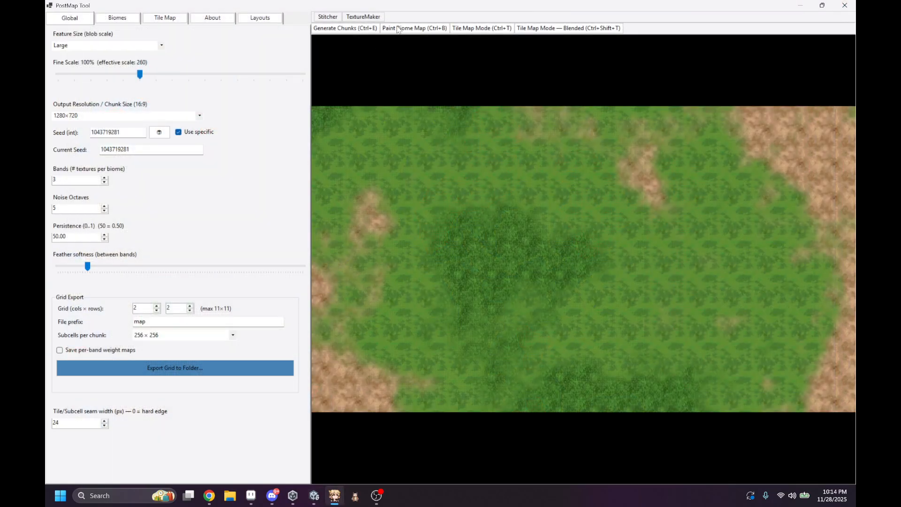
click(397, 27)
click(437, 46)
click(844, 5)
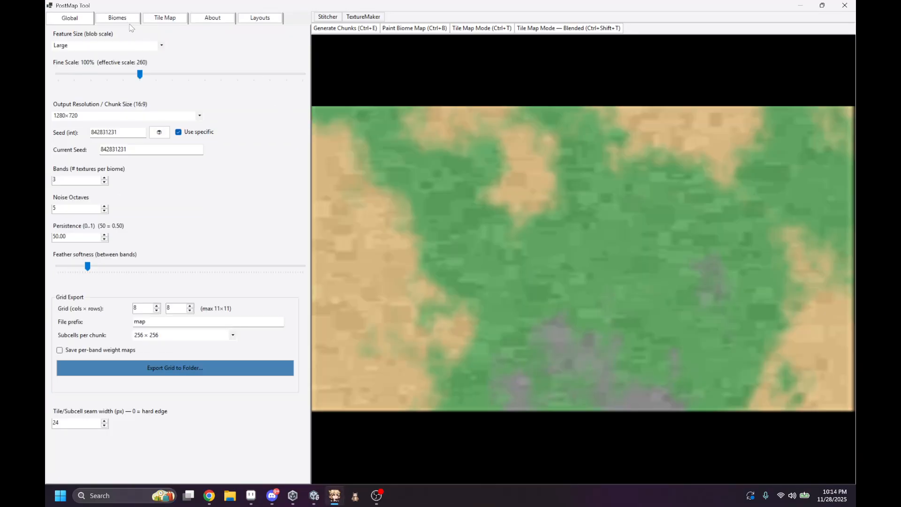
Step: Open the Biome Painter full-screen, load the T1tlo09.biome painter config from Downloads, and close the painter after viewing the map
click(411, 28)
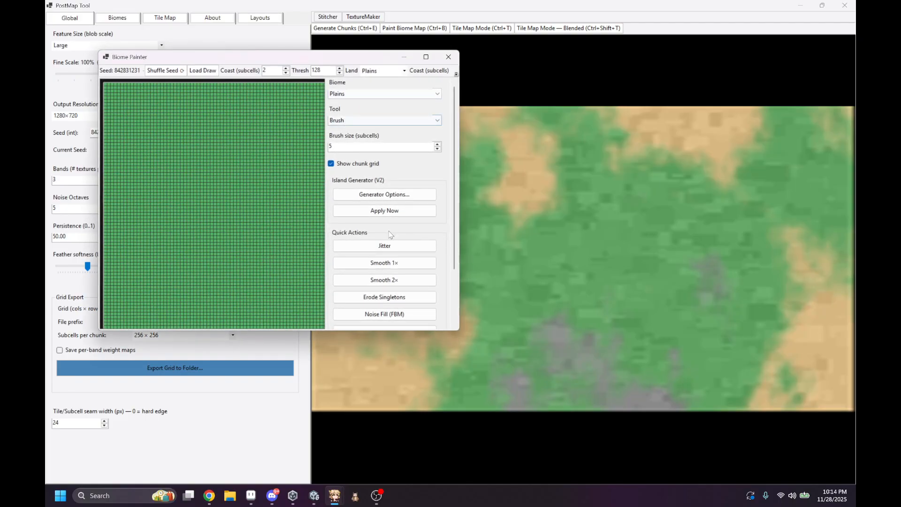
click(425, 57)
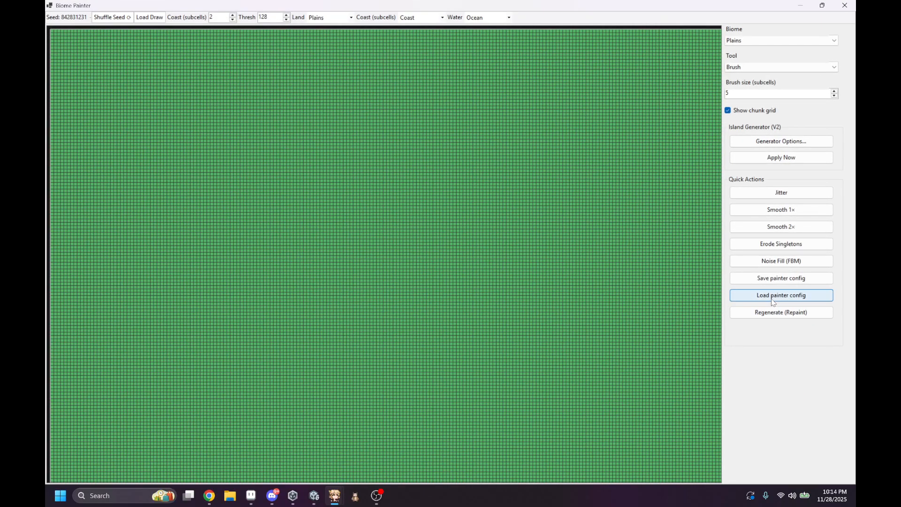
click(779, 294)
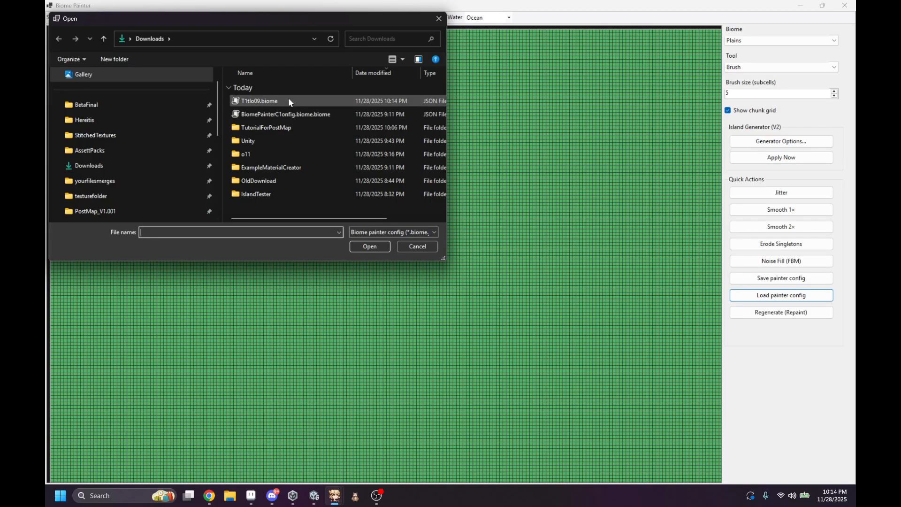
double_click(312, 101)
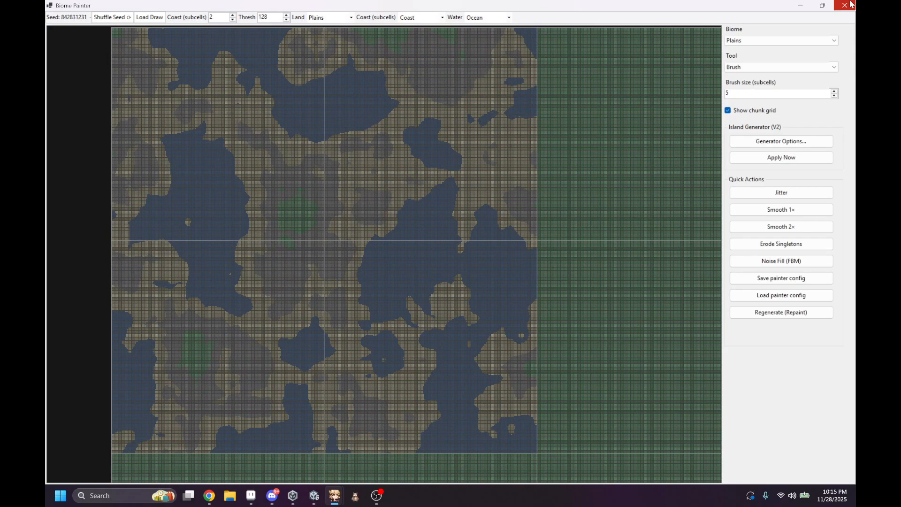
click(844, 5)
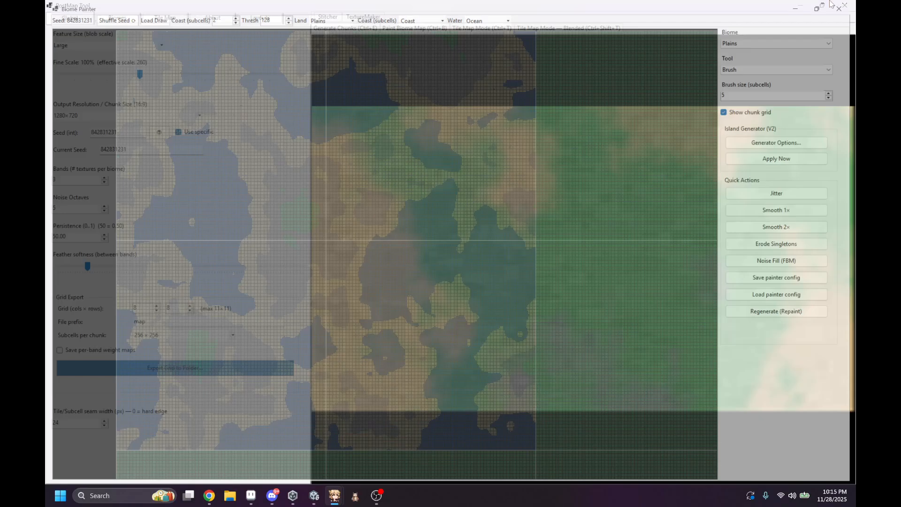
Step: Load the texture set file 221 from the Downloads folder into the biomes
click(133, 18)
click(131, 254)
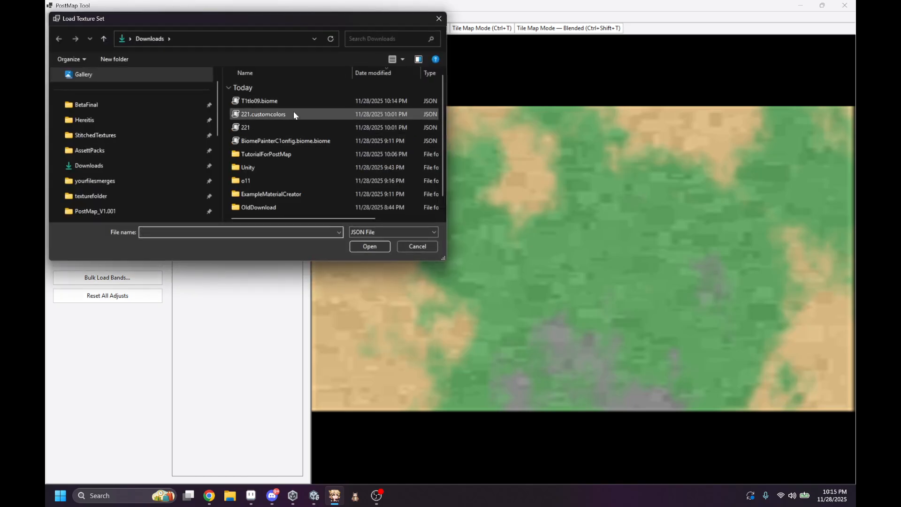
double_click(288, 125)
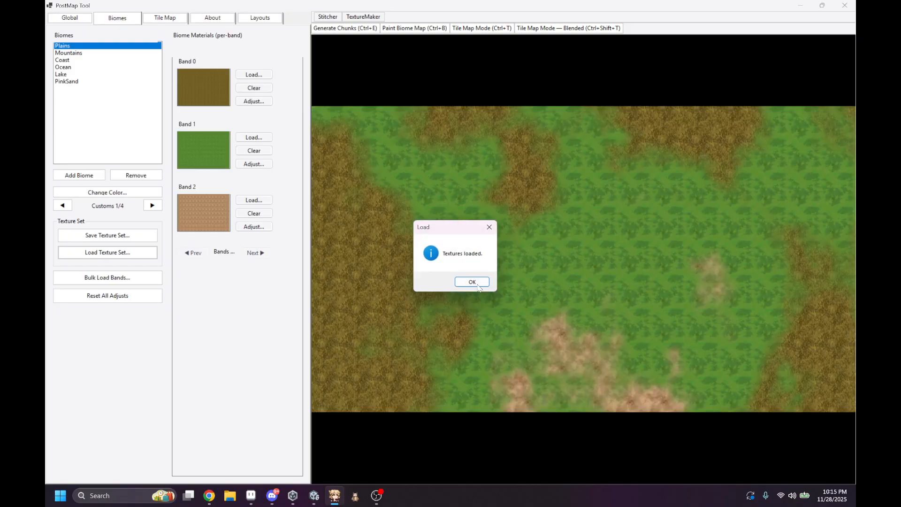
click(469, 284)
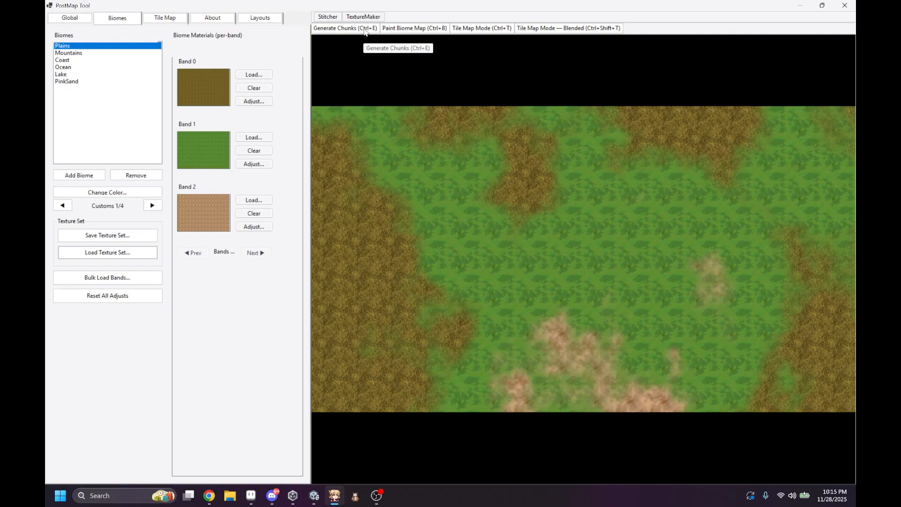
Step: Generate an island in the Biome Painter, inspect its coastline and lakes full-screen, and close the painter
click(403, 29)
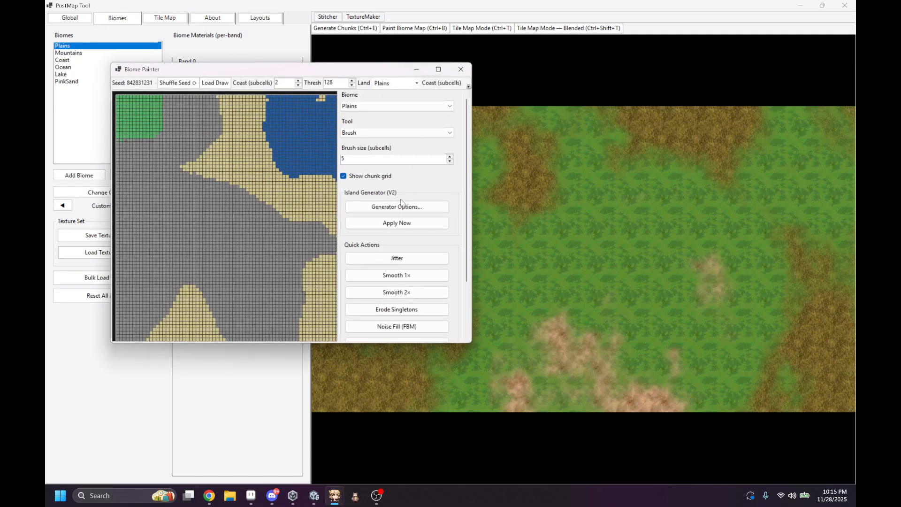
click(397, 222)
click(438, 69)
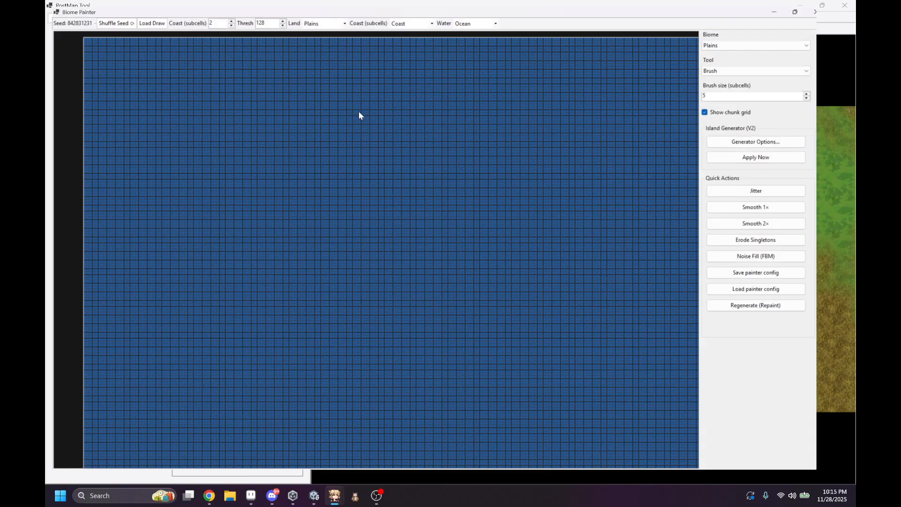
scroll(362, 146, up, 5)
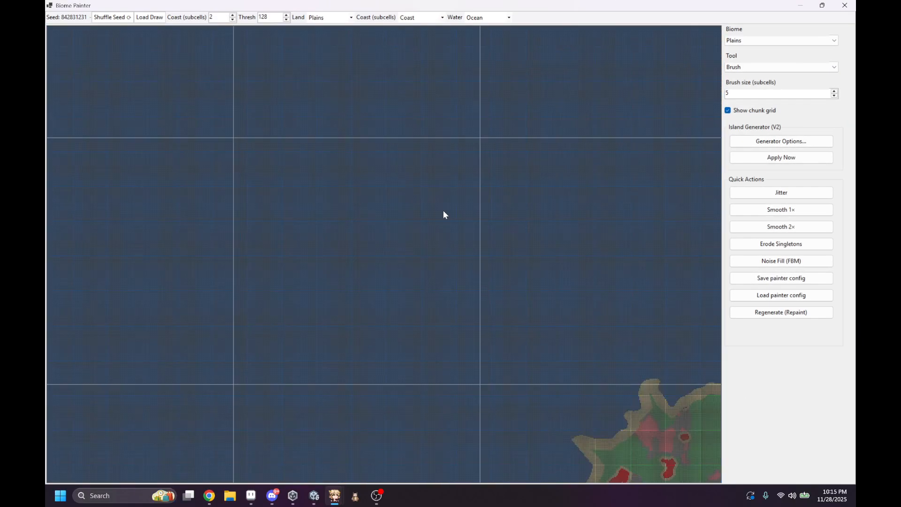
middle_drag(677, 429, 284, 173)
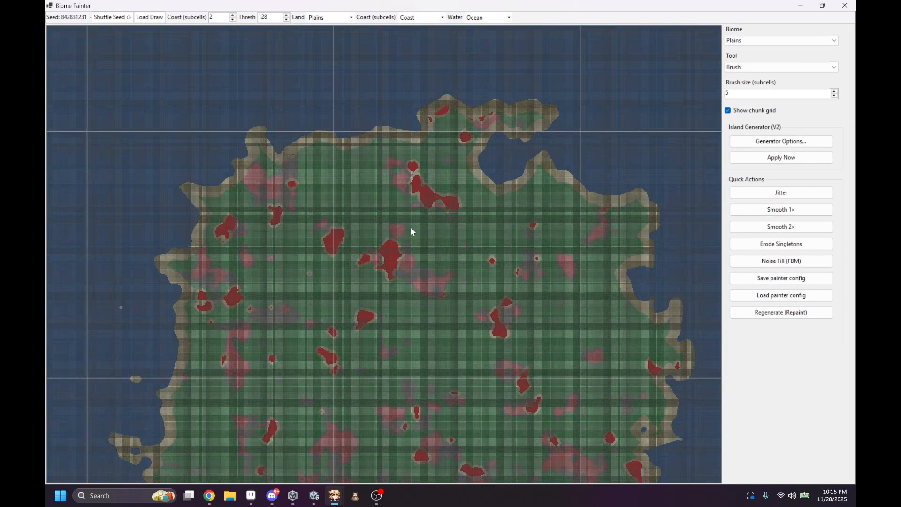
middle_drag(410, 227, 356, 54)
mouse_move(359, 101)
middle_down()
mouse_move(414, 20)
mouse_move(422, 269)
middle_up()
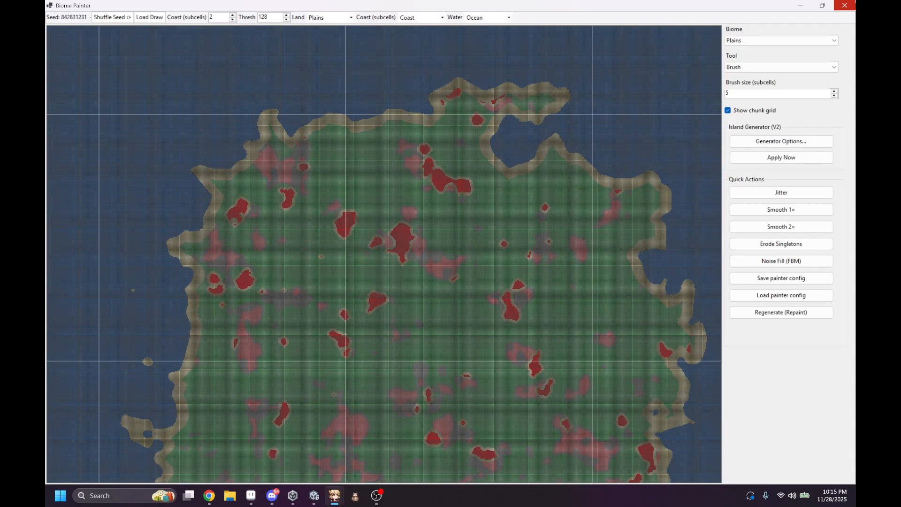
scroll(432, 175, down, 3)
click(844, 5)
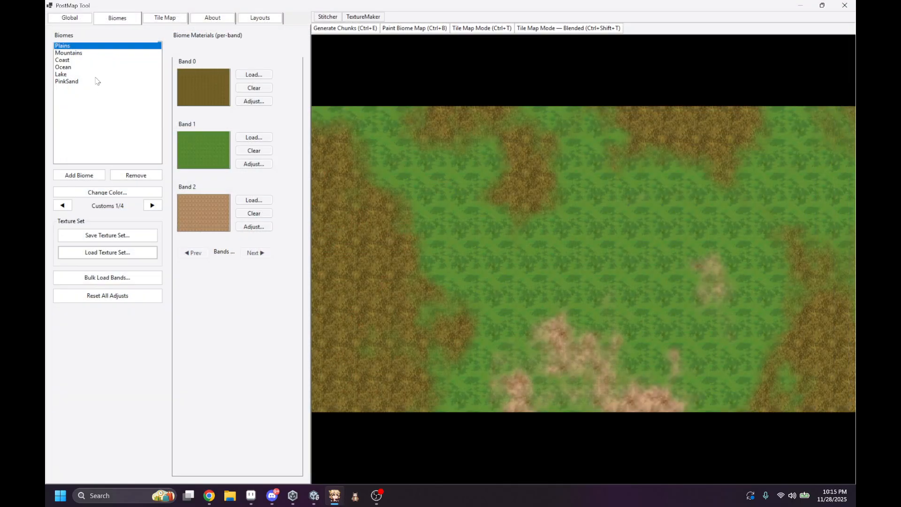
Step: Set the export grid to 2 × 2, regenerate the island in the Biome Painter, and close the painter after viewing it full-screen
click(84, 12)
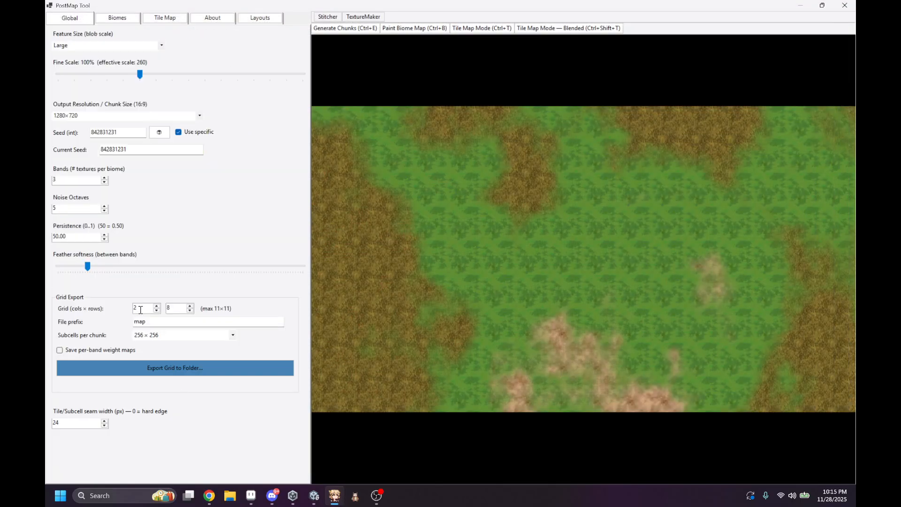
click(402, 30)
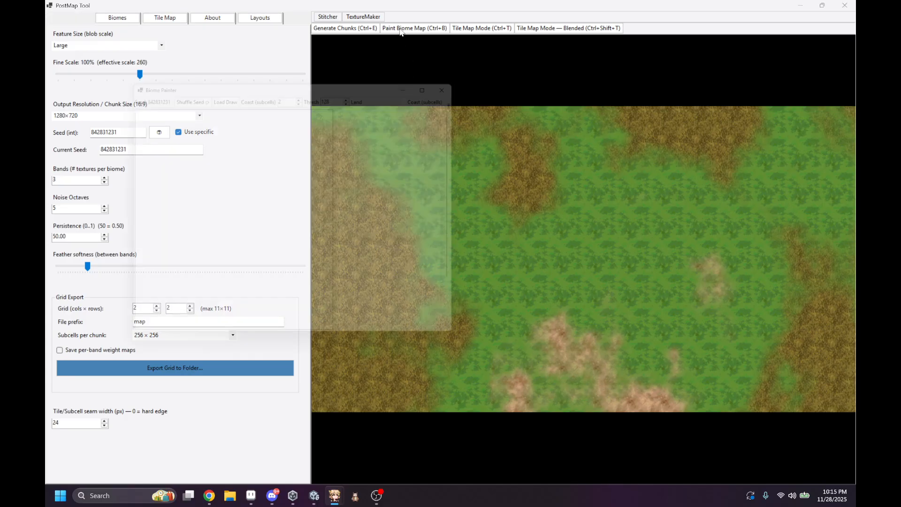
click(411, 241)
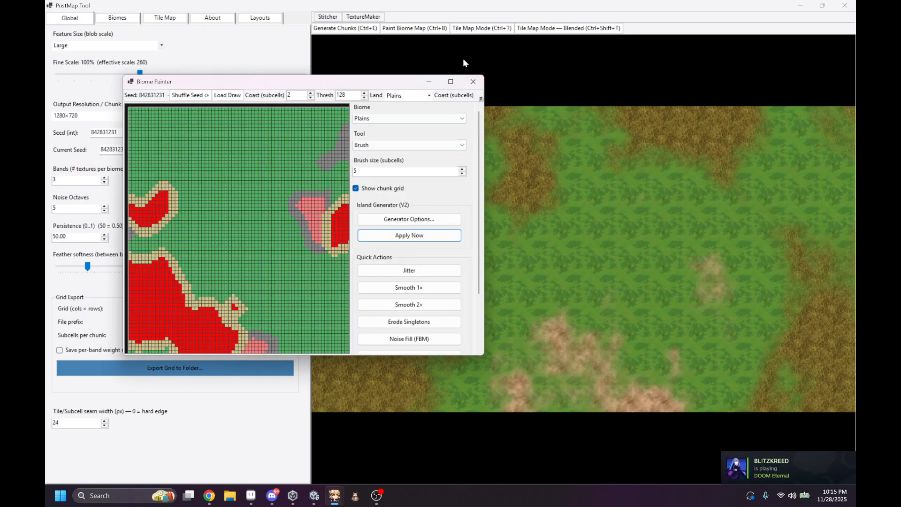
click(451, 81)
scroll(449, 212, down, 5)
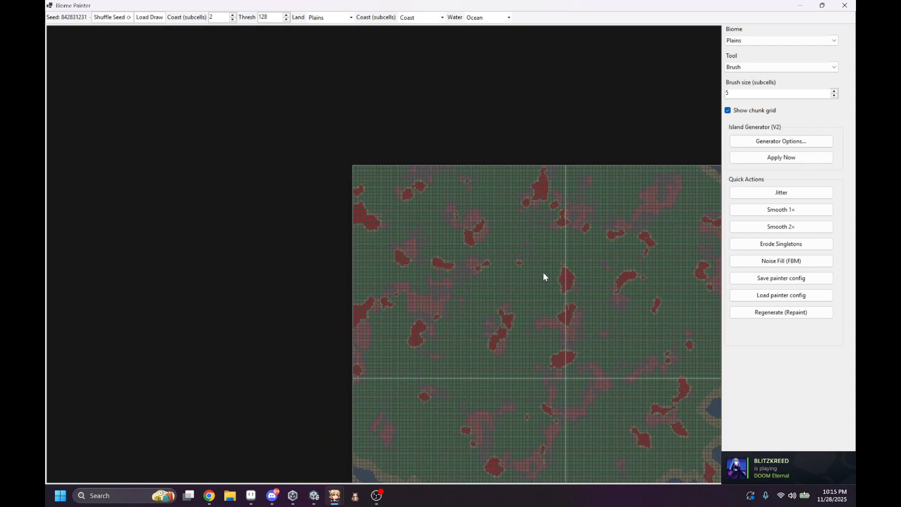
middle_drag(542, 272, 471, 114)
click(844, 6)
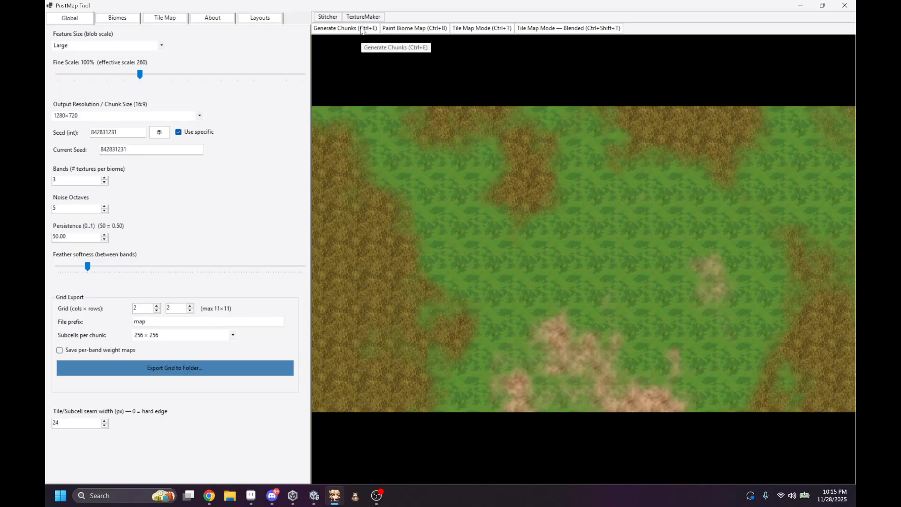
Step: Generate the map chunks into a new folder named Testisland22 inside Downloads
click(361, 29)
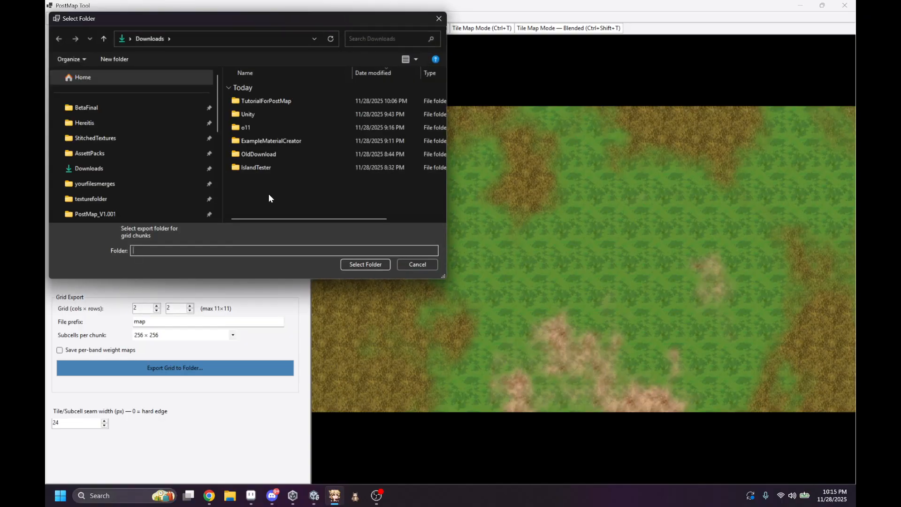
right_click(266, 188)
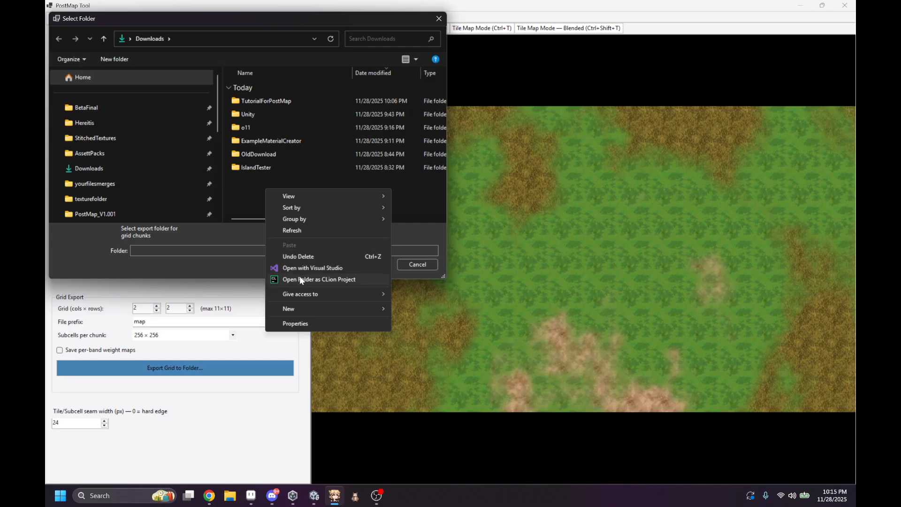
mouse_move(299, 308)
click(427, 309)
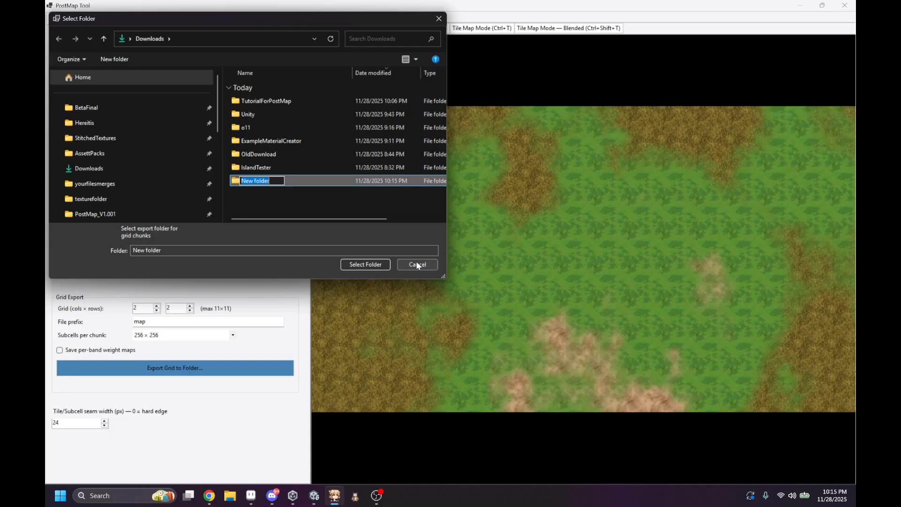
text(Testisland22)
key(Return)
click(385, 264)
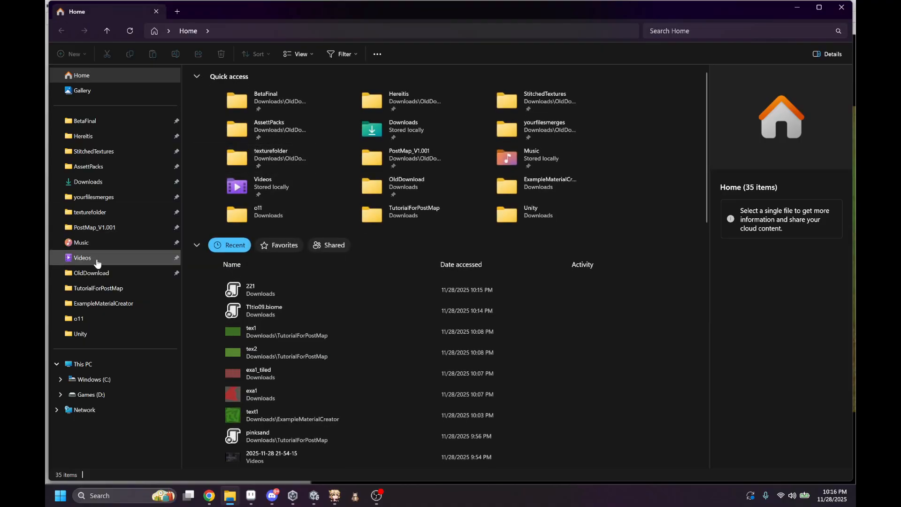
Step: Open the Testisland22 folder in File Explorer and examine the exported chunk images map_r0_c0, map_r0_c1 and map_r1_c0
click(104, 188)
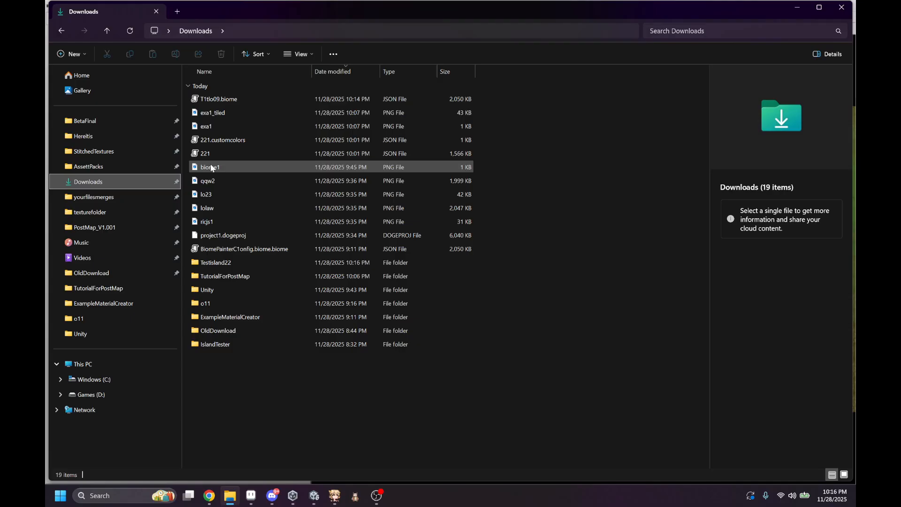
double_click(228, 263)
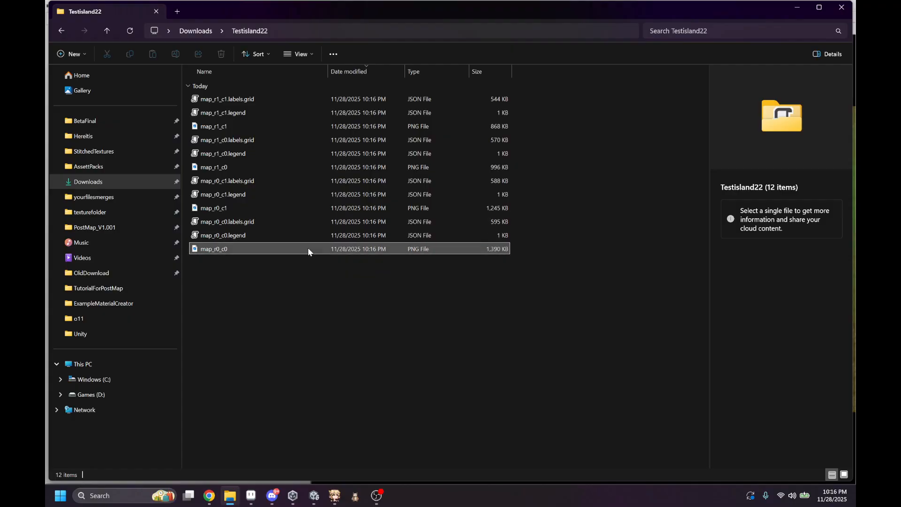
double_click(308, 249)
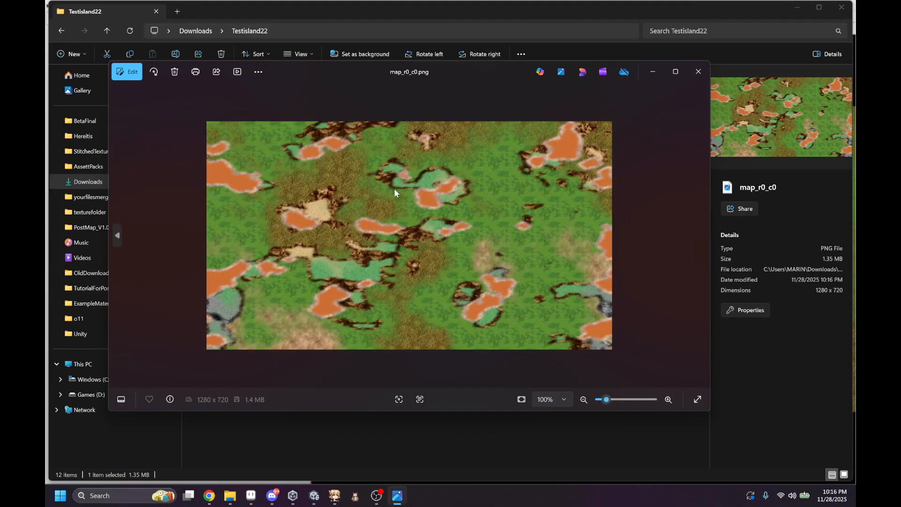
click(698, 71)
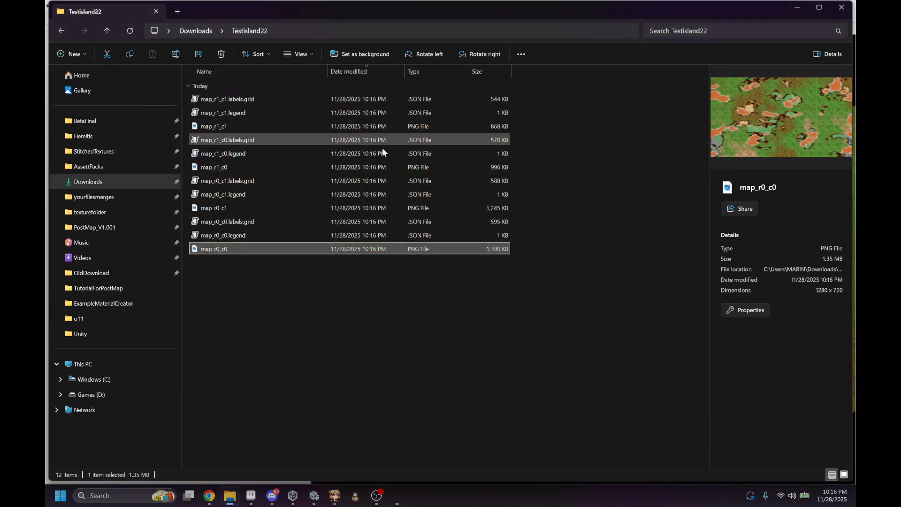
double_click(283, 207)
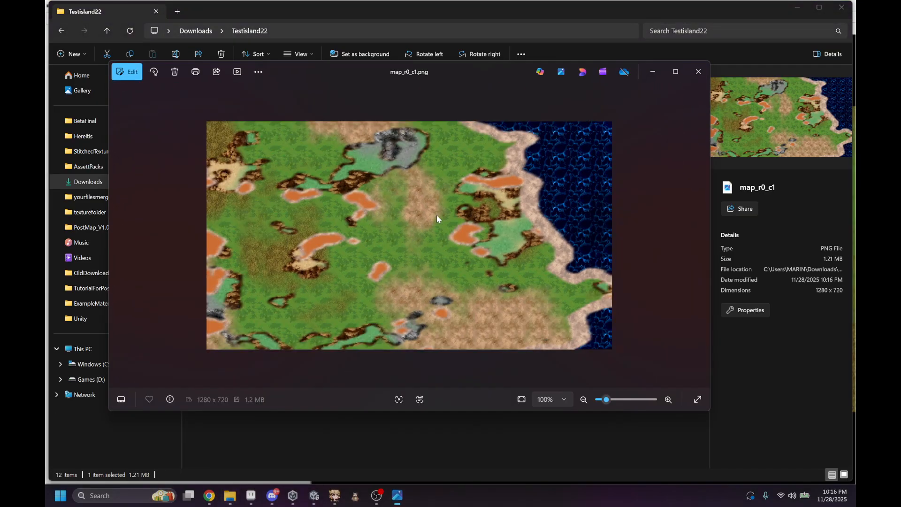
scroll(355, 265, up, 3)
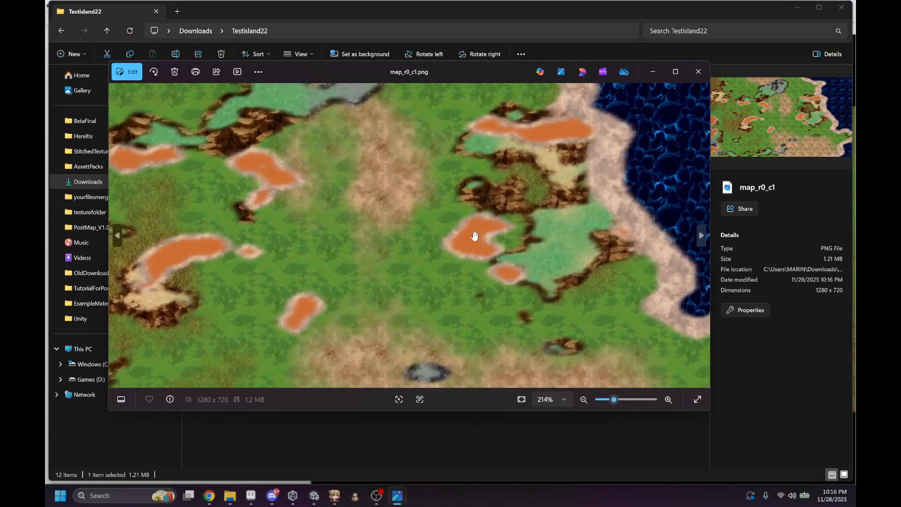
scroll(339, 259, down, 5)
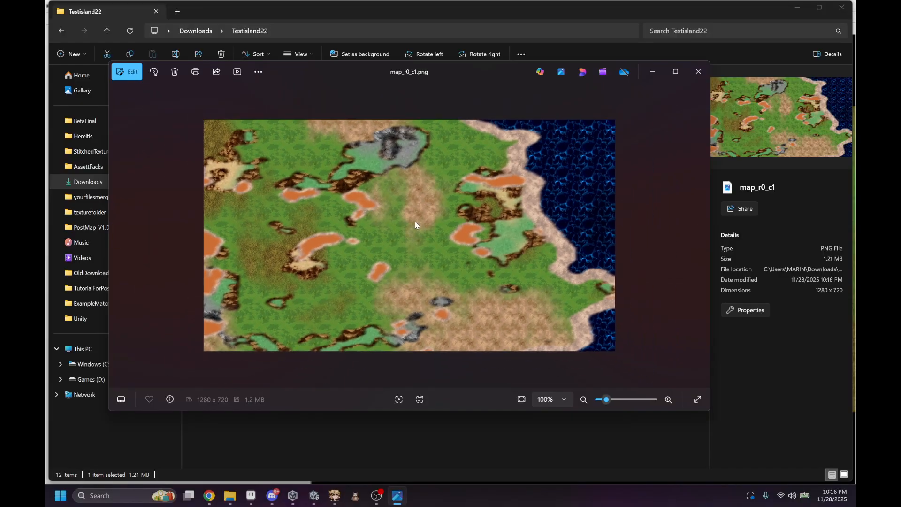
click(698, 71)
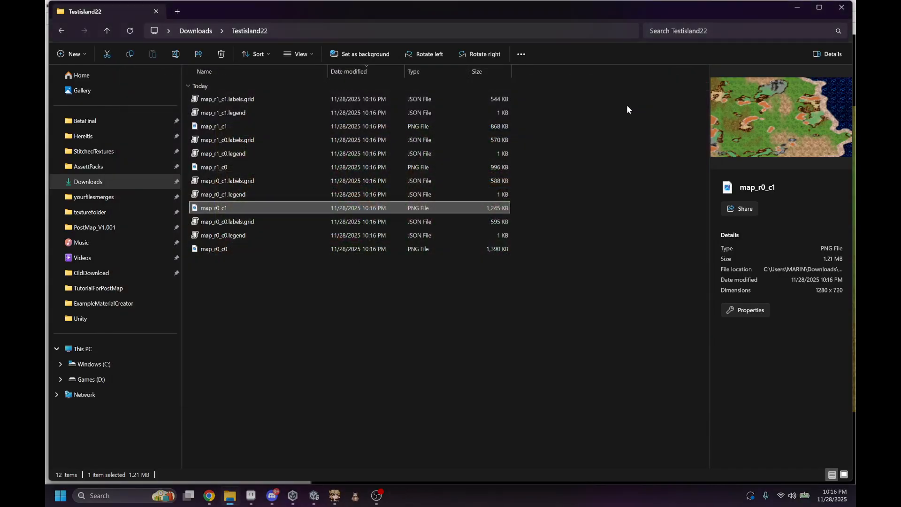
double_click(259, 166)
click(698, 72)
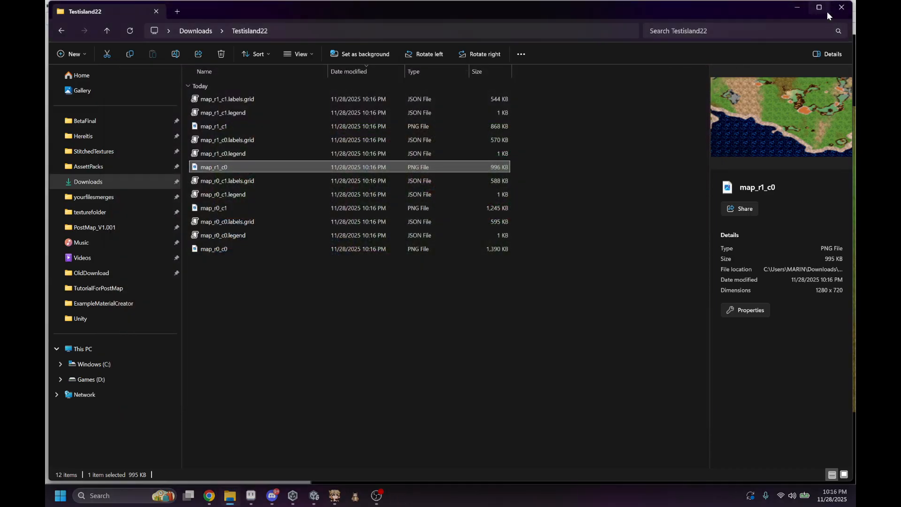
click(842, 9)
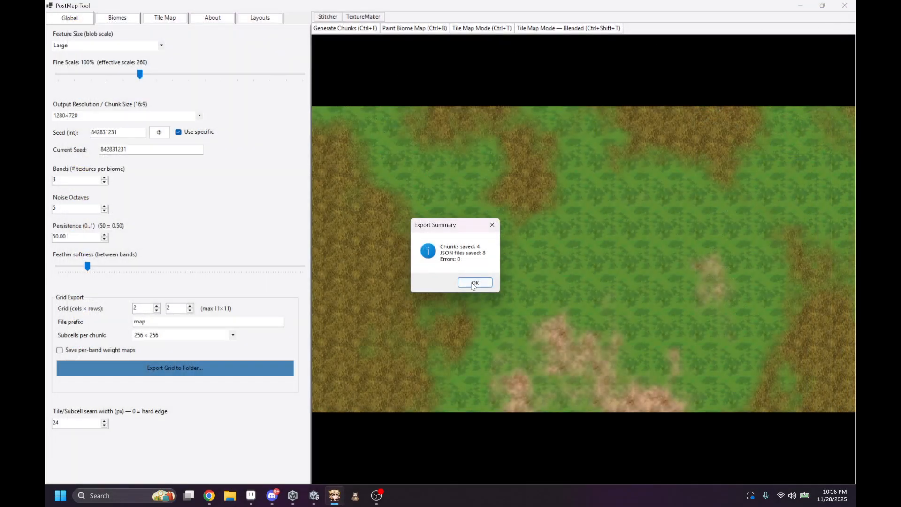
Step: Dismiss the export summary and stitch the Testisland22 tiles into one PNG saved as map_stitched in the same folder
click(483, 280)
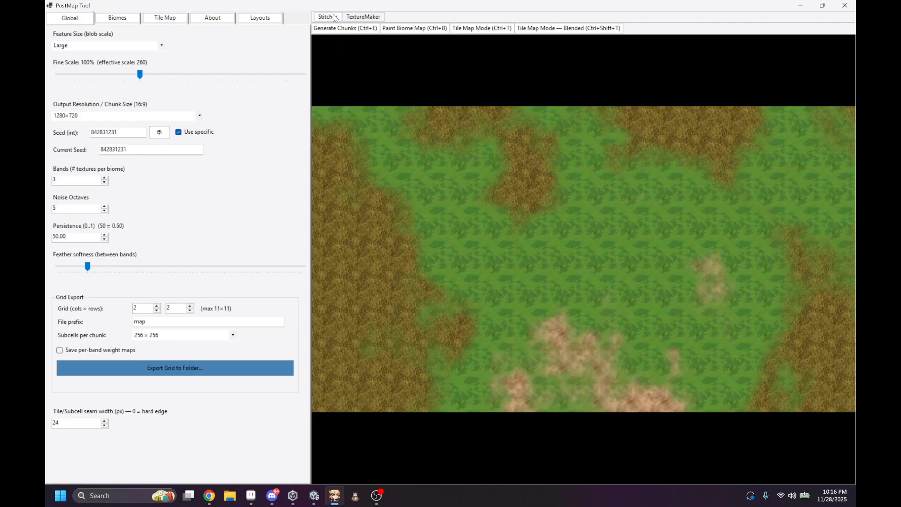
click(333, 17)
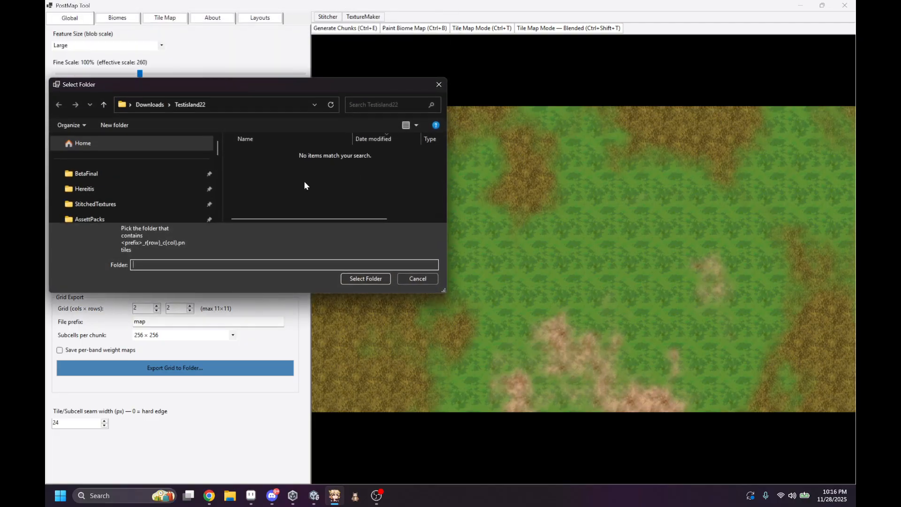
drag(409, 78, 408, 2)
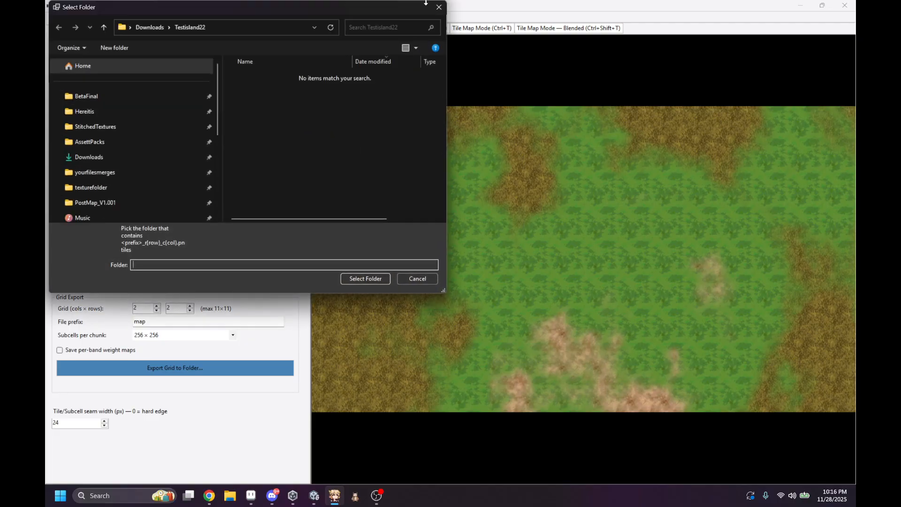
click(113, 162)
click(256, 90)
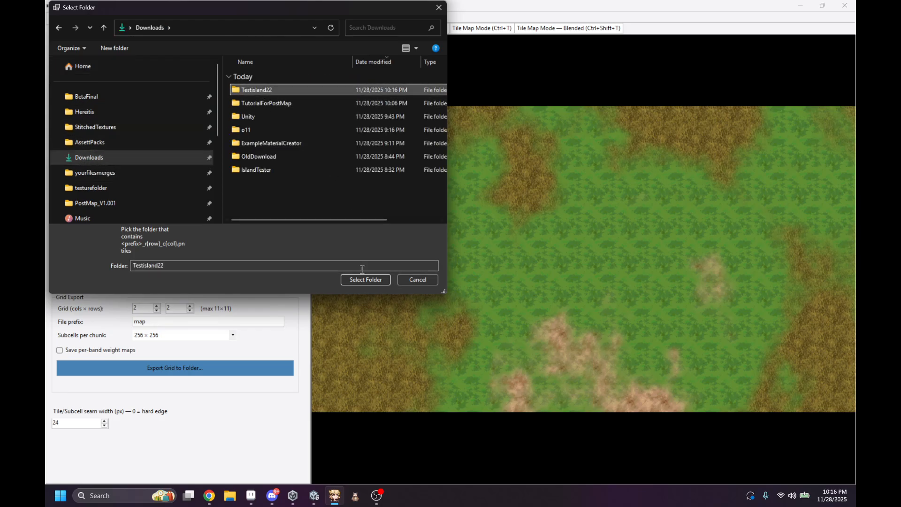
click(364, 280)
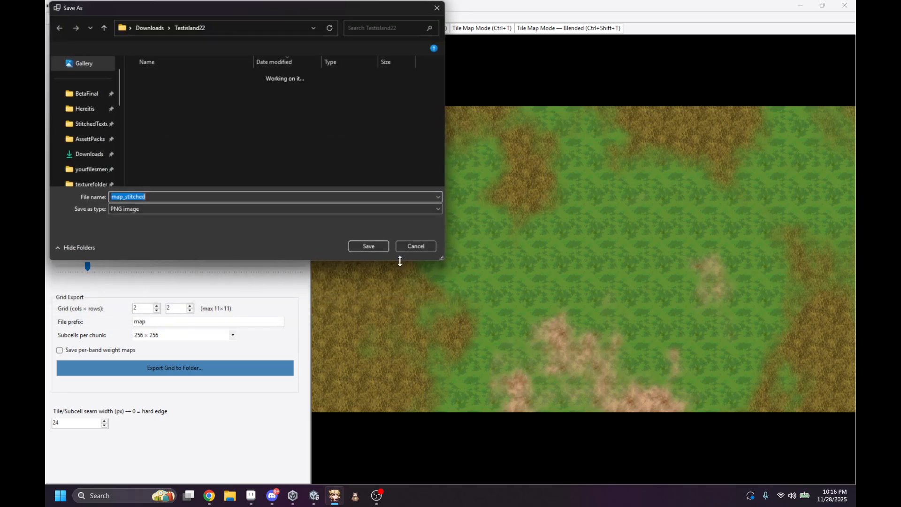
click(355, 246)
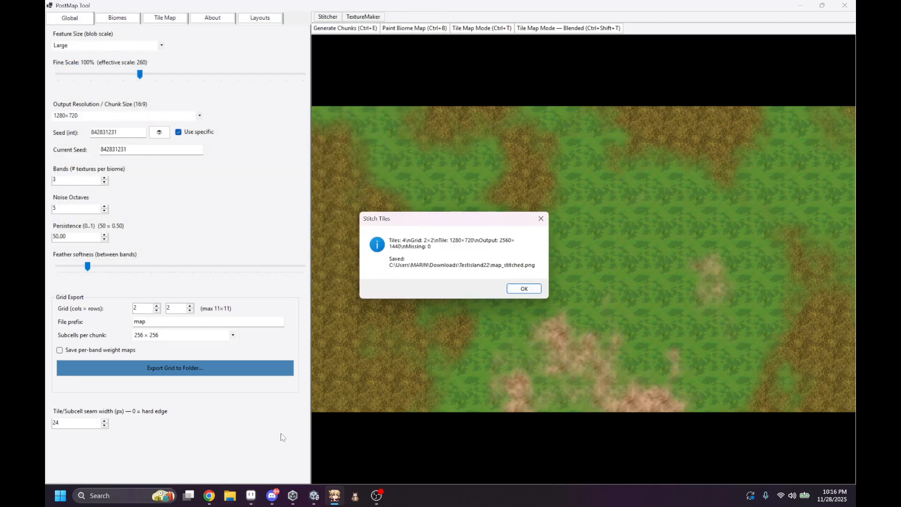
click(513, 293)
Step: Switch to File Explorer and view the stitched island image map_stitched
click(232, 493)
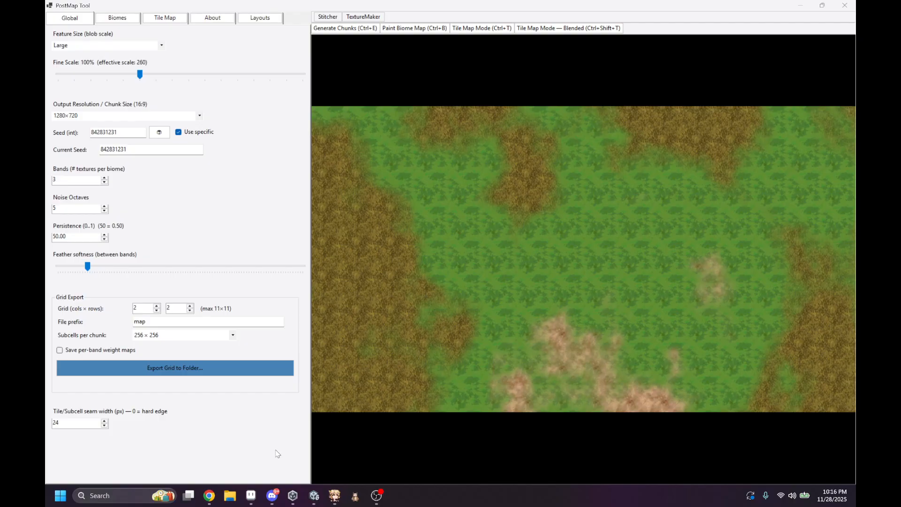
double_click(283, 286)
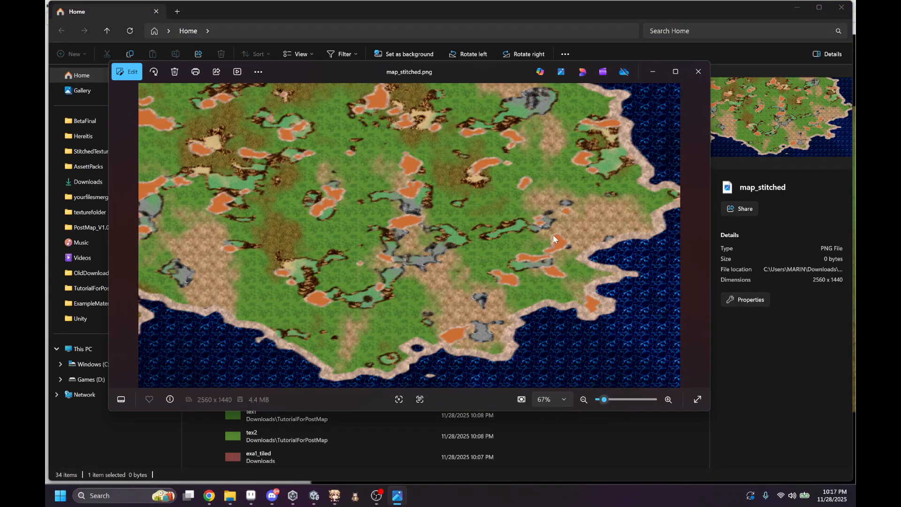
Step: Close the stitched image and File Explorer, and open the biome painter for the map
click(698, 72)
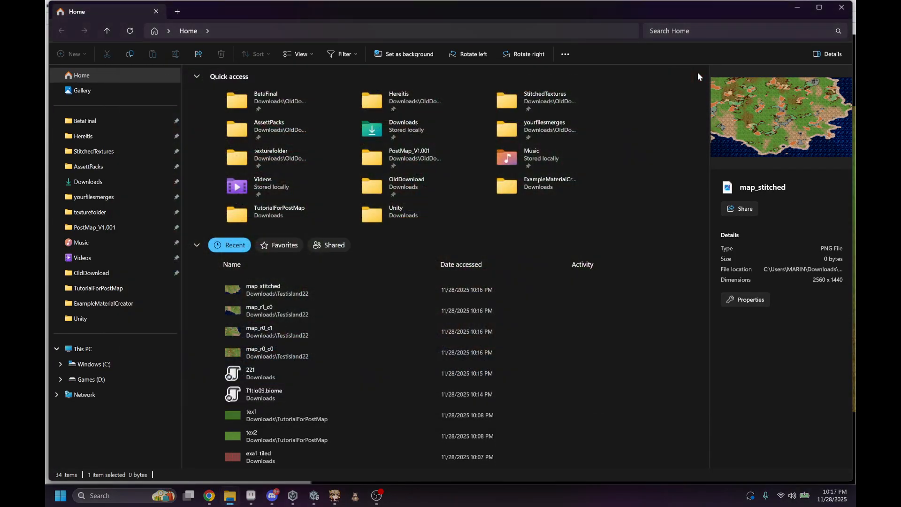
click(842, 7)
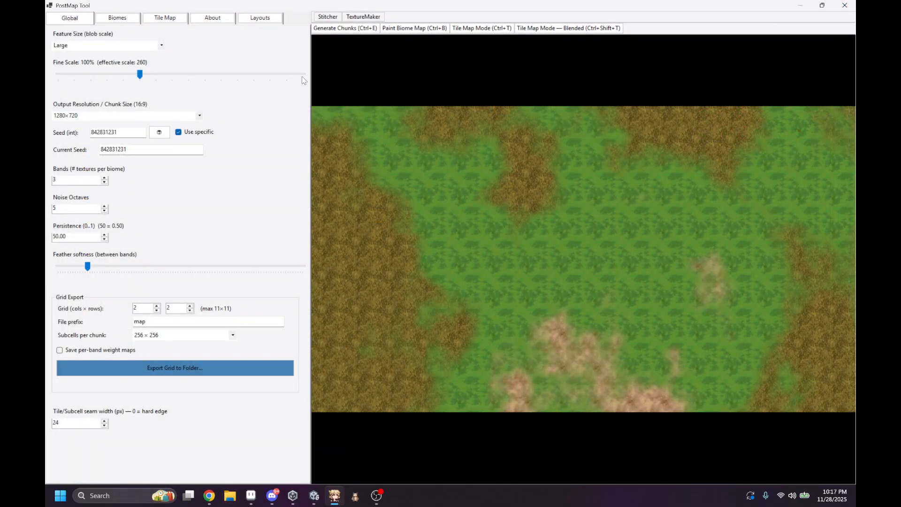
click(118, 17)
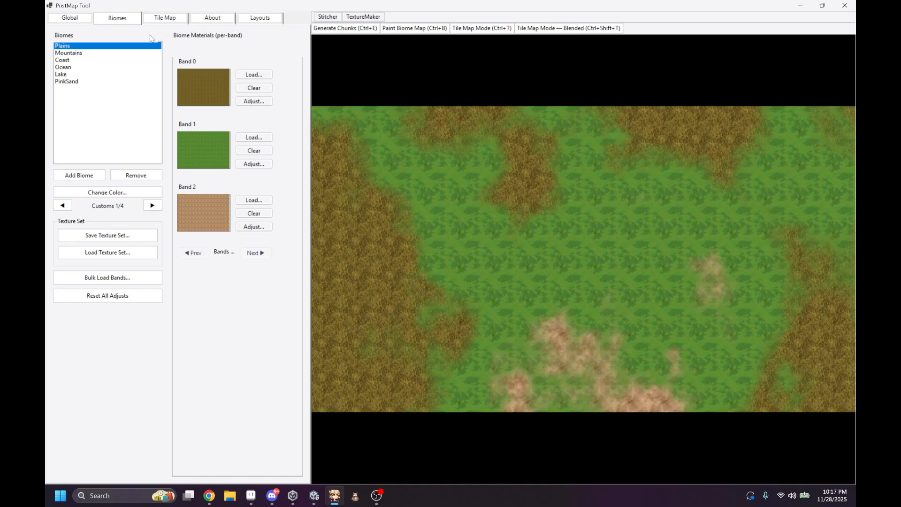
click(414, 29)
click(406, 31)
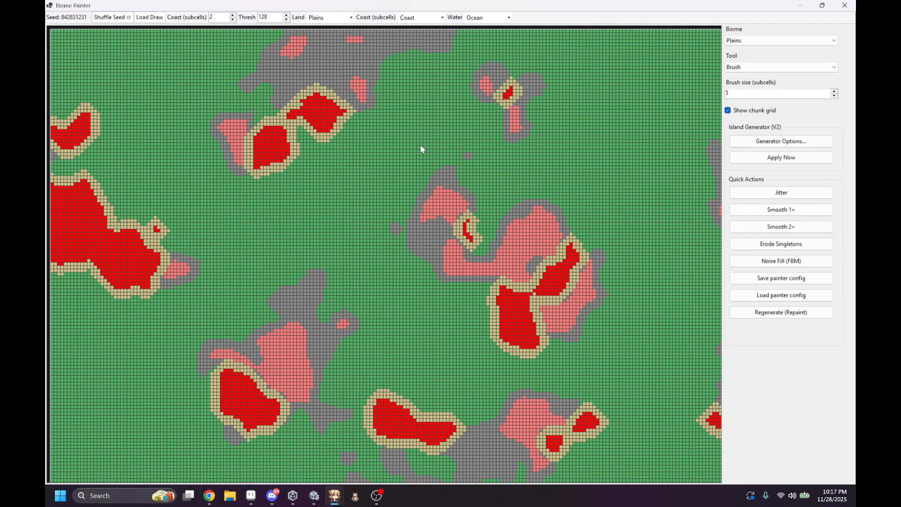
Step: Set the brush size to 83 subcells, paint the entire map with the Plains biome, and close the painter
scroll(421, 148, down, 5)
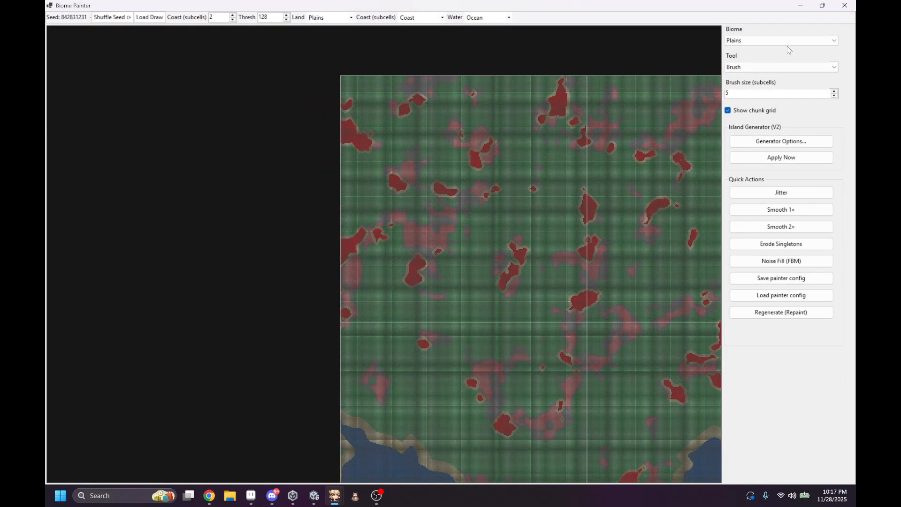
click(757, 93)
scroll(757, 95, up, 3)
scroll(644, 179, down, 2)
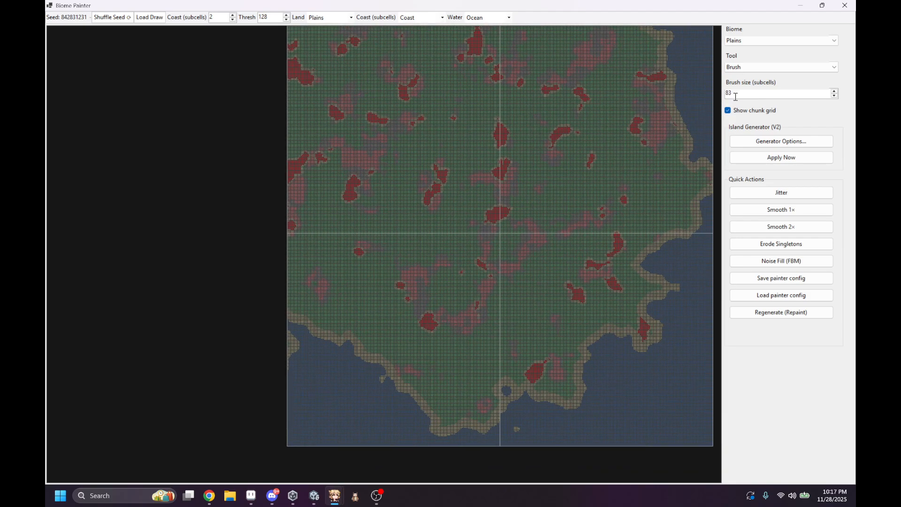
mouse_move(340, 95)
mouse_down()
mouse_move(629, 97)
mouse_move(718, 161)
mouse_move(308, 328)
mouse_move(765, 317)
mouse_up()
middle_drag(648, 393, 527, 363)
mouse_move(535, 392)
mouse_down()
mouse_move(170, 392)
mouse_move(263, 294)
mouse_up()
middle_drag(256, 296, 263, 417)
click(844, 5)
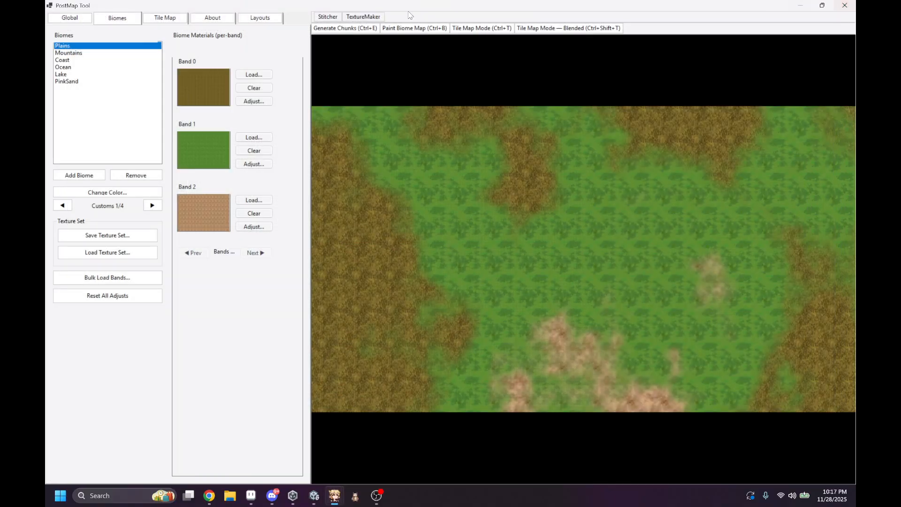
Step: Switch to File Explorer and delete all exported files from the Testisland22 folder in Downloads
click(230, 495)
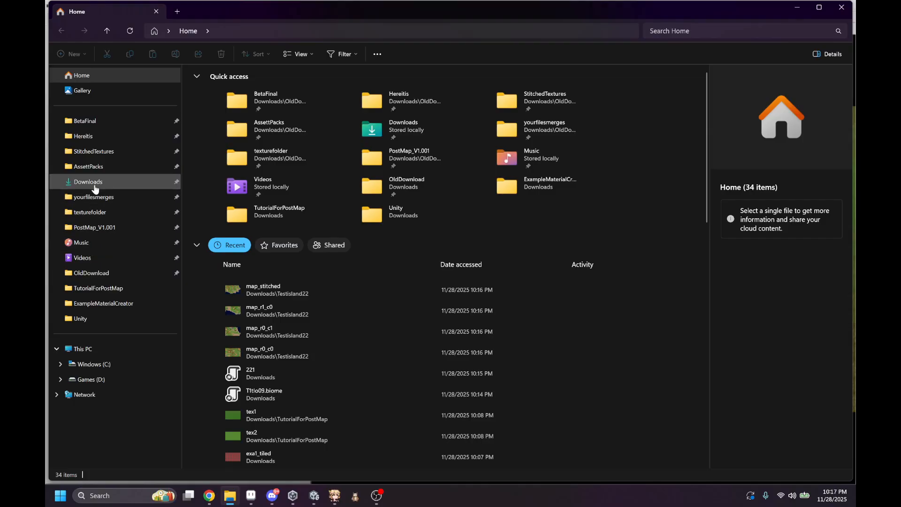
click(71, 182)
double_click(232, 261)
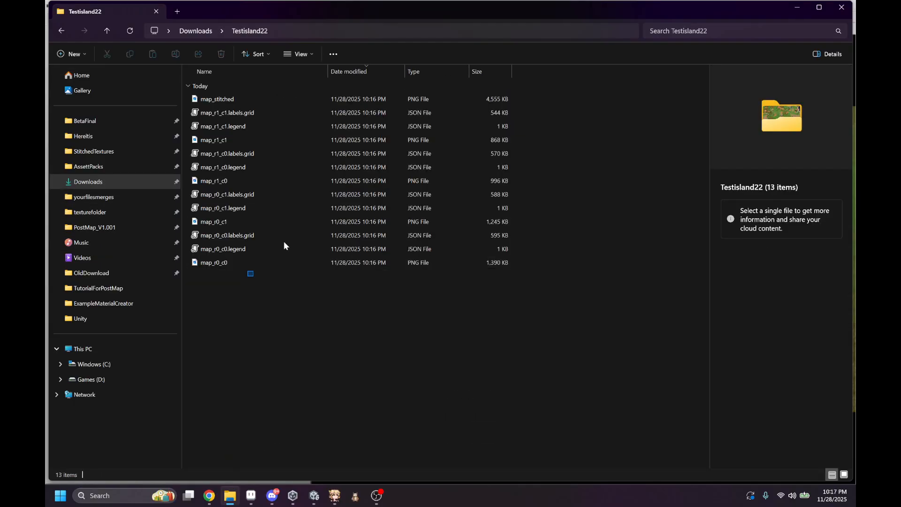
drag(249, 274, 421, 100)
key(Delete)
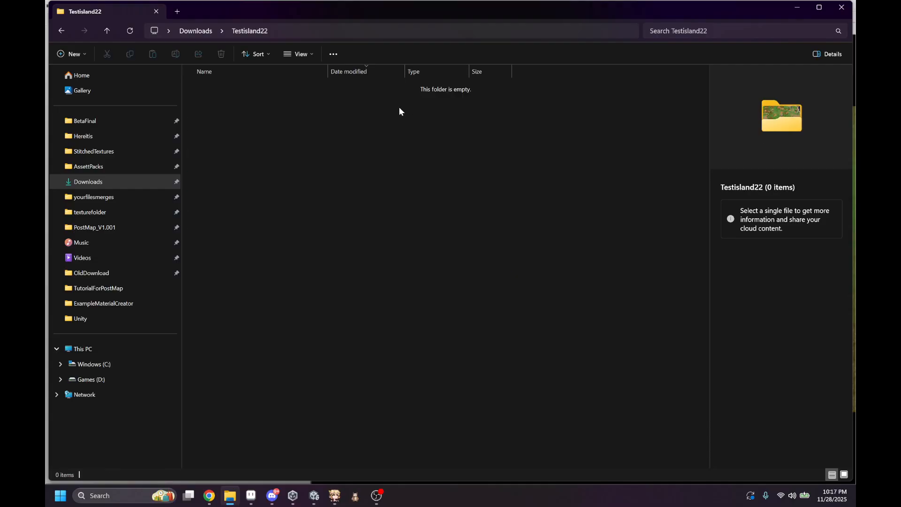
click(798, 5)
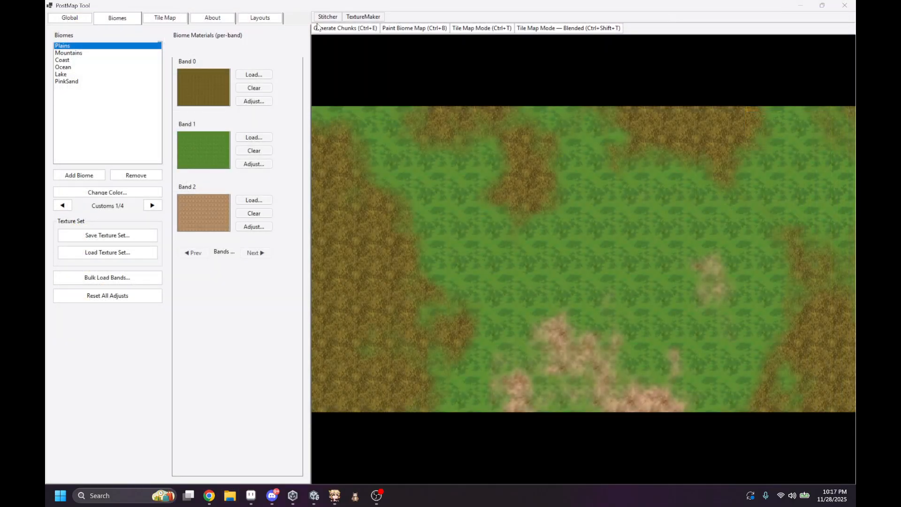
Step: Generate the map chunks into the emptied Testisland22 folder and dismiss the export summary
click(348, 29)
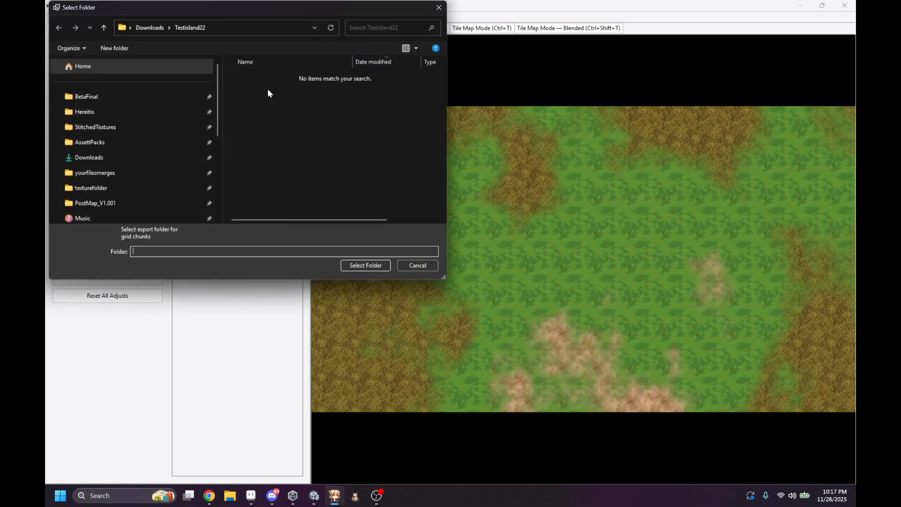
click(370, 266)
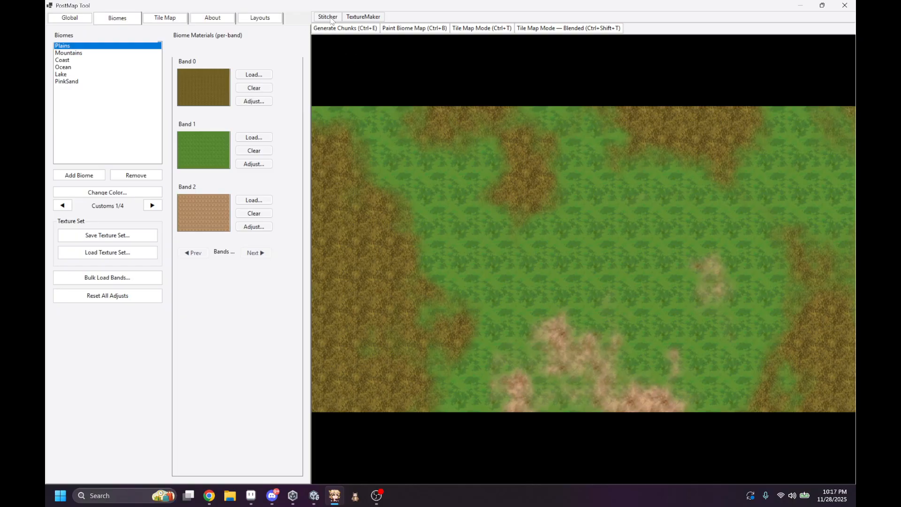
click(461, 280)
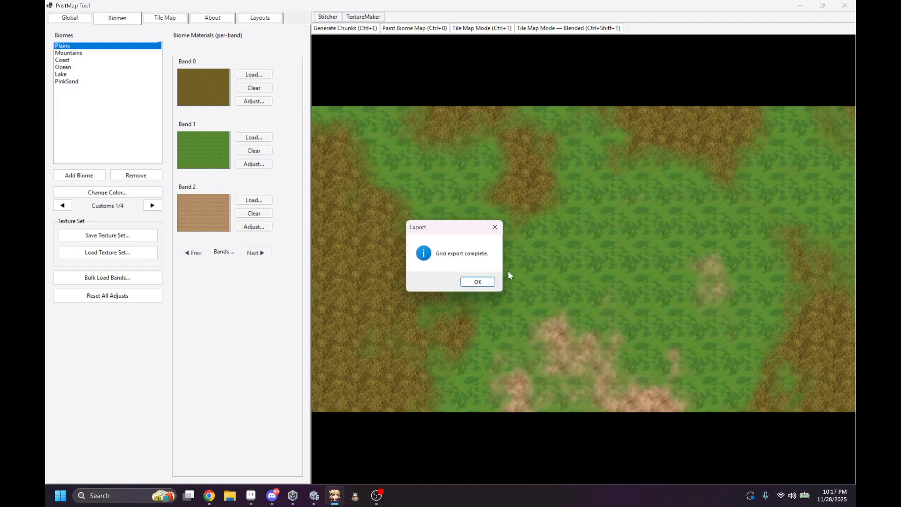
click(477, 282)
Step: Stitch the Testisland22 tiles into one PNG saved as map_stitched in the same folder
click(331, 18)
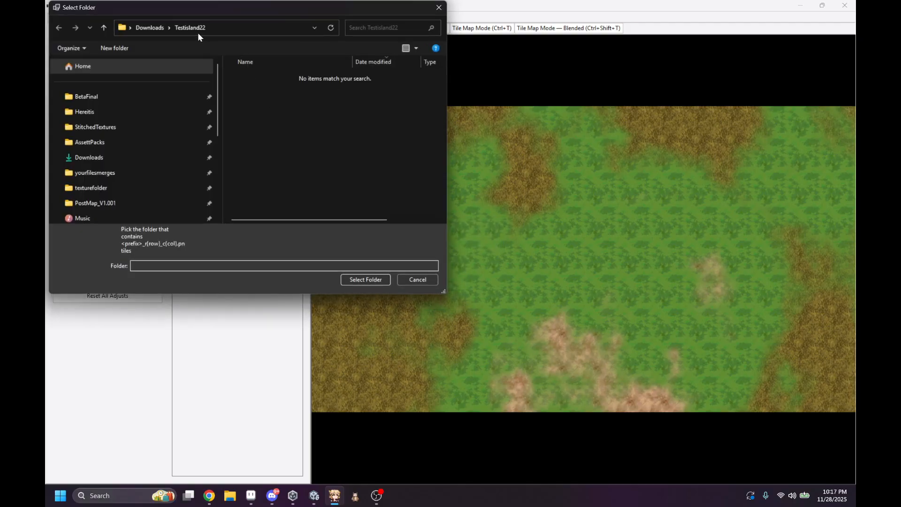
click(369, 279)
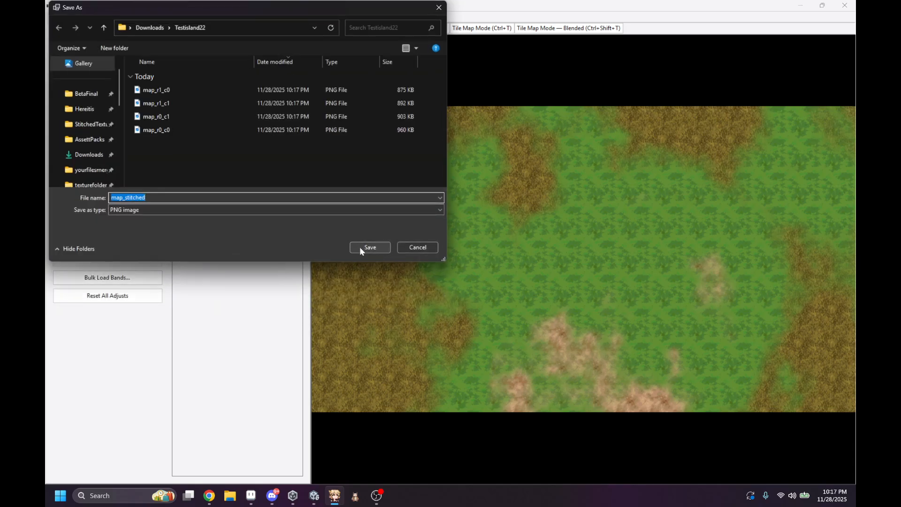
click(360, 248)
key(Return)
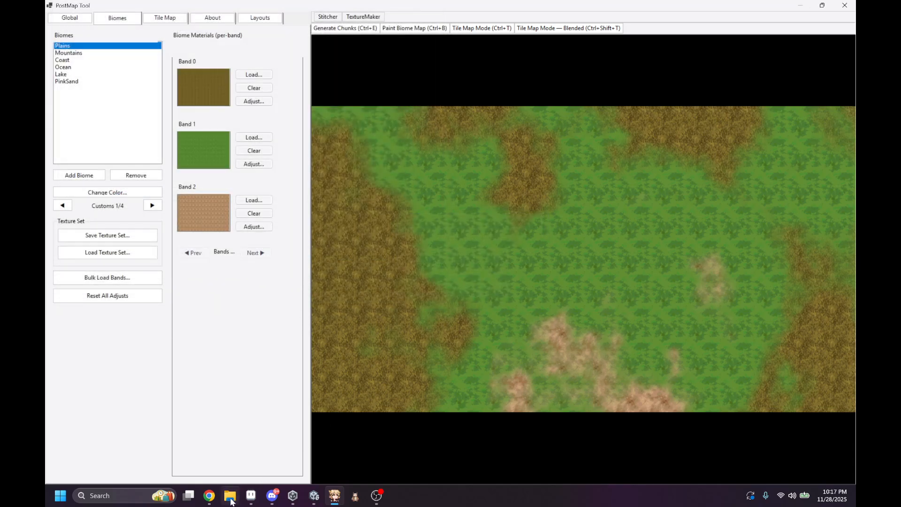
Step: Switch to File Explorer, view the newly stitched Plains-only image map_stitched, and close both windows
click(230, 496)
click(271, 292)
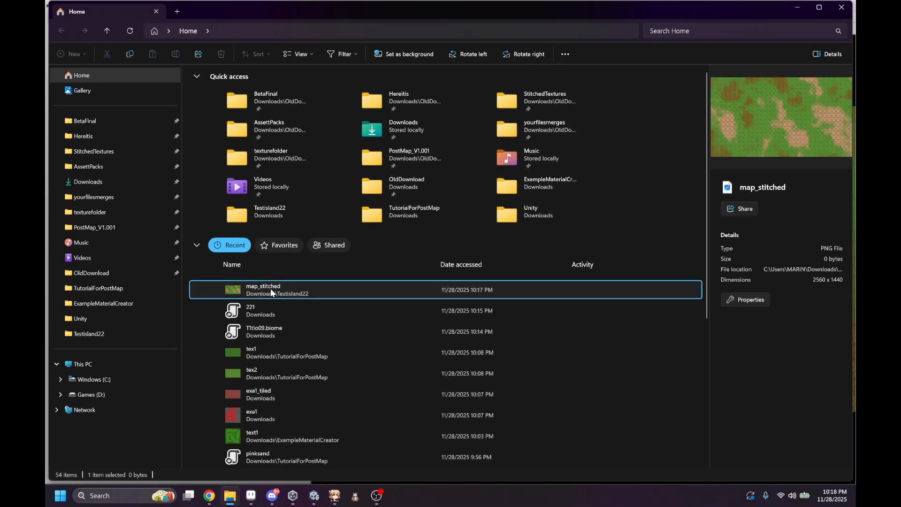
double_click(271, 292)
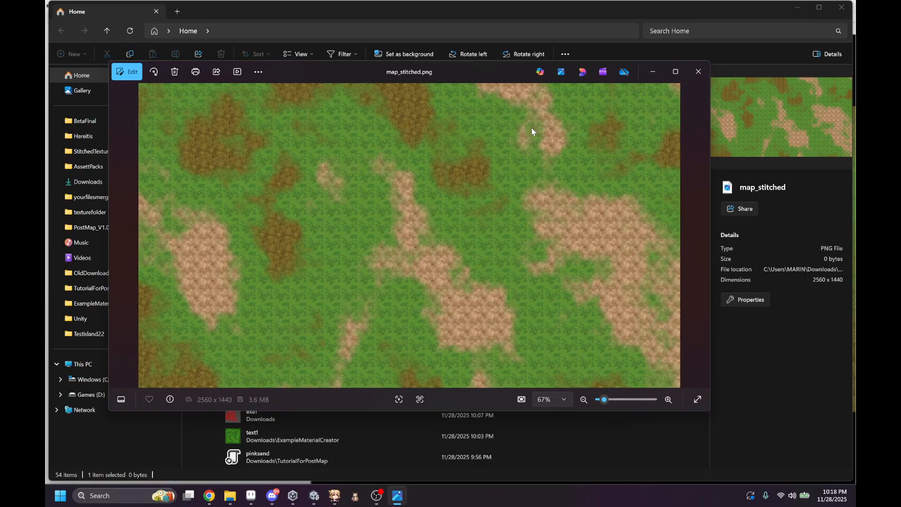
click(696, 72)
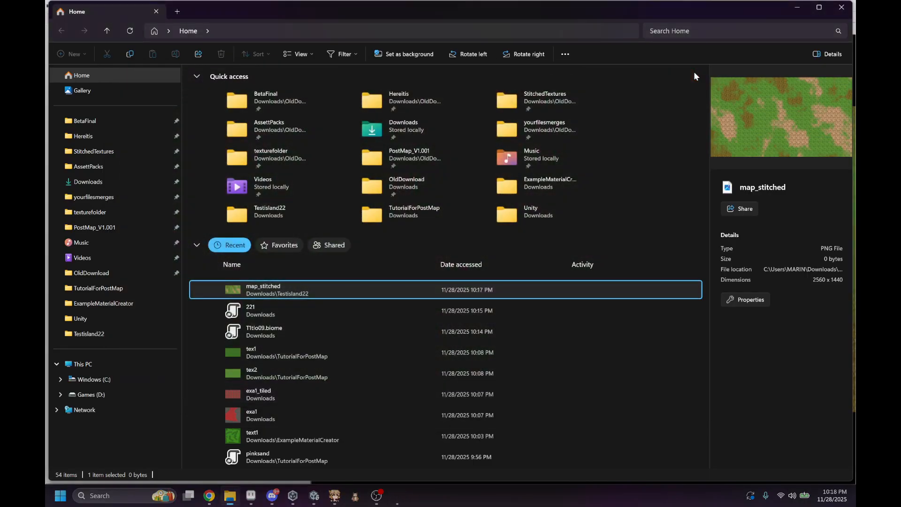
click(847, 11)
Step: Set the grid export to 352 columns by 352 rows with 8 × 8 subcells per chunk
click(71, 19)
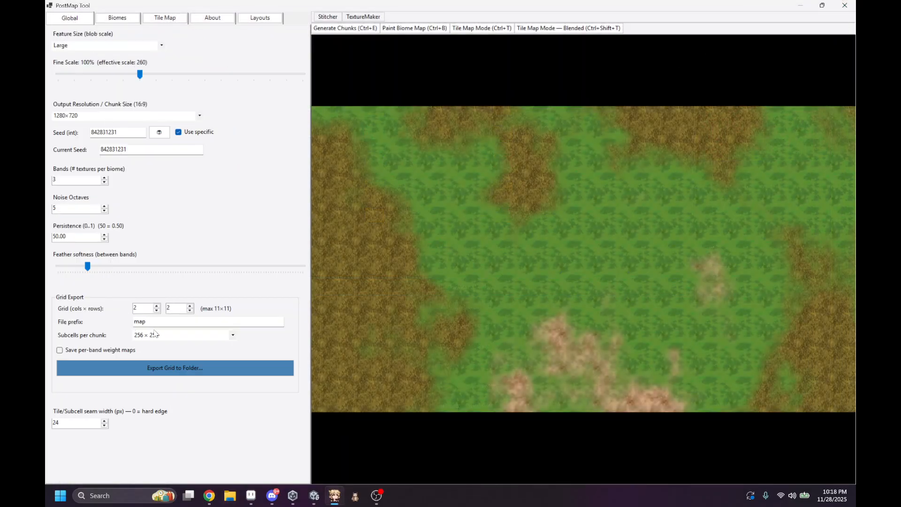
scroll(157, 336, up, 5)
drag(145, 310, 114, 311)
text(352)
Step: Switch to File Explorer, look through the Downloads folder, and close the window
click(229, 496)
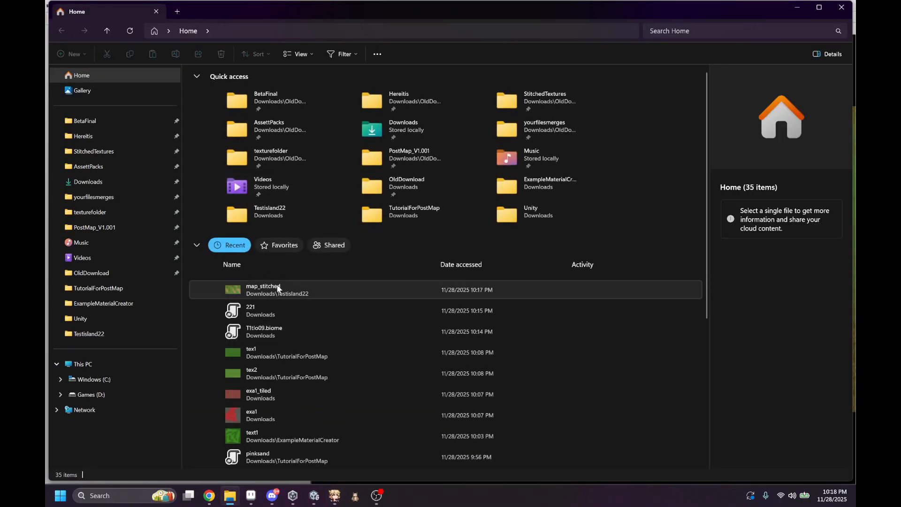
click(96, 181)
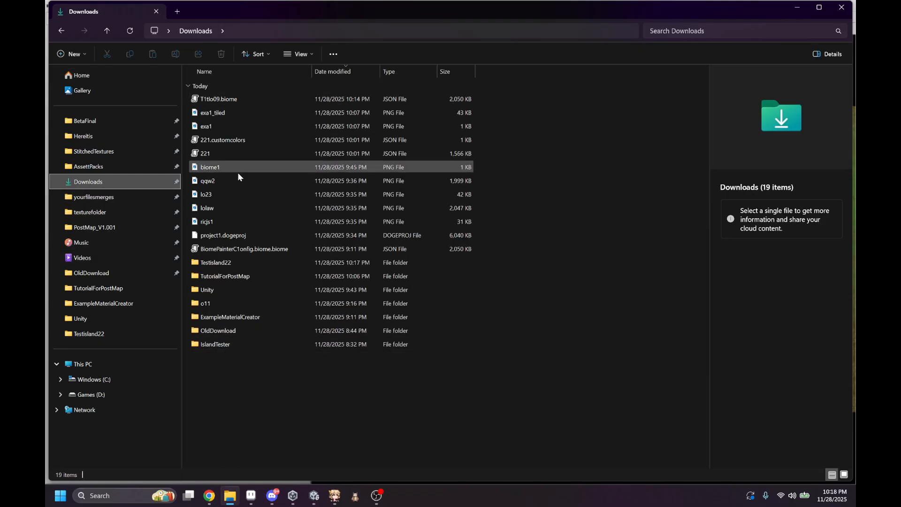
click(841, 7)
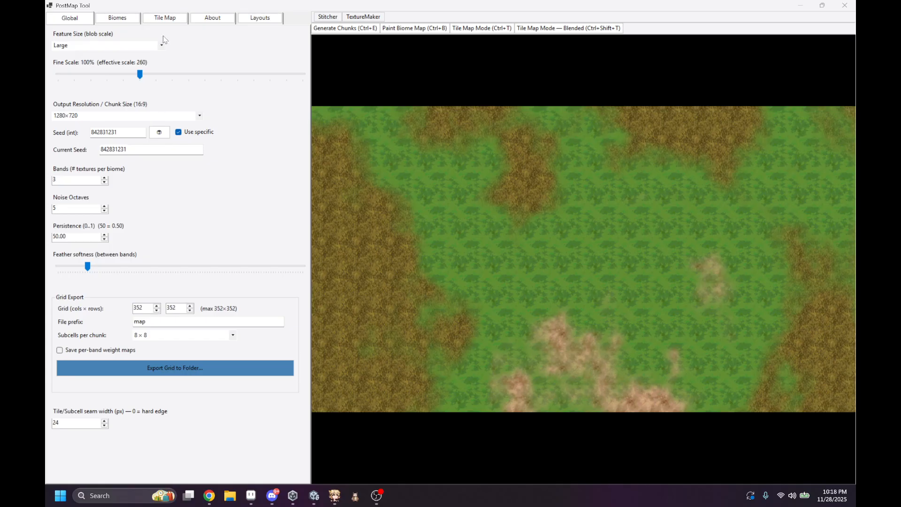
Step: Open the tile map painter on the 20 × 20 tile map and reposition its window
click(163, 19)
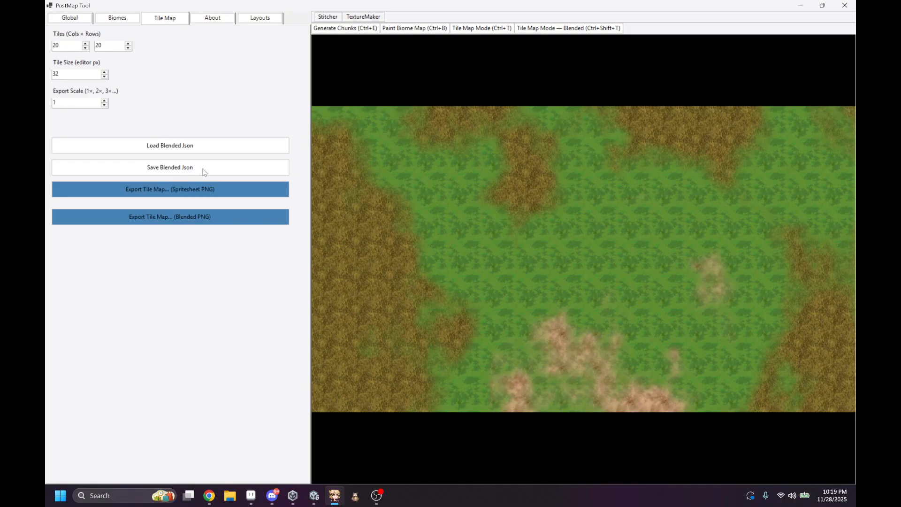
click(502, 32)
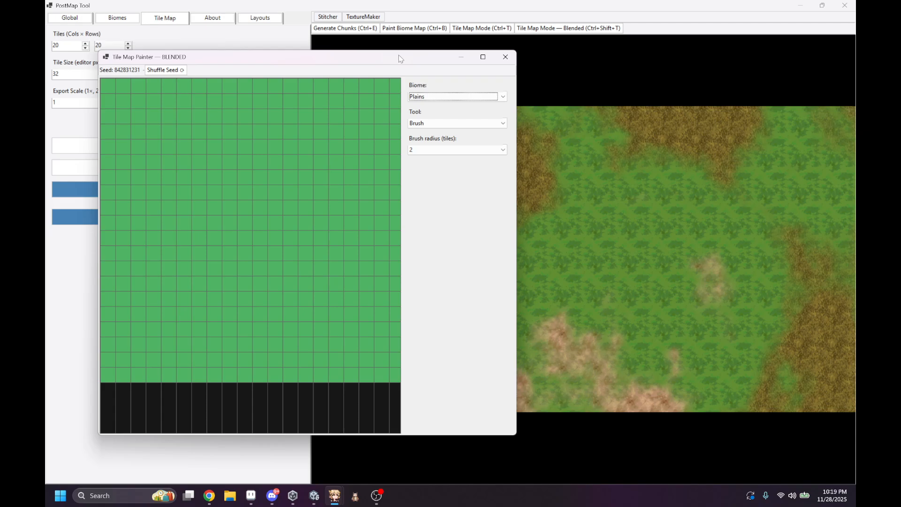
drag(398, 56, 528, 142)
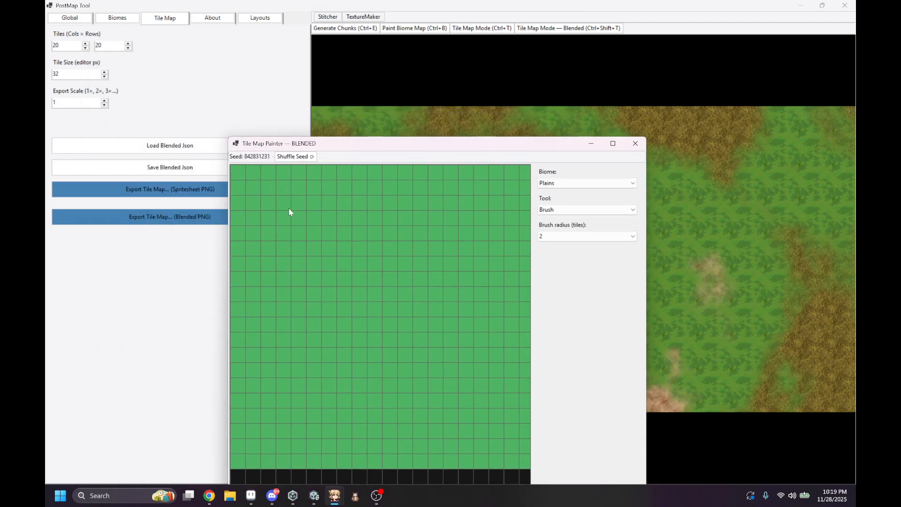
mouse_move(318, 203)
middle_down()
mouse_move(343, 256)
mouse_move(319, 208)
middle_up()
scroll(319, 208, down, 4)
Step: Paint three separate Mountains patches on the Plains tile map and close the painter
click(586, 183)
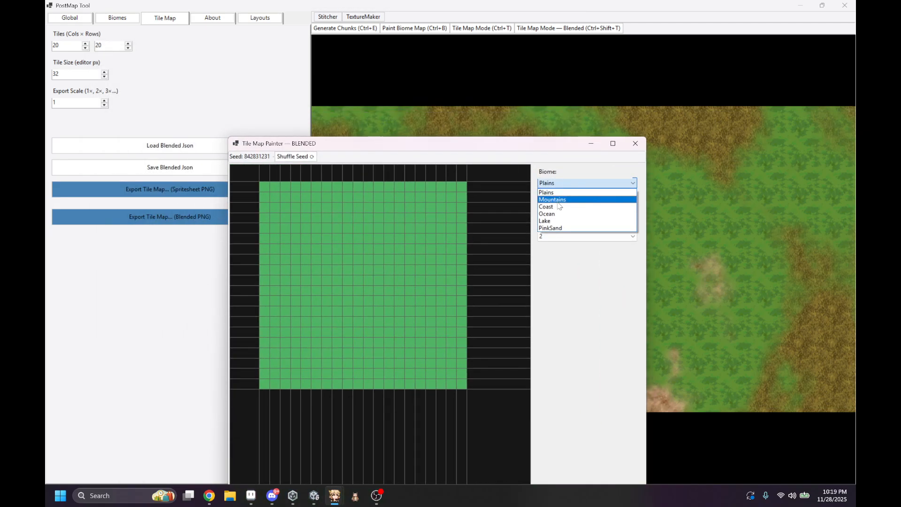
click(563, 203)
drag(303, 212, 379, 247)
drag(371, 296, 335, 347)
drag(421, 246, 431, 206)
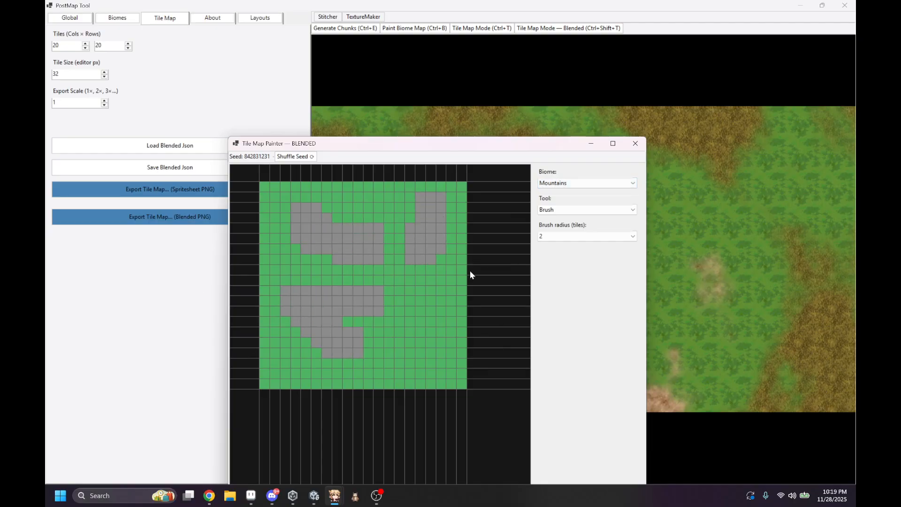
click(635, 144)
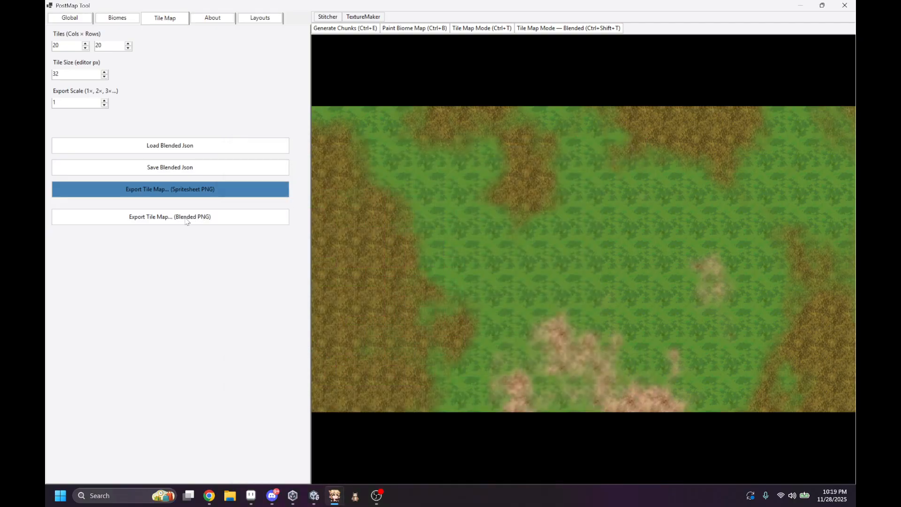
Step: Open the textured blended tile map painter, examine the Mountains patches, and close it
key(ctrl+shift+t)
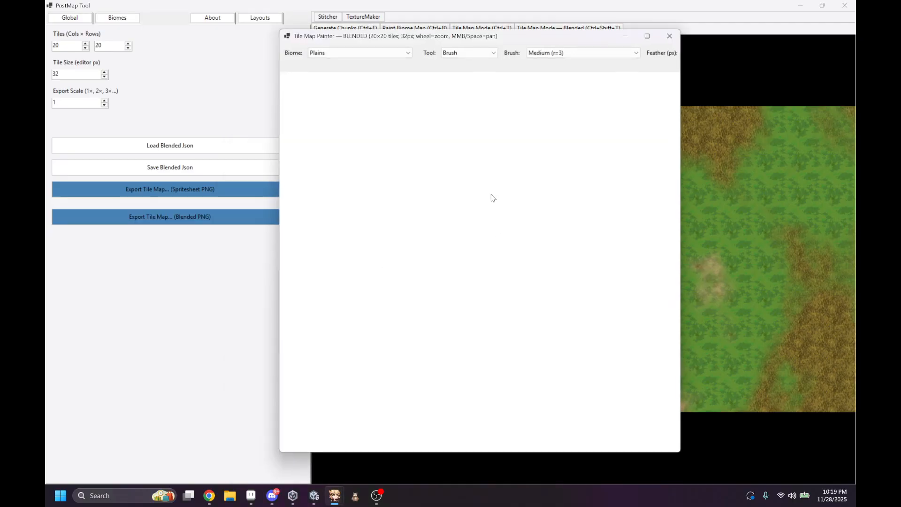
scroll(466, 188, down, 2)
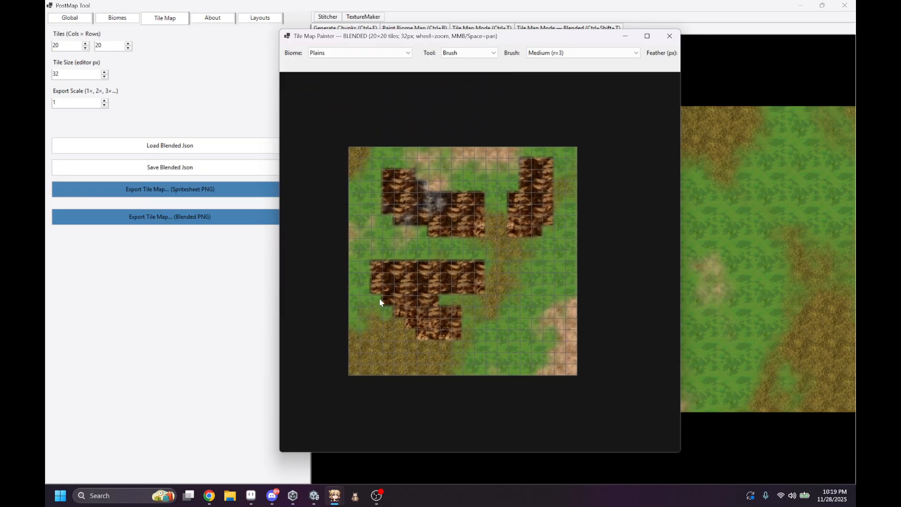
click(670, 36)
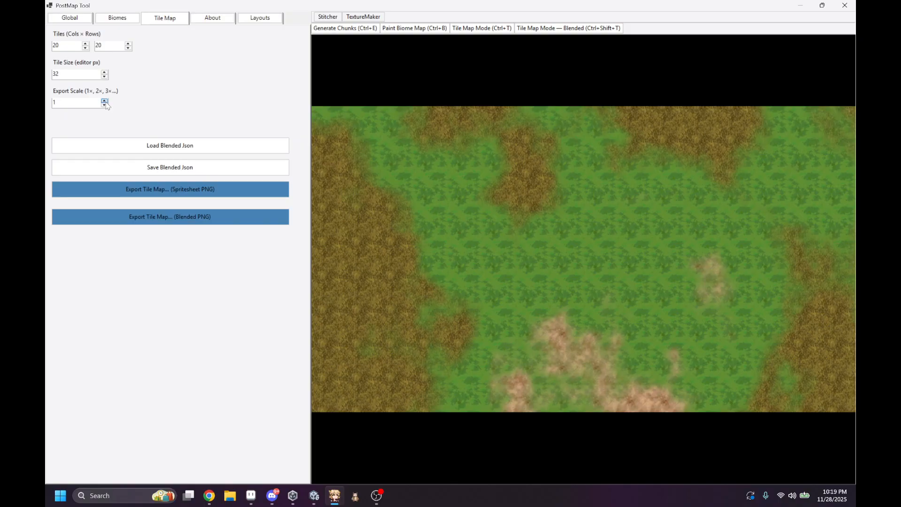
click(585, 28)
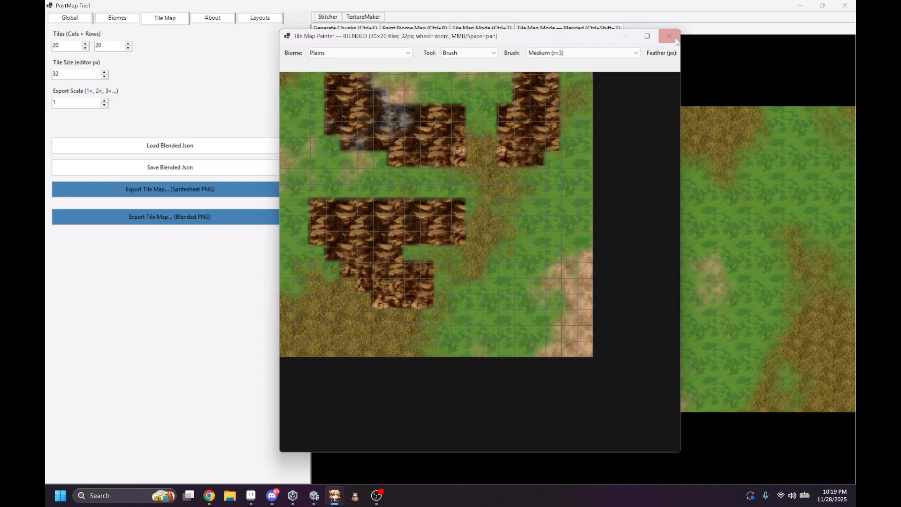
click(670, 36)
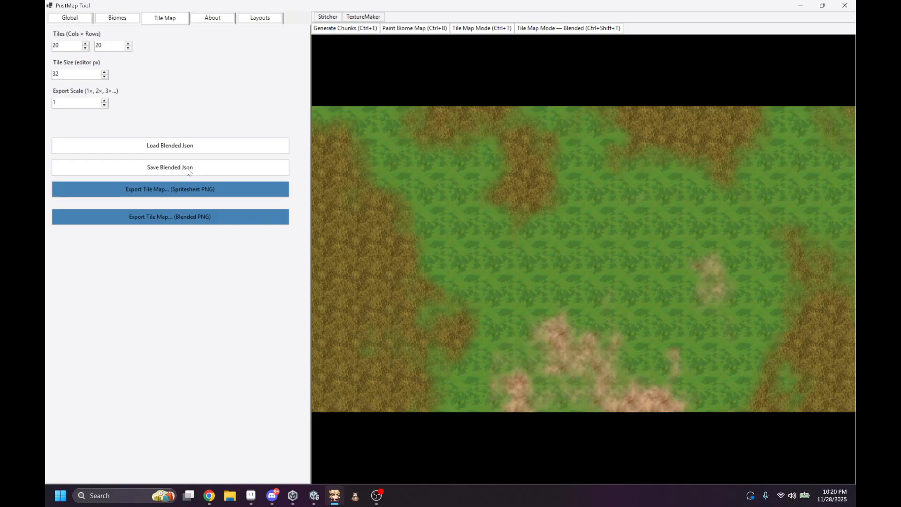
Step: Close PostMap Tool and switch to Doge Tile Map Editor
click(844, 5)
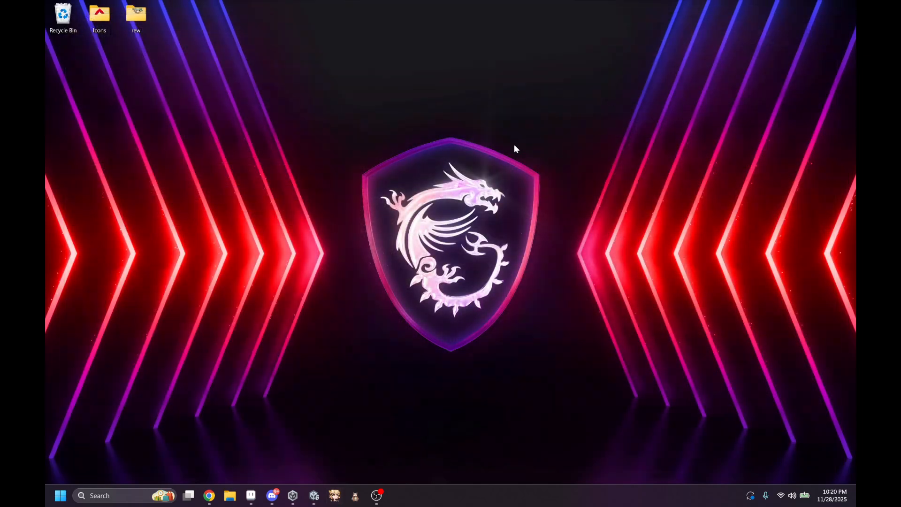
click(355, 498)
click(694, 71)
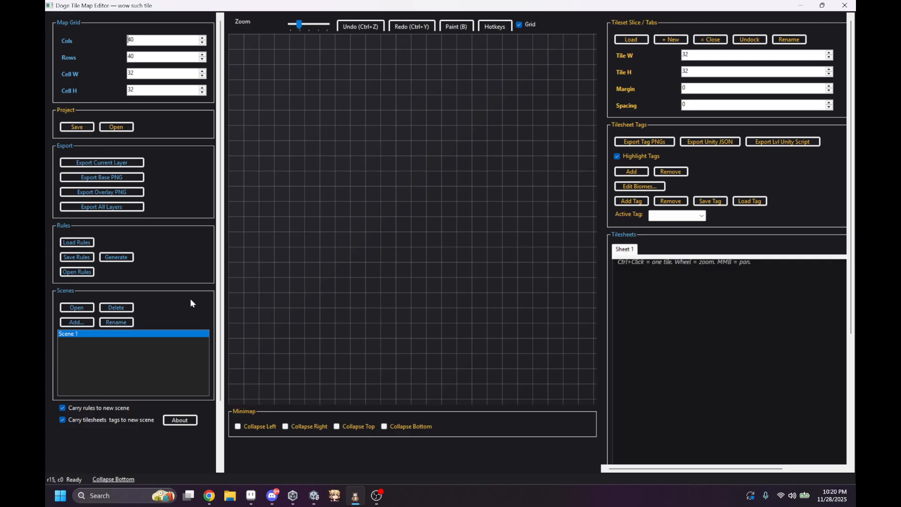
Step: Load the tilesheettown image from the TutorialForPostMap folder in Downloads as the tileset for Sheet 1
scroll(557, 227, down, 1)
scroll(556, 224, down, 1)
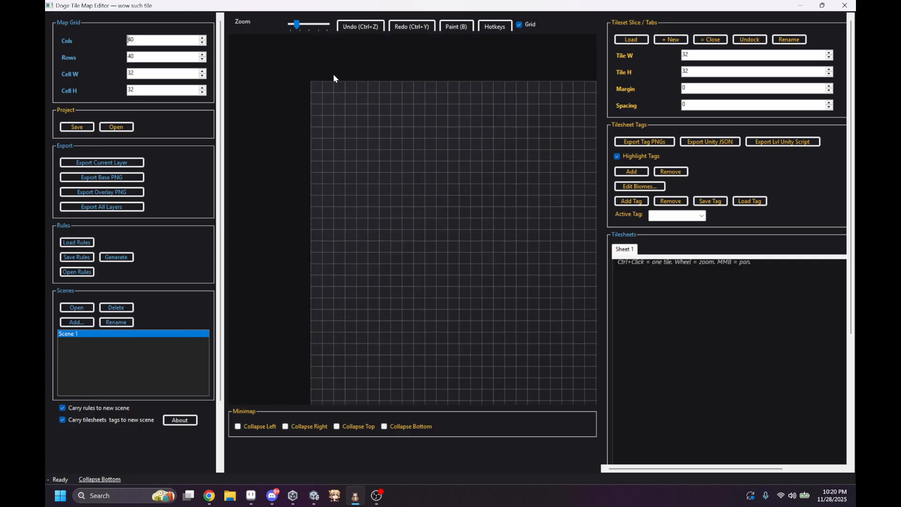
middle_drag(436, 94, 396, 89)
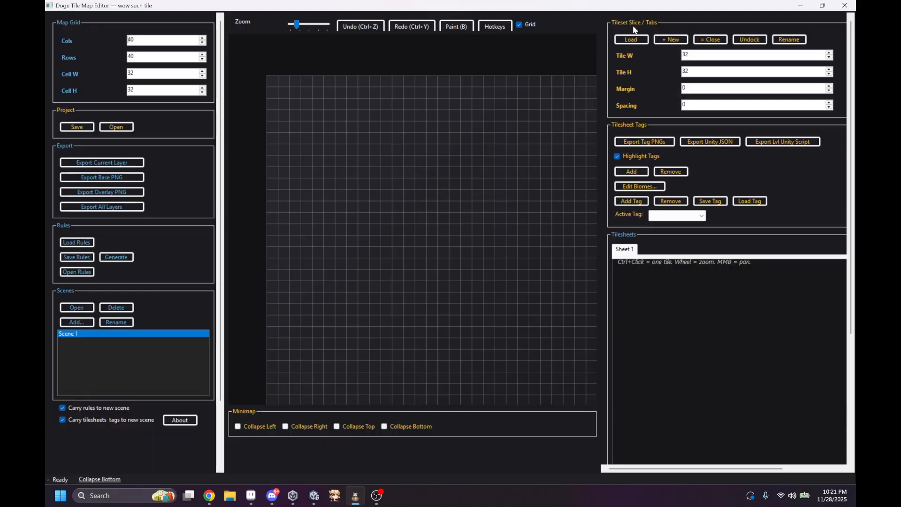
click(631, 40)
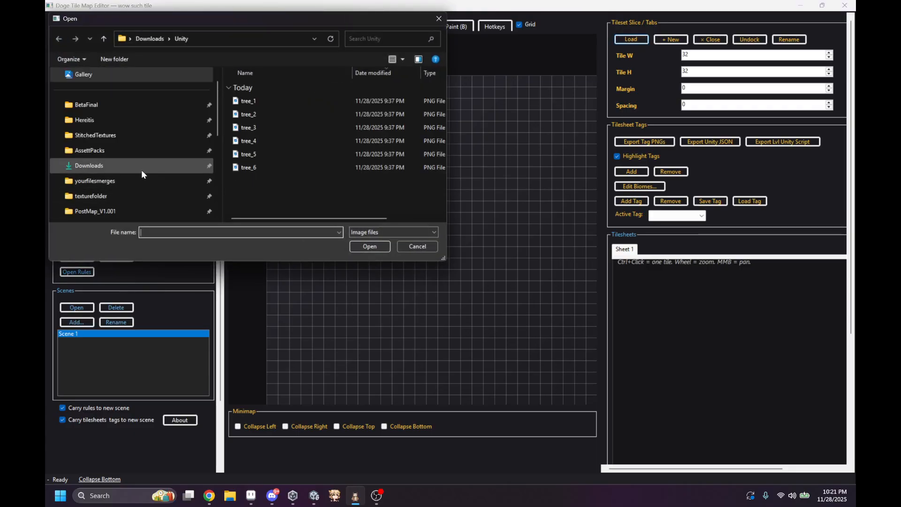
click(111, 164)
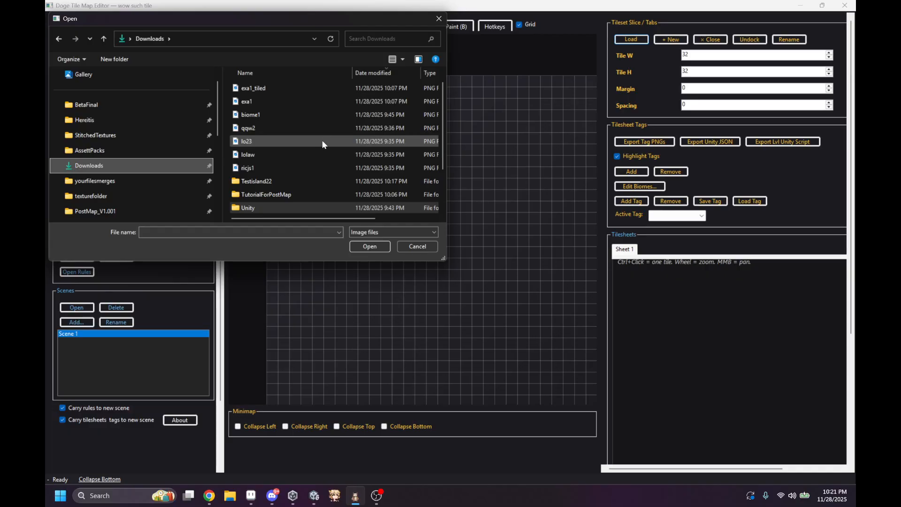
double_click(280, 194)
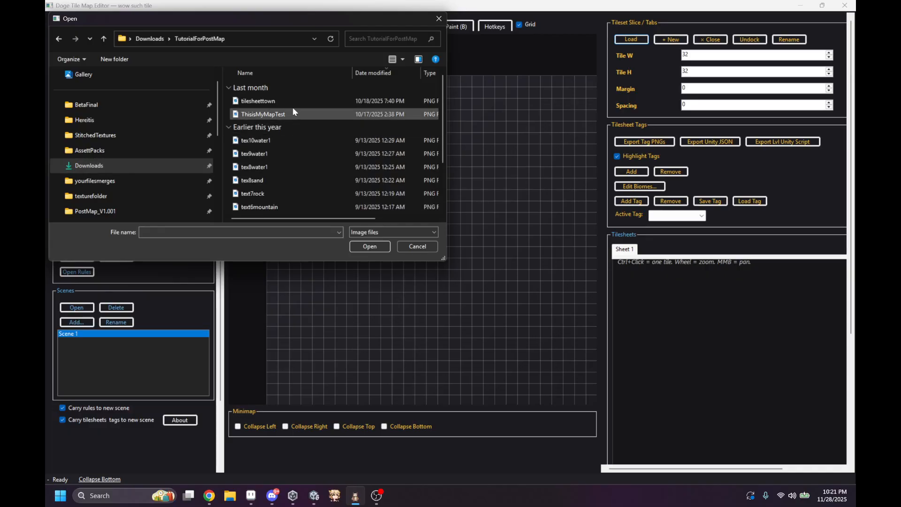
double_click(289, 101)
Step: Select the large round tree on the tilesheet as a 2x3 tile brush
scroll(638, 329, down, 2)
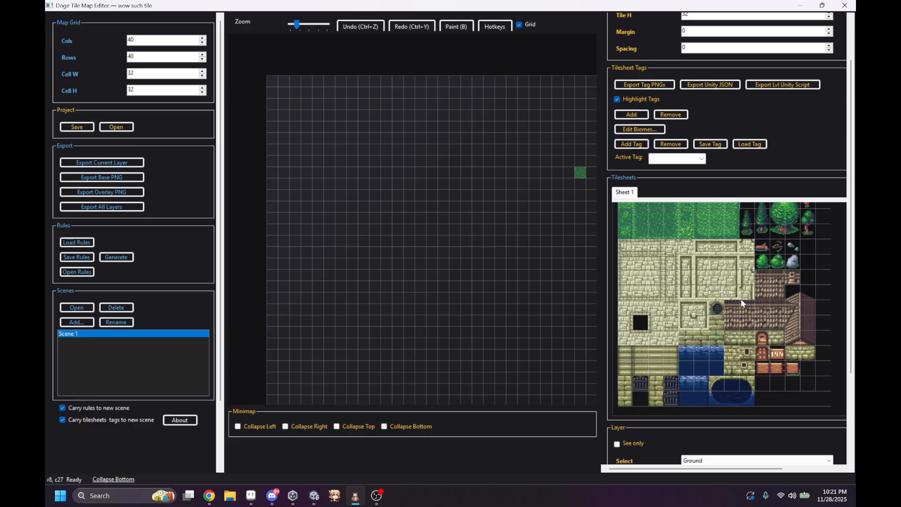
scroll(734, 328, up, 1)
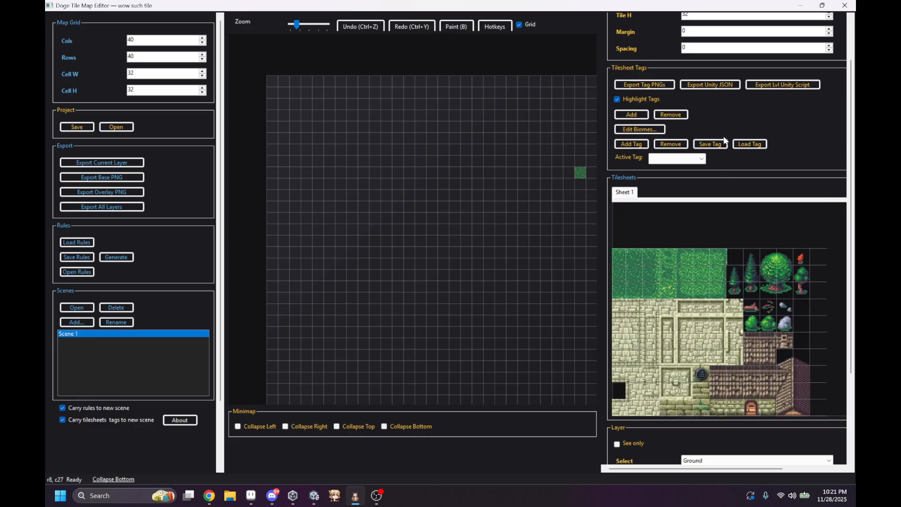
scroll(723, 139, down, 1)
scroll(719, 104, up, 2)
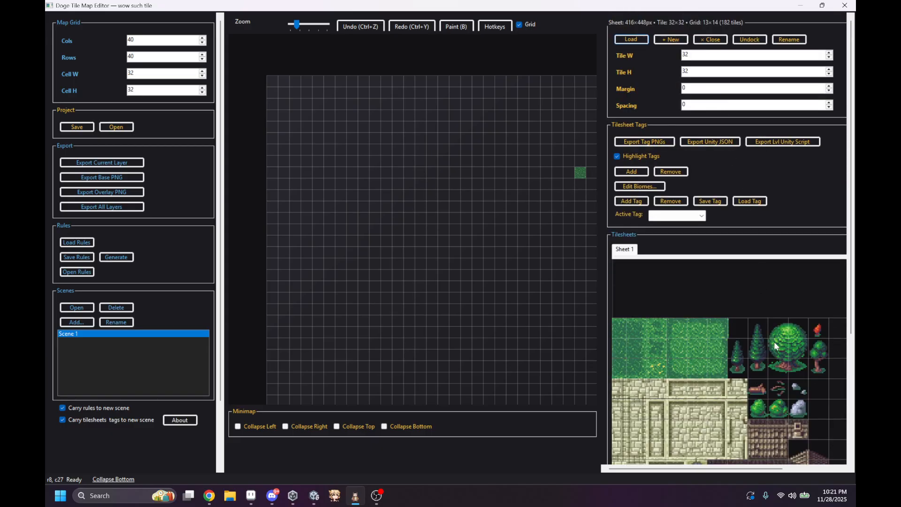
scroll(764, 311, up, 1)
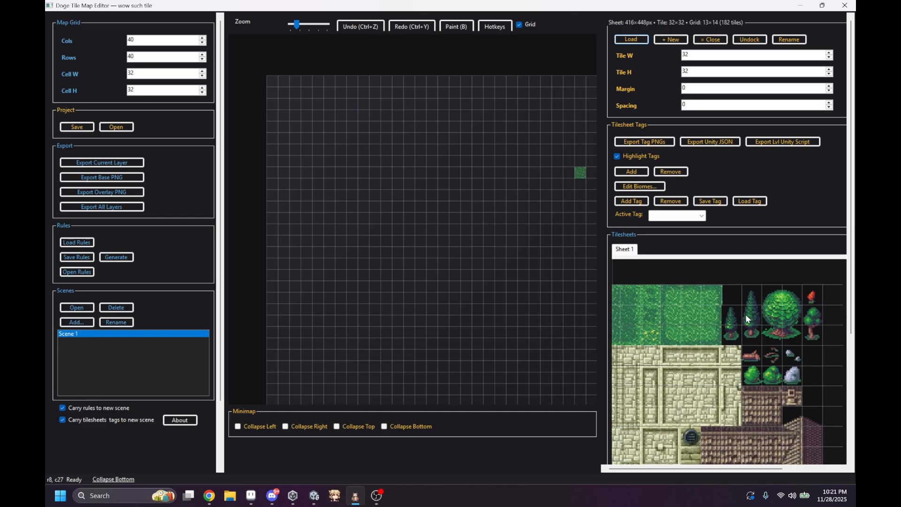
mouse_move(769, 294)
mouse_down()
mouse_move(777, 331)
mouse_move(798, 340)
mouse_move(778, 308)
mouse_move(787, 296)
mouse_up()
drag(766, 335, 795, 298)
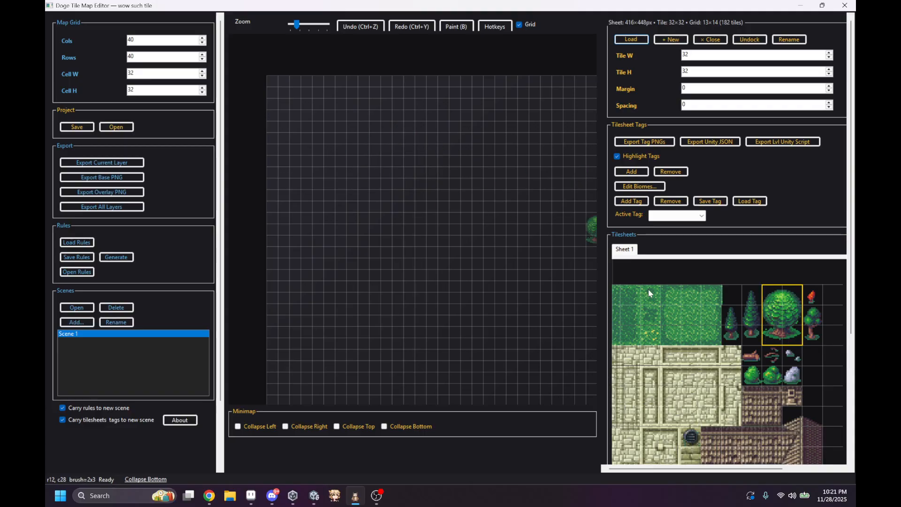
Step: Stamp the large round tree at scattered places across the map and undo all the stamps
click(420, 209)
click(465, 174)
click(500, 265)
click(397, 266)
click(355, 175)
click(457, 129)
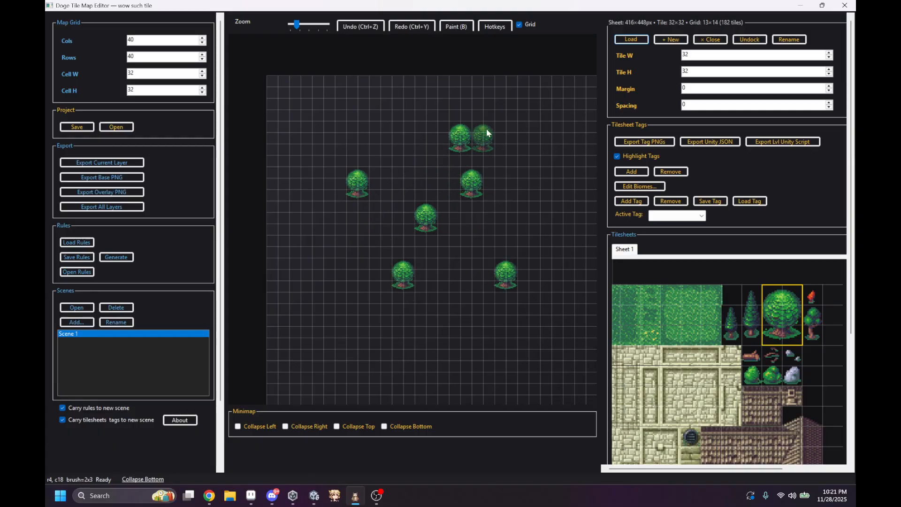
click(537, 152)
click(537, 163)
click(503, 220)
click(446, 265)
click(491, 311)
click(549, 311)
click(317, 343)
click(283, 206)
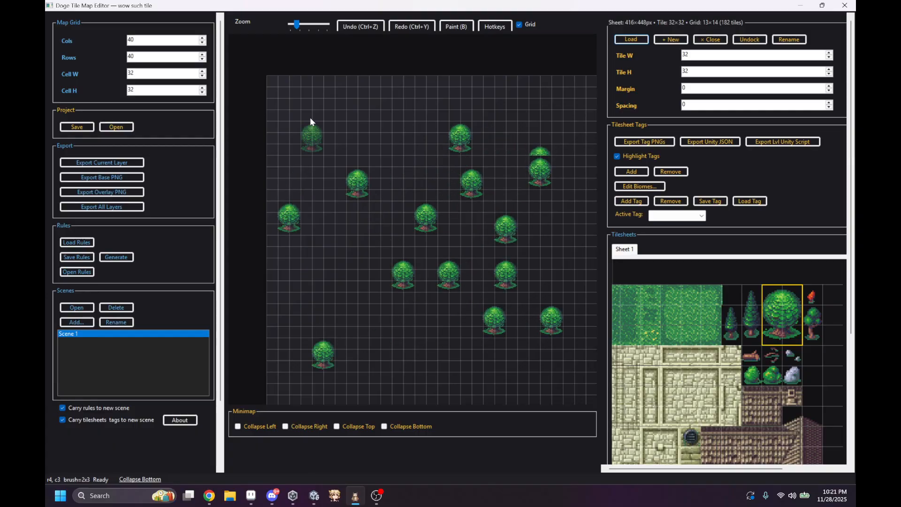
click(309, 116)
key(ctrl+z)
key(ctrl+z)
key(ctrl+z)
key(ctrl+z)
key(ctrl+z)
key(ctrl+z)
key(ctrl+z)
key(ctrl+z)
key(ctrl+z)
key(ctrl+z)
key(ctrl+z)
key(ctrl+z)
key(ctrl+z)
key(ctrl+z)
key(ctrl+z)
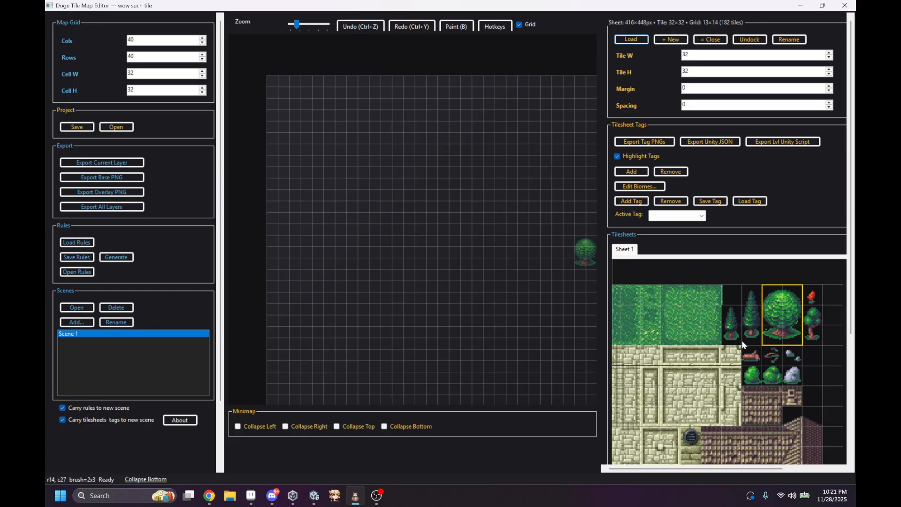
Step: Paint a single bush and a winding S-shaped trail with the small green bush tile, and undo both
click(752, 375)
click(466, 183)
mouse_move(410, 138)
mouse_down()
mouse_move(390, 149)
mouse_move(431, 343)
mouse_up()
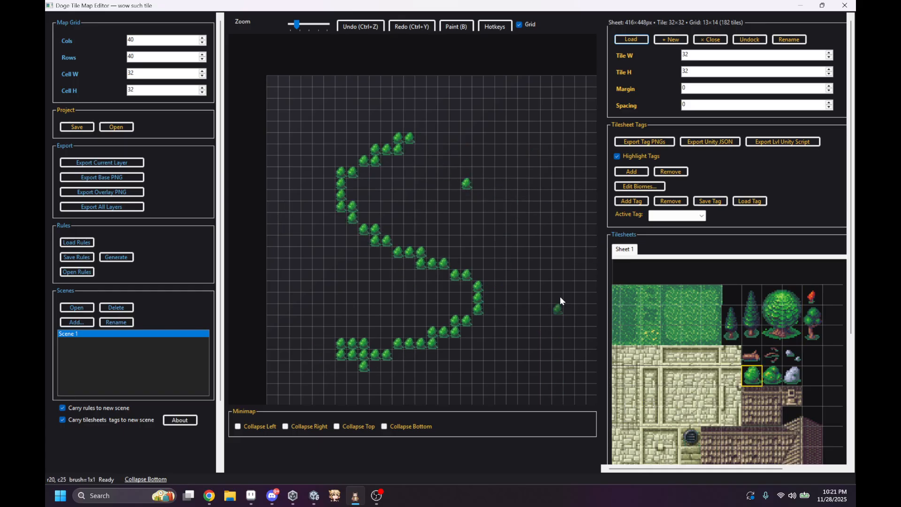
key(ctrl+z)
key(ctrl+z)
Step: Paint a looping freehand trail with the large round tree brush and undo it
click(773, 338)
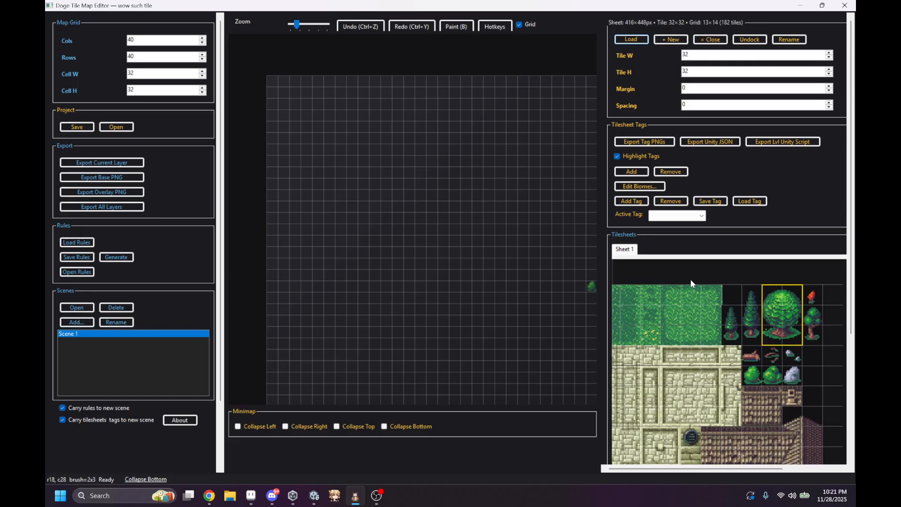
mouse_move(408, 263)
mouse_down()
mouse_move(520, 154)
mouse_move(513, 375)
mouse_move(323, 171)
mouse_move(479, 344)
mouse_up()
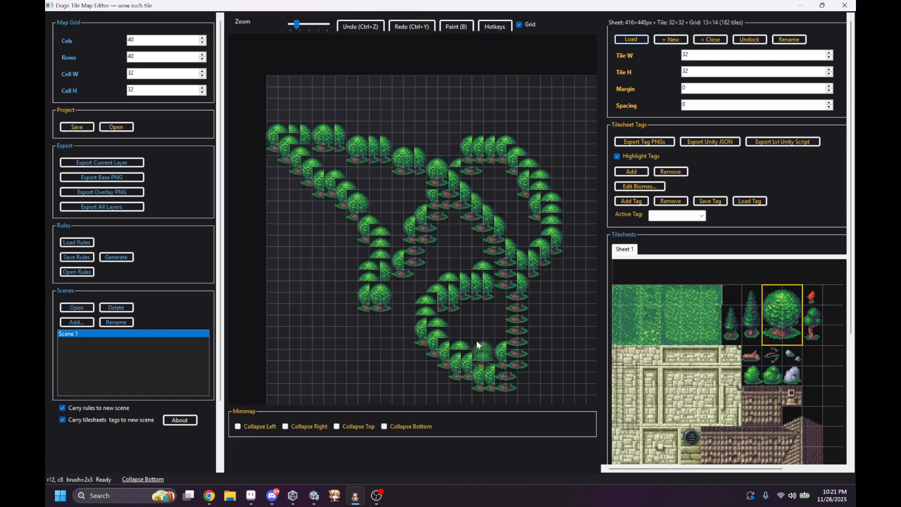
key(ctrl+z)
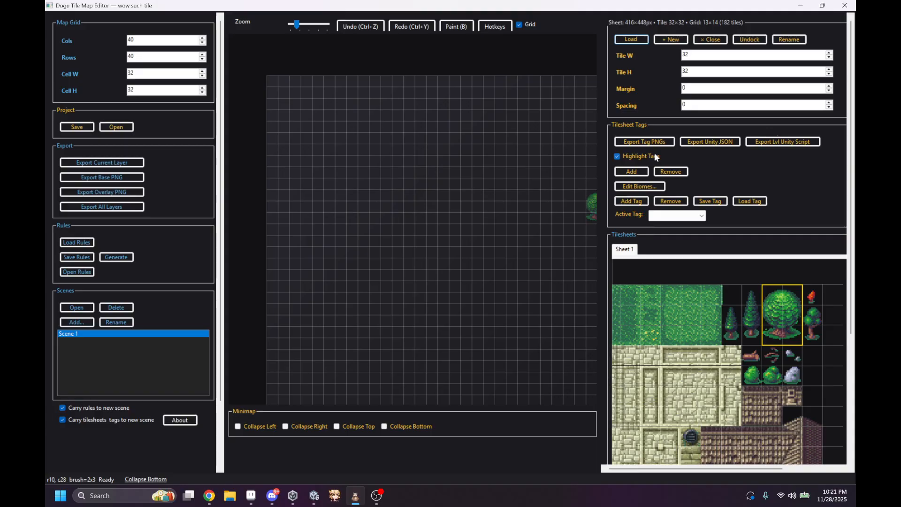
Step: Review the list of map editor hotkeys and close it
click(495, 26)
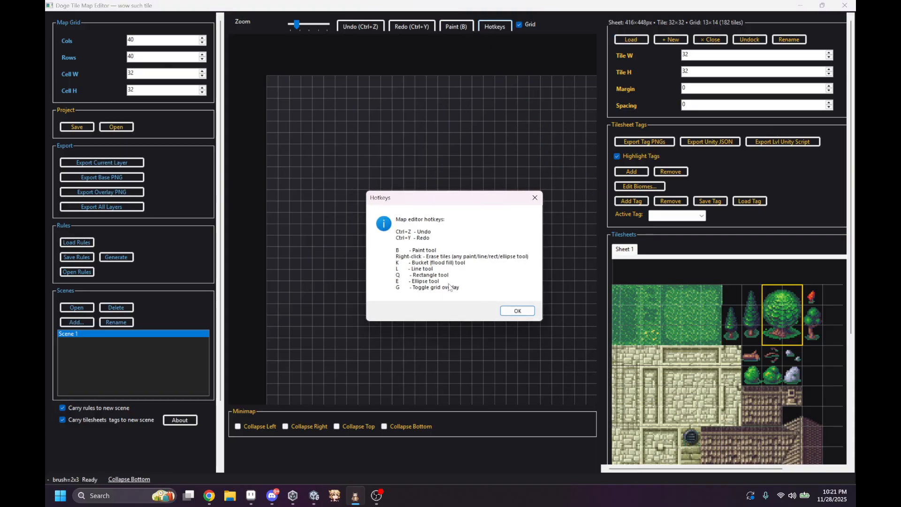
click(516, 310)
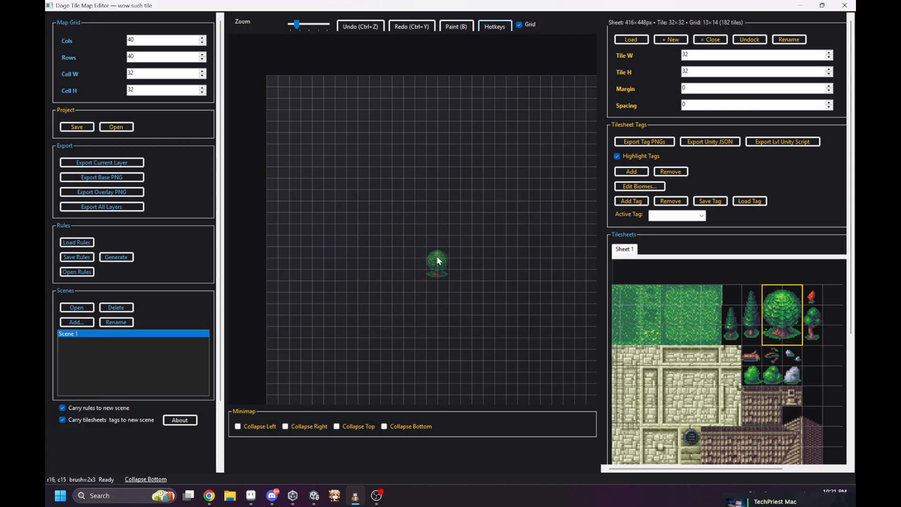
Step: Try a filled rectangle and a nearly horizontal line of large round trees on the map, undoing each
drag(372, 194, 559, 346)
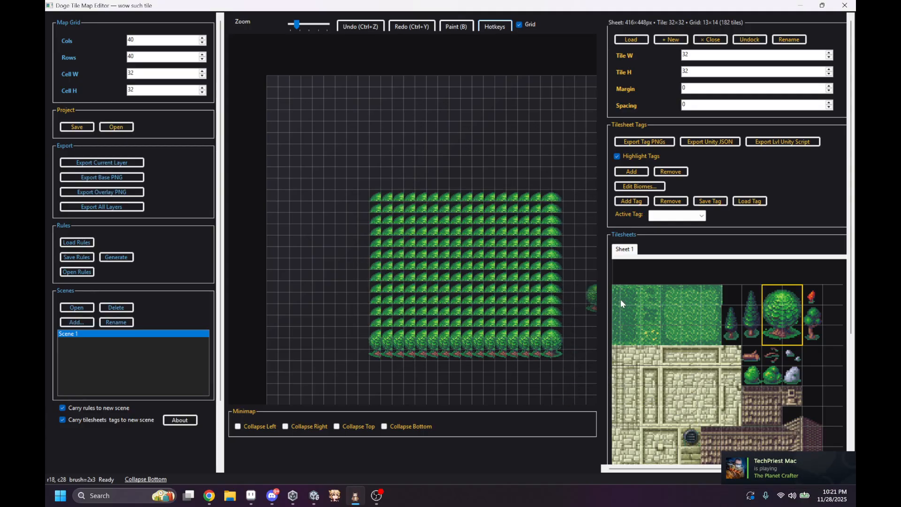
key(ctrl+z)
drag(332, 248, 548, 262)
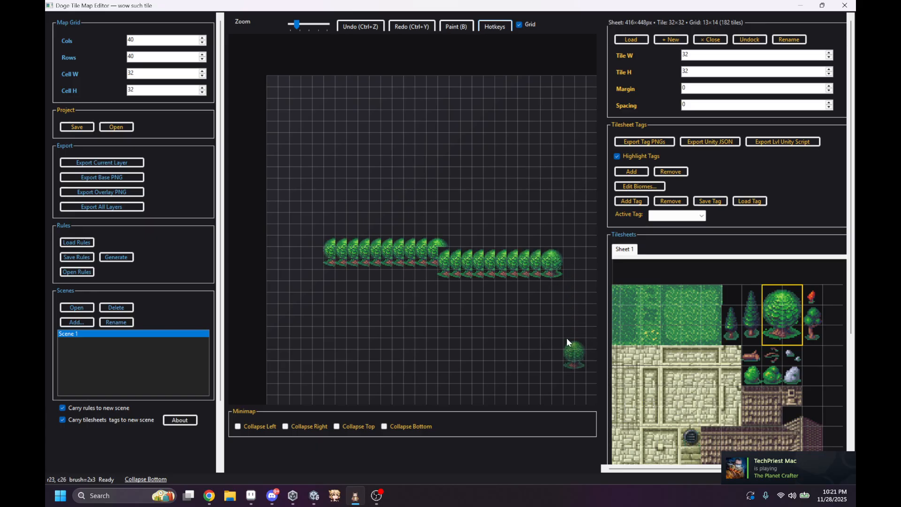
key(ctrl+z)
Step: Draw a diagonal line with the small green bush brush rotated 90° and undo it
click(752, 374)
key(r)
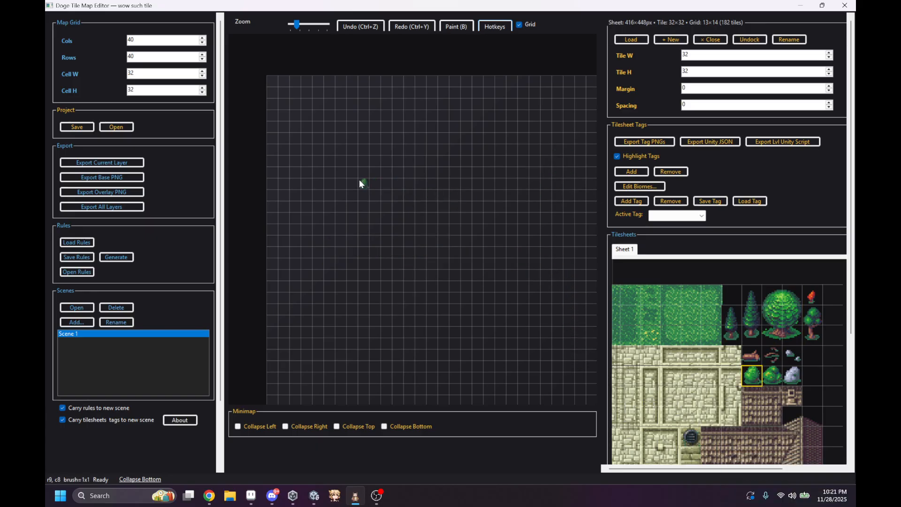
drag(341, 184, 513, 274)
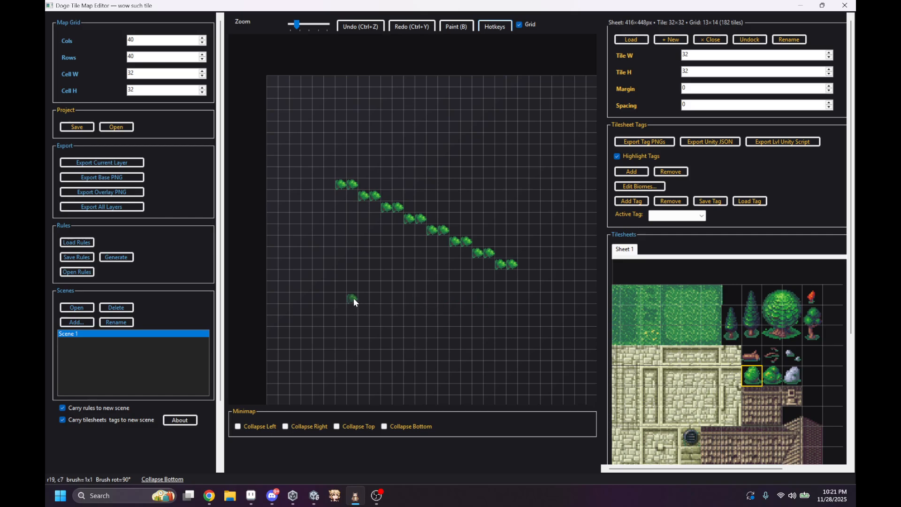
key(ctrl+z)
Step: Scatter small green bushes across the map with the brush rotation reset to 0°, and undo them
key(r)
key(r)
key(r)
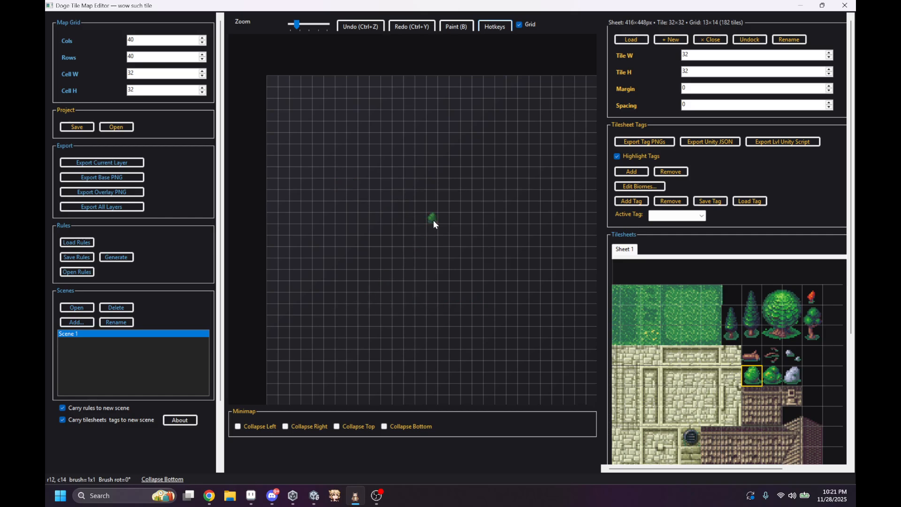
click(432, 221)
click(462, 187)
click(454, 252)
click(381, 187)
click(409, 162)
click(375, 230)
click(318, 139)
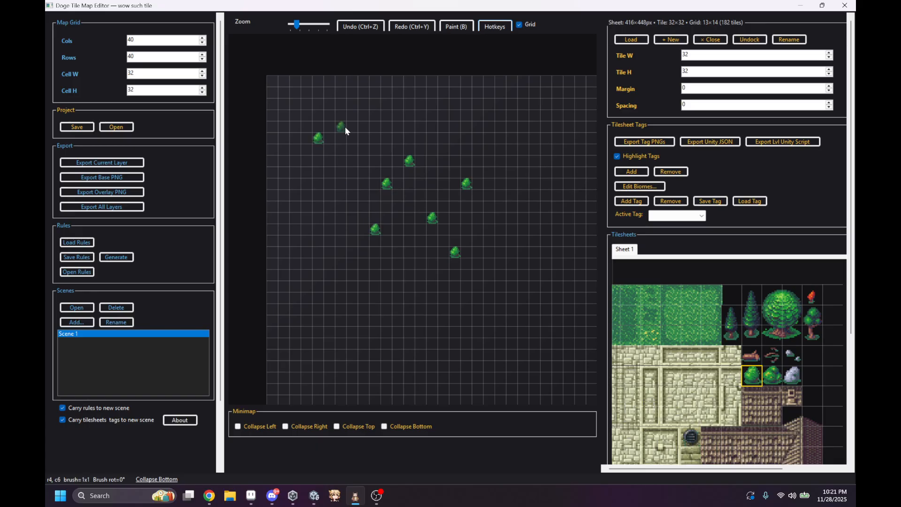
click(443, 93)
click(534, 138)
click(512, 287)
click(465, 288)
drag(462, 291, 456, 290)
click(352, 276)
key(ctrl+z)
key(ctrl+z)
key(ctrl+z)
key(ctrl+z)
key(ctrl+z)
key(ctrl+z)
key(ctrl+z)
key(ctrl+z)
key(ctrl+z)
key(ctrl+z)
key(ctrl+z)
key(ctrl+z)
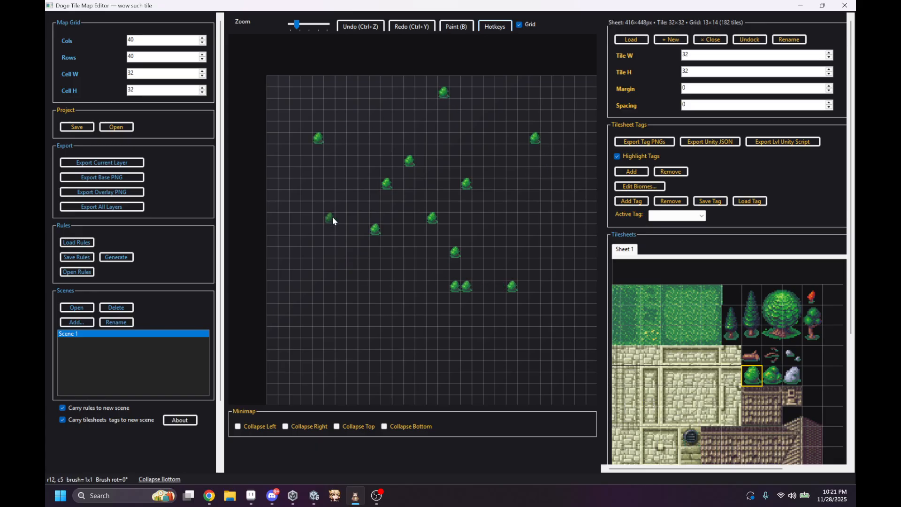
Step: Stamp another scattered set of small green bushes around the map, some of them side by side
click(306, 192)
click(386, 149)
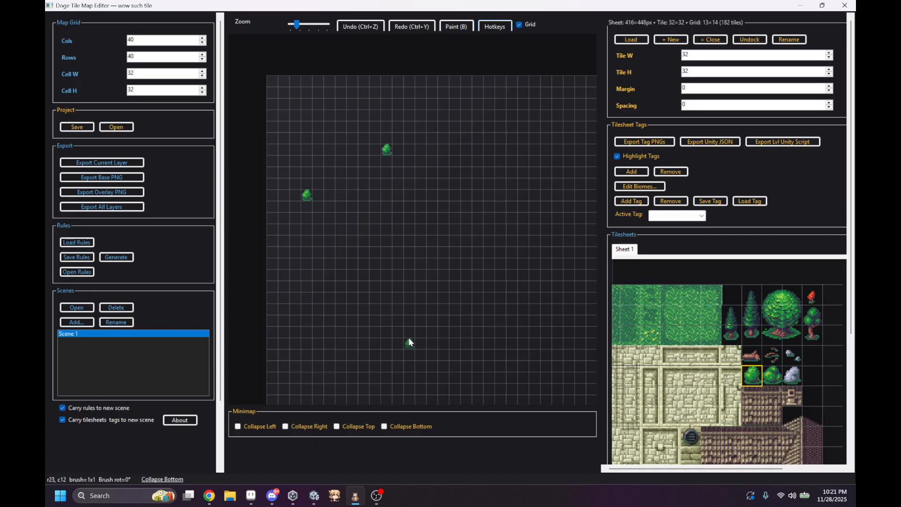
click(408, 341)
click(283, 92)
drag(469, 187, 475, 185)
drag(330, 297, 339, 288)
click(499, 151)
click(466, 229)
click(535, 172)
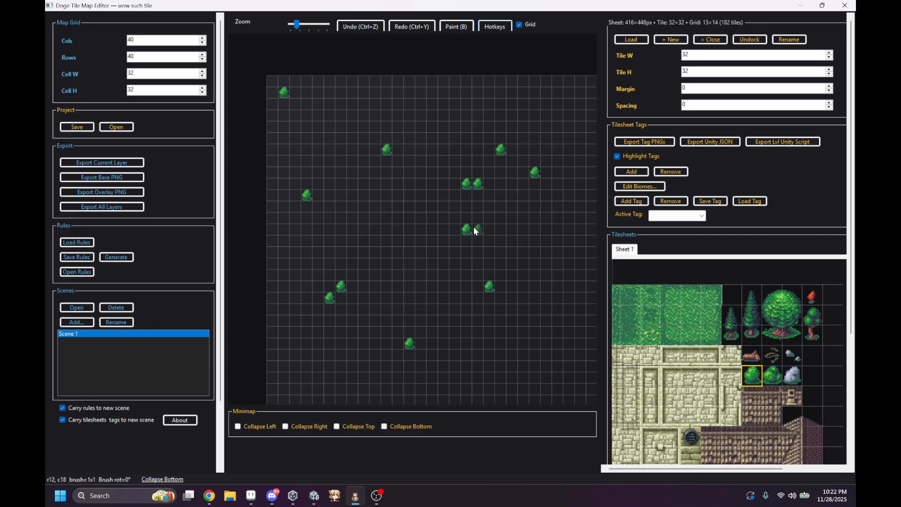
click(455, 240)
click(489, 286)
Step: Cycle the bush brush through its rotations, placing one more bush, and undo all the bush stamps
key(r)
key(r)
key(r)
key(r)
click(379, 188)
key(r)
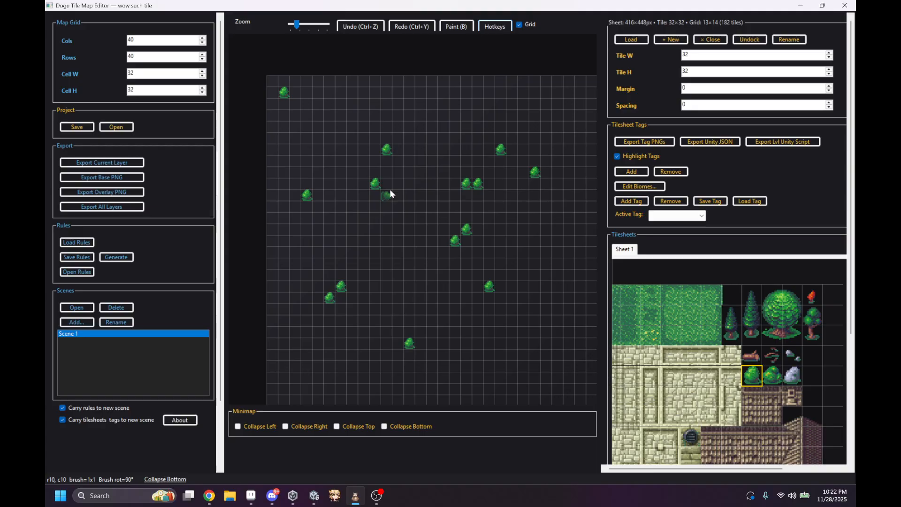
key(ctrl+z)
key(ctrl+z)
key(ctrl+z)
key(ctrl+z)
key(ctrl+z)
key(ctrl+z)
key(ctrl+z)
key(ctrl+z)
key(ctrl+z)
key(ctrl+z)
key(ctrl+z)
key(ctrl+z)
key(ctrl+z)
key(ctrl+z)
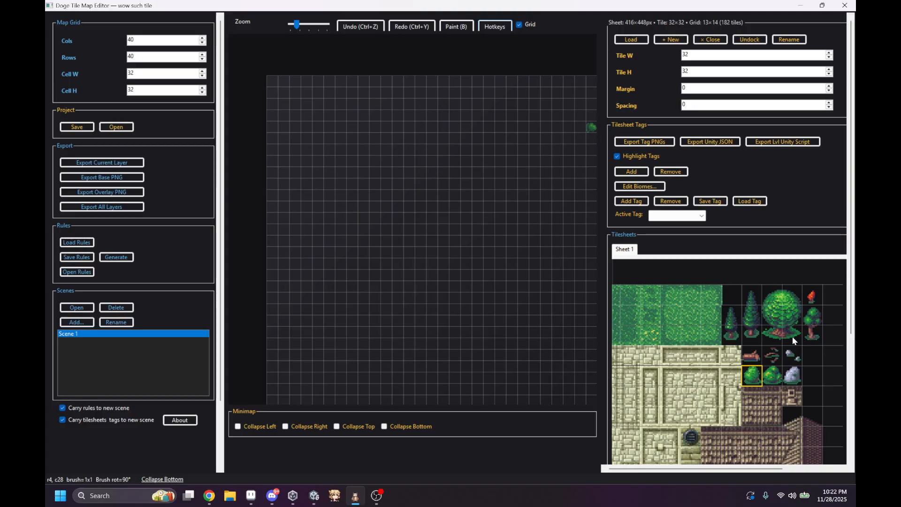
Step: Create a tag named "tree" and assign it to the 2x3 tiles of the large round tree on the tilesheet
drag(781, 339, 802, 303)
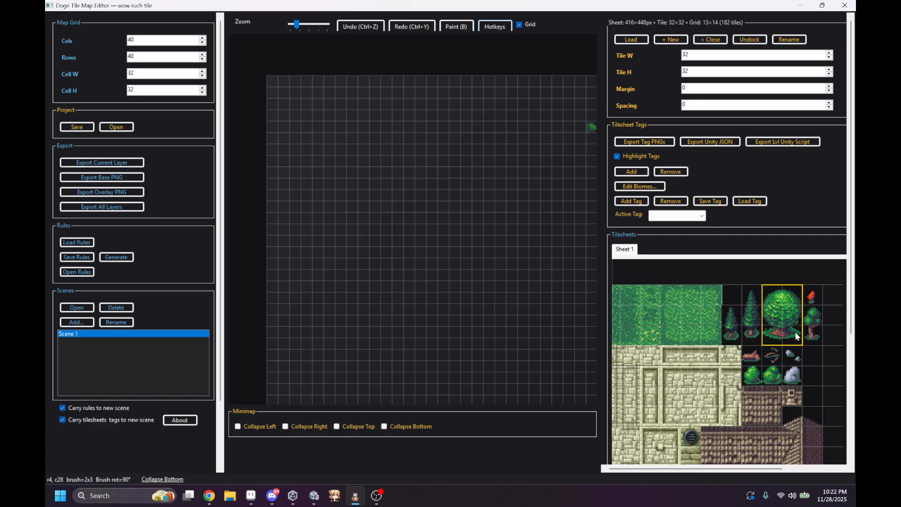
click(632, 201)
text(tree)
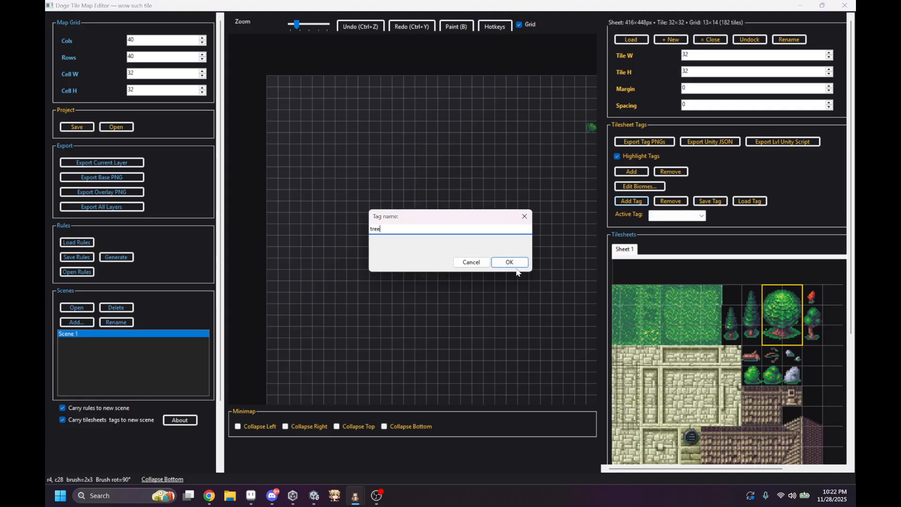
click(509, 262)
click(631, 171)
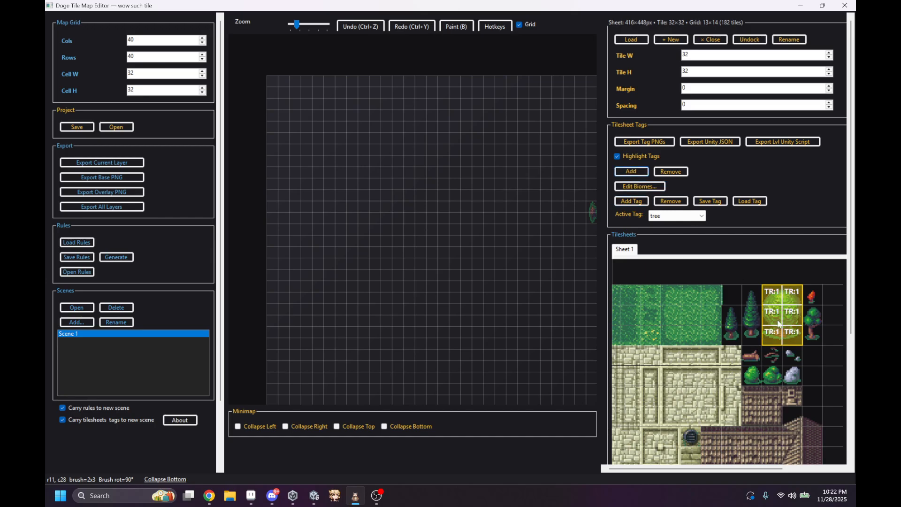
Step: Stamp the large round tree rotated 90° in the upper middle of the map and rotate the brush to 270°
scroll(765, 291, up, 3)
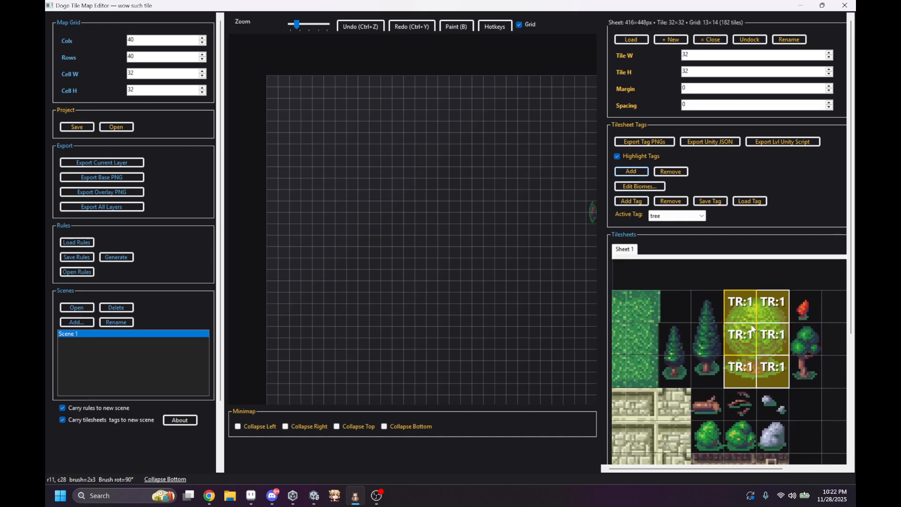
click(422, 184)
key(r)
key(r)
key(r)
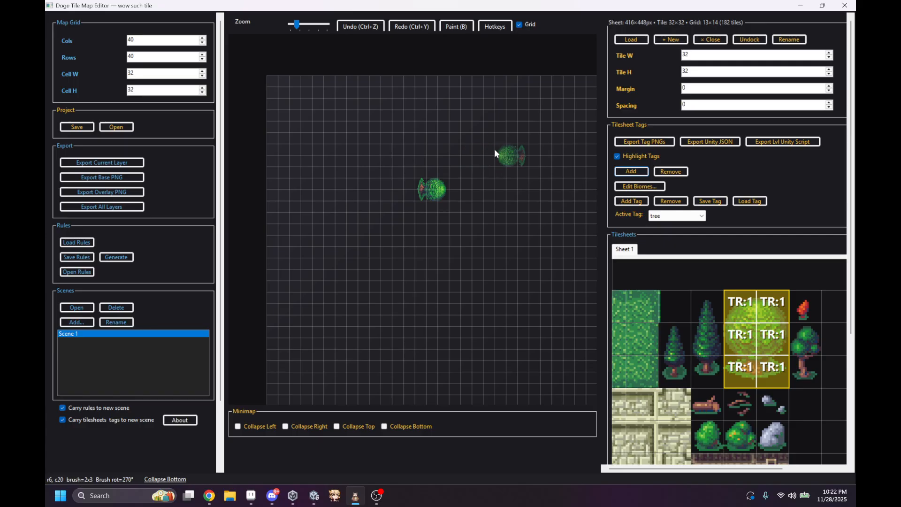
Step: Undo the rotated tree stamp and place the large round tree upright in the upper middle of the map
key(ctrl+z)
click(443, 159)
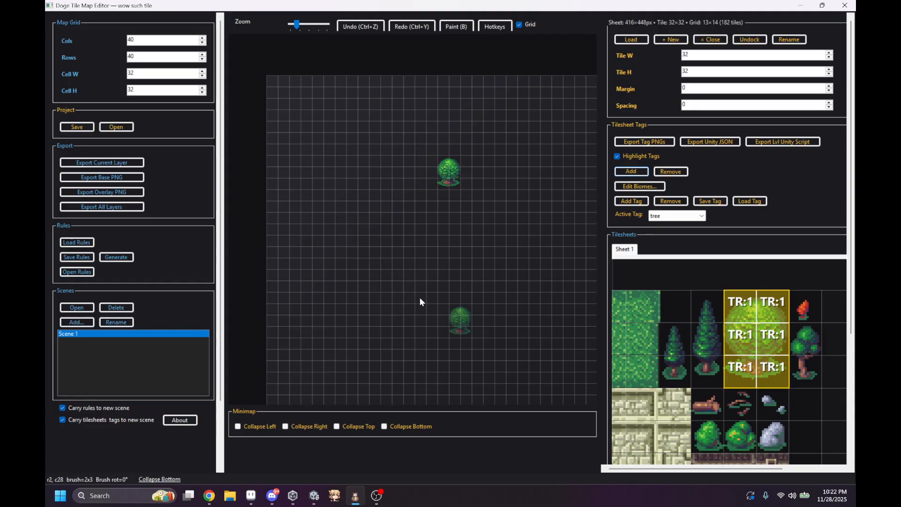
Step: Assign the "tree" tag to the small 1x2 pine and to the tall 1x3 pine on the tilesheet
scroll(765, 372, down, 1)
scroll(766, 373, down, 1)
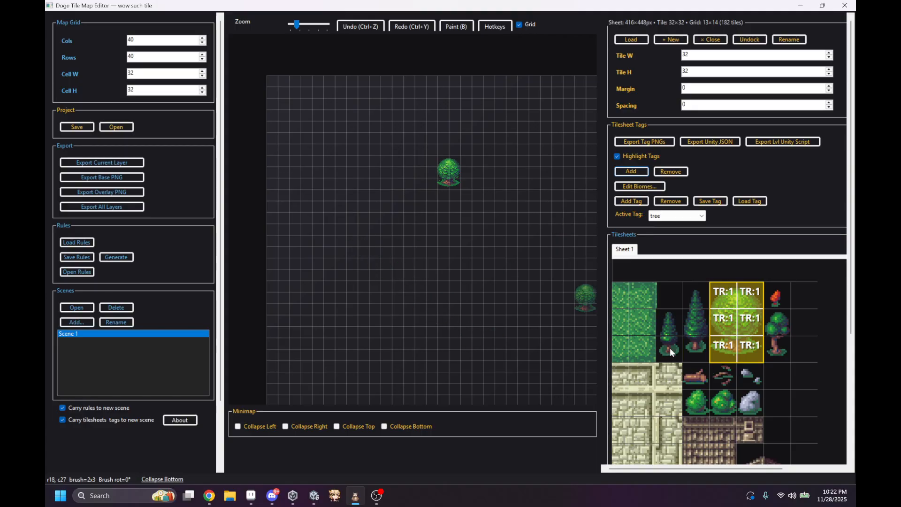
drag(671, 352, 672, 329)
click(638, 171)
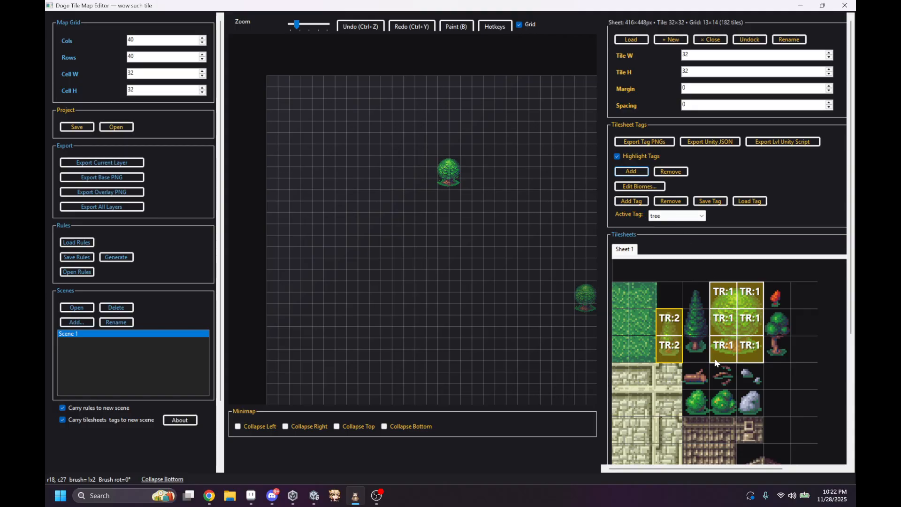
drag(696, 357, 701, 305)
click(631, 172)
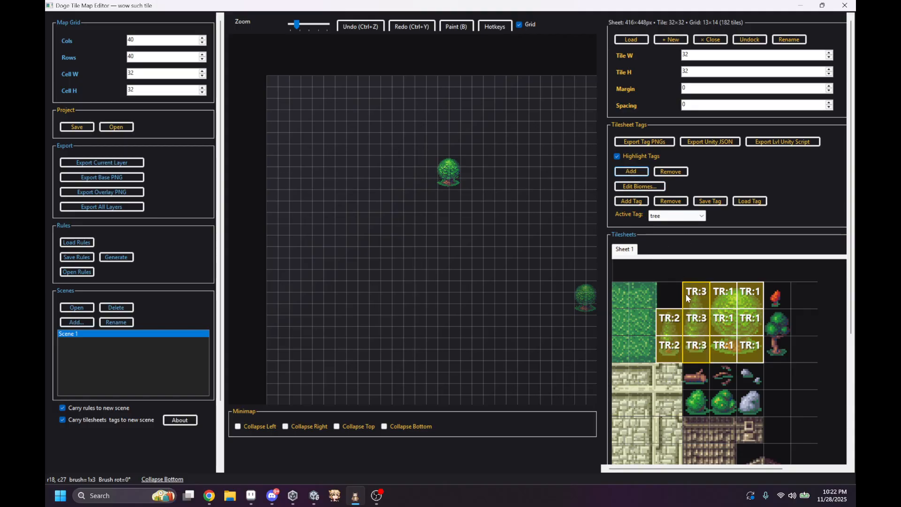
Step: Assign the "tree" tag separately to the first green bush, the large grey rock and the twigs tile on the tilesheet
click(706, 403)
click(631, 172)
click(750, 402)
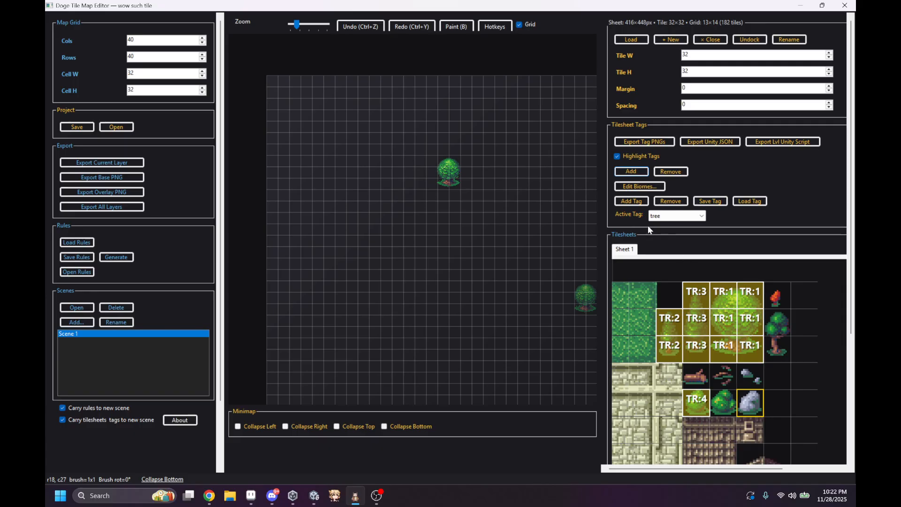
click(631, 171)
click(723, 375)
click(634, 172)
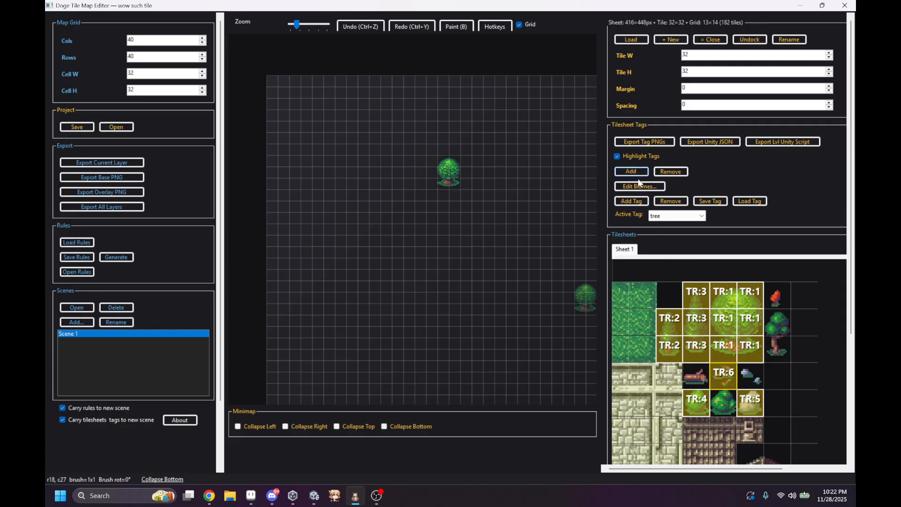
Step: Undo the upright round tree stamp to clear the map
scroll(692, 314, down, 1)
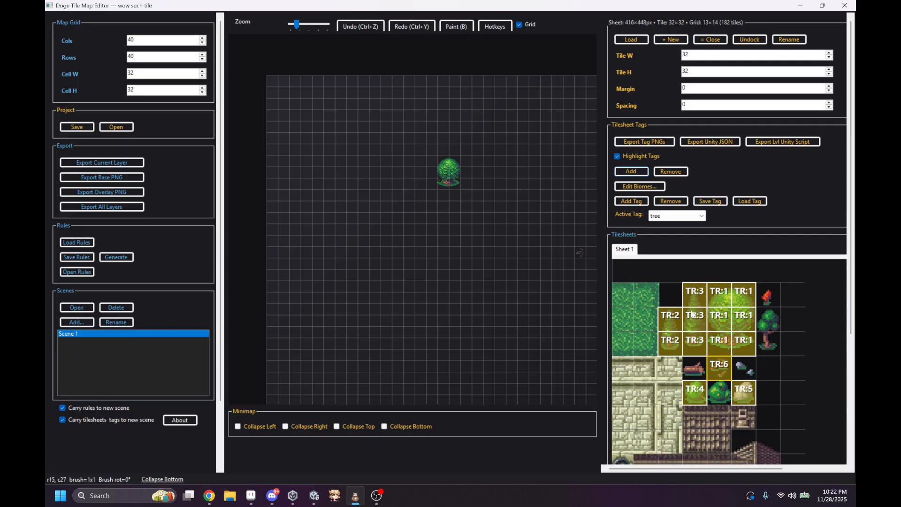
scroll(693, 314, down, 1)
key(ctrl+z)
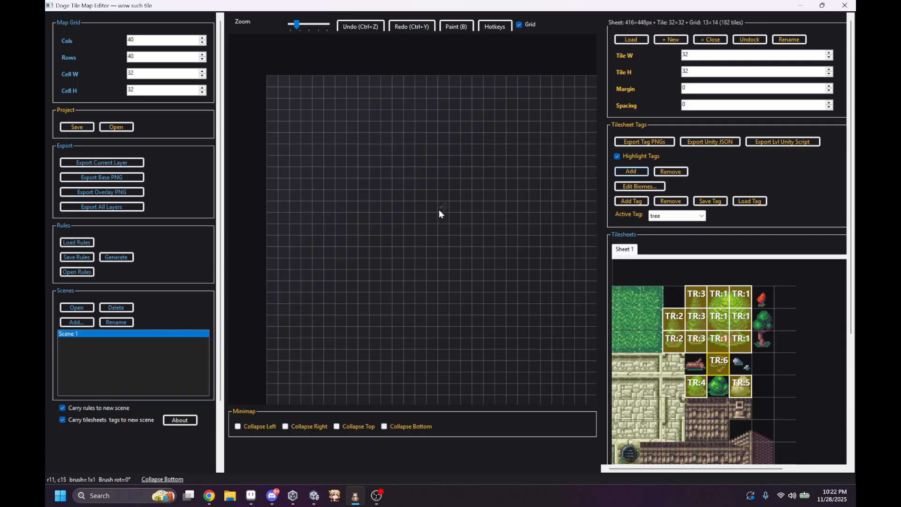
Step: Load the ThisisMyMap PNG from the TutorialForPostMap folder as the base map and bring the whole map into view
scroll(602, 169, down, 1)
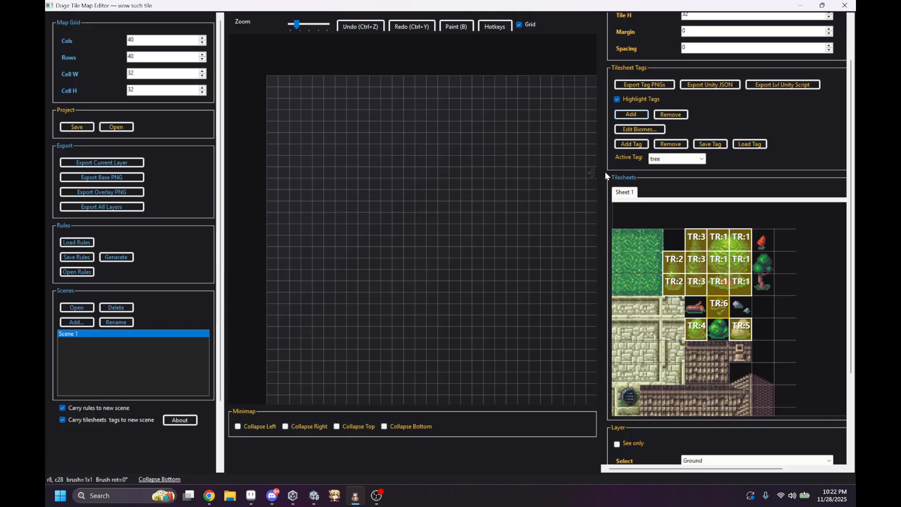
scroll(604, 171, down, 1)
scroll(612, 368, down, 1)
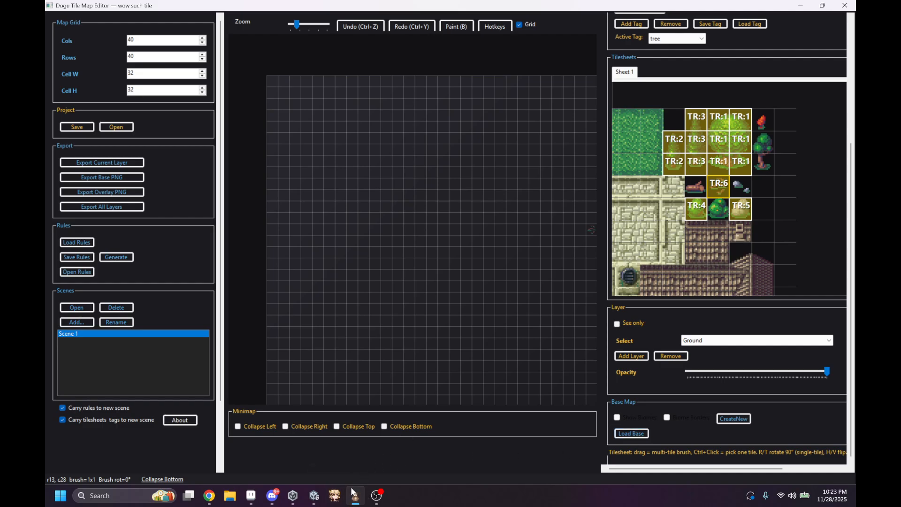
click(632, 436)
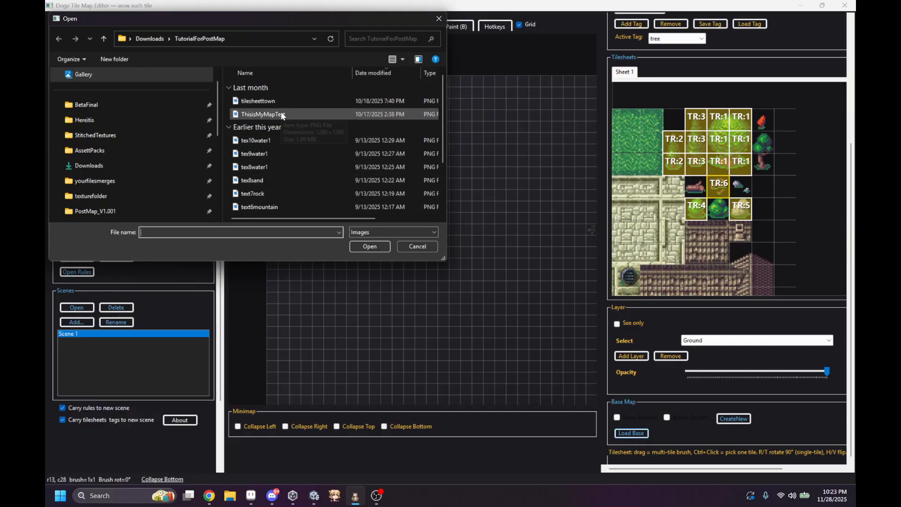
double_click(331, 114)
scroll(479, 221, down, 3)
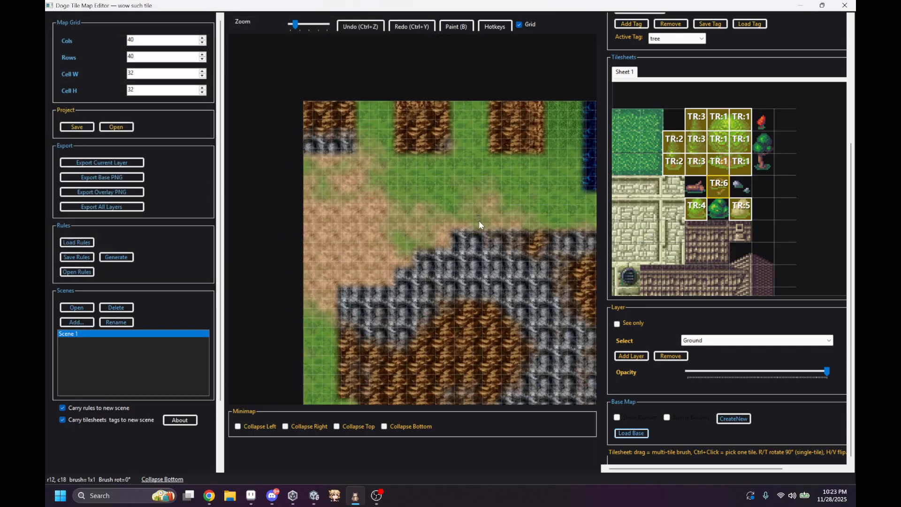
middle_drag(471, 217, 398, 163)
scroll(446, 178, down, 1)
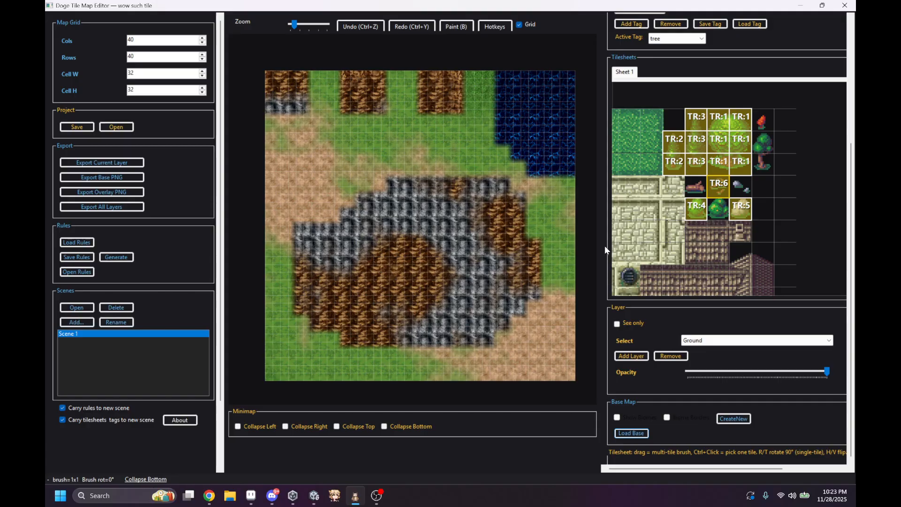
Step: Open the Biome Overlay Editor and import the biome333.labels.grid file
scroll(604, 243, up, 3)
scroll(604, 243, down, 2)
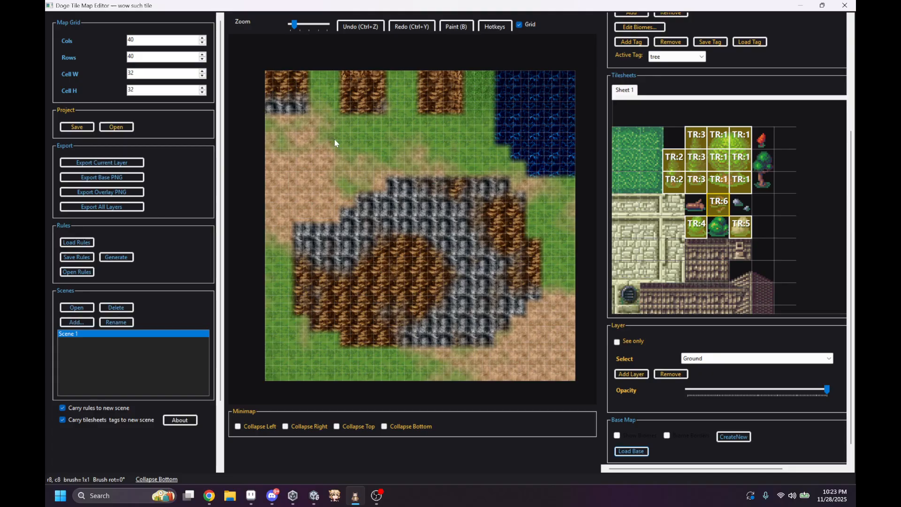
scroll(632, 69, up, 1)
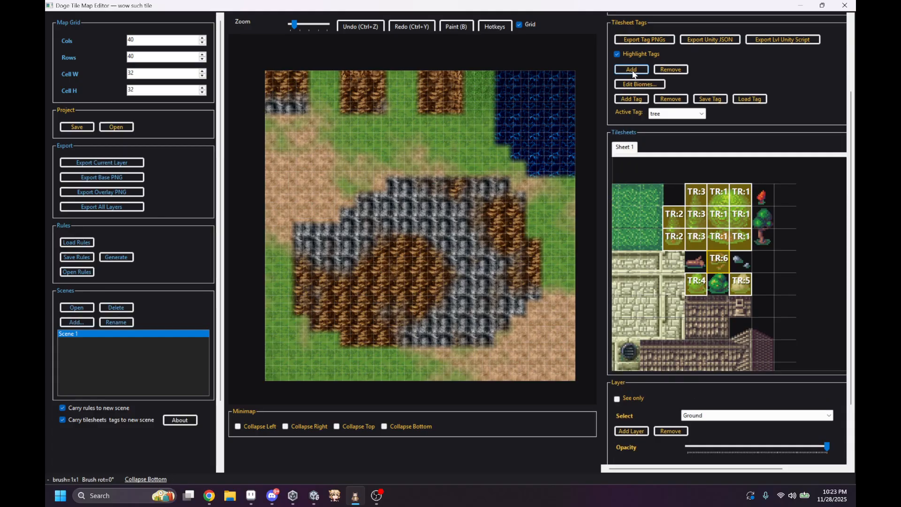
scroll(632, 107, up, 1)
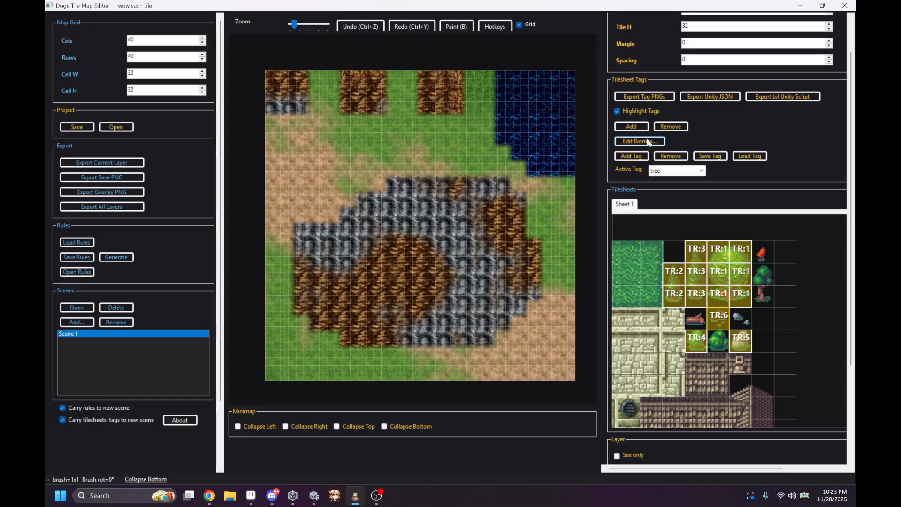
click(648, 142)
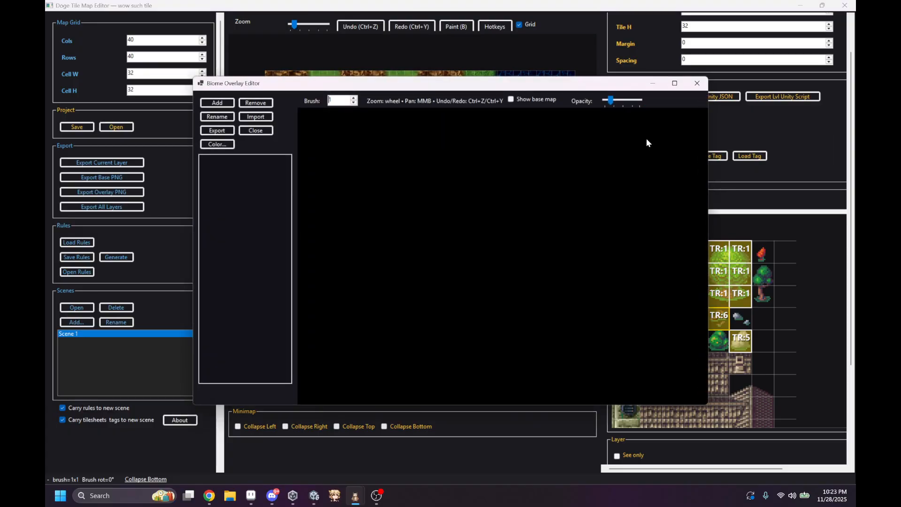
click(256, 116)
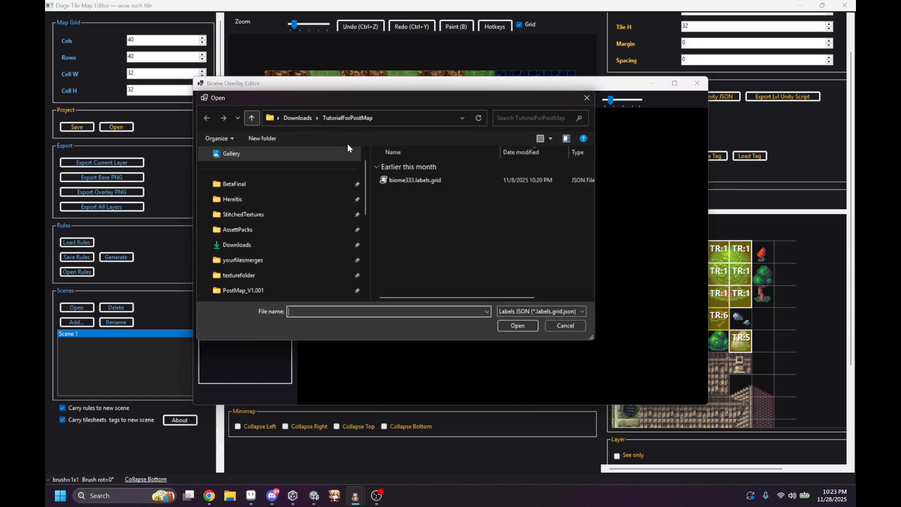
double_click(403, 182)
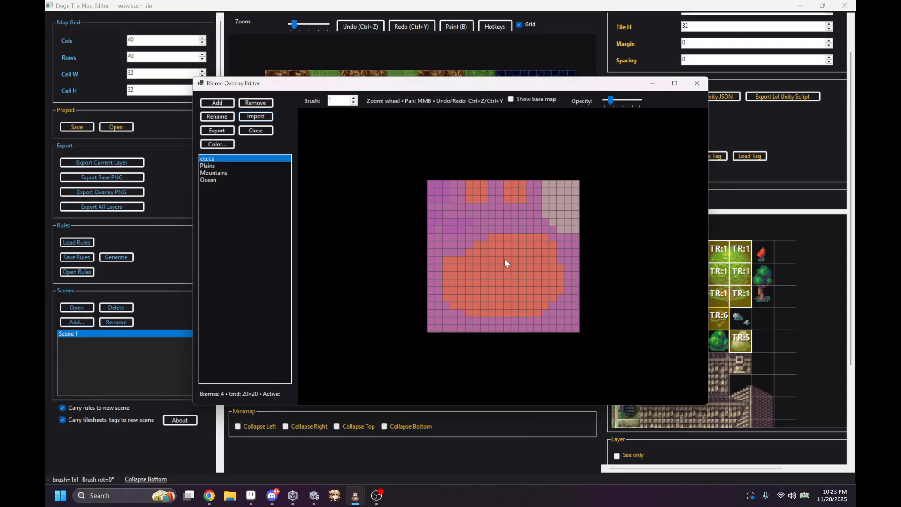
Step: Change the overlay color of the cccca biome to blue
scroll(460, 241, up, 5)
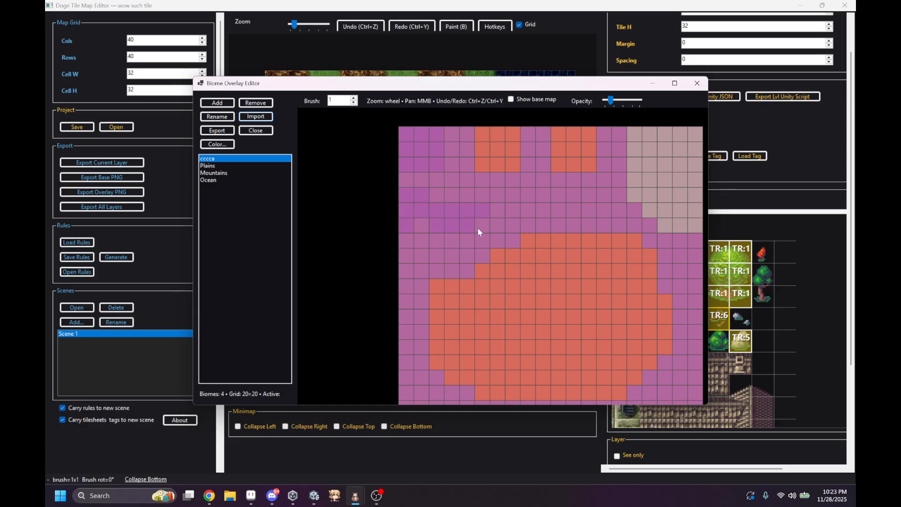
click(218, 144)
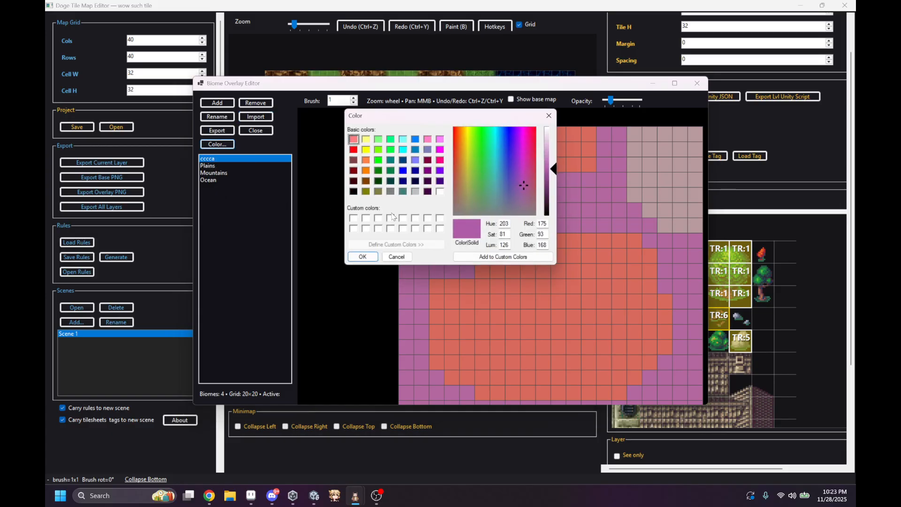
click(501, 156)
key(Return)
scroll(512, 221, down, 4)
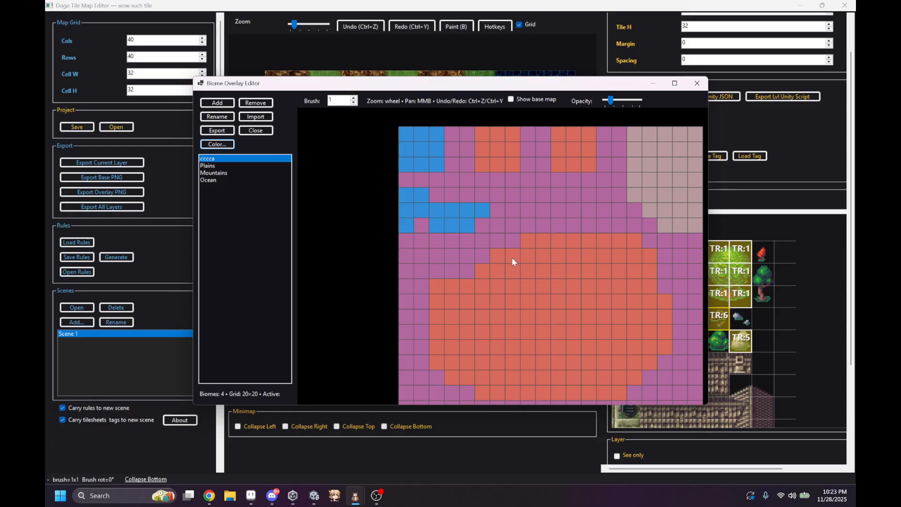
middle_drag(513, 222, 504, 217)
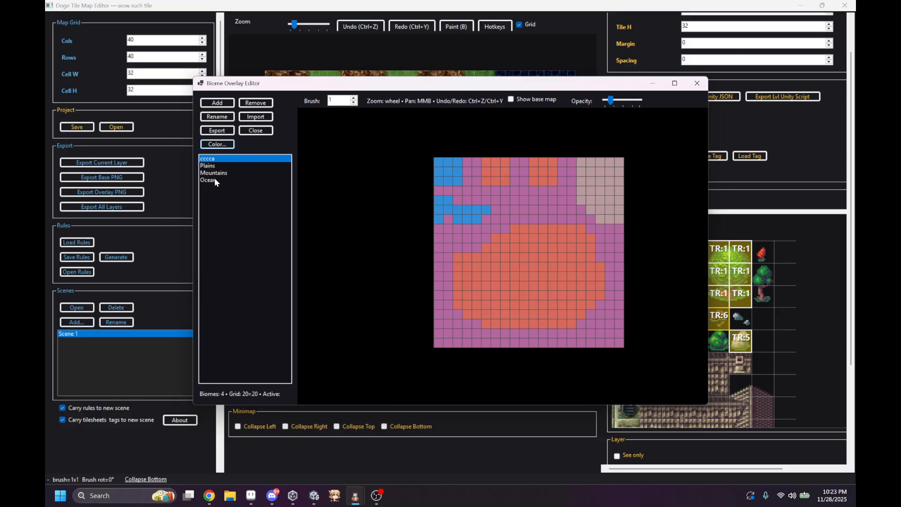
Step: Paint Mountains over part of the lower blue cccca patch and repaint the whole patch as Plains
drag(451, 89, 415, 211)
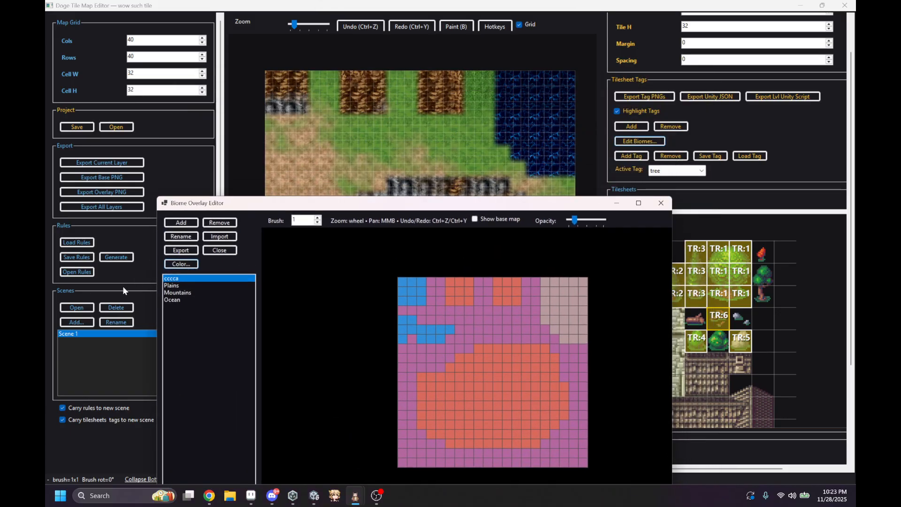
click(174, 293)
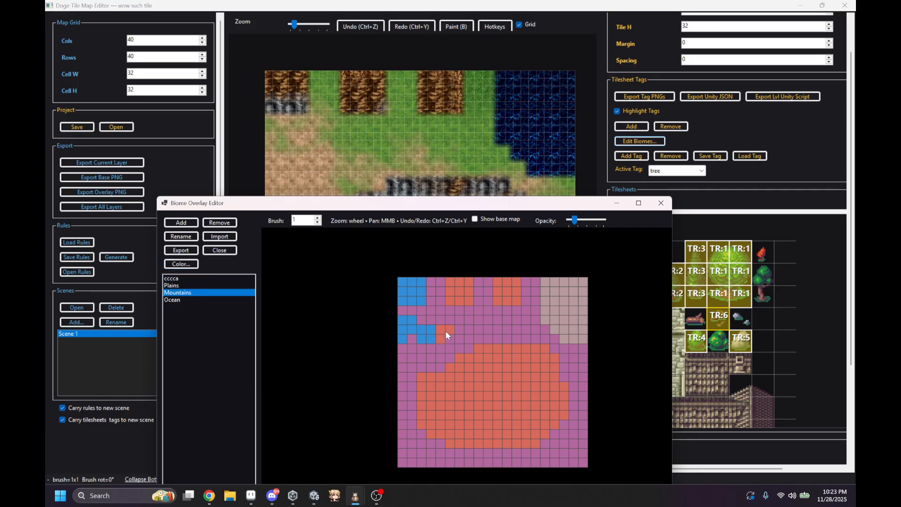
click(186, 286)
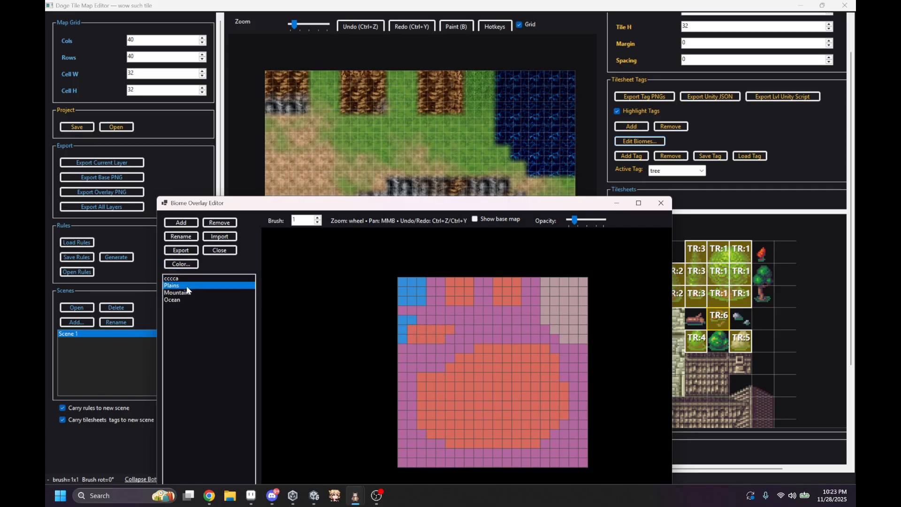
drag(427, 328, 407, 326)
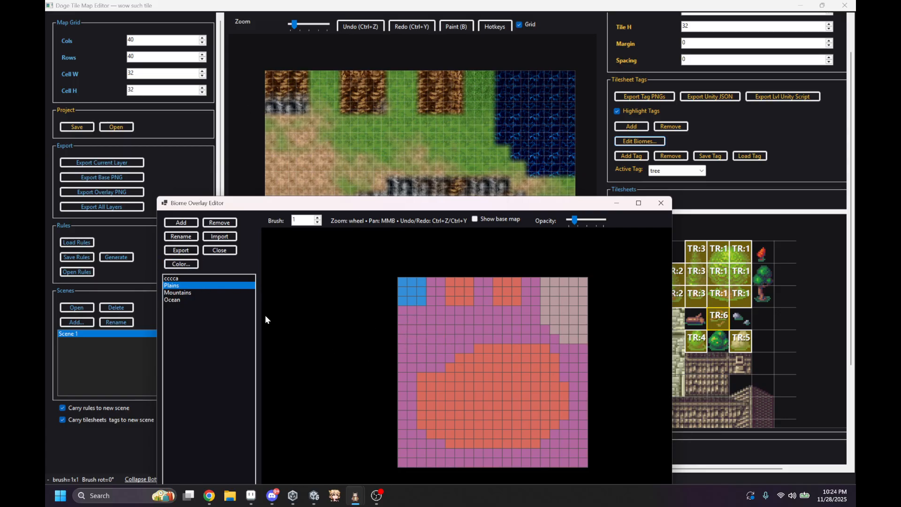
drag(334, 203, 334, 99)
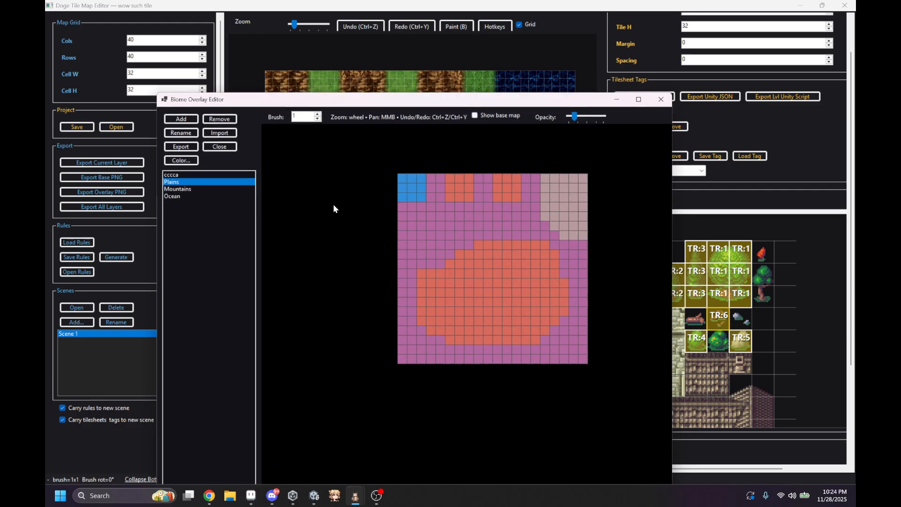
Step: Try to show the base map beneath the biome overlay with the opacity raised, and close the biome editor
click(173, 188)
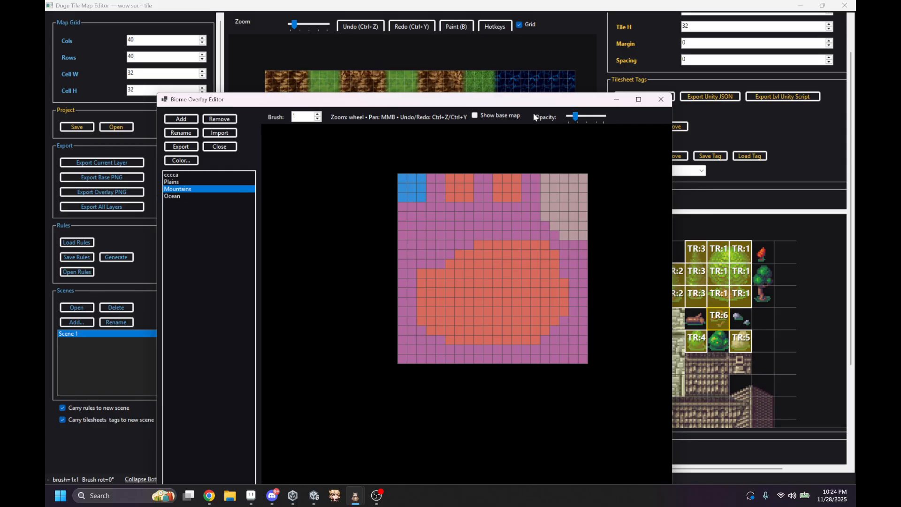
click(493, 113)
drag(575, 116, 568, 116)
click(600, 117)
drag(409, 100, 416, 216)
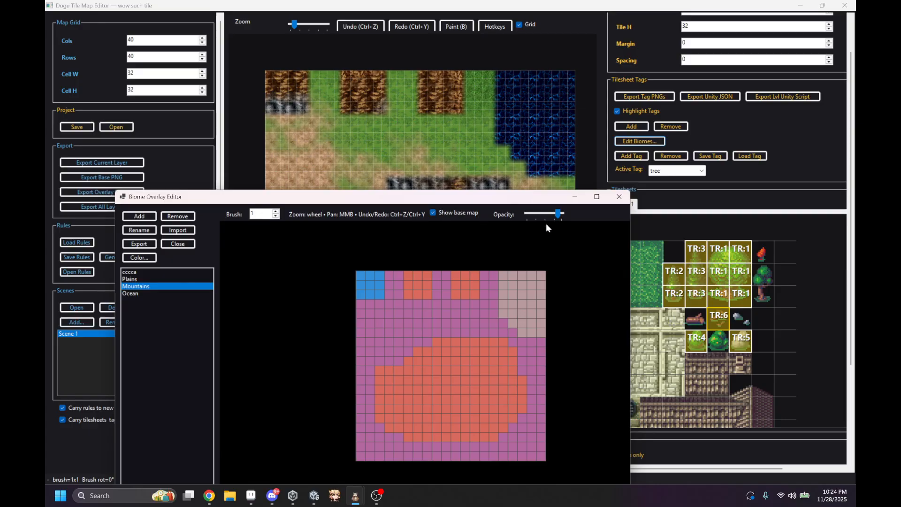
click(618, 196)
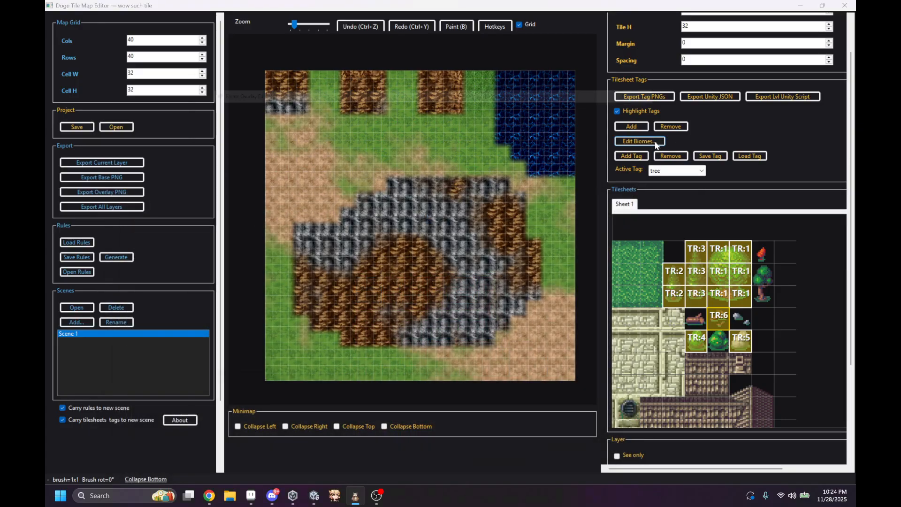
Step: Reopen the Biome Overlay Editor and show the base map beneath the biomes with overlay opacity at about half
click(657, 142)
click(538, 99)
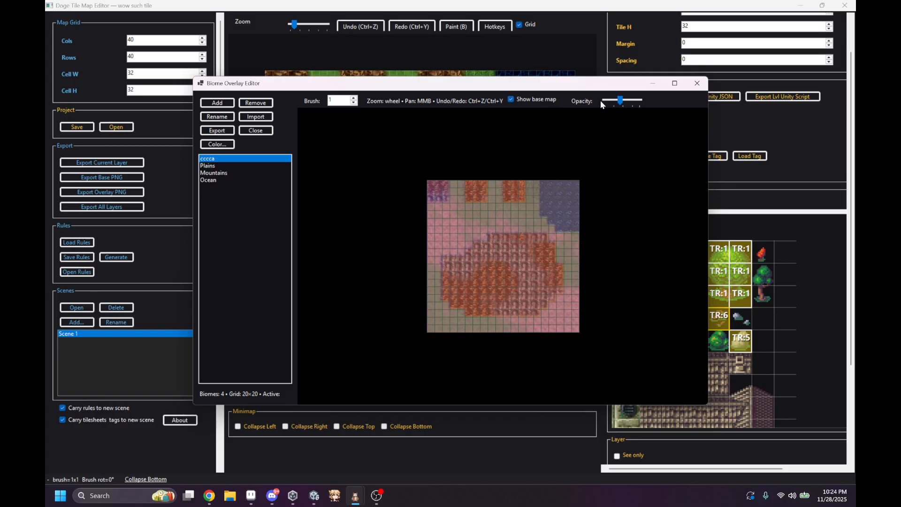
drag(614, 101, 620, 101)
scroll(547, 228, up, 5)
scroll(434, 231, up, 1)
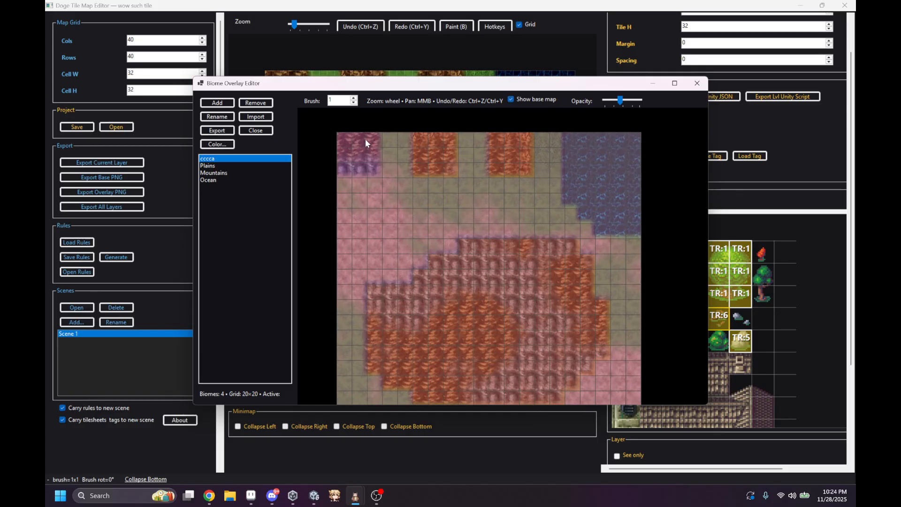
Step: Select the Plains biome, raise the overlay opacity to about three quarters, and close the biome editor
click(246, 166)
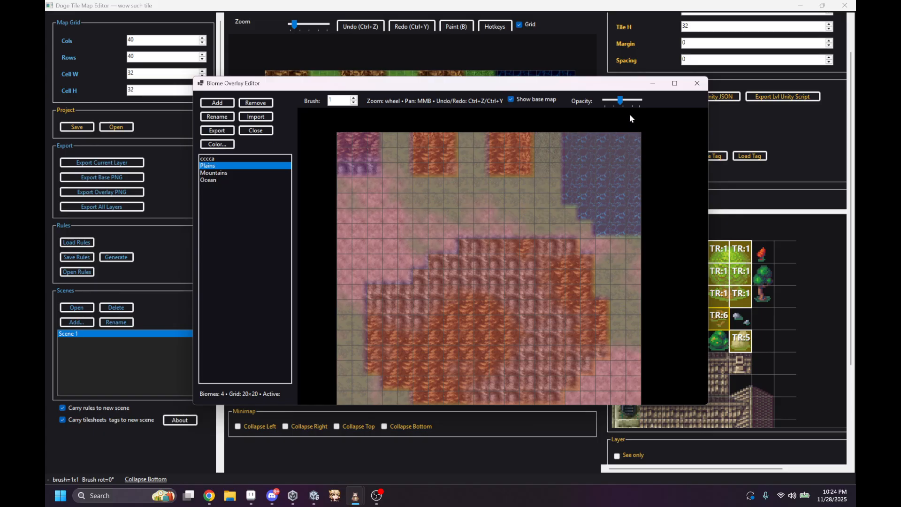
drag(620, 100, 613, 101)
click(636, 102)
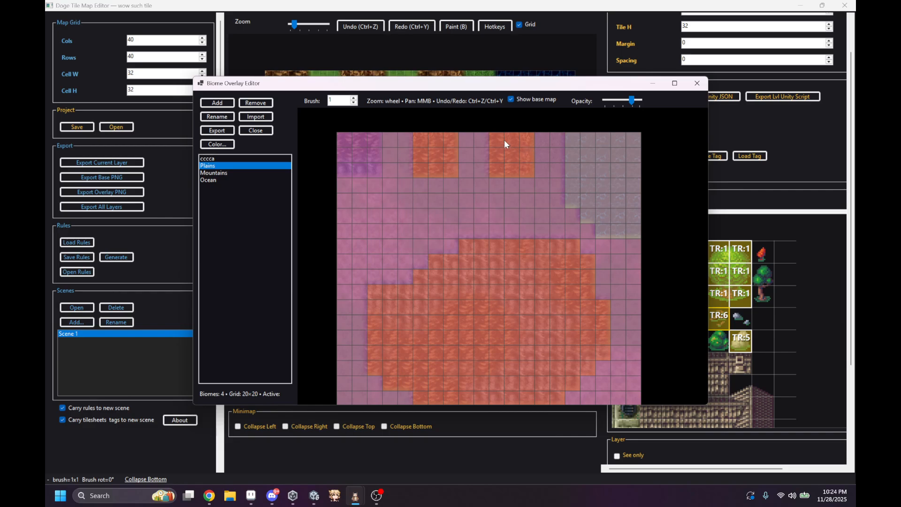
click(697, 84)
scroll(610, 171, down, 5)
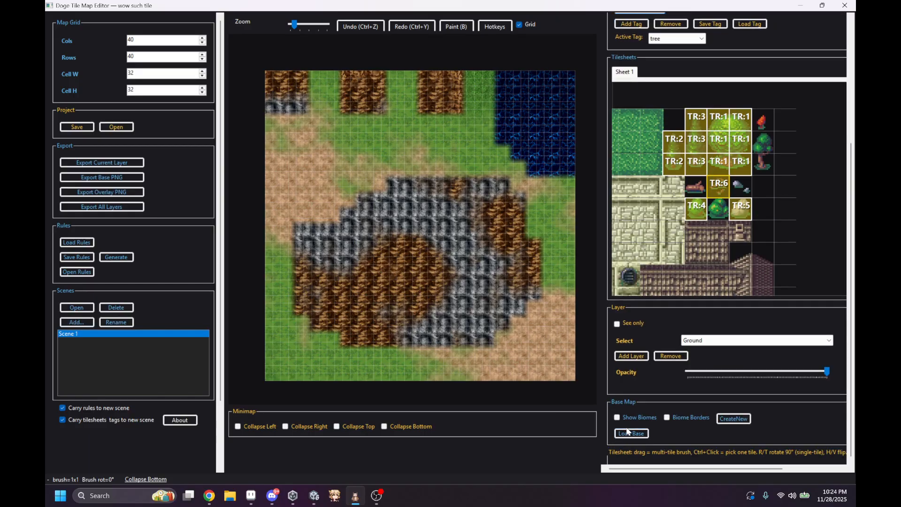
Step: Show the biome overlay and add a MustBeOnBiome rule for the Plains biome to the tree tag
click(617, 417)
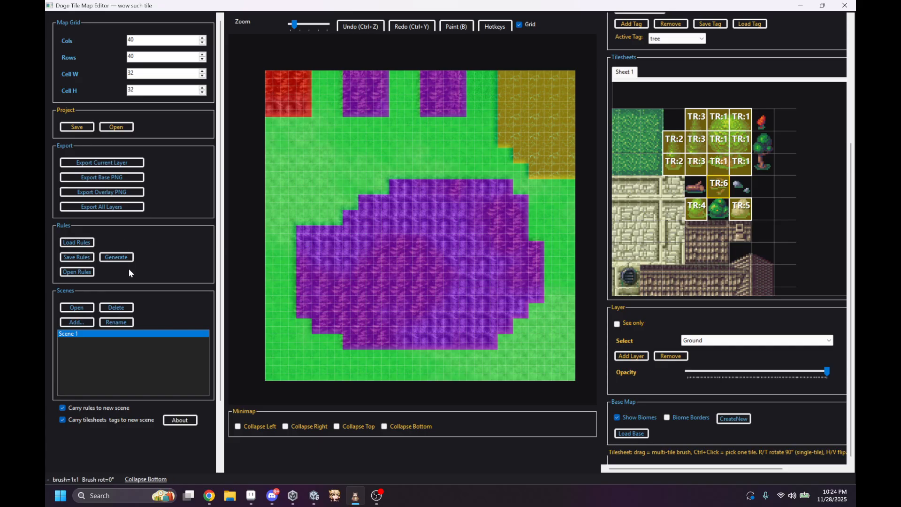
click(85, 276)
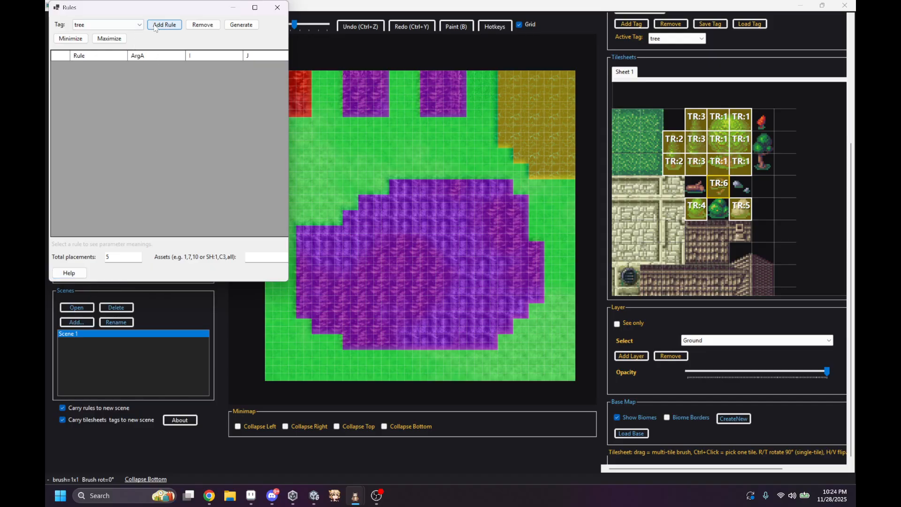
click(155, 27)
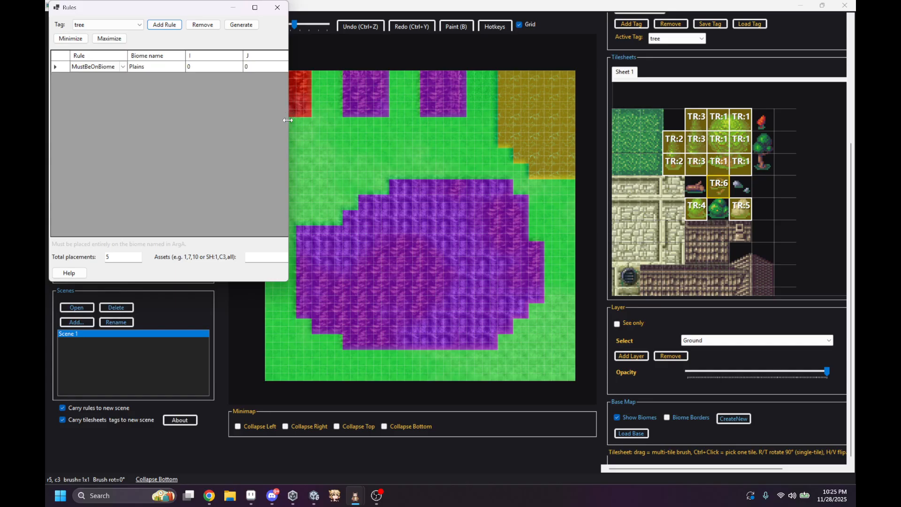
drag(288, 121, 267, 120)
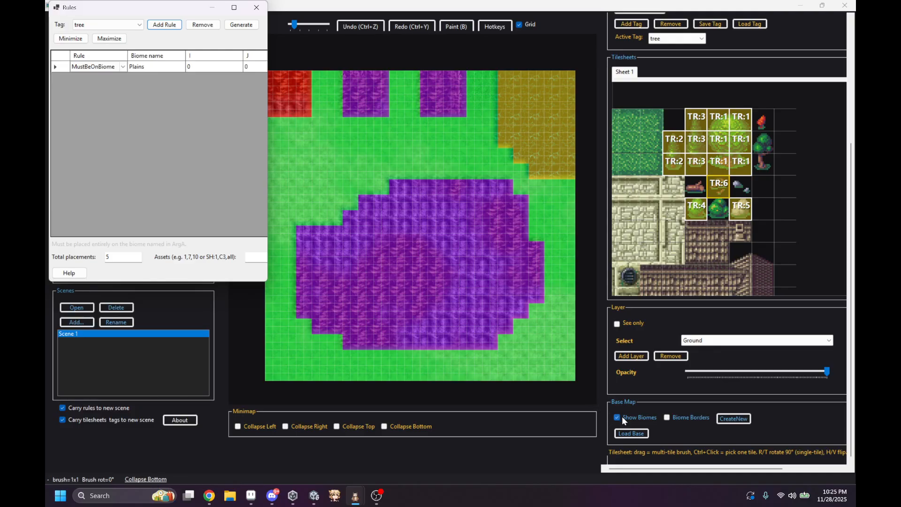
click(123, 66)
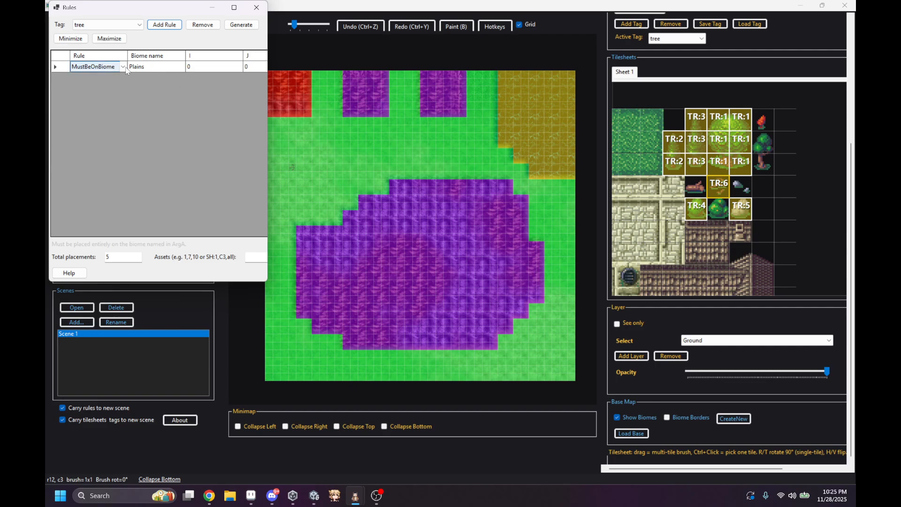
click(123, 66)
click(210, 140)
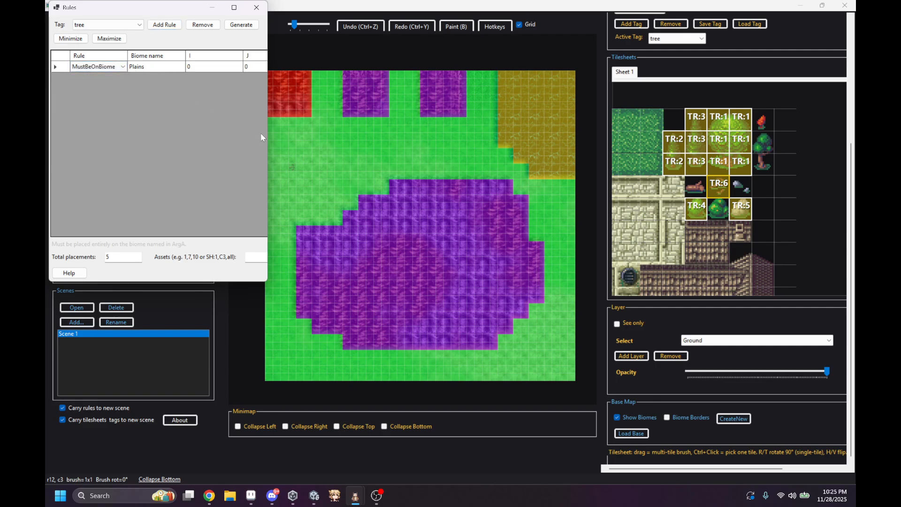
click(96, 68)
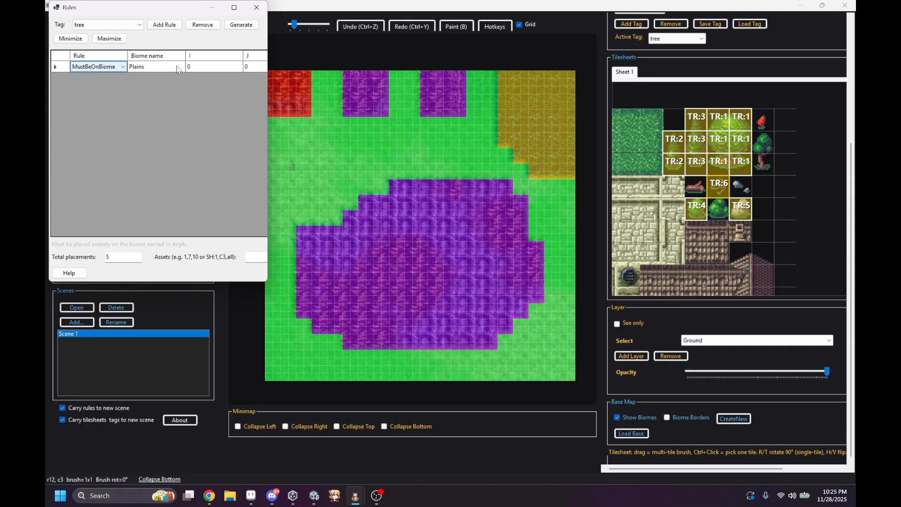
click(136, 70)
click(151, 99)
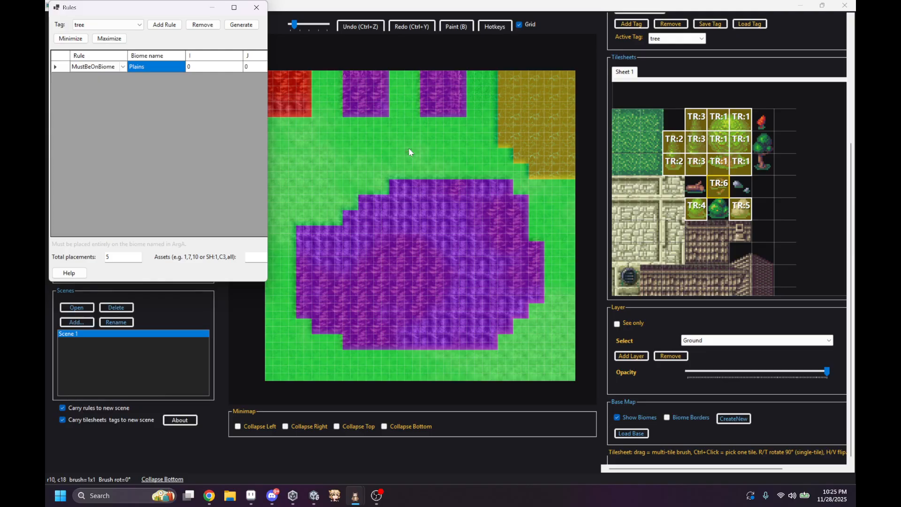
Step: Set the tree tag's total placements to 10 and close the rules window
click(255, 257)
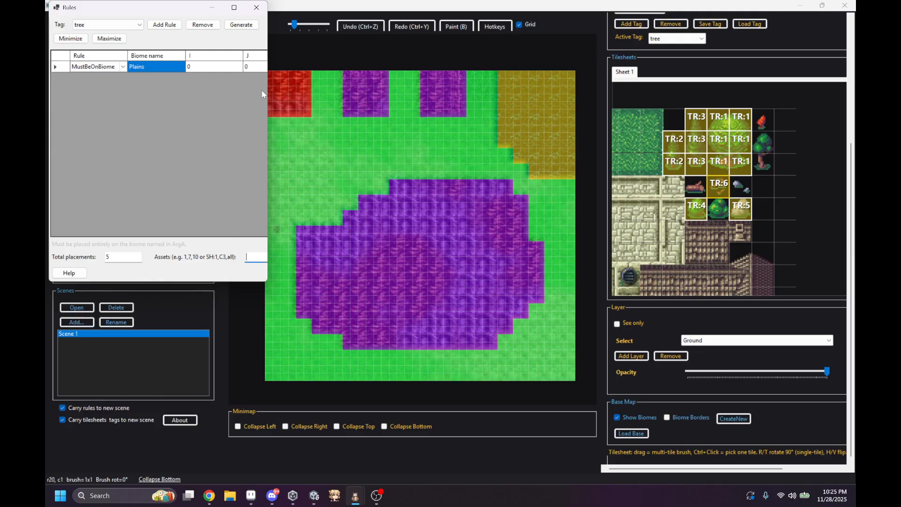
click(234, 7)
double_click(102, 460)
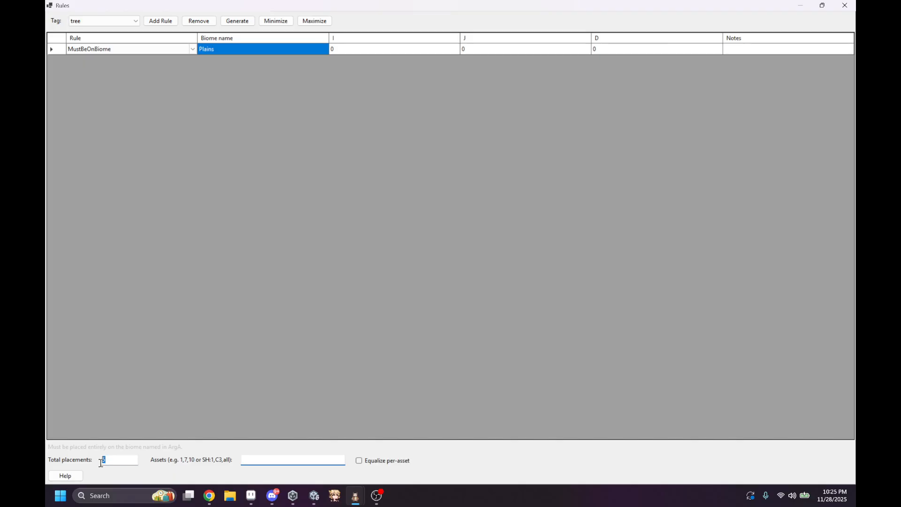
text(10)
drag(703, 9, 399, 181)
click(409, 177)
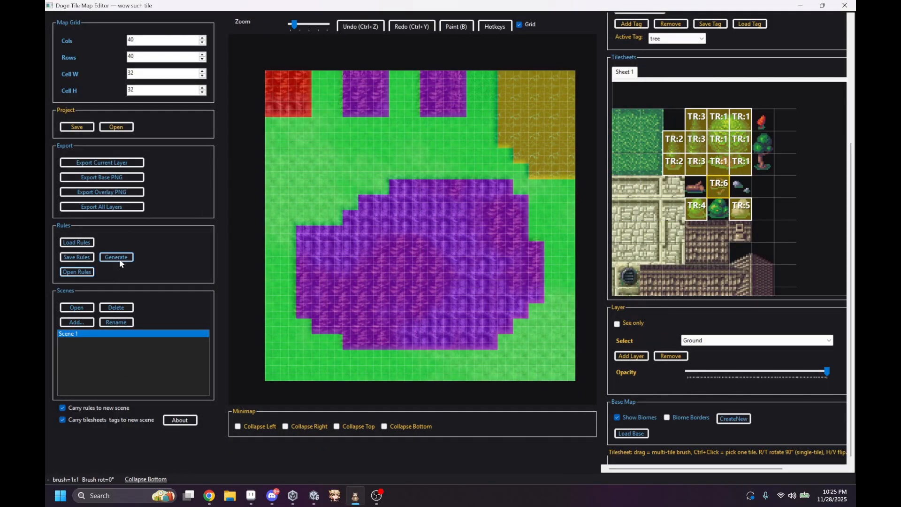
Step: Generate tree placements from the Plains rule, compare them with the biome overlay off and on, and undo the generation
click(120, 260)
click(636, 418)
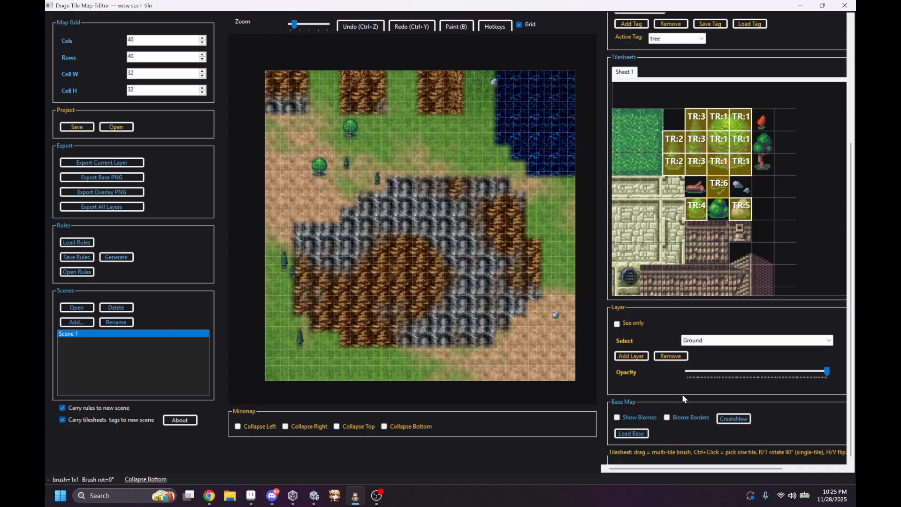
click(616, 417)
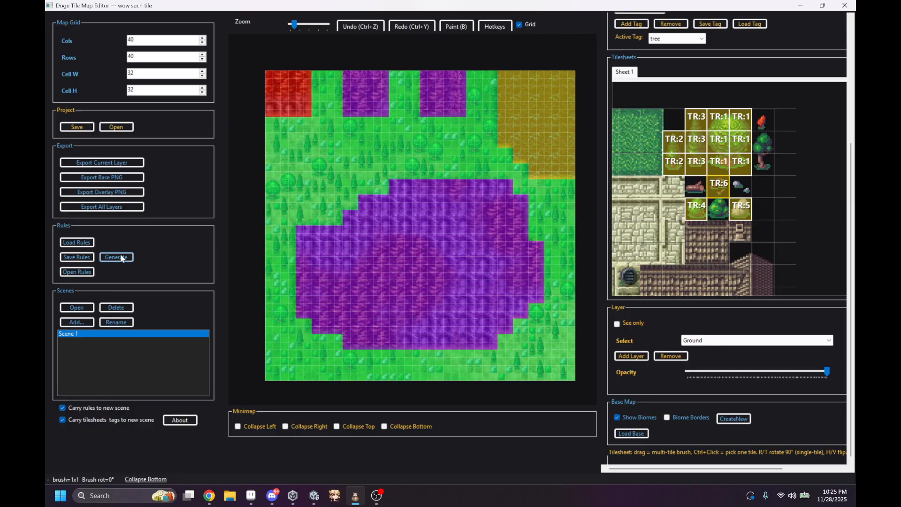
key(ctrl+z)
Step: Change the Plains rule to AllowedOnBiome and add a second AllowedOnBiome rule for Mountains
click(78, 272)
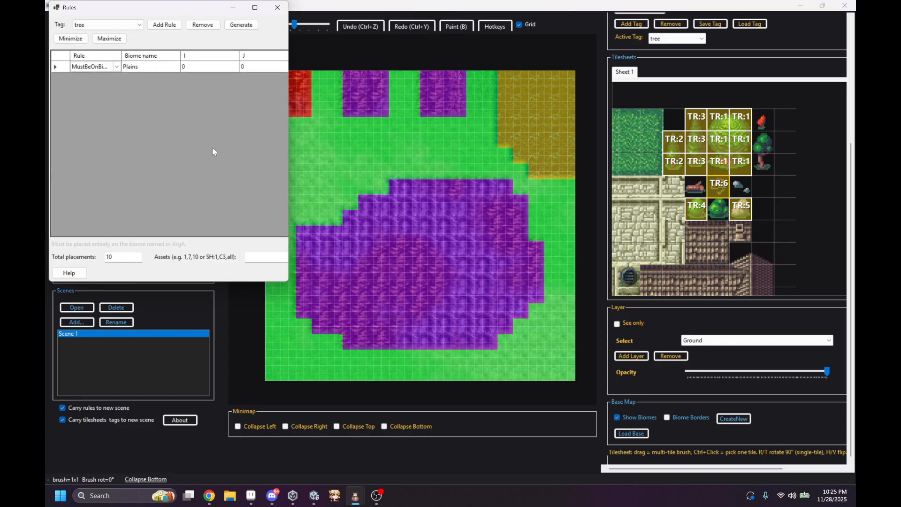
click(116, 66)
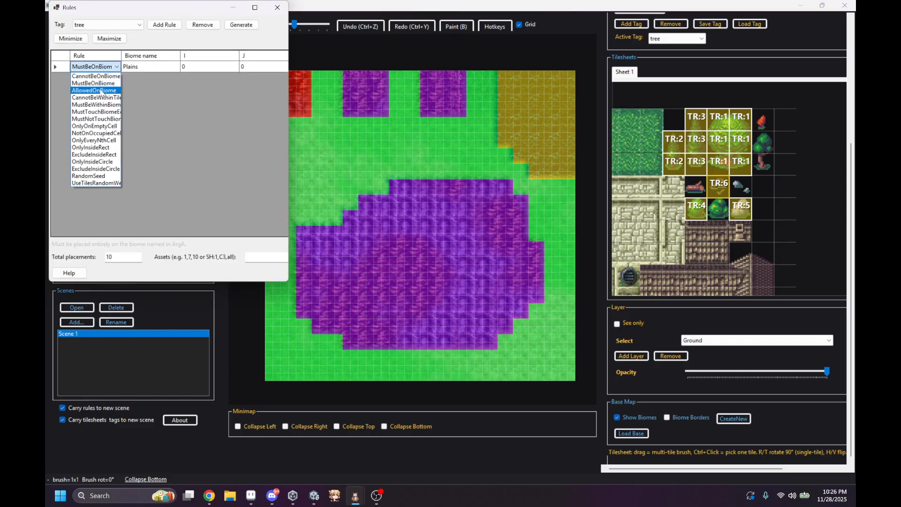
click(100, 92)
click(170, 28)
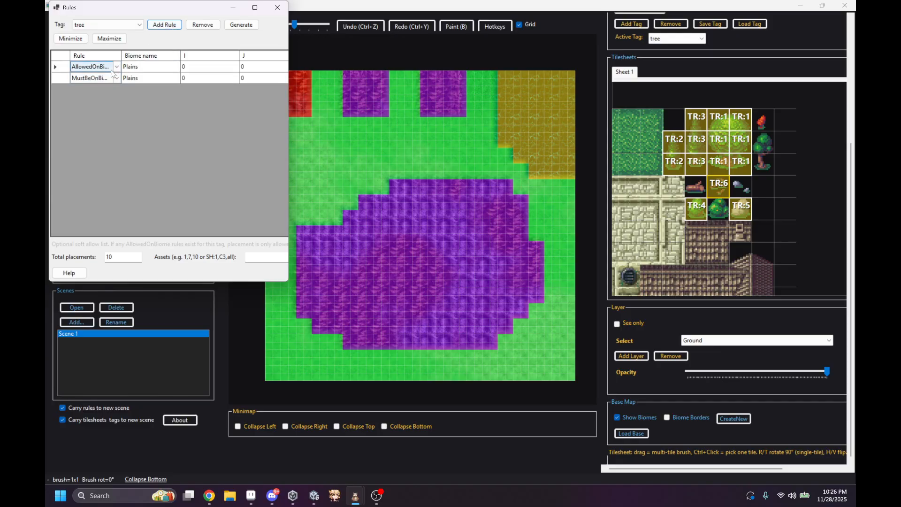
click(117, 81)
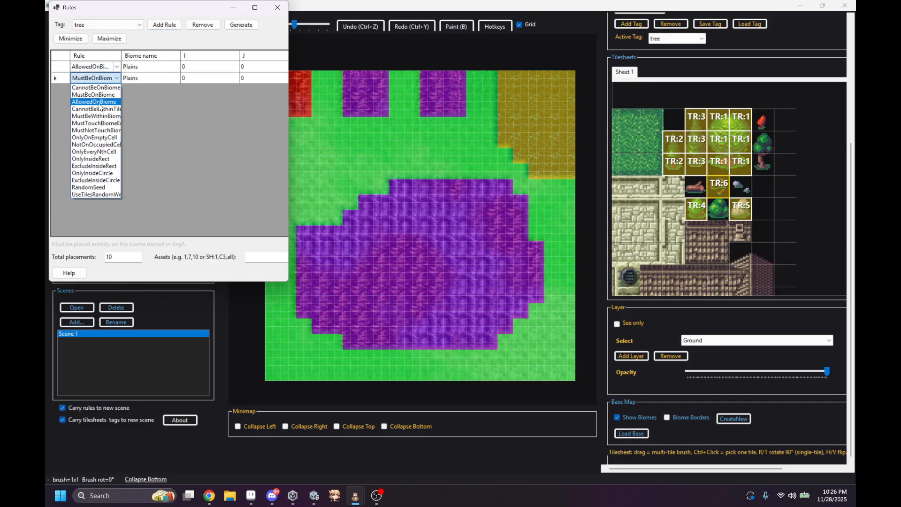
click(100, 104)
click(144, 82)
click(152, 100)
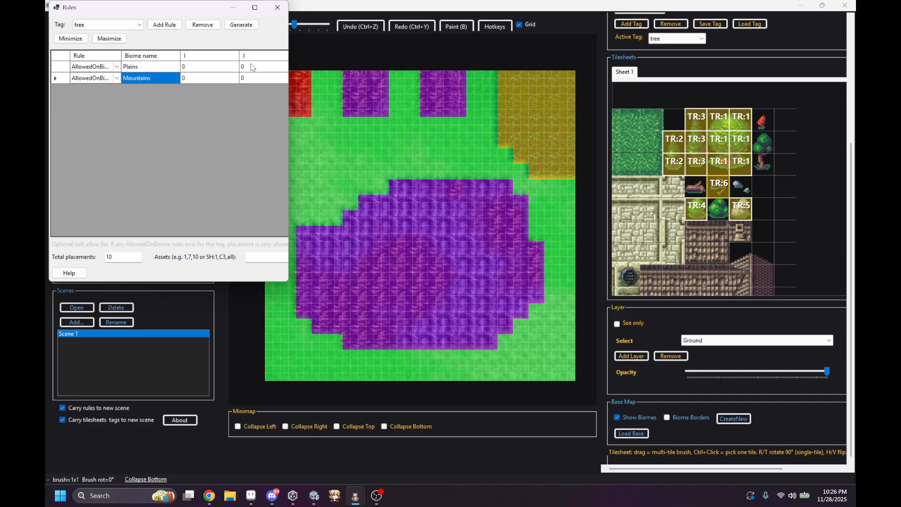
Step: Generate tree placements repeatedly over the Plains and Mountains biomes, hiding the biome overlay to view them
click(241, 25)
click(248, 29)
click(248, 29)
click(248, 30)
click(248, 30)
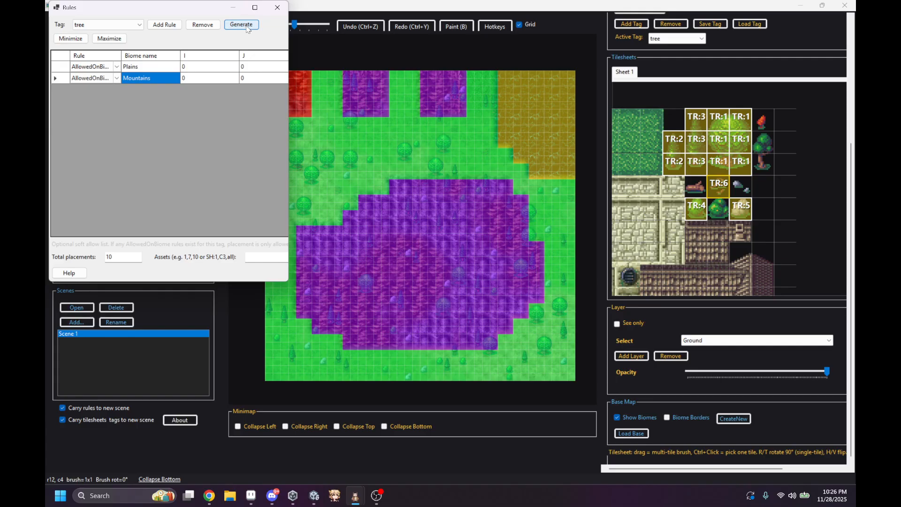
click(248, 30)
click(248, 29)
click(248, 30)
click(248, 30)
click(246, 26)
click(247, 26)
click(247, 26)
click(246, 26)
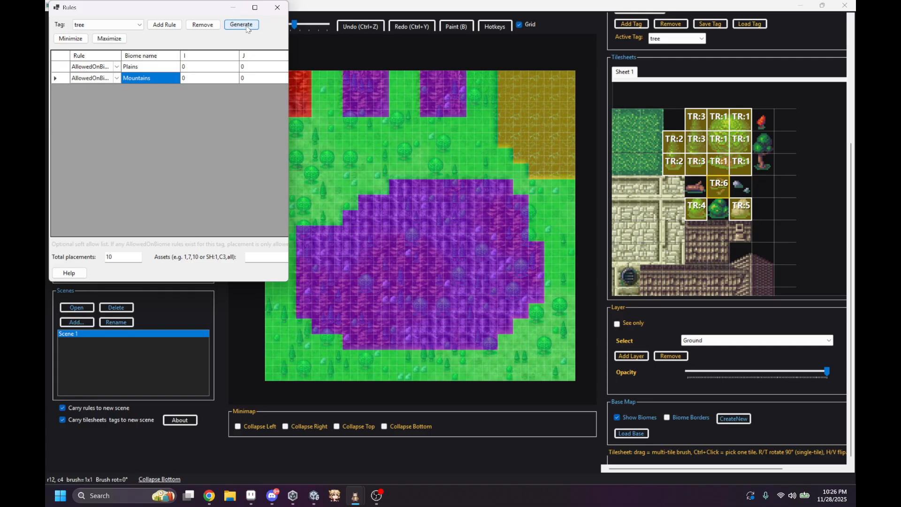
click(246, 27)
click(616, 417)
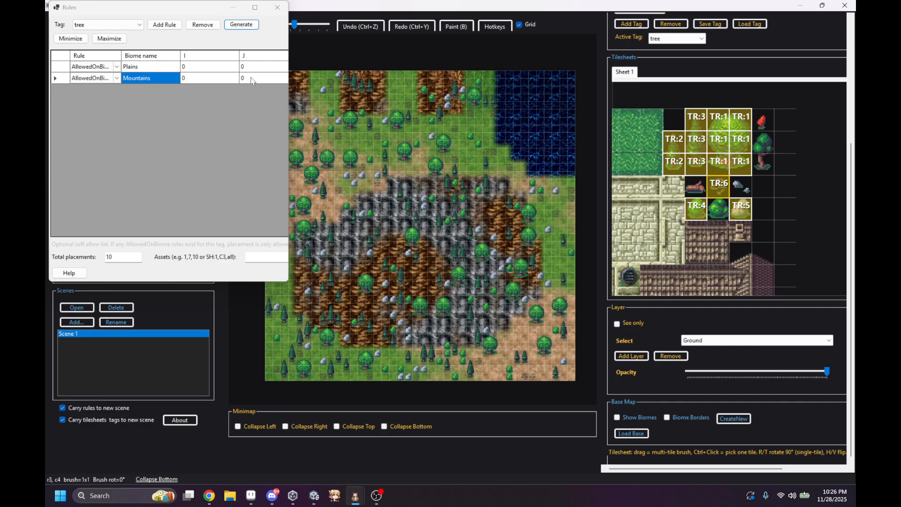
click(244, 29)
click(244, 29)
click(244, 30)
click(244, 29)
click(244, 29)
click(244, 29)
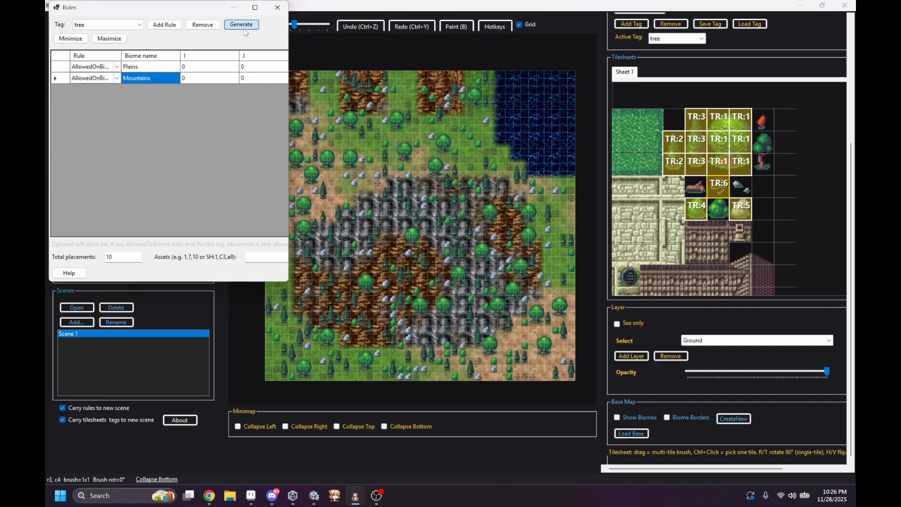
click(244, 29)
click(244, 29)
click(244, 29)
click(244, 29)
click(244, 29)
click(244, 29)
click(244, 29)
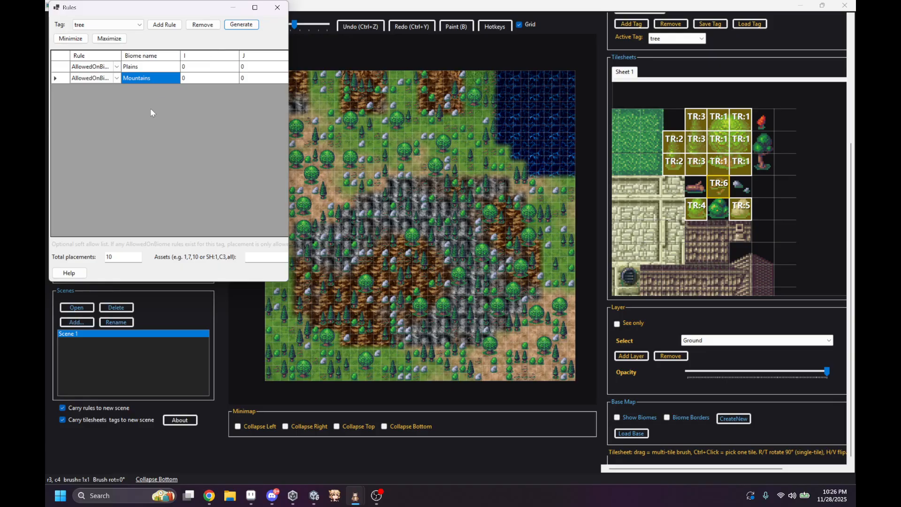
Step: Remove the Mountains rule and undo all the generated tree placements on the map
click(202, 25)
click(117, 67)
click(345, 132)
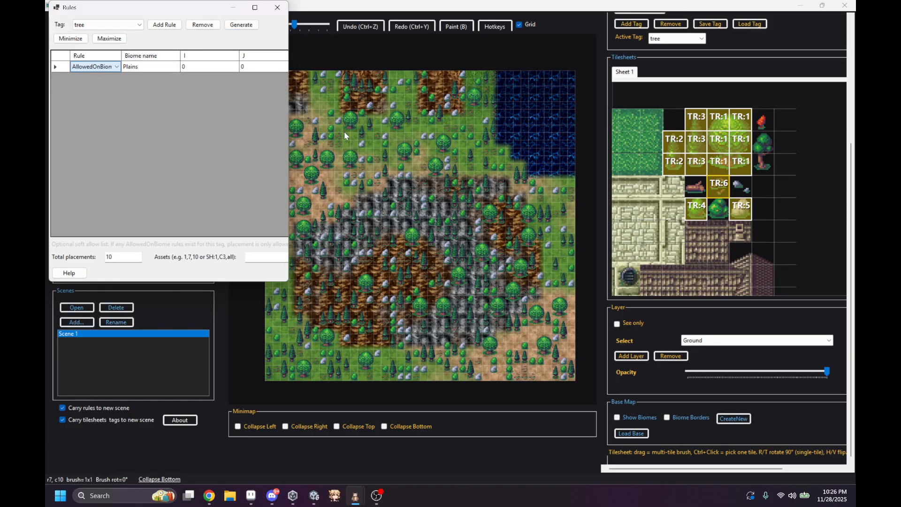
click(404, 164)
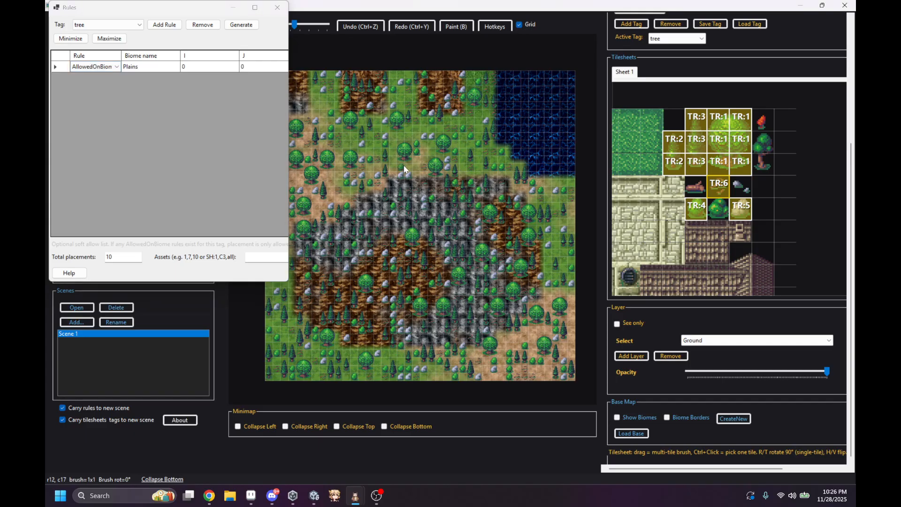
key(ctrl+z)
key(ctrl+z)
key(ctrl+z)
key(ctrl+z)
key(ctrl+z)
key(ctrl+z)
key(ctrl+z)
key(ctrl+z)
key(ctrl+z)
key(ctrl+z)
key(ctrl+z)
key(ctrl+z)
key(ctrl+z)
key(ctrl+z)
key(ctrl+z)
key(ctrl+z)
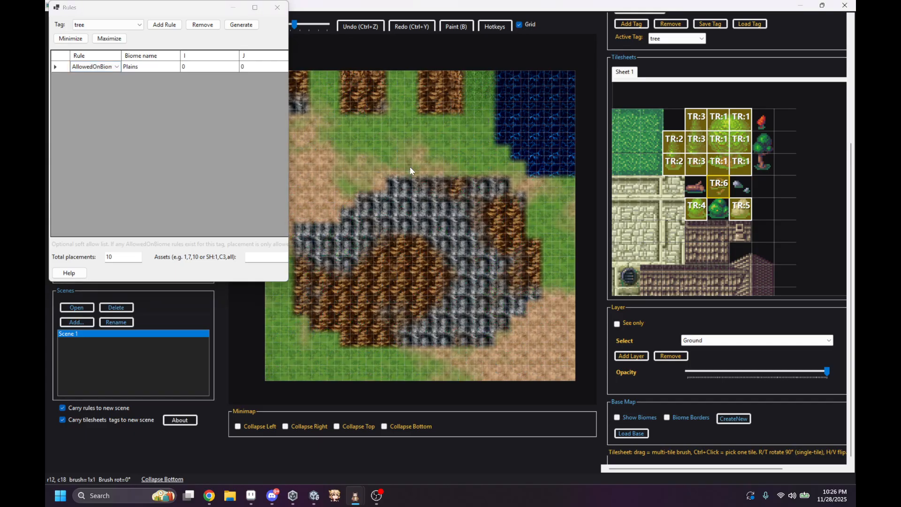
Step: Change the remaining tree rule to the cannot-be-within-tiles type with a minimum spacing of 4 tiles, and generate placements
click(117, 69)
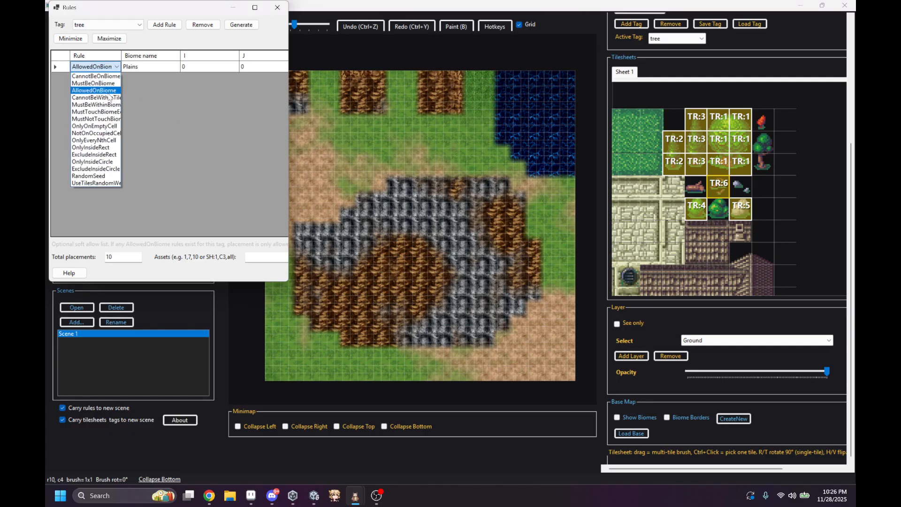
click(107, 97)
click(206, 64)
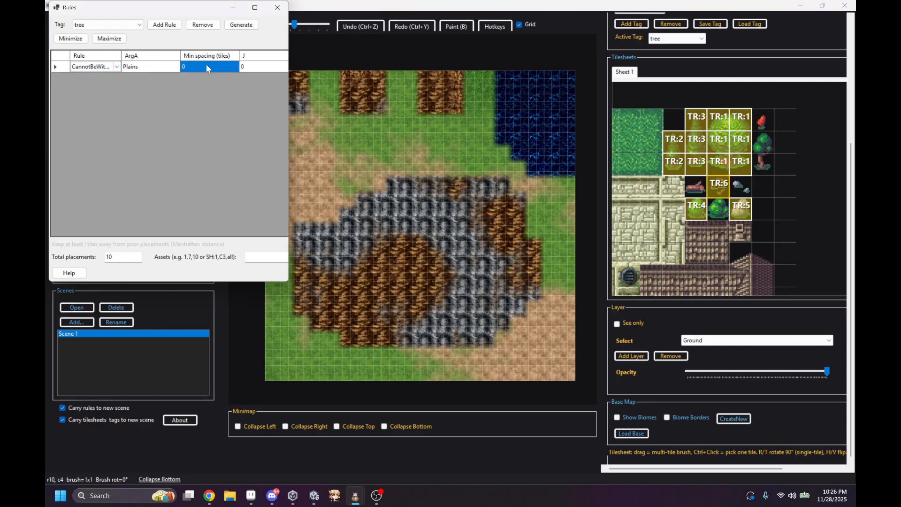
click(207, 65)
text(4)
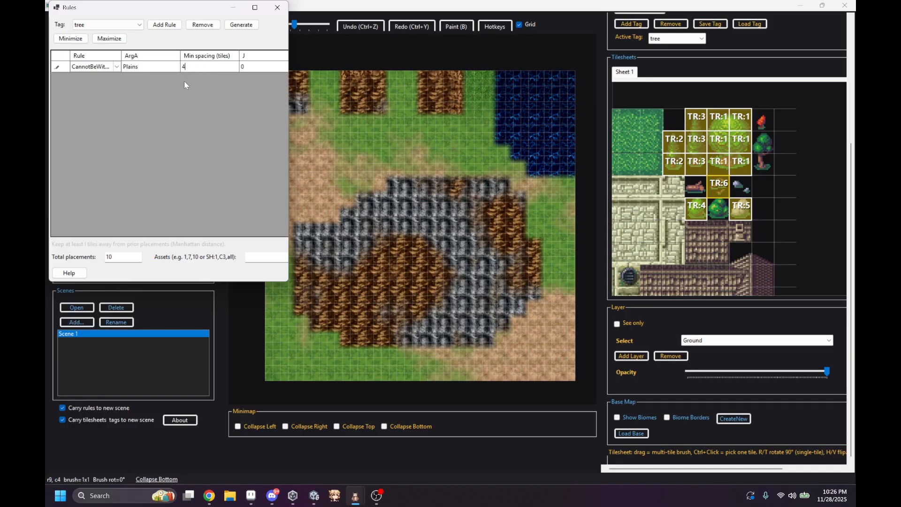
click(241, 24)
middle_drag(398, 136, 421, 125)
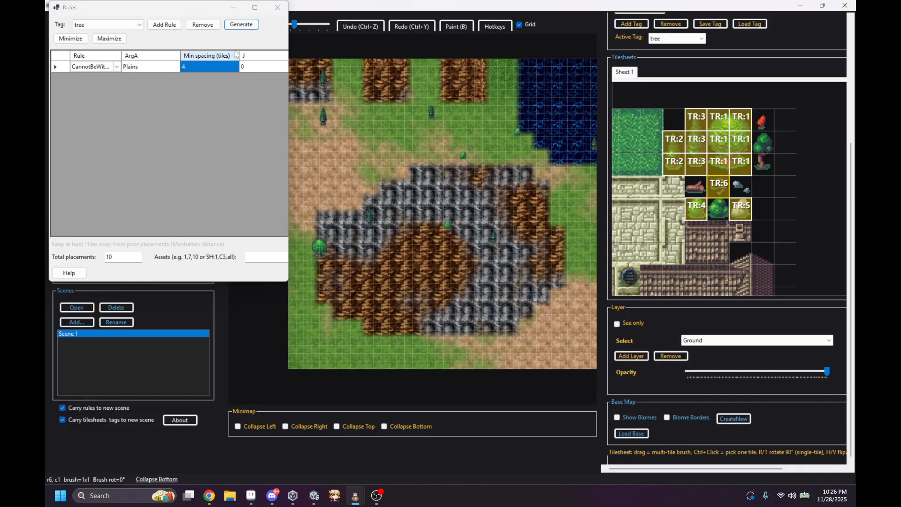
Step: Set the total placements to 300, undo the last generation, and generate the spaced trees again
double_click(111, 257)
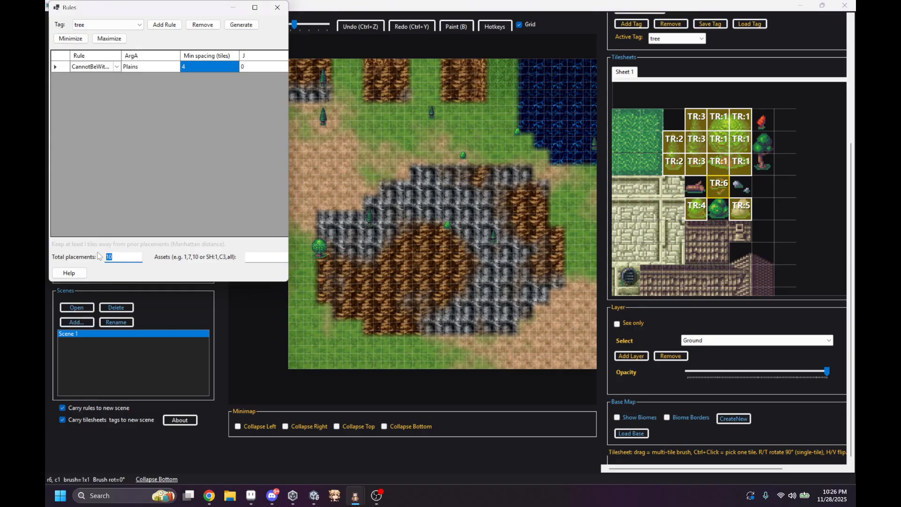
text(300)
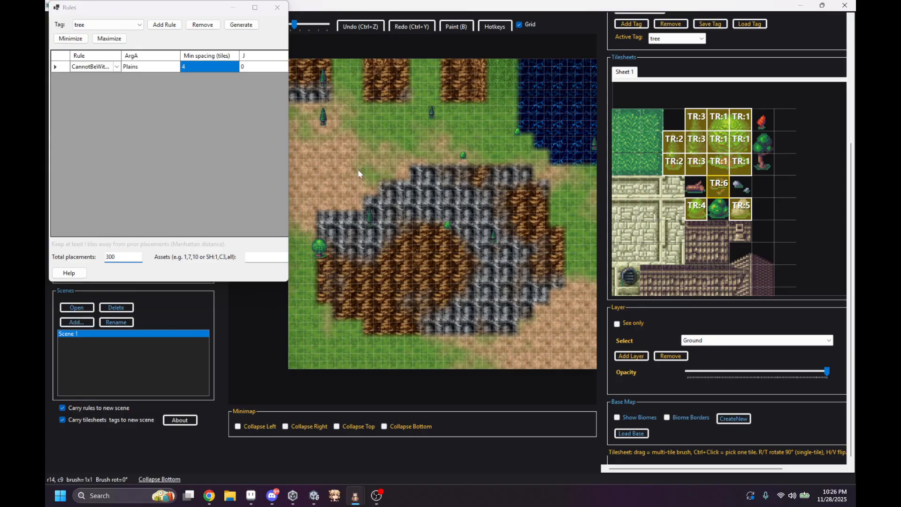
key(ctrl+z)
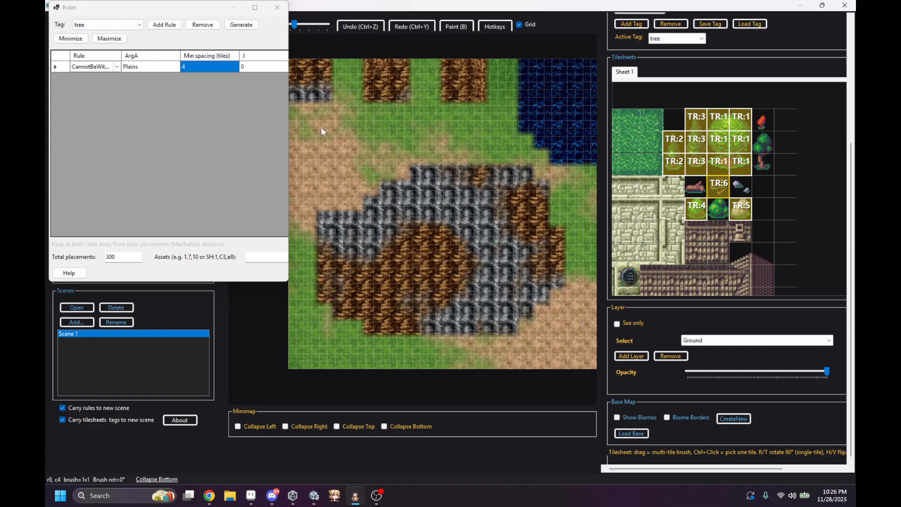
click(241, 25)
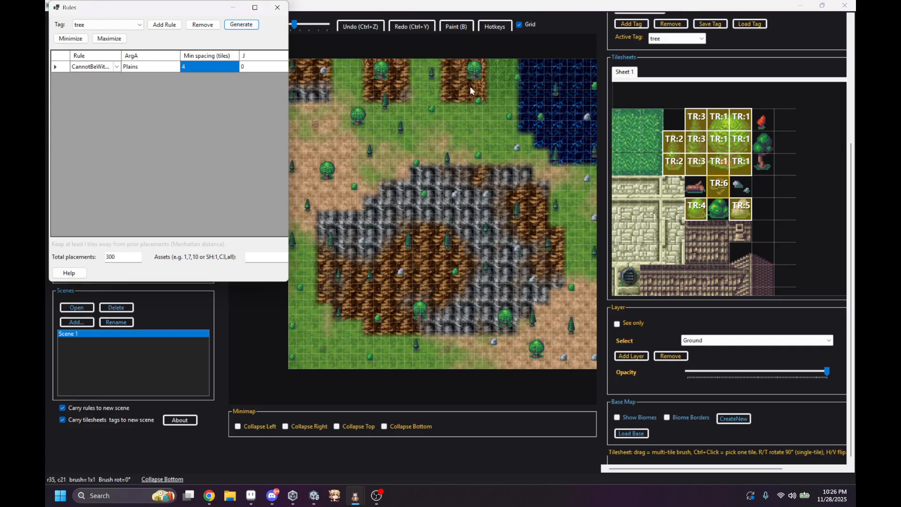
scroll(381, 190, down, 2)
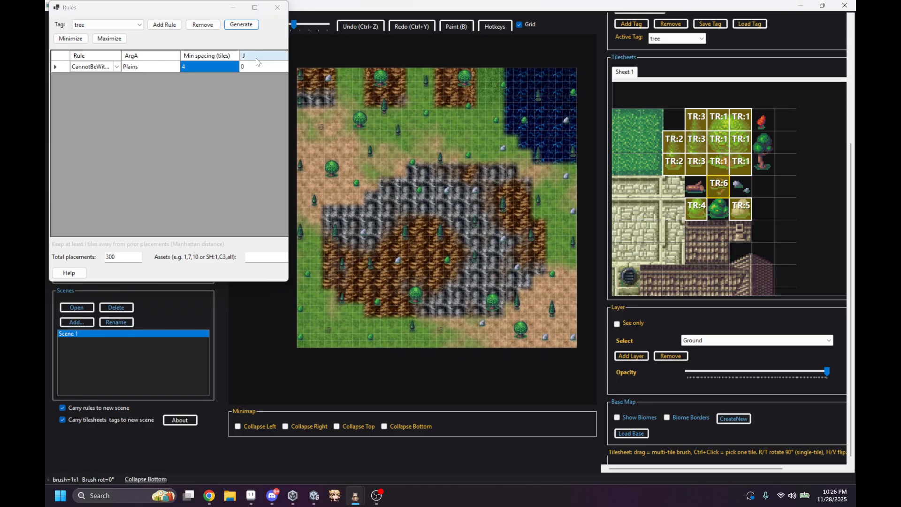
Step: Generate more spaced tree placements twice, then undo all the generated placements on the map
click(241, 24)
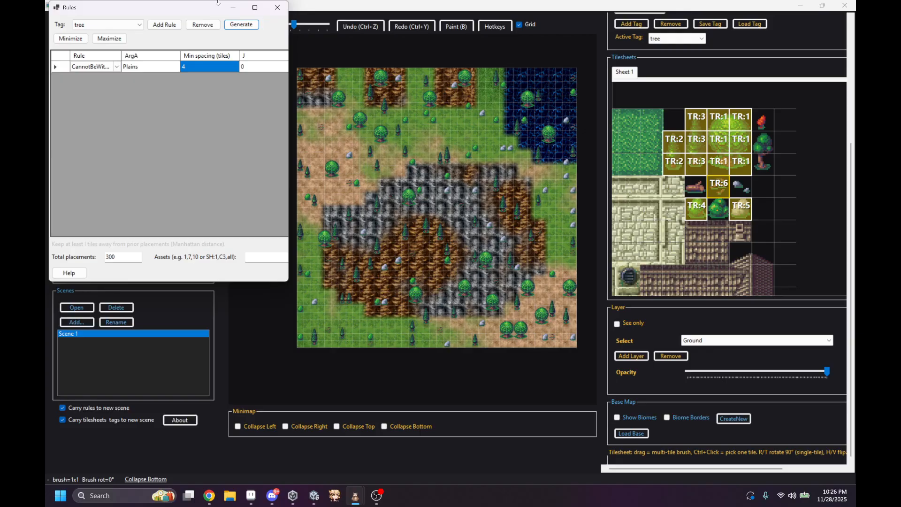
click(239, 28)
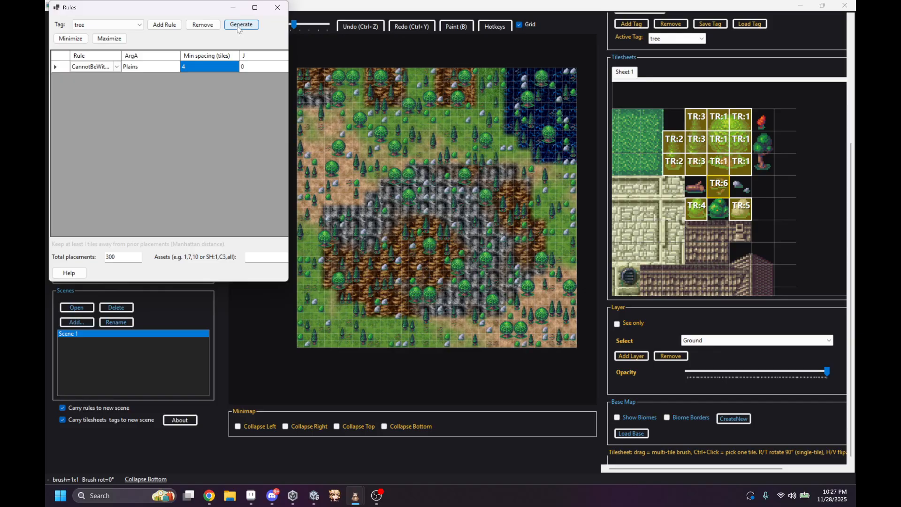
click(384, 134)
key(ctrl+z)
key(ctrl+z)
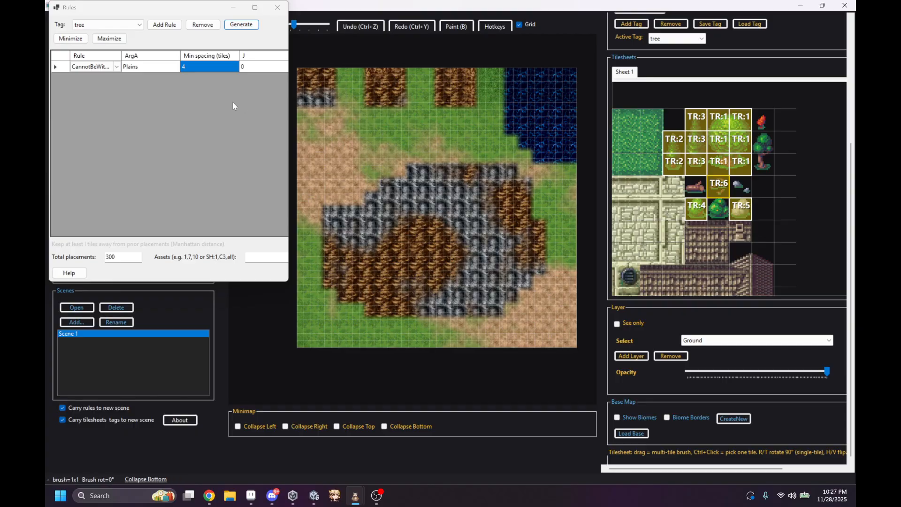
Step: Change the tree rule's type to MustBeWithinBiomePercent
click(118, 67)
click(111, 70)
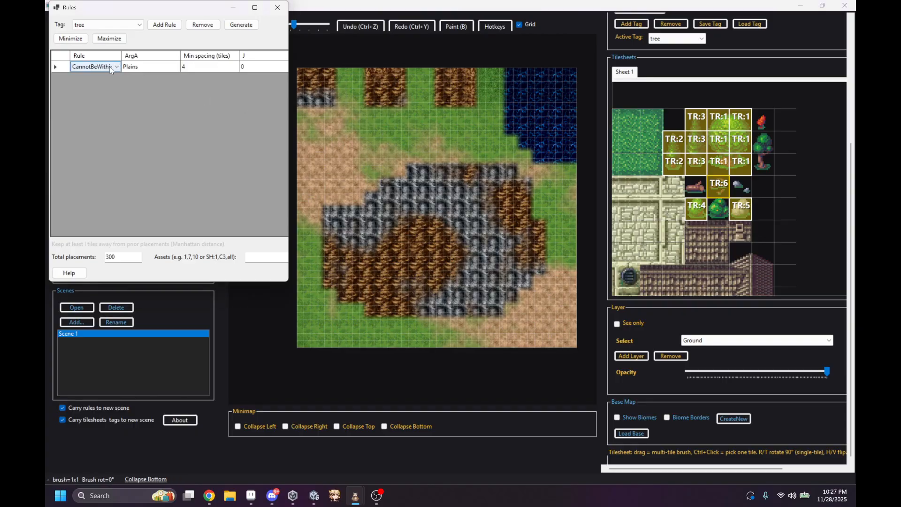
click(110, 68)
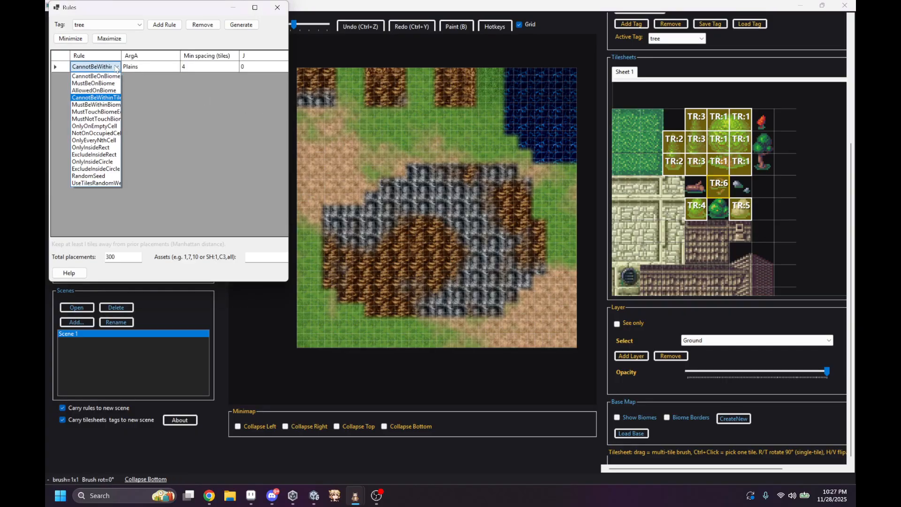
click(87, 105)
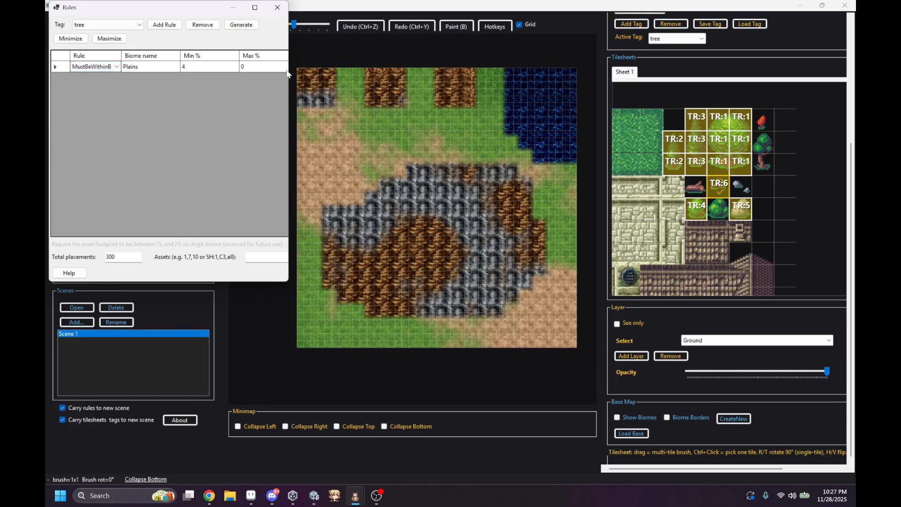
Step: Widen the Rules window and change the tree rule's type to MustTouchBiomeEdge
drag(289, 69, 676, 100)
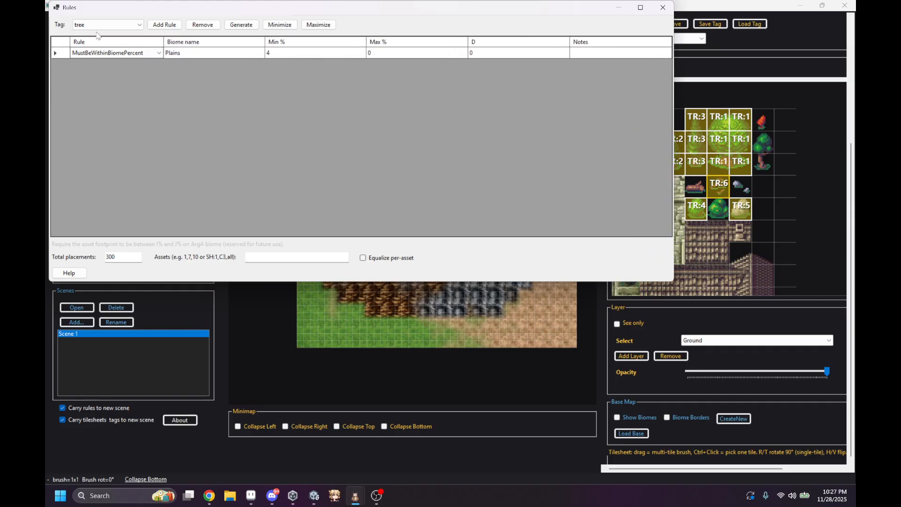
click(160, 55)
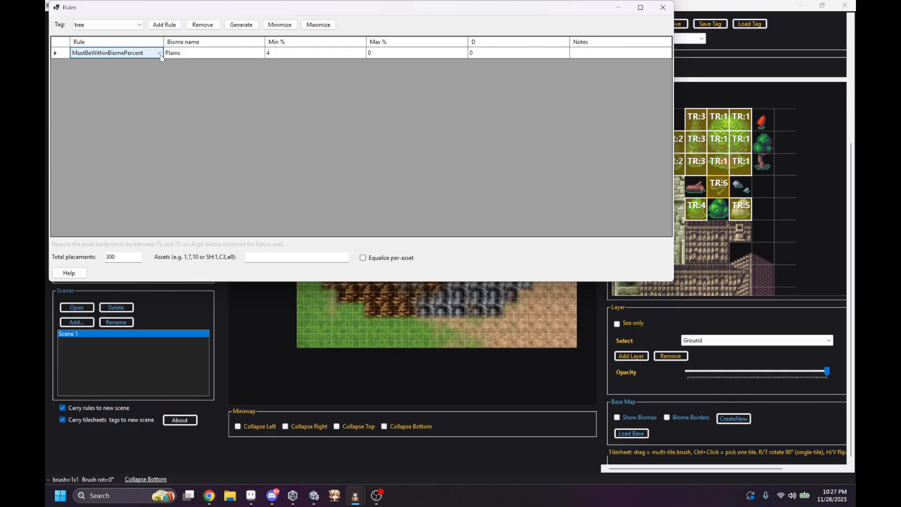
click(160, 54)
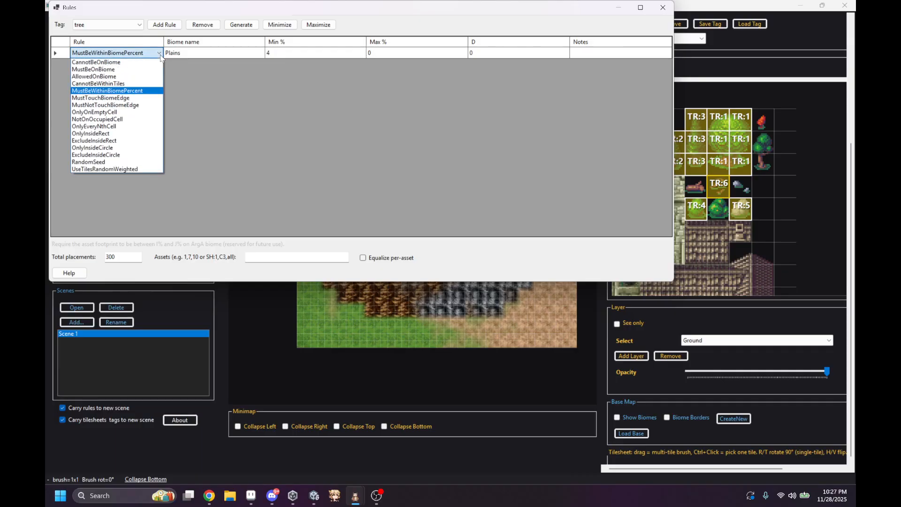
click(115, 98)
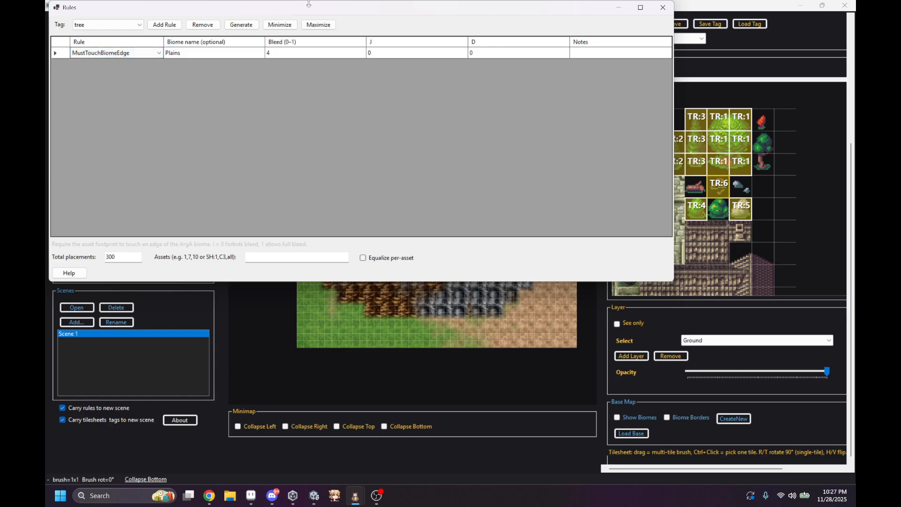
Step: Set the edge rule's biome to Ocean and its bleed to 0, and move and narrow the Rules window to uncover the map
drag(309, 3, 364, 265)
click(239, 316)
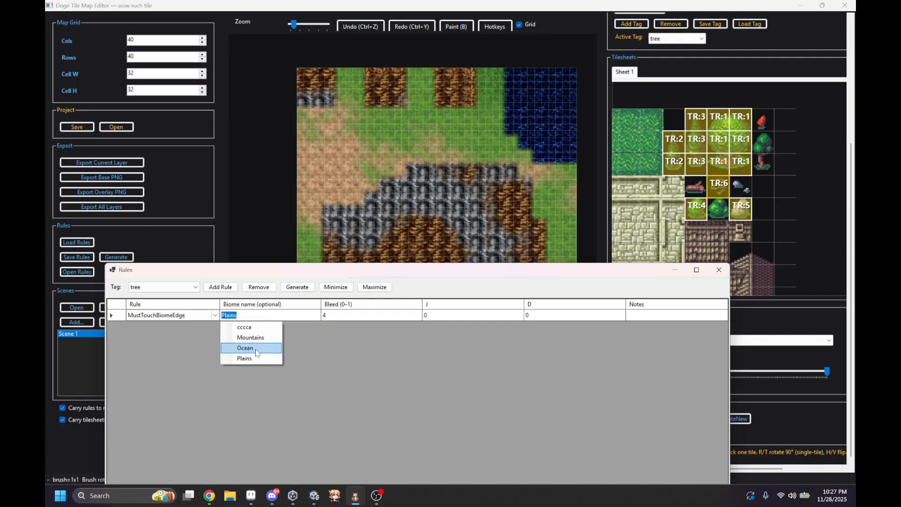
click(257, 353)
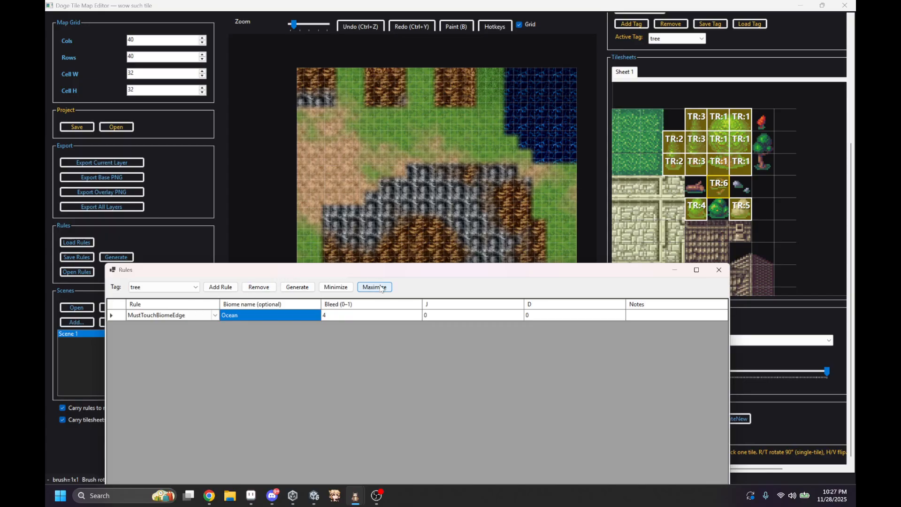
click(351, 319)
click(351, 319)
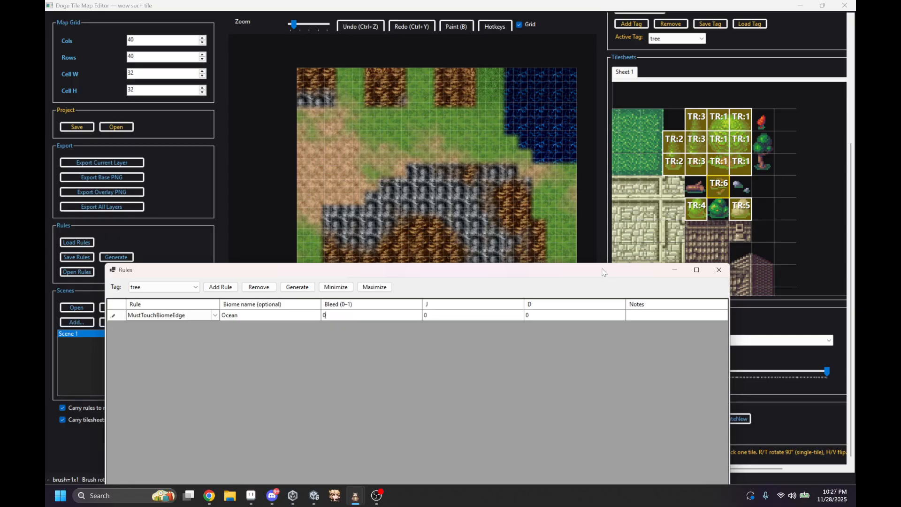
drag(604, 270, 498, 94)
drag(620, 215, 365, 216)
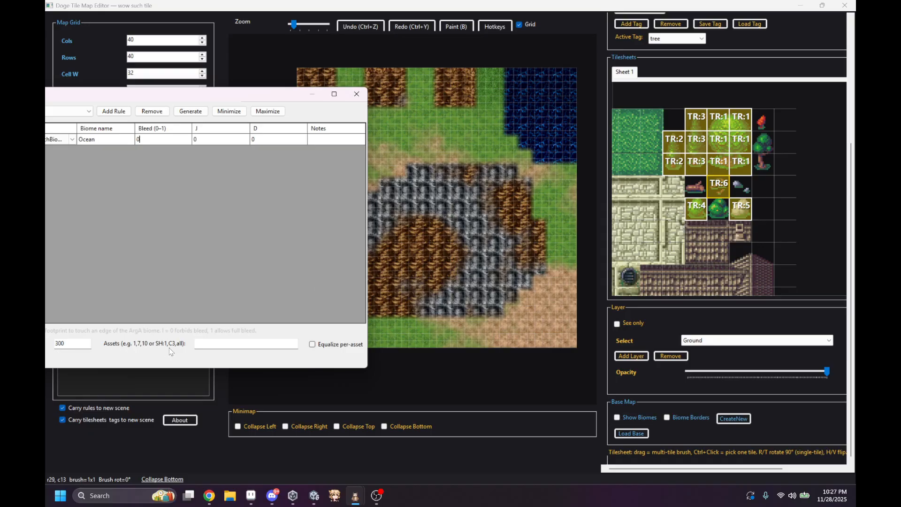
Step: Restrict the rule's assets to 5 and generate placements along the Ocean biome's edge
click(219, 348)
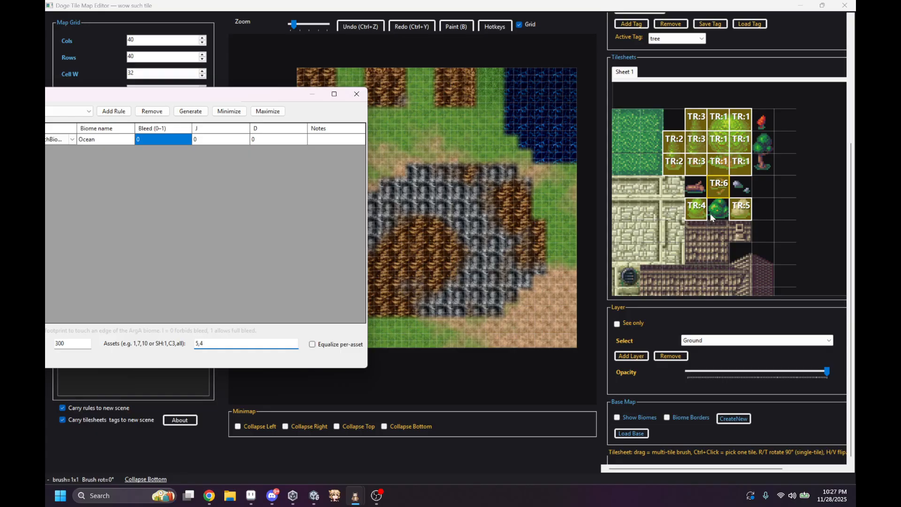
drag(219, 347, 195, 347)
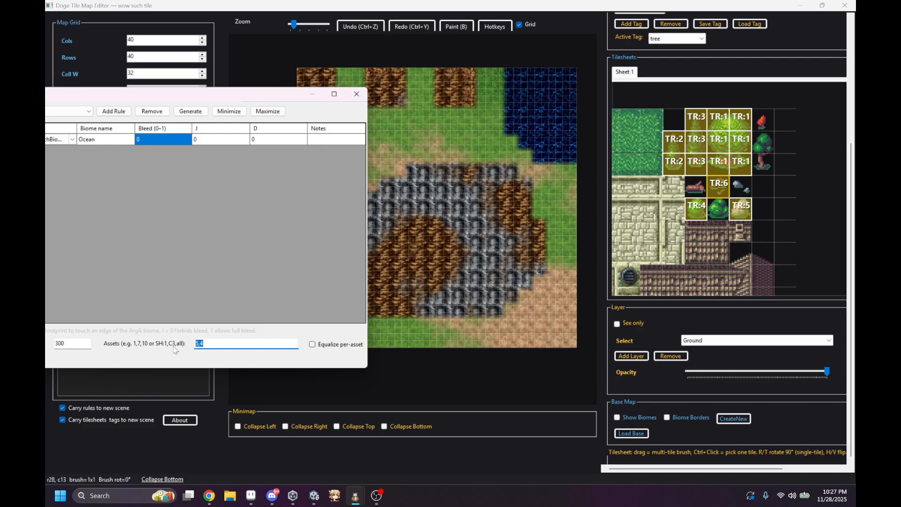
key(BackSpace)
scroll(765, 197, up, 3)
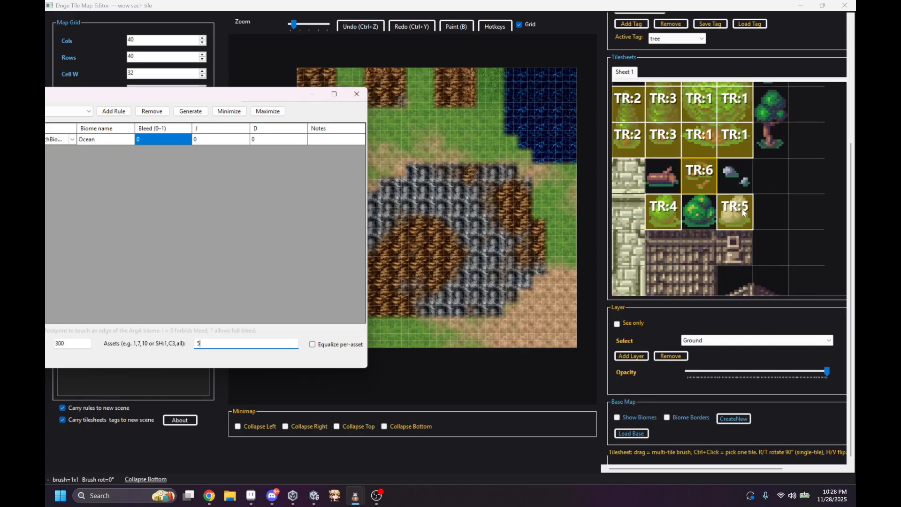
click(191, 111)
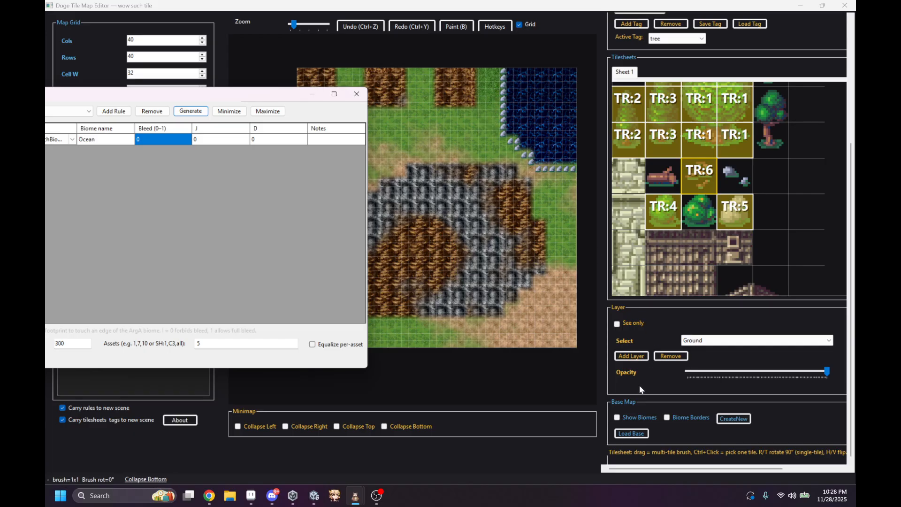
click(638, 422)
click(638, 422)
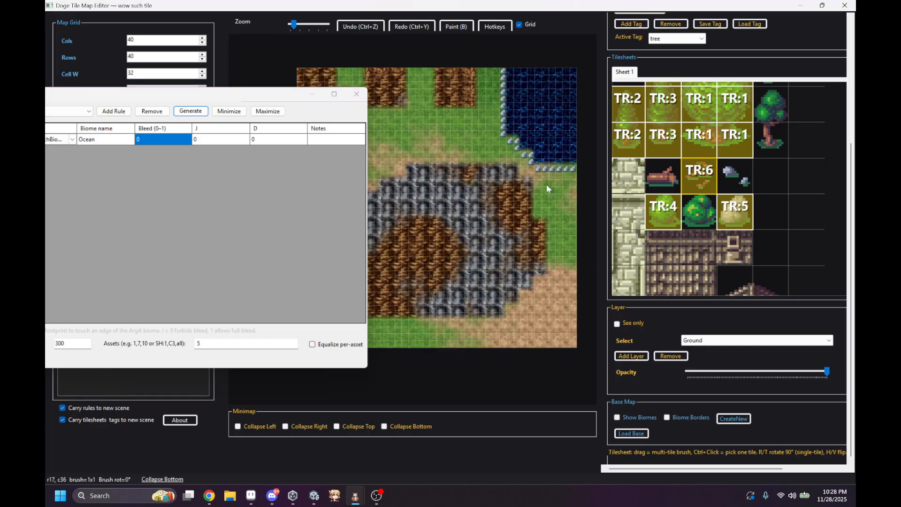
Step: Set the Ocean edge rule's bleed to 1 and generate the placements again
drag(140, 93, 208, 90)
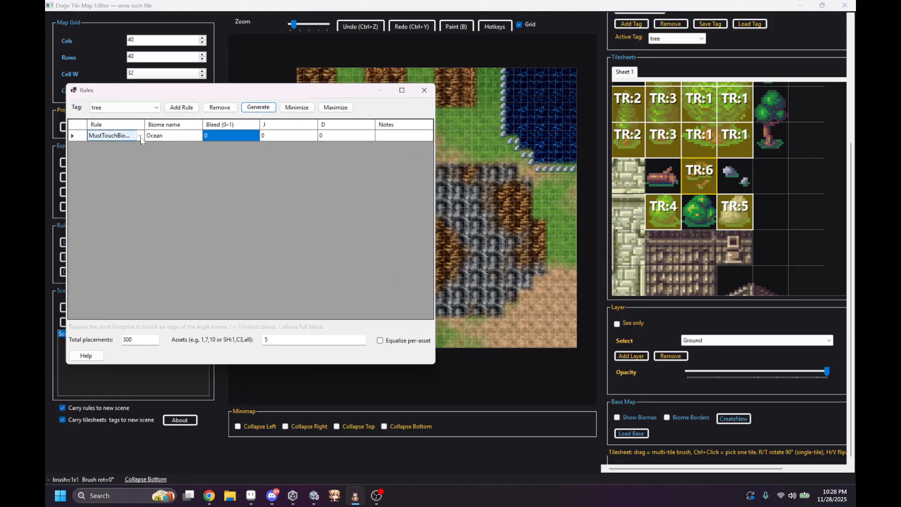
click(228, 137)
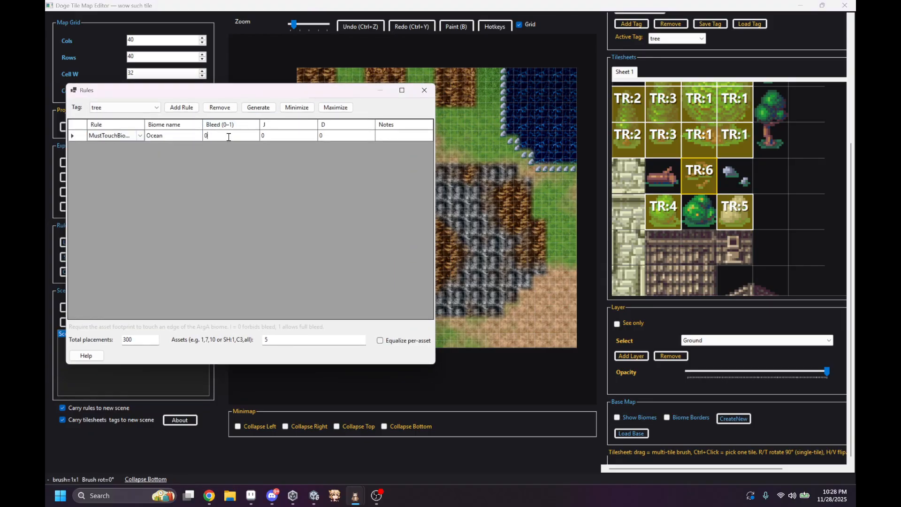
text(1)
drag(239, 136, 187, 137)
text(1)
drag(341, 93, 282, 139)
click(201, 153)
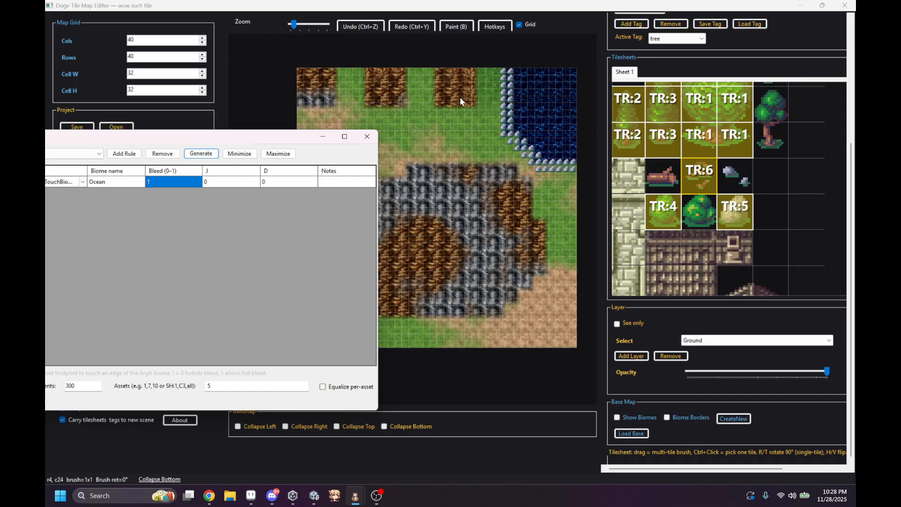
Step: Change the Ocean rule's type to MustNotTouchBiomeEdge with a minimum distance of 3 tiles
drag(300, 136, 393, 152)
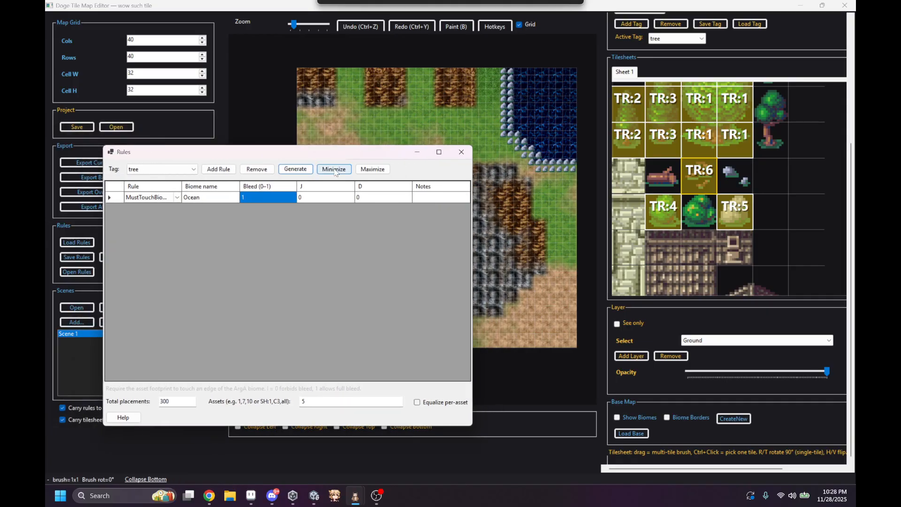
click(177, 202)
click(177, 199)
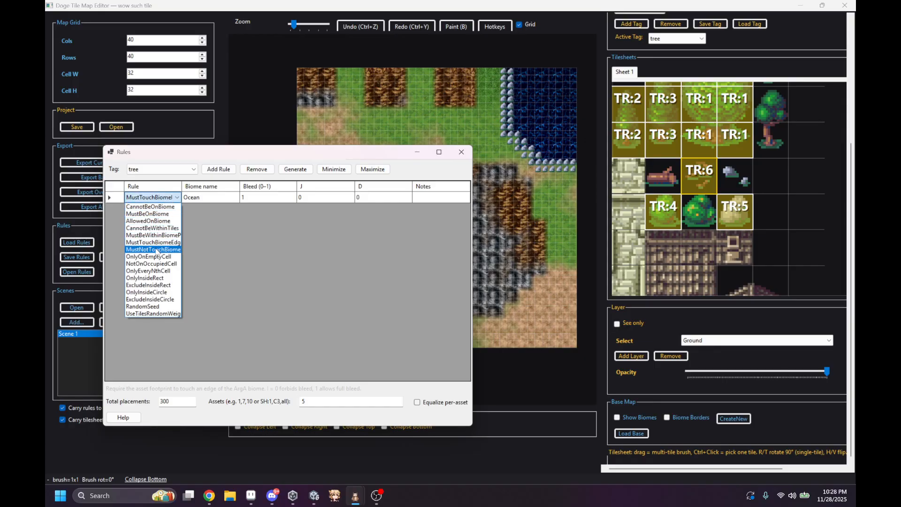
click(158, 249)
click(243, 197)
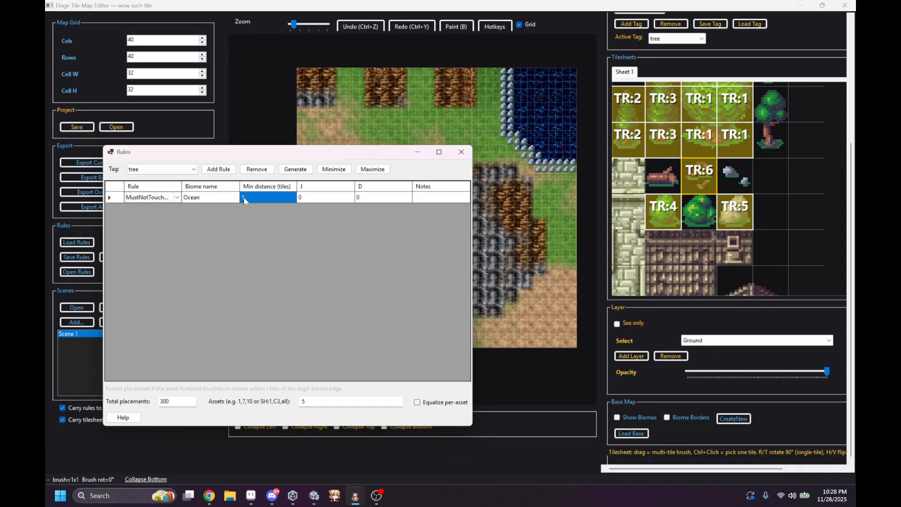
click(243, 197)
text(3)
Step: Generate placements repeatedly with the Ocean distance rule, then undo all the generated placements on the map
drag(382, 156, 339, 171)
click(516, 205)
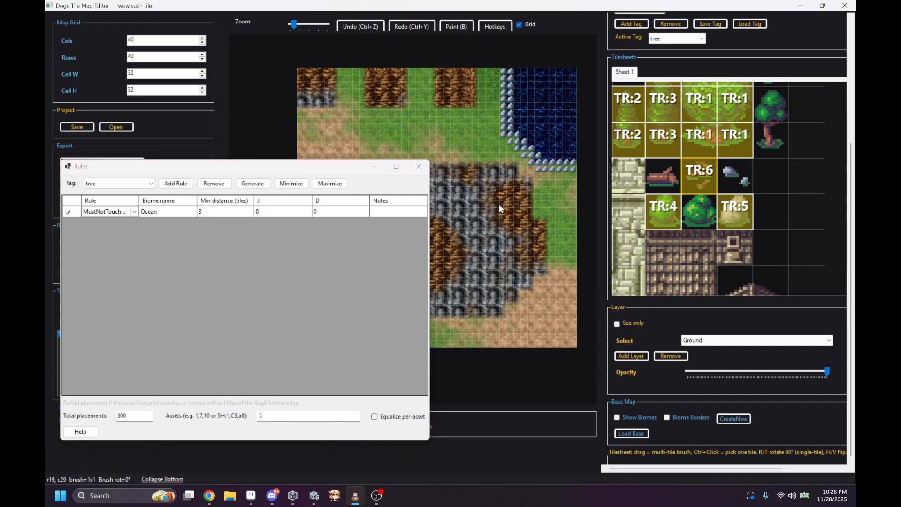
click(265, 184)
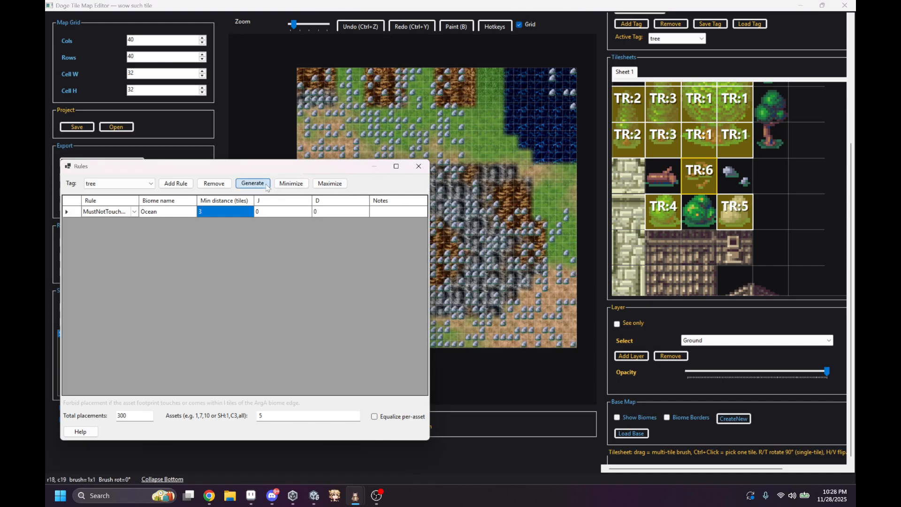
click(266, 185)
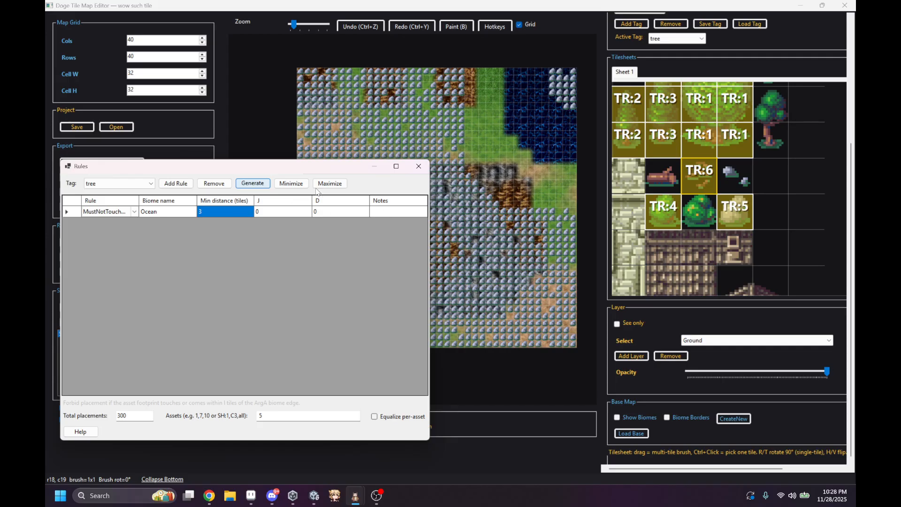
click(472, 152)
key(ctrl+z)
key(ctrl+z)
Step: Open the list of rule types for the Ocean rule
click(126, 215)
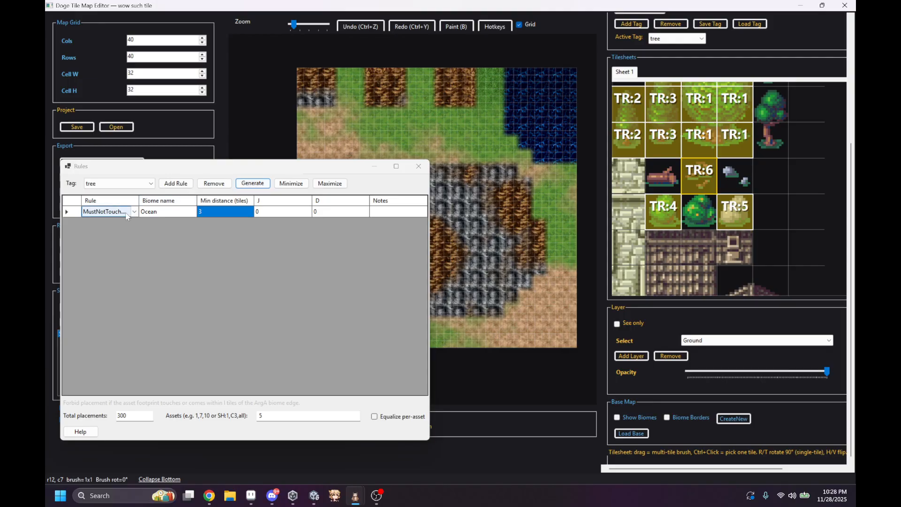
click(135, 215)
click(135, 215)
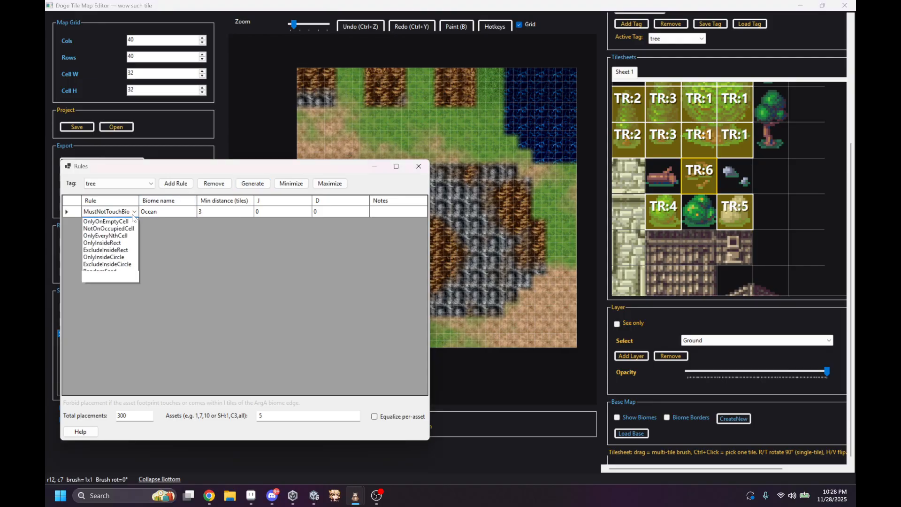
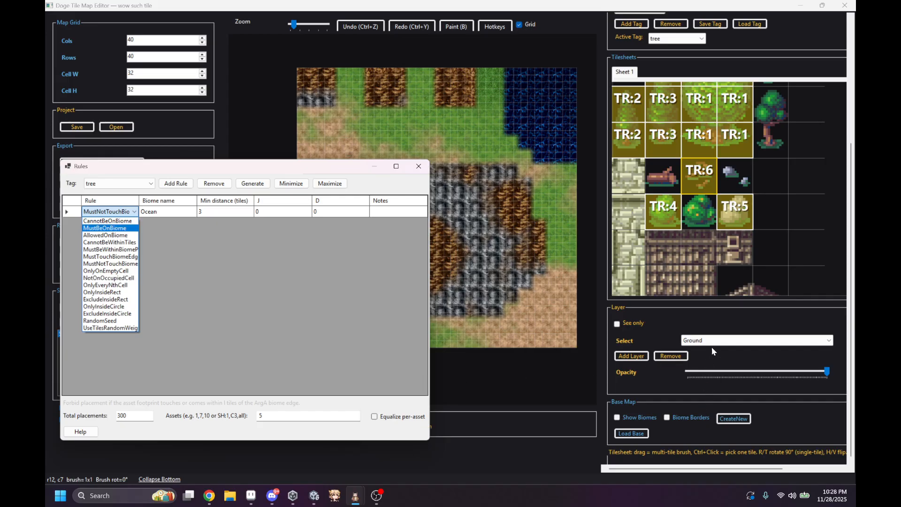
Step: Switch the active layer to Decals and change the Ocean rule to OnlyEveryNthCell with N set to 9
scroll(703, 343, down, 1)
scroll(699, 344, down, 1)
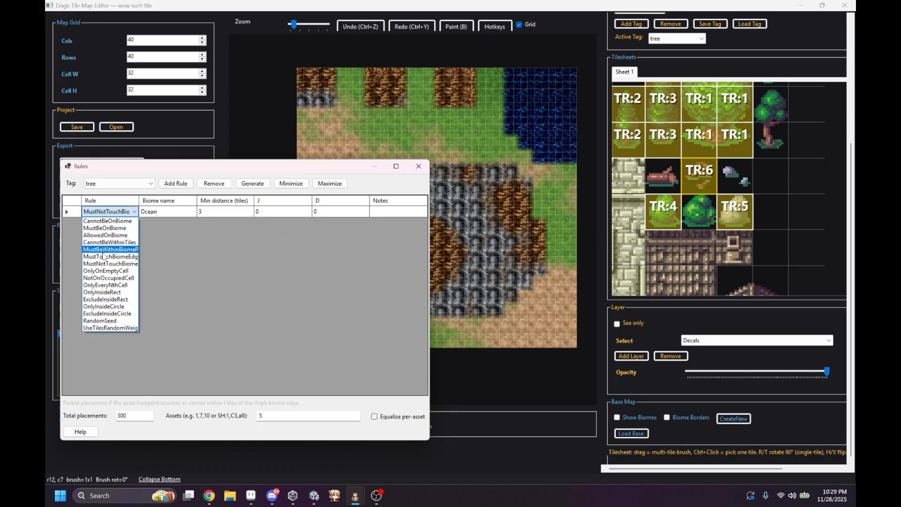
click(116, 285)
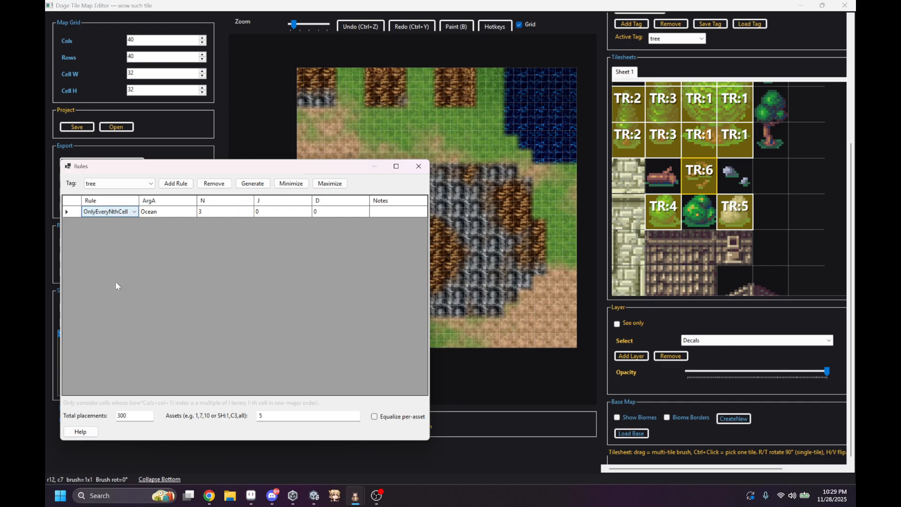
click(223, 209)
click(219, 210)
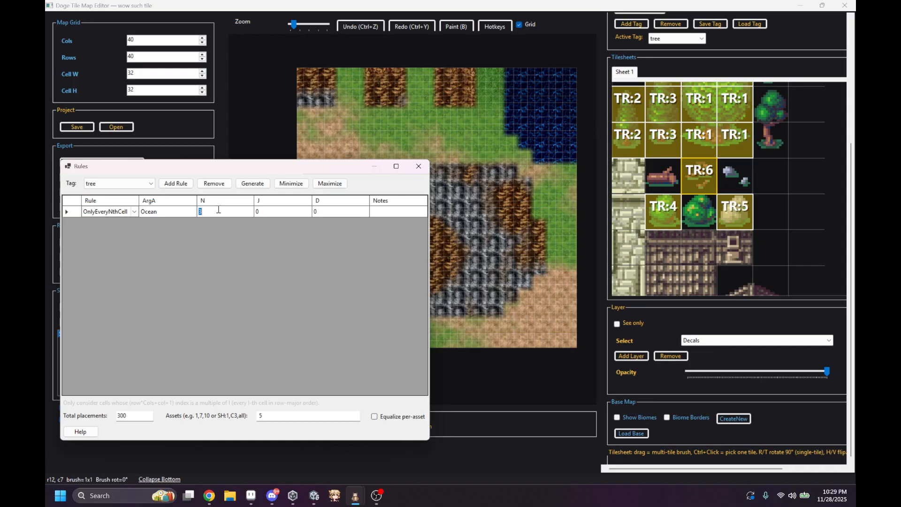
Step: Generate placements on every ninth cell, inspect them on the map, and undo them
click(252, 183)
drag(313, 165, 376, 350)
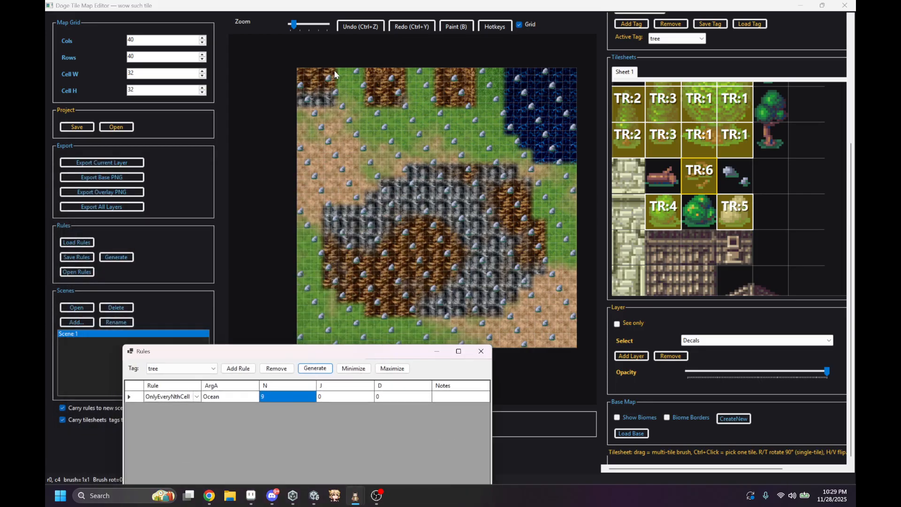
drag(291, 351, 256, 145)
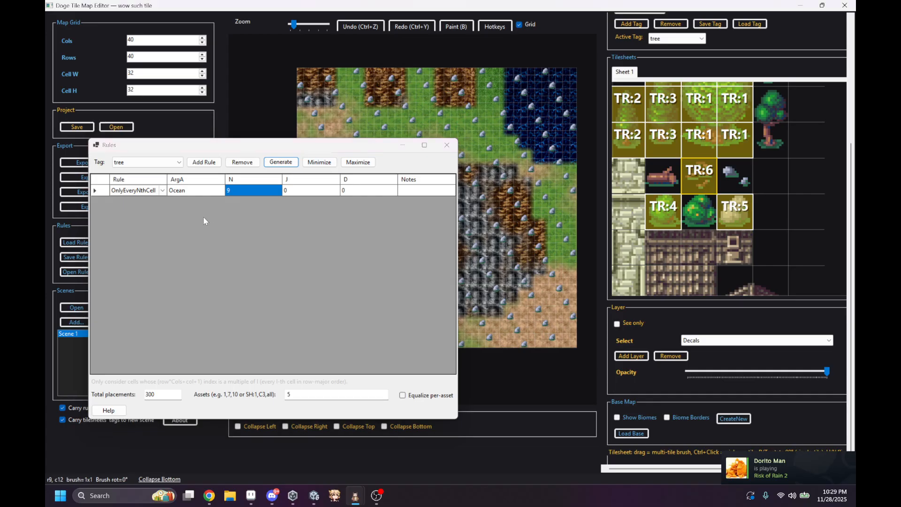
key(ctrl+z)
Step: Change the Ocean rule to OnlyInsideRect and set its height to 9 tiles
click(161, 192)
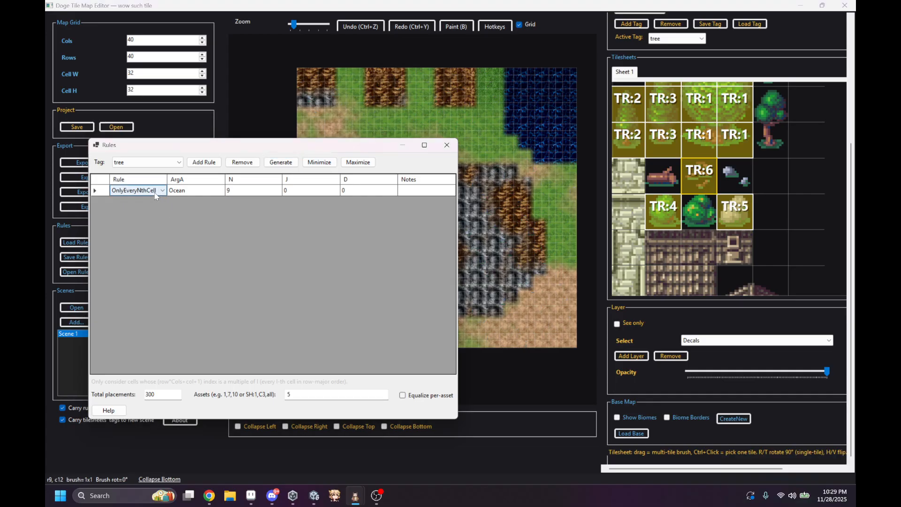
click(162, 191)
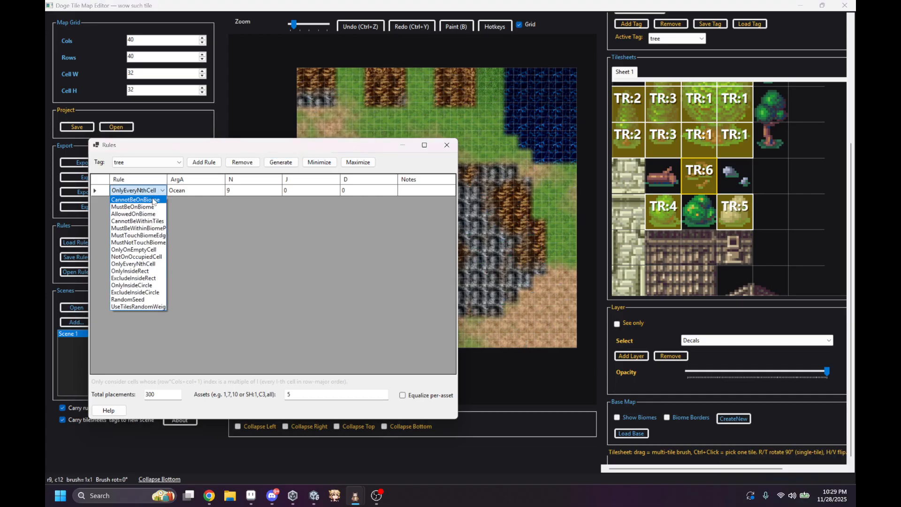
click(124, 274)
drag(329, 145, 342, 272)
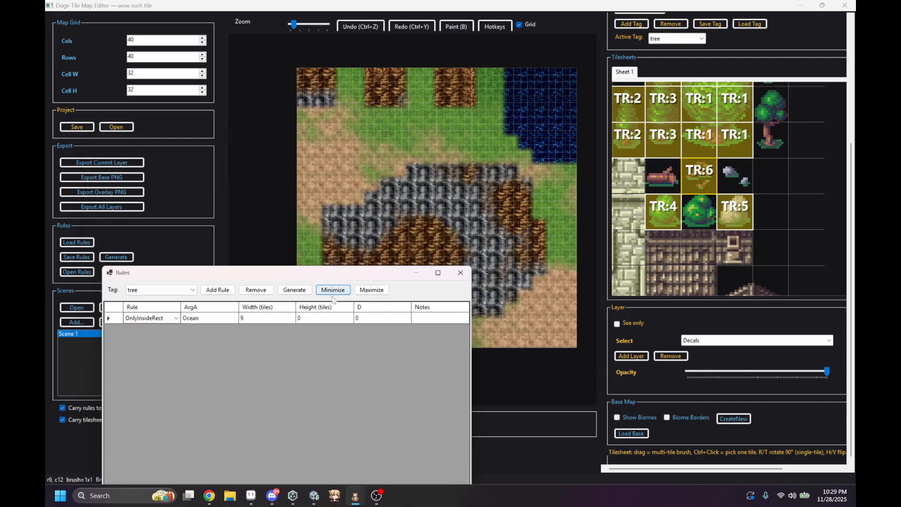
click(314, 318)
click(314, 317)
text(9)
Step: Generate the placements inside the rectangle, then undo them
click(295, 289)
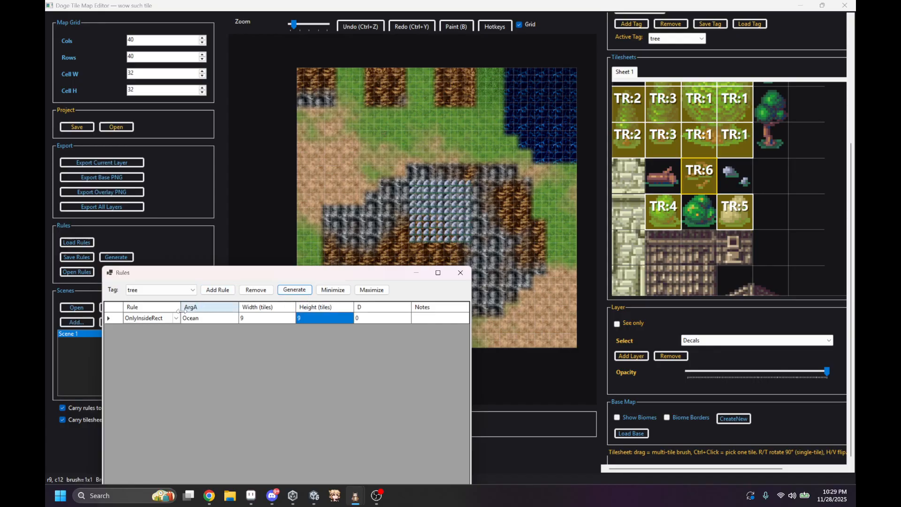
click(272, 188)
key(ctrl+z)
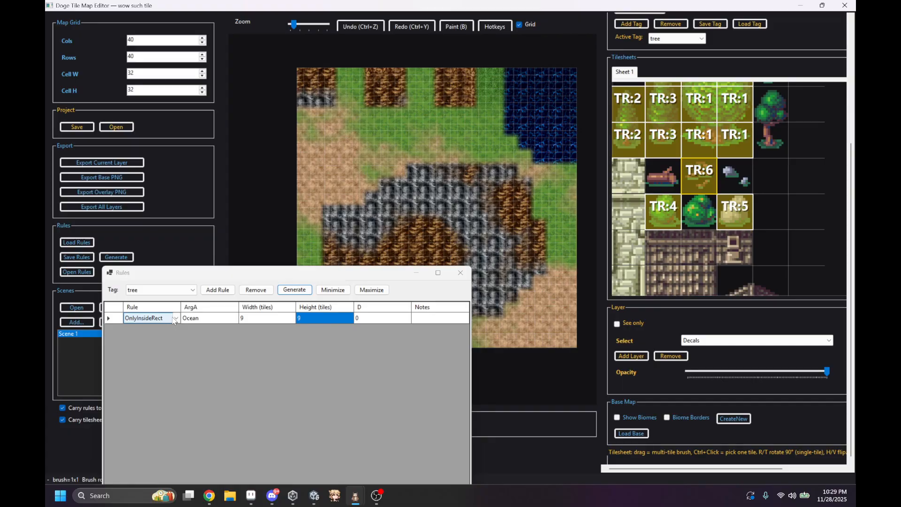
Step: Change the Ocean rule to ExcludeInsideRect and generate the placements
click(177, 319)
click(177, 319)
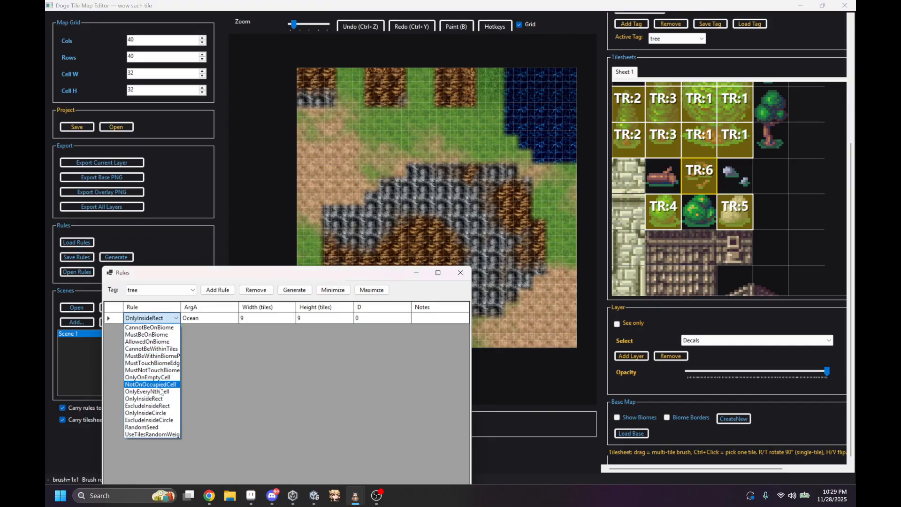
click(161, 404)
click(295, 290)
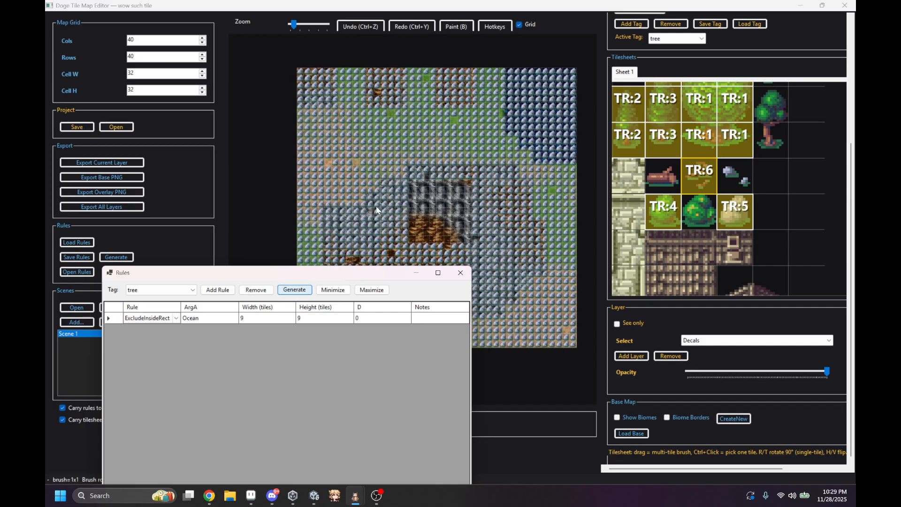
Step: Generate placements with the rule changed to OnlyInsideCircle, then undo them
click(176, 319)
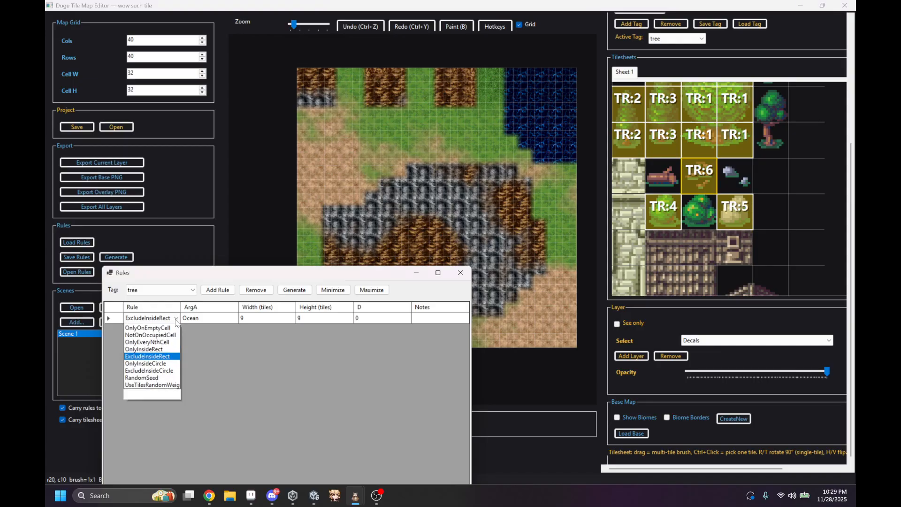
click(156, 412)
click(294, 290)
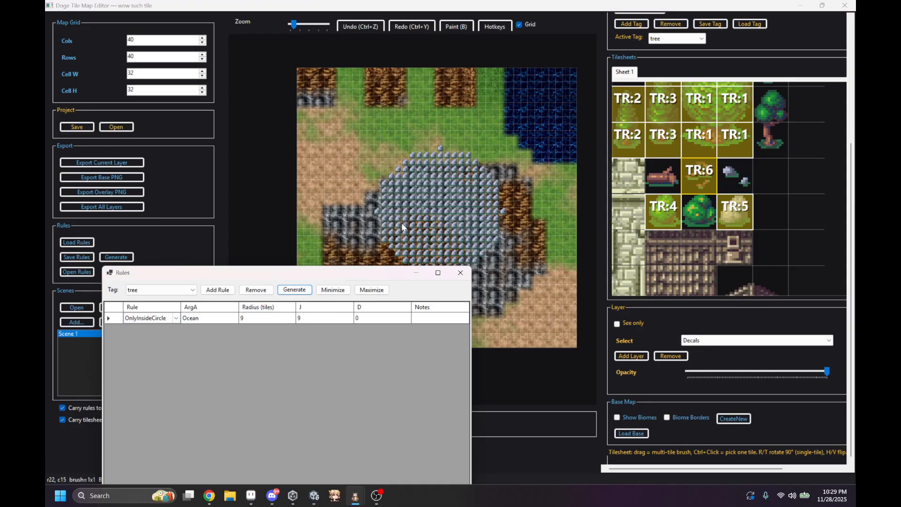
key(ctrl+z)
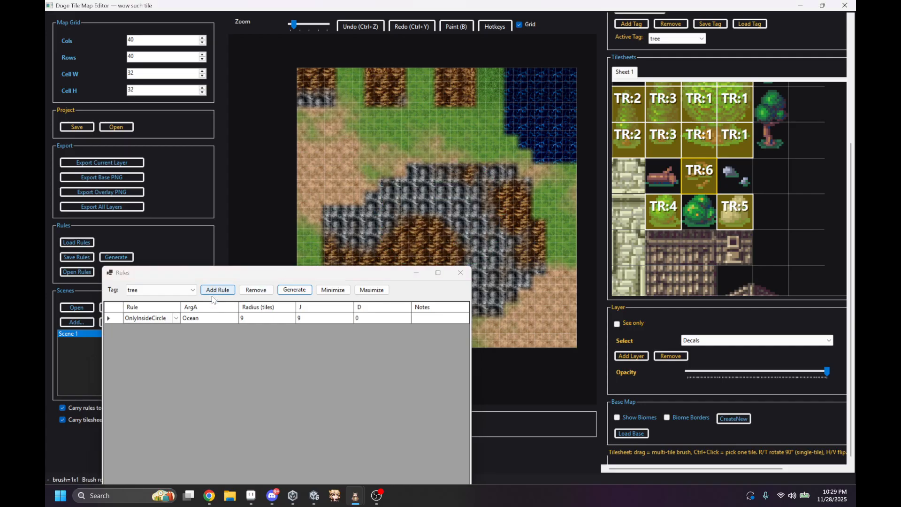
Step: Generate placements with the rule changed to ExcludeInsideCircle, then undo them
click(176, 318)
click(176, 318)
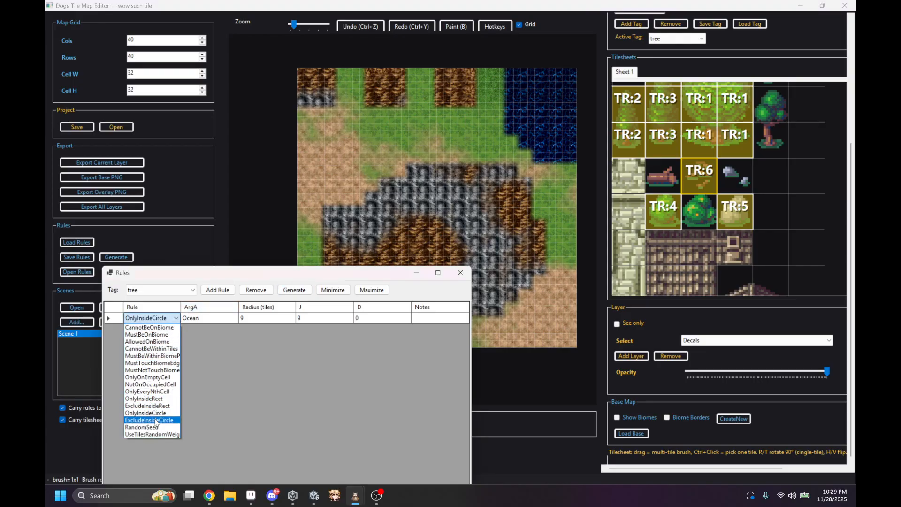
click(149, 414)
click(301, 290)
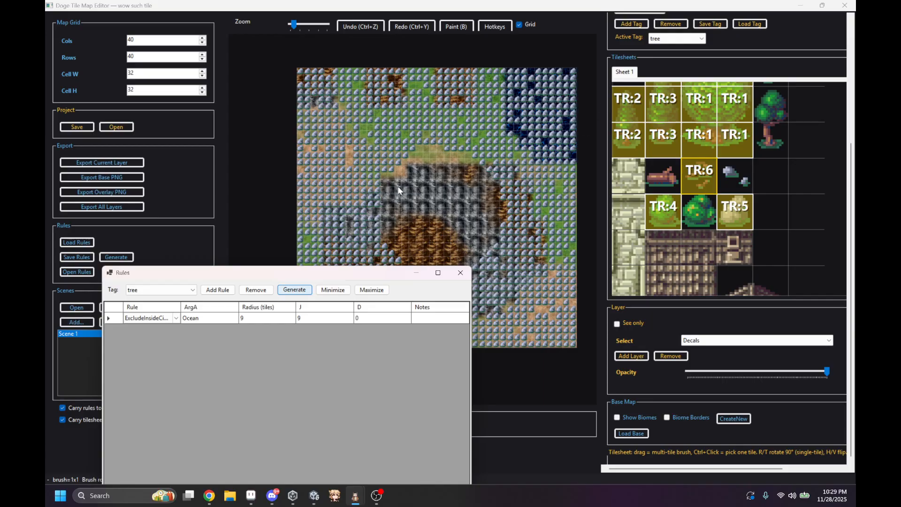
click(299, 292)
key(ctrl+z)
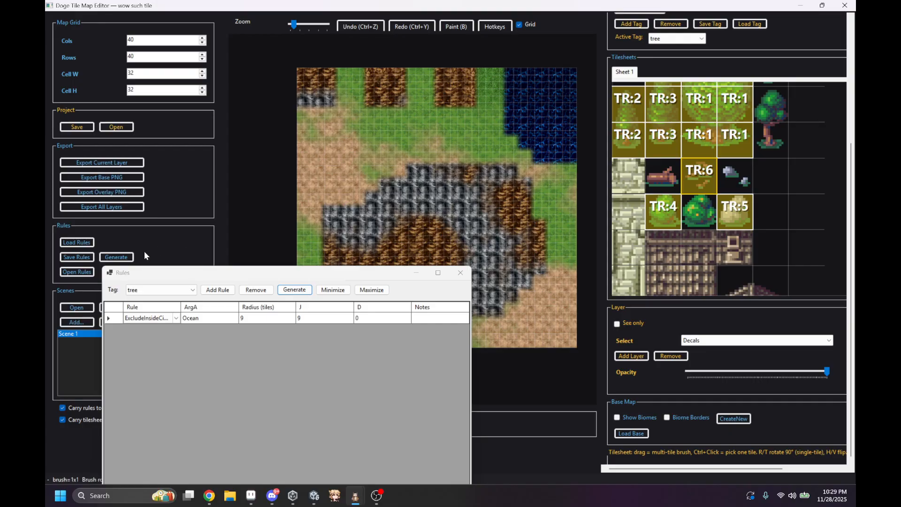
Step: Change the Ocean rule's type to RandomSeed
click(174, 320)
click(176, 321)
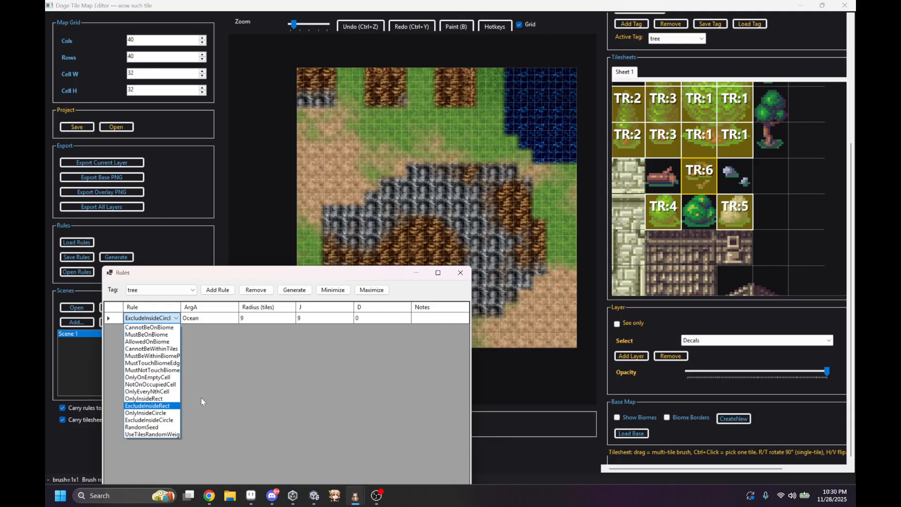
click(169, 427)
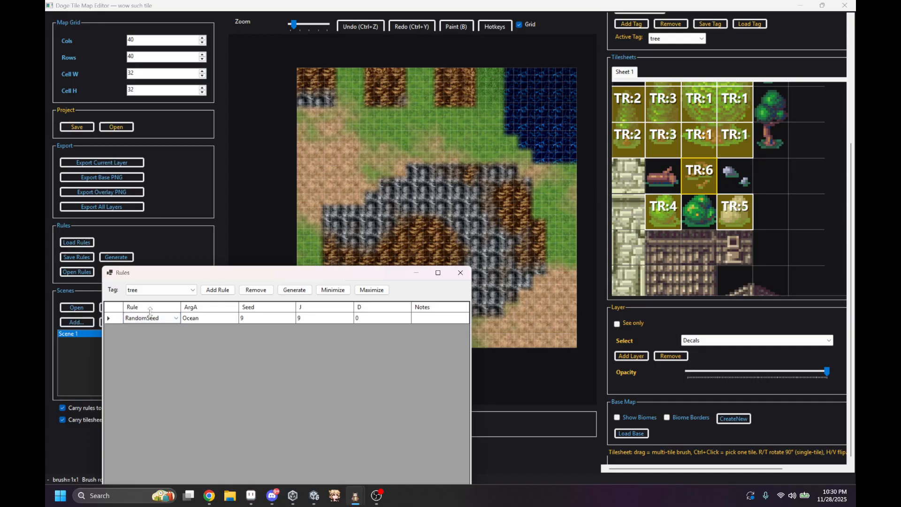
Step: Change the Ocean rule to UseTilesRandomWeight and set both its I and J values to 0
click(177, 319)
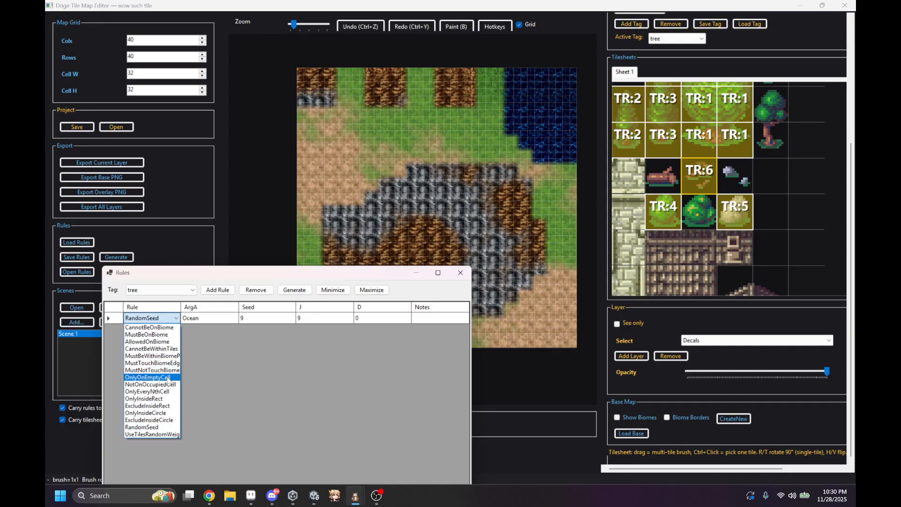
click(162, 433)
drag(299, 277, 290, 109)
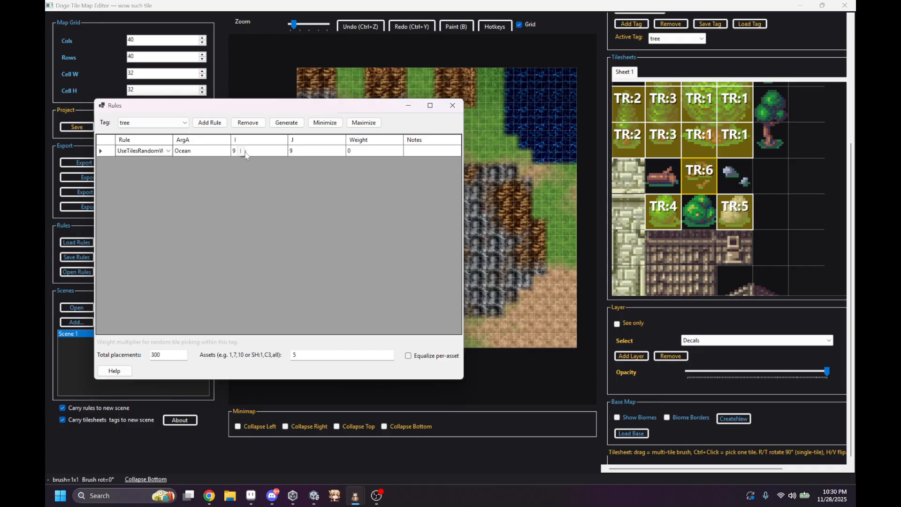
click(294, 153)
text(0)
click(240, 149)
text(0)
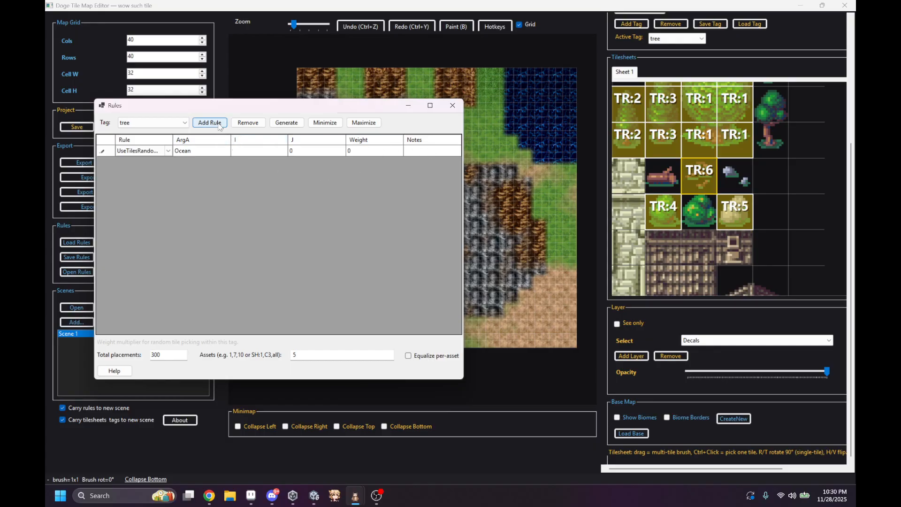
Step: Add a second rule for the tree tag and set its type to UseTilesRandomWeight
click(210, 122)
click(150, 162)
click(168, 161)
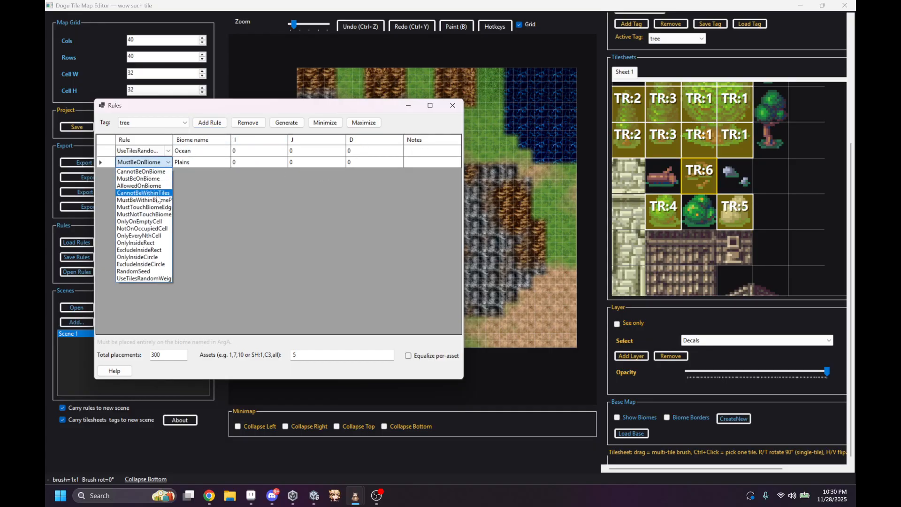
click(149, 279)
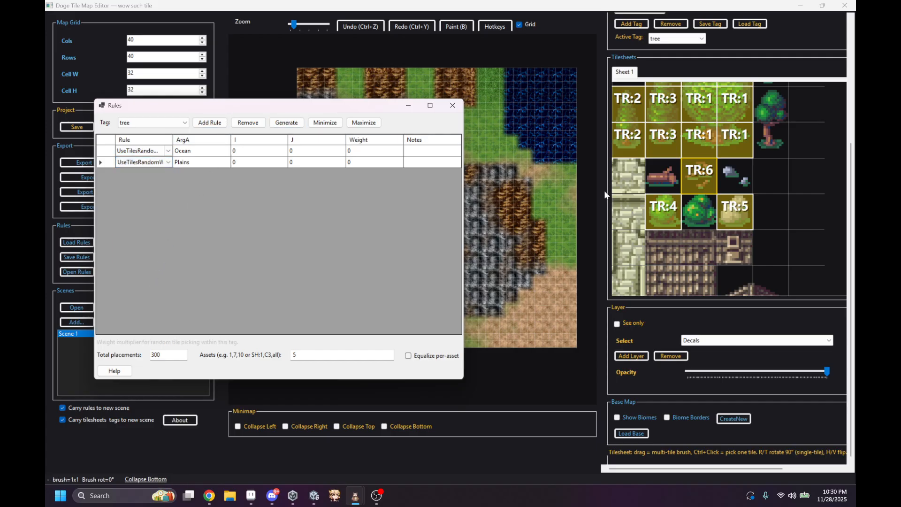
Step: Set the Ocean rule's weight to 5 and its I value to 1
scroll(706, 143, up, 2)
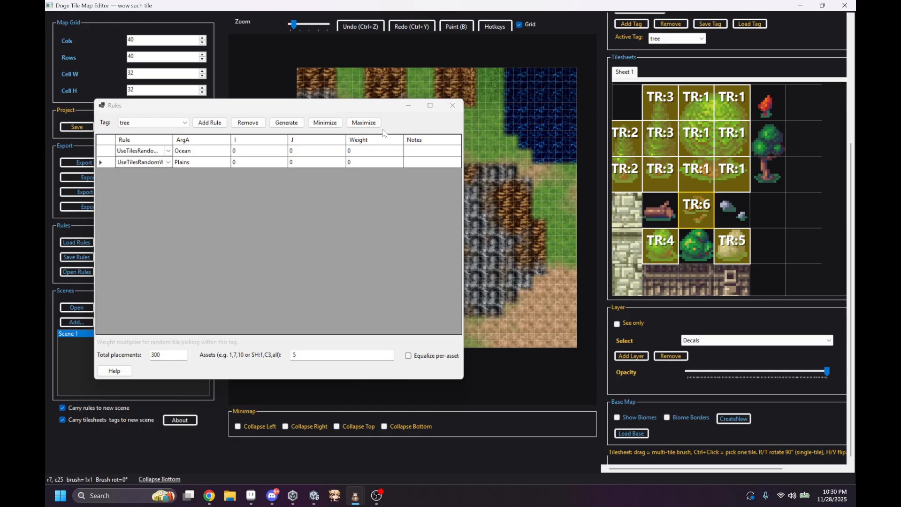
click(362, 151)
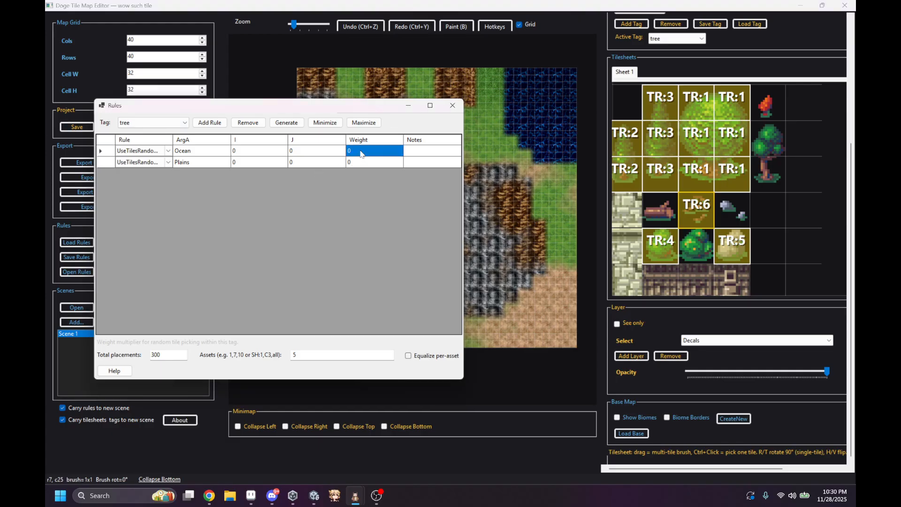
text(5)
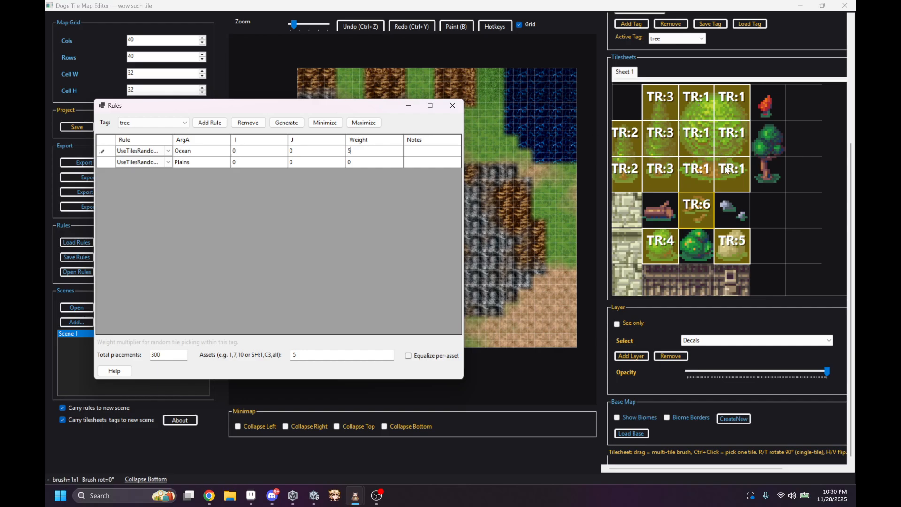
click(246, 154)
click(245, 150)
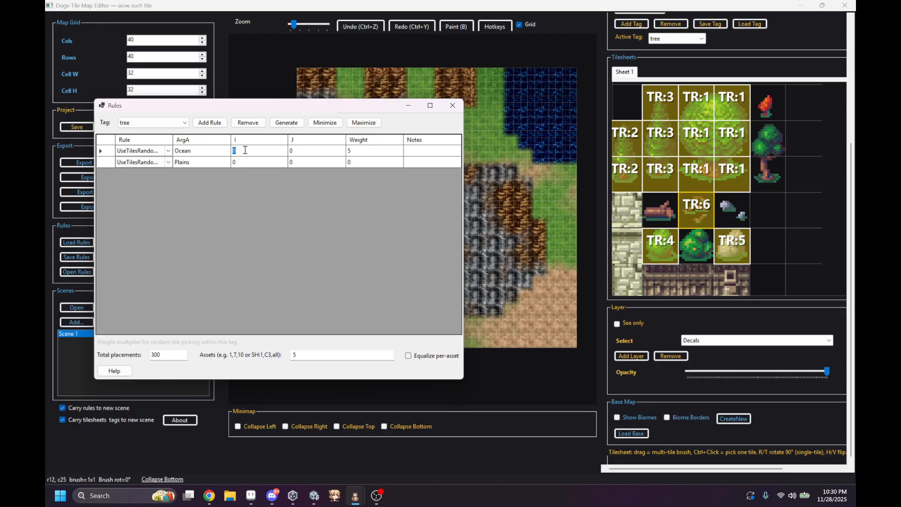
text(1)
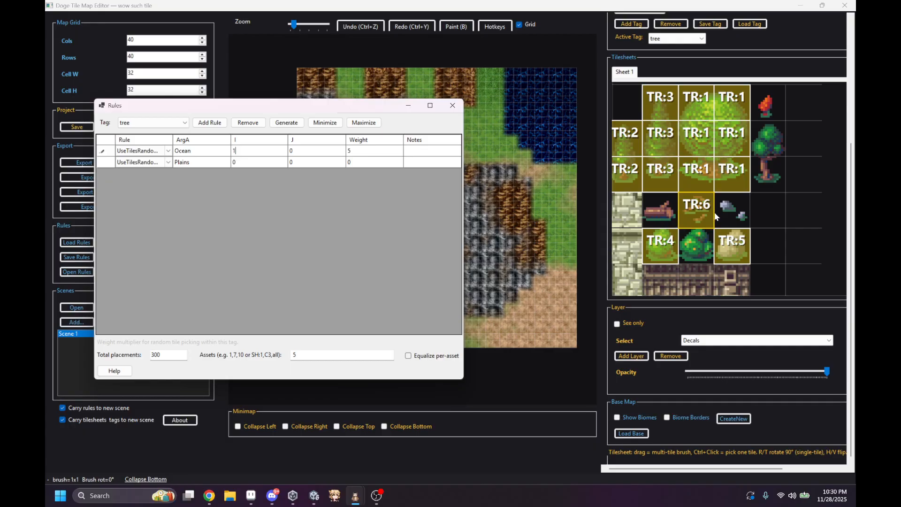
Step: Set the Plains rule's I value to 4 and weight to 95, and enter 1,4 as the assets
click(241, 161)
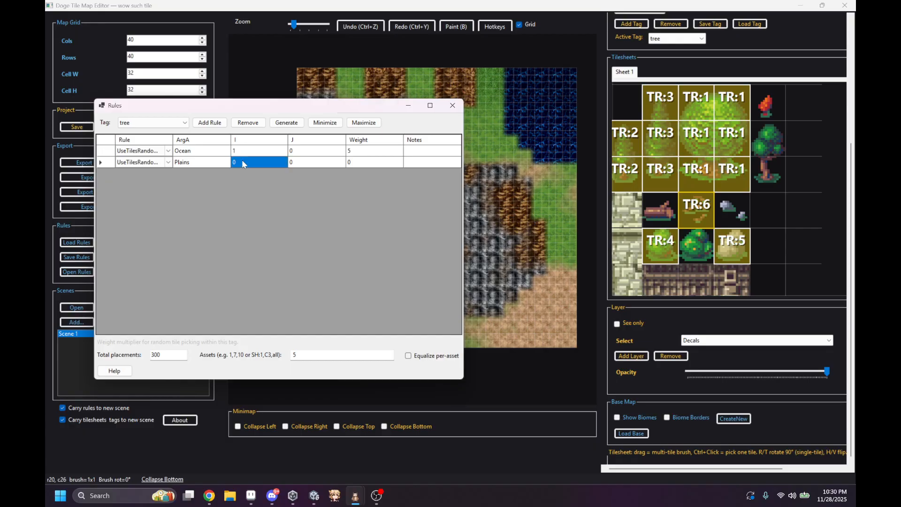
text(4)
click(363, 163)
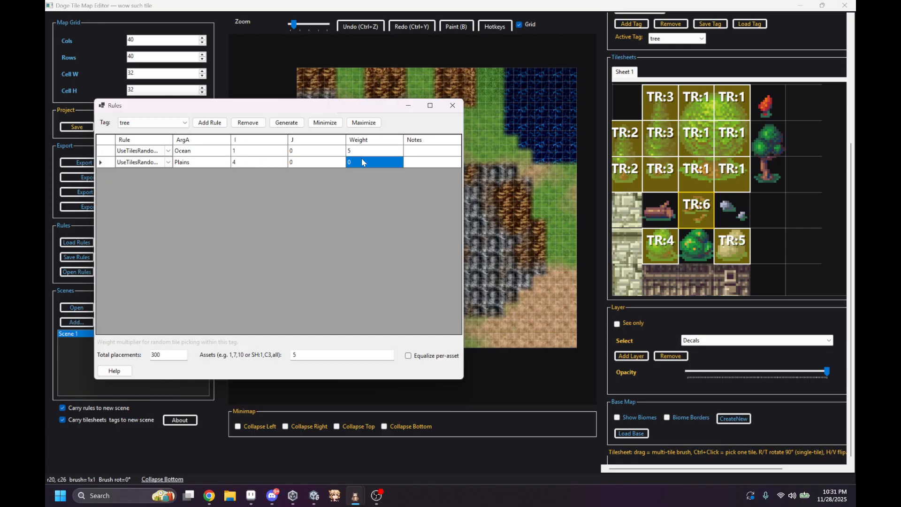
text(95)
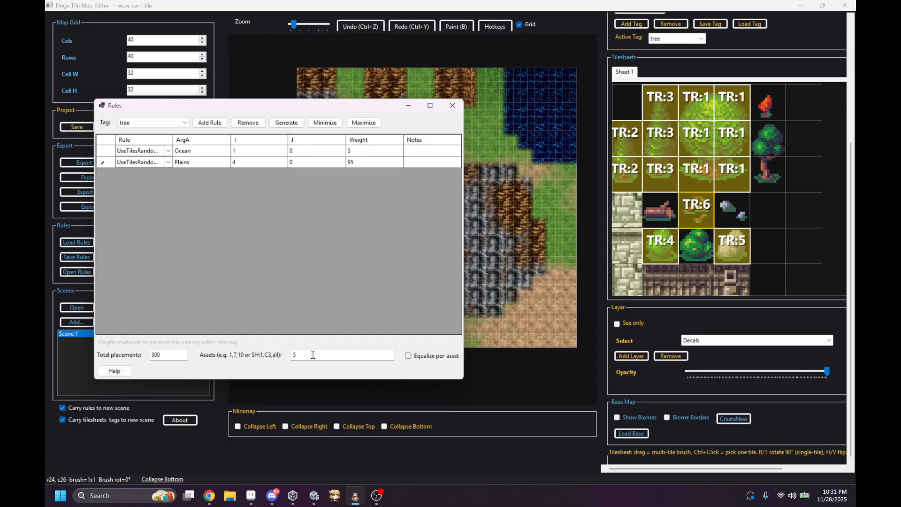
click(313, 354)
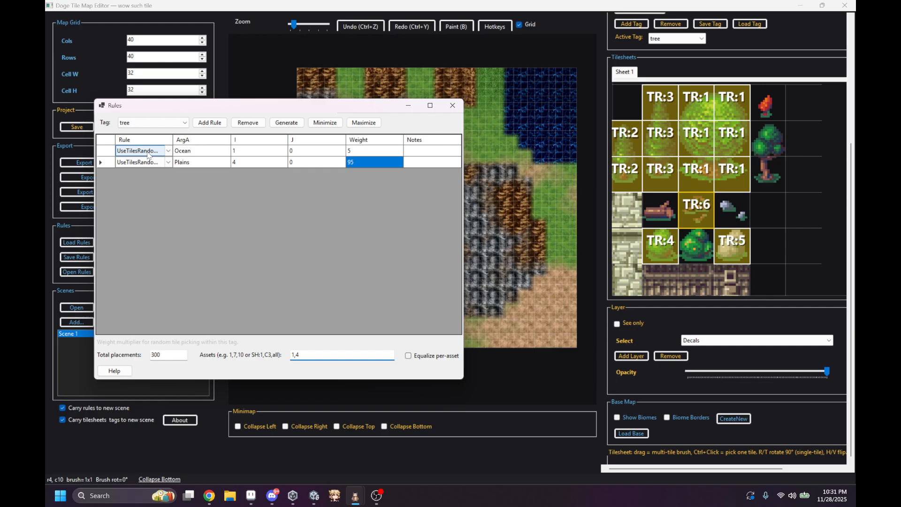
Step: Move the Rules window clear of the map and generate the weighted tree placements twice
click(435, 111)
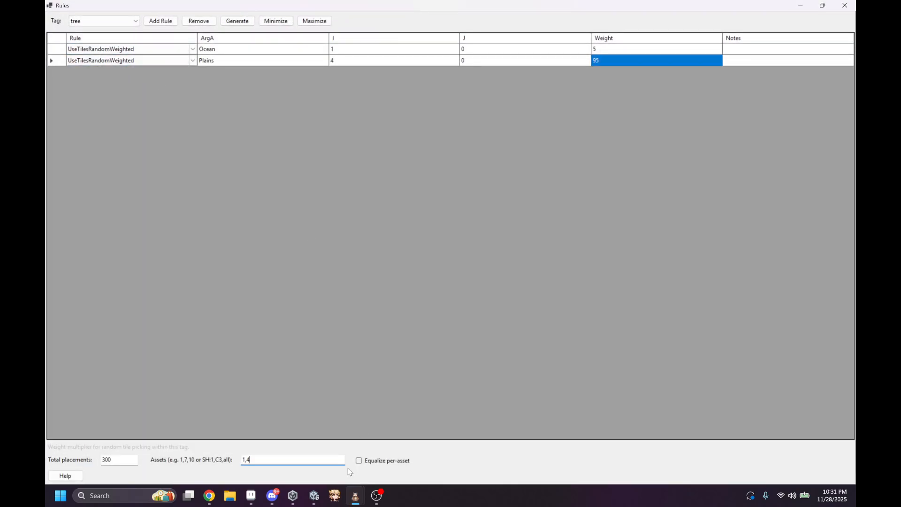
double_click(270, 460)
click(257, 460)
drag(272, 460, 241, 461)
drag(433, 8, 237, 29)
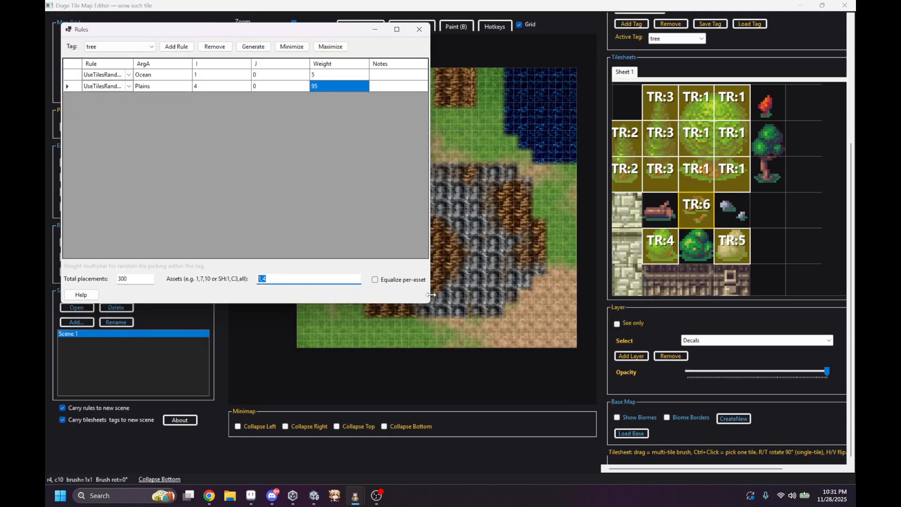
drag(430, 303, 433, 417)
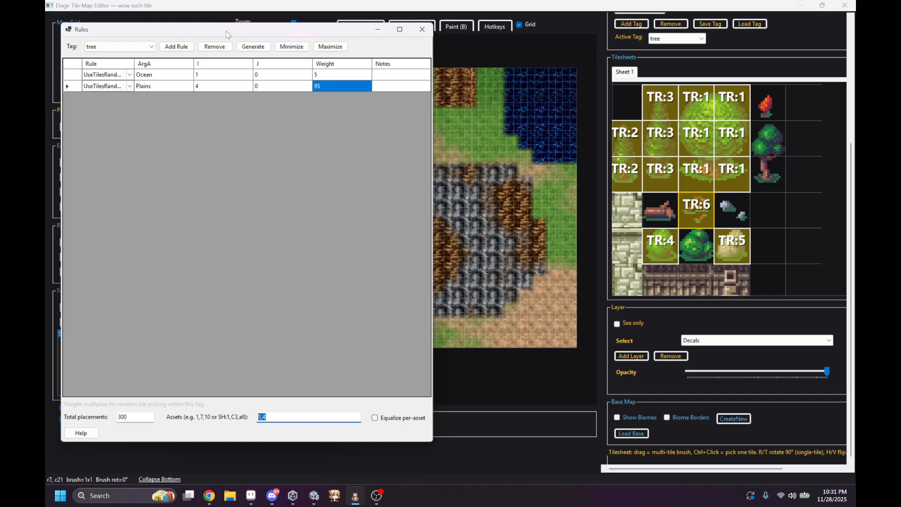
drag(228, 37, 245, 424)
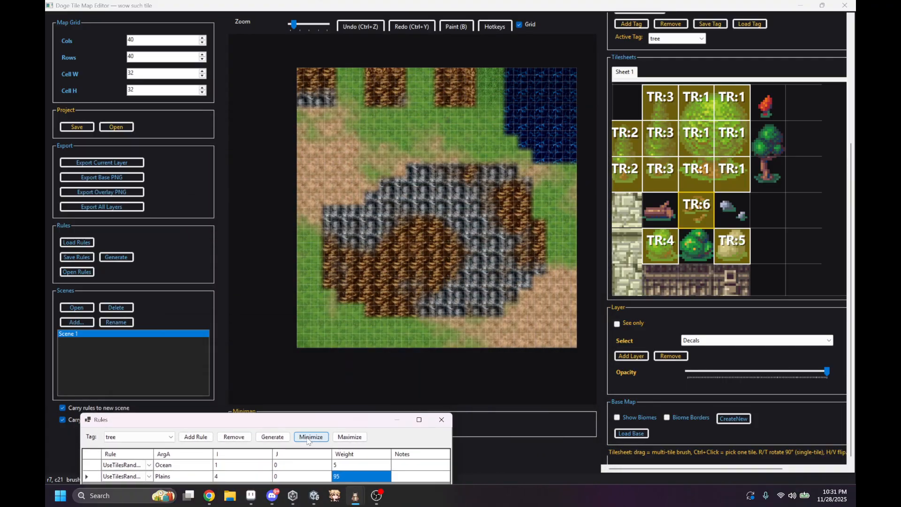
click(278, 438)
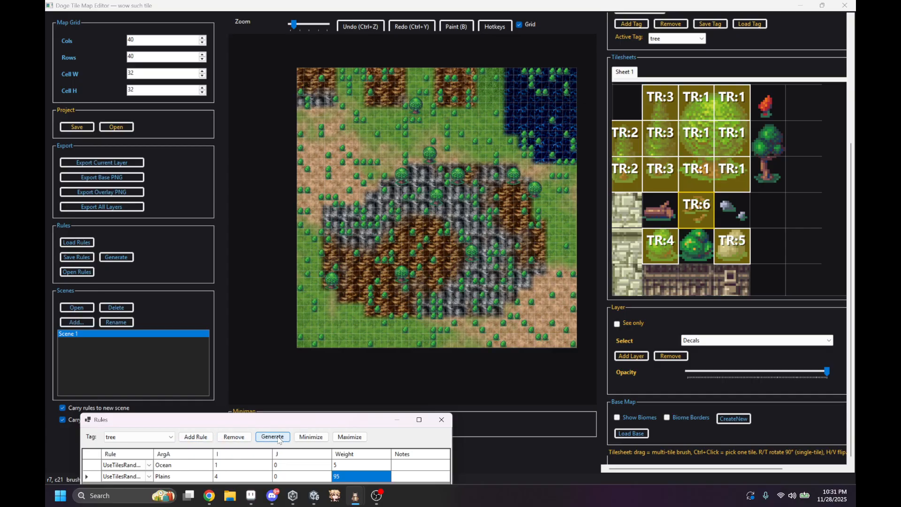
click(279, 438)
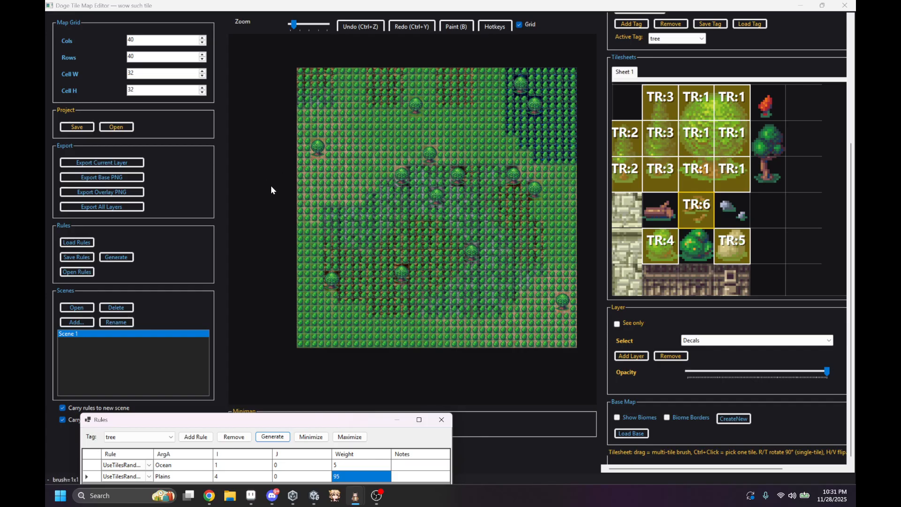
Step: Set the Ocean rule's weight to 1 and generate the tree placements again
drag(334, 419, 287, 169)
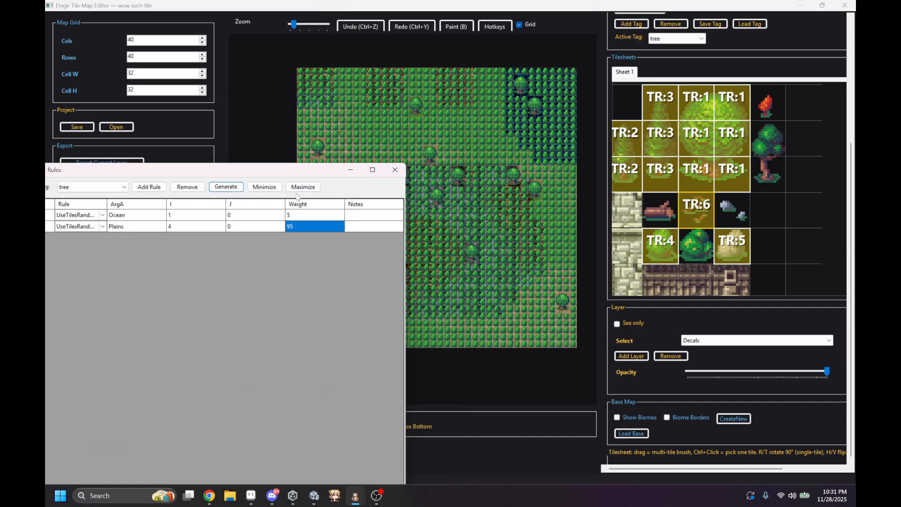
click(313, 215)
click(313, 215)
text(1)
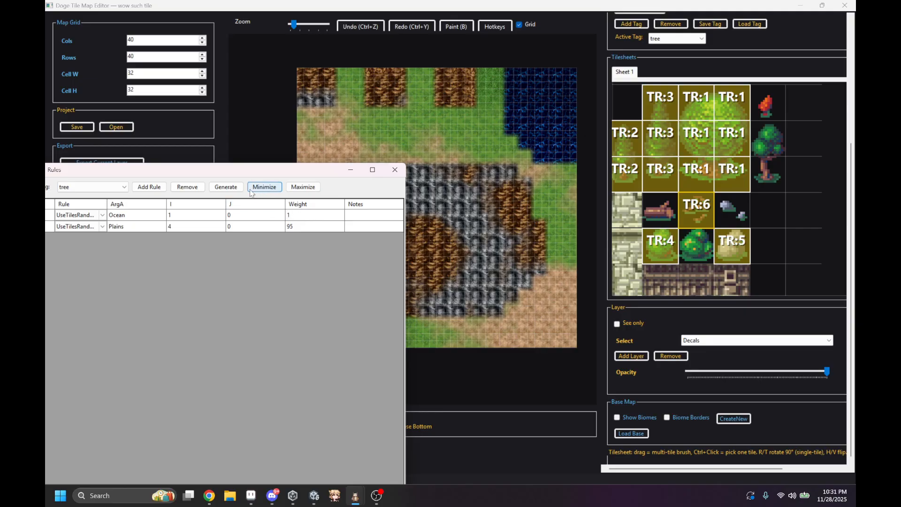
click(234, 190)
drag(258, 164, 266, 298)
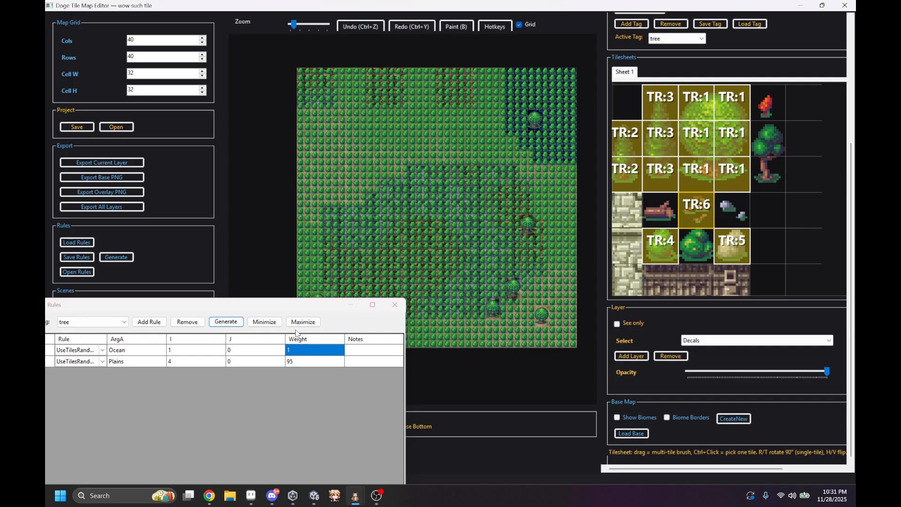
Step: Set the Ocean rule's weight to 50 and try generating the tree placements, undoing the result on the map
click(298, 348)
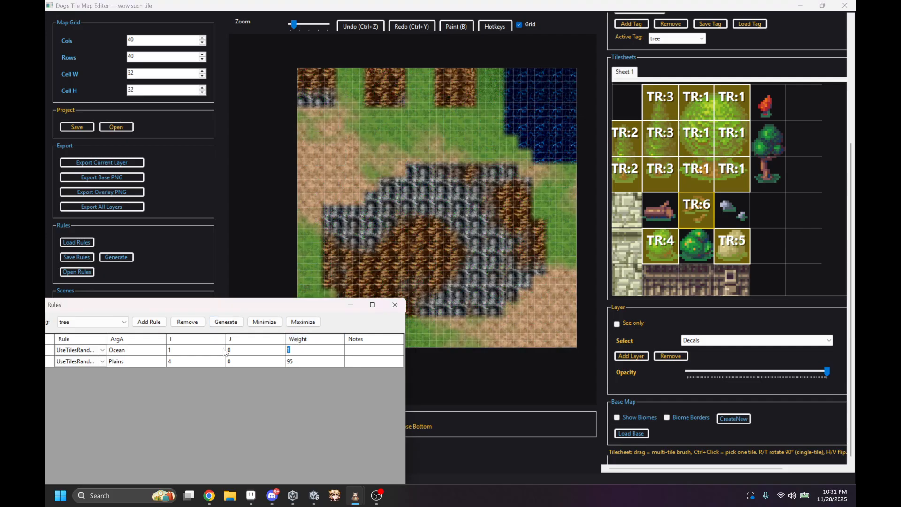
key(BackSpace)
text(50)
click(233, 324)
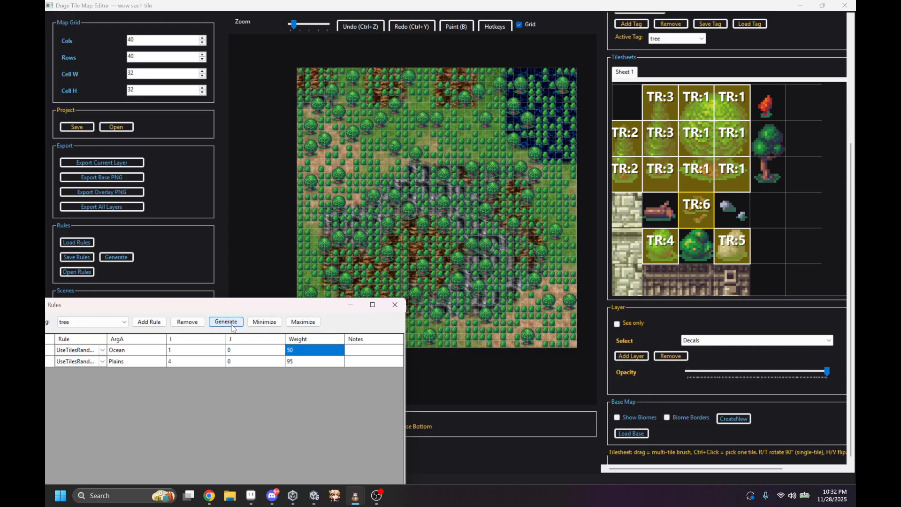
click(313, 228)
key(ctrl+z)
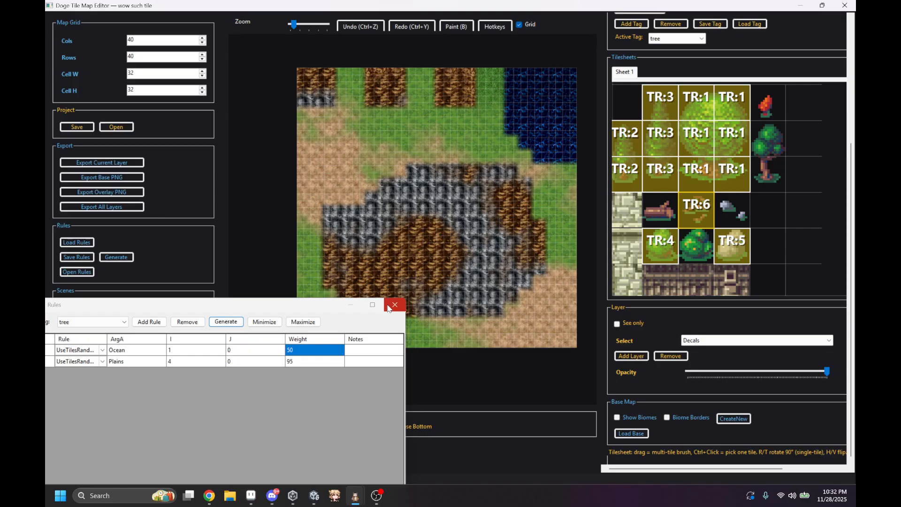
Step: Read the Use Tiles Random Weighted entry in the rules help and close the help
drag(314, 310, 445, 52)
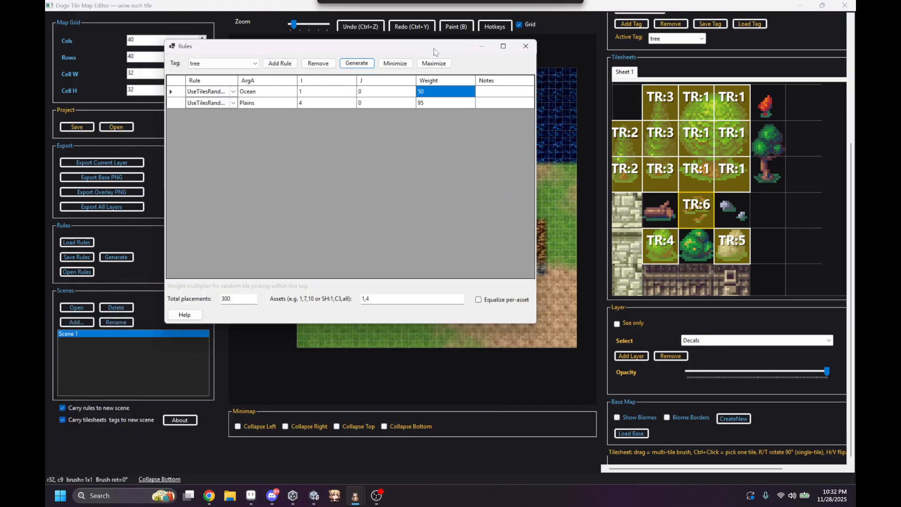
click(184, 314)
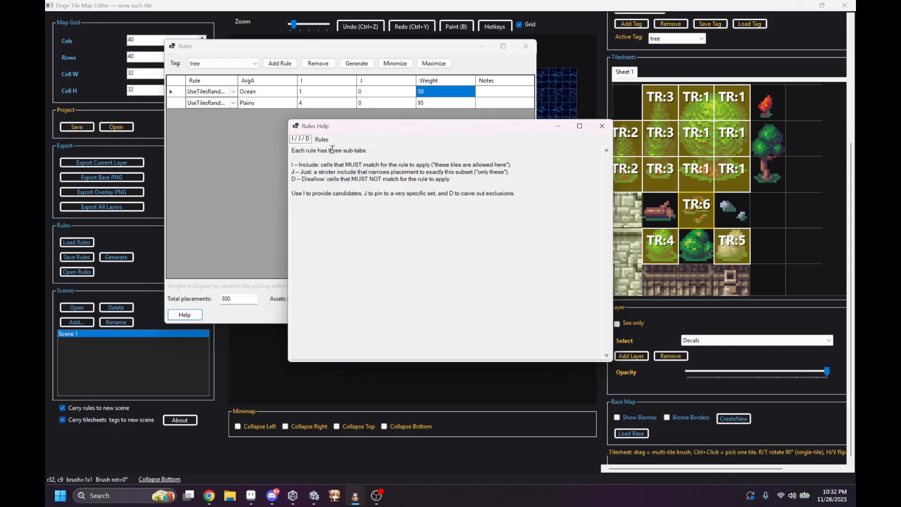
click(322, 139)
scroll(329, 190, down, 10)
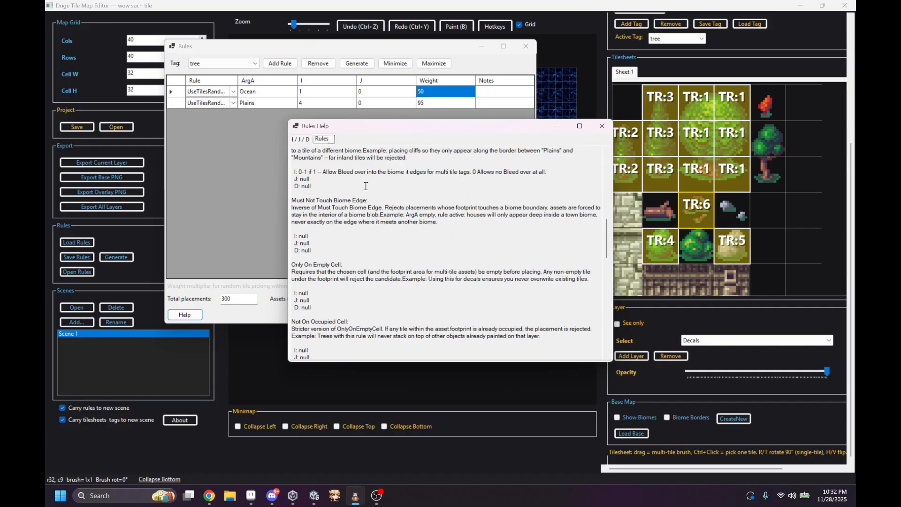
scroll(366, 186, down, 10)
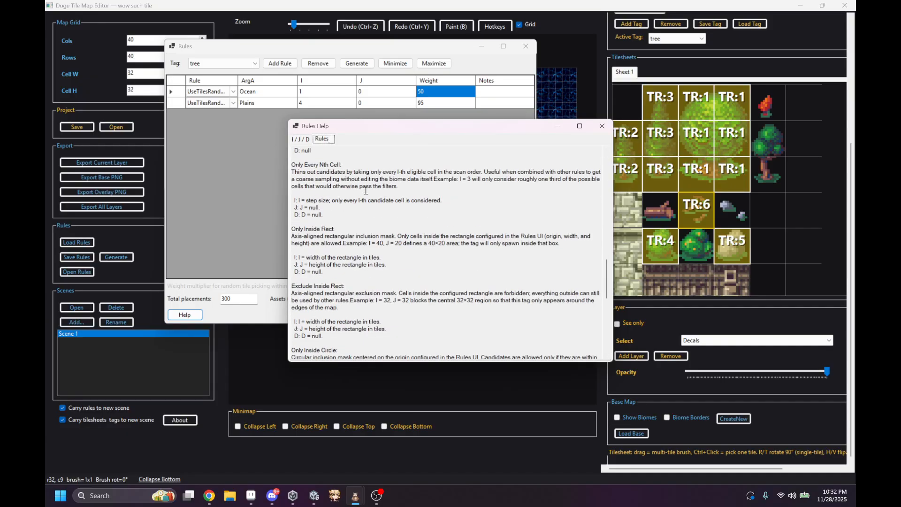
click(602, 126)
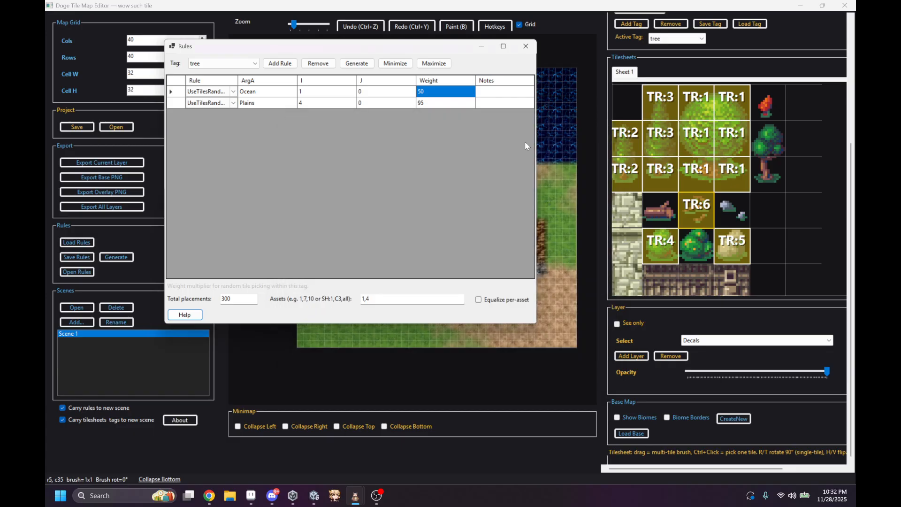
Step: Enable the Equalize per-asset option for the tree tag and close the Rules window
click(477, 299)
click(525, 46)
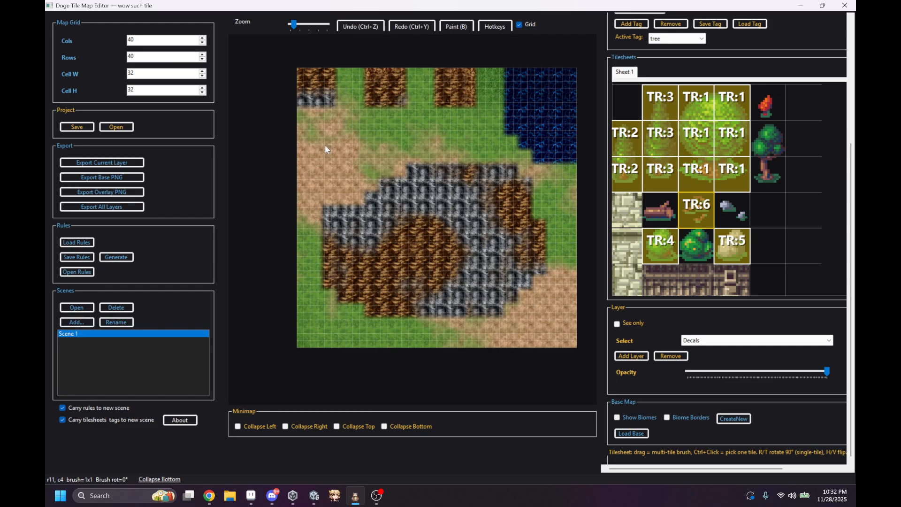
Step: Add a second scene and paint freehand strokes across its empty map with a 6x4 block of stone tiles
click(84, 322)
mouse_move(615, 219)
mouse_down()
mouse_move(628, 202)
mouse_move(691, 170)
mouse_up()
mouse_move(370, 147)
mouse_down()
mouse_move(480, 215)
mouse_move(398, 309)
mouse_up()
drag(433, 245, 468, 190)
click(462, 161)
drag(411, 120, 405, 120)
drag(490, 120, 490, 129)
drag(398, 197, 413, 275)
drag(531, 226, 447, 127)
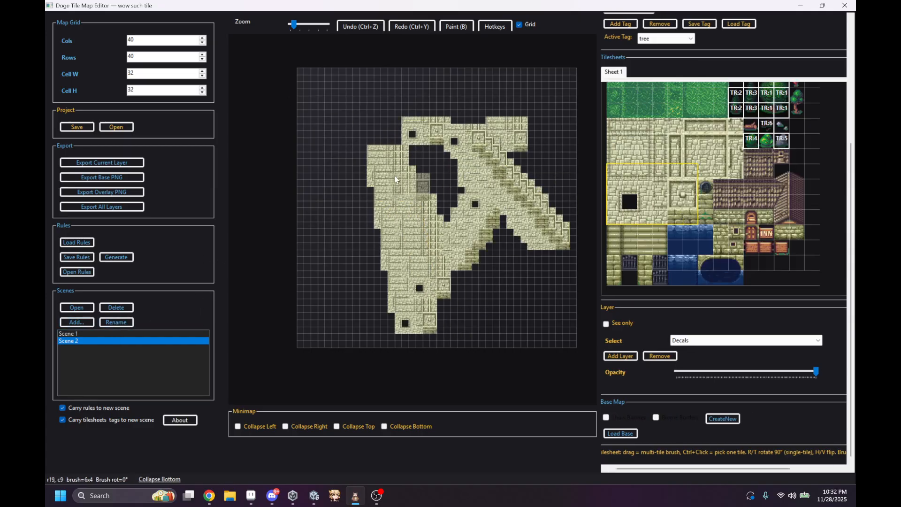
drag(356, 92, 307, 141)
drag(370, 162, 313, 291)
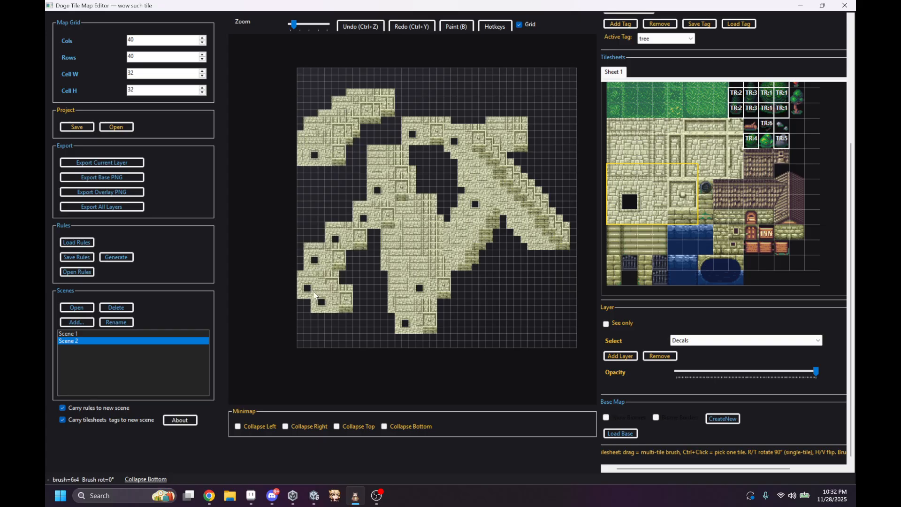
Step: Switch to Scene 1 and back to Scene 2 to compare the two maps
click(74, 333)
click(102, 342)
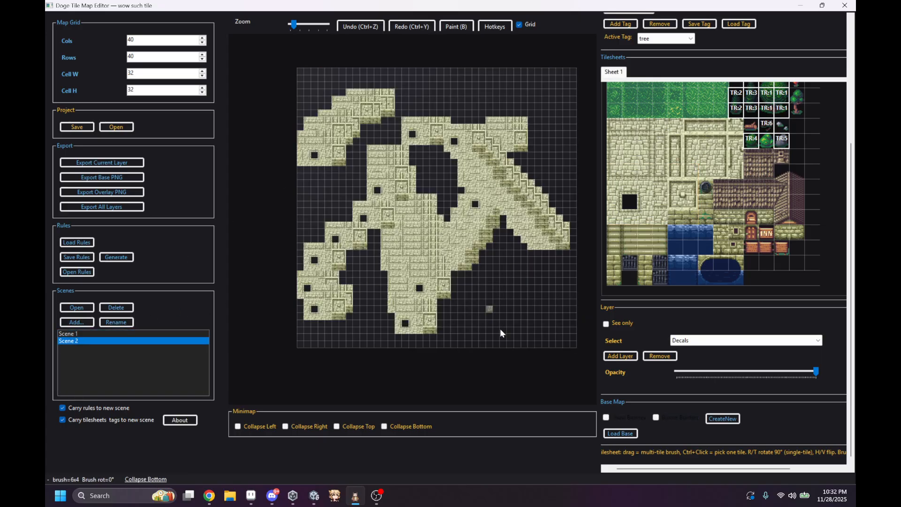
Step: Save the project as project222111 in the Downloads folder, as a Doge Project Bundle
click(87, 129)
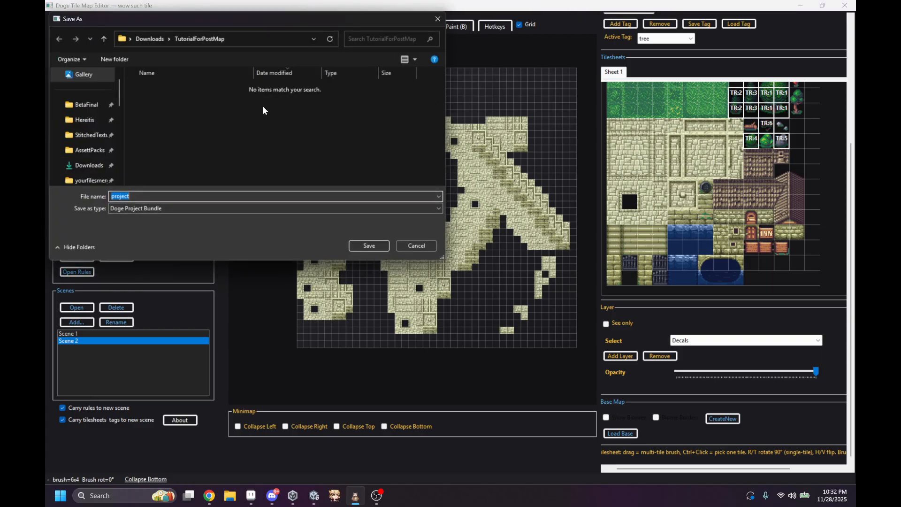
drag(251, 29, 435, 93)
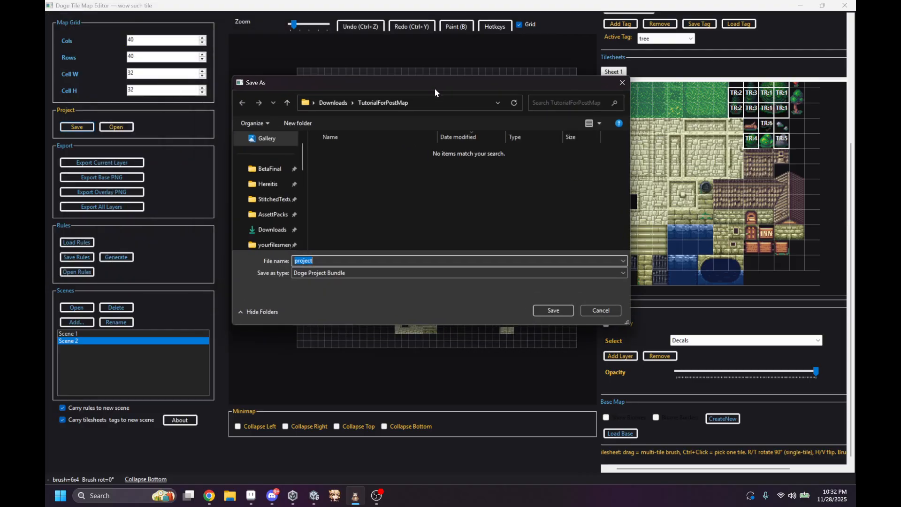
click(272, 214)
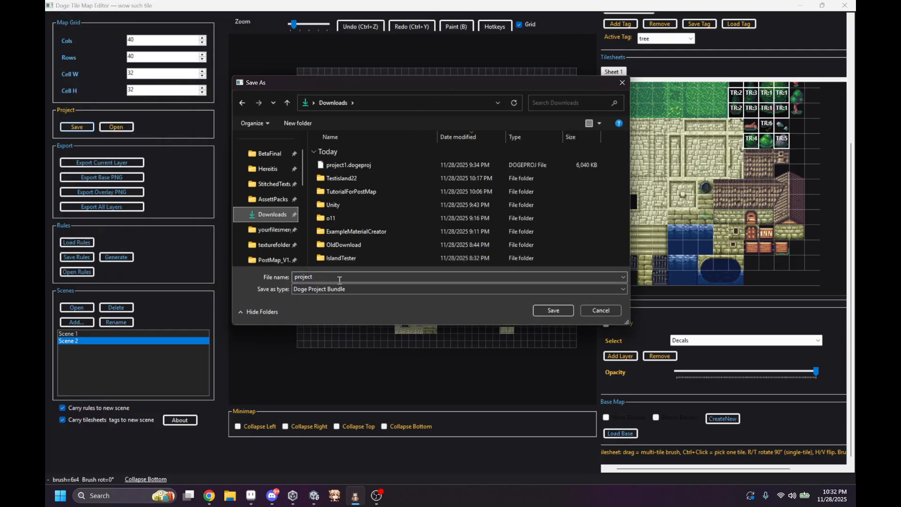
click(324, 278)
click(323, 278)
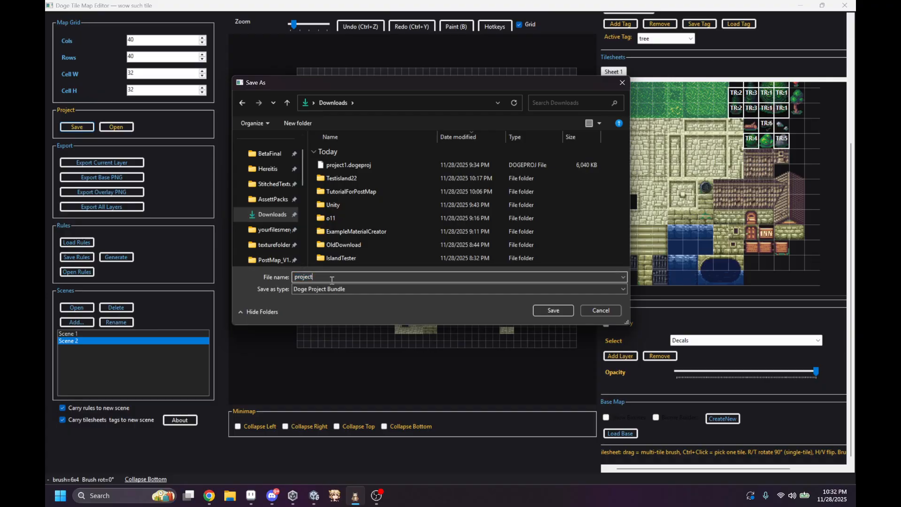
click(553, 311)
key(Return)
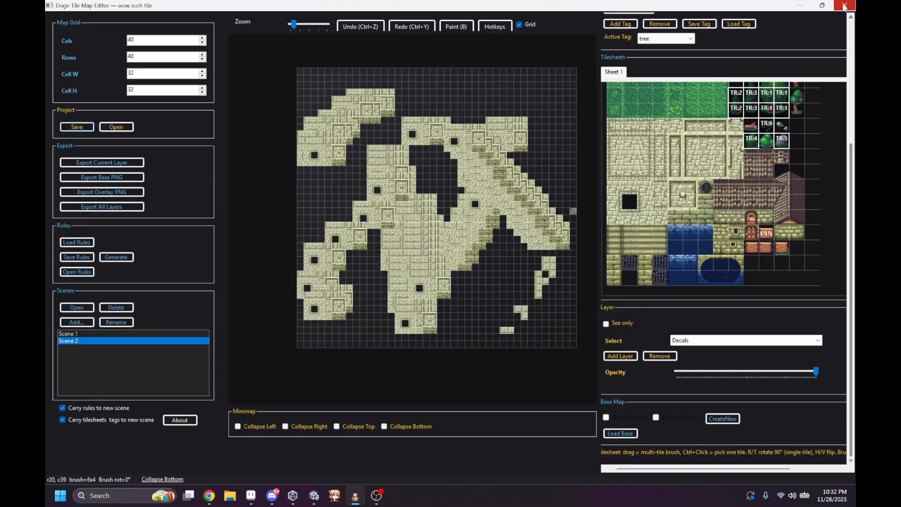
Step: Restart the editor and open project222111.dogeproj from Downloads in a maximized window
click(843, 6)
click(355, 495)
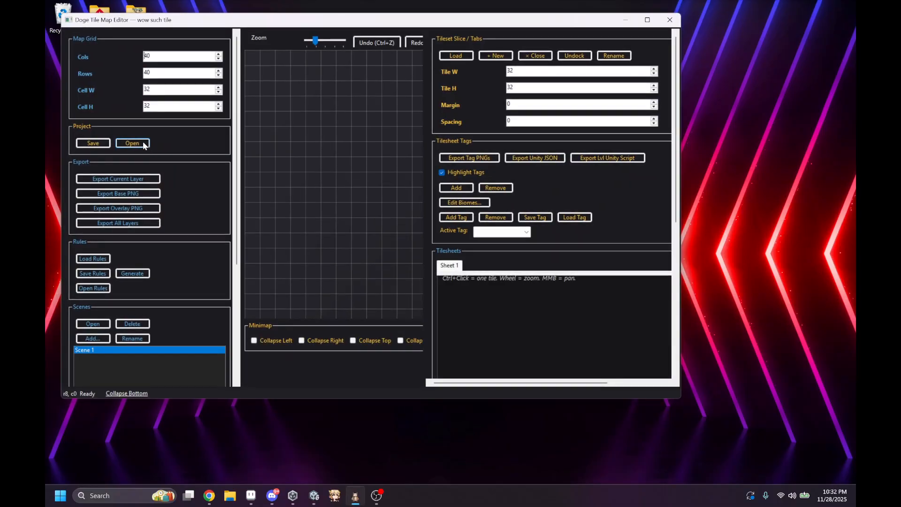
click(143, 144)
click(295, 118)
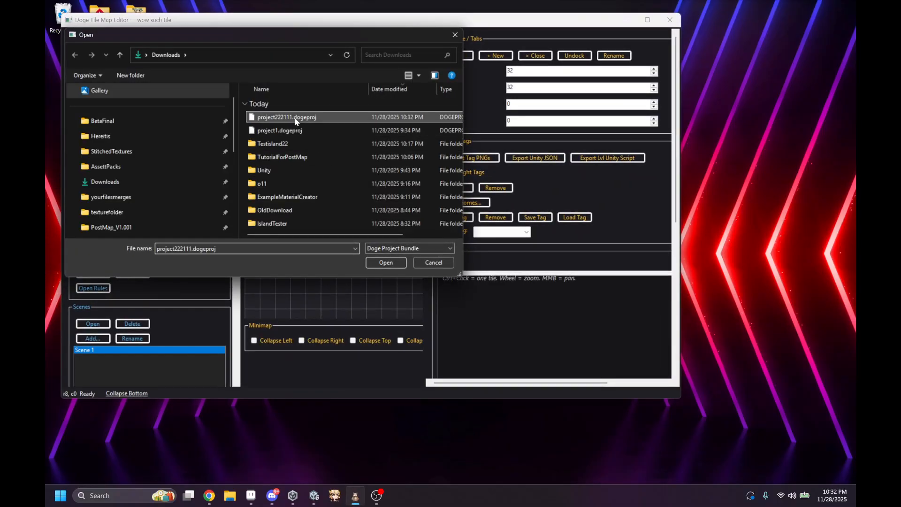
double_click(295, 118)
click(647, 20)
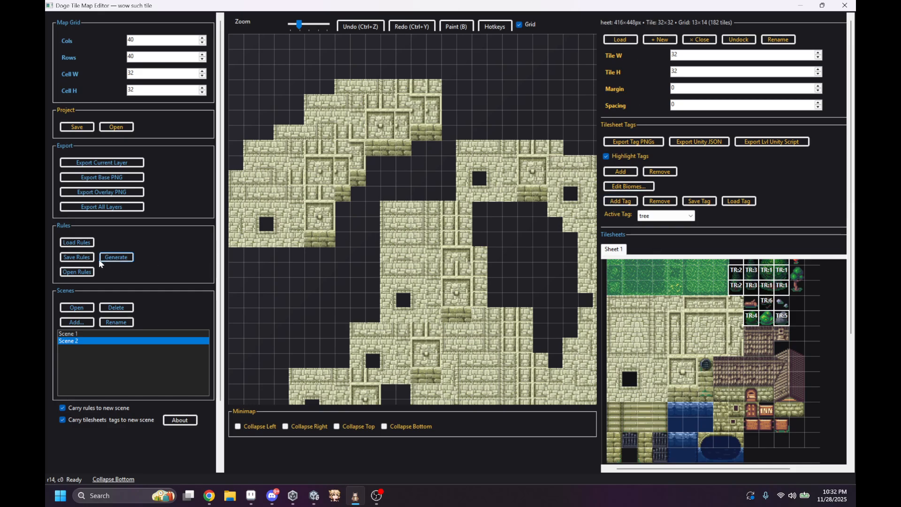
Step: Examine the reopened project's rules and the painted stone tiles in Scene 2
click(77, 271)
click(278, 7)
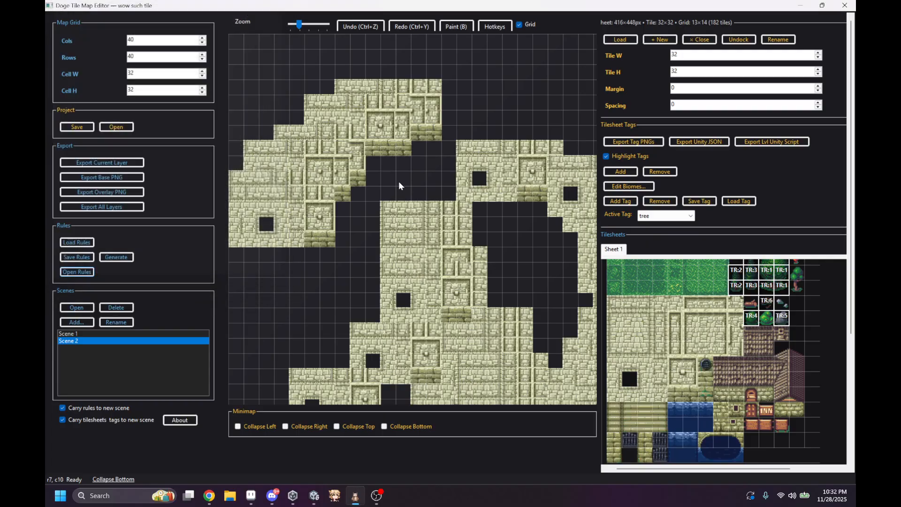
scroll(411, 205, down, 5)
middle_drag(439, 209, 366, 163)
middle_drag(428, 243, 428, 140)
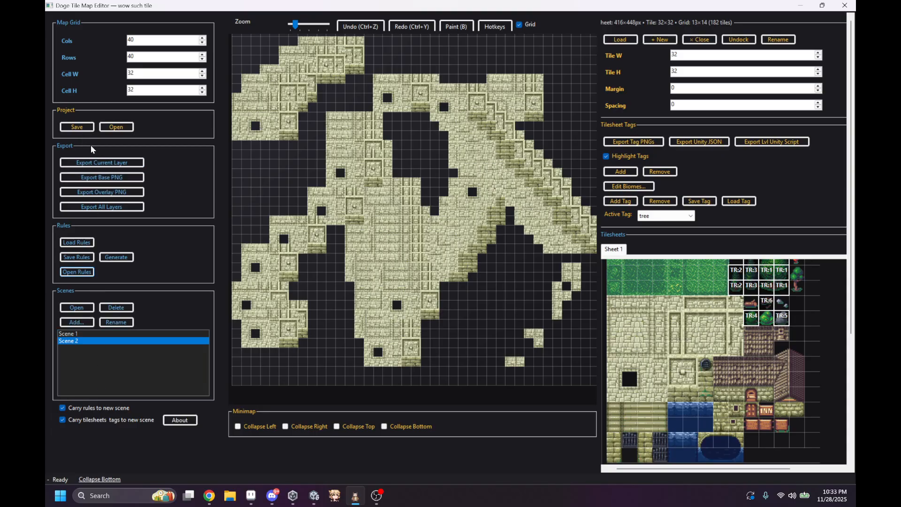
Step: Switch to Scene 1 and stamp individual trees on its upper sand and grass areas with the 2x3 TR:1 tree tiles
click(94, 335)
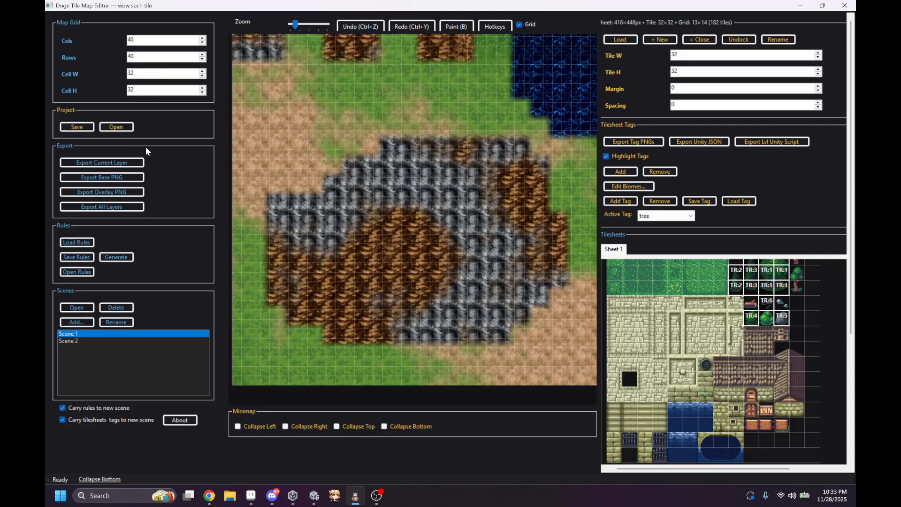
scroll(723, 361, up, 3)
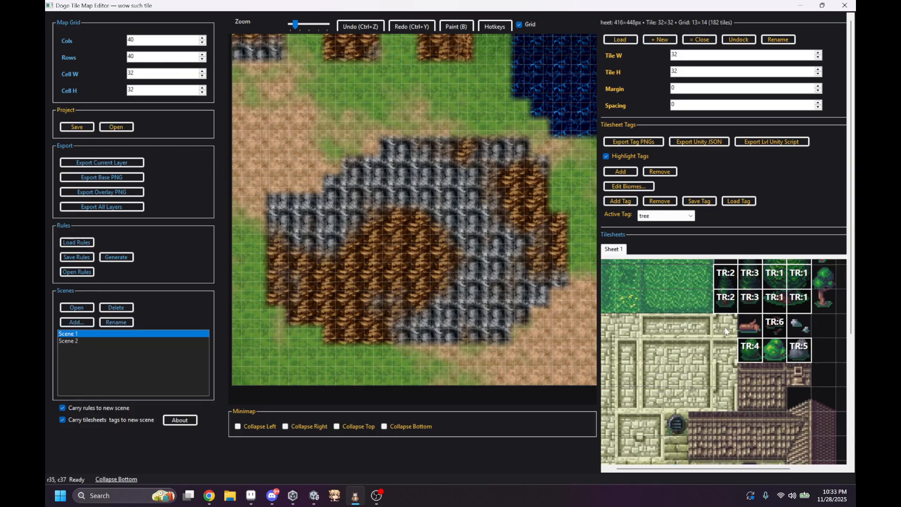
drag(726, 371, 774, 303)
click(296, 120)
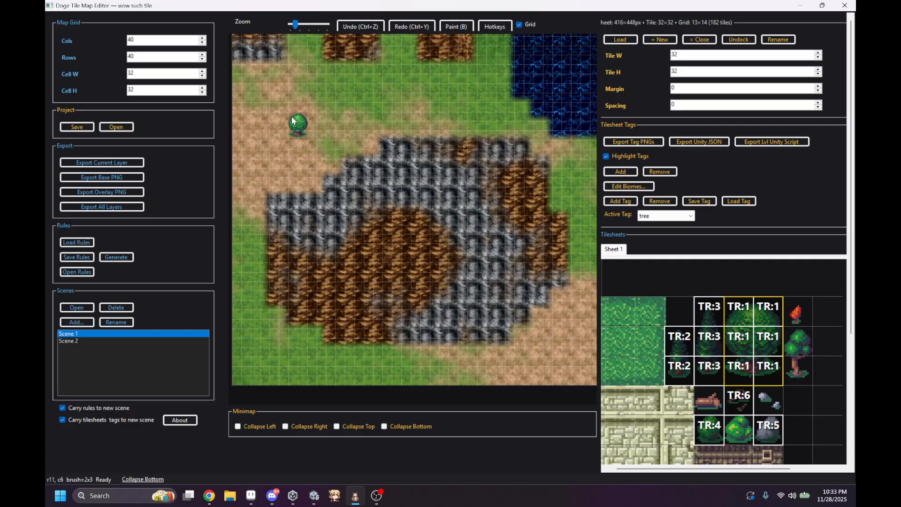
click(381, 92)
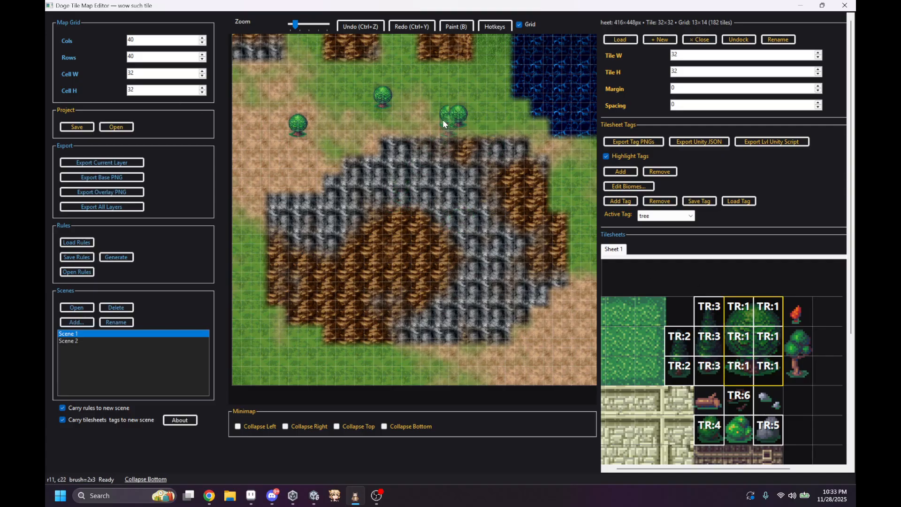
Step: Stamp more trees on the grass and sand around the rocky area of Scene 1, undoing a misplaced stamp
click(429, 102)
click(593, 165)
drag(540, 315, 538, 322)
key(ctrl+z)
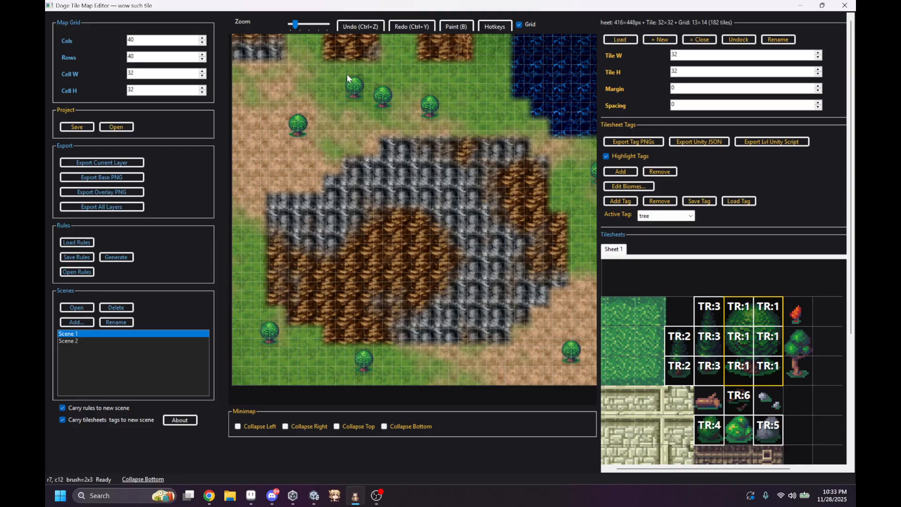
click(492, 99)
Step: Stamp single bushes around the rocky area on the Details layer, using the bush tile between TR:4 and TR:5
click(710, 423)
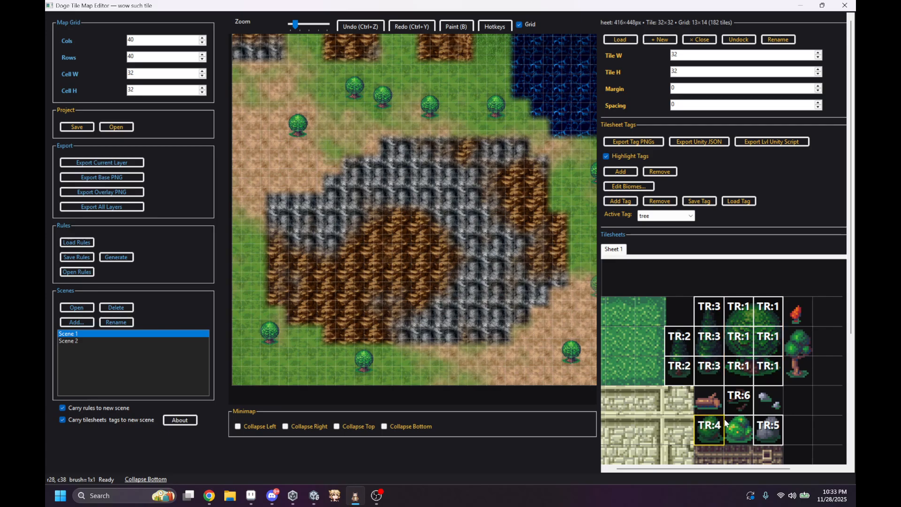
scroll(677, 441, down, 4)
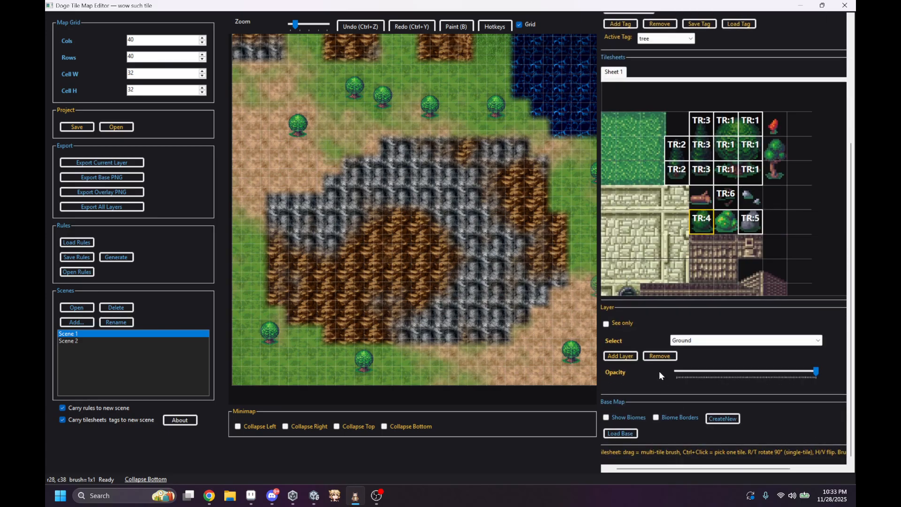
click(733, 222)
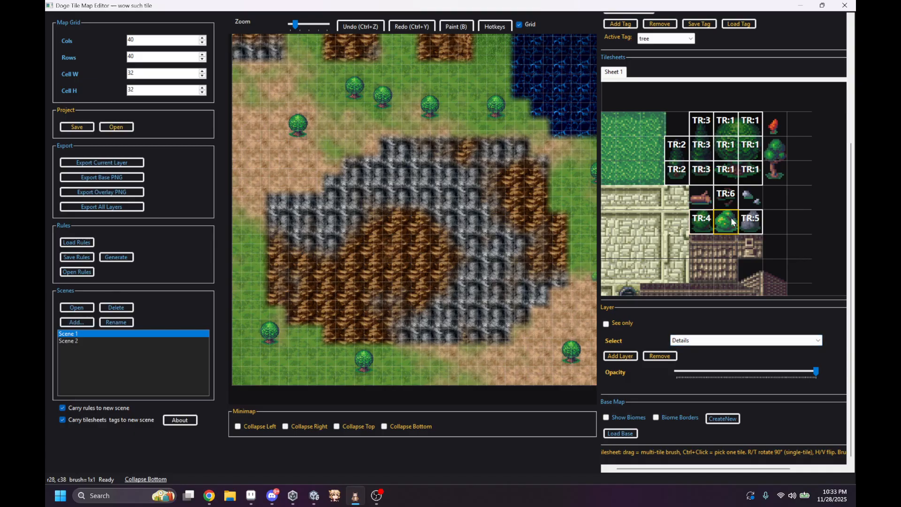
click(444, 72)
click(312, 352)
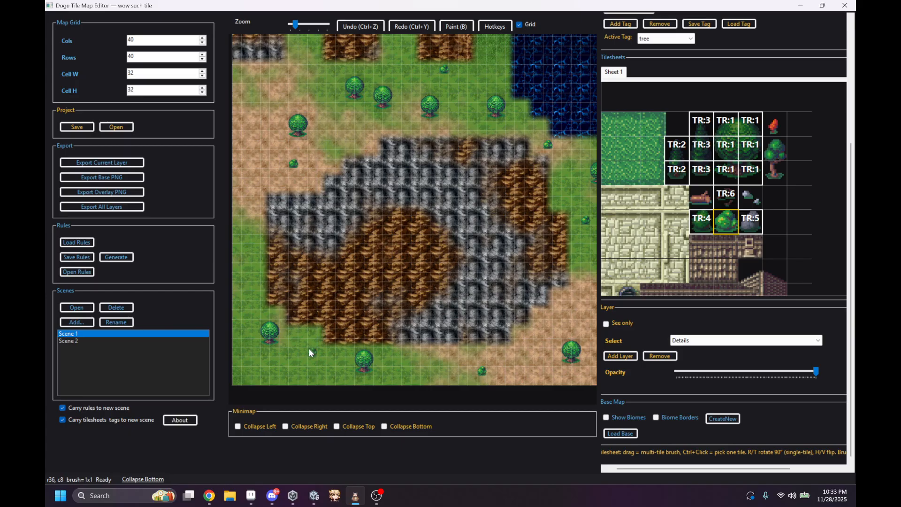
click(246, 314)
Step: Export the current layer as 001 in PNG format to Downloads and view the exported image
click(94, 165)
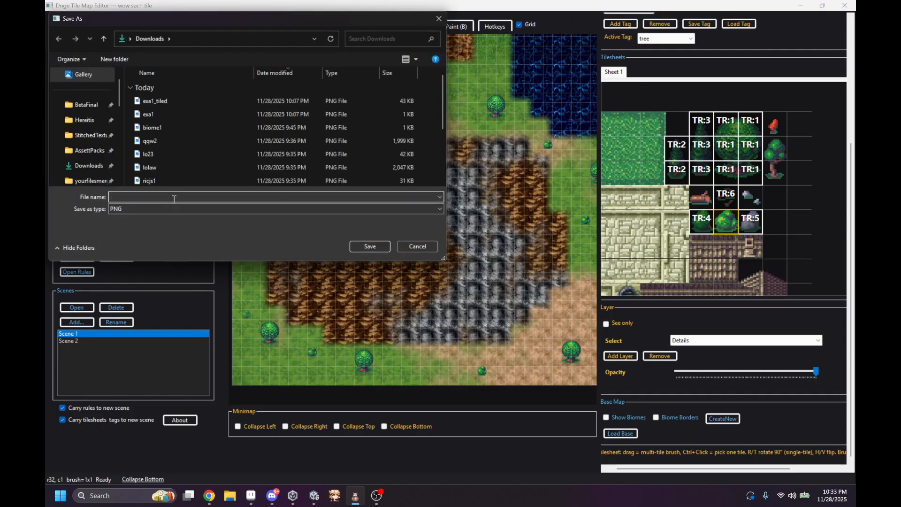
key(Return)
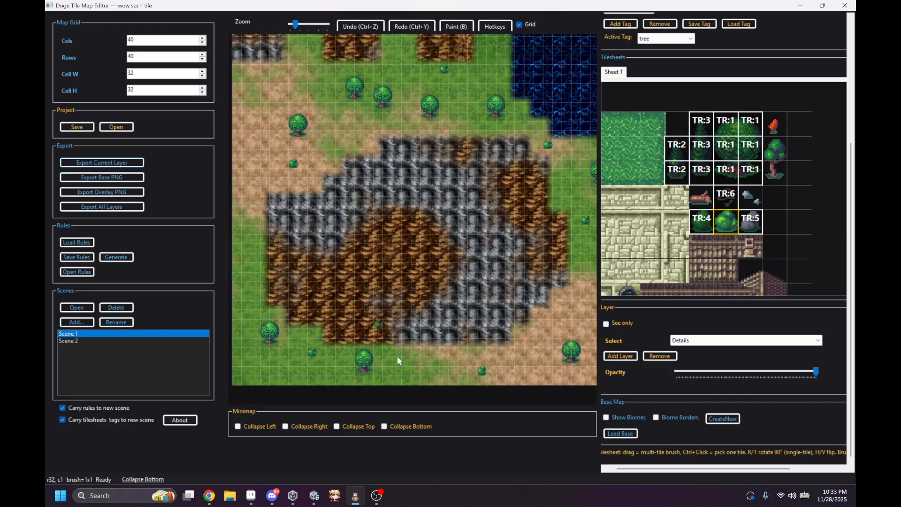
click(233, 499)
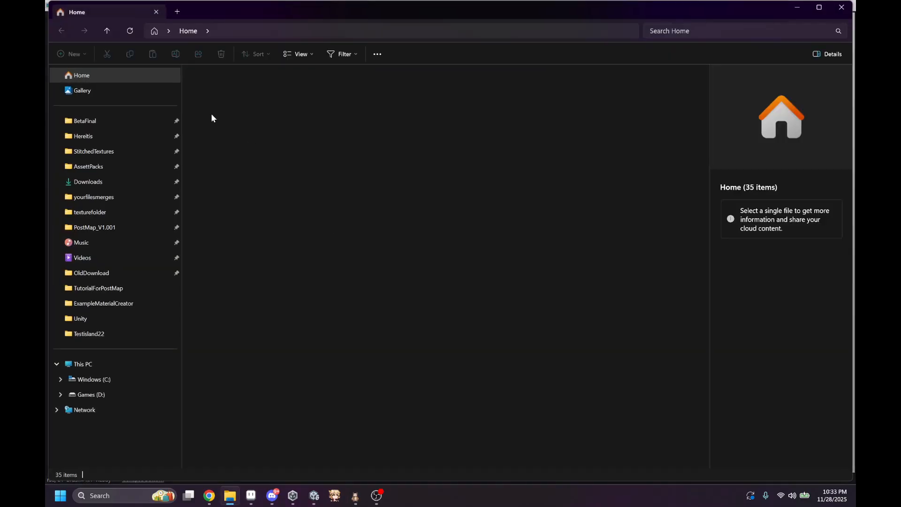
click(288, 292)
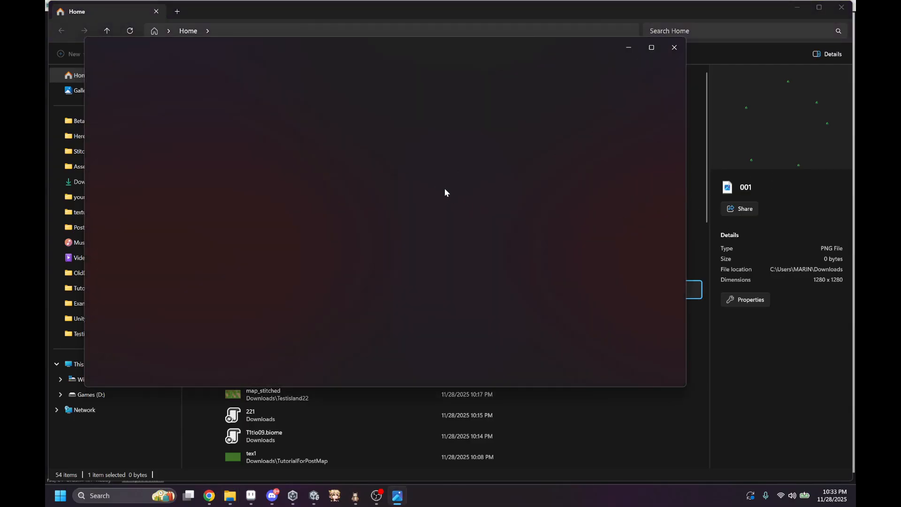
click(674, 49)
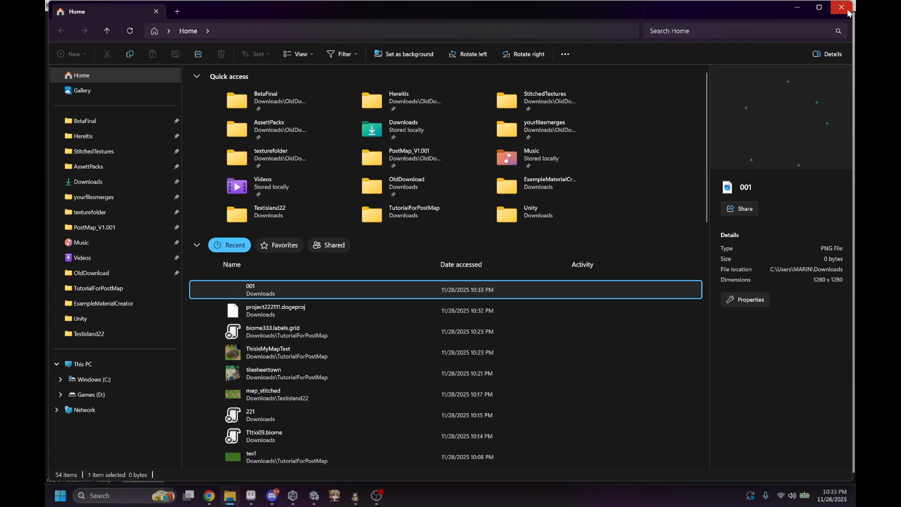
click(842, 7)
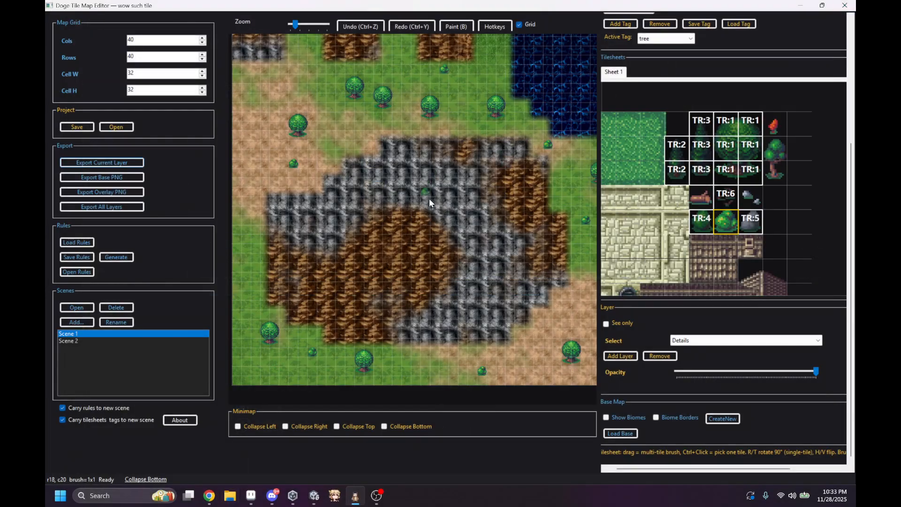
Step: Export the base map as 002 in PNG format to Downloads and view the exported image
click(116, 178)
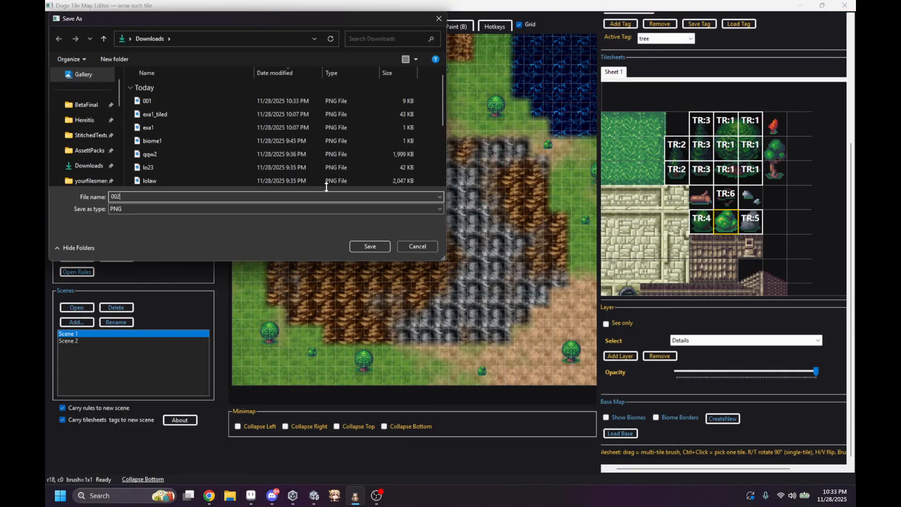
key(Return)
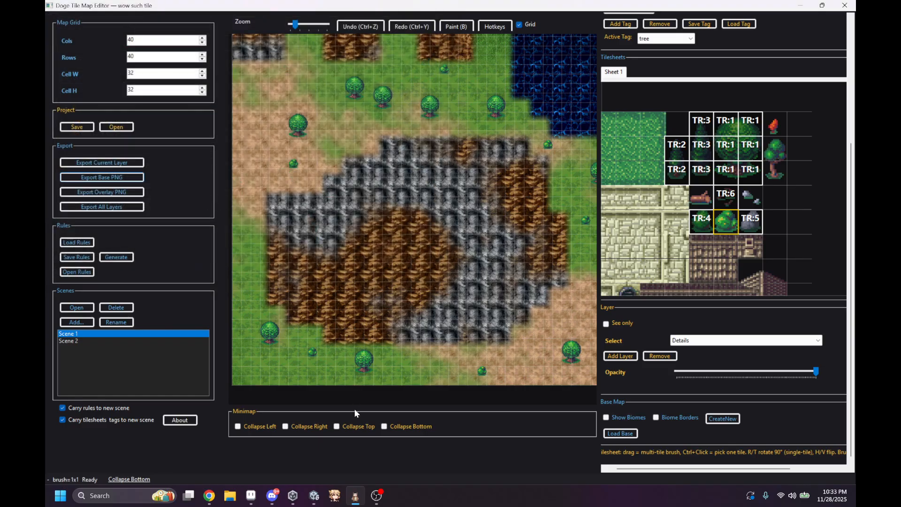
click(229, 496)
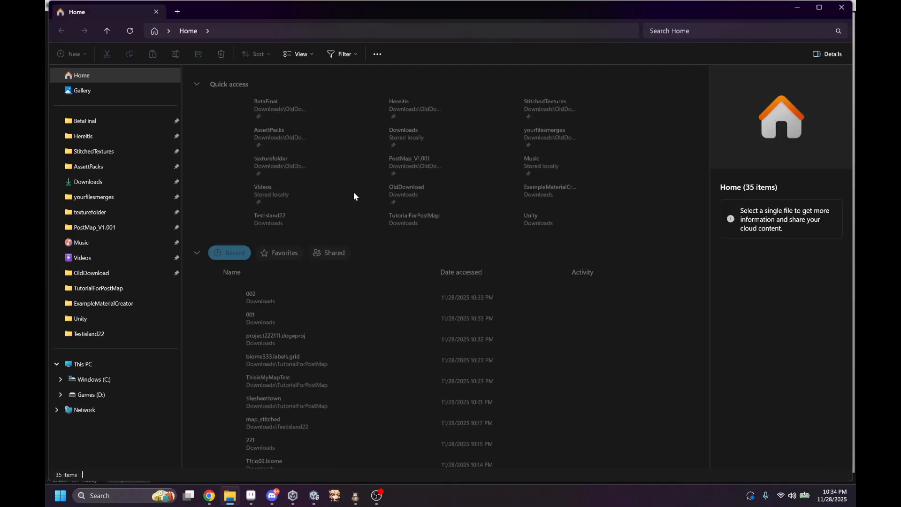
double_click(257, 289)
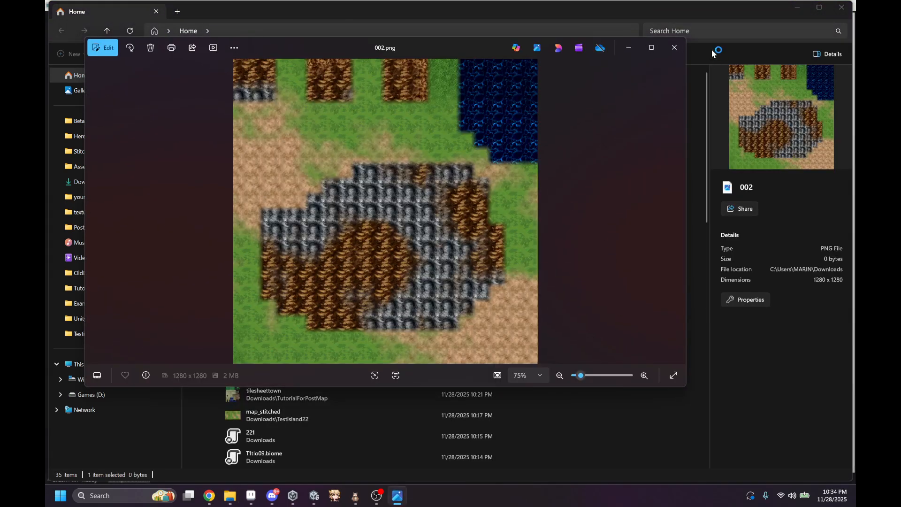
click(674, 48)
click(842, 8)
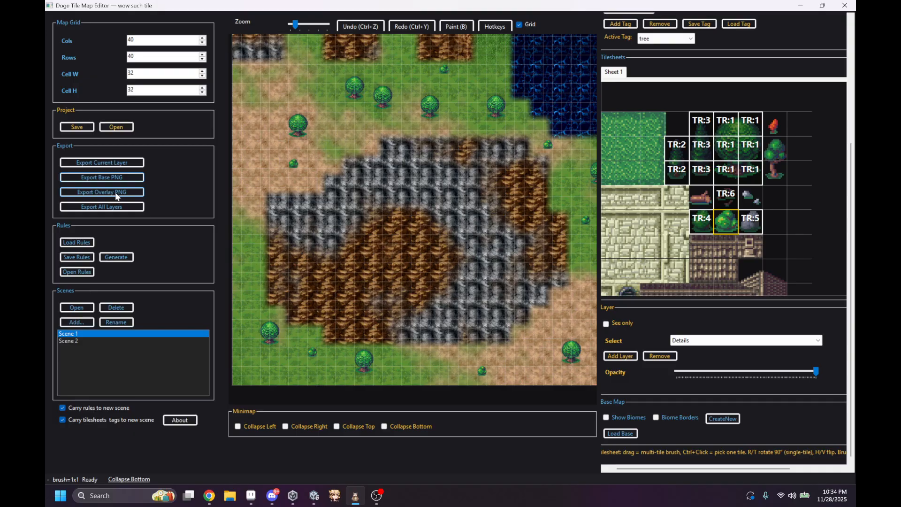
Step: Export the overlay as 003 in PNG format to Downloads and view the exported image
click(112, 178)
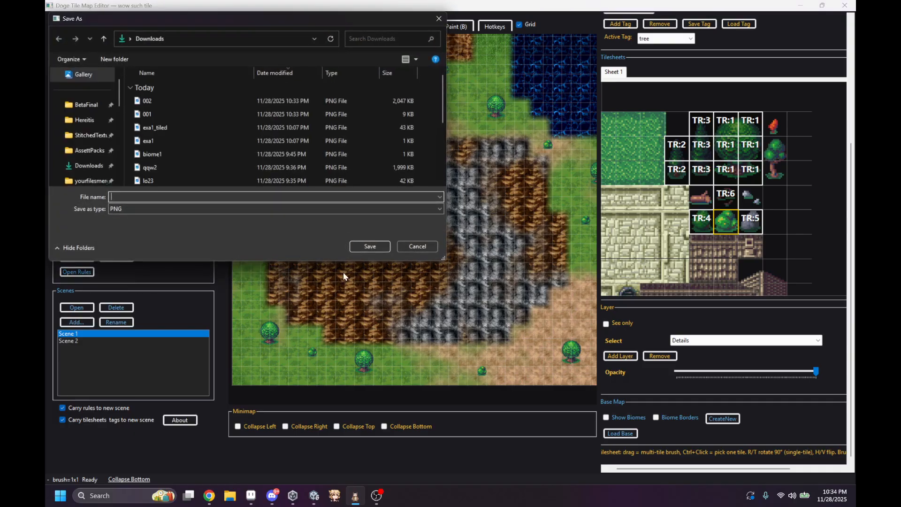
text(003)
key(Return)
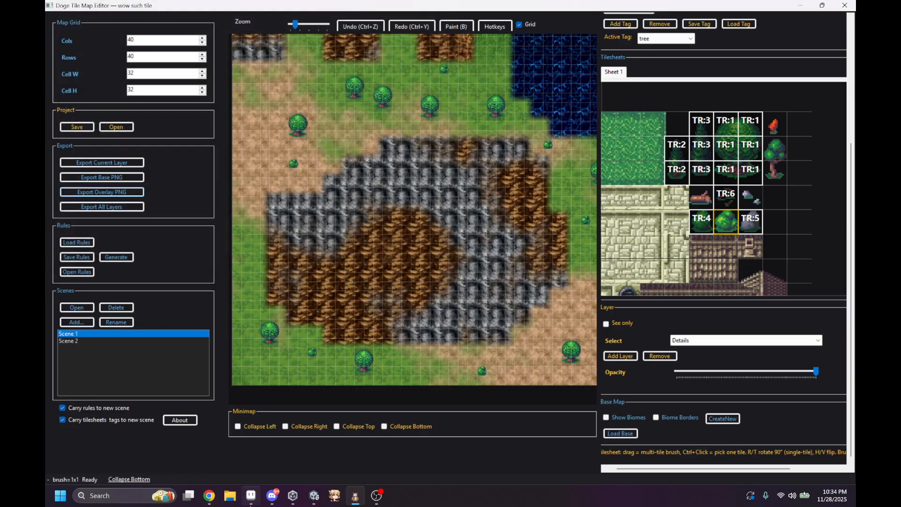
click(230, 497)
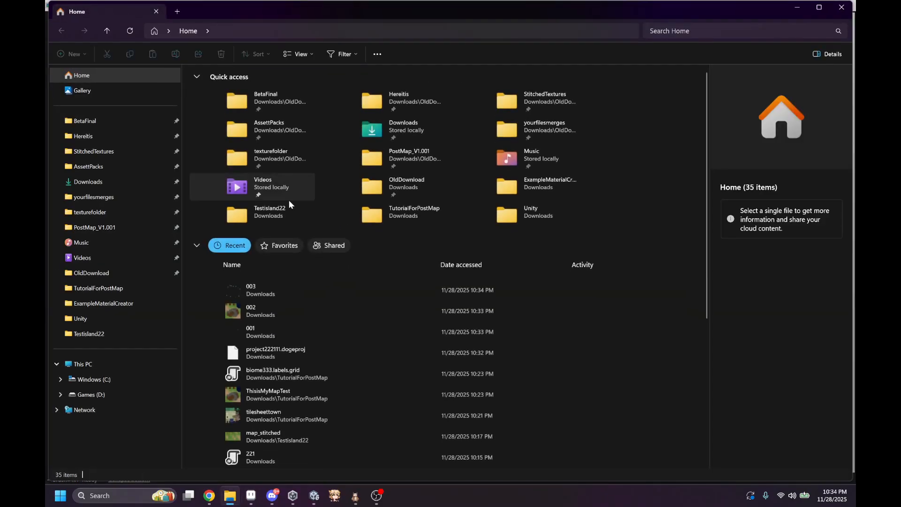
double_click(283, 286)
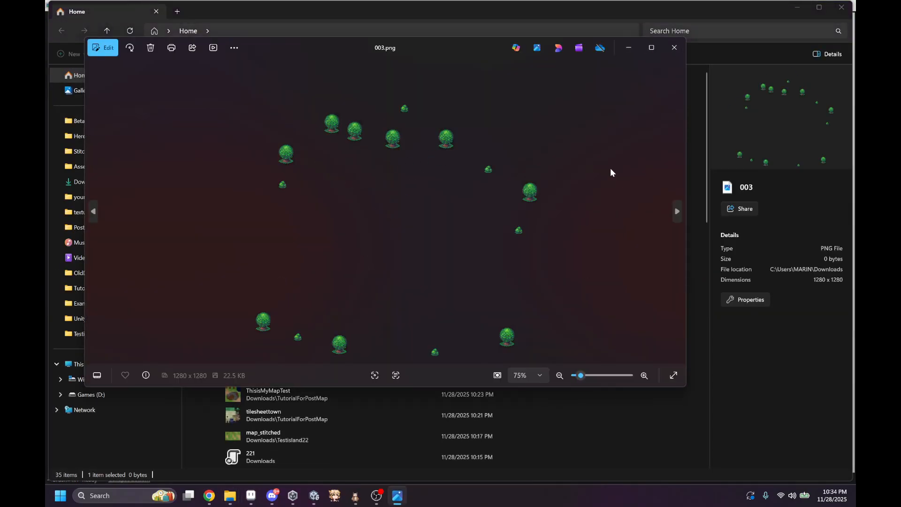
click(674, 48)
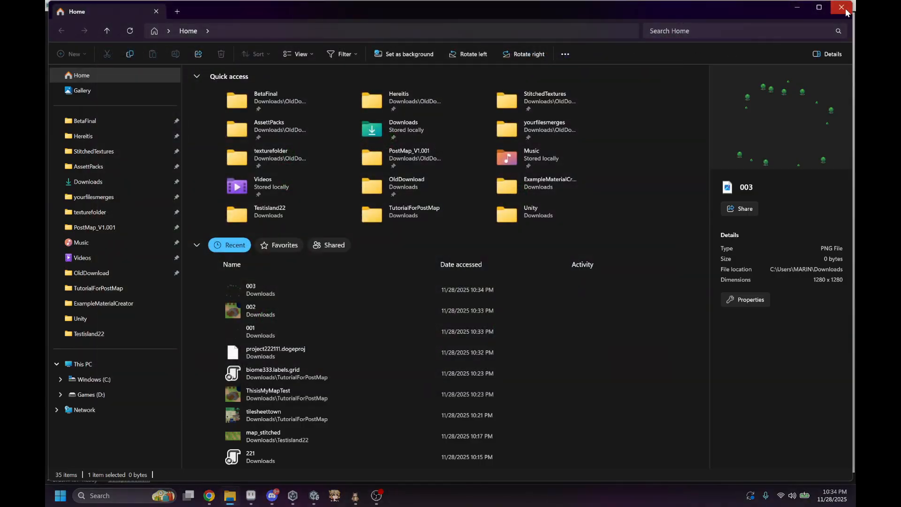
click(841, 7)
Step: Export all layers together as 00005 in PNG format to Downloads and view the exported image
click(103, 206)
text(00005)
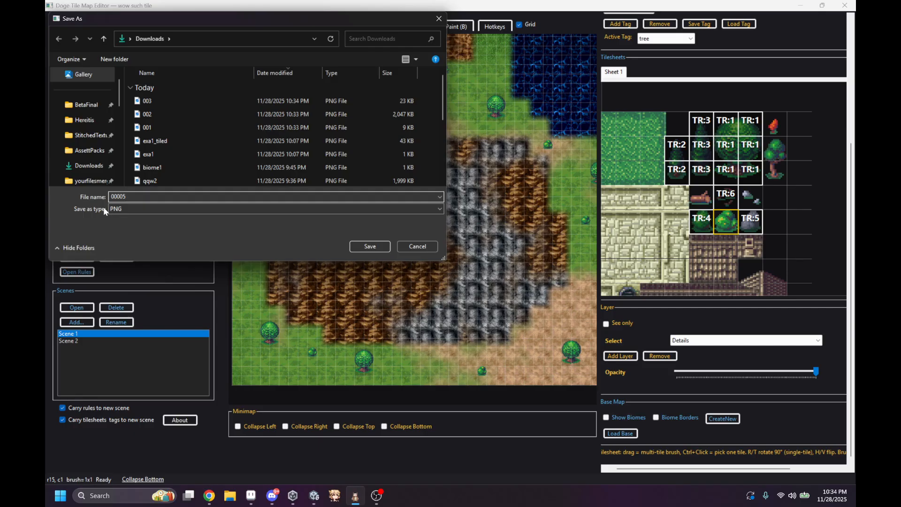
key(Return)
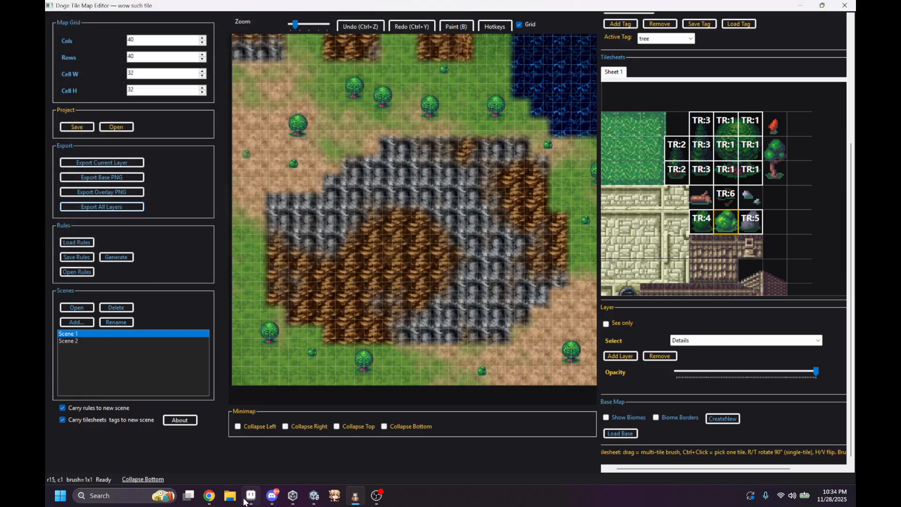
click(229, 495)
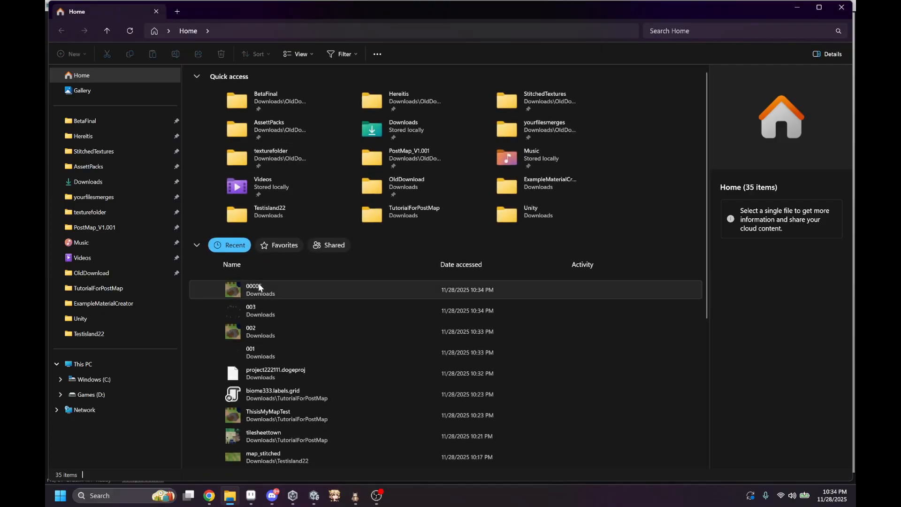
double_click(259, 287)
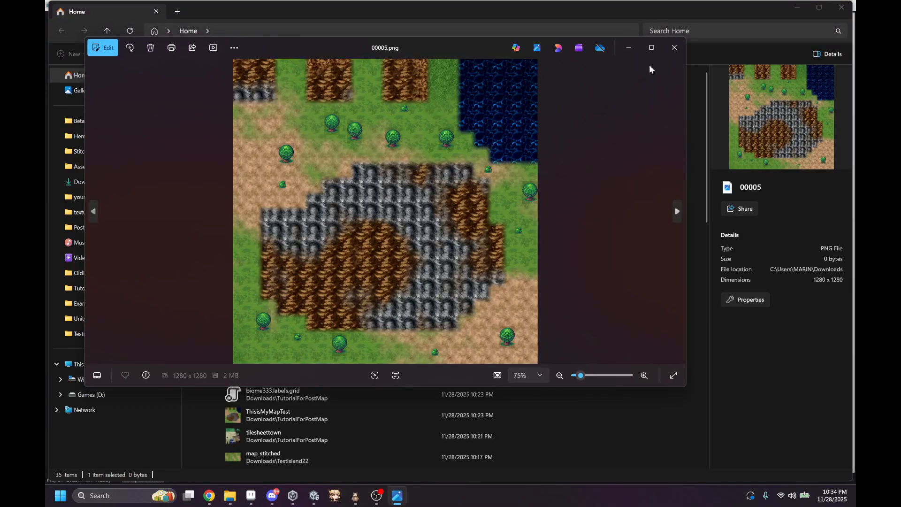
click(674, 47)
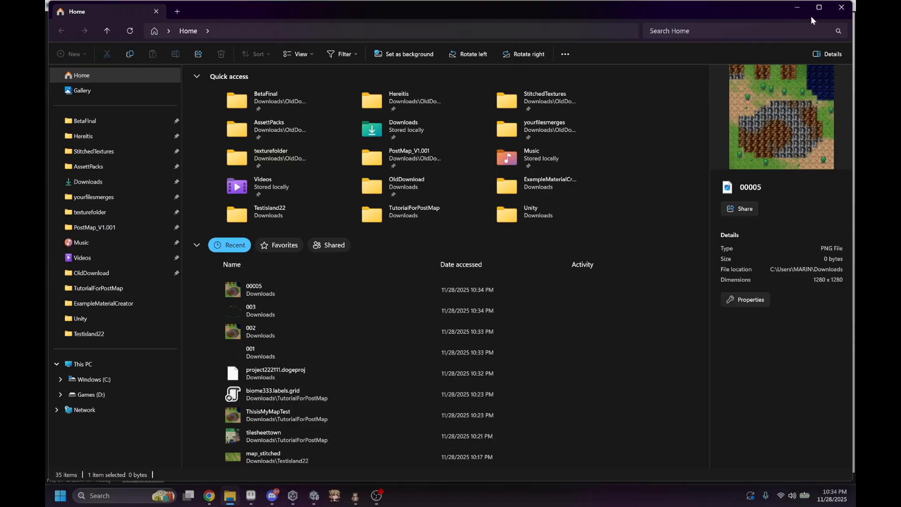
click(841, 7)
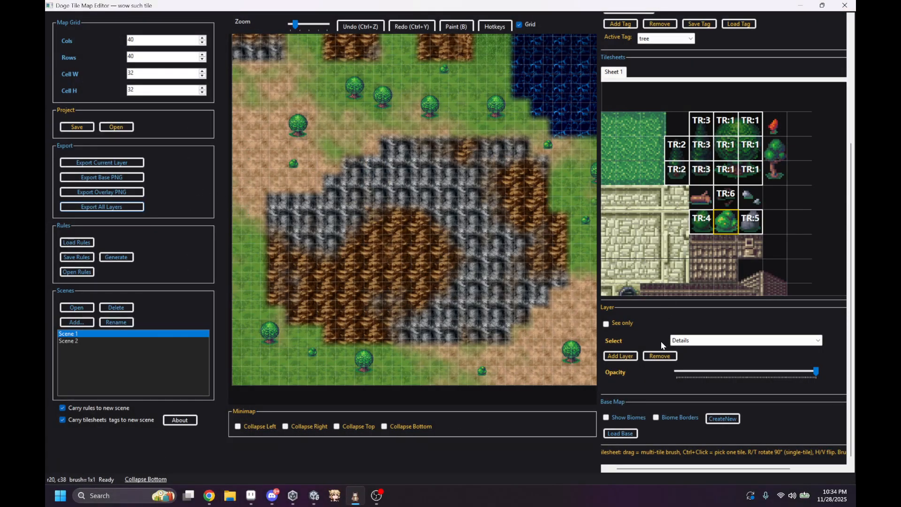
Step: Switch to Scene 2 and create a new biome base map with a 40 by 40 grid and tile size 32
click(69, 341)
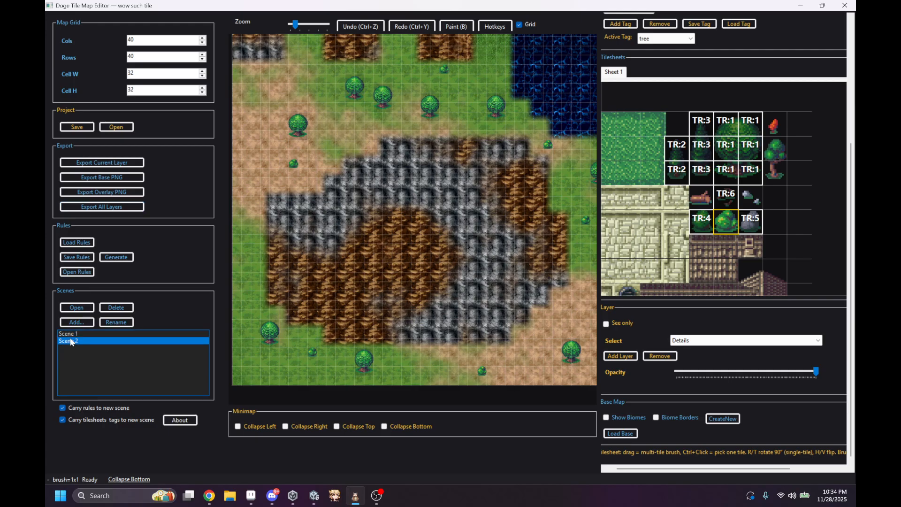
mouse_move(506, 219)
middle_down()
mouse_move(466, 179)
mouse_move(515, 218)
middle_up()
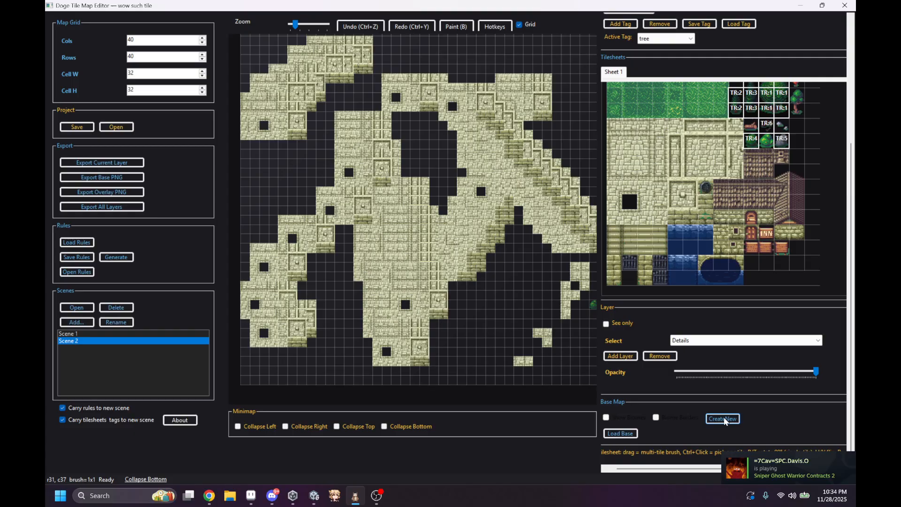
click(728, 420)
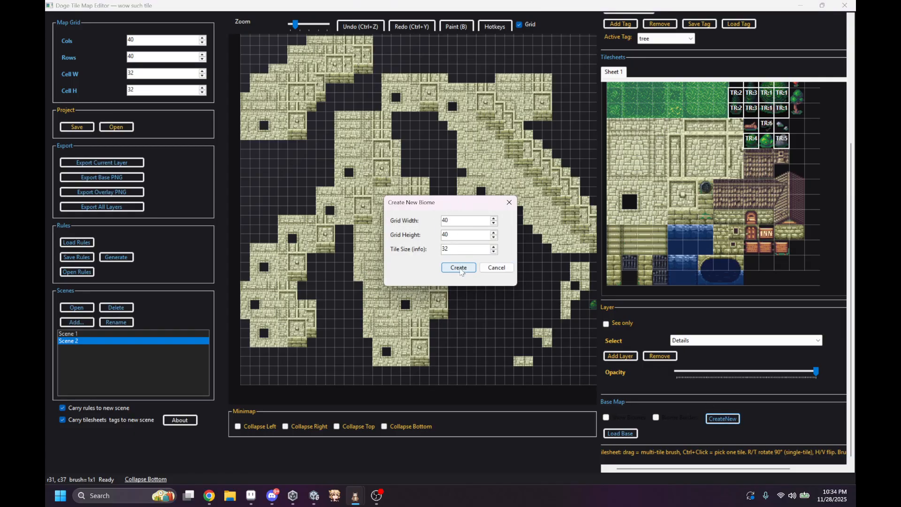
click(458, 268)
Step: Add a biome named Joe in the Biome Overlay Editor, paint one cell with it, and close the editor
scroll(668, 67, up, 3)
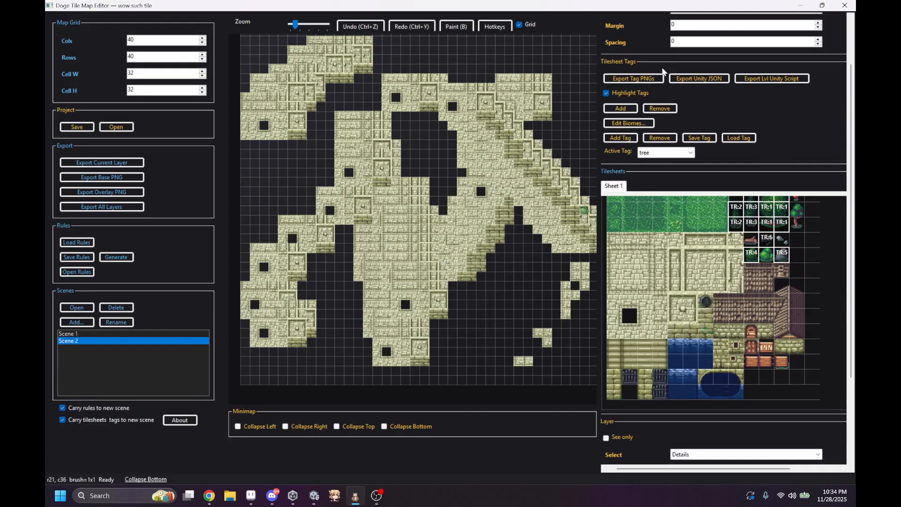
click(633, 123)
click(217, 102)
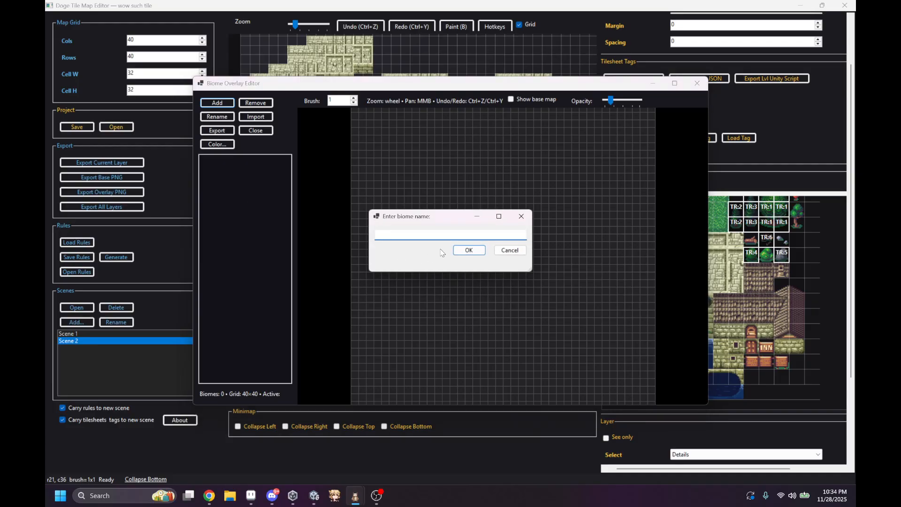
text(Joe)
key(Return)
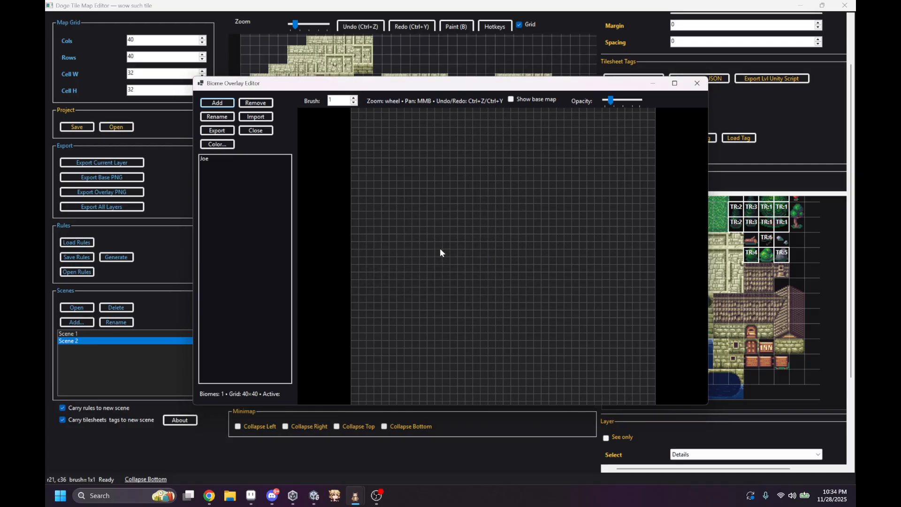
click(254, 161)
click(393, 169)
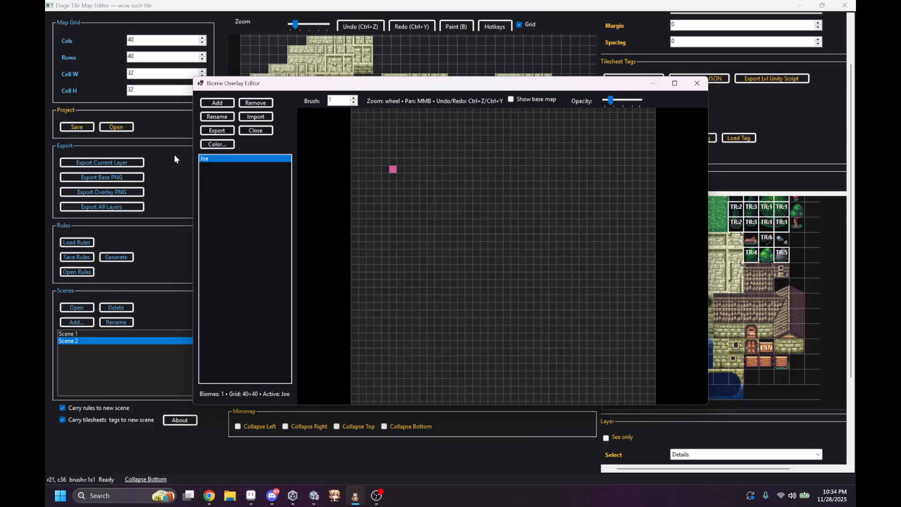
click(696, 83)
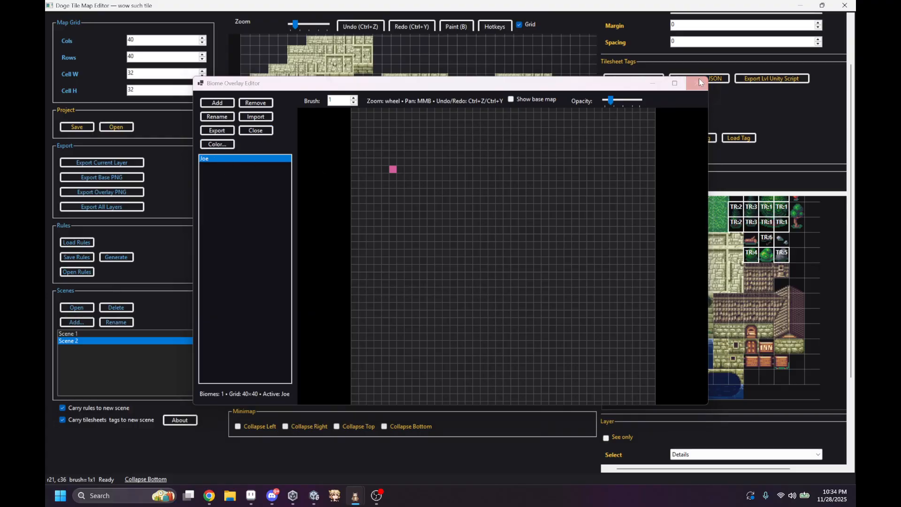
Step: Reopen the Biome Overlay Editor, fill the entire grid with the Joe biome using a size 19 brush, and close the editor
click(627, 122)
mouse_move(387, 206)
mouse_down()
mouse_move(550, 162)
mouse_move(439, 174)
mouse_move(559, 161)
mouse_move(430, 172)
mouse_move(492, 161)
mouse_move(490, 153)
mouse_move(377, 177)
mouse_up()
scroll(352, 104, up, 6)
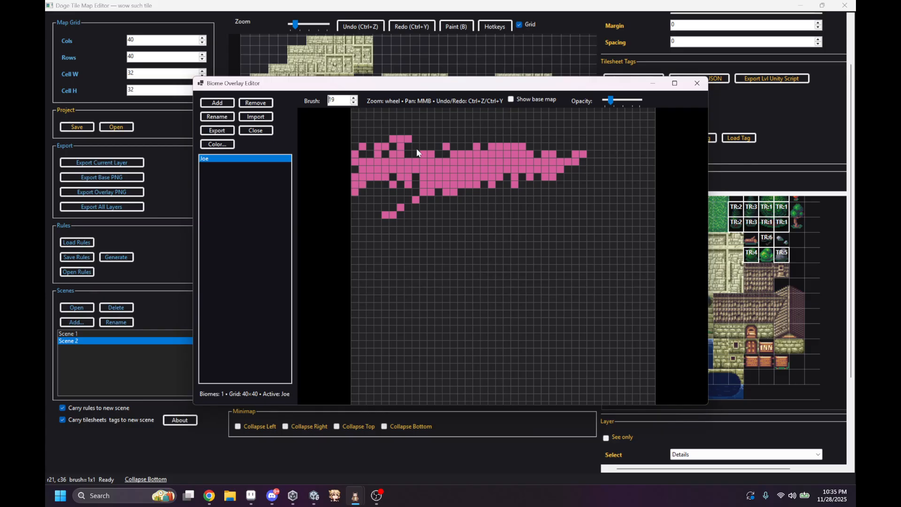
mouse_move(416, 148)
mouse_down()
mouse_move(424, 156)
mouse_move(423, 238)
mouse_up()
scroll(547, 255, down, 3)
middle_drag(547, 254, 526, 192)
drag(608, 236, 545, 253)
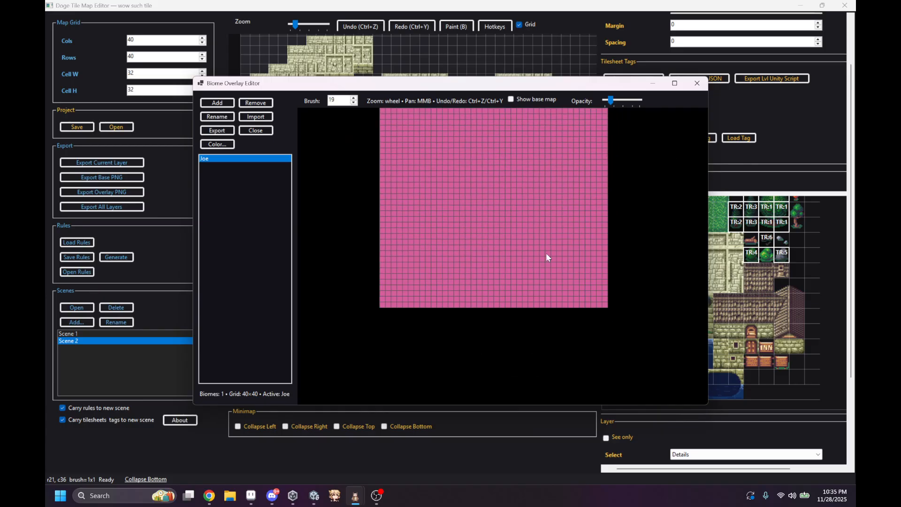
middle_drag(439, 217, 411, 268)
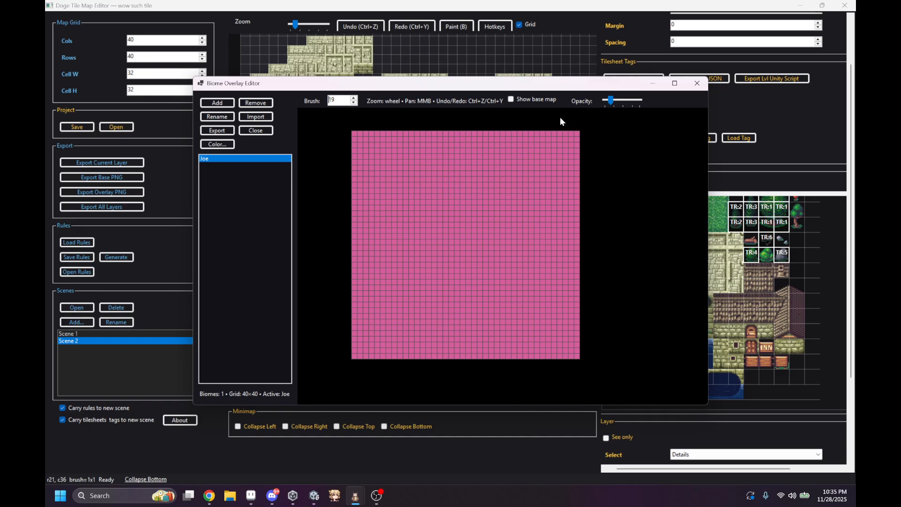
click(696, 83)
Step: Show the biome overlay on the Scene 2 map and hide it again
scroll(654, 89, down, 3)
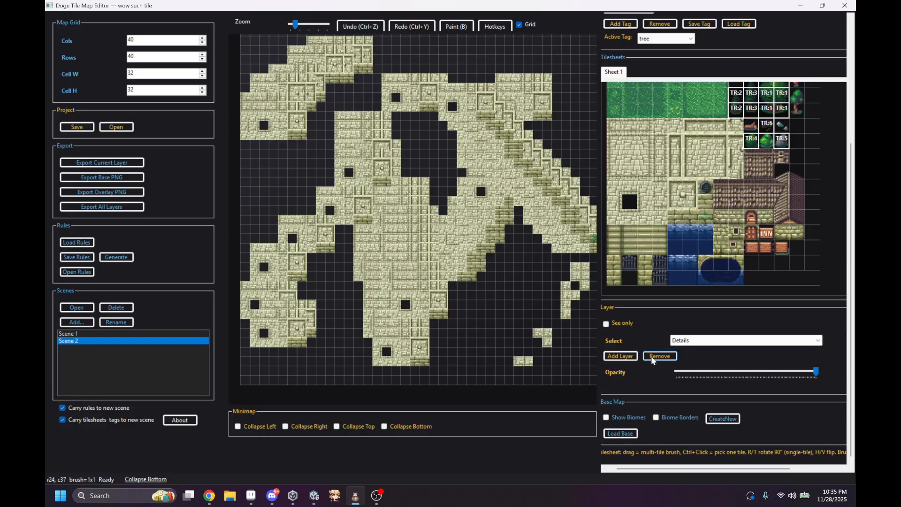
click(605, 417)
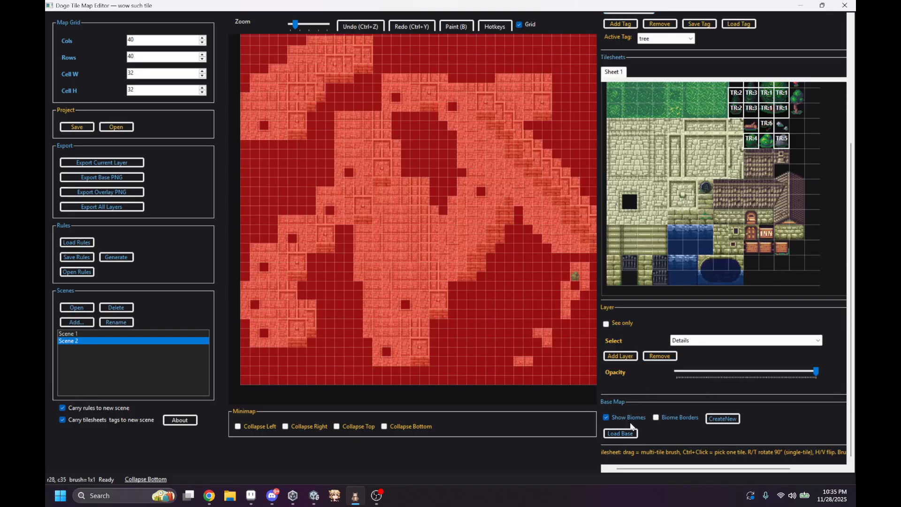
click(606, 417)
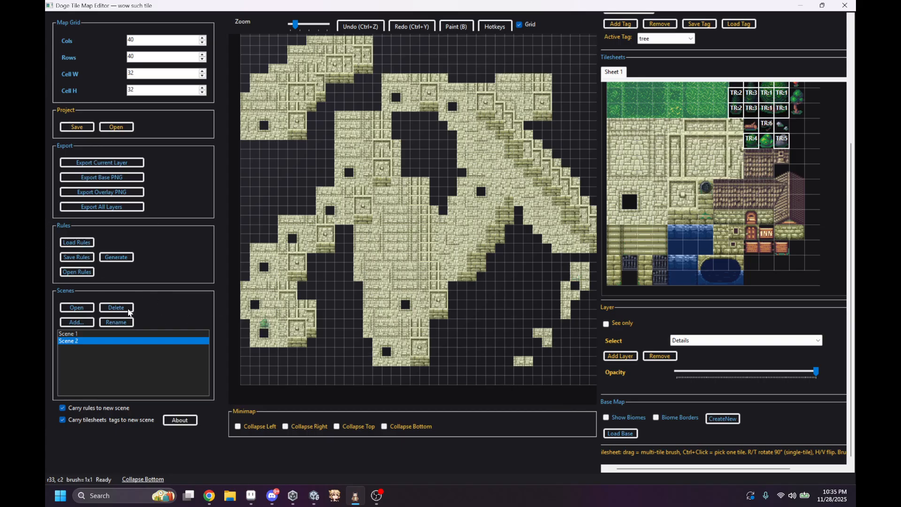
Step: Review the tilesheet tag, layer and base map settings, and pick a 2 by 3 block of tiles from Sheet 1
scroll(719, 412, up, 1)
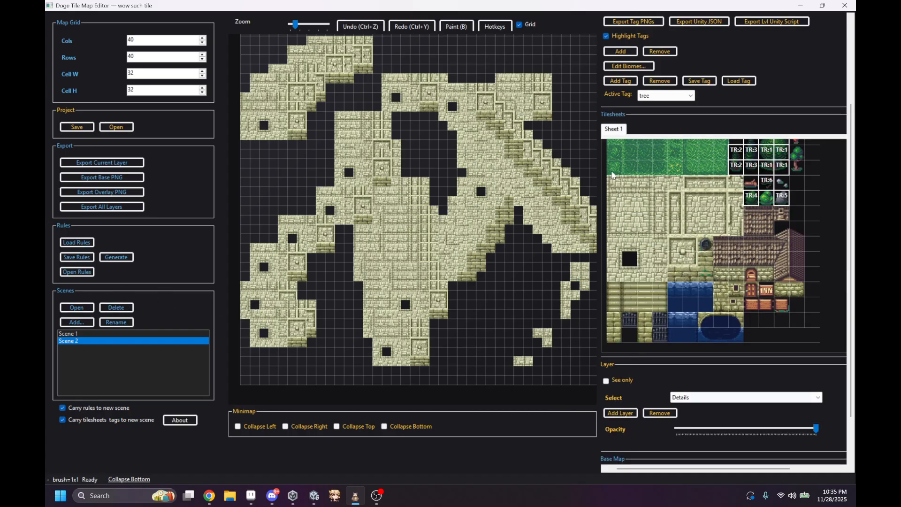
scroll(612, 175, up, 1)
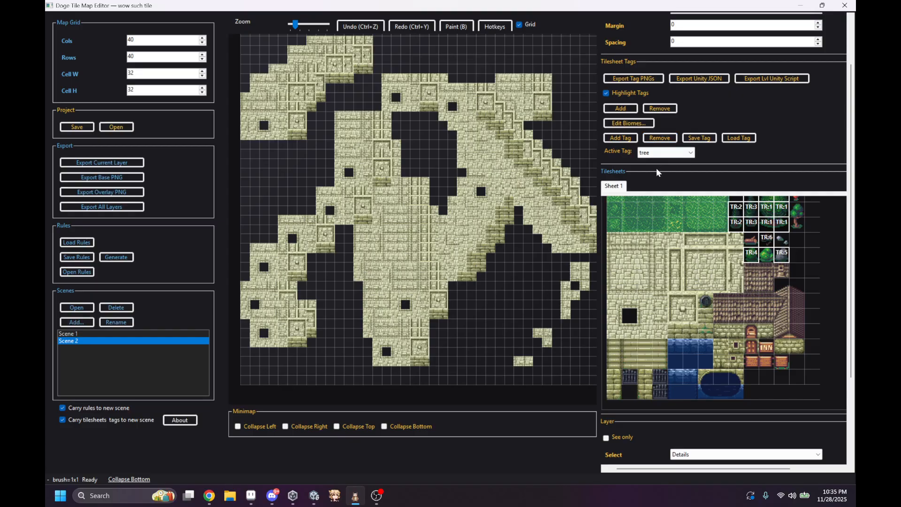
scroll(665, 70, down, 2)
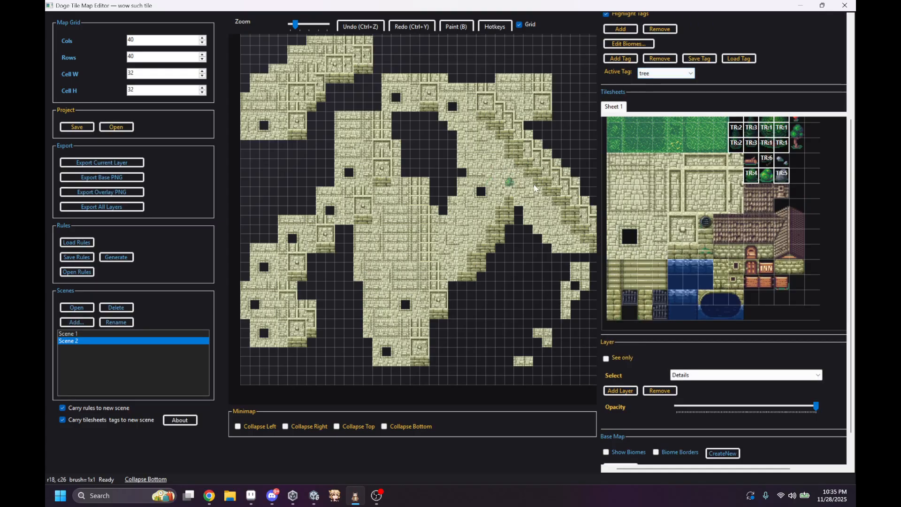
scroll(665, 69, up, 1)
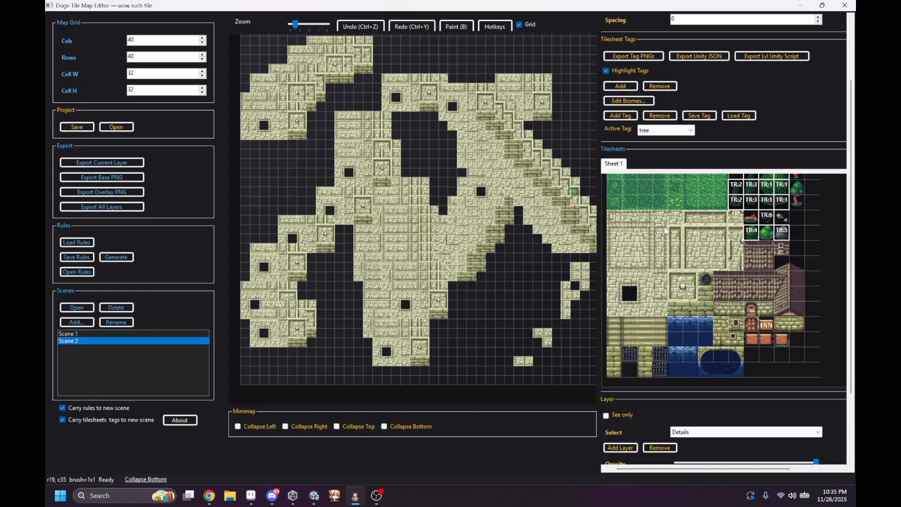
drag(666, 231, 694, 199)
scroll(690, 202, down, 1)
scroll(695, 86, up, 2)
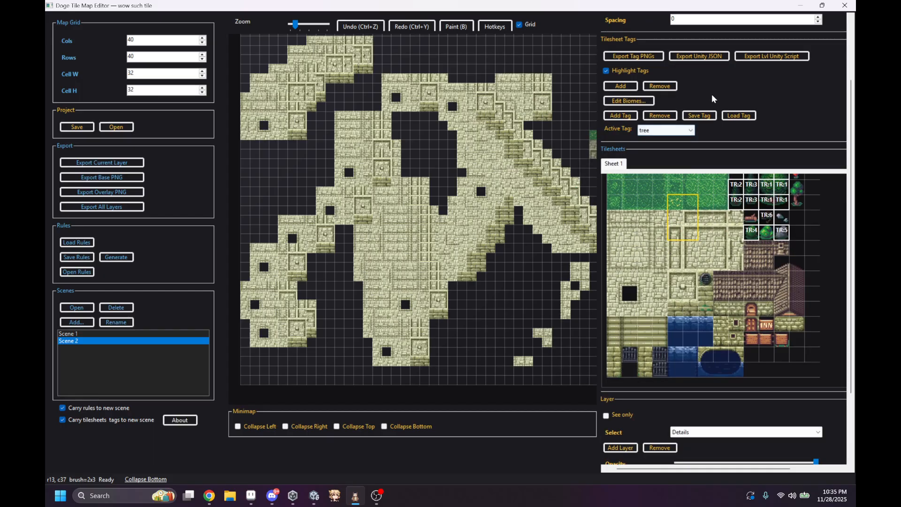
scroll(714, 94, down, 2)
scroll(760, 94, up, 2)
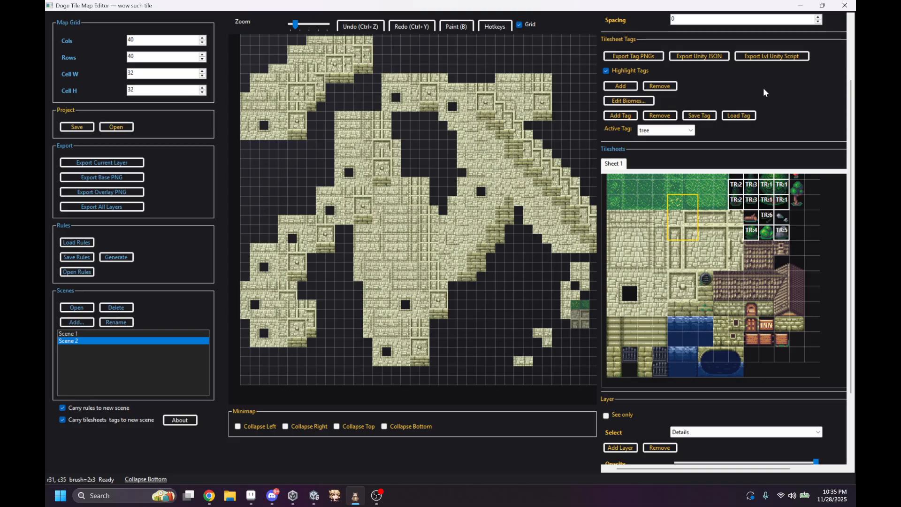
scroll(760, 126, down, 2)
scroll(729, 86, up, 2)
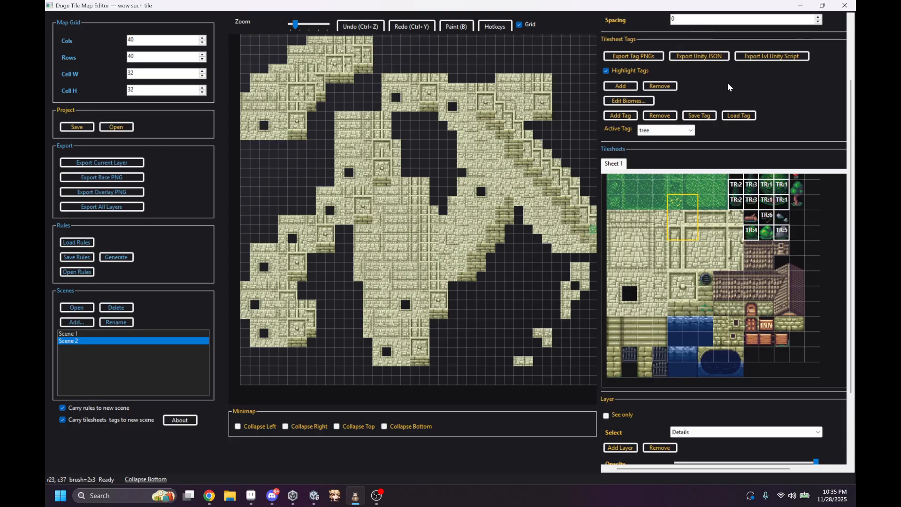
Step: Undock Sheet 1 into its own window and move it away from the middle of the map
scroll(843, 173, up, 3)
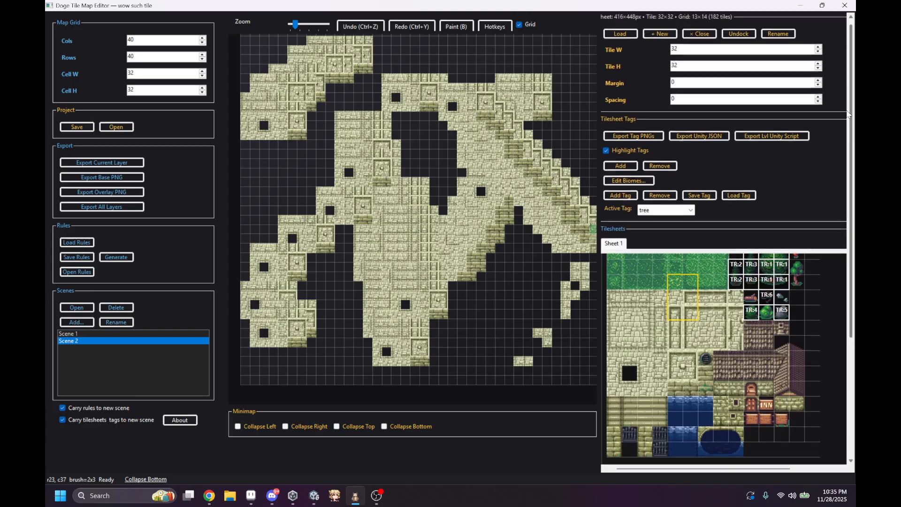
click(739, 36)
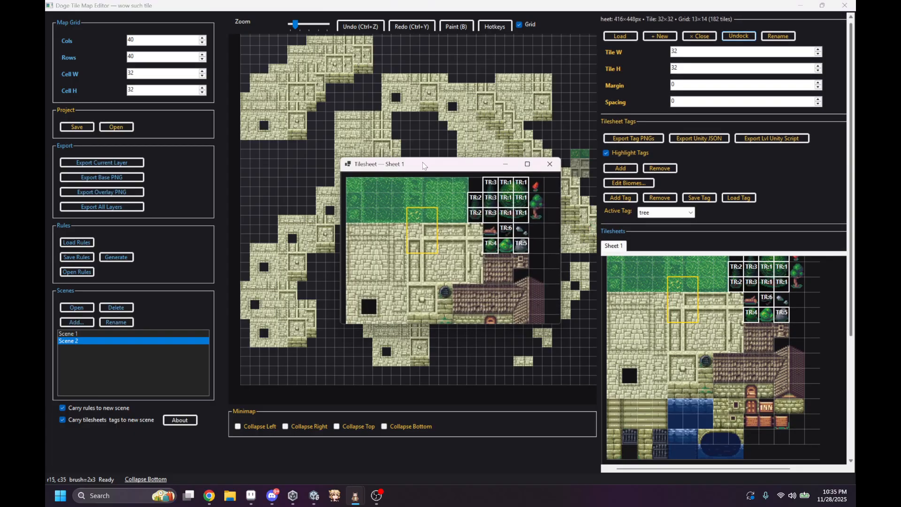
drag(424, 165, 216, 57)
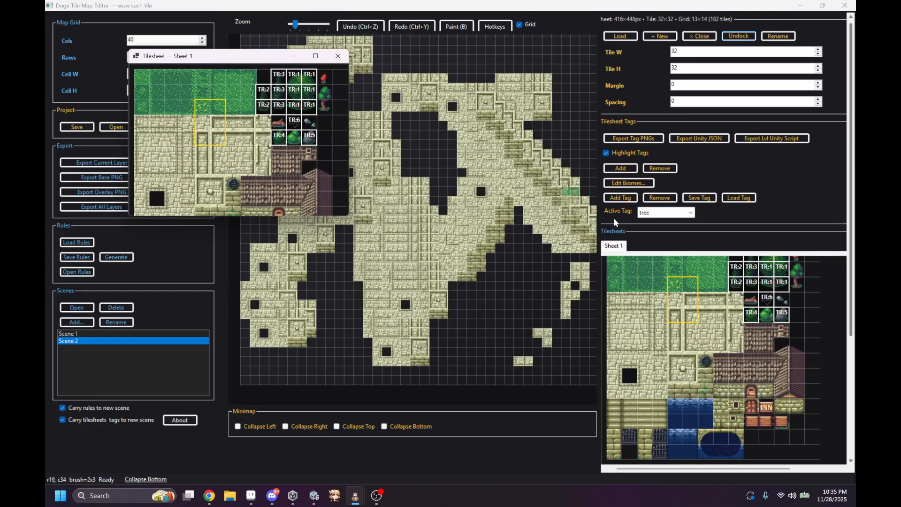
Step: Add a second tilesheet and load the biome1 image from Downloads into it
click(658, 37)
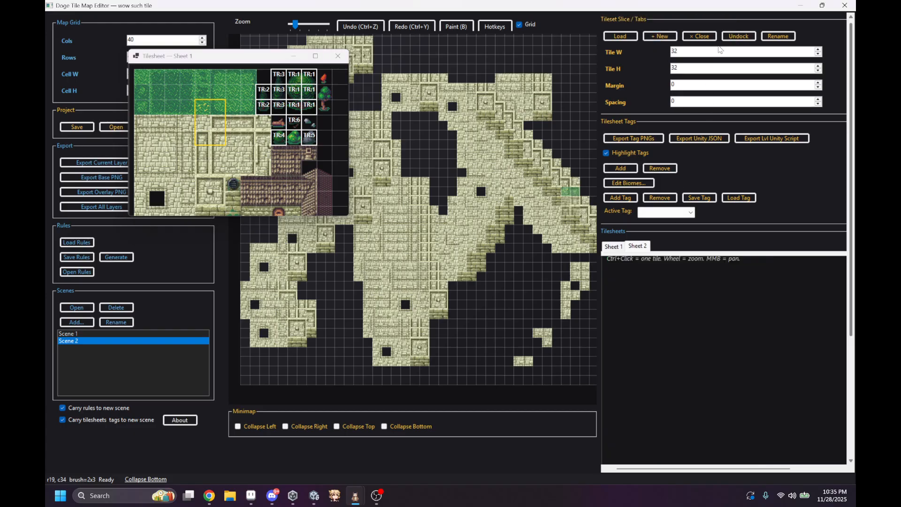
click(636, 36)
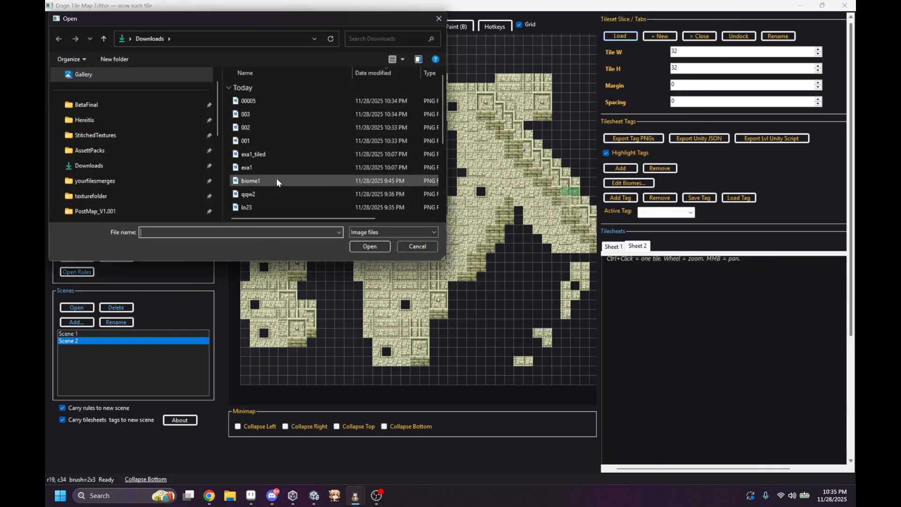
double_click(278, 179)
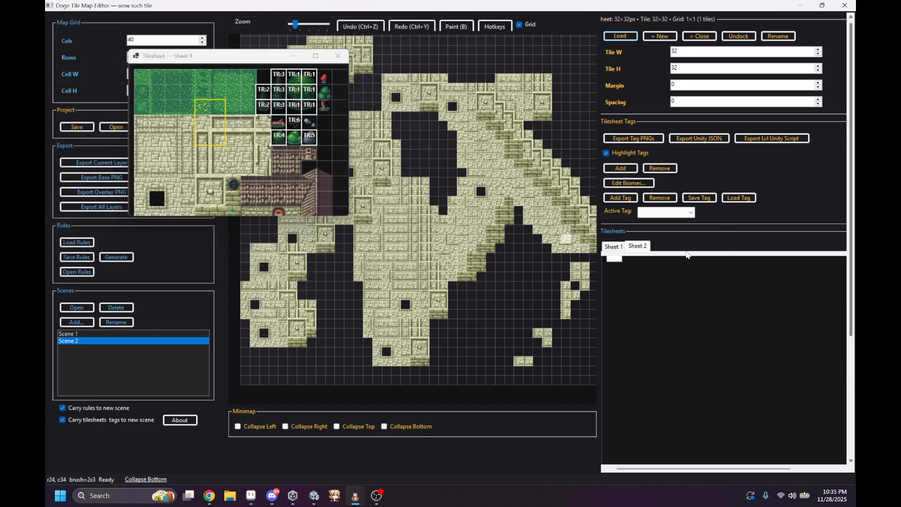
Step: Select the single white tile in Sheet 2, undock that sheet into its own window, and place it beside the Sheet 1 window
click(615, 246)
click(638, 246)
middle_drag(636, 262, 664, 311)
click(609, 248)
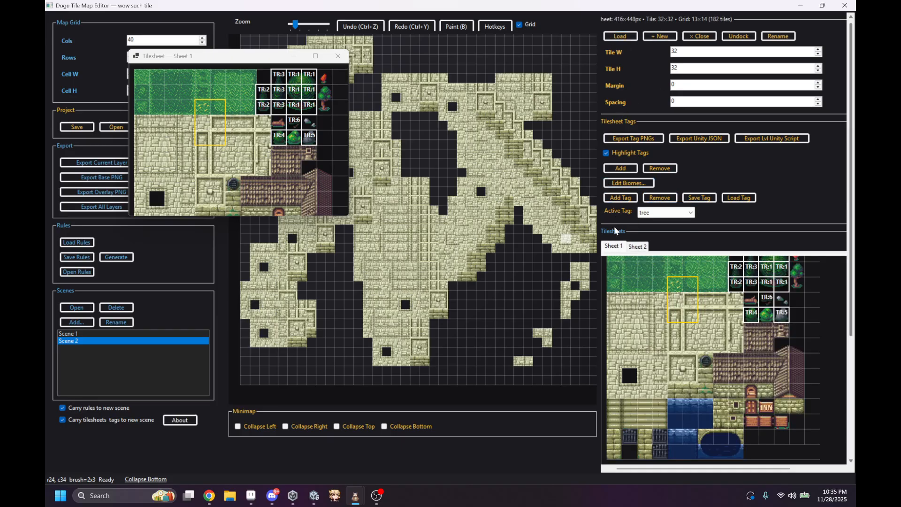
click(638, 246)
scroll(644, 311, up, 5)
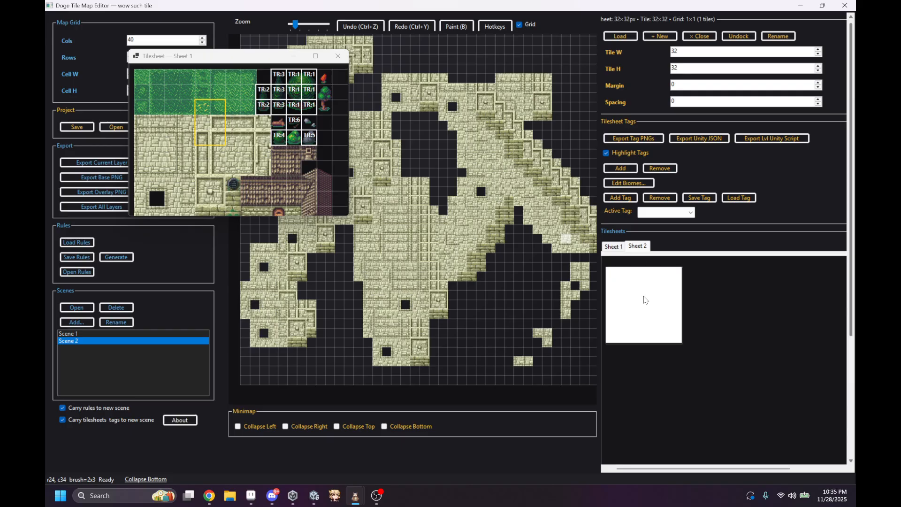
click(650, 299)
click(738, 36)
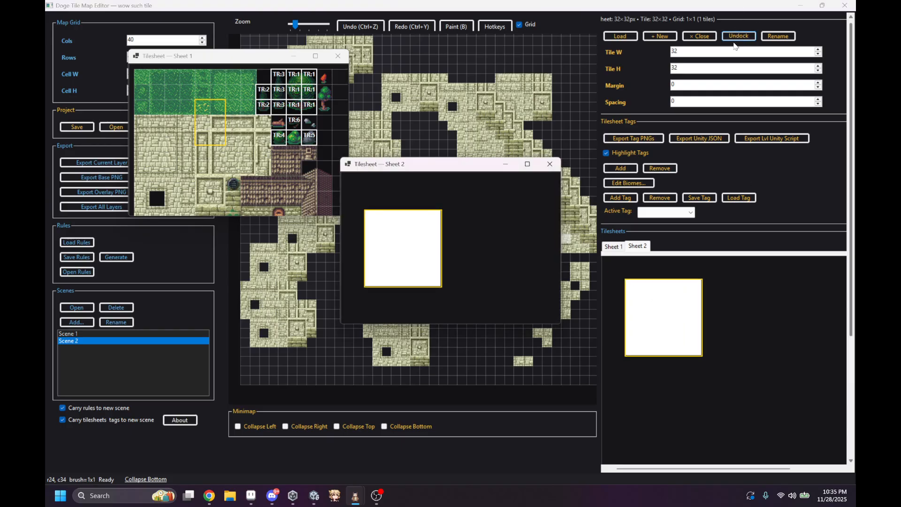
mouse_move(446, 160)
mouse_down()
mouse_move(272, 163)
mouse_move(192, 145)
mouse_up()
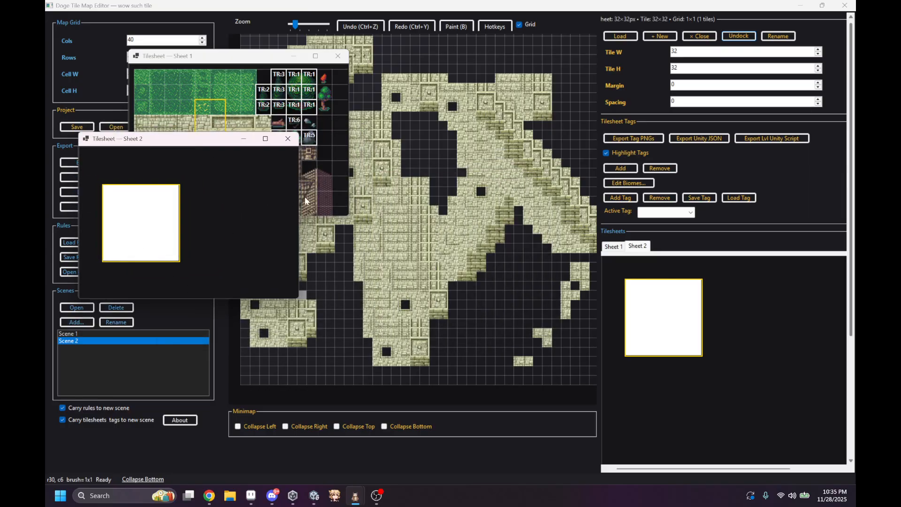
Step: Paint a short row of white tiles and a diagonal strip of 2 by 2 grass tiles across the gap in the stone area
drag(405, 163, 453, 164)
drag(203, 94, 221, 108)
drag(399, 126, 453, 190)
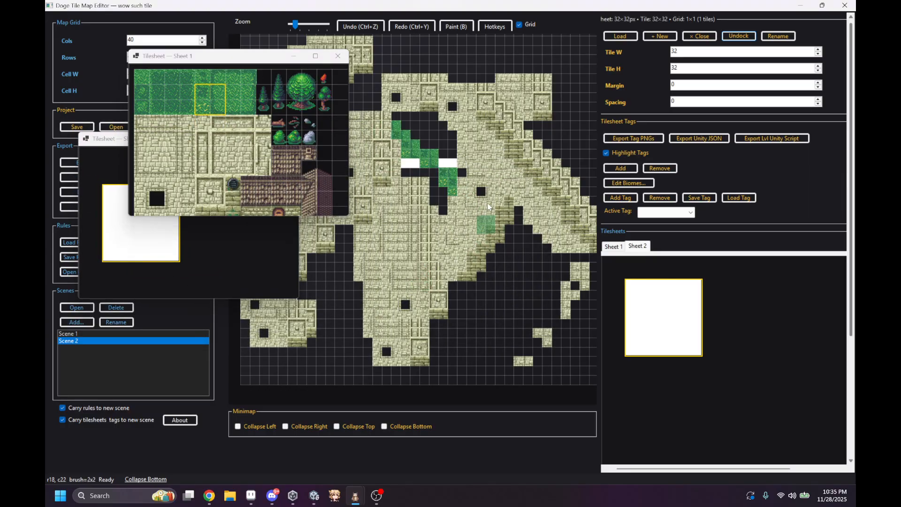
Step: Collapse the left, right, top and bottom panels so the map fills the editor
click(239, 427)
click(126, 428)
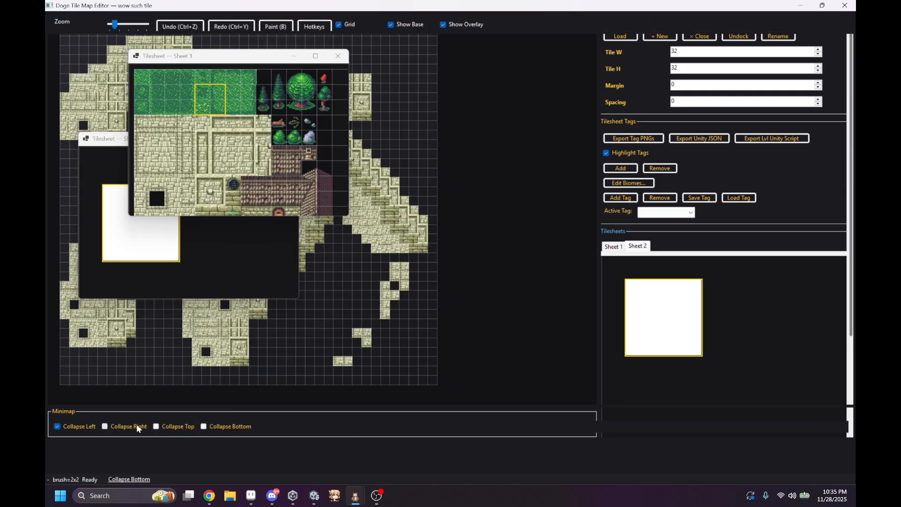
click(168, 427)
click(217, 428)
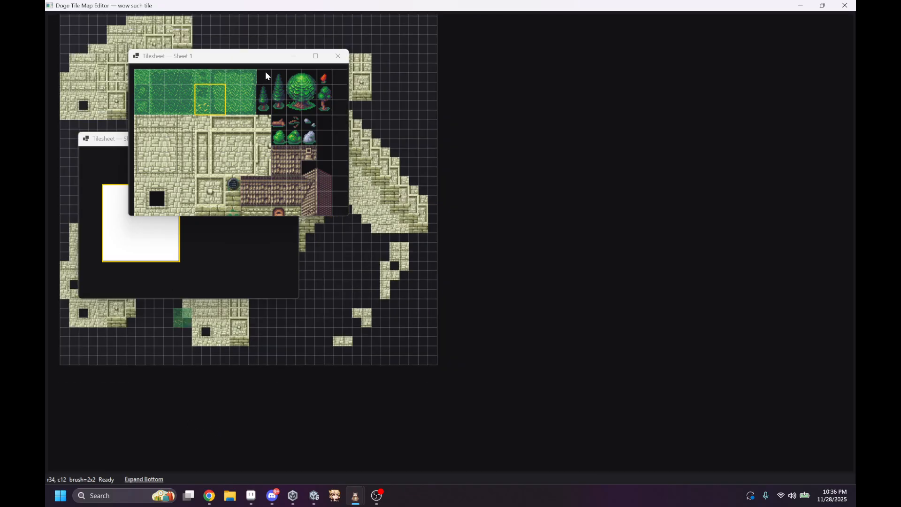
Step: Move both tilesheet windows clear of the map's western part and paint grass patches beside the stone area
drag(265, 56, 555, 53)
drag(217, 144, 631, 152)
scroll(202, 169, up, 3)
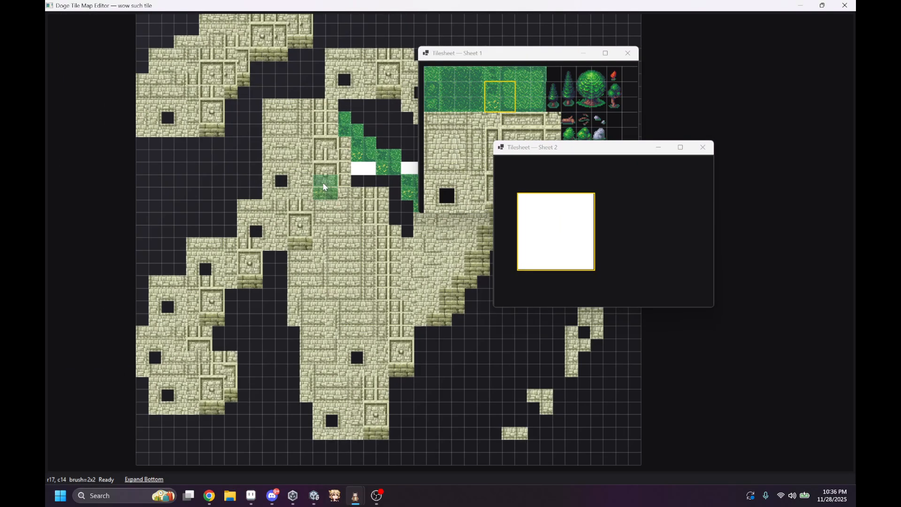
scroll(294, 227, down, 3)
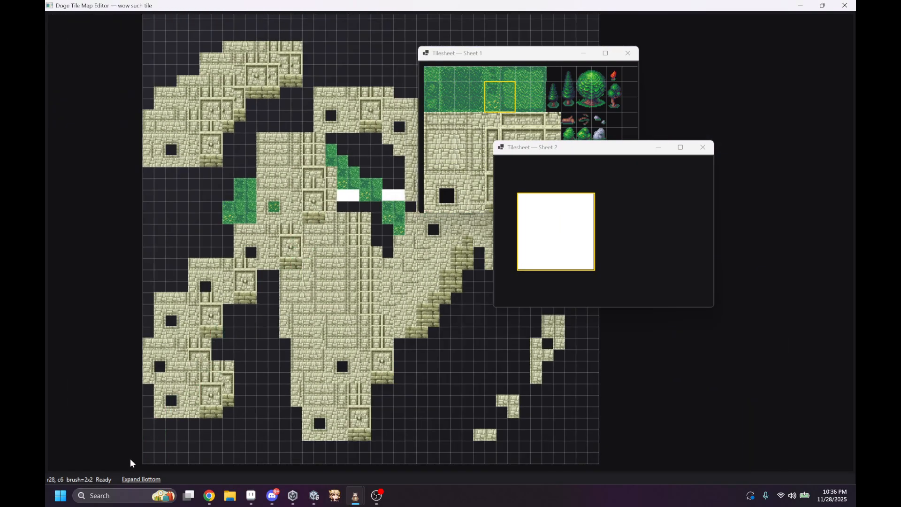
Step: Restore all the collapsed panels and close both floating tilesheet windows
click(141, 479)
click(156, 426)
click(105, 426)
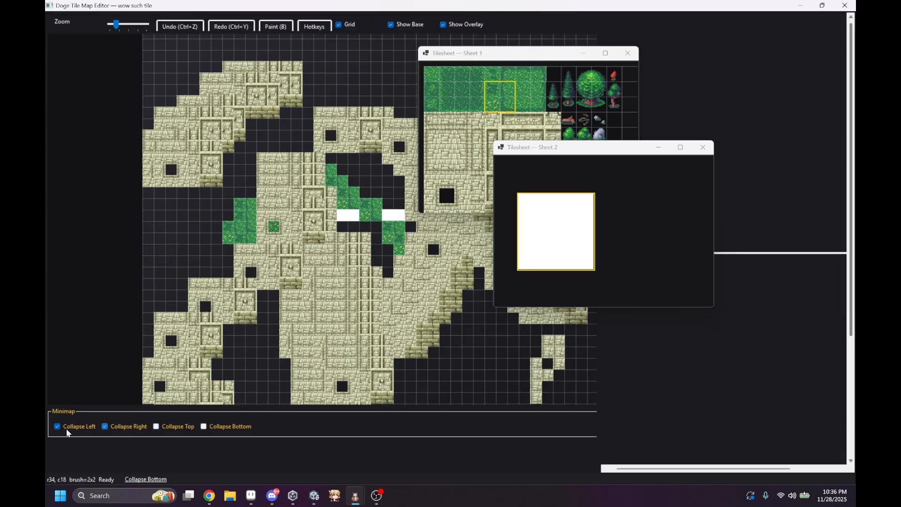
click(56, 426)
click(702, 147)
click(628, 53)
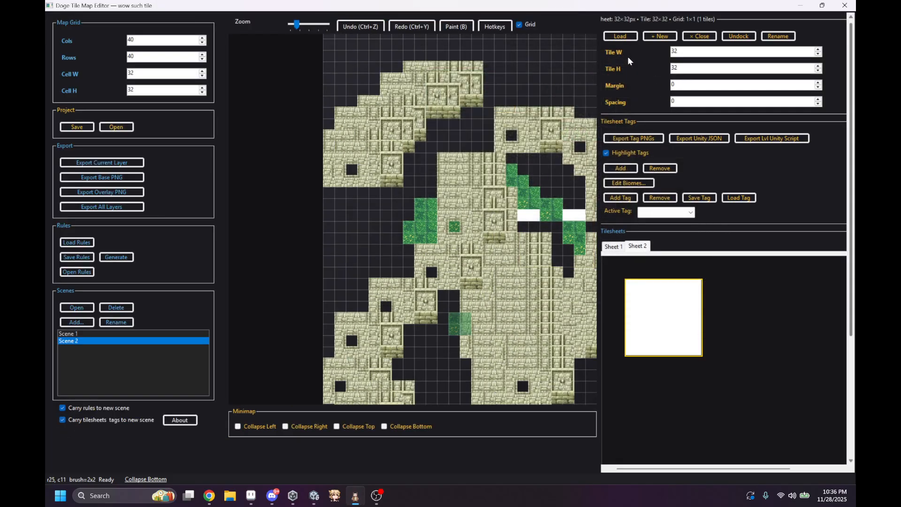
Step: Switch the tilesheet view back to Sheet 1 and open Scene 1
scroll(481, 136, down, 2)
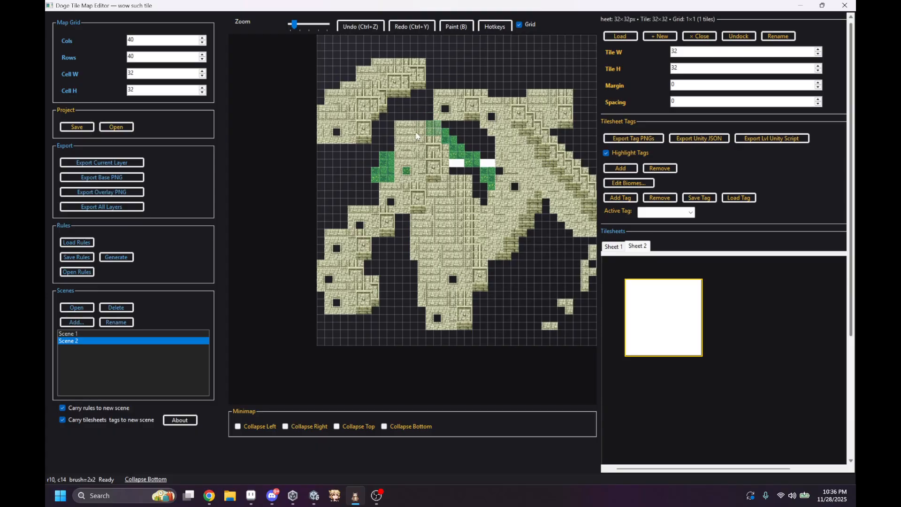
scroll(683, 255, down, 3)
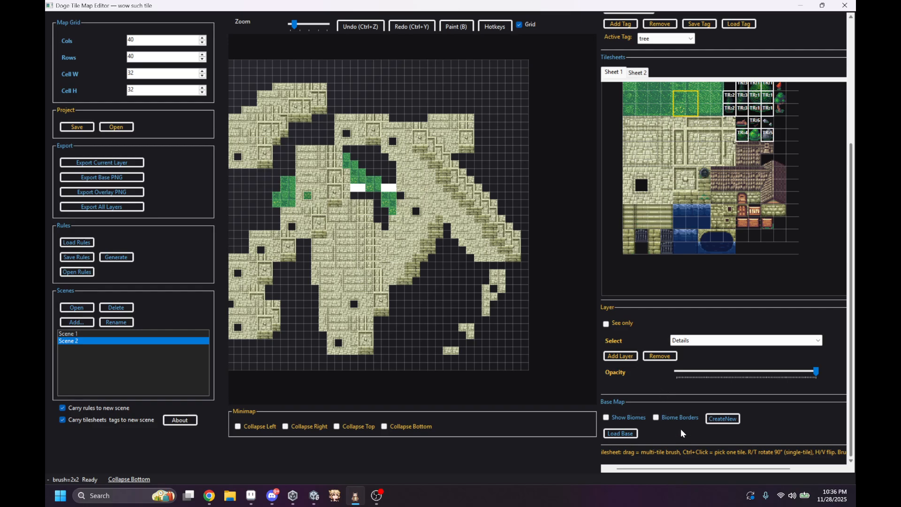
scroll(680, 429, up, 4)
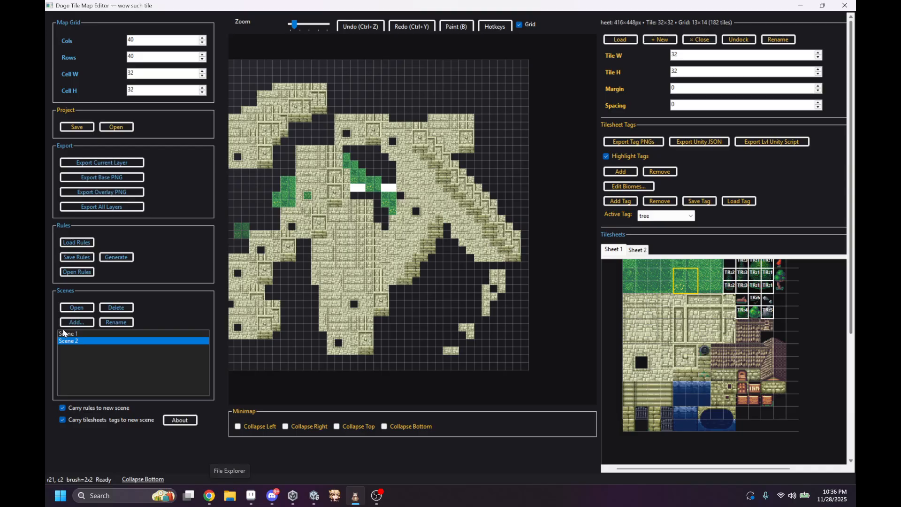
double_click(77, 335)
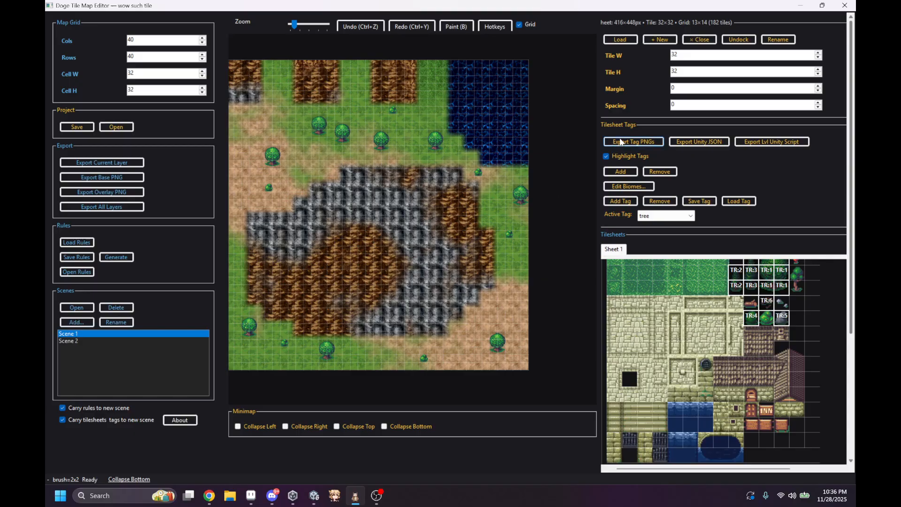
scroll(749, 347, up, 2)
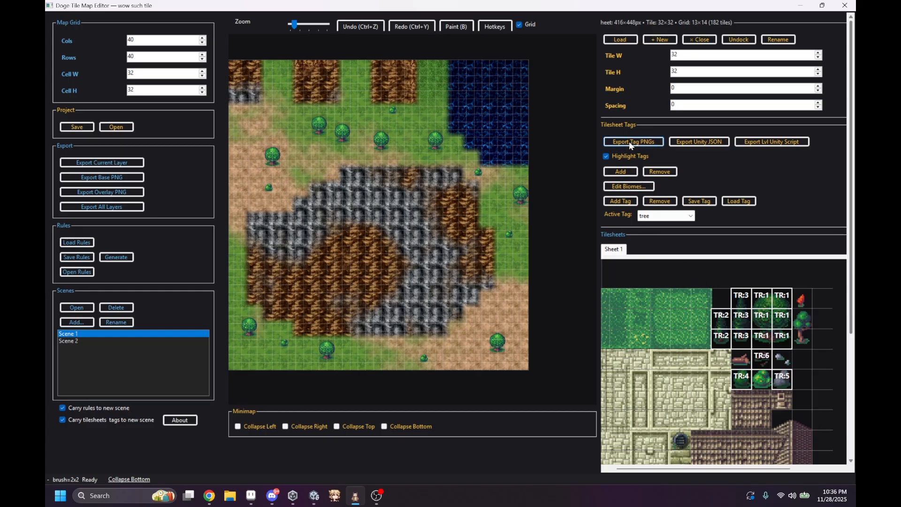
Step: Create a new folder named export11 in Downloads using File Explorer, and close the Explorer window
click(226, 498)
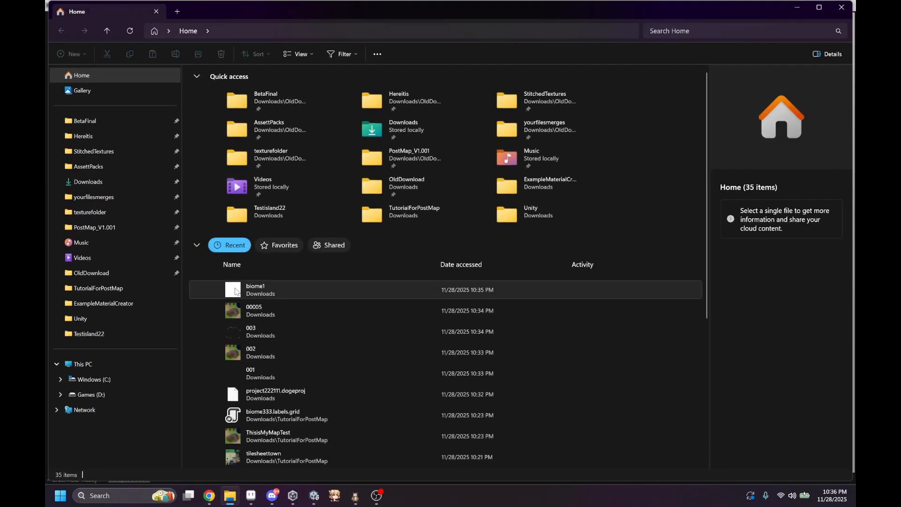
click(96, 181)
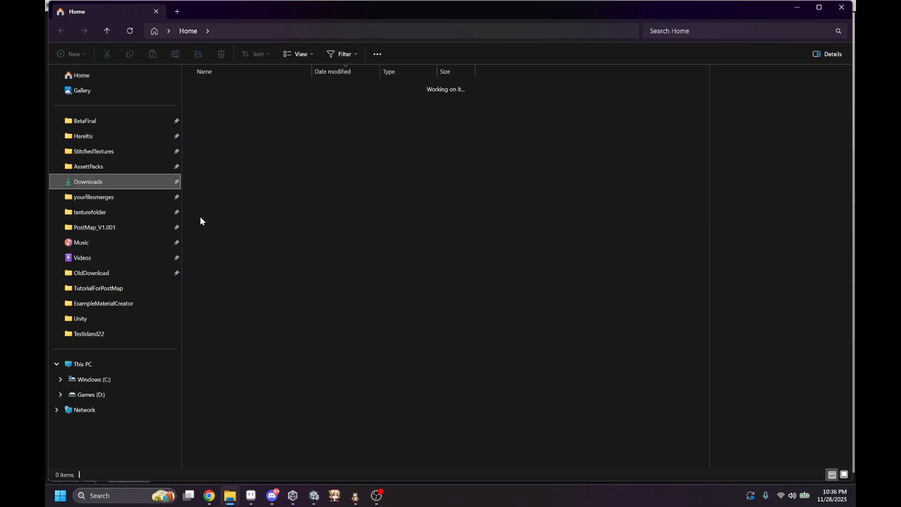
right_click(229, 450)
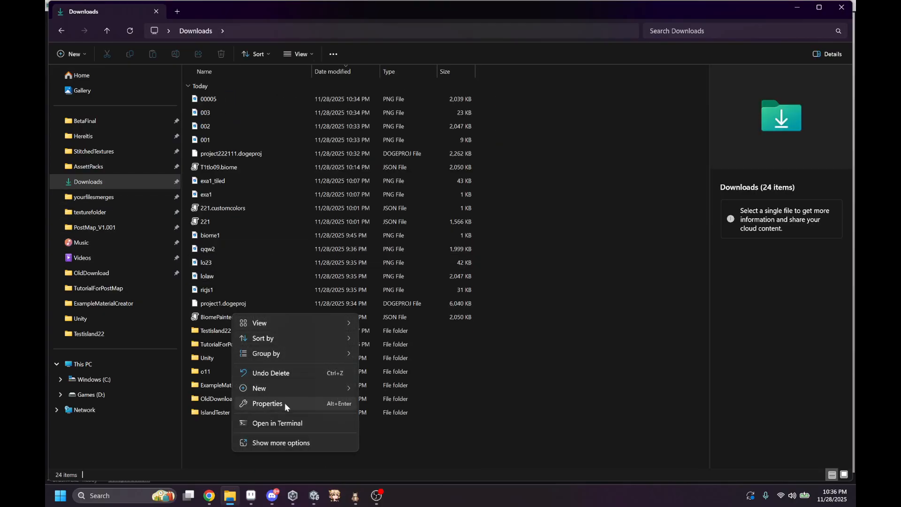
mouse_move(285, 388)
click(410, 222)
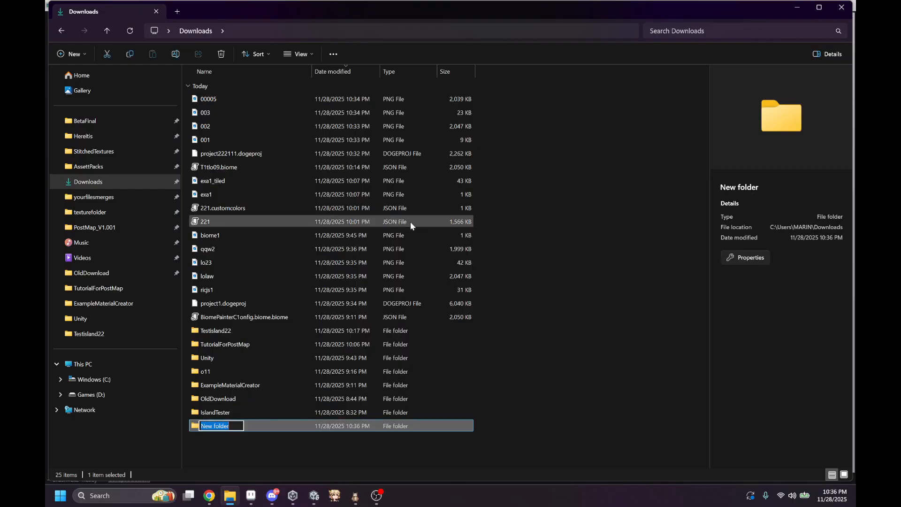
text(export11)
key(Return)
click(841, 7)
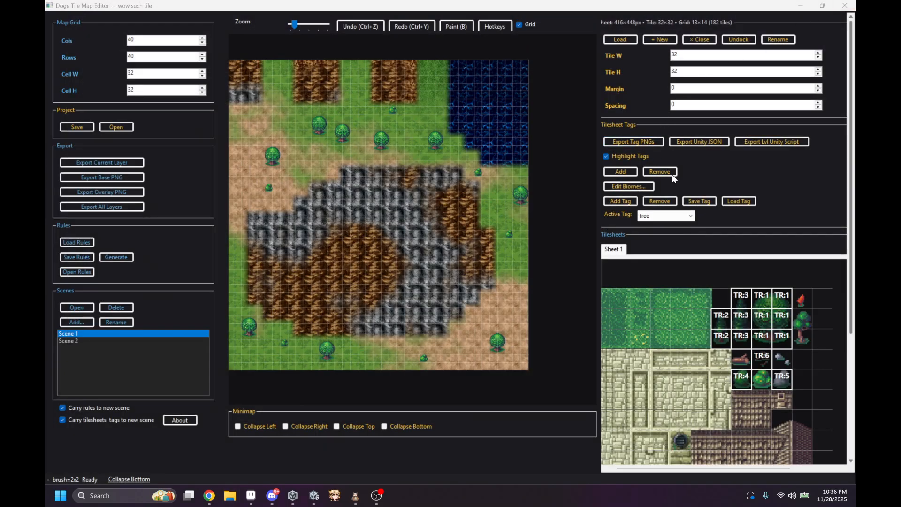
Step: Select the tagged tile groups TR:1, TR:2, TR:3 and TR:6 one after another on Sheet 1
scroll(778, 345, up, 1)
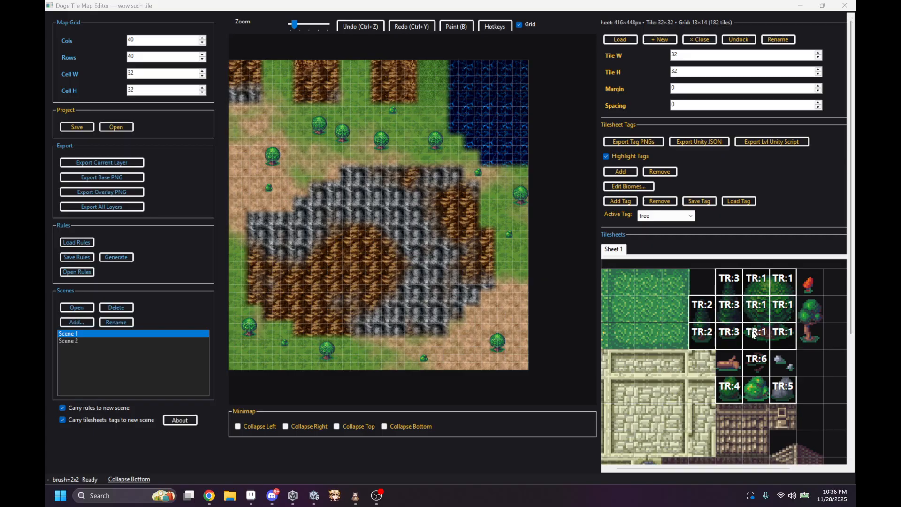
drag(754, 333, 780, 294)
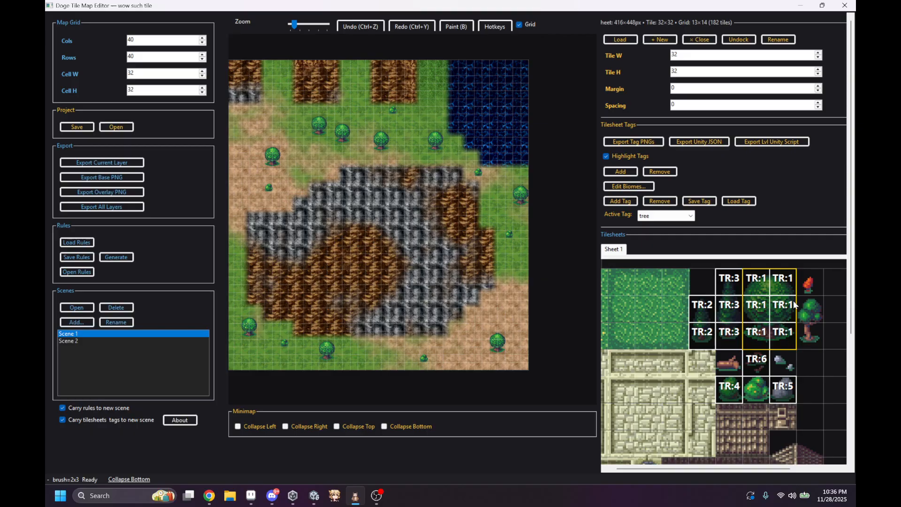
drag(705, 334, 703, 306)
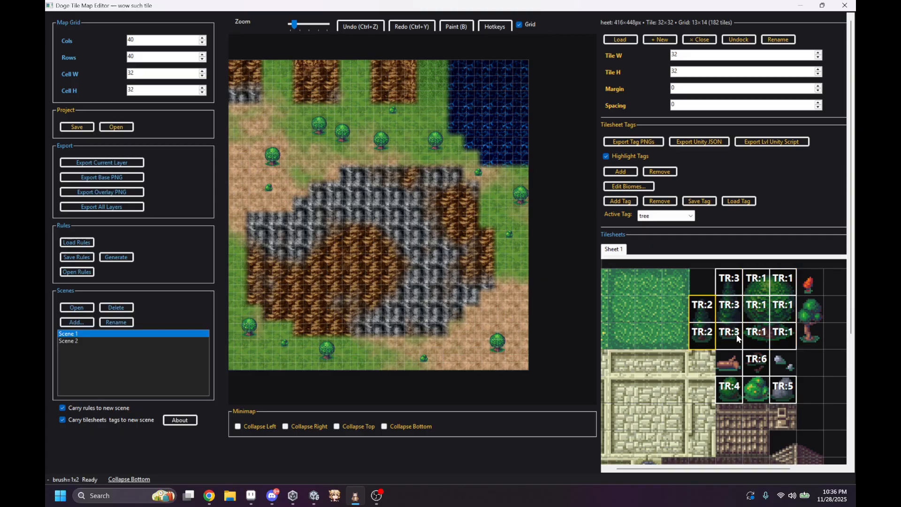
drag(738, 337, 737, 296)
click(756, 362)
Step: Export the tagged tiles as PNGs into the export11 folder in Downloads
click(633, 141)
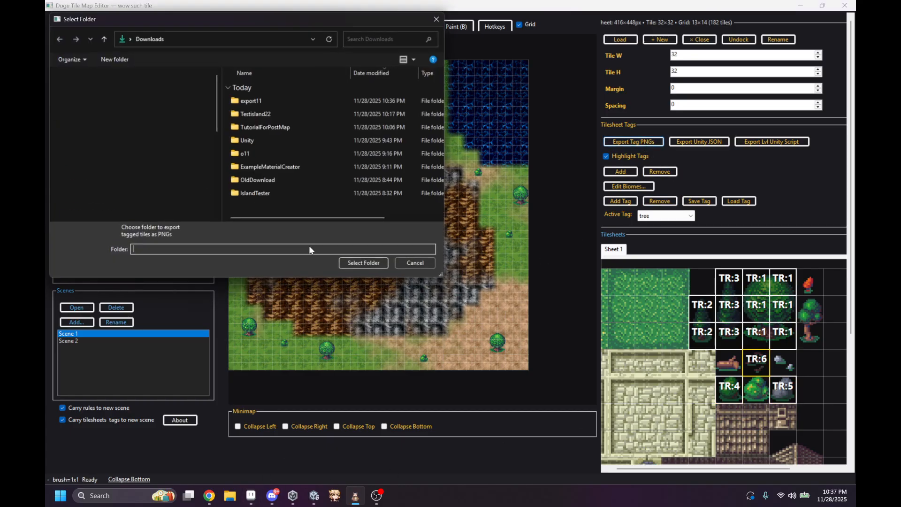
double_click(273, 100)
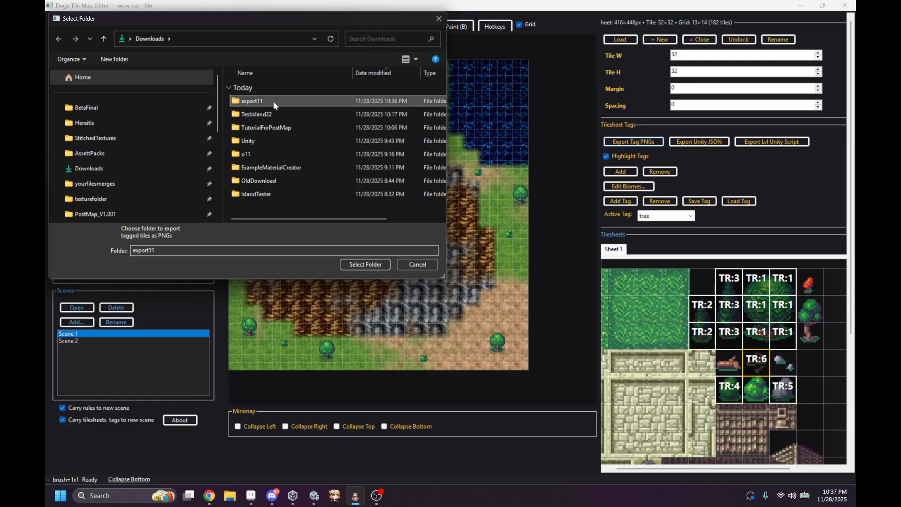
click(364, 264)
click(488, 283)
Step: Inspect the exported tree_6 and tree_1 images in the Downloads export11 folder, and close the folder window
click(229, 496)
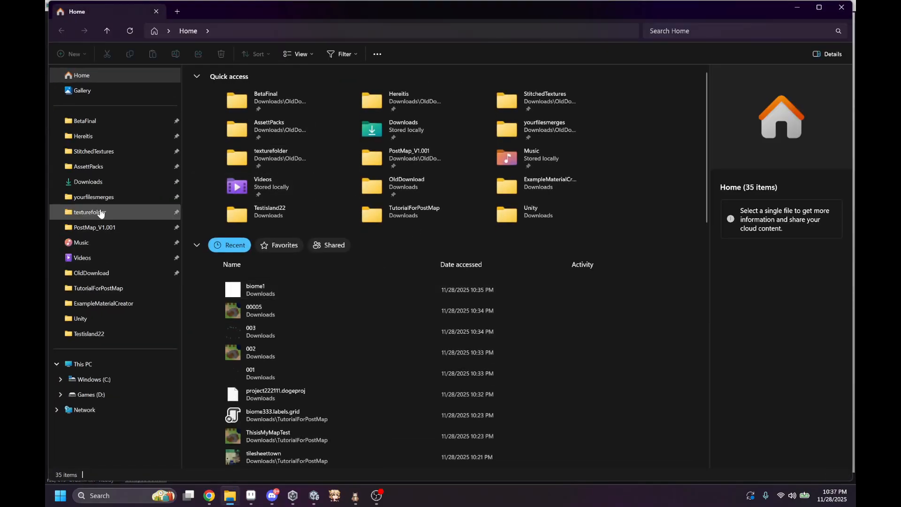
click(94, 181)
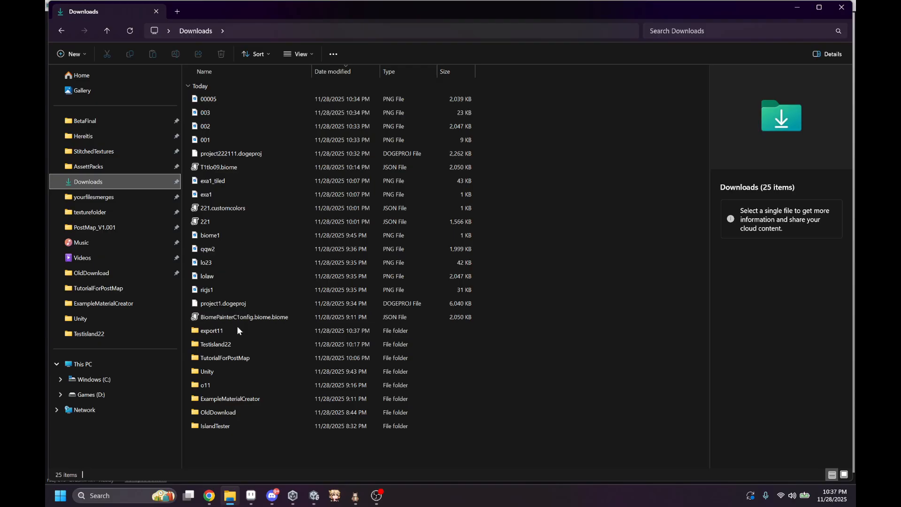
double_click(238, 330)
double_click(258, 168)
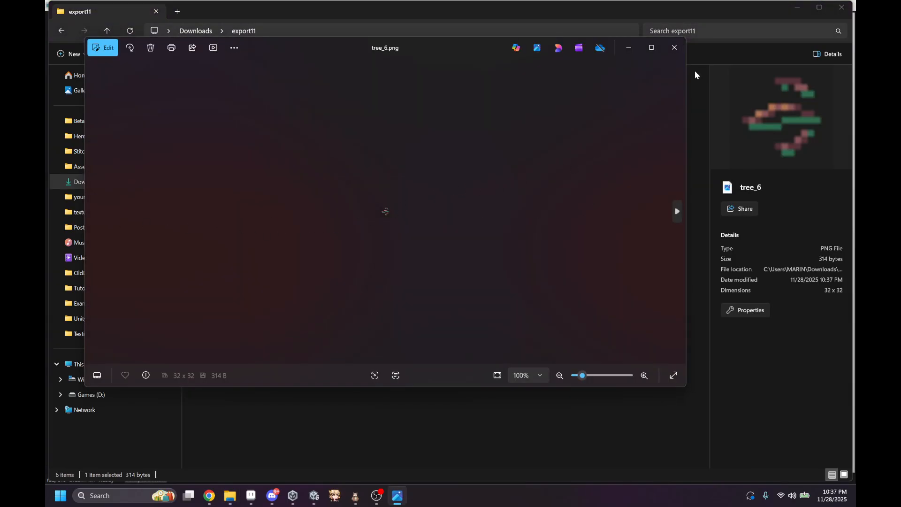
click(674, 47)
double_click(257, 99)
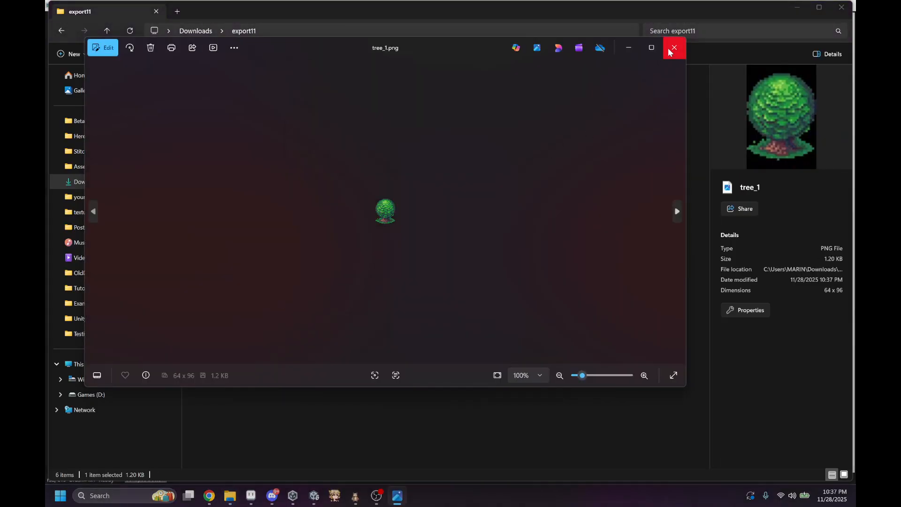
click(670, 50)
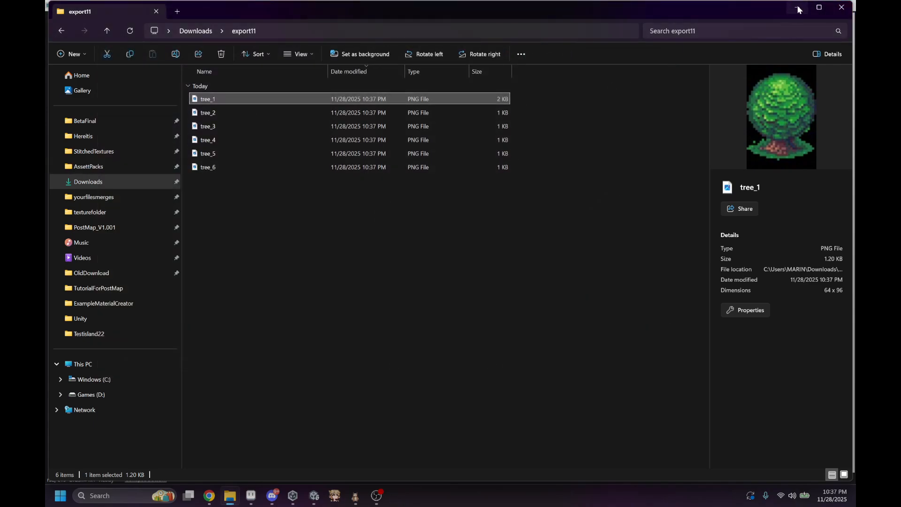
drag(760, 12, 652, 159)
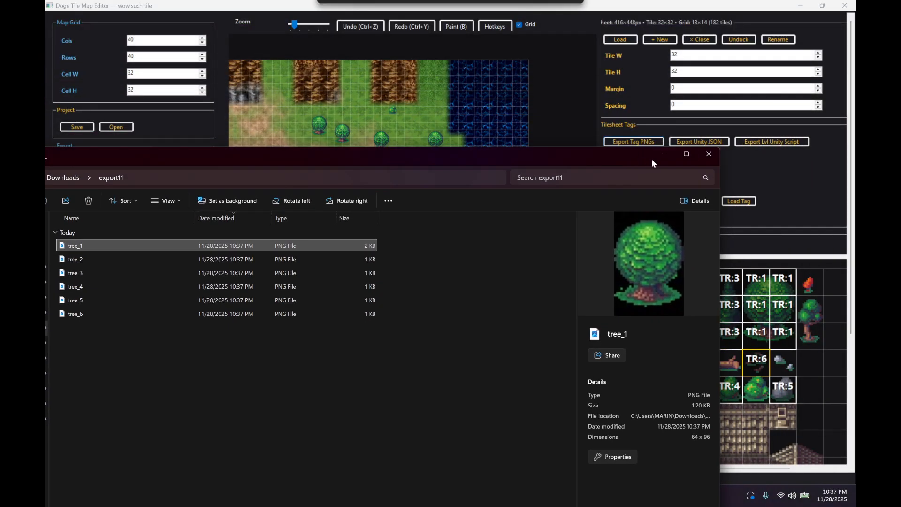
click(713, 153)
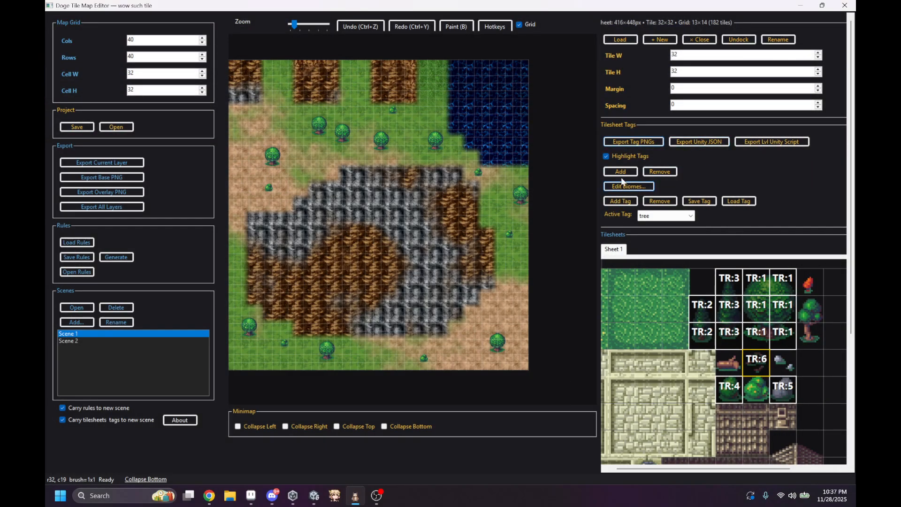
Step: Show the biome overlay on the map briefly and hide it again
scroll(628, 173, down, 3)
click(624, 421)
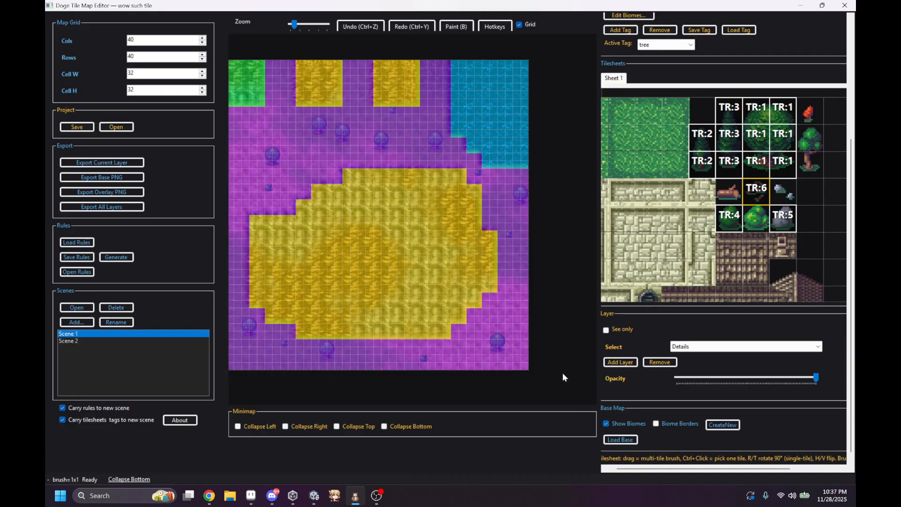
click(617, 422)
Step: Export the map as Unity JSON named map.unitymap into the export11 folder
scroll(624, 398, up, 3)
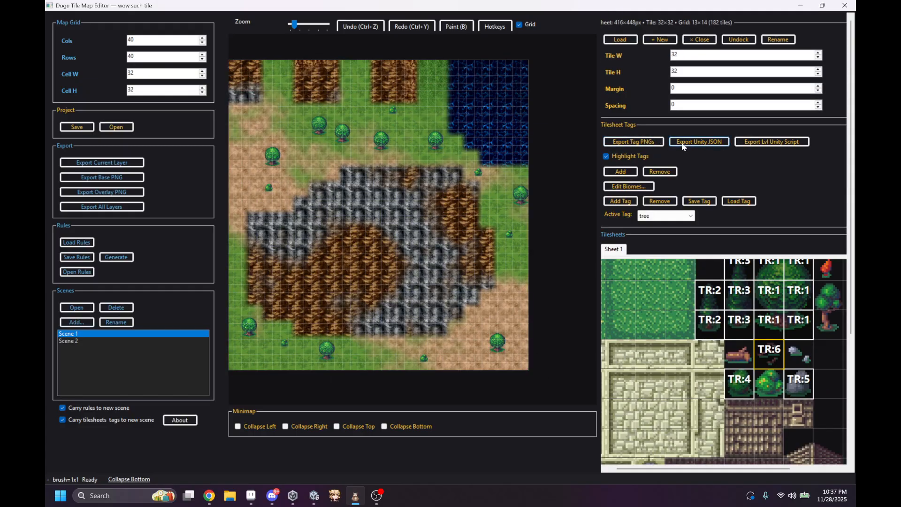
click(701, 143)
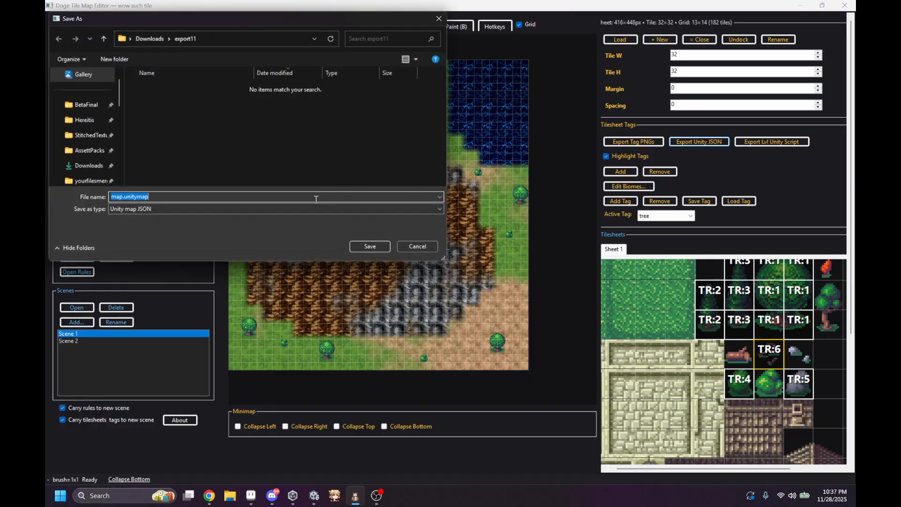
drag(310, 21, 470, 179)
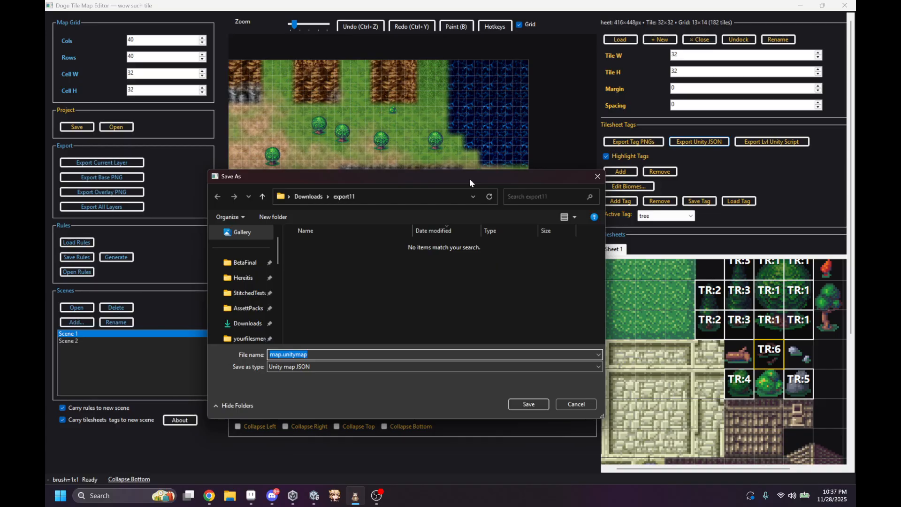
drag(471, 182, 685, 290)
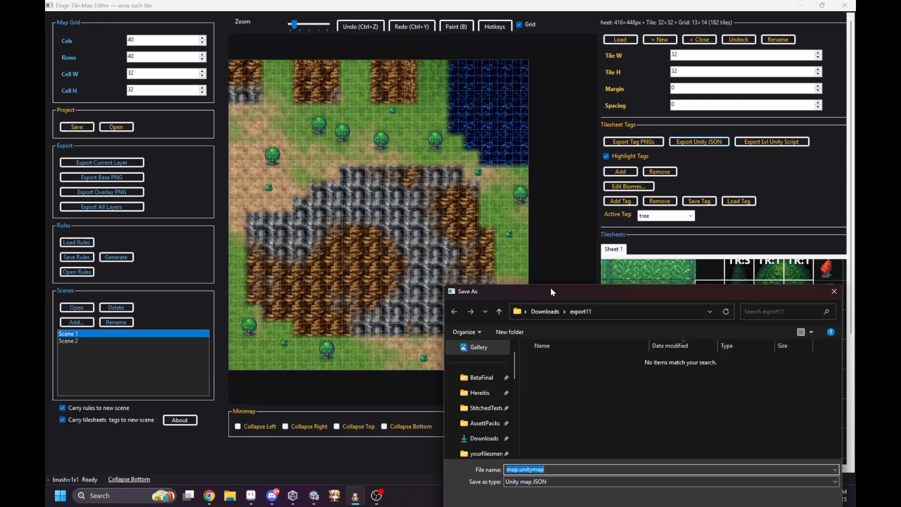
drag(551, 289, 464, 157)
click(668, 384)
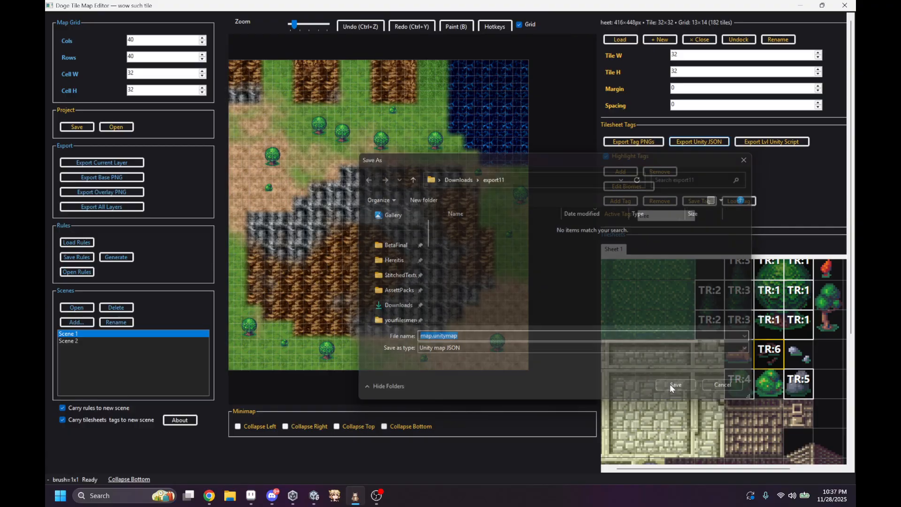
click(481, 282)
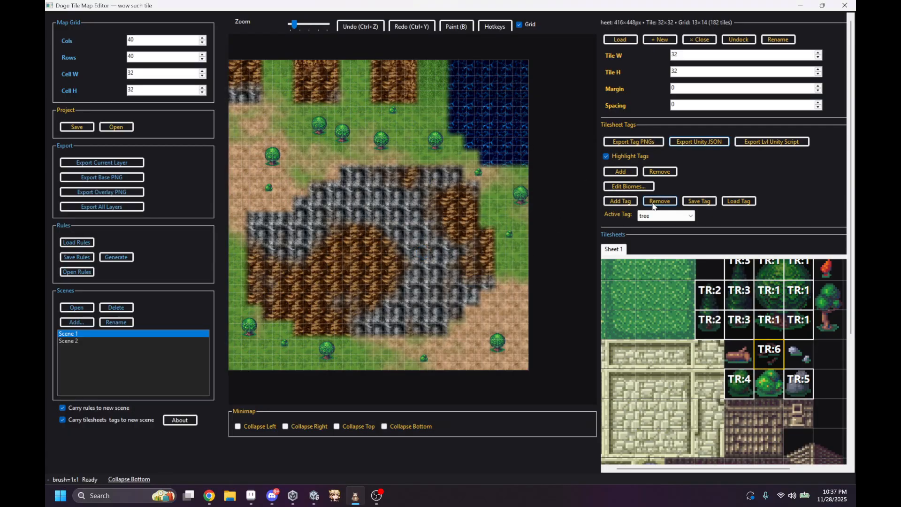
Step: Export the biomes from the Biome Overlay Editor as biomes.labels.grid into export11, and close the editor
click(628, 187)
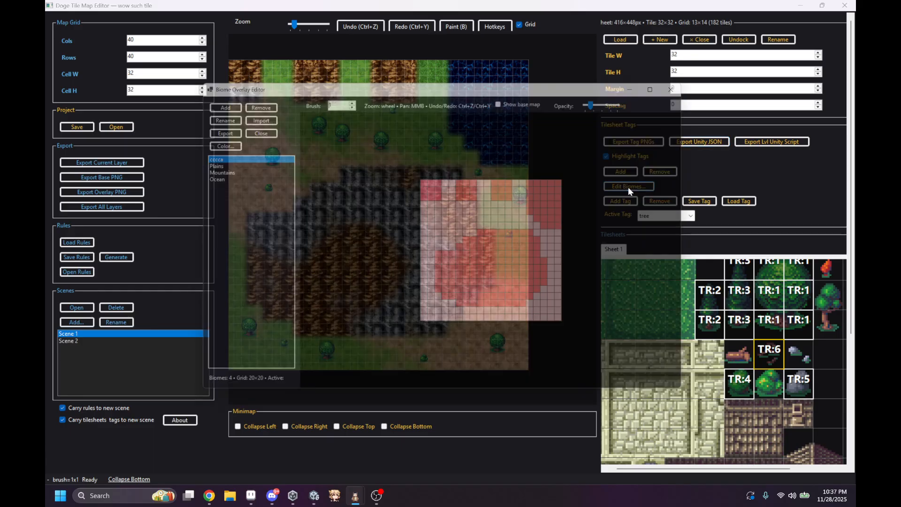
click(217, 130)
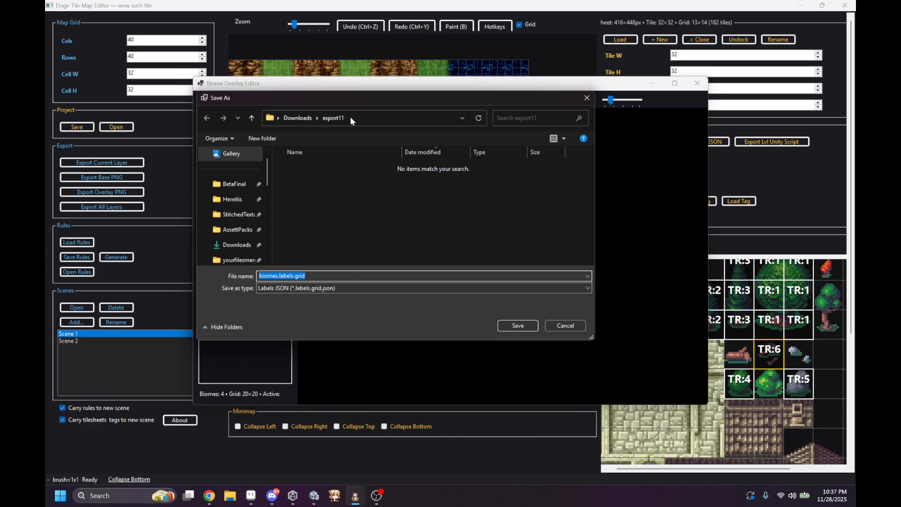
click(510, 326)
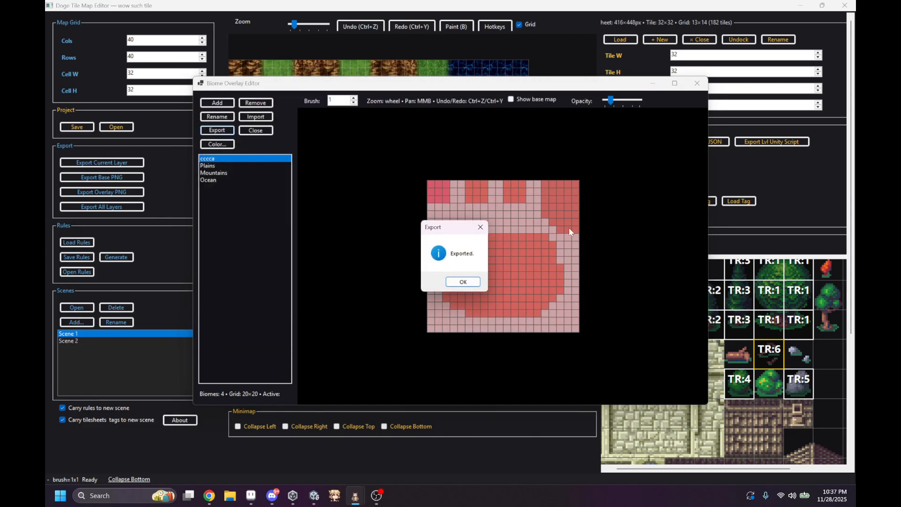
click(463, 283)
click(695, 84)
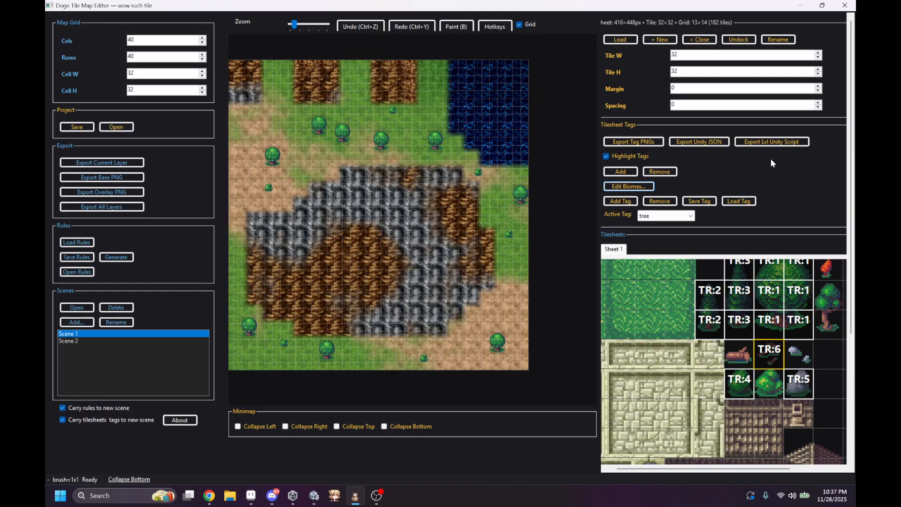
Step: Export the level's Unity loader script as the C# file DogeUnityMapLoader into the export11 folder
click(769, 147)
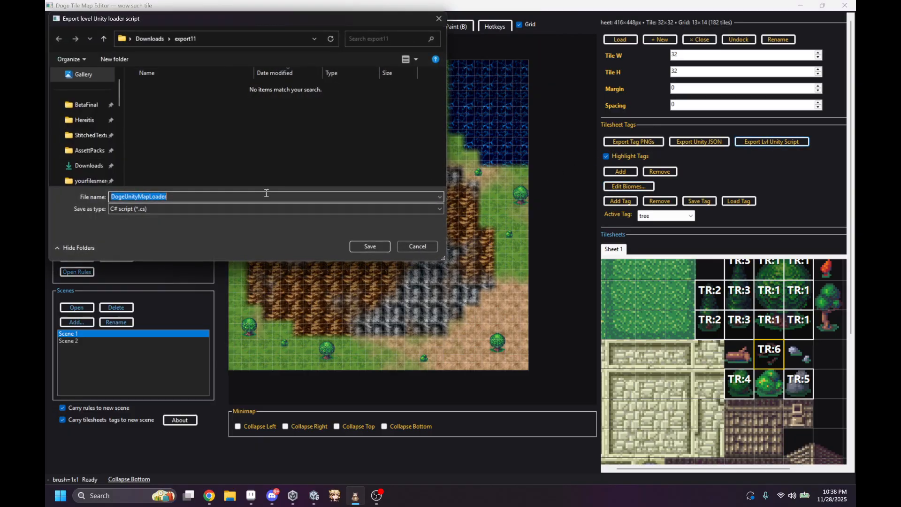
click(370, 247)
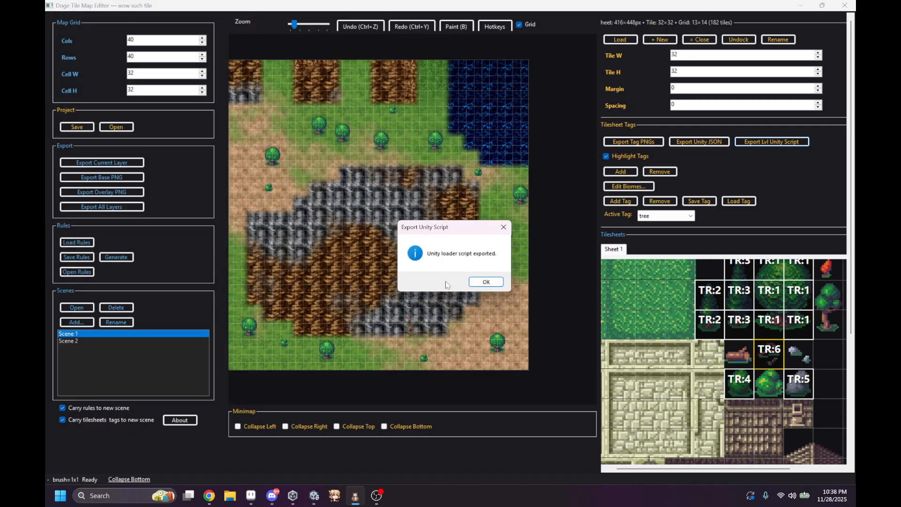
click(485, 282)
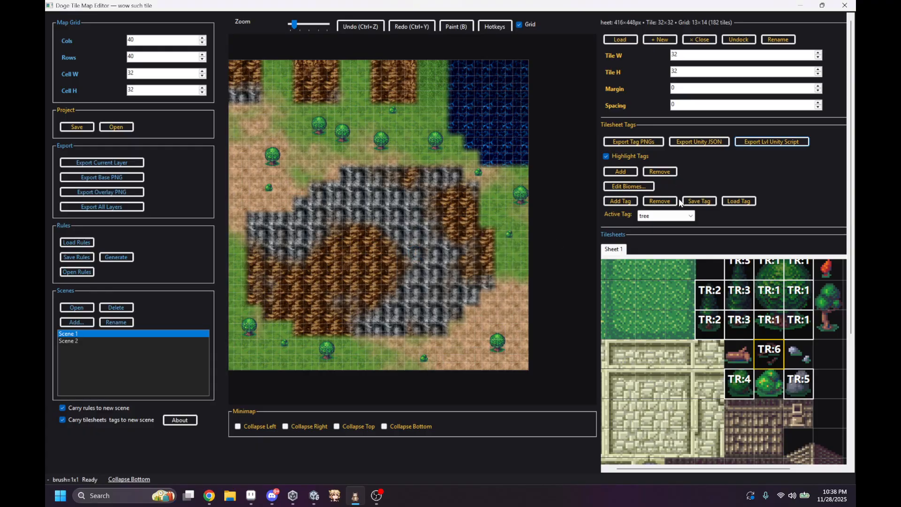
scroll(309, 203, down, 1)
middle_drag(438, 120, 499, 120)
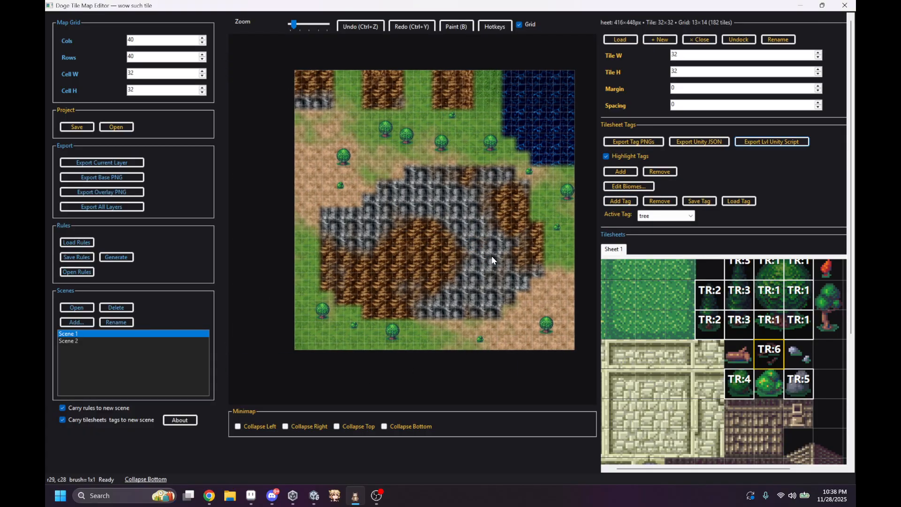
middle_drag(417, 192, 393, 207)
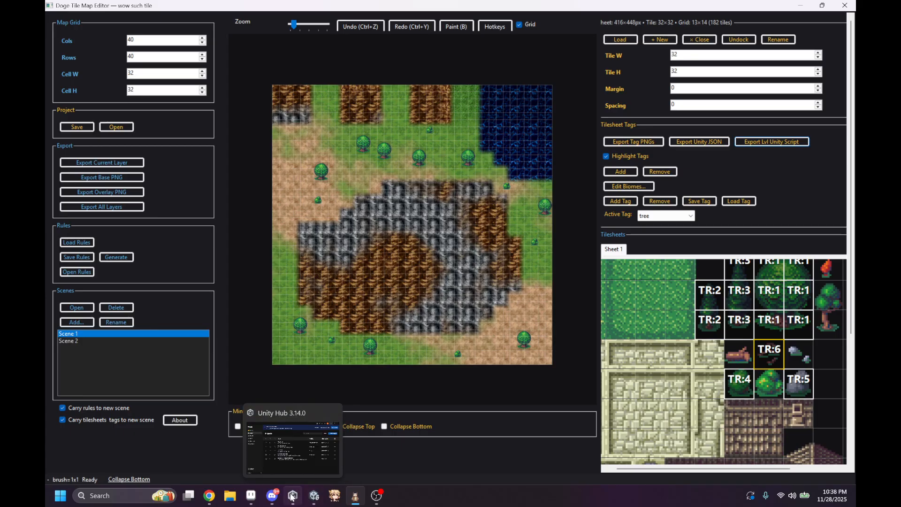
Step: Switch to the TestShow1 project in the Unity editor and show its Assets folder
click(313, 495)
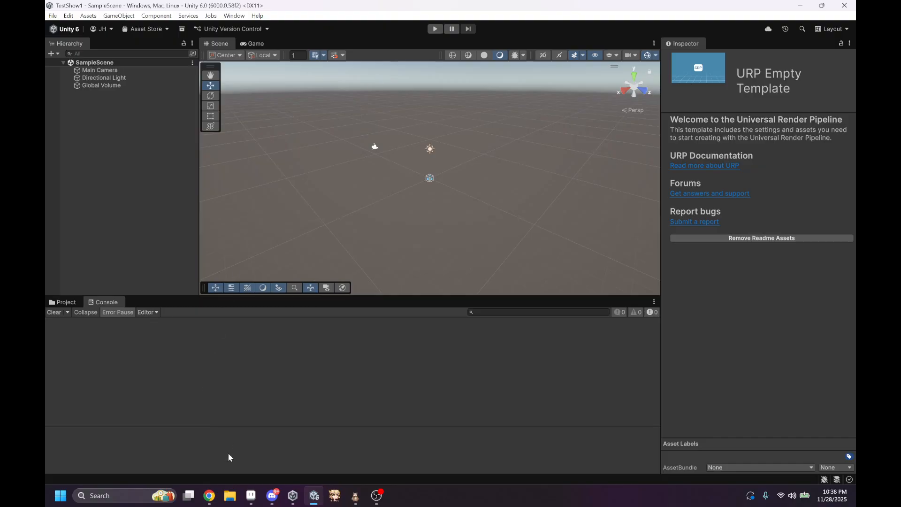
click(71, 302)
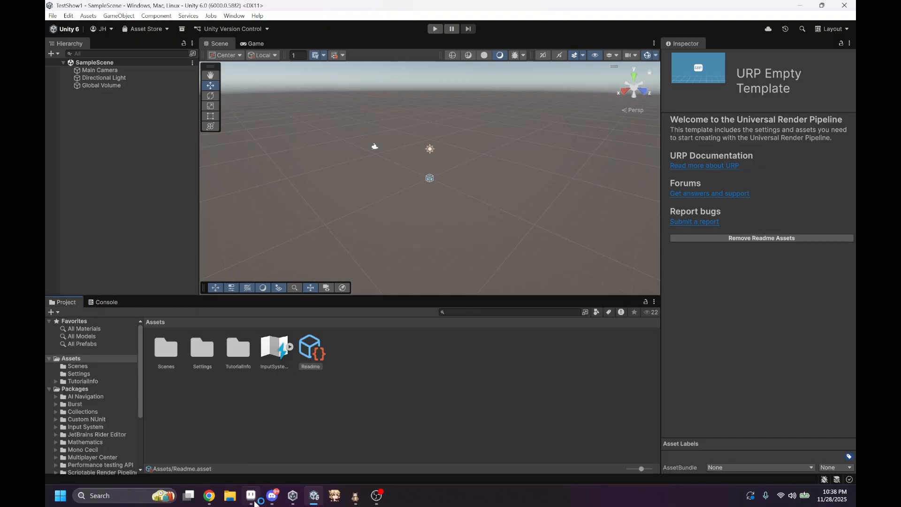
Step: Import all files from the Downloads export11 folder, including scripts, JSON and tree images, into the Unity project's Assets folder
click(231, 498)
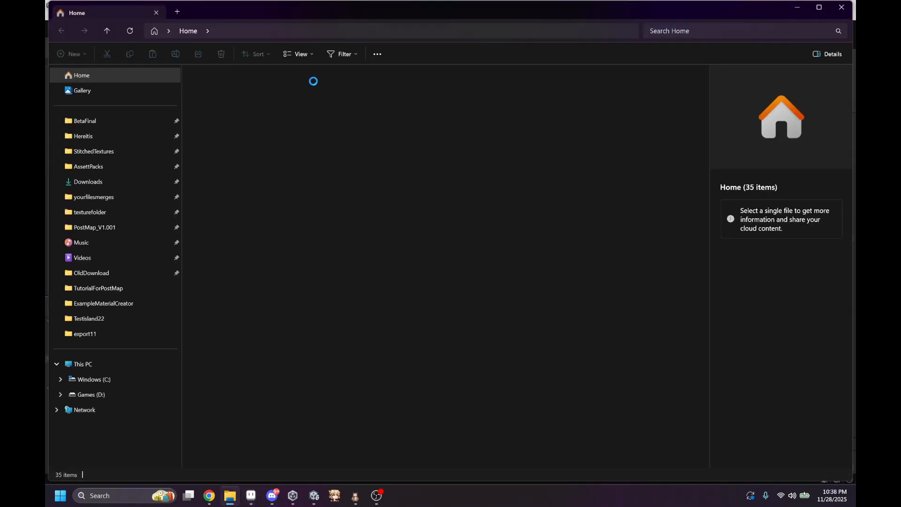
click(101, 181)
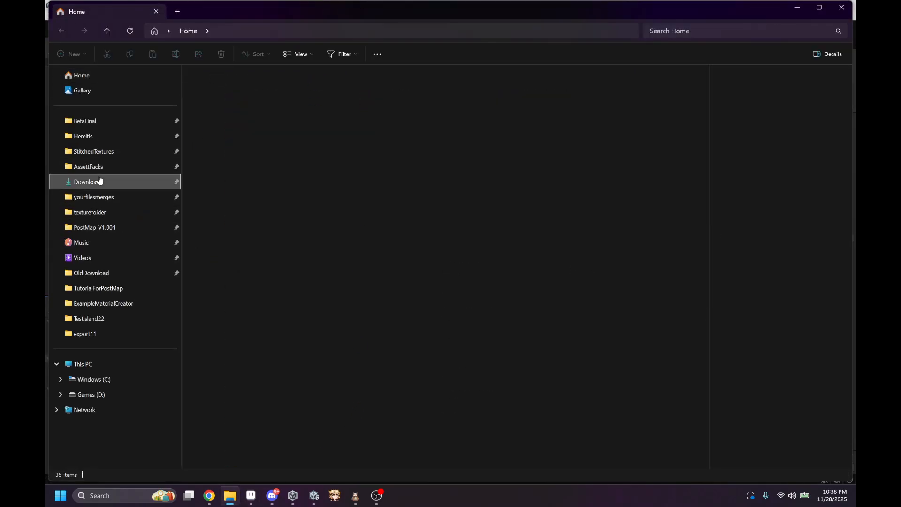
drag(292, 13, 615, 43)
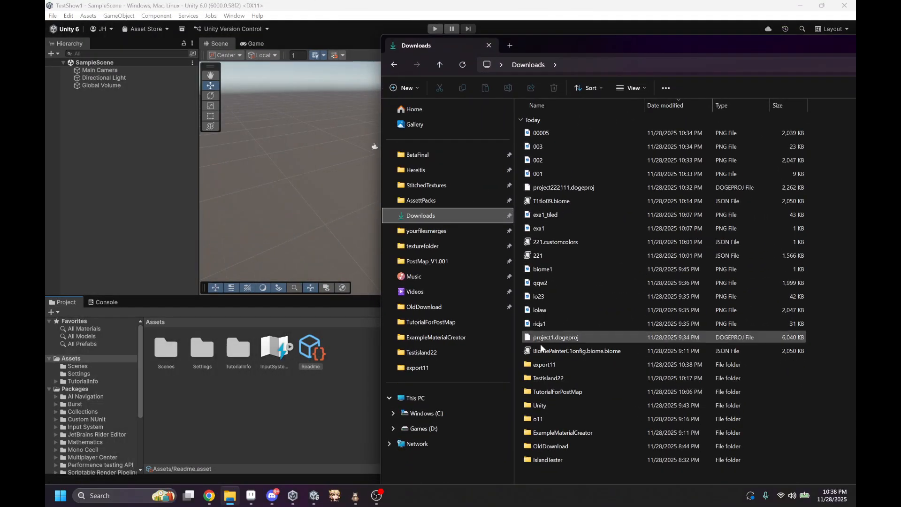
double_click(526, 368)
drag(559, 299, 666, 133)
drag(605, 216, 295, 404)
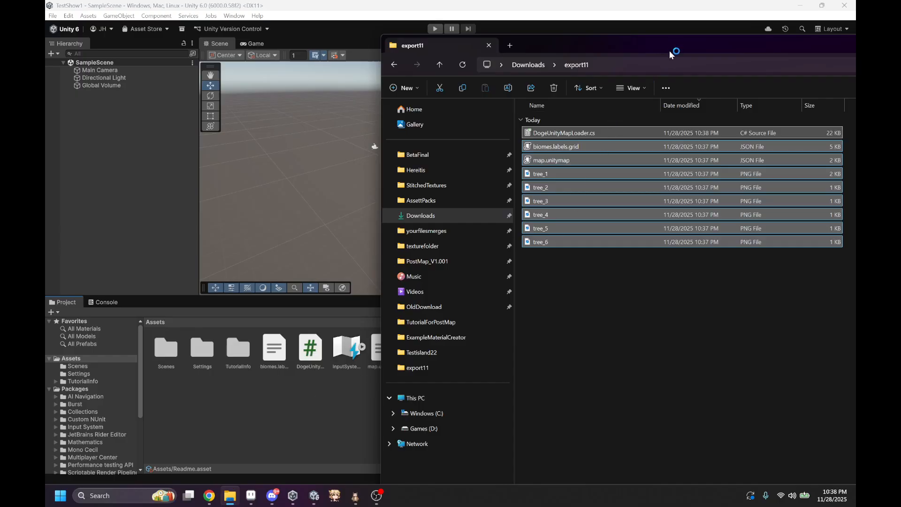
drag(669, 50, 186, 166)
click(687, 161)
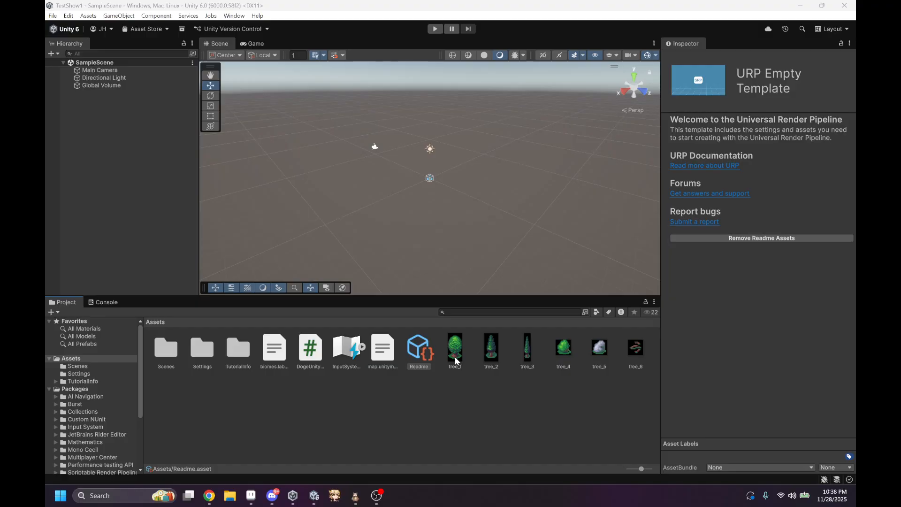
Step: Set the texture type of tree_1 to tree_6 to Sprite (2D and UI) with sprite mode Single
scroll(478, 261, up, 5)
scroll(505, 245, up, 2)
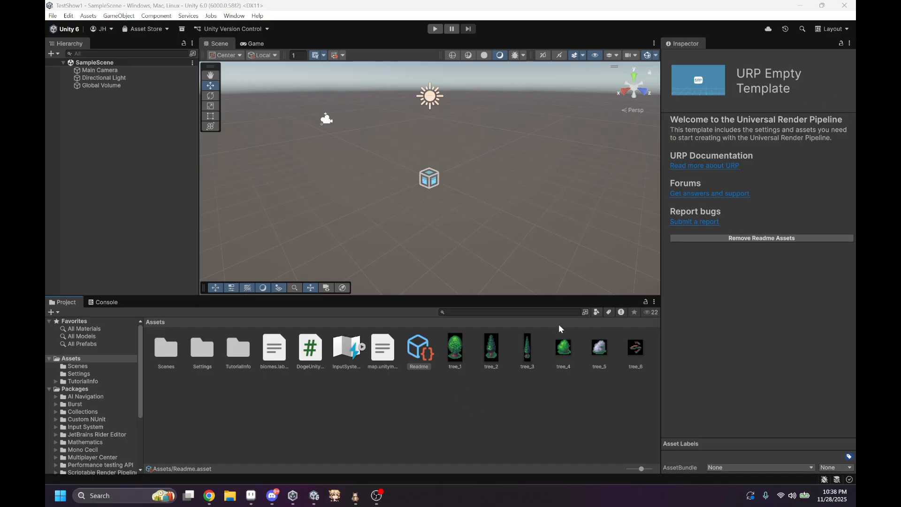
click(455, 348)
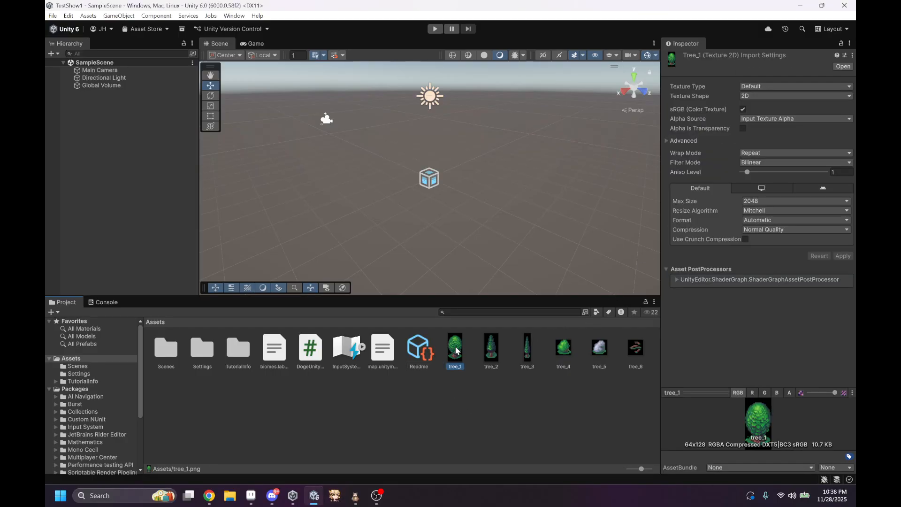
shift+click(639, 348)
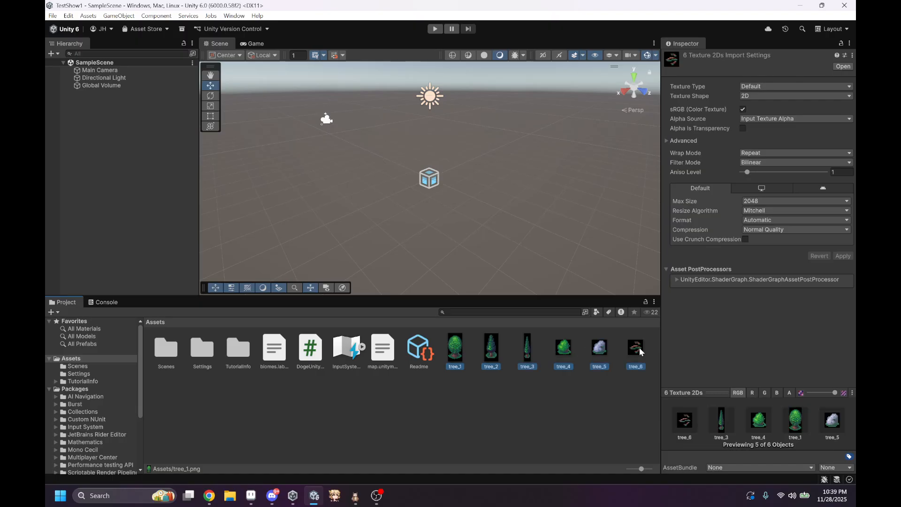
click(753, 93)
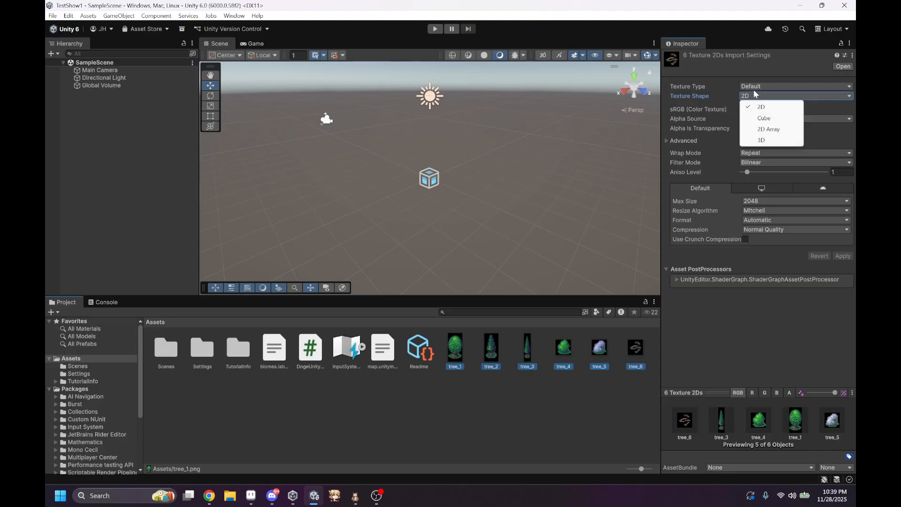
click(753, 86)
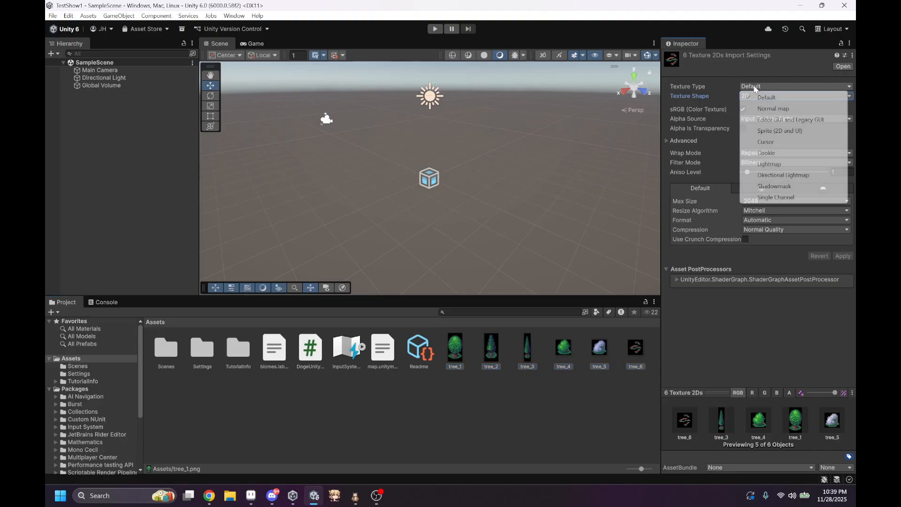
click(771, 131)
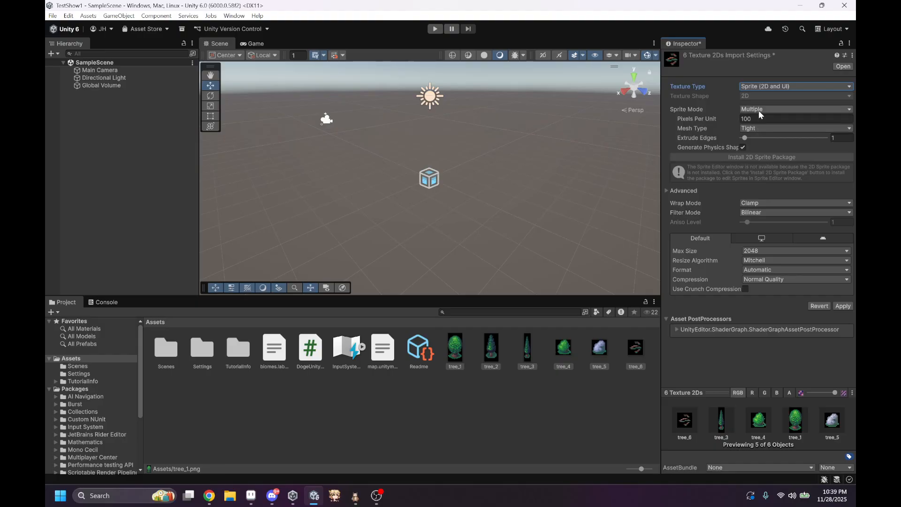
click(758, 109)
click(761, 121)
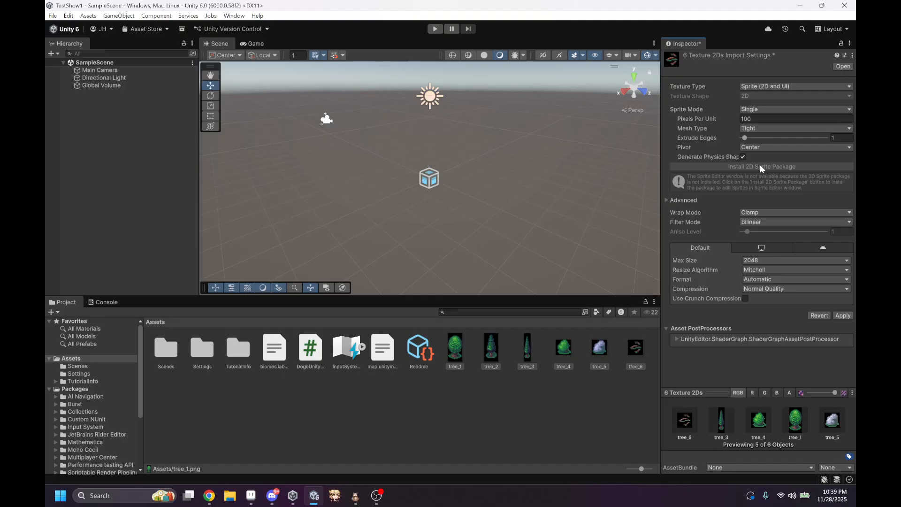
Step: Set the six tree textures' filter mode to Point (no filter) and apply the import settings
click(761, 223)
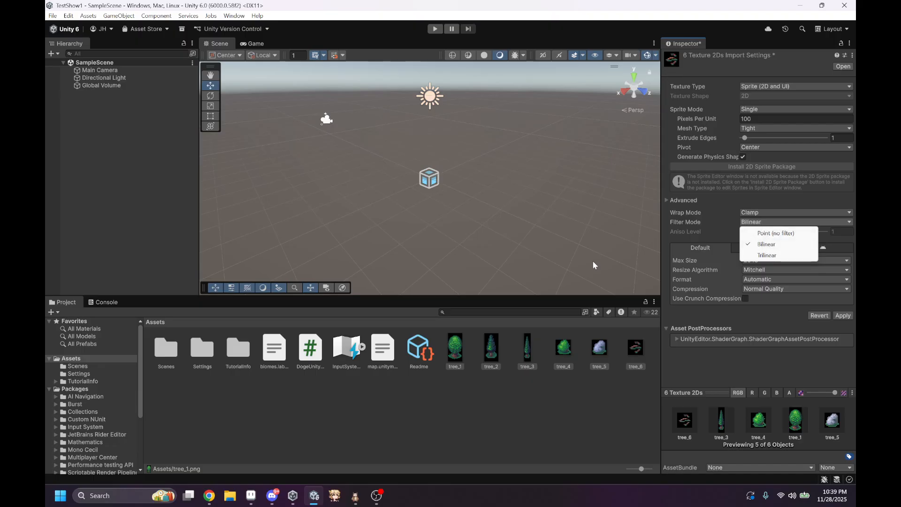
click(765, 233)
click(843, 316)
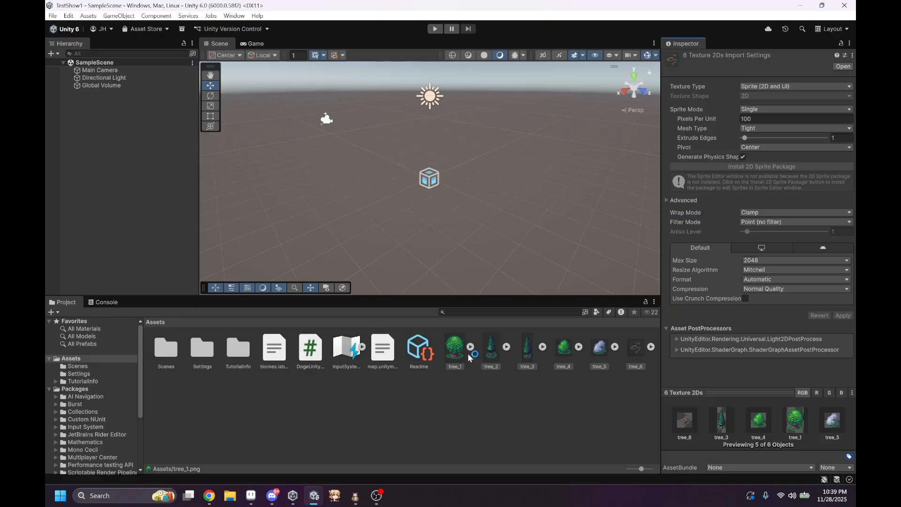
Step: Add the tree_1 sprite to SampleScene as a game object
drag(460, 348, 139, 183)
click(417, 256)
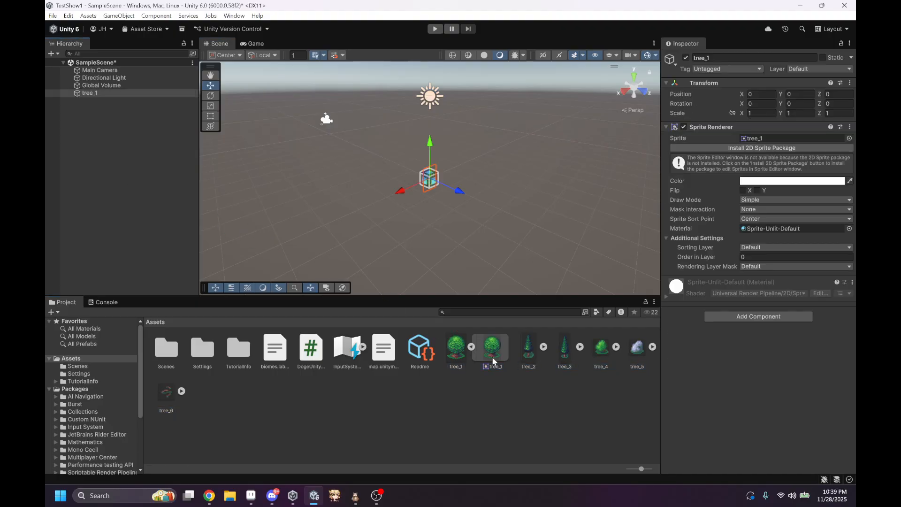
Step: Examine the tree_1 sprite's pixel rendering up close from different angles in the scene
scroll(455, 235, up, 5)
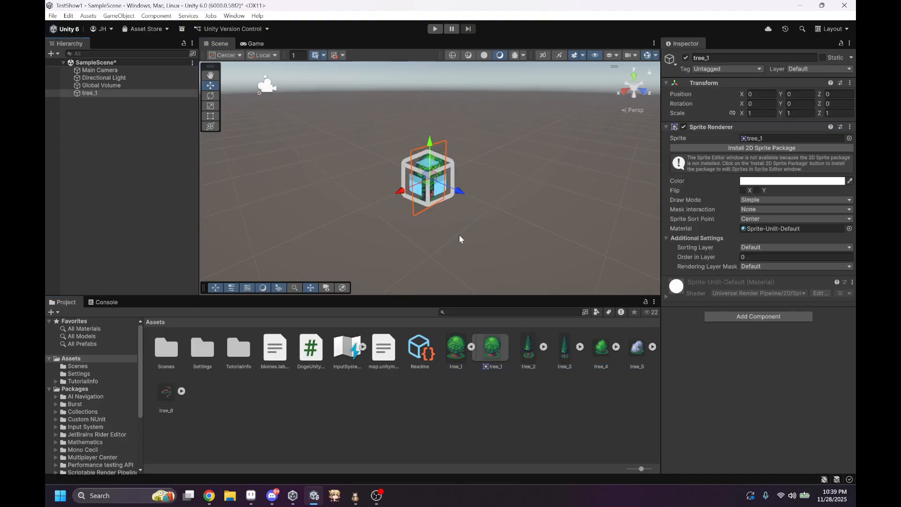
right_drag(515, 241, 384, 216)
key(d)
key(w)
key(s)
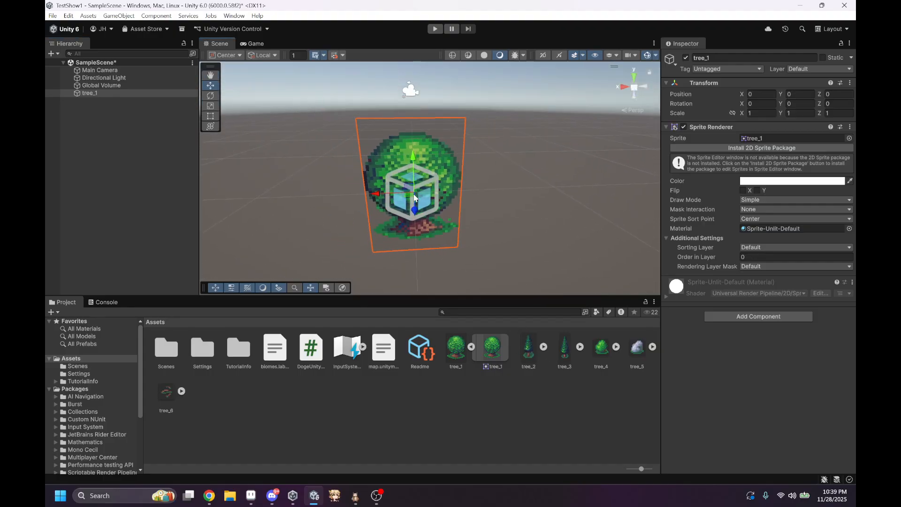
click(519, 195)
alt+drag(419, 163, 851, 212)
right_drag(852, 216, 455, 209)
key(s)
key(d)
click(454, 209)
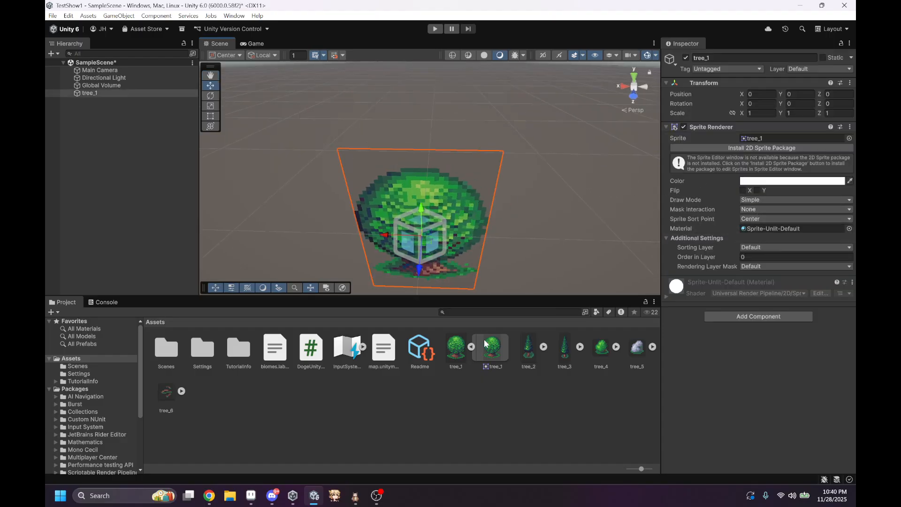
Step: Try Bilinear filtering on the tree_1 texture for comparison, and reapply Point (no filter)
click(454, 348)
click(784, 222)
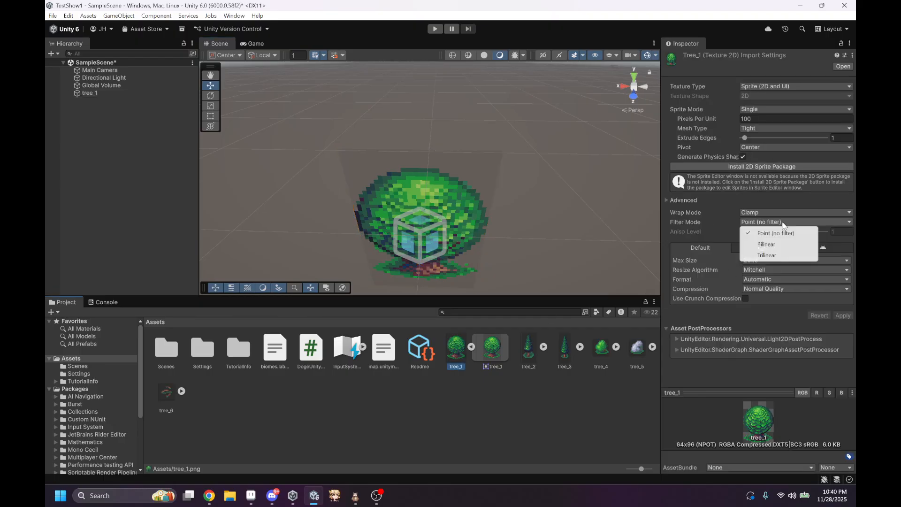
click(767, 244)
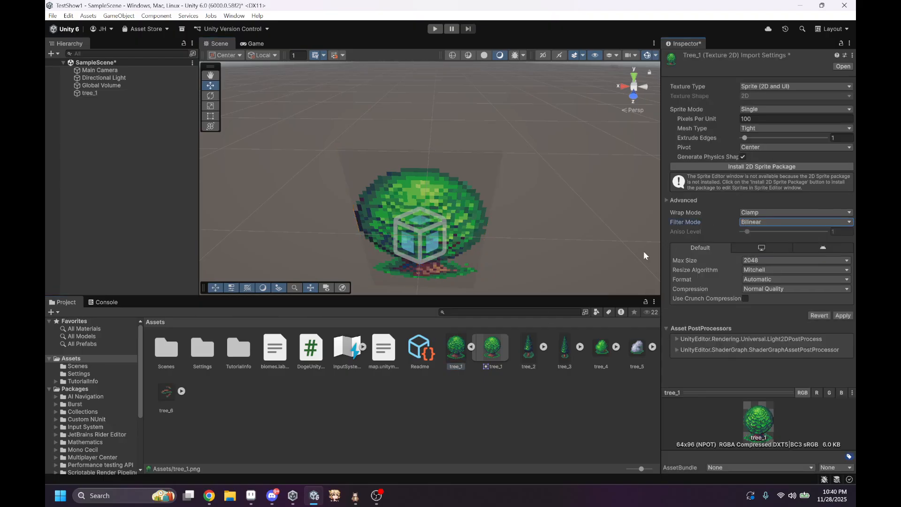
click(843, 316)
click(792, 222)
click(768, 235)
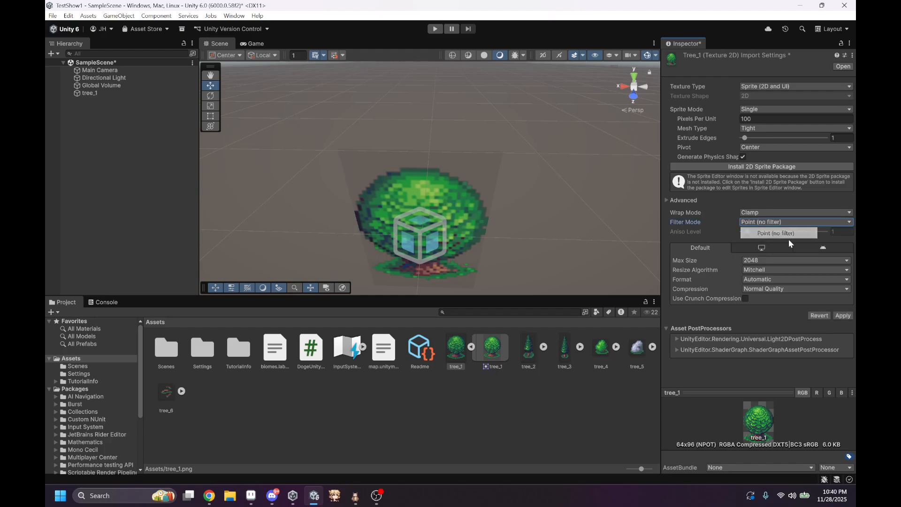
click(842, 316)
right_drag(461, 246, 555, 225)
key(w)
key(s)
key(w)
key(s)
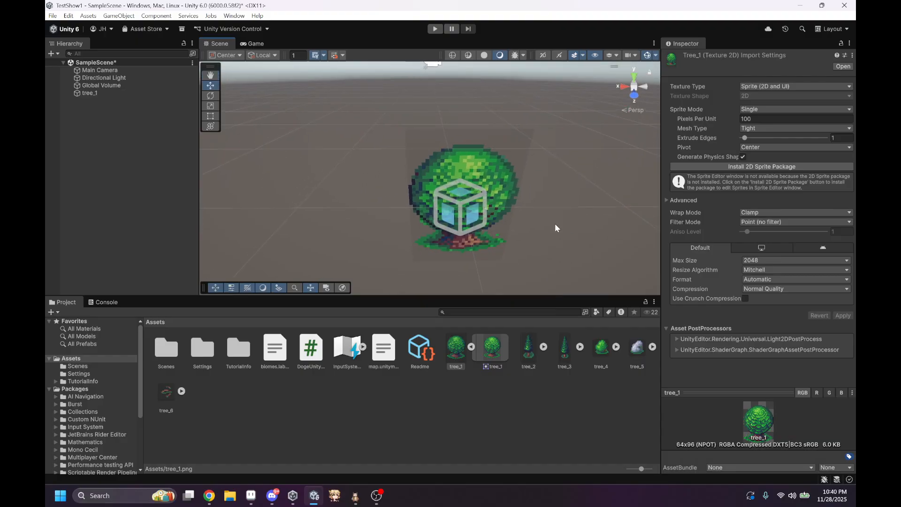
Step: Add the sprites of tree_2 through tree_6 to SampleScene as game objects
click(564, 350)
click(543, 348)
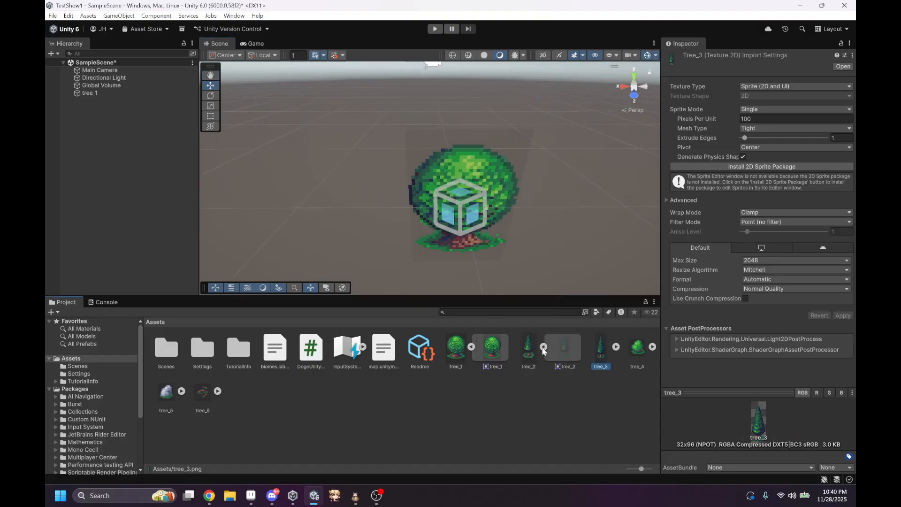
click(566, 351)
drag(567, 351, 148, 181)
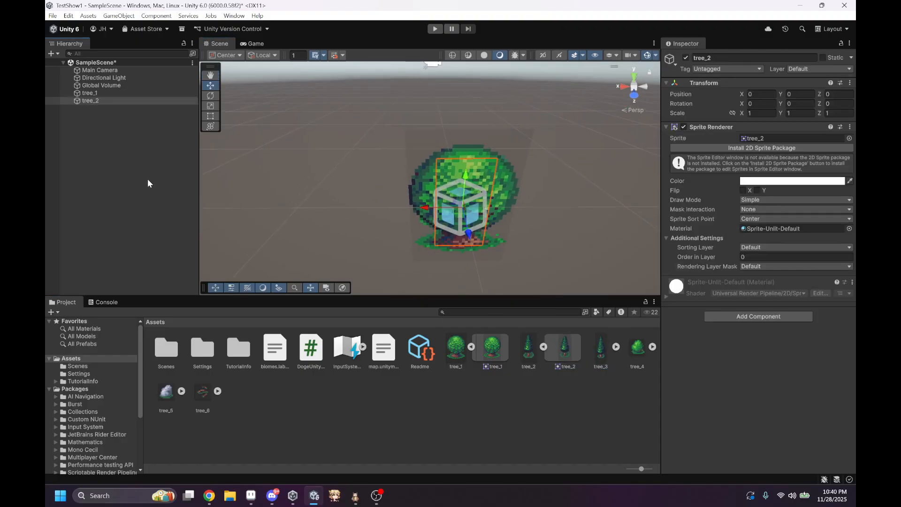
click(616, 347)
drag(643, 357, 52, 183)
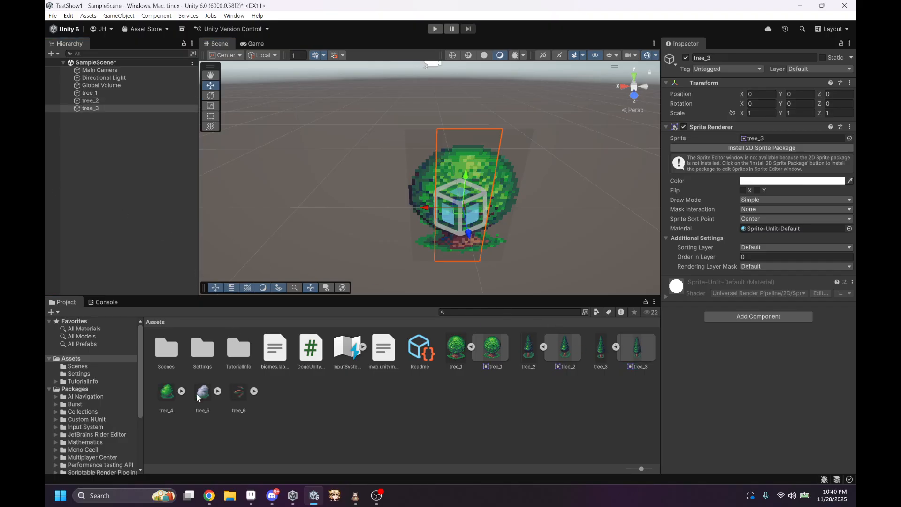
click(182, 391)
drag(211, 392, 122, 183)
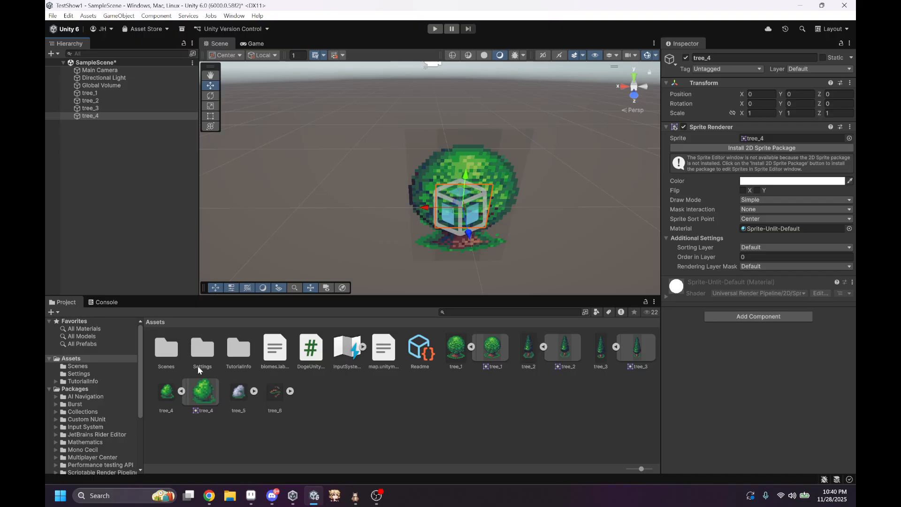
click(241, 391)
click(253, 391)
drag(263, 397, 145, 206)
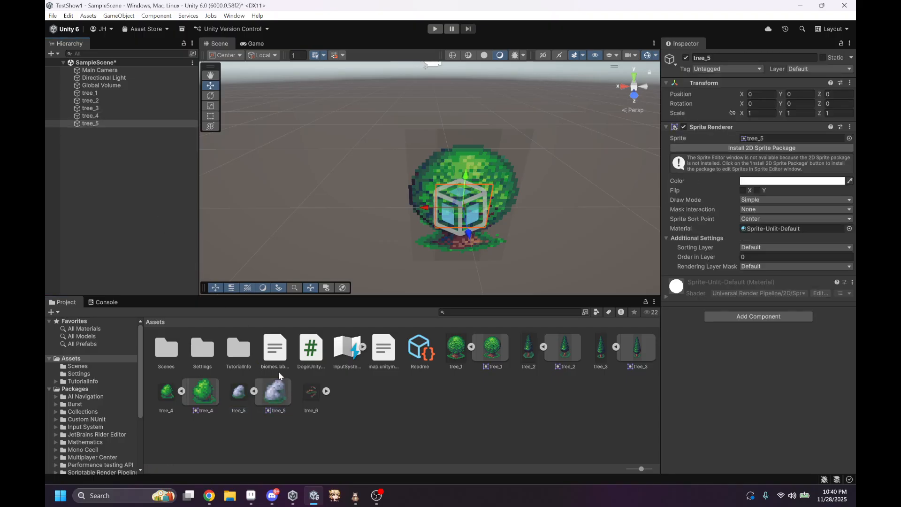
click(326, 391)
drag(348, 392, 136, 188)
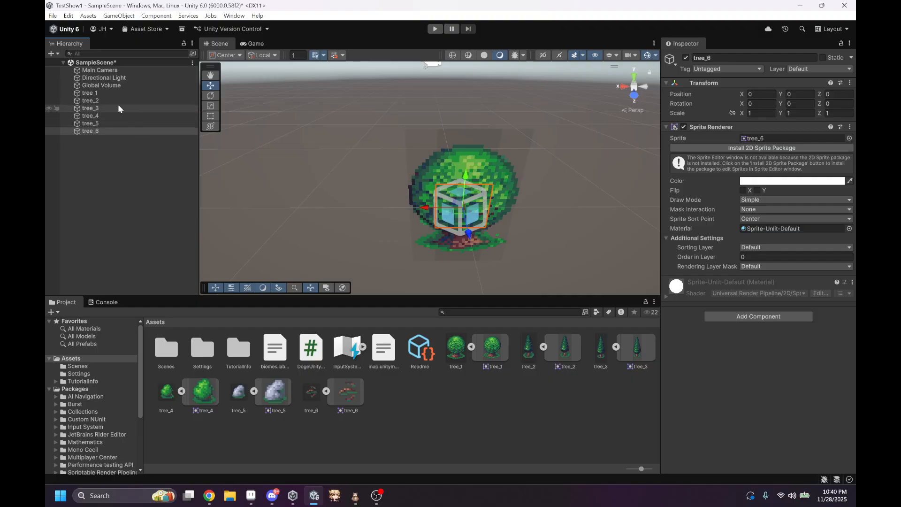
Step: Set Order in Layer to 1 for all six tree objects in the scene
click(107, 93)
shift+click(96, 129)
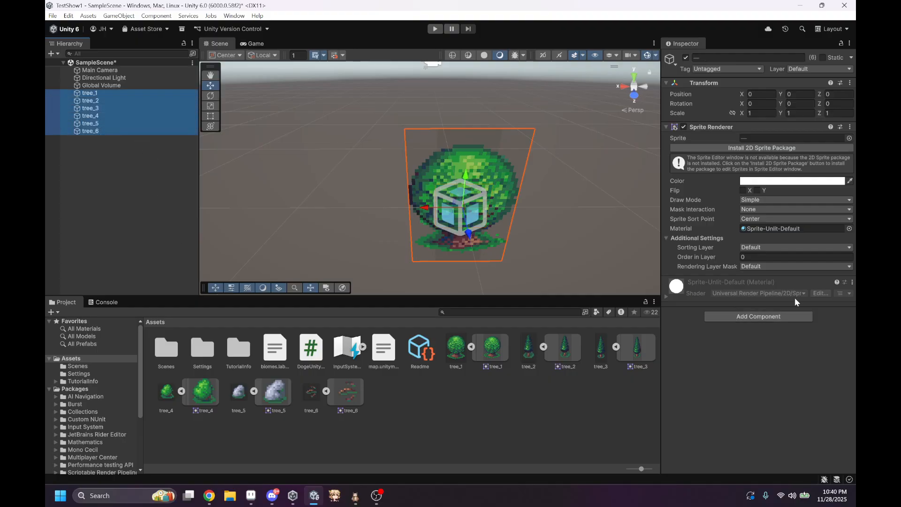
click(768, 257)
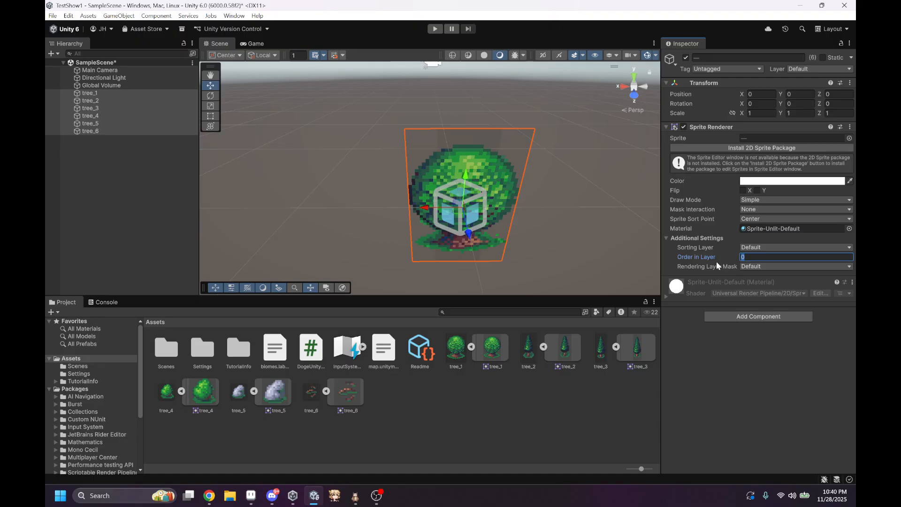
text(1)
right_drag(595, 226, 601, 179)
key(w)
key(s)
key(w)
key(s)
key(w)
key(s)
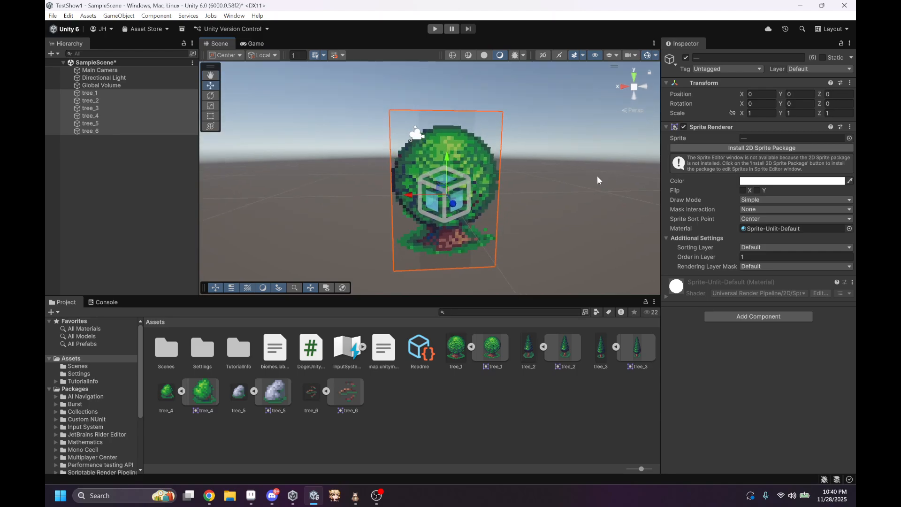
Step: Create prefabs of the six tree objects in the Assets folder
drag(141, 104, 424, 399)
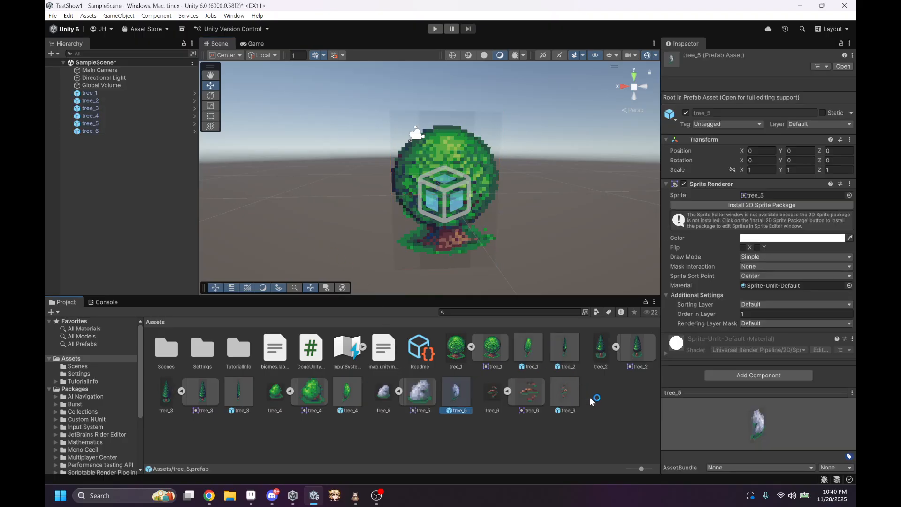
right_click(443, 427)
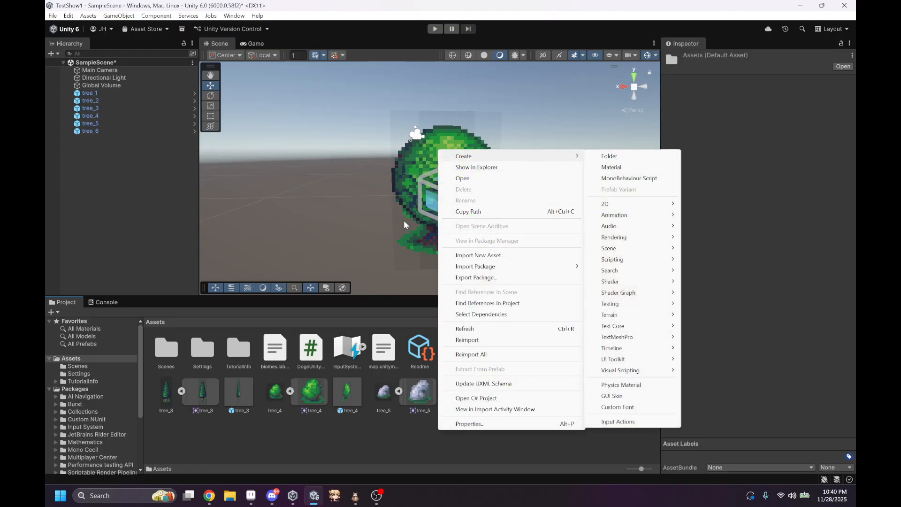
click(295, 443)
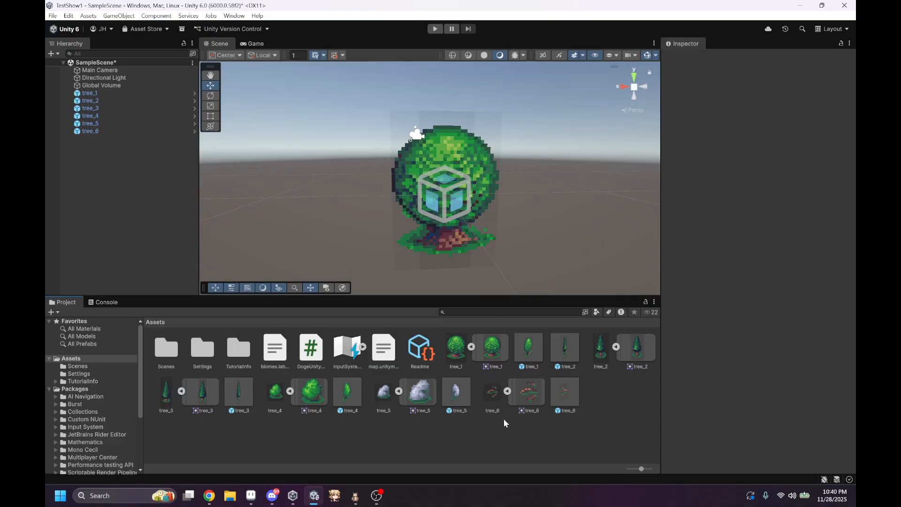
Step: Delete the six tree objects, tree_1 through tree_6, from SampleScene
click(117, 92)
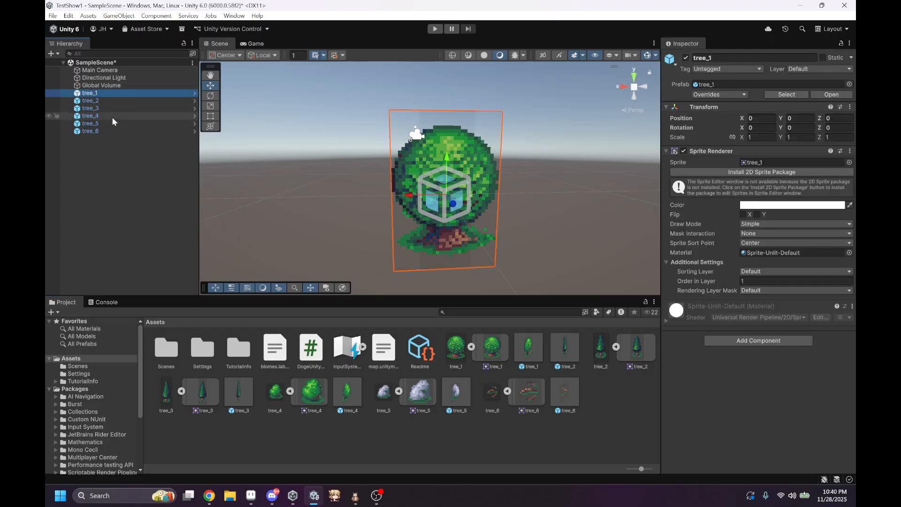
shift+click(104, 133)
key(Delete)
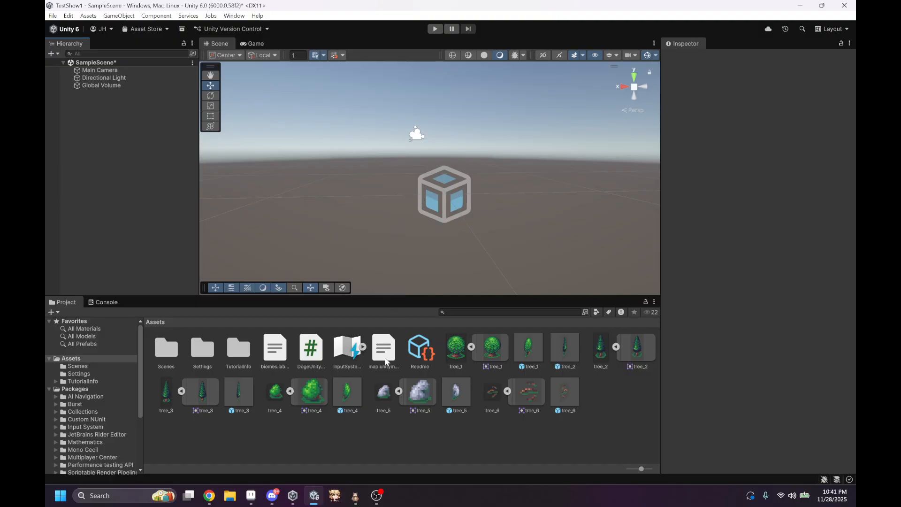
right_drag(465, 222, 467, 252)
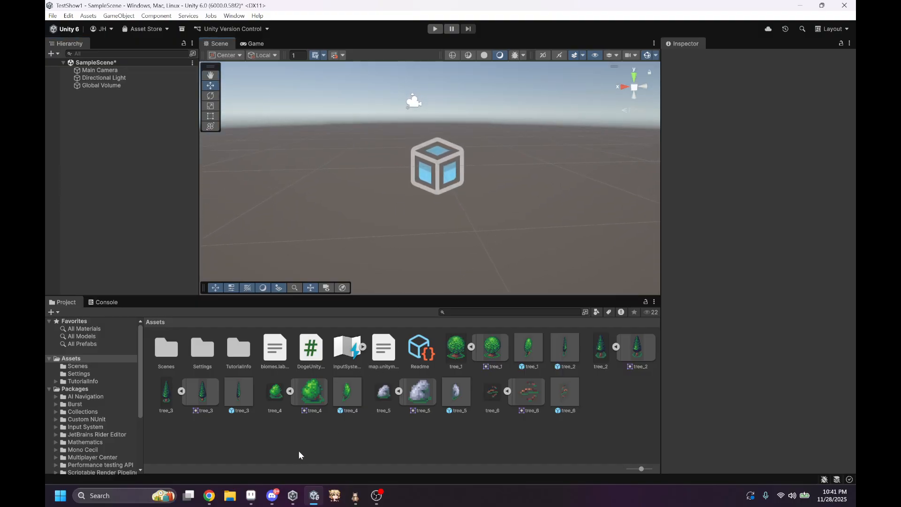
Step: In Doge Tile Map Editor, export the base map PNG as BaseMap221 into the export11 folder
click(355, 495)
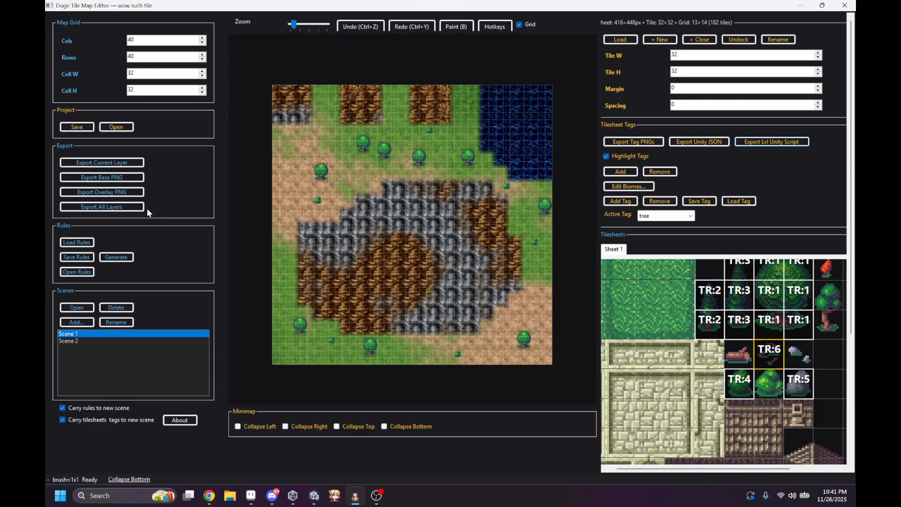
click(102, 178)
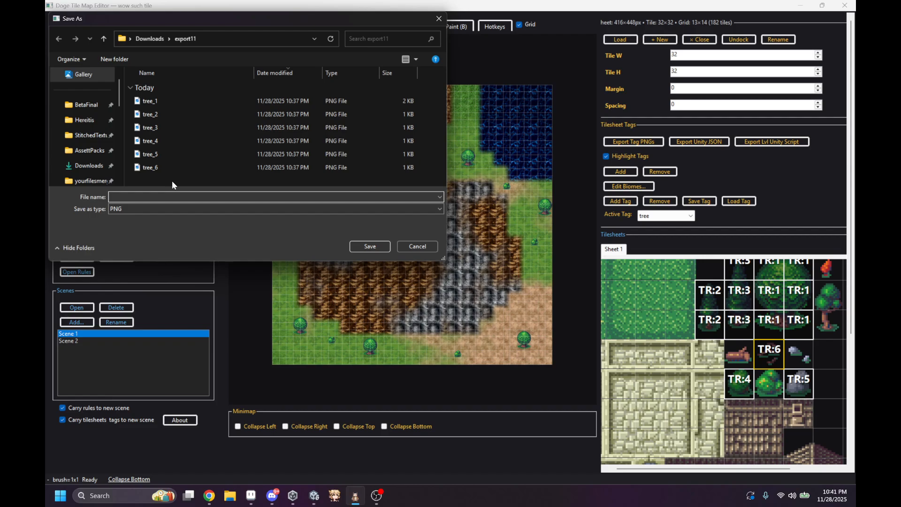
text(BaseMap221)
key(Return)
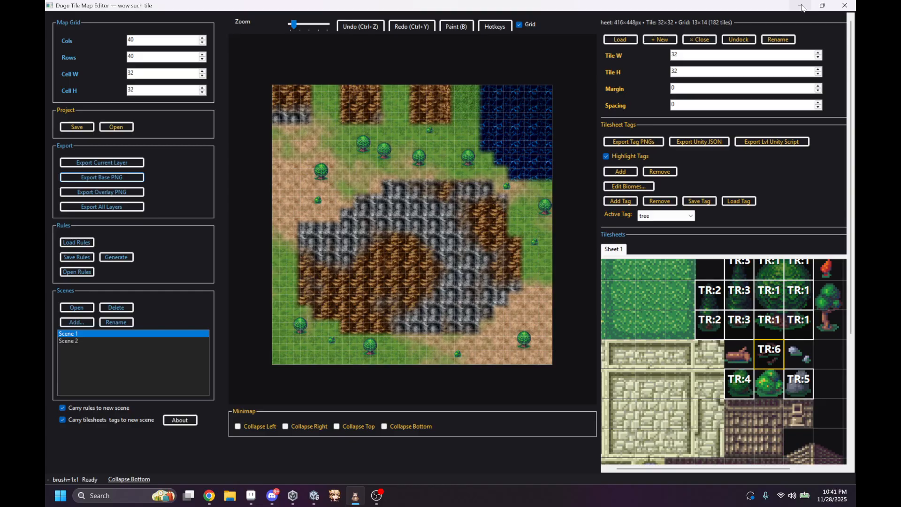
Step: Import the BaseMap221 image from the Downloads export11 folder into the Unity project's Assets folder
click(313, 495)
click(229, 495)
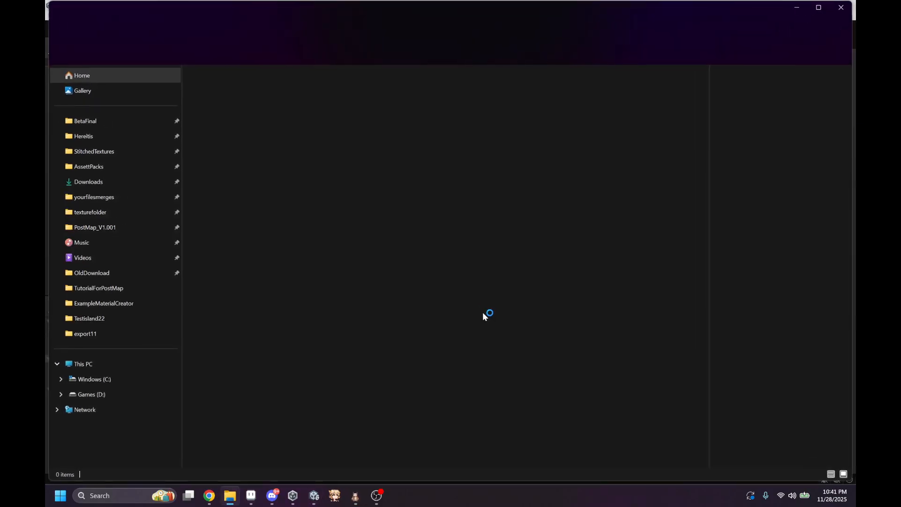
click(94, 182)
double_click(243, 325)
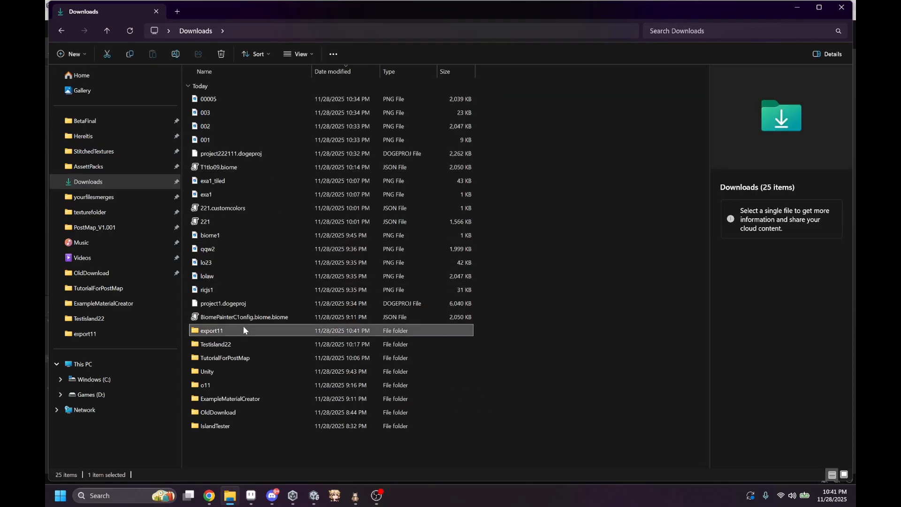
drag(291, 13, 773, 213)
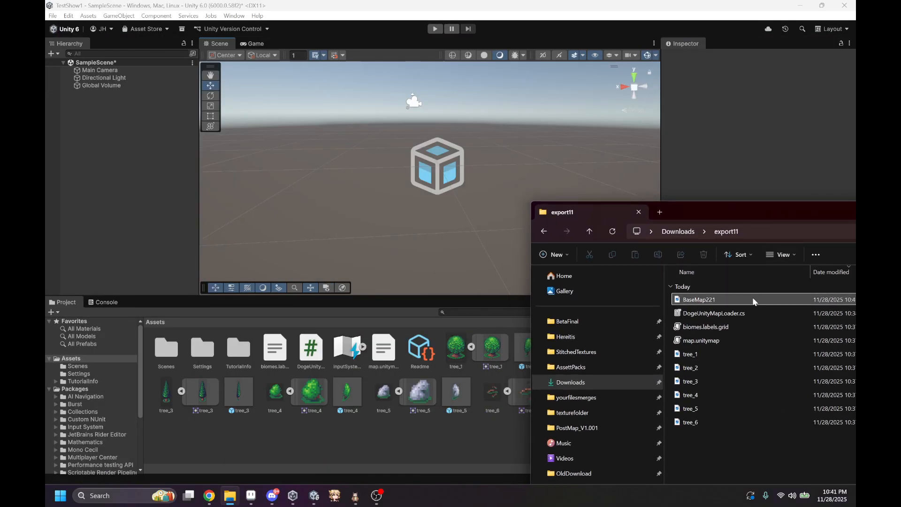
drag(752, 300, 621, 302)
drag(694, 300, 397, 441)
Step: Apply Sprite (2D and UI) texture type, Single sprite mode and Point (no filter) filtering to the BaseMap221 texture
click(751, 86)
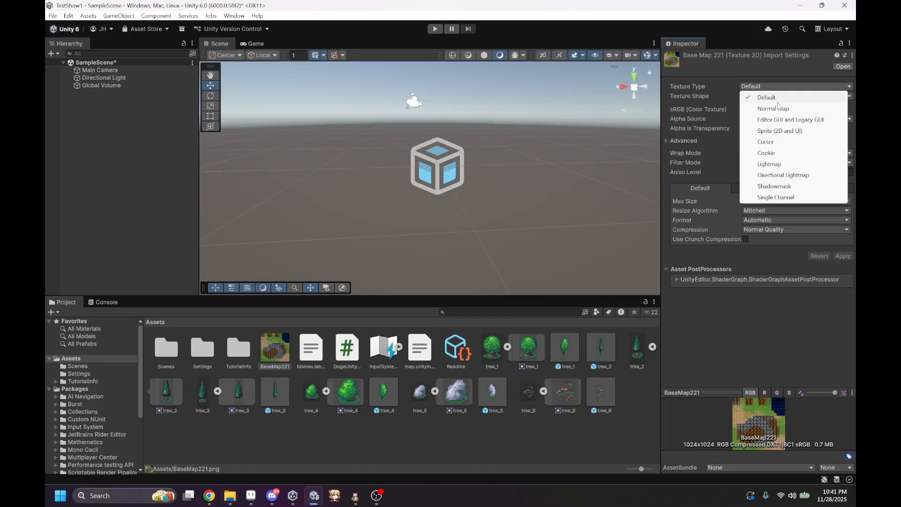
click(774, 130)
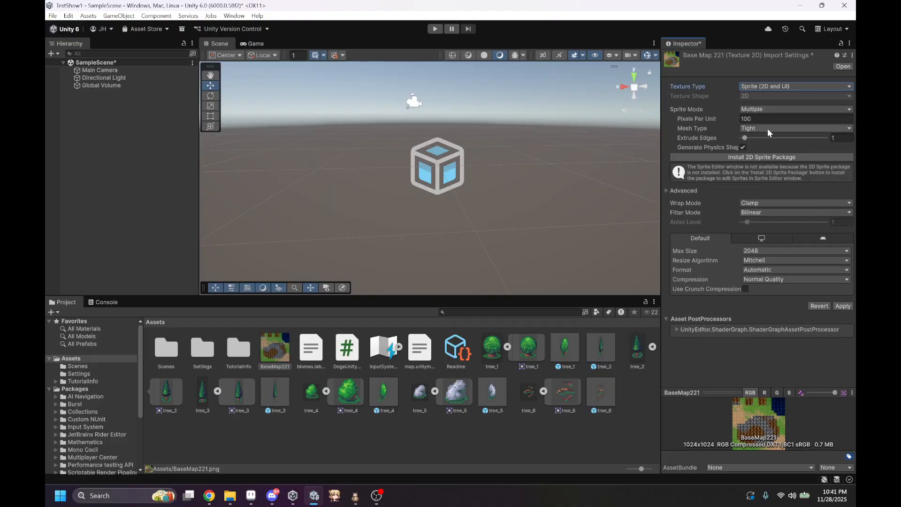
click(769, 109)
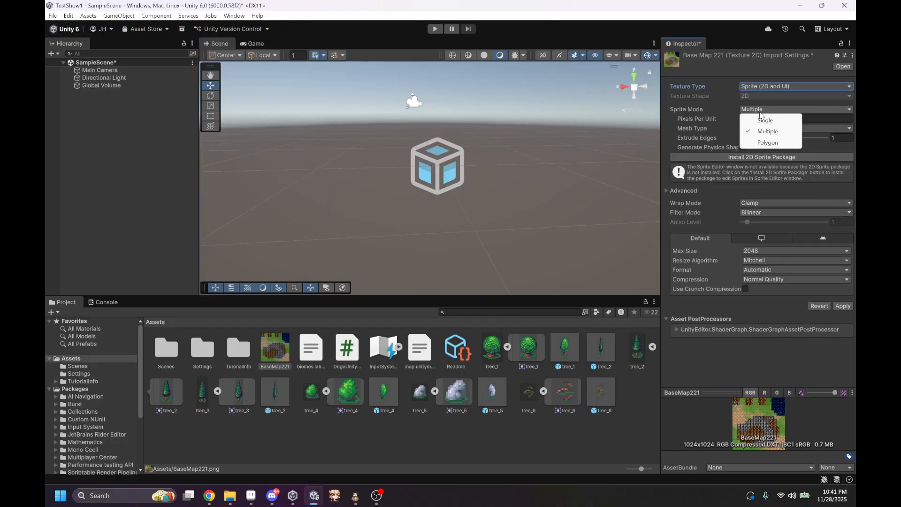
click(758, 119)
click(769, 222)
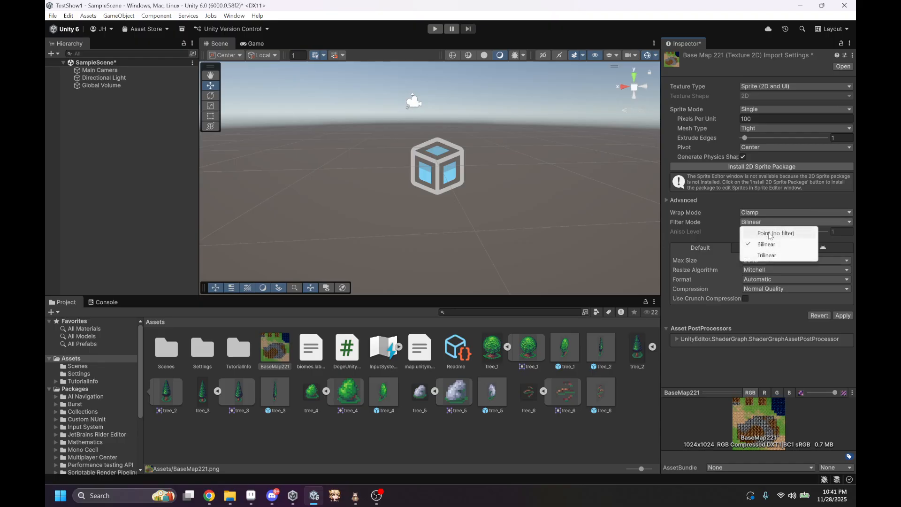
click(765, 231)
click(842, 315)
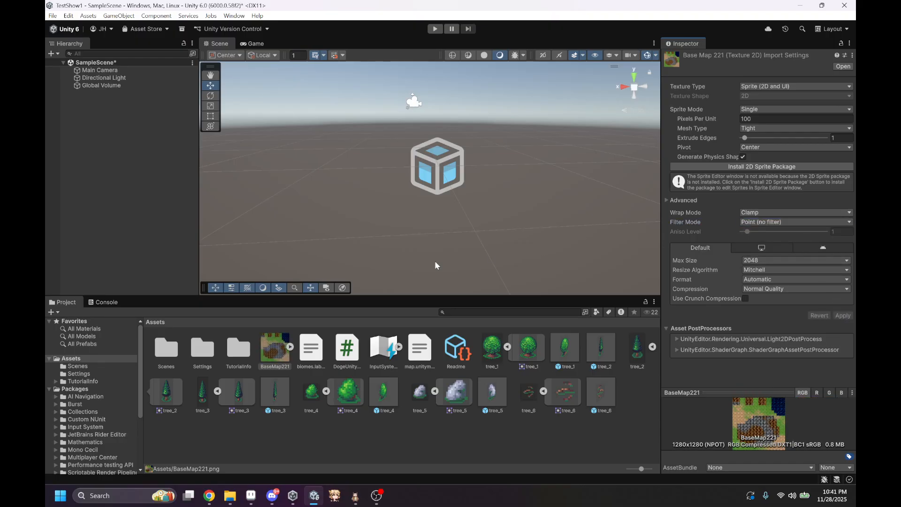
Step: Create an empty game object in SampleScene
click(454, 236)
right_drag(453, 235, 472, 233)
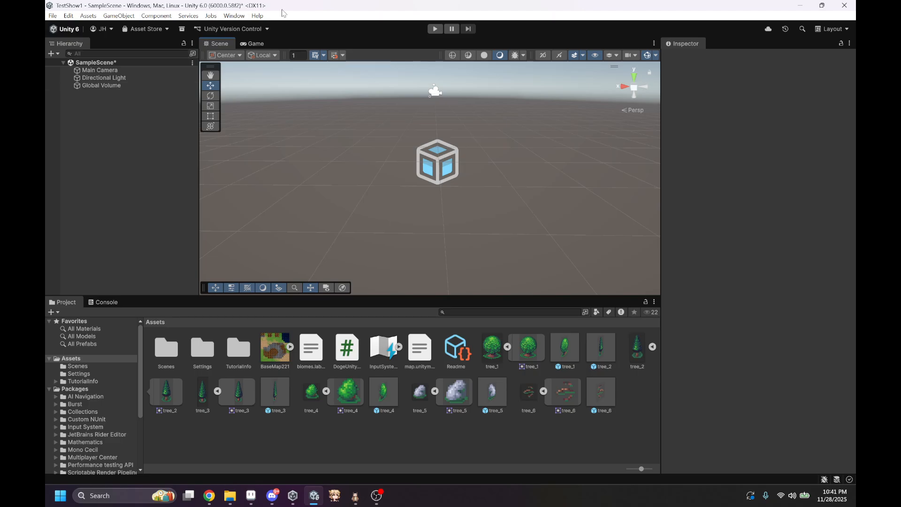
right_click(83, 104)
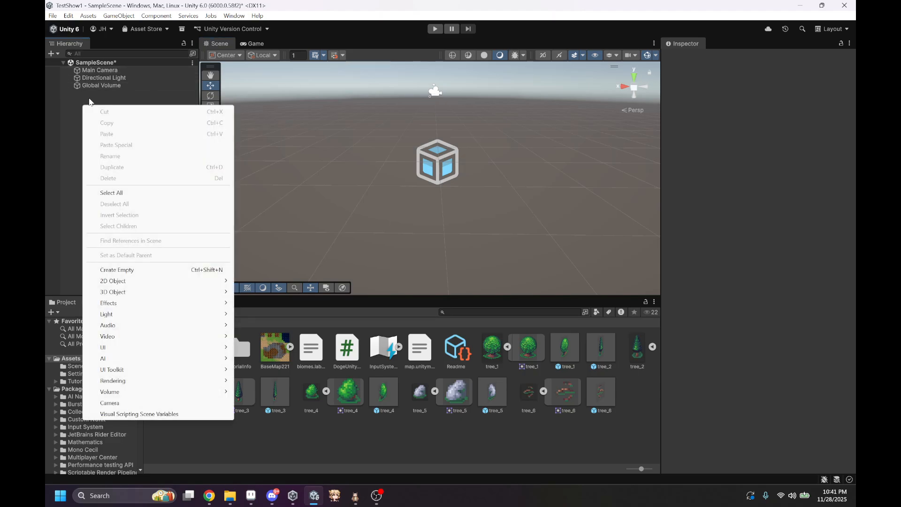
click(127, 271)
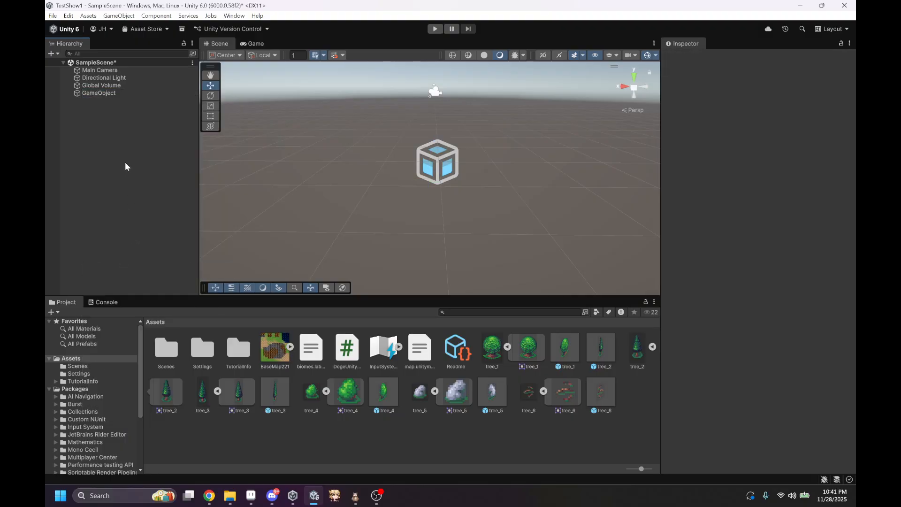
Step: Attach the DogeUnityMapLoader script to the empty GameObject as a component
click(104, 93)
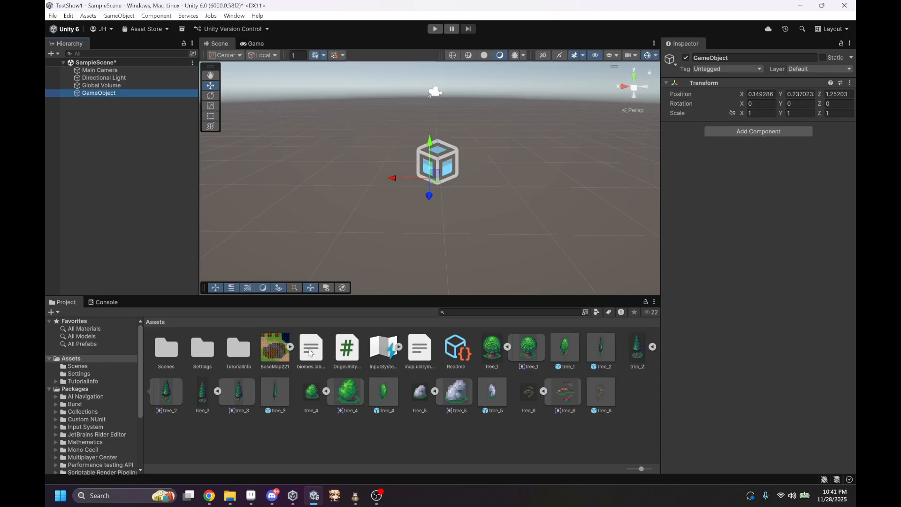
click(340, 349)
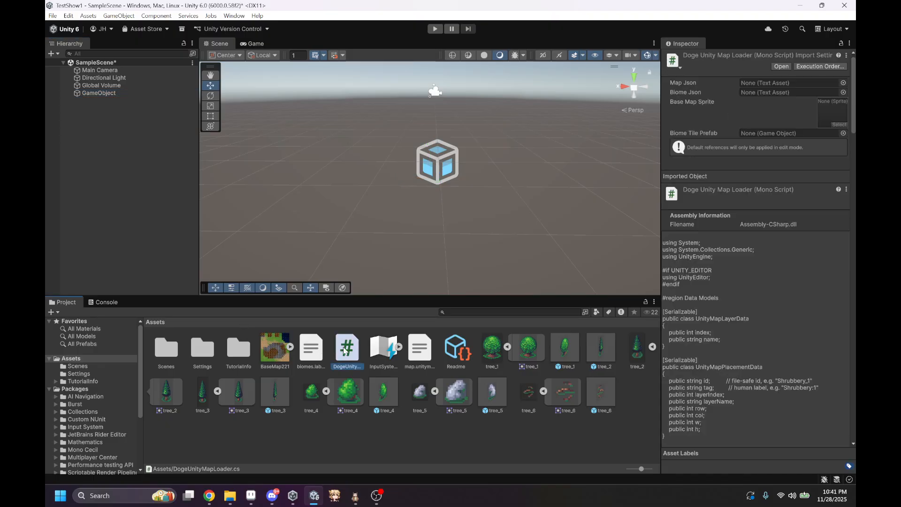
click(115, 94)
drag(333, 351, 716, 215)
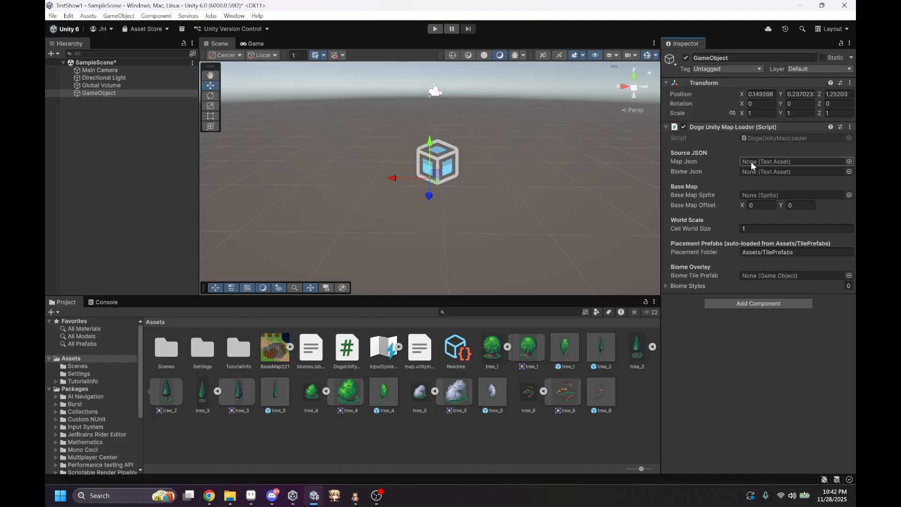
Step: Look through the contents of map.unitymap and assign it as the Map Json of the GameObject's Doge Unity Map Loader
click(414, 353)
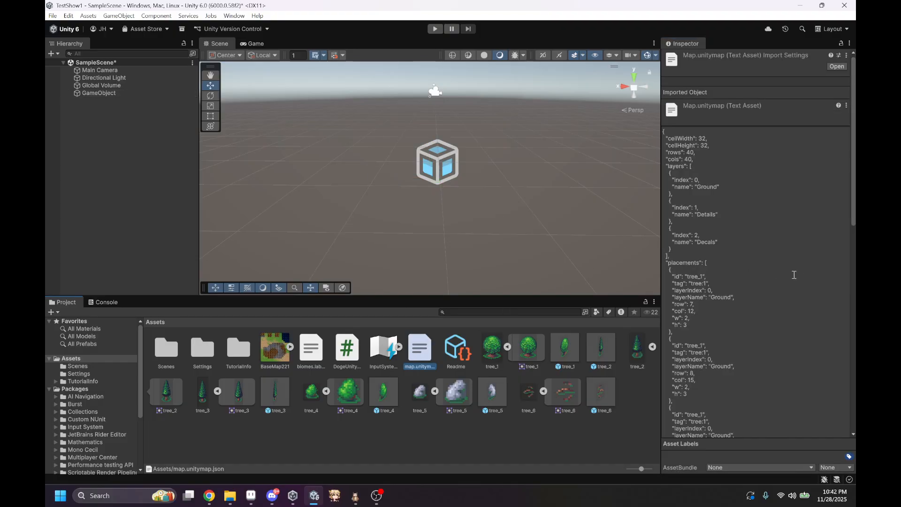
scroll(792, 262, down, 3)
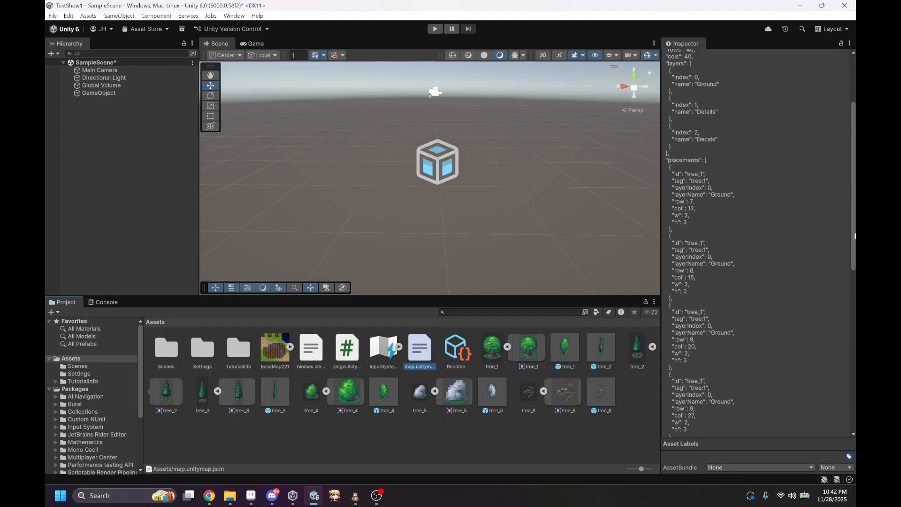
scroll(835, 328, down, 8)
scroll(842, 359, up, 10)
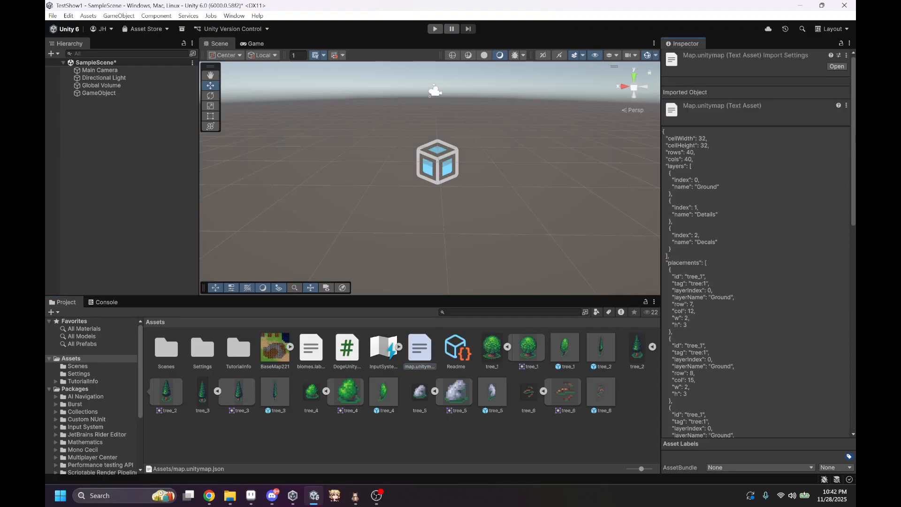
click(99, 94)
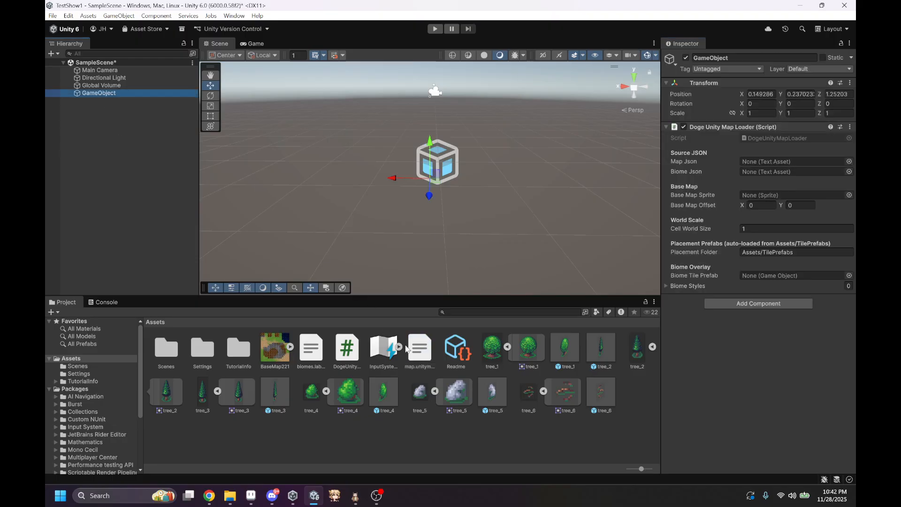
drag(417, 348, 761, 161)
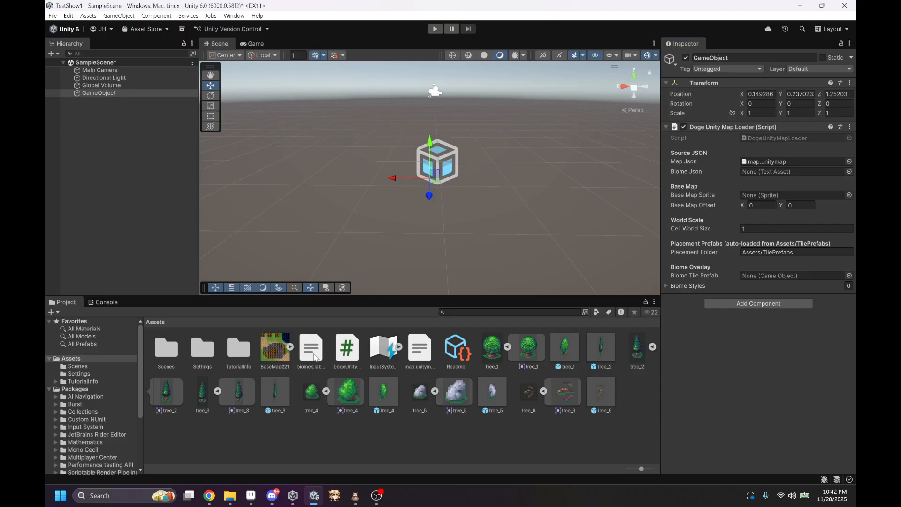
Step: Look through the contents of biomes.labels.grid and assign it as the Biome Json of the GameObject's Doge Unity Map Loader
click(312, 351)
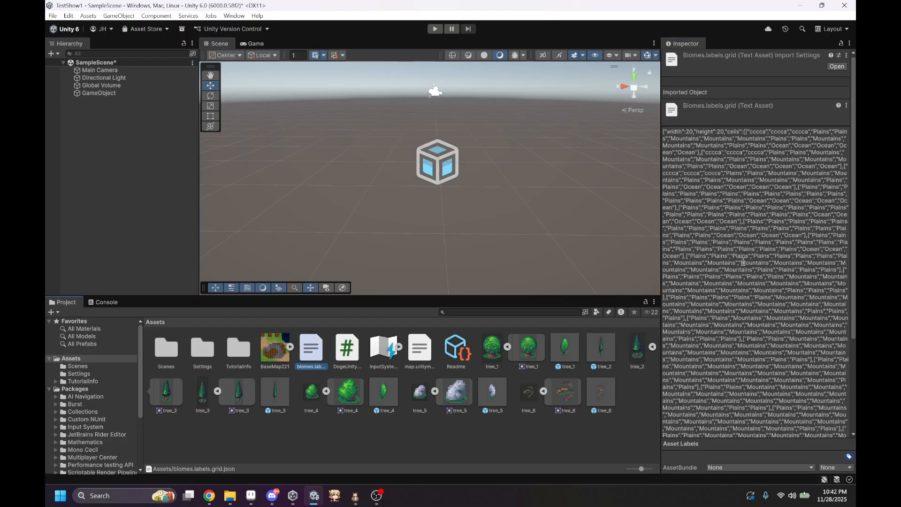
drag(764, 135, 795, 187)
click(787, 220)
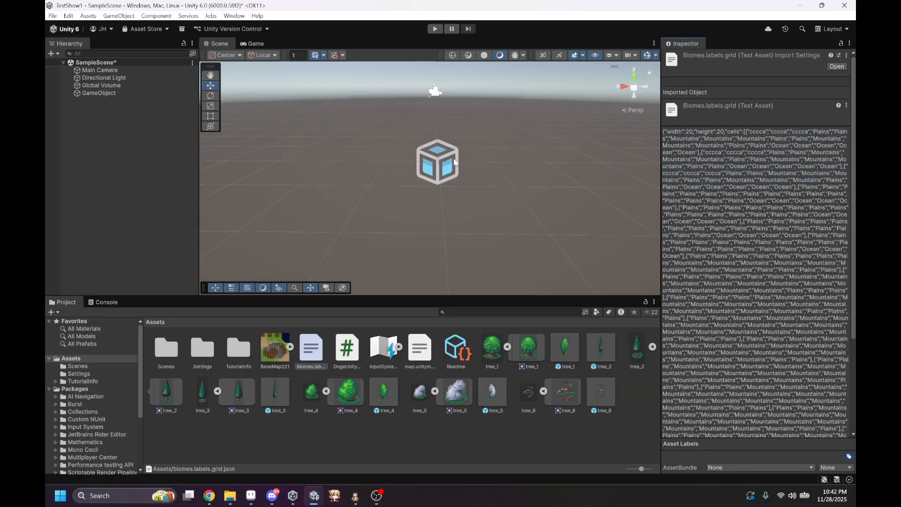
click(100, 93)
drag(311, 348, 764, 172)
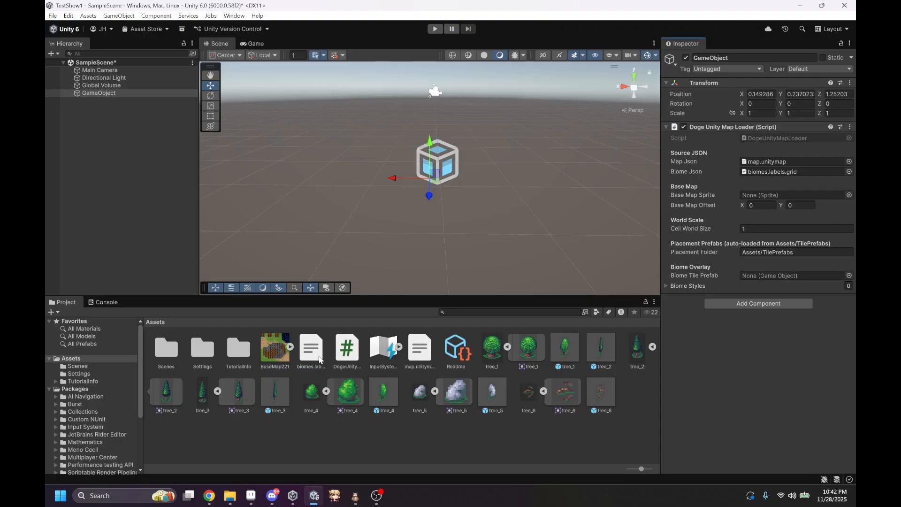
Step: Switch to Aseprite, create a 32 × 32 px RGB sprite with a transparent background, and paint its whole canvas white
click(252, 498)
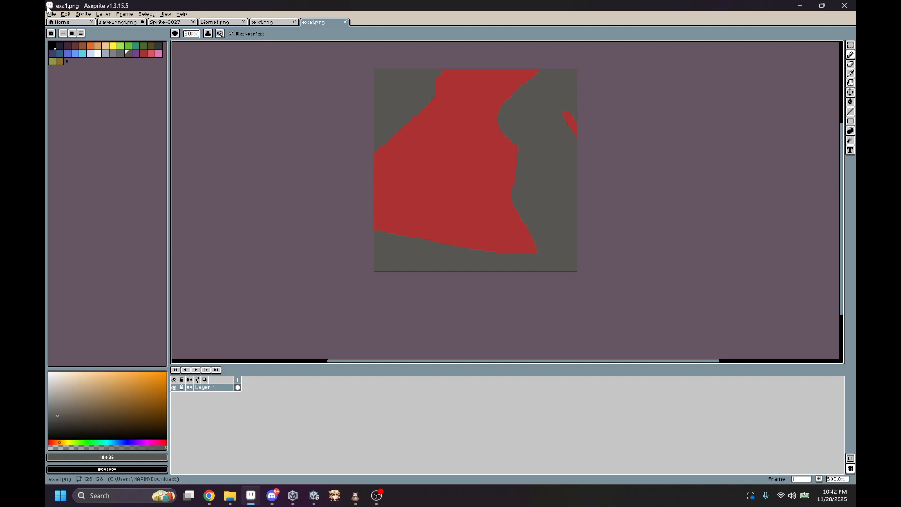
click(53, 14)
click(59, 23)
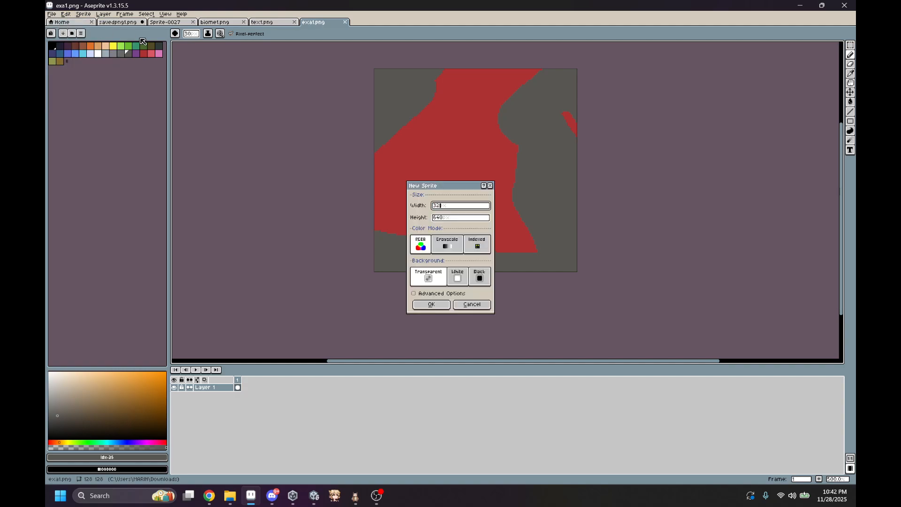
key(Tab)
text(32)
key(Return)
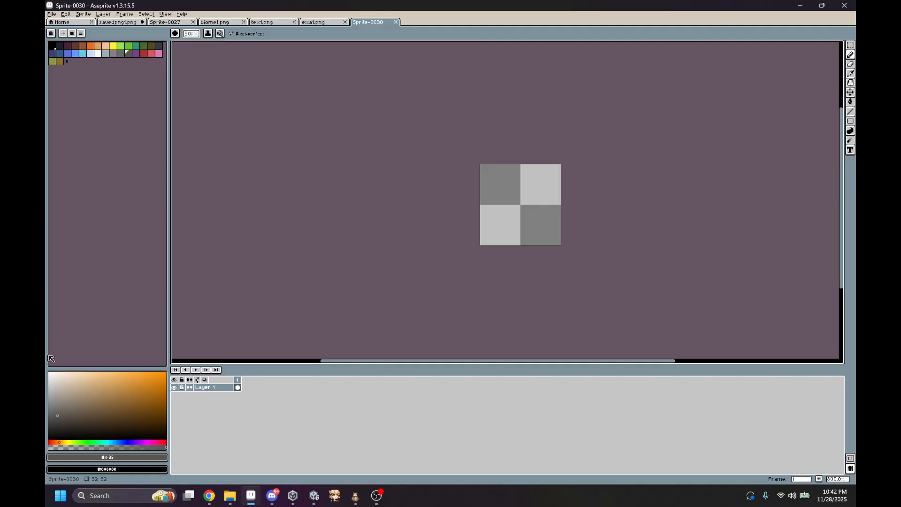
click(49, 373)
mouse_move(482, 167)
mouse_down()
mouse_move(549, 152)
mouse_move(509, 221)
mouse_up()
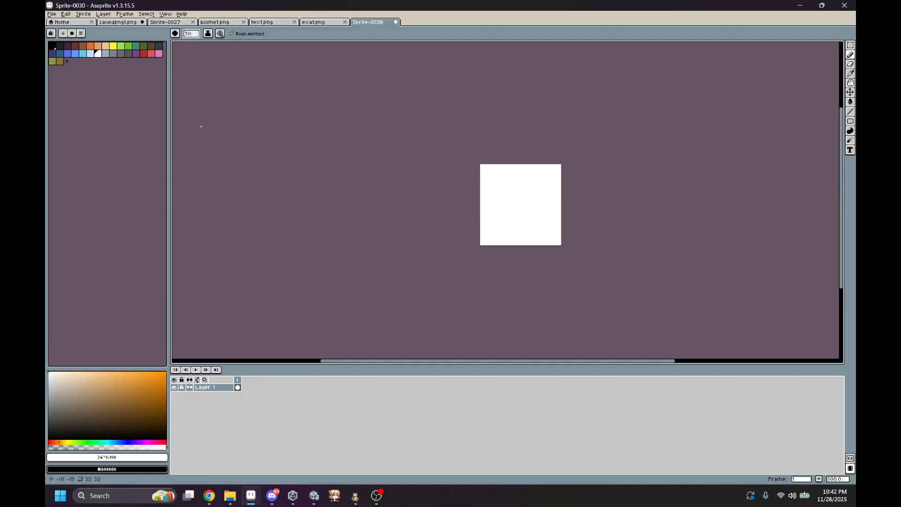
Step: Save the white sprite as tileprefab.png in the export11 folder inside Downloads
click(49, 14)
click(66, 53)
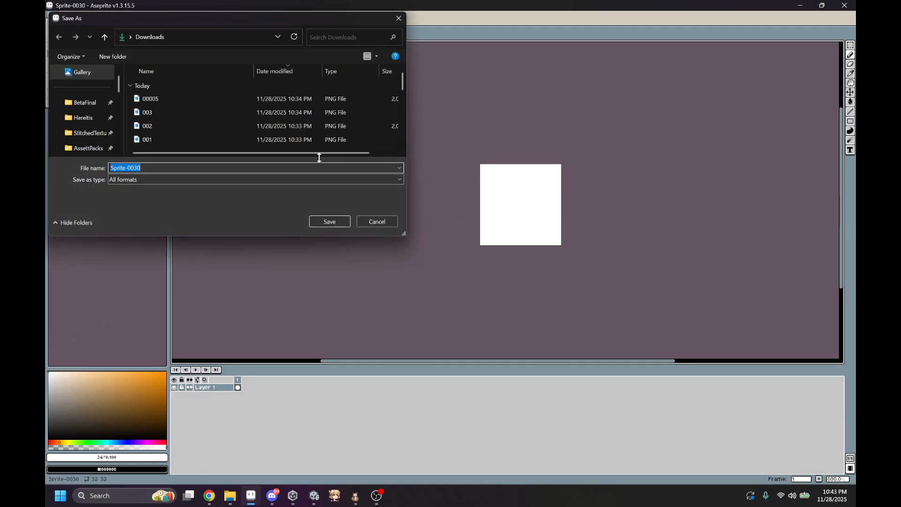
scroll(166, 128, down, 5)
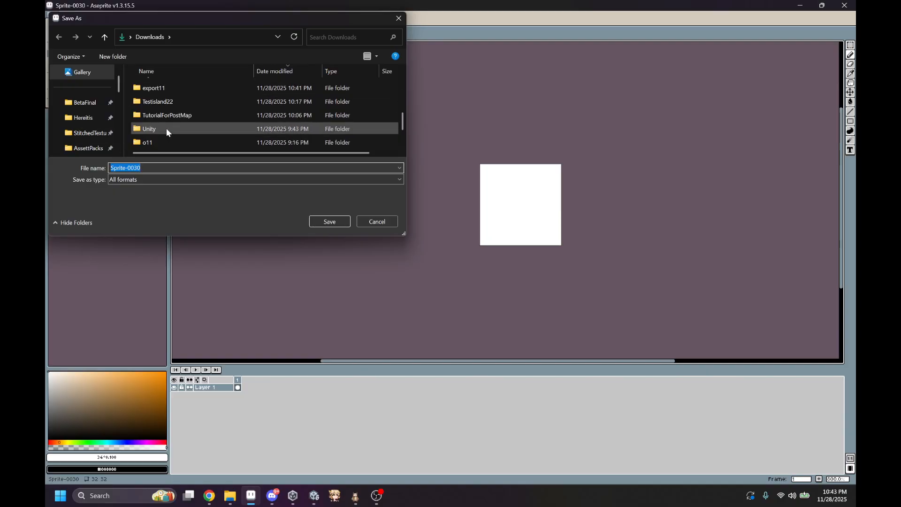
scroll(164, 109, up, 1)
double_click(153, 124)
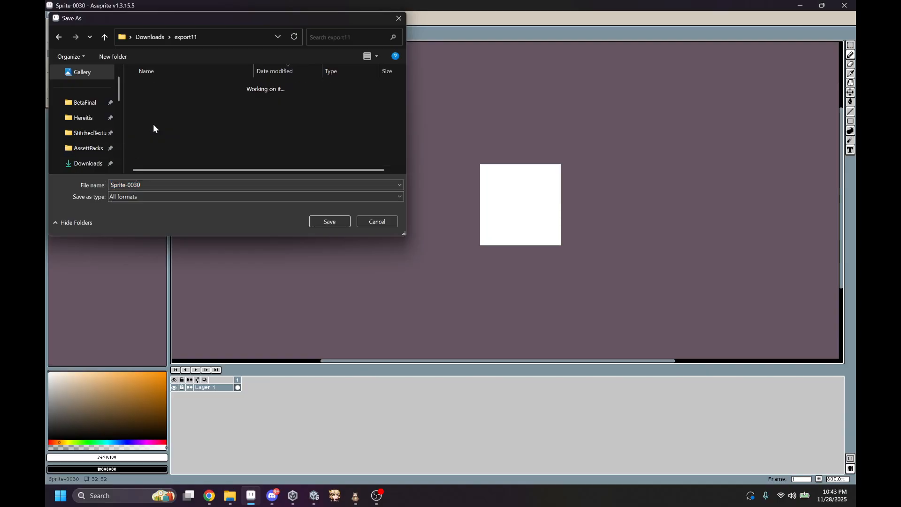
double_click(153, 184)
text(tileprefab)
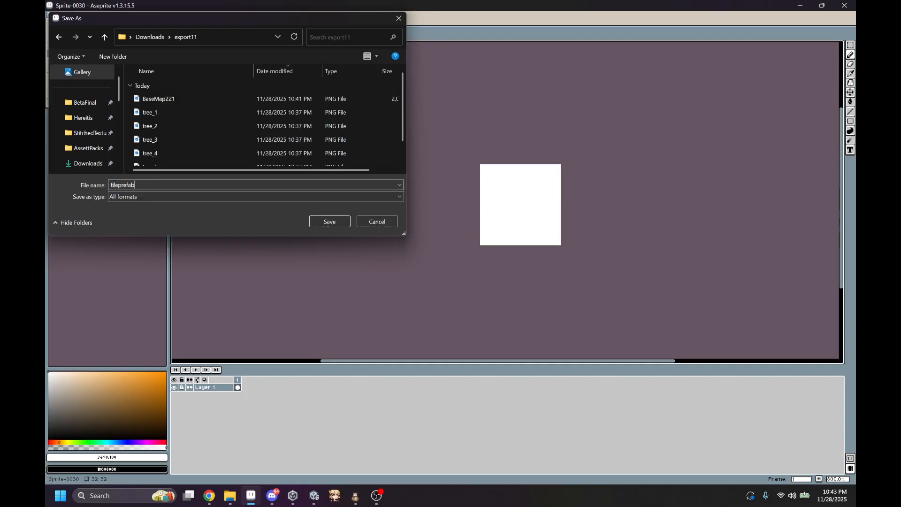
text(.png)
key(Return)
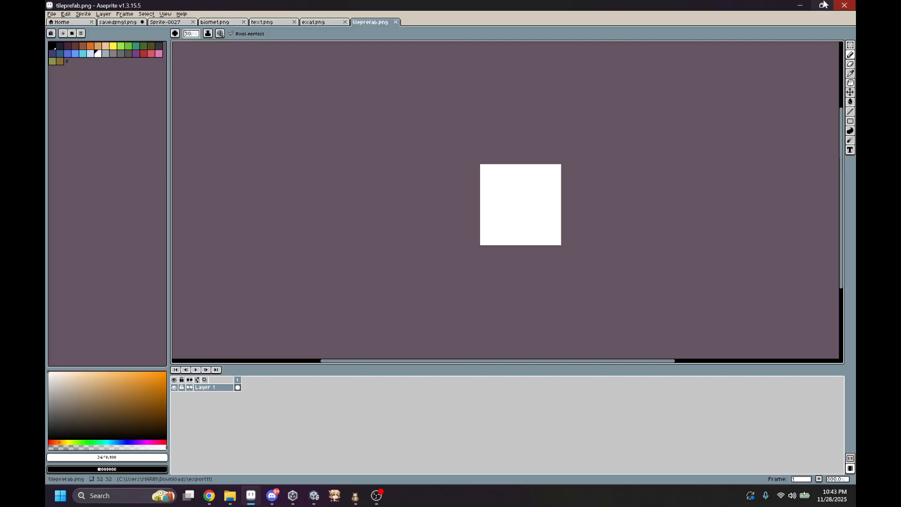
Step: Return to Unity and import tileprefab.png from the export11 folder into the project's Assets
click(802, 5)
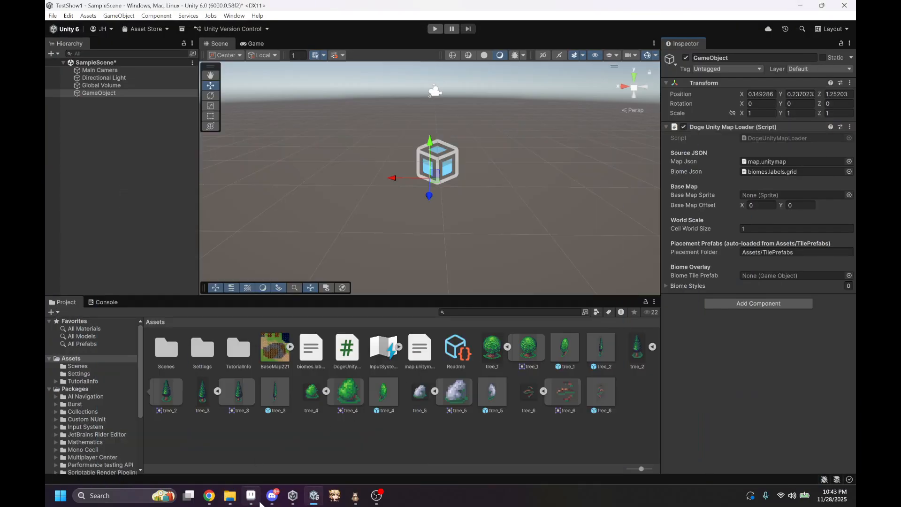
click(265, 460)
click(704, 300)
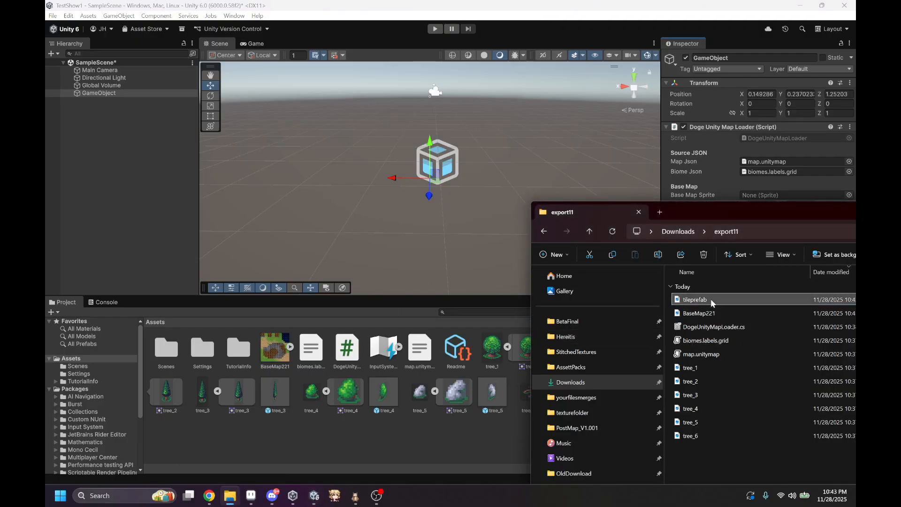
click(449, 459)
Step: Apply Sprite (2D and UI) texture type, Single sprite mode and Point (no filter) filtering to the tileprefab texture
click(492, 357)
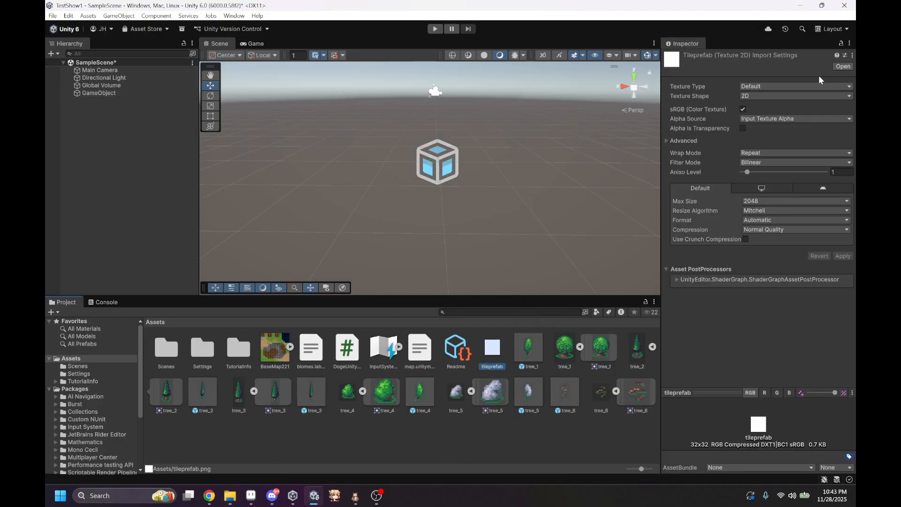
click(799, 87)
click(779, 131)
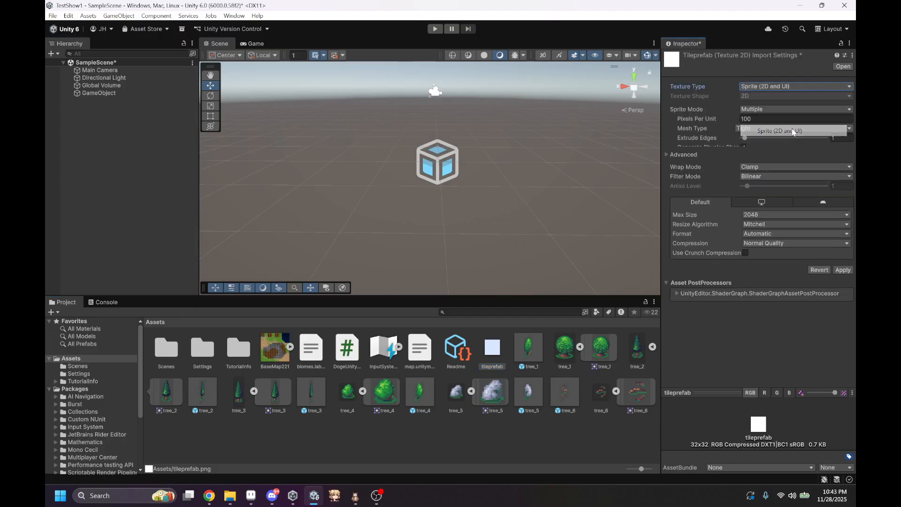
click(761, 113)
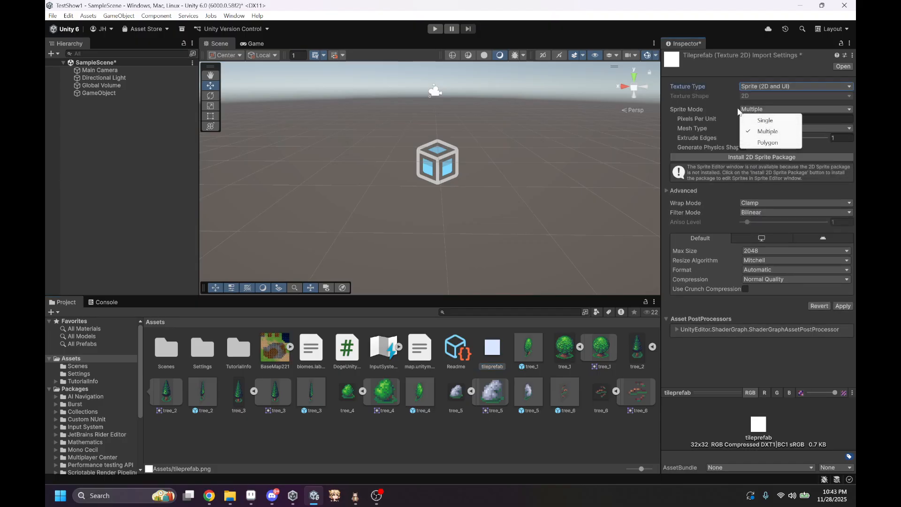
click(763, 119)
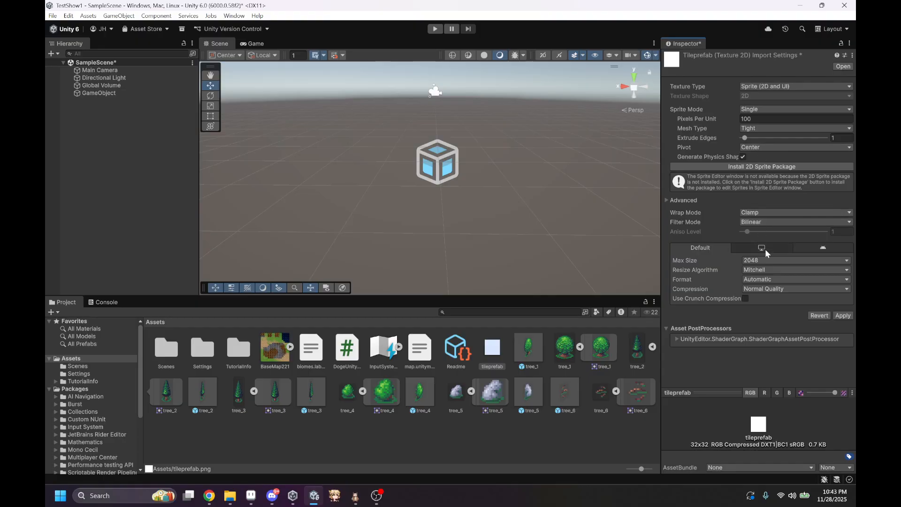
click(762, 222)
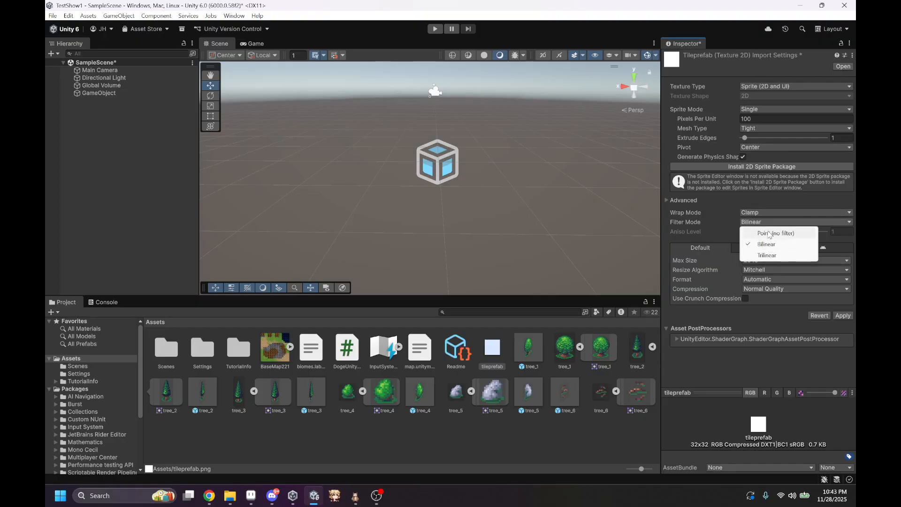
click(797, 231)
click(838, 315)
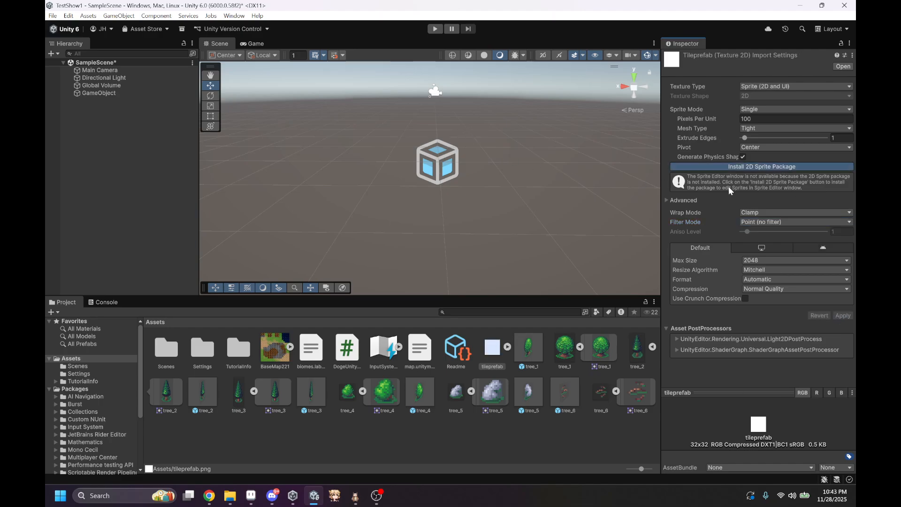
Step: Install the 2D Sprite package, and make a tileprefab scene object and prefab asset from the white sprite
click(787, 167)
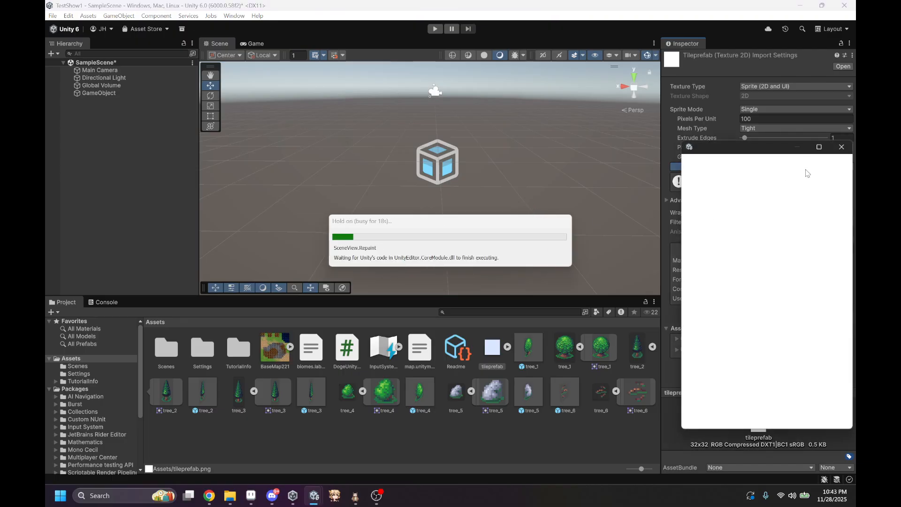
click(837, 149)
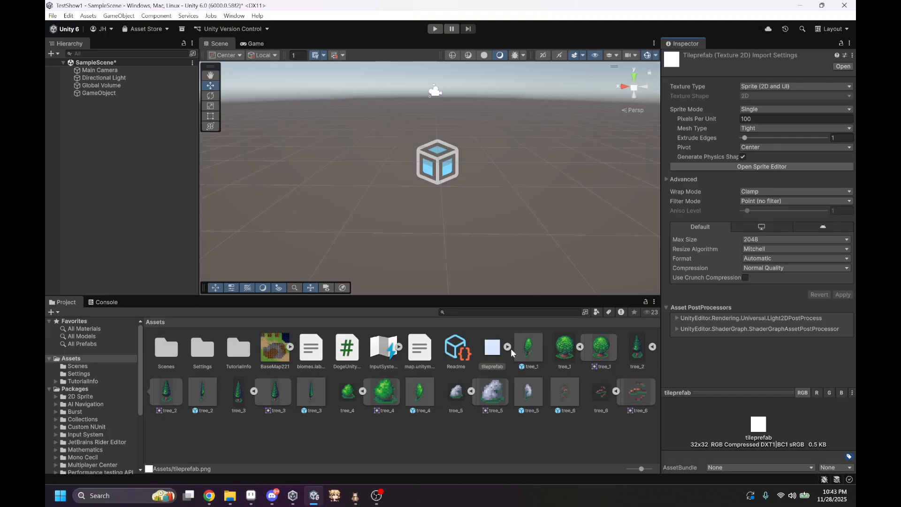
click(507, 346)
drag(531, 350, 521, 418)
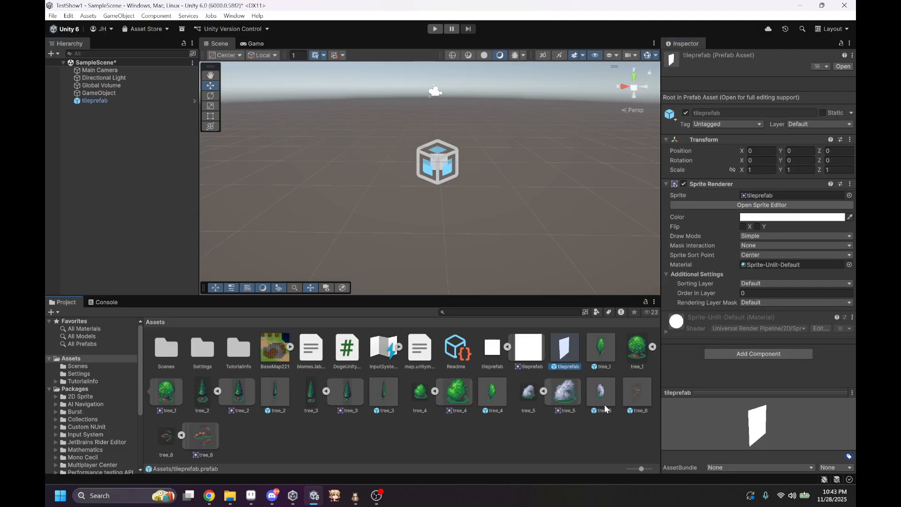
Step: Assign the tileprefab object as the Biome Tile Prefab of the GameObject's Doge Unity Map Loader
click(100, 93)
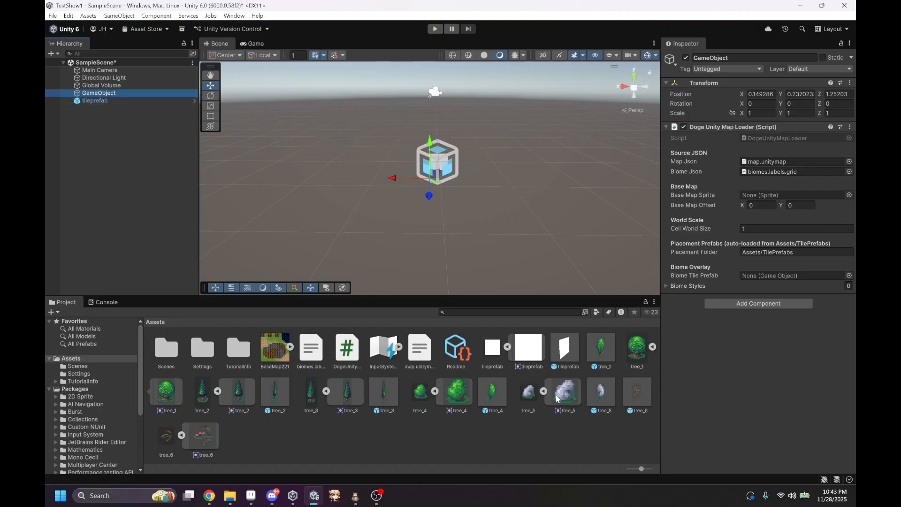
drag(525, 359, 755, 279)
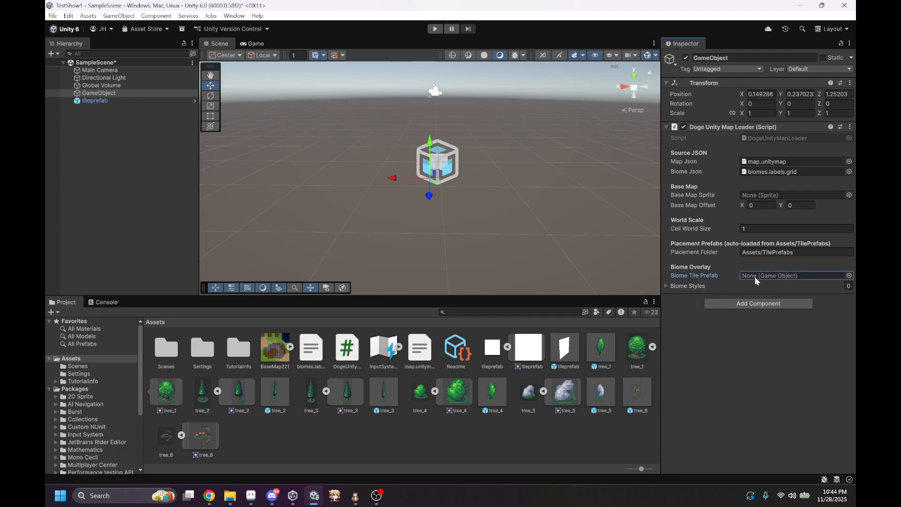
drag(104, 101, 763, 278)
Step: Run Scan Biomes From JSON on the map loader and expand every generated biome style to review its name and color
click(671, 286)
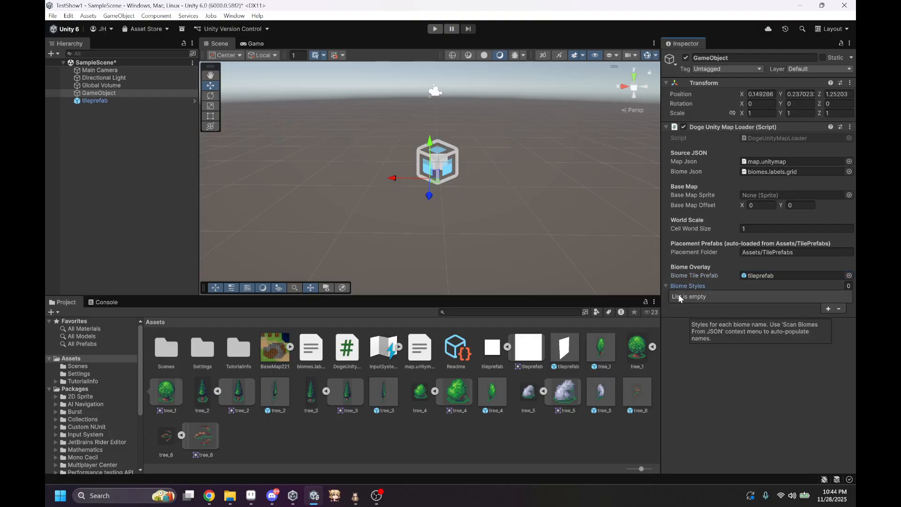
click(850, 127)
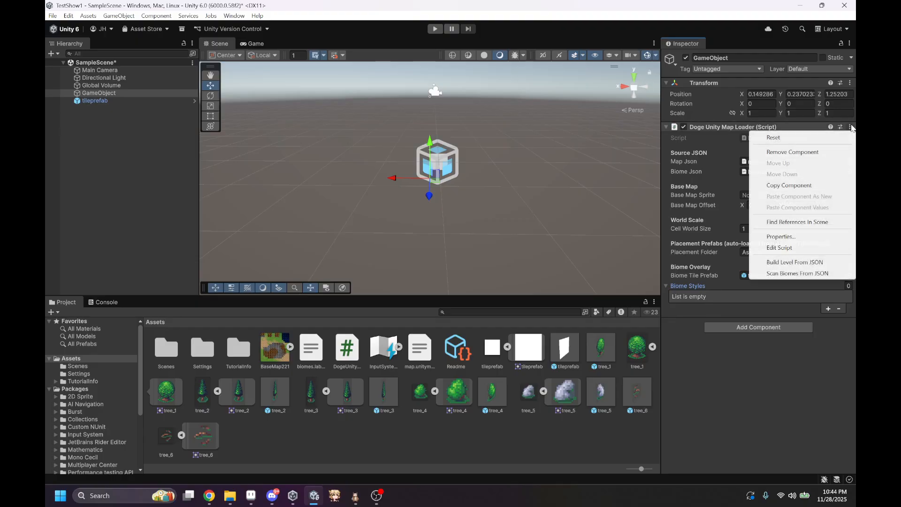
click(809, 273)
click(679, 297)
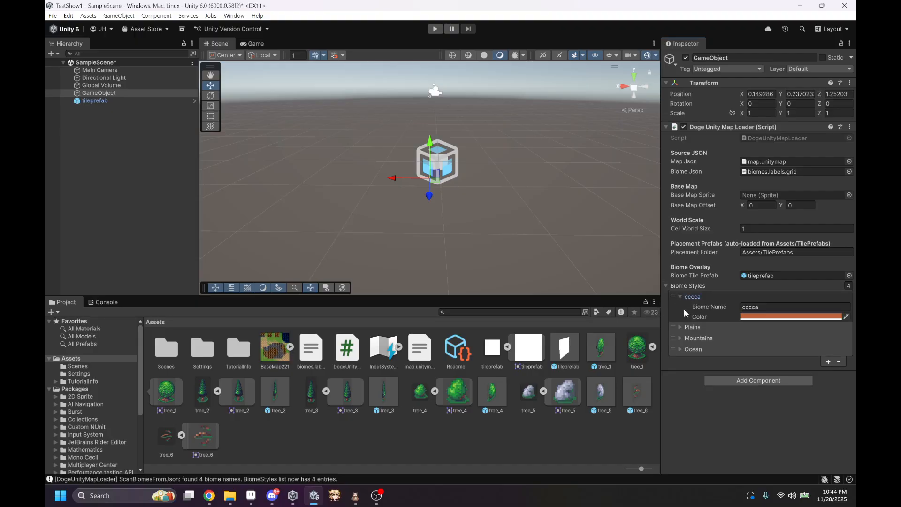
click(679, 326)
click(679, 357)
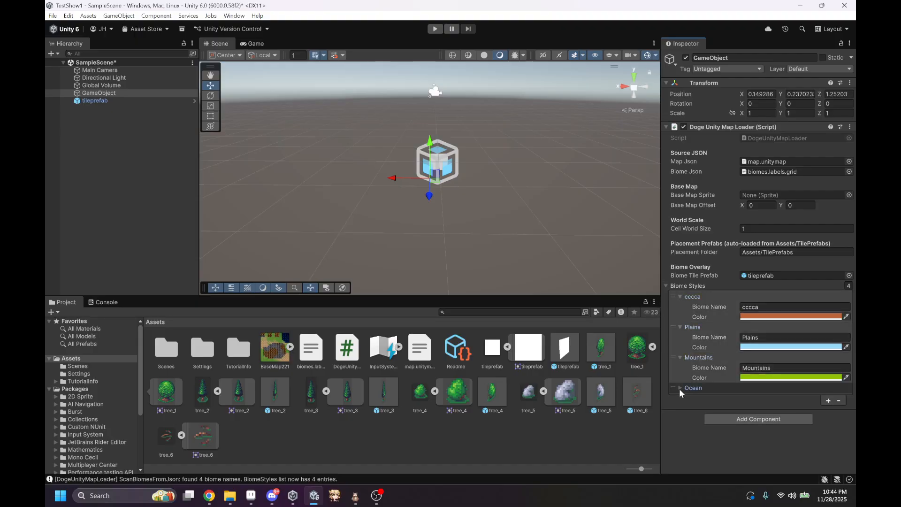
click(679, 388)
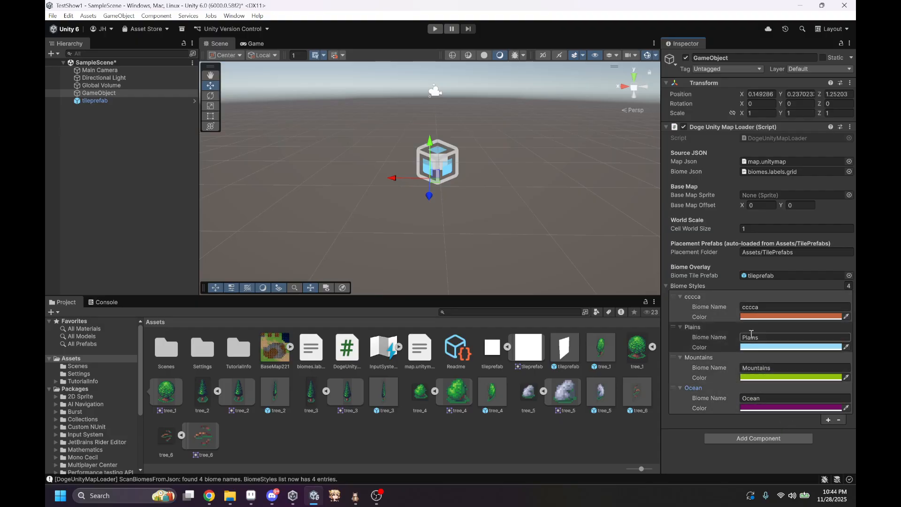
Step: Run Build Level From JSON on the map loader and examine the generated biome overlay in the scene
scroll(555, 180, down, 2)
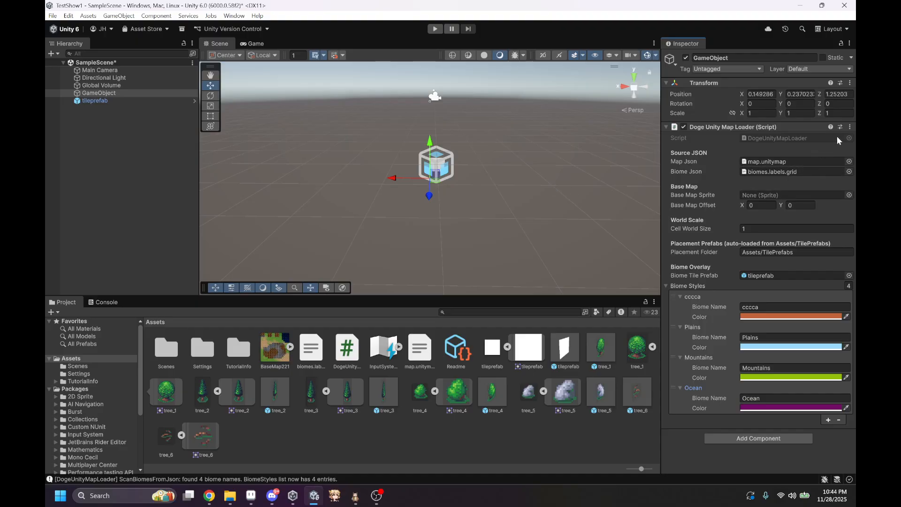
click(850, 127)
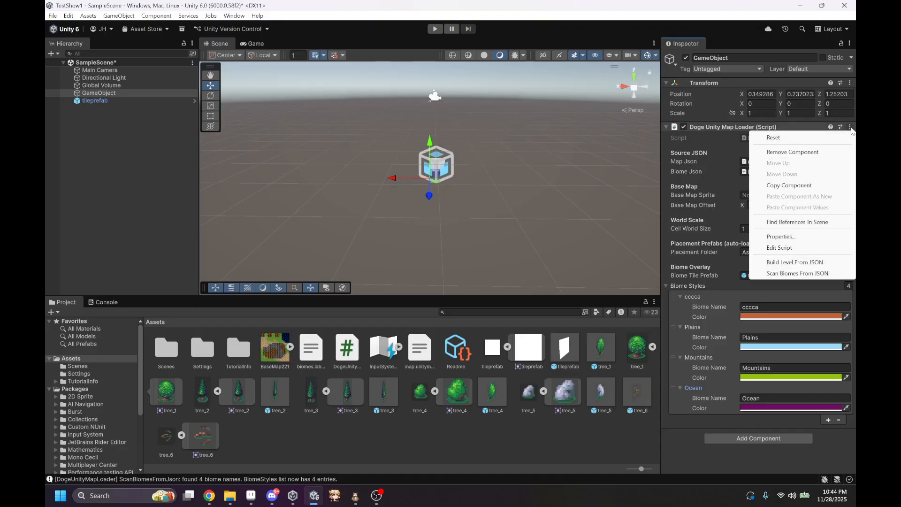
click(813, 263)
right_drag(478, 207, 201, 195)
key(s)
right_drag(91, 187, 511, 179)
key(w)
Step: Inspect the tileprefab object and the Plains biome tile at (10,3) in the generated overlay
click(112, 101)
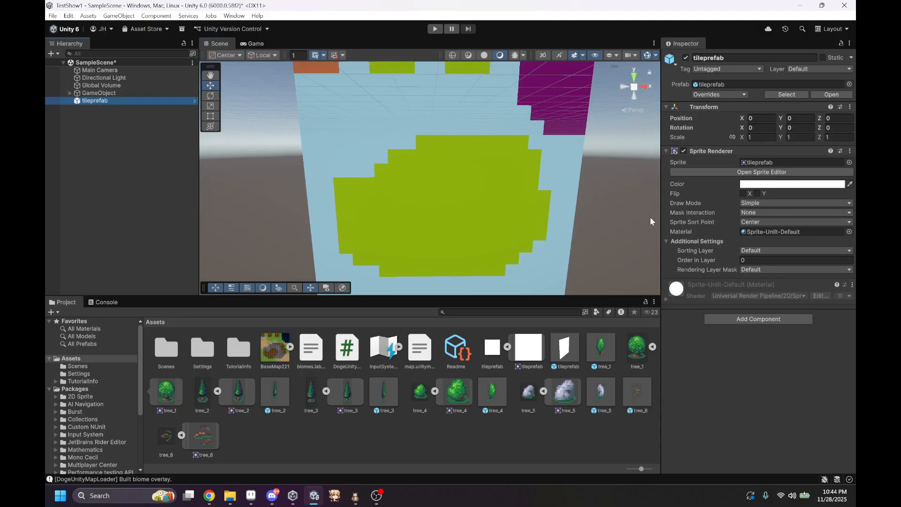
right_drag(443, 166, 430, 131)
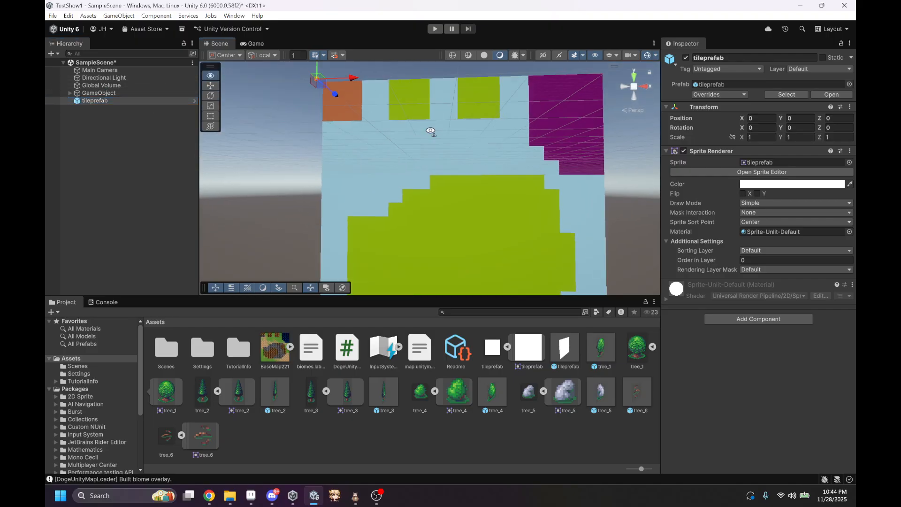
click(440, 153)
click(469, 125)
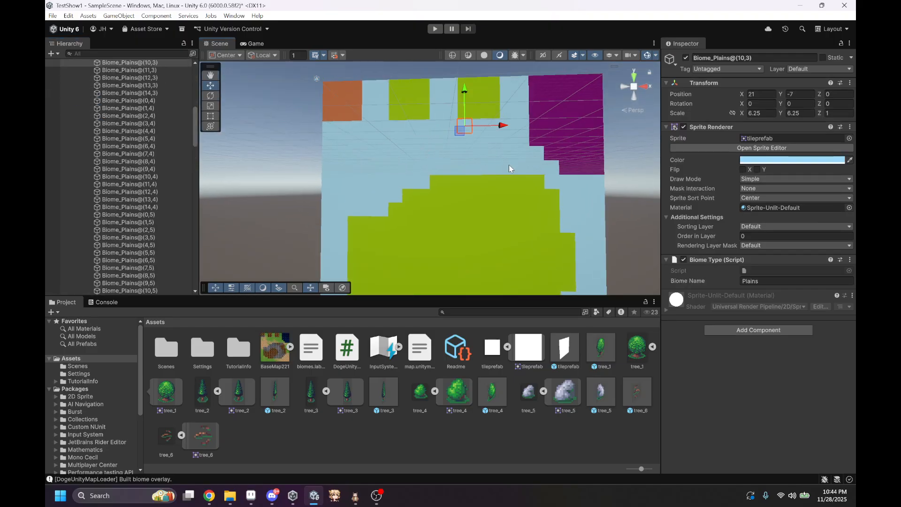
Step: Select the Plains biome tile at (13,6) and hide the whole Biomes group in the scene
click(509, 165)
scroll(162, 159, up, 6)
scroll(188, 104, up, 15)
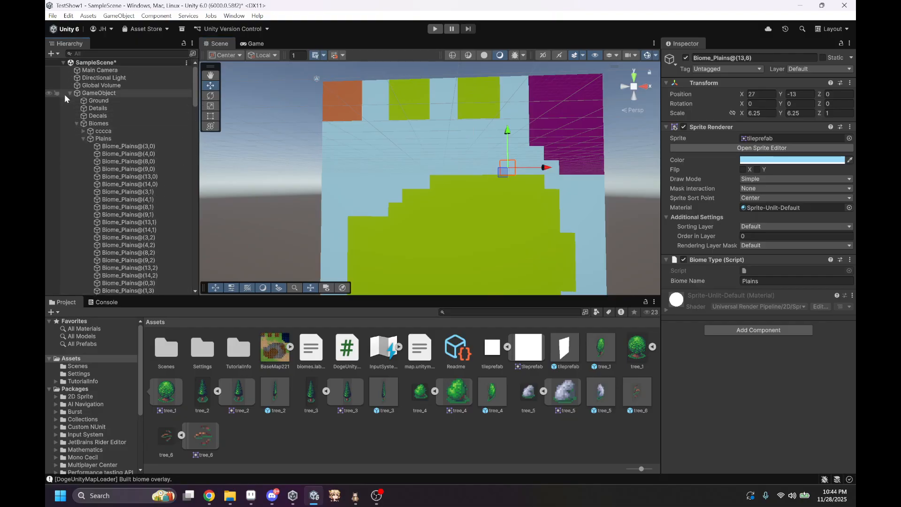
click(49, 123)
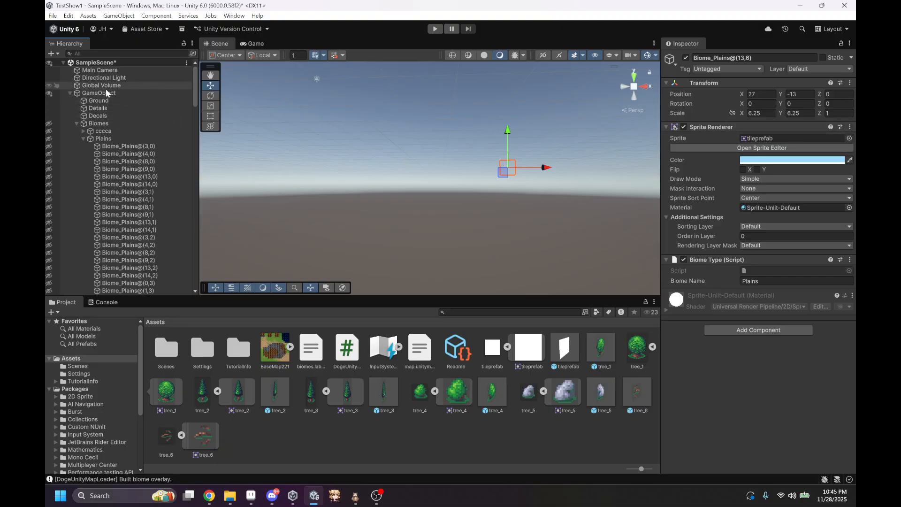
Step: Run Build Level From JSON on the GameObject's Doge Unity Map Loader to regenerate the biome overlay
click(121, 92)
right_drag(510, 131, 519, 183)
key(s)
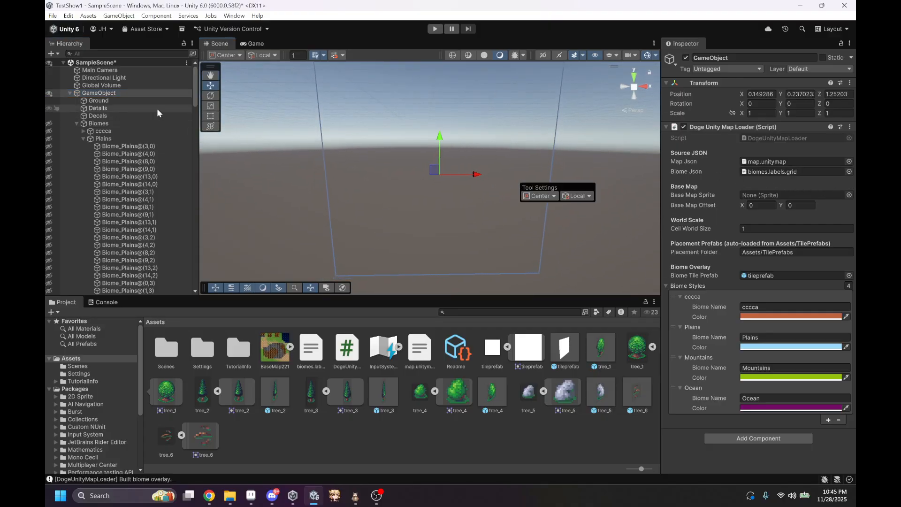
click(850, 127)
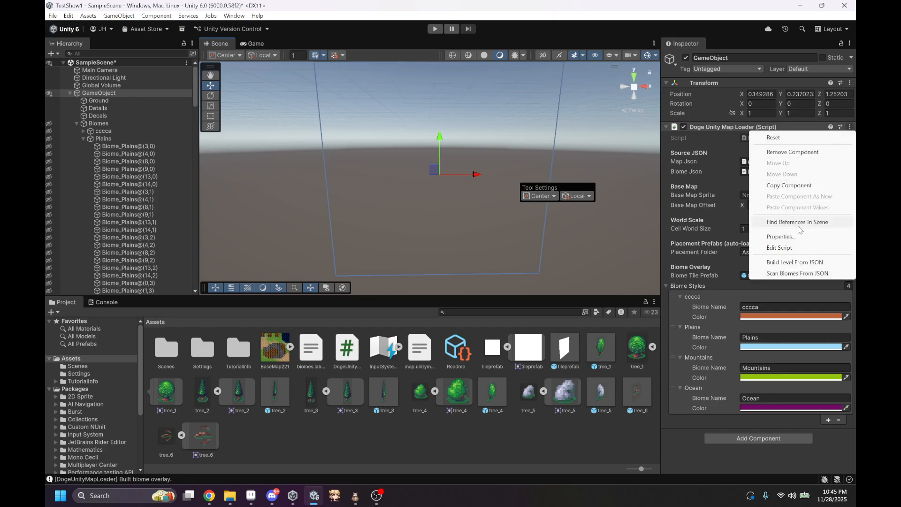
click(826, 261)
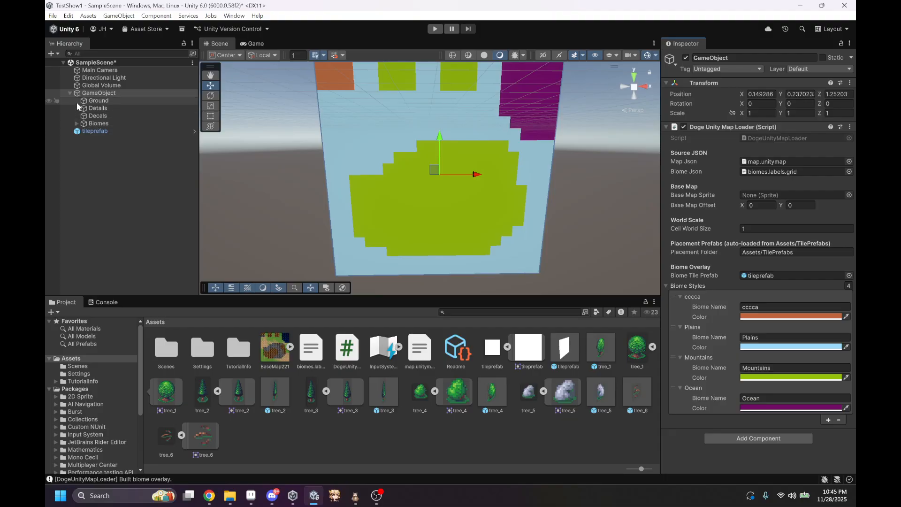
Step: Delete the tileprefab object from the scene, keeping its prefab asset in the project
click(93, 102)
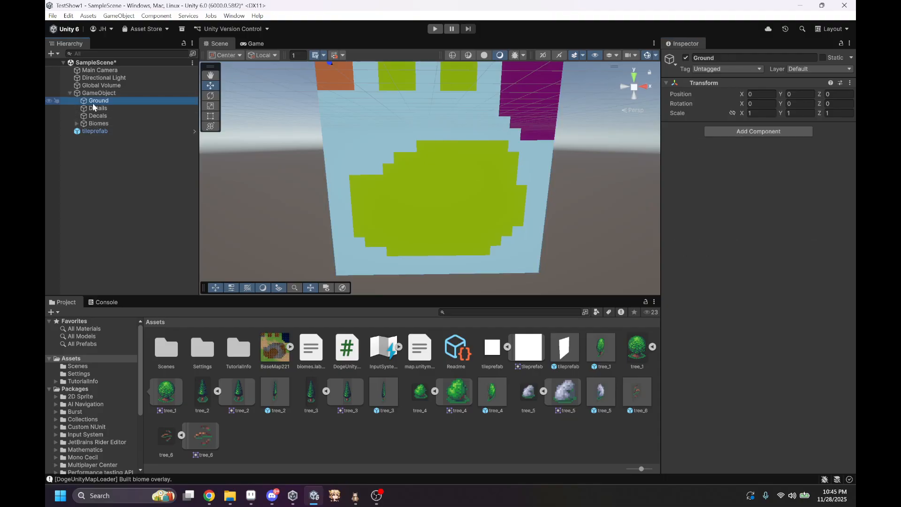
click(100, 133)
key(Delete)
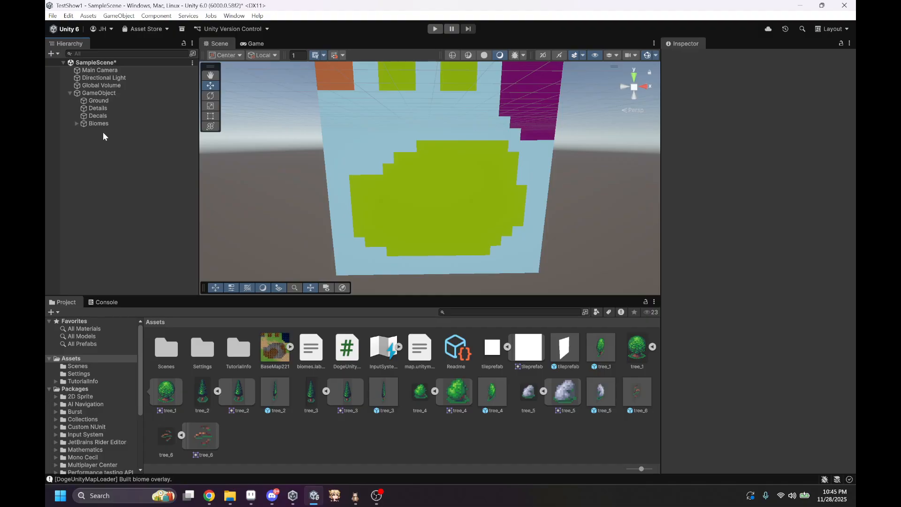
Step: Create a second empty game object in the scene and attach the DogeUnityMapLoader script to it
right_click(83, 146)
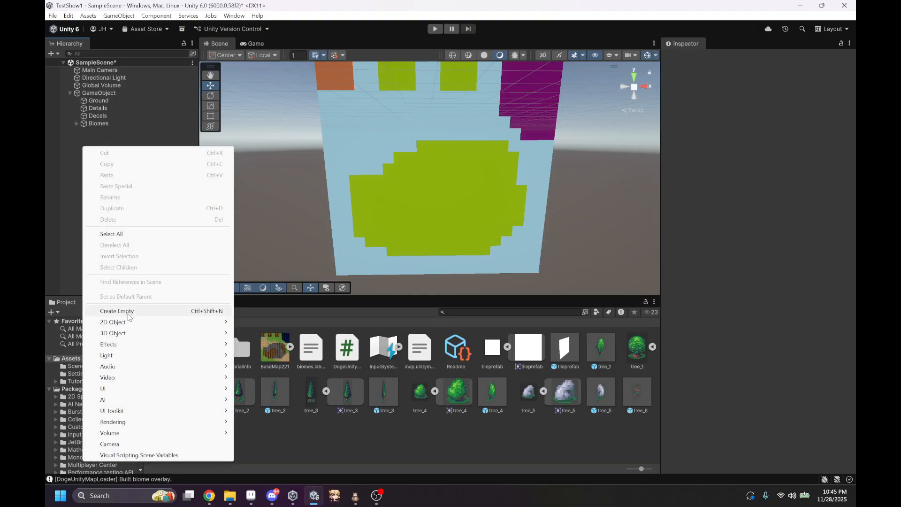
click(120, 310)
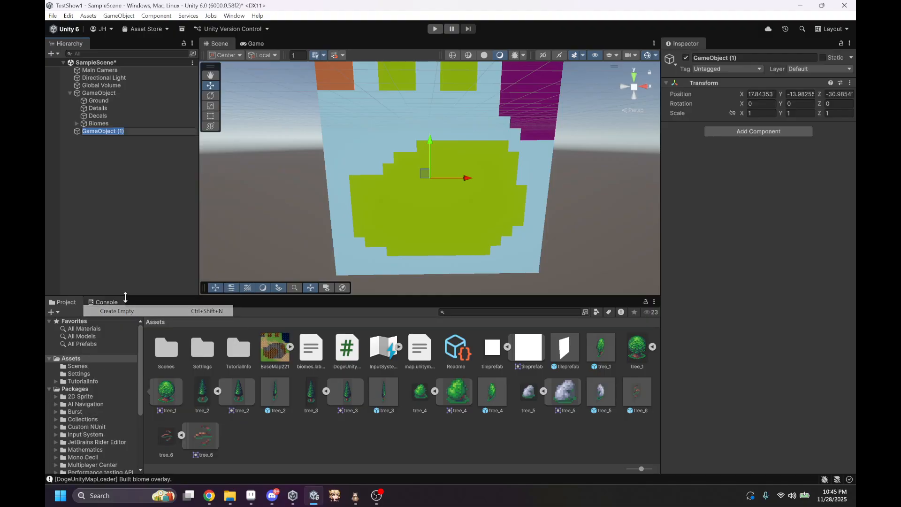
click(351, 352)
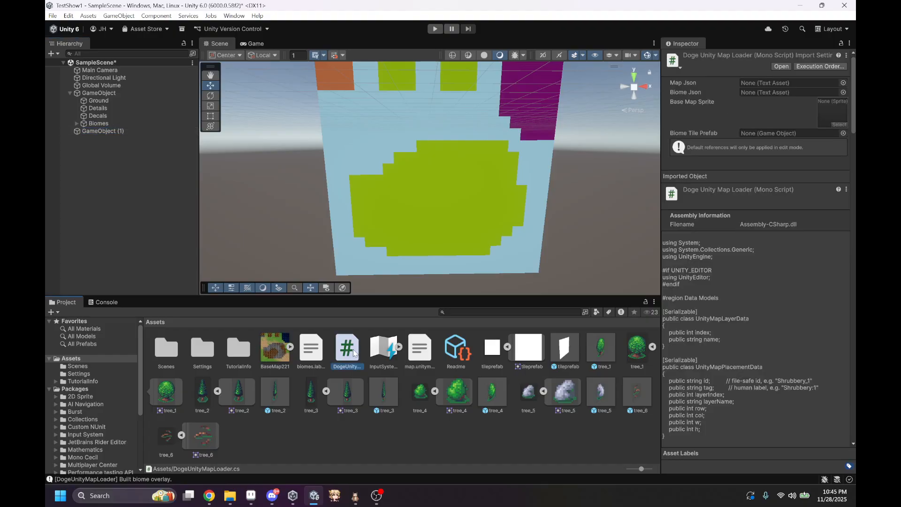
click(155, 131)
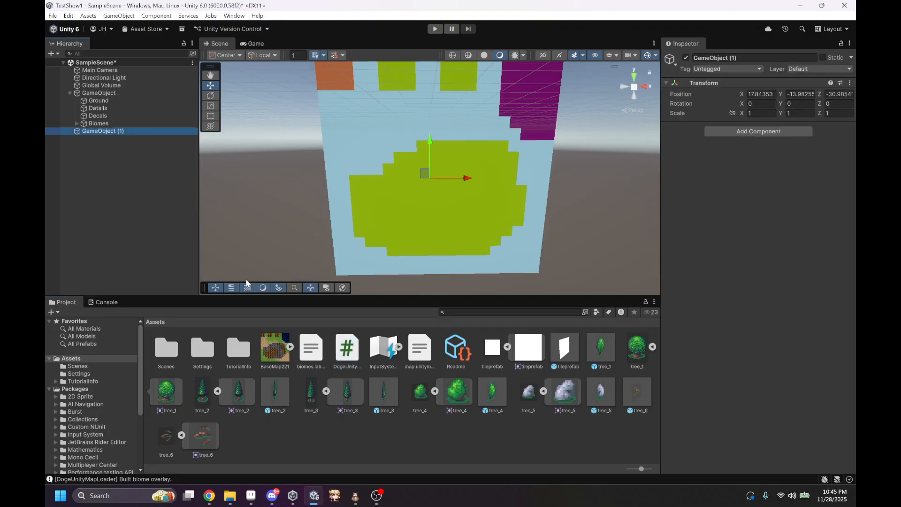
drag(351, 352, 708, 225)
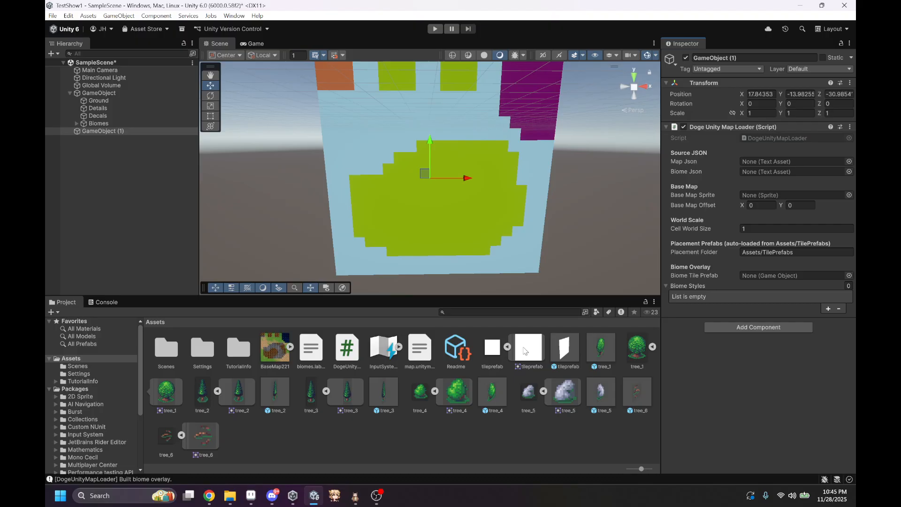
Step: Assign map.unitymap as the Map Json and the BaseMap221 sprite as the Base Map Sprite of GameObject (1)
drag(422, 350, 774, 161)
click(289, 346)
drag(294, 346, 785, 193)
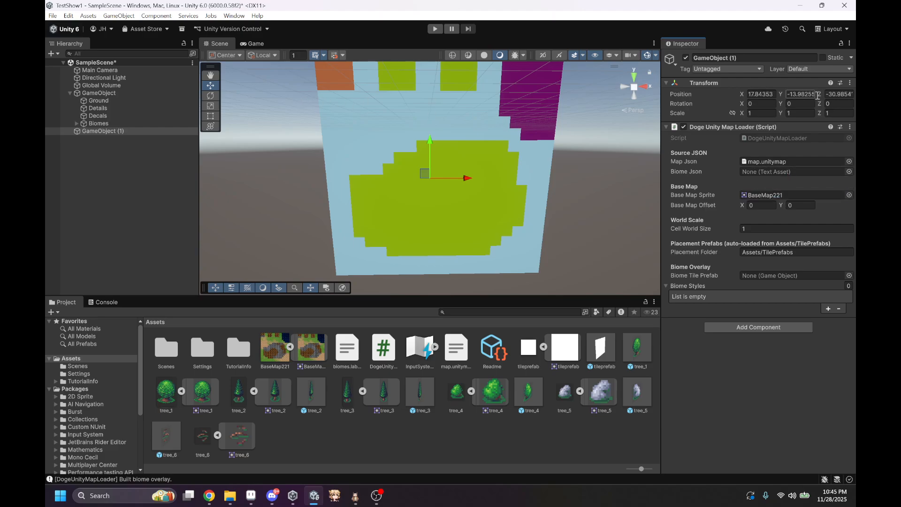
Step: Run Build Level From JSON on GameObject (1)'s map loader and expand the object to examine its generated children
click(852, 130)
click(852, 129)
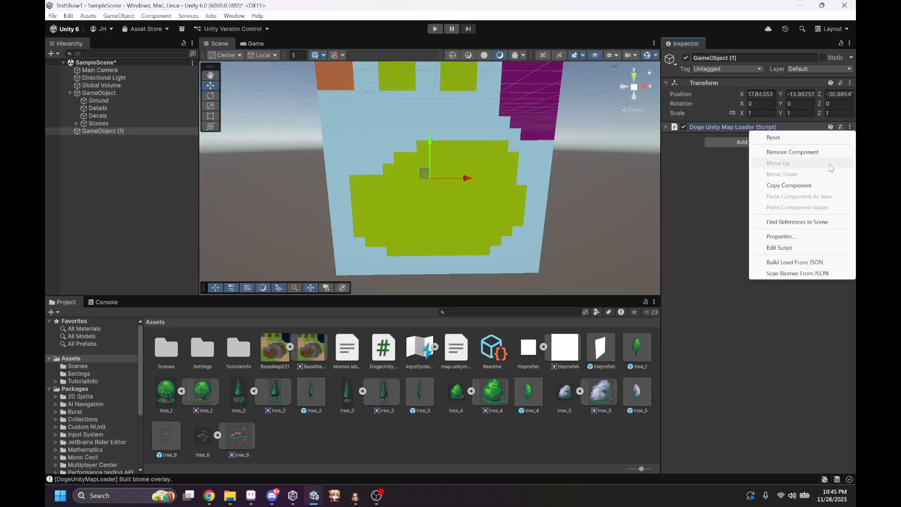
click(790, 261)
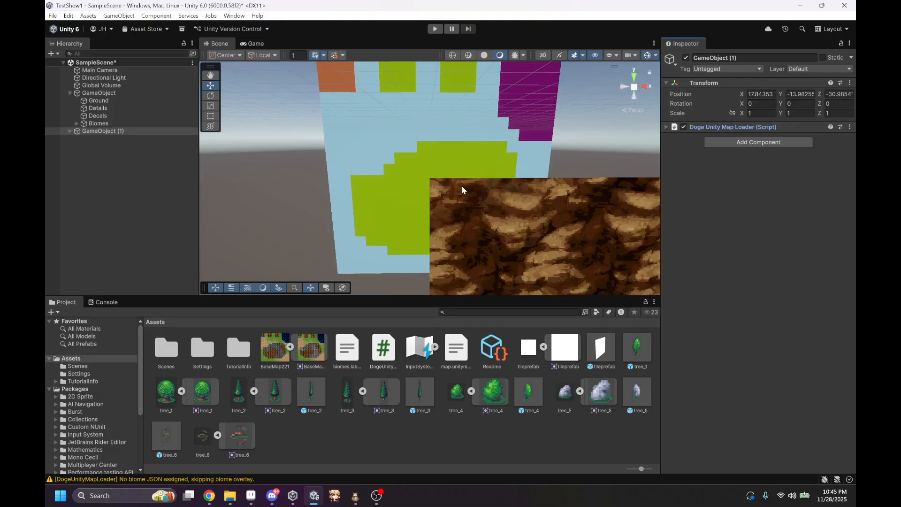
right_drag(461, 185, 73, 142)
click(70, 131)
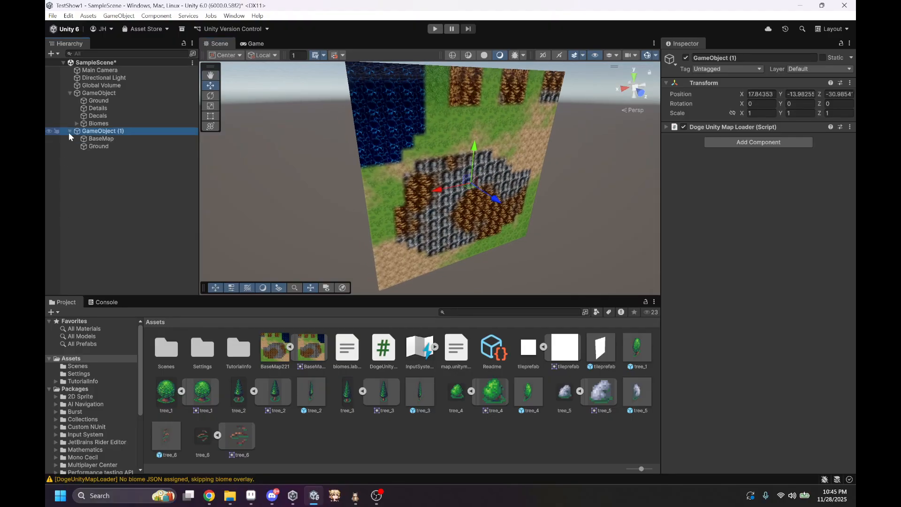
Step: Delete GameObject (1) with its generated base map from the scene
right_drag(220, 155, 535, 123)
right_click(138, 133)
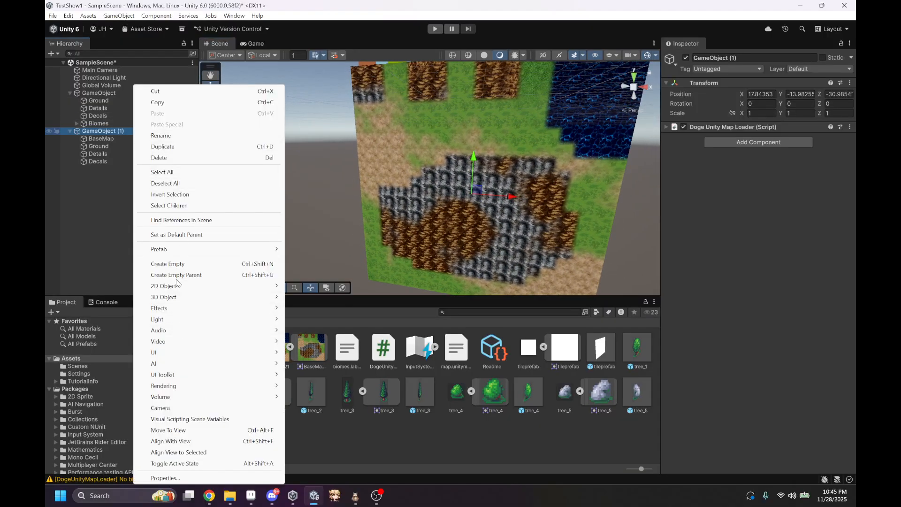
click(162, 157)
Step: Set the Placement Folder of the original GameObject's map loader to Assets/ and assign BaseMap221 as its Base Map Sprite
click(99, 94)
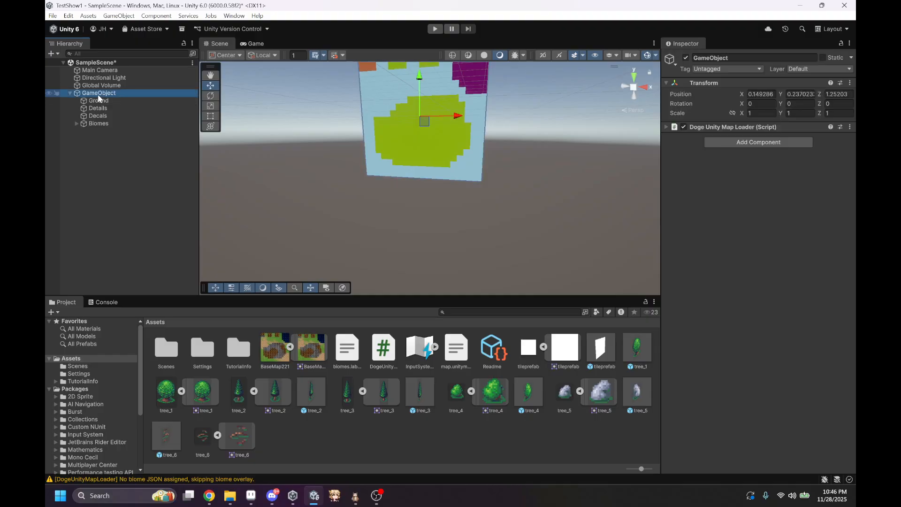
click(692, 127)
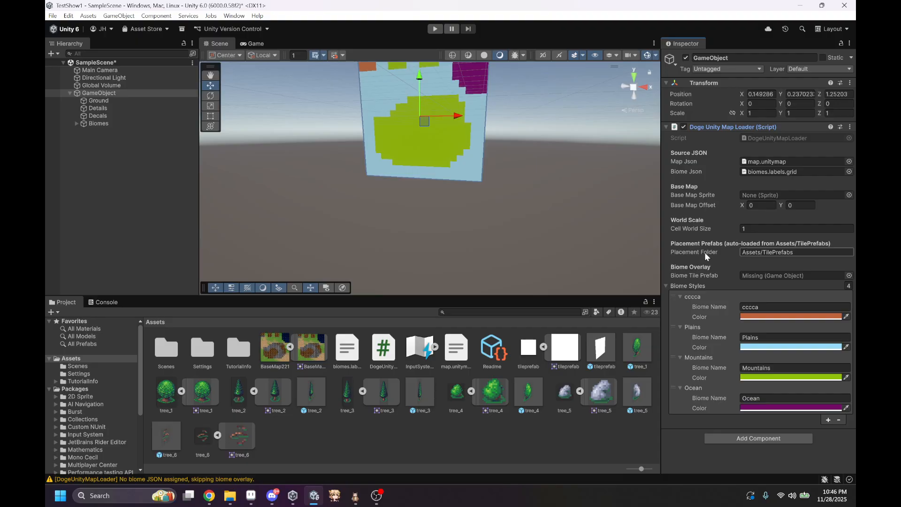
click(801, 255)
drag(803, 255, 764, 255)
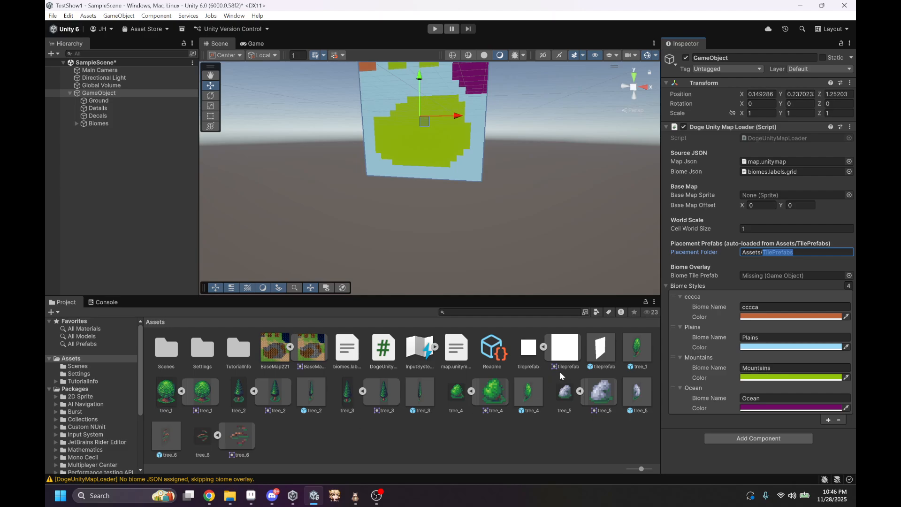
key(BackSpace)
drag(315, 353, 792, 195)
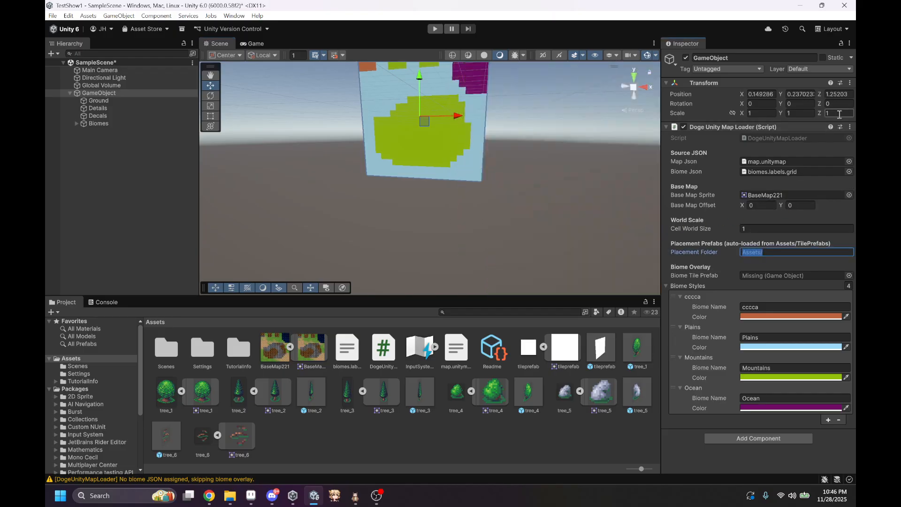
Step: Run Build Level From JSON on the original GameObject's map loader and examine the base map and placed trees
click(849, 126)
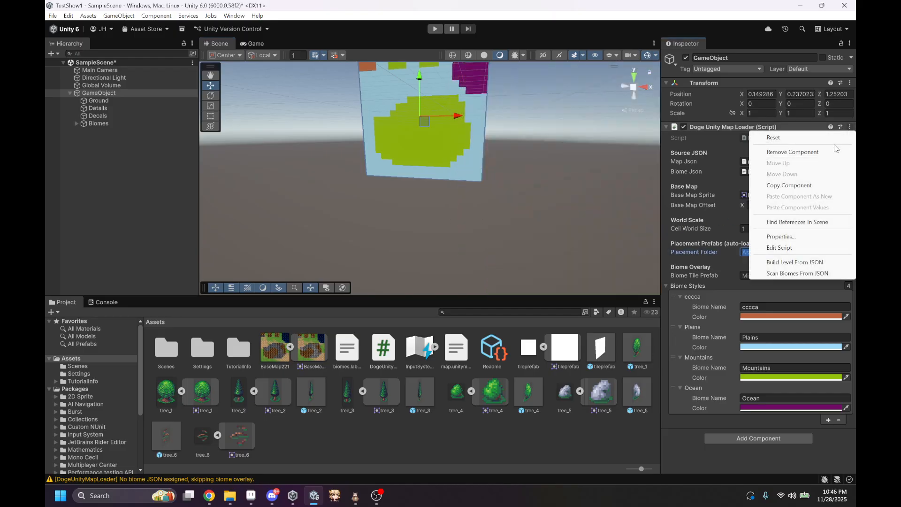
click(789, 261)
alt+drag(563, 197, 518, 156)
right_drag(518, 157, 598, 211)
key(w)
key(s)
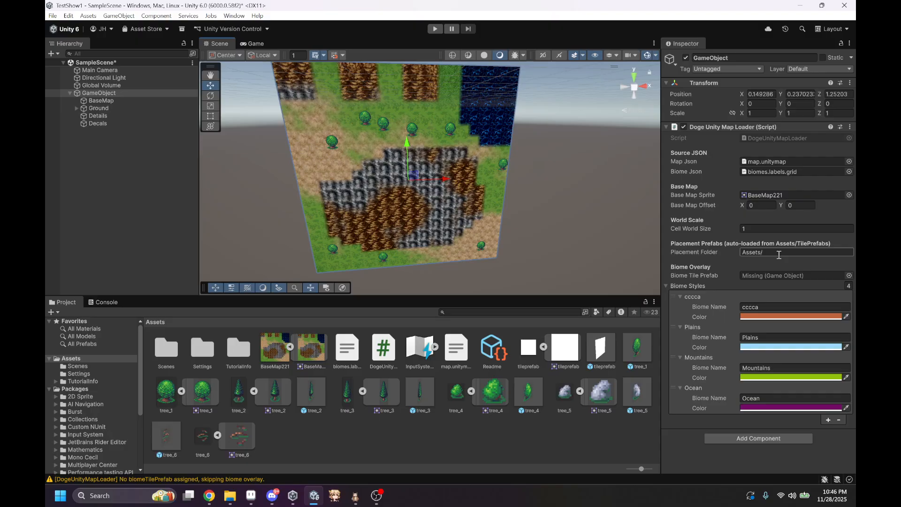
right_drag(672, 209, 601, 187)
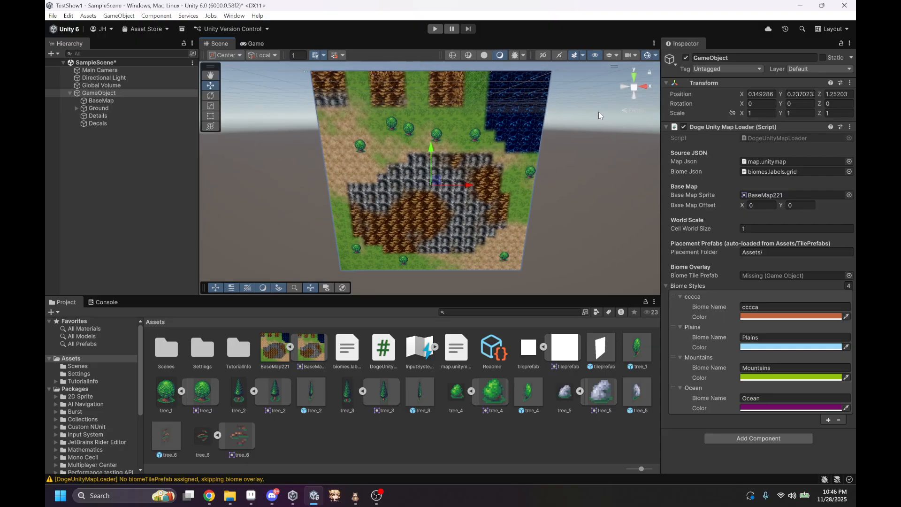
Step: Switch to Doge Tile Map Editor to compare its map and tree positions with the Unity scene, and return to Unity
click(356, 498)
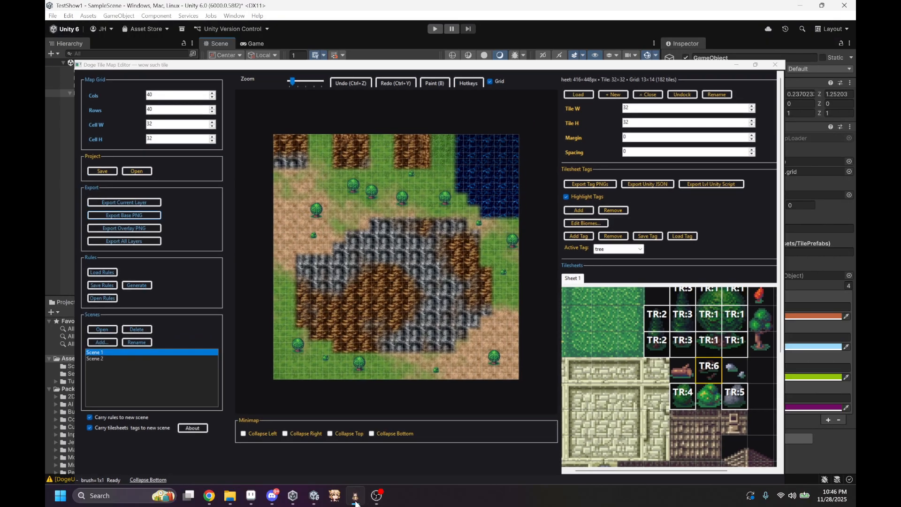
click(356, 498)
click(356, 498)
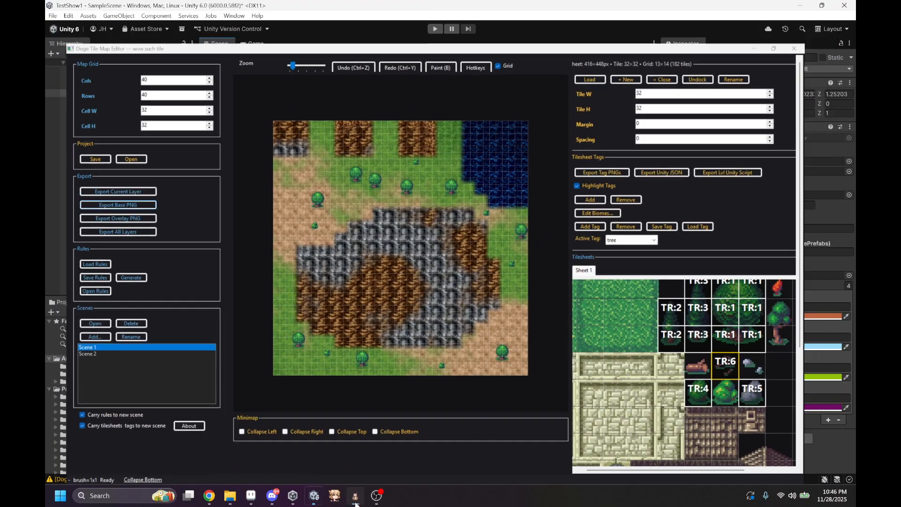
click(355, 498)
Step: Inspect the placed tree_1 instances up close, including those at (15,8), (20,9), (38,16) and (35,35)
right_drag(331, 192, 355, 124)
key(w)
click(381, 98)
key(w)
right_drag(404, 178, 405, 140)
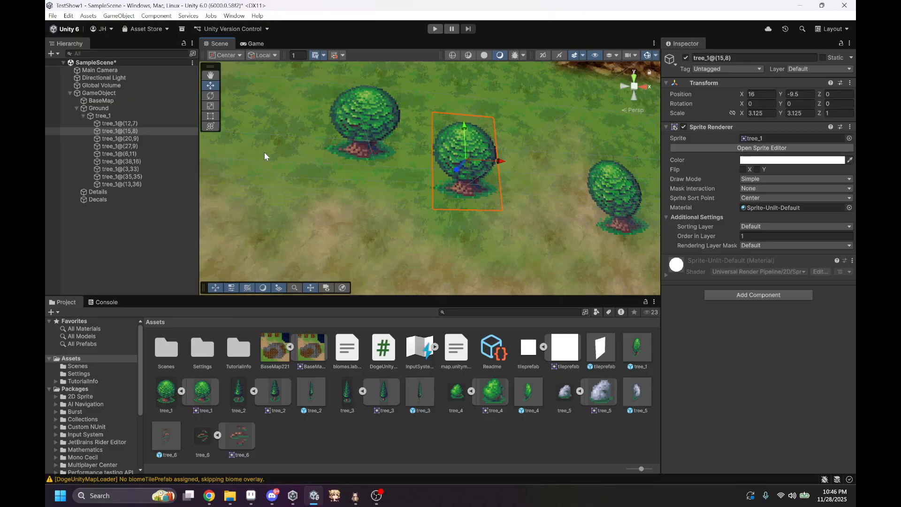
click(151, 137)
click(147, 162)
double_click(149, 176)
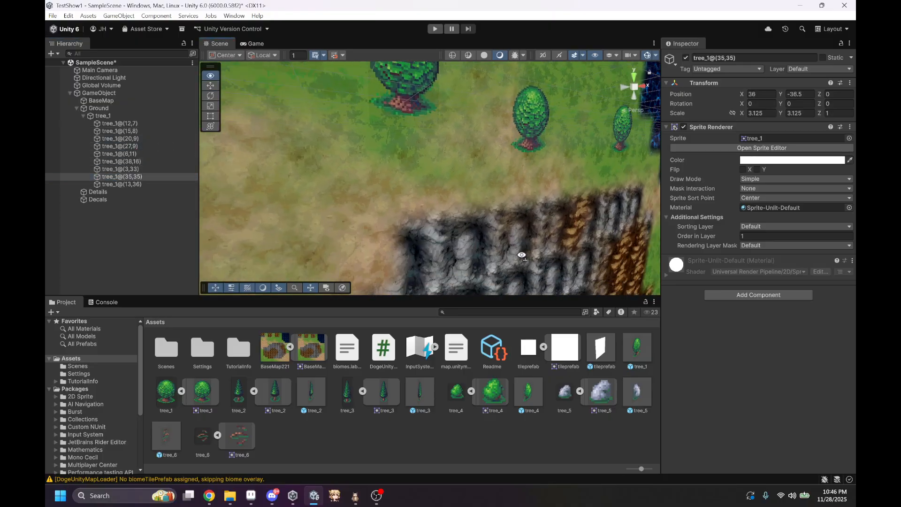
key(w)
right_drag(485, 339, 435, 168)
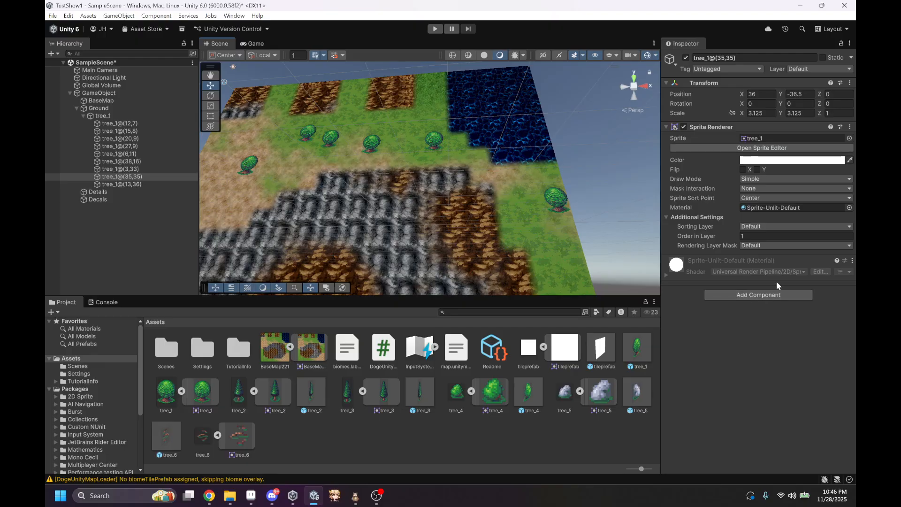
right_drag(302, 192, 325, 232)
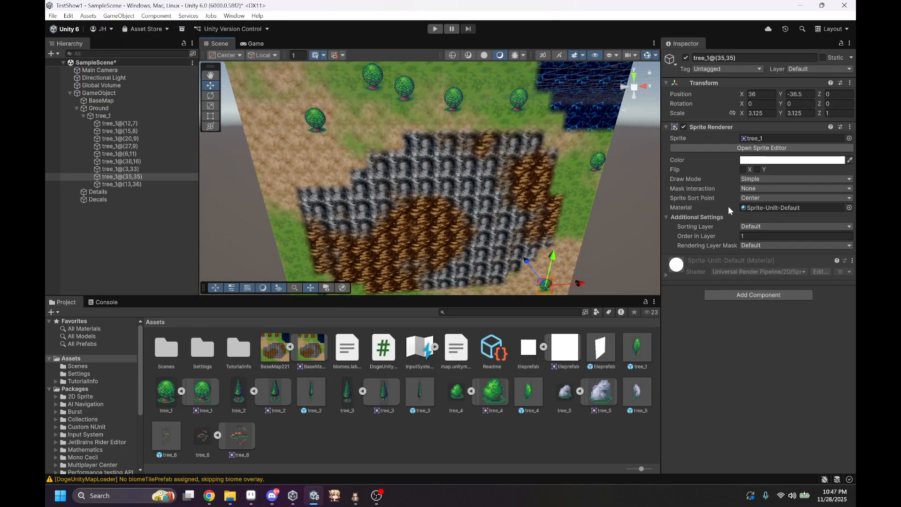
Step: Assign the tileprefab prefab asset as the Biome Tile Prefab of the GameObject's Doge Unity Map Loader
click(127, 93)
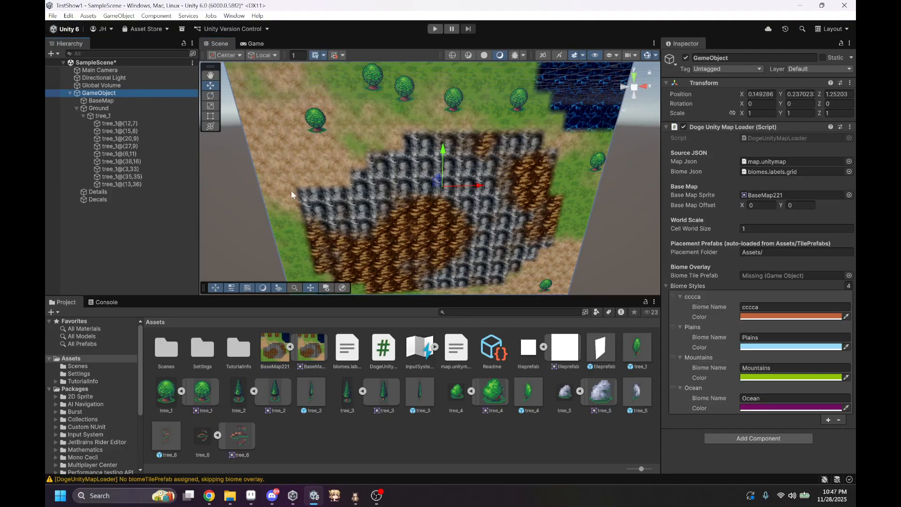
click(77, 108)
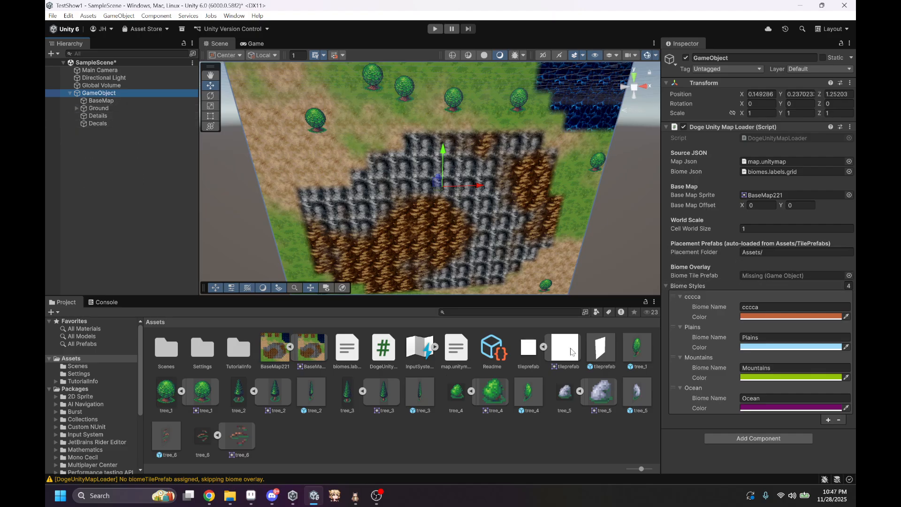
drag(597, 347, 769, 276)
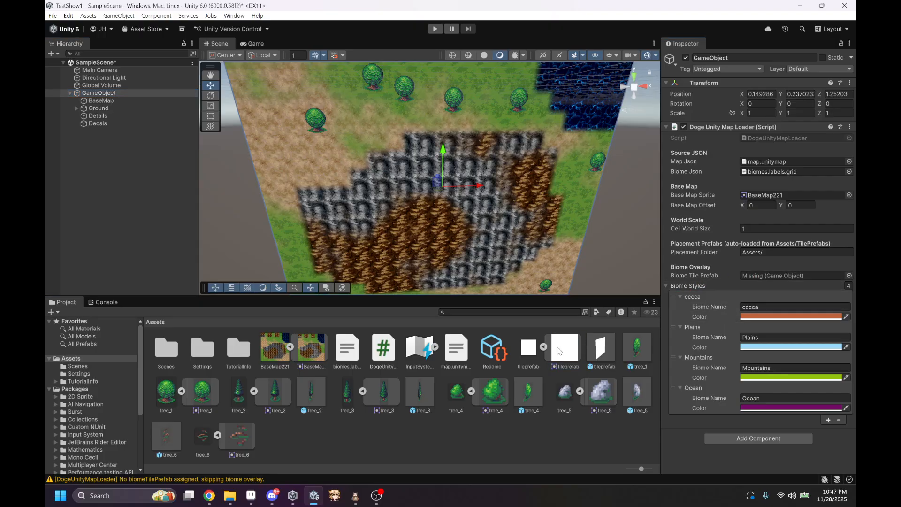
drag(603, 348, 749, 276)
Step: Run Build Level From JSON on the GameObject's map loader and expand the generated Biomes group to examine its biomes
right_drag(494, 186, 657, 155)
click(806, 127)
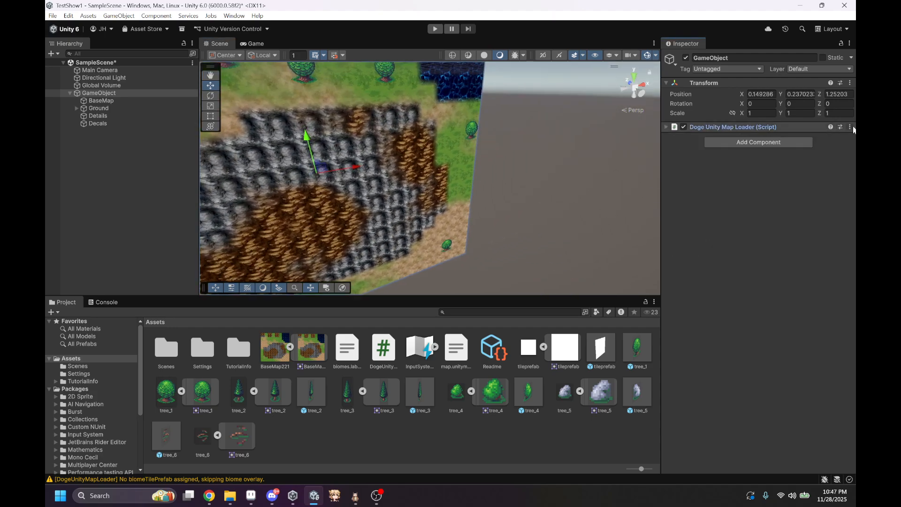
click(850, 127)
click(794, 262)
right_drag(620, 249, 504, 128)
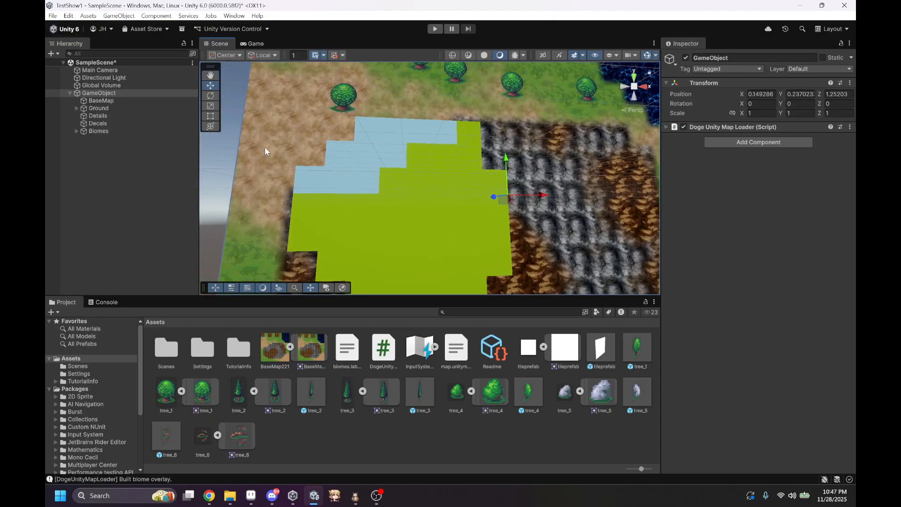
click(76, 131)
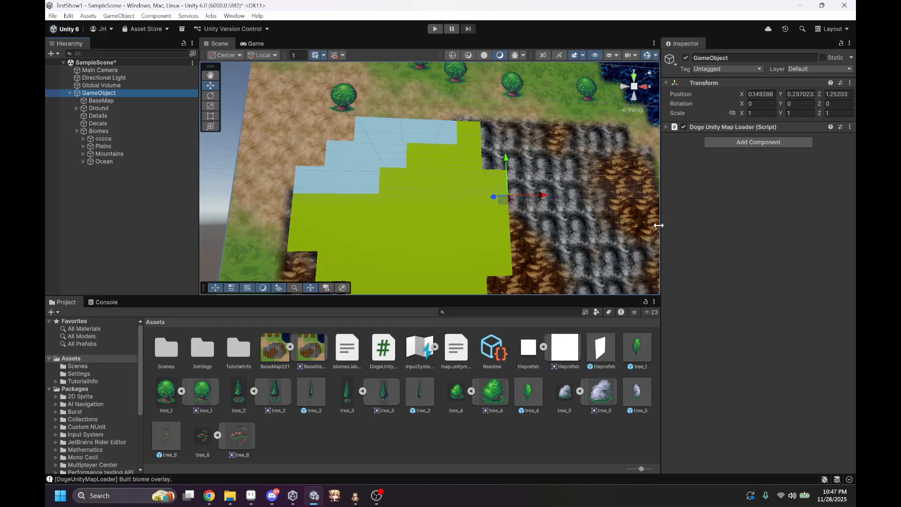
Step: Inspect the tileprefab sprite asset and hide the whole Biomes group in the scene view to uncover the base map and trees
click(565, 347)
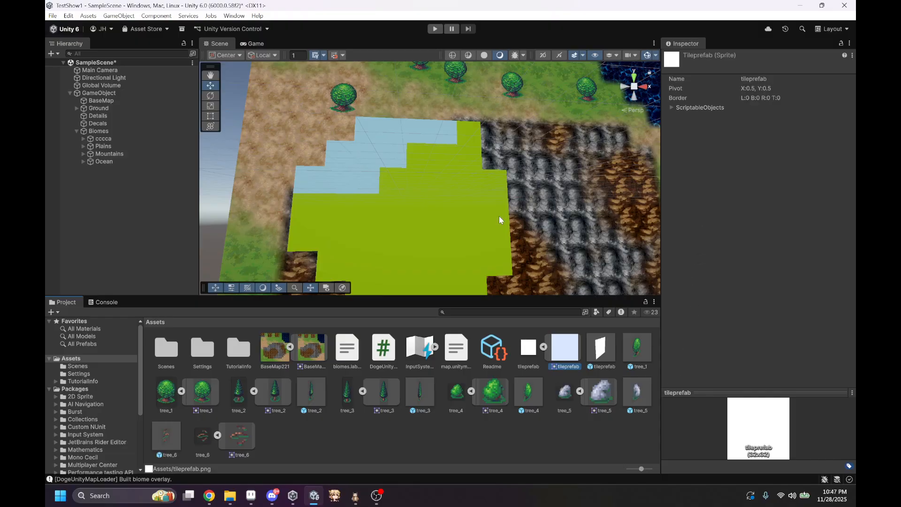
mouse_move(499, 217)
right_down()
mouse_move(494, 233)
mouse_move(504, 213)
right_up()
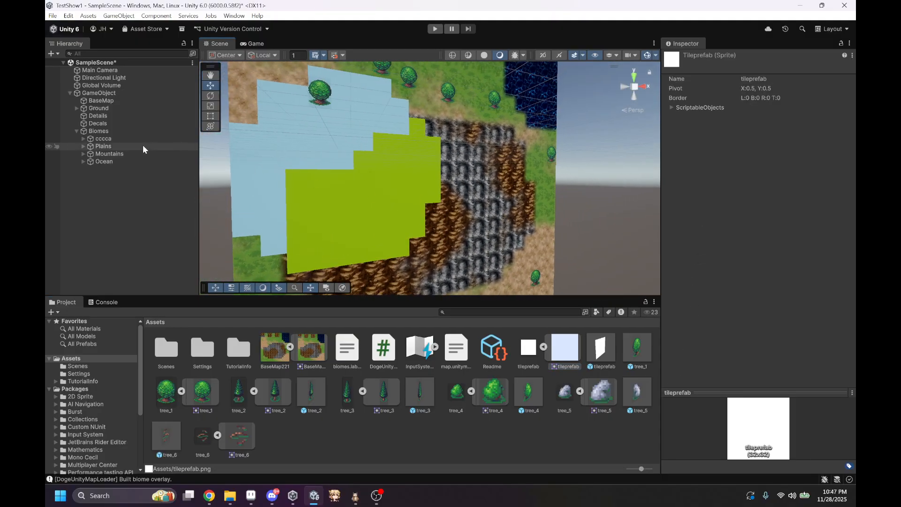
click(49, 131)
right_drag(366, 155, 392, 197)
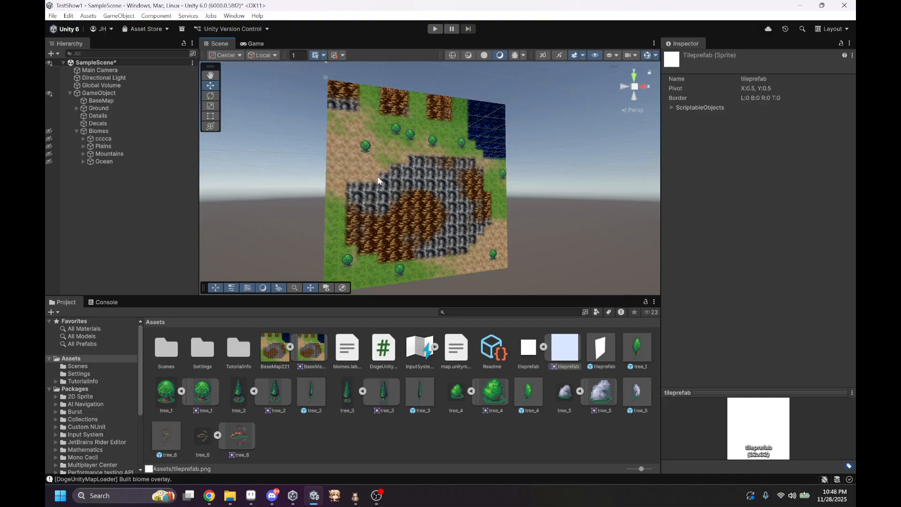
right_drag(379, 180, 348, 209)
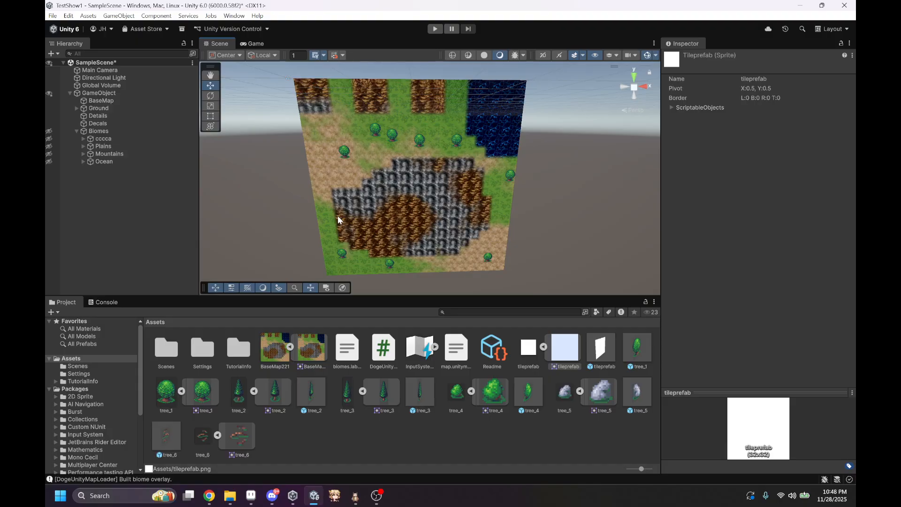
right_drag(448, 176, 509, 190)
key(d)
click(508, 191)
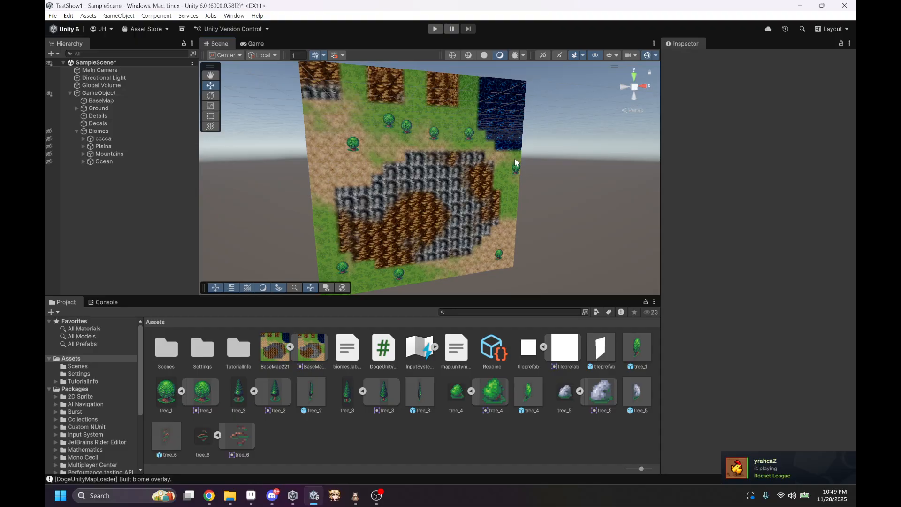
right_drag(466, 254, 402, 185)
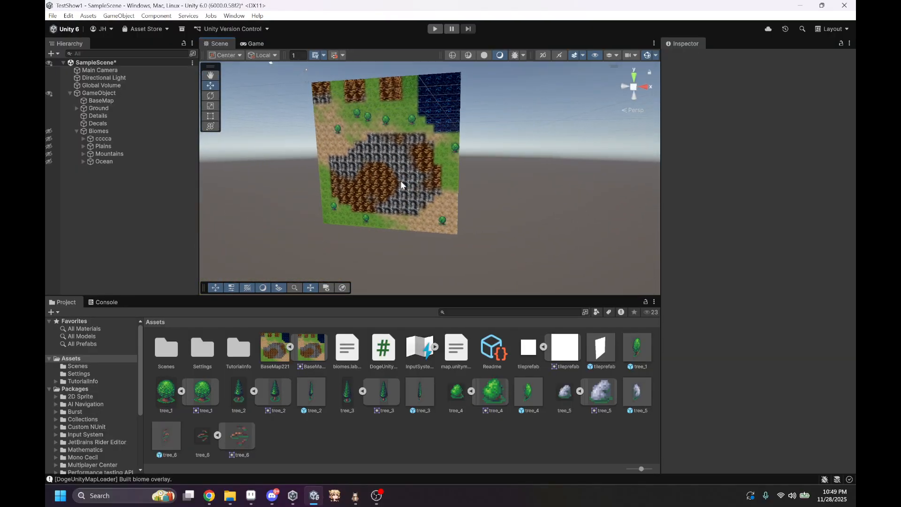